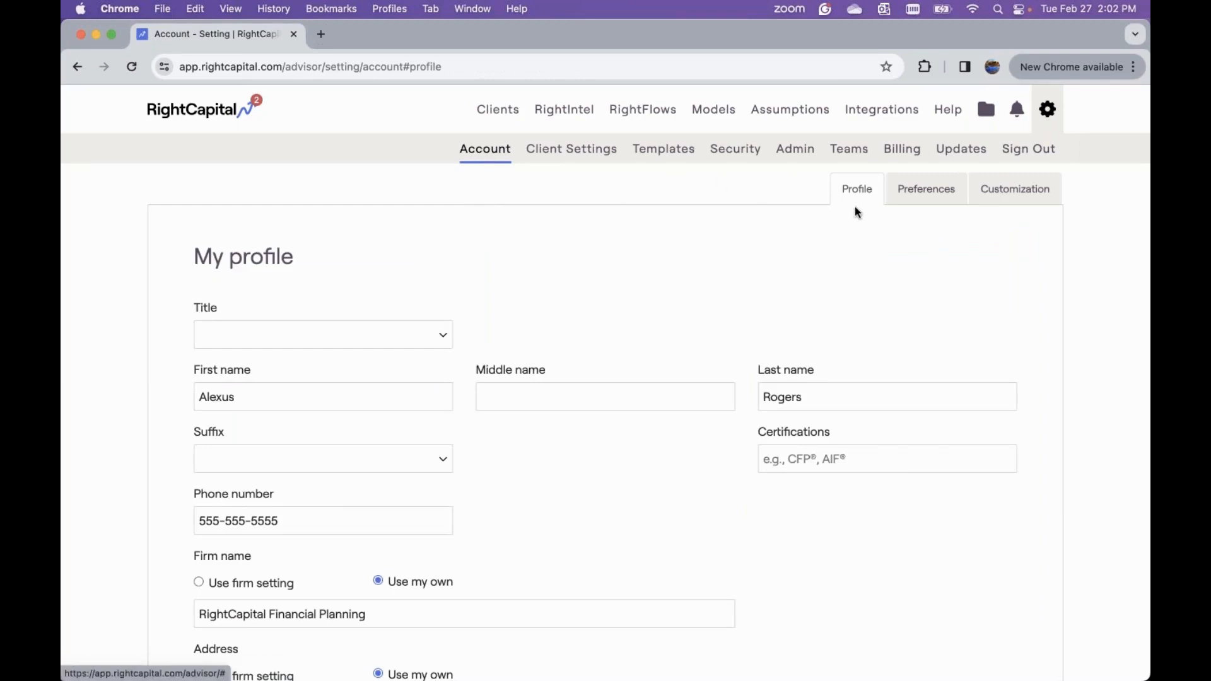
Step: Review the account profile fields, from name and contact details through firm name, address, report cover display name and report disclosure
{"action": "scroll", "coordinate": [856, 208], "scroll_direction": "down", "scroll_amount": 3}
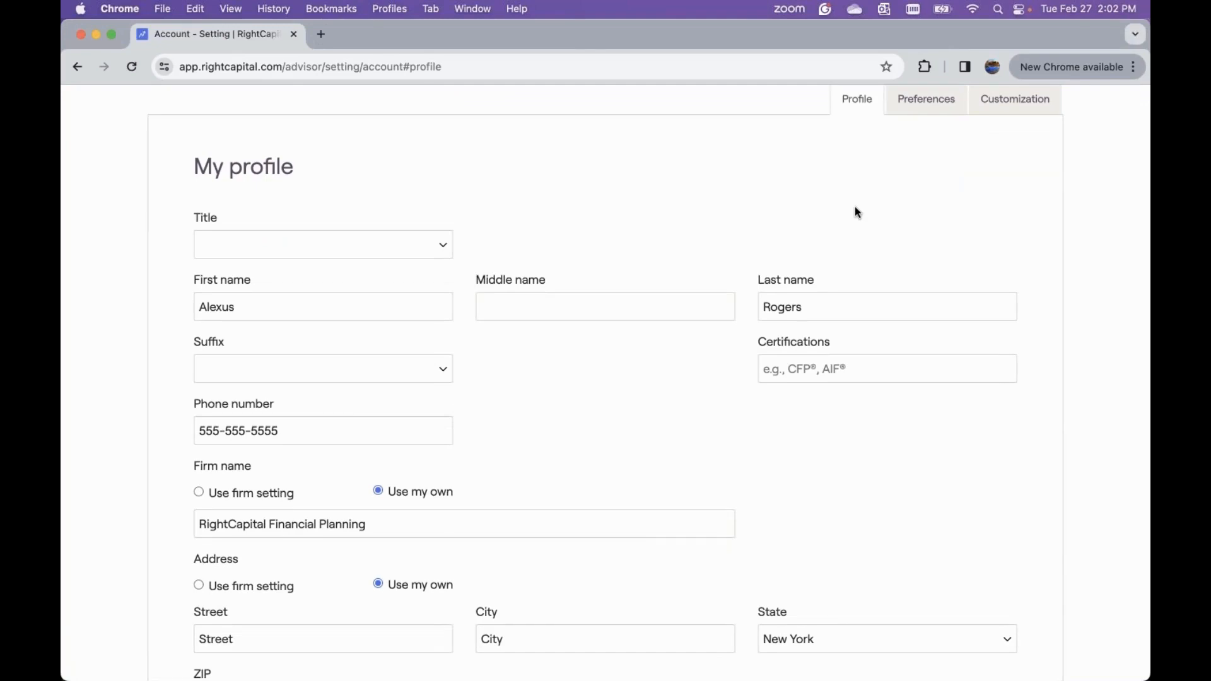
{"action": "scroll", "coordinate": [855, 208], "scroll_direction": "down", "scroll_amount": 3}
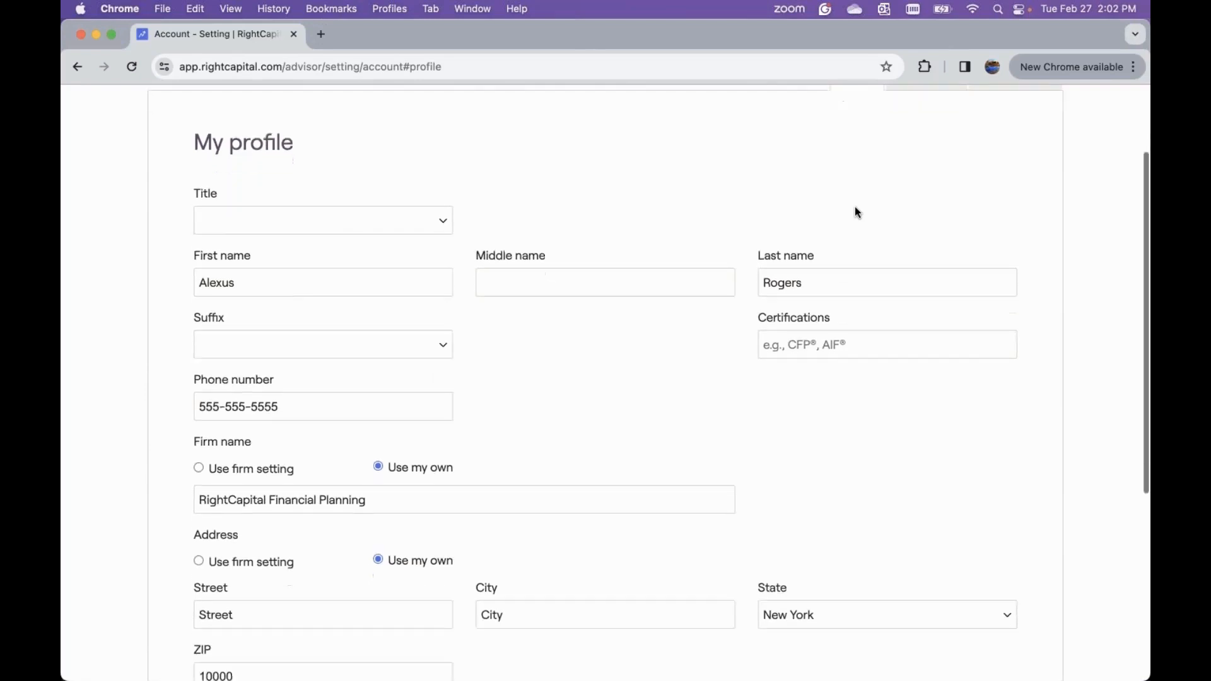
{"action": "scroll", "coordinate": [855, 208], "scroll_direction": "down", "scroll_amount": 4}
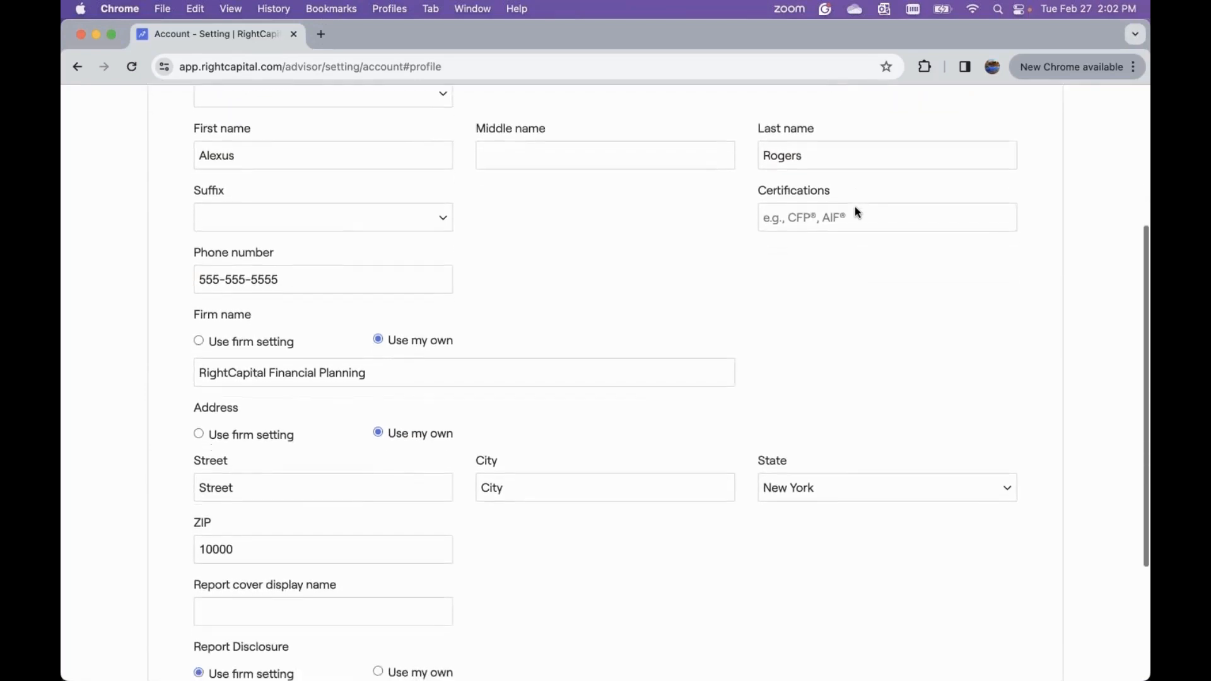
{"action": "scroll", "coordinate": [856, 207], "scroll_direction": "down", "scroll_amount": 1}
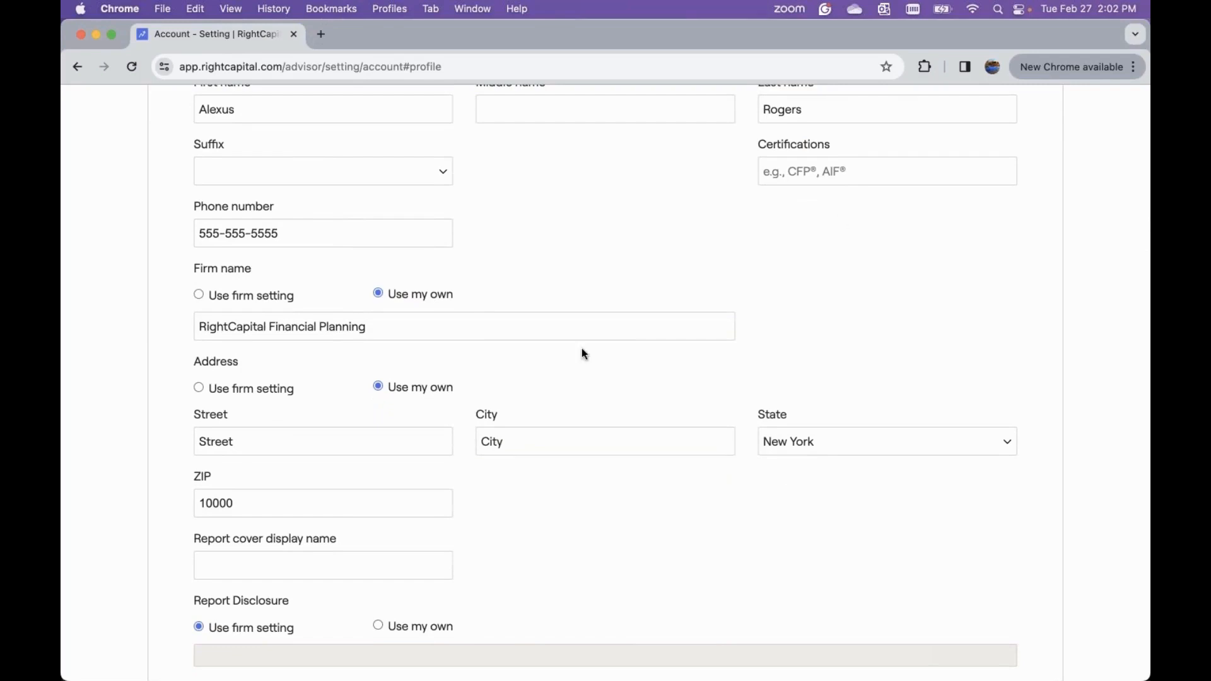
{"action": "scroll", "coordinate": [584, 354], "scroll_direction": "down", "scroll_amount": 1}
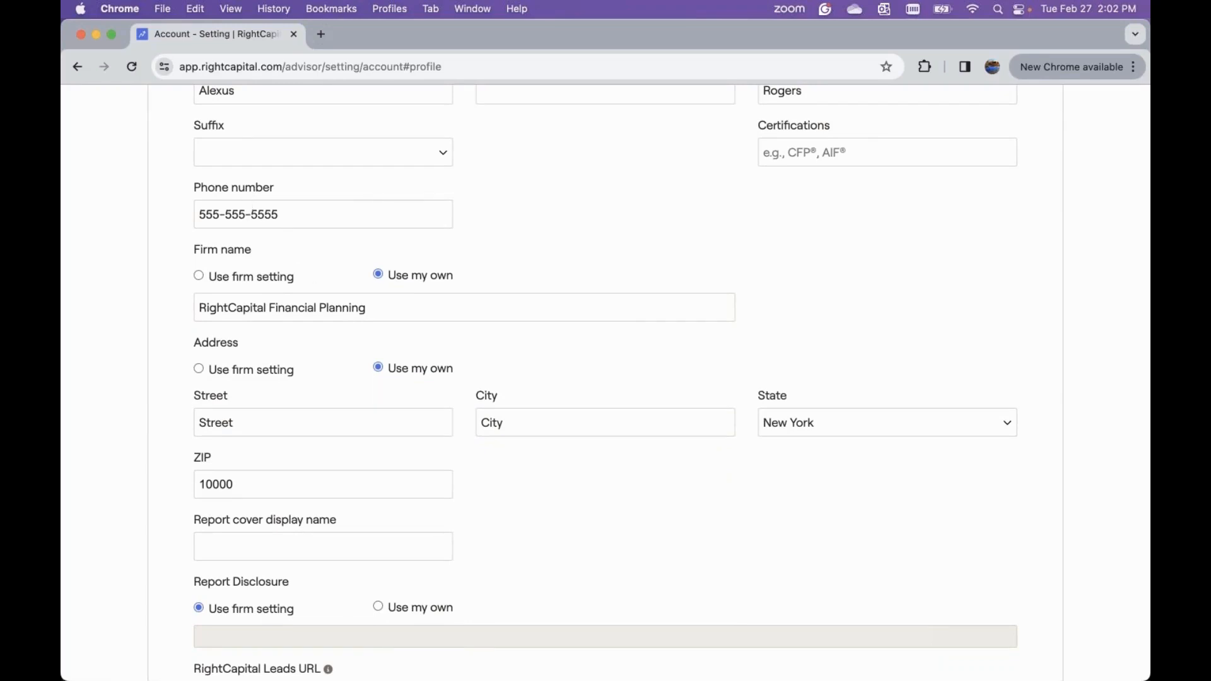
{"action": "scroll", "coordinate": [605, 378], "scroll_direction": "down", "scroll_amount": 1}
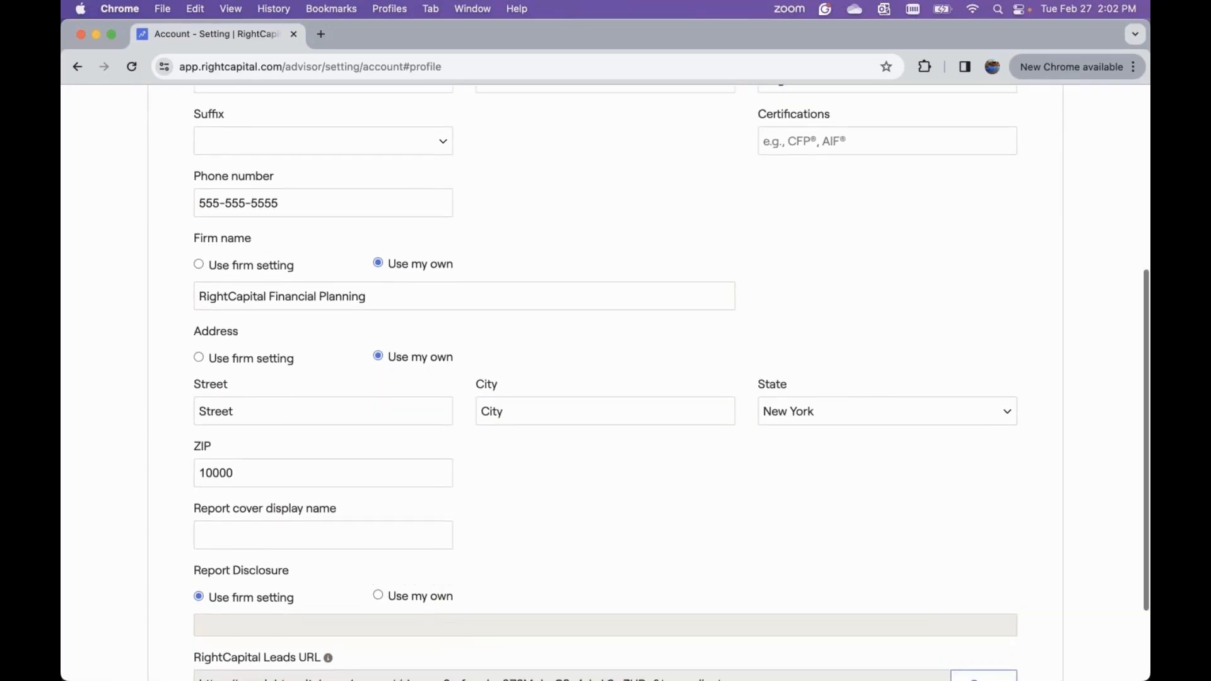
{"action": "scroll", "coordinate": [605, 378], "scroll_direction": "up", "scroll_amount": 10}
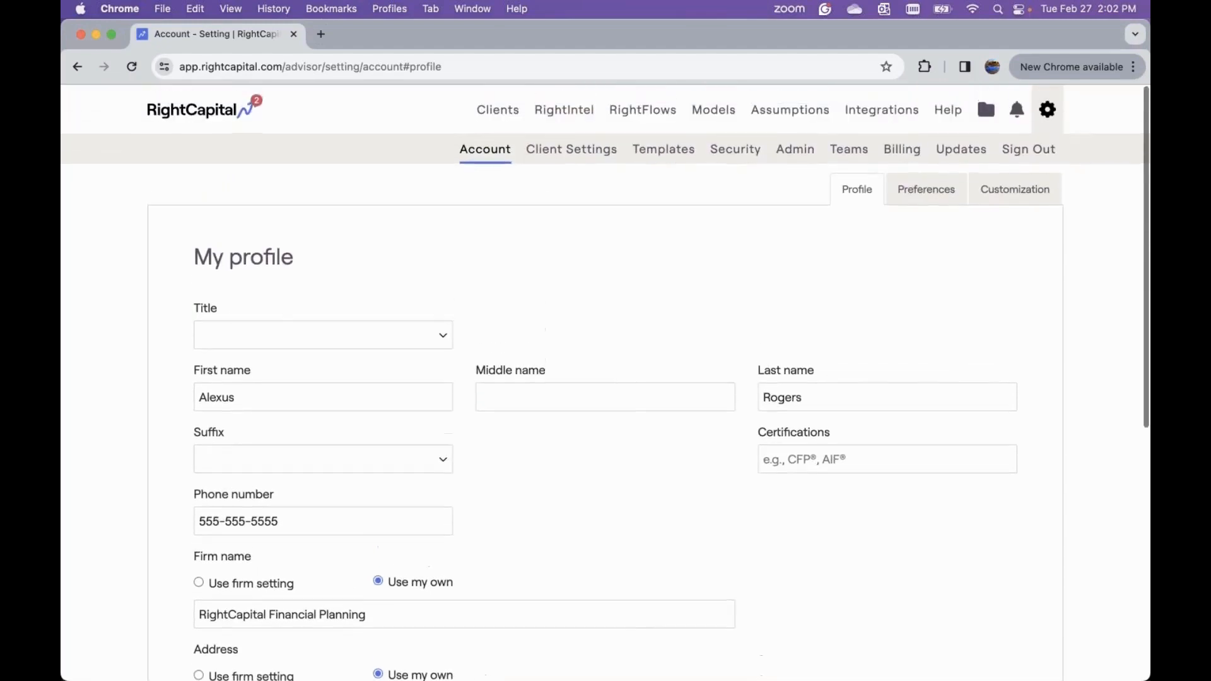
Step: Open the account's Customization settings and view the upload sources offered for updating the positive logo
{"action": "left_click", "coordinate": [1013, 196]}
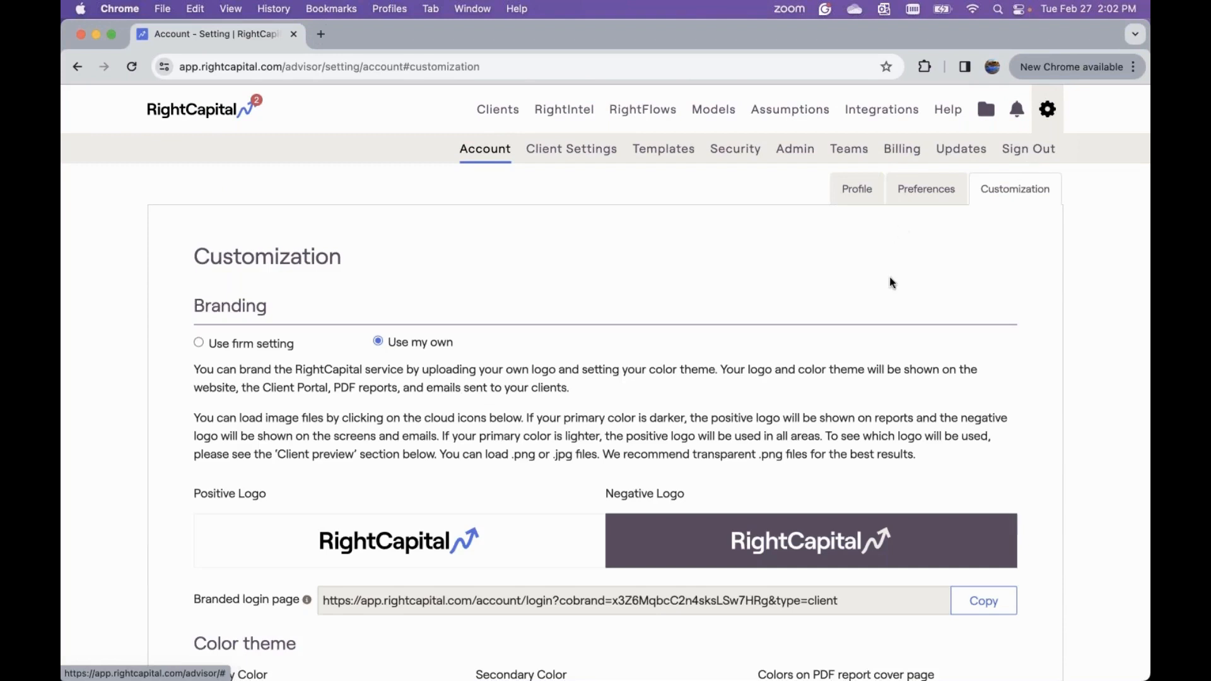
{"action": "scroll", "coordinate": [892, 282], "scroll_direction": "down", "scroll_amount": 4}
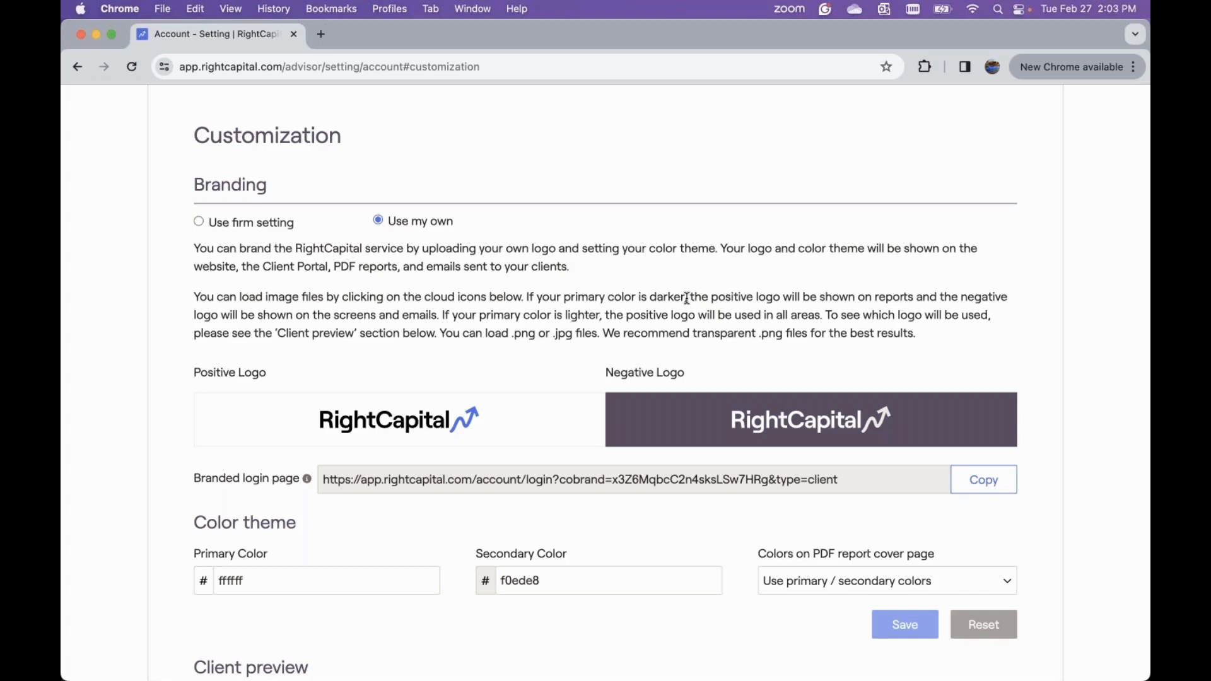
{"action": "scroll", "coordinate": [430, 299], "scroll_direction": "down", "scroll_amount": 2}
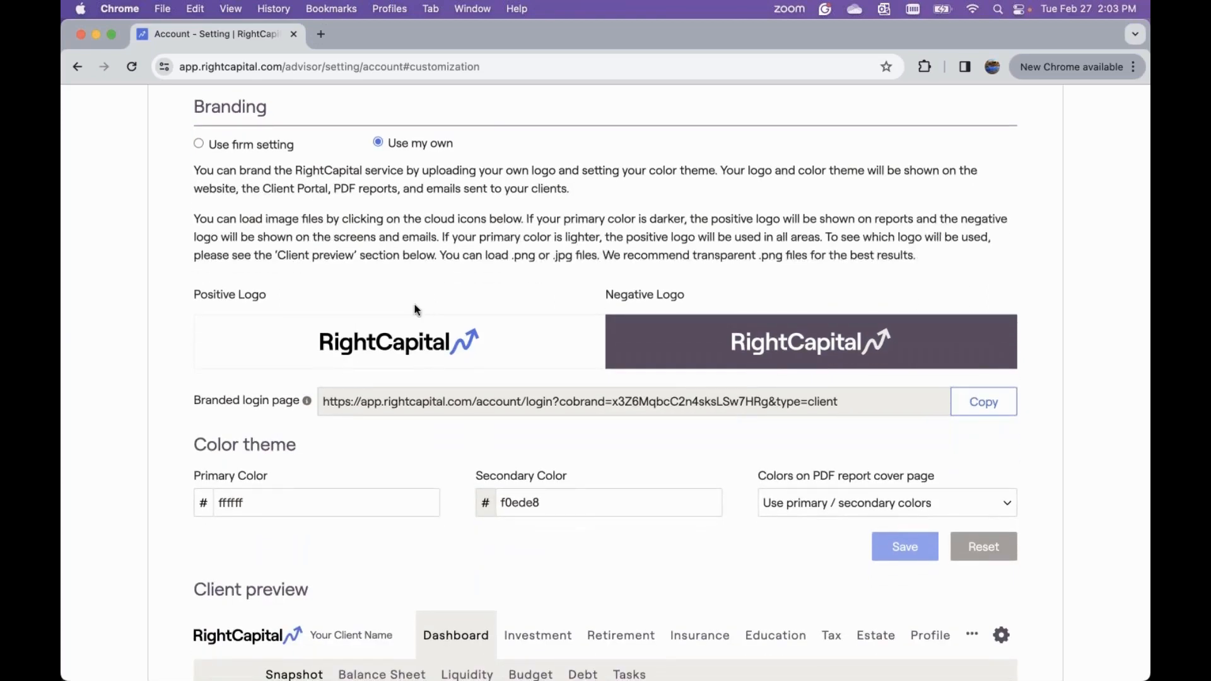
{"action": "mouse_move", "coordinate": [392, 343]}
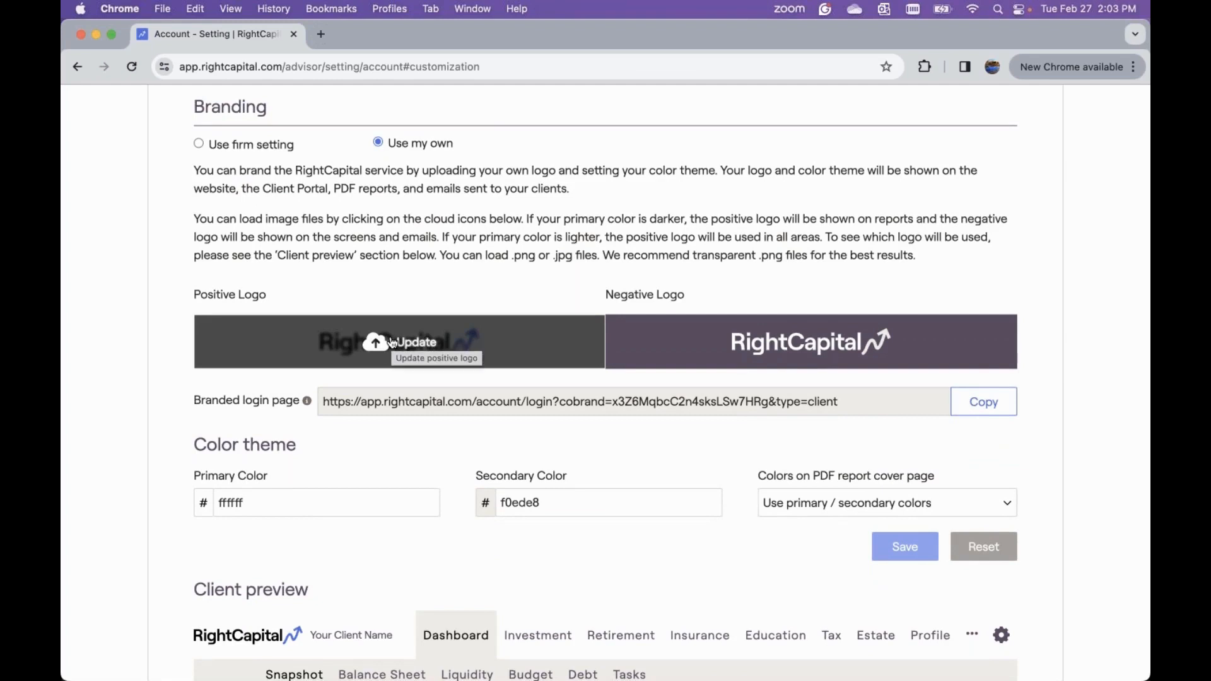
{"action": "left_click", "coordinate": [395, 343]}
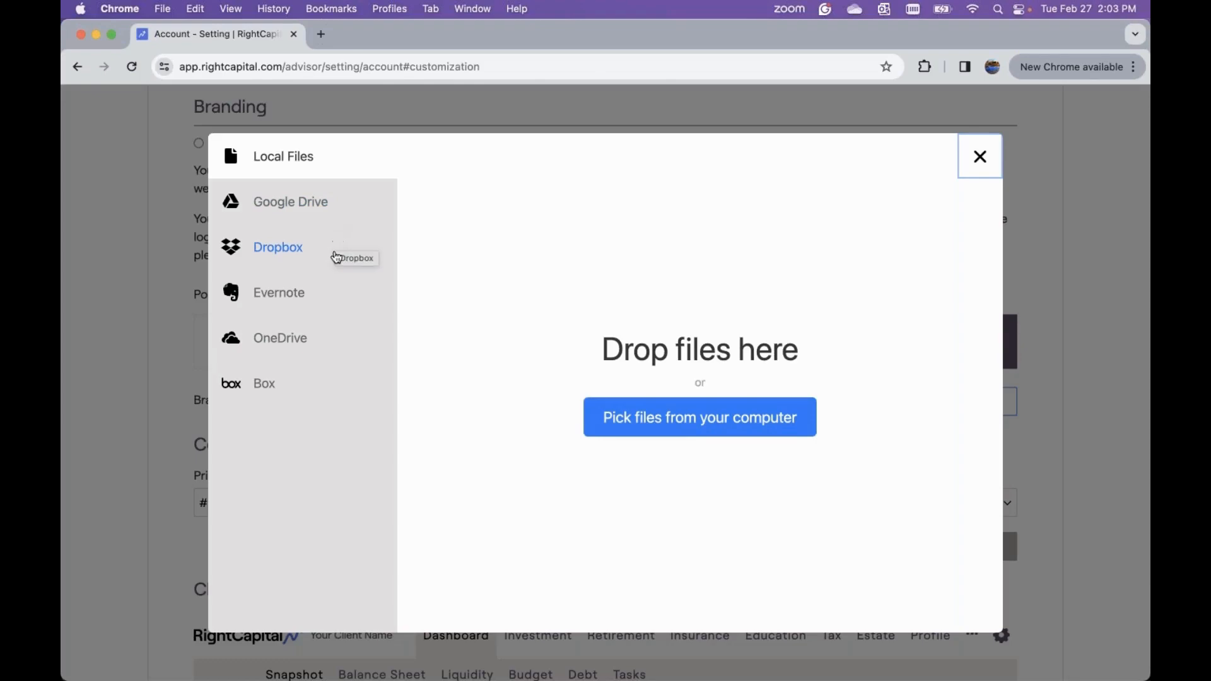
{"action": "left_click", "coordinate": [981, 158]}
Step: Set the color theme's primary color to dark blue 2f2197 using the color picker
{"action": "scroll", "coordinate": [677, 288], "scroll_direction": "down", "scroll_amount": 5}
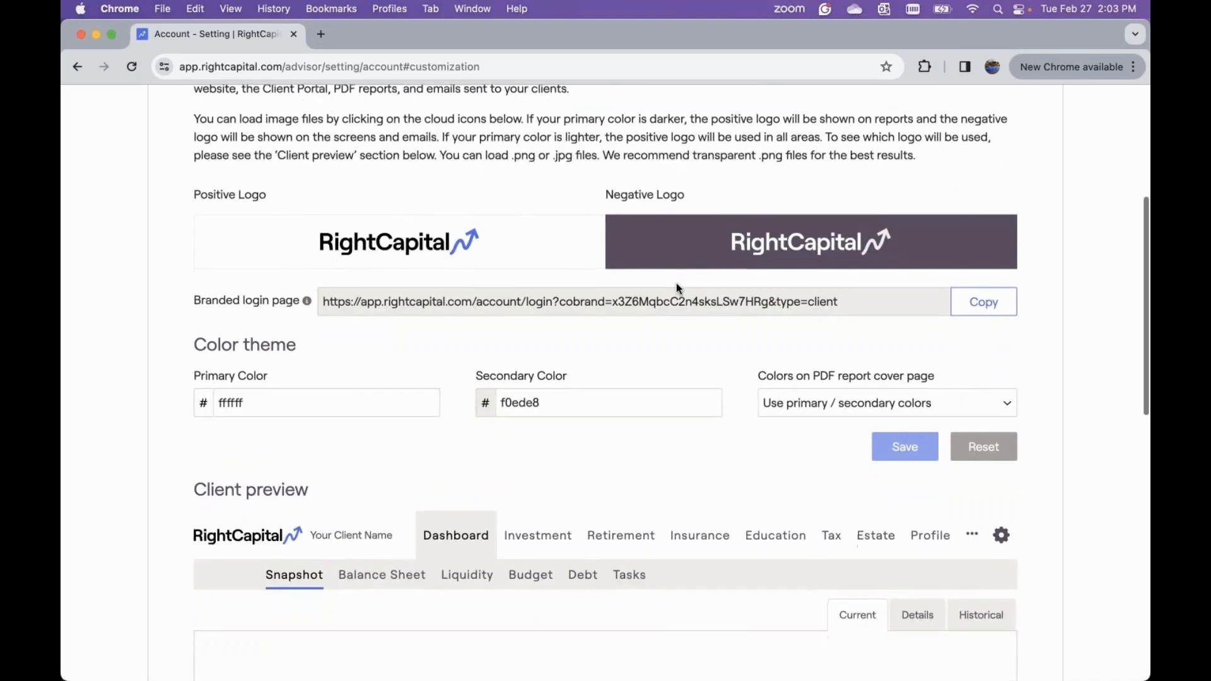
{"action": "scroll", "coordinate": [677, 288], "scroll_direction": "down", "scroll_amount": 3}
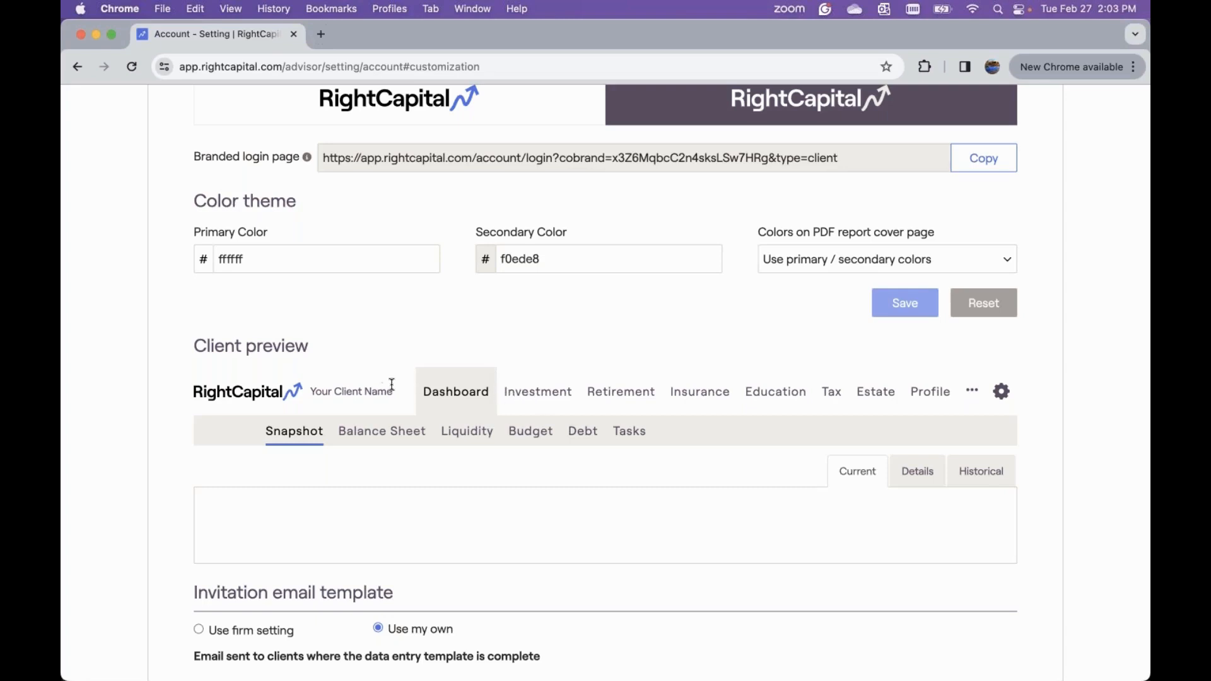
{"action": "left_click", "coordinate": [310, 264]}
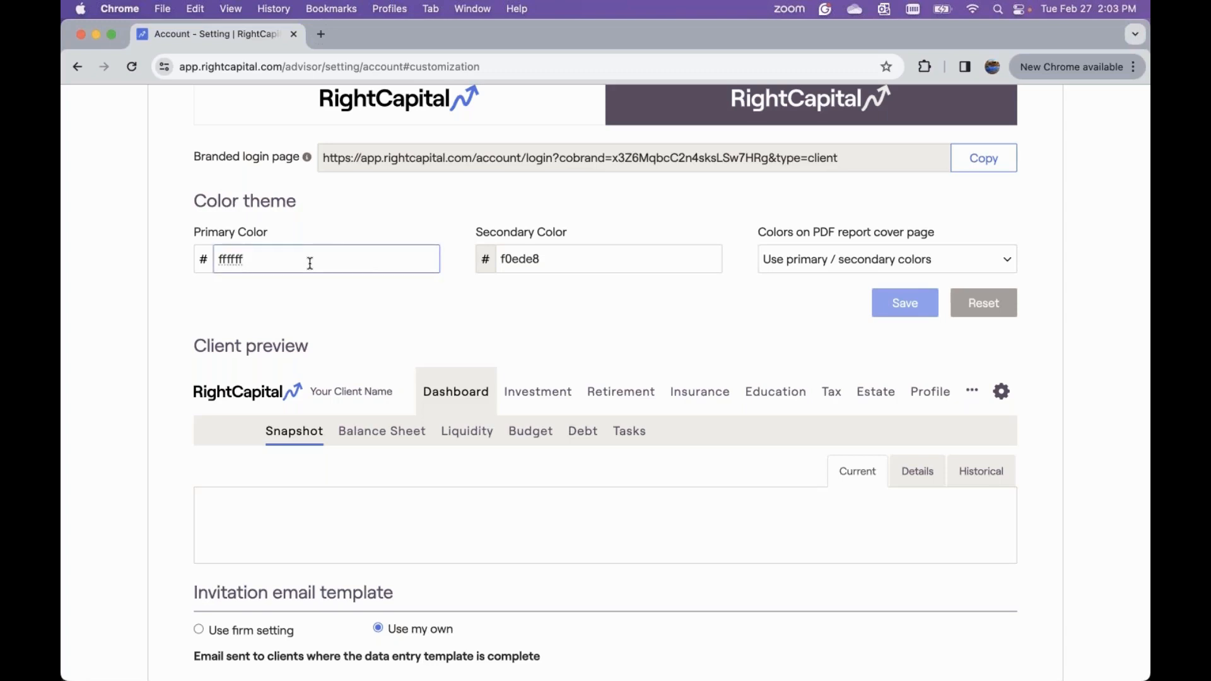
{"action": "double_click", "coordinate": [228, 261]}
{"action": "left_click", "coordinate": [205, 265]}
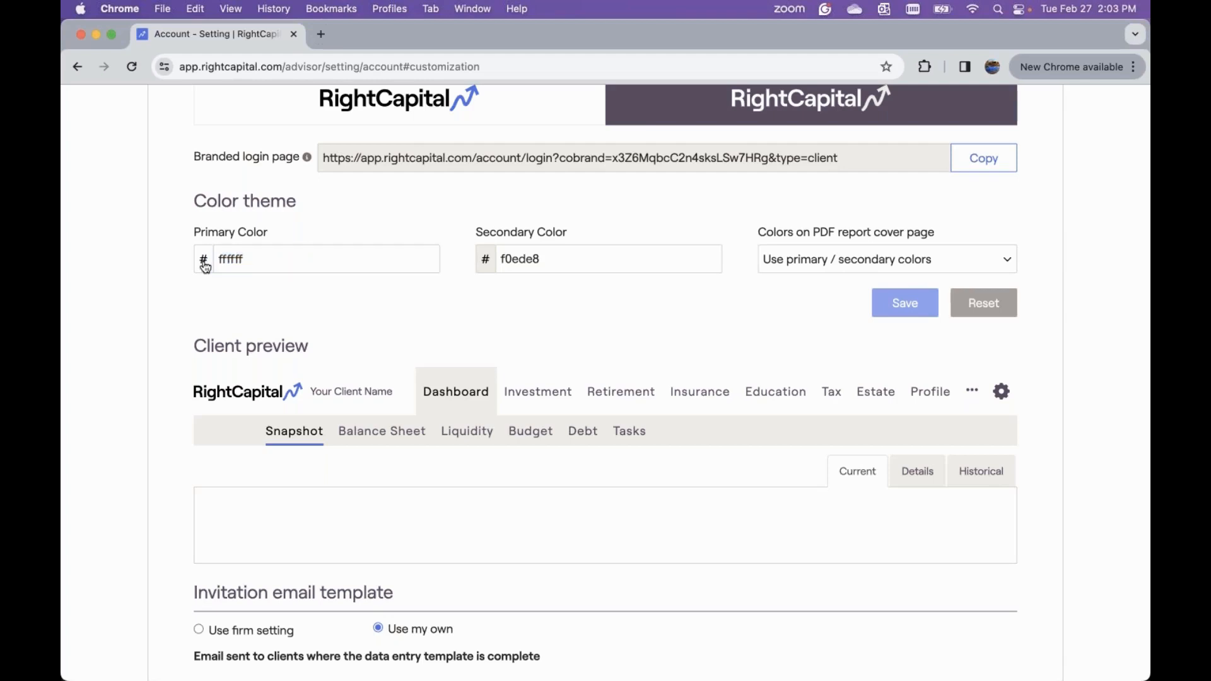
{"action": "left_click", "coordinate": [205, 265]}
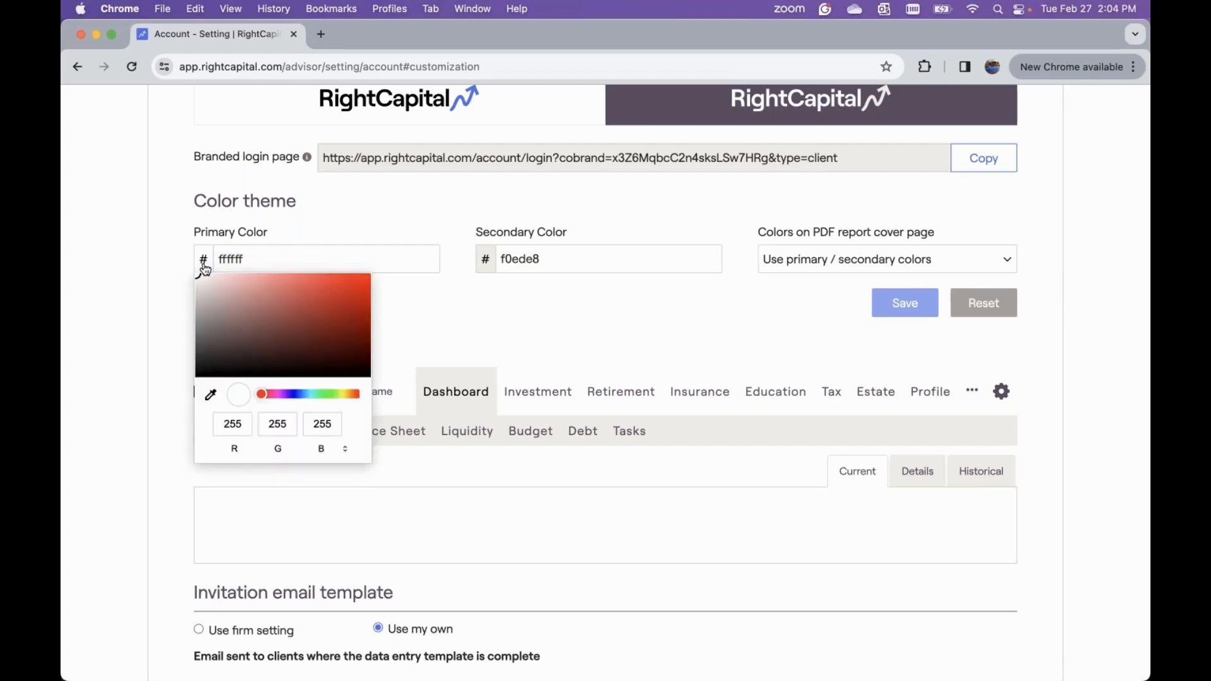
{"action": "left_click_drag", "start_coordinate": [200, 277], "coordinate": [330, 322]}
{"action": "mouse_move", "coordinate": [268, 395]}
{"action": "left_mouse_down"}
{"action": "mouse_move", "coordinate": [354, 395]}
{"action": "mouse_move", "coordinate": [291, 395]}
{"action": "left_mouse_up"}
{"action": "left_click", "coordinate": [447, 327]}
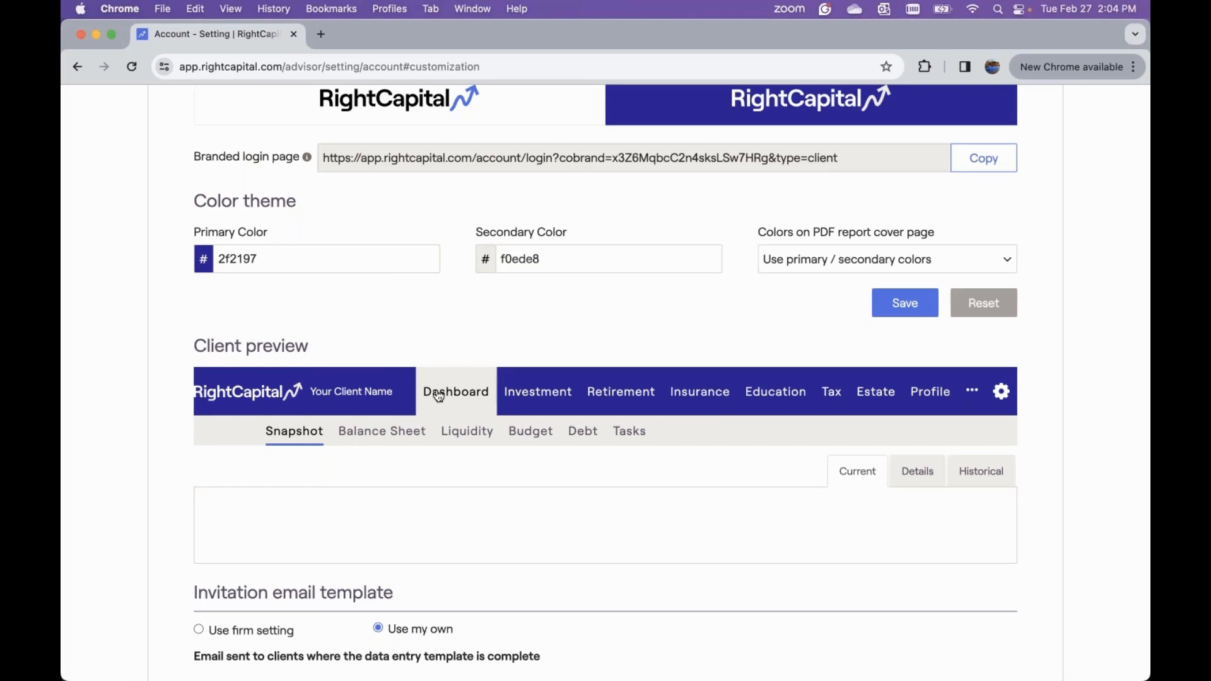
Step: Set the secondary color to blue 5070e6 by sampling the arrow in the positive logo with the eyedropper
{"action": "scroll", "coordinate": [439, 396], "scroll_direction": "up", "scroll_amount": 1}
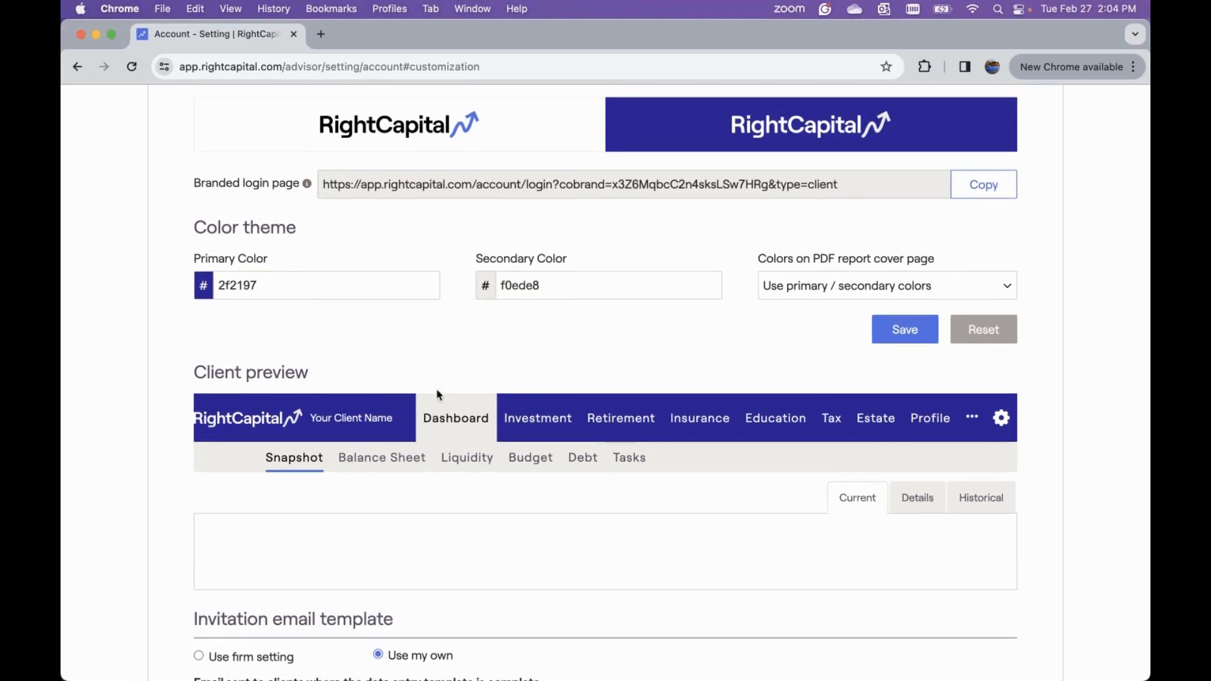
{"action": "left_click", "coordinate": [484, 288]}
{"action": "mouse_move", "coordinate": [486, 308]}
{"action": "left_mouse_down"}
{"action": "mouse_move", "coordinate": [549, 316]}
{"action": "mouse_move", "coordinate": [538, 341]}
{"action": "mouse_move", "coordinate": [534, 328]}
{"action": "left_mouse_up"}
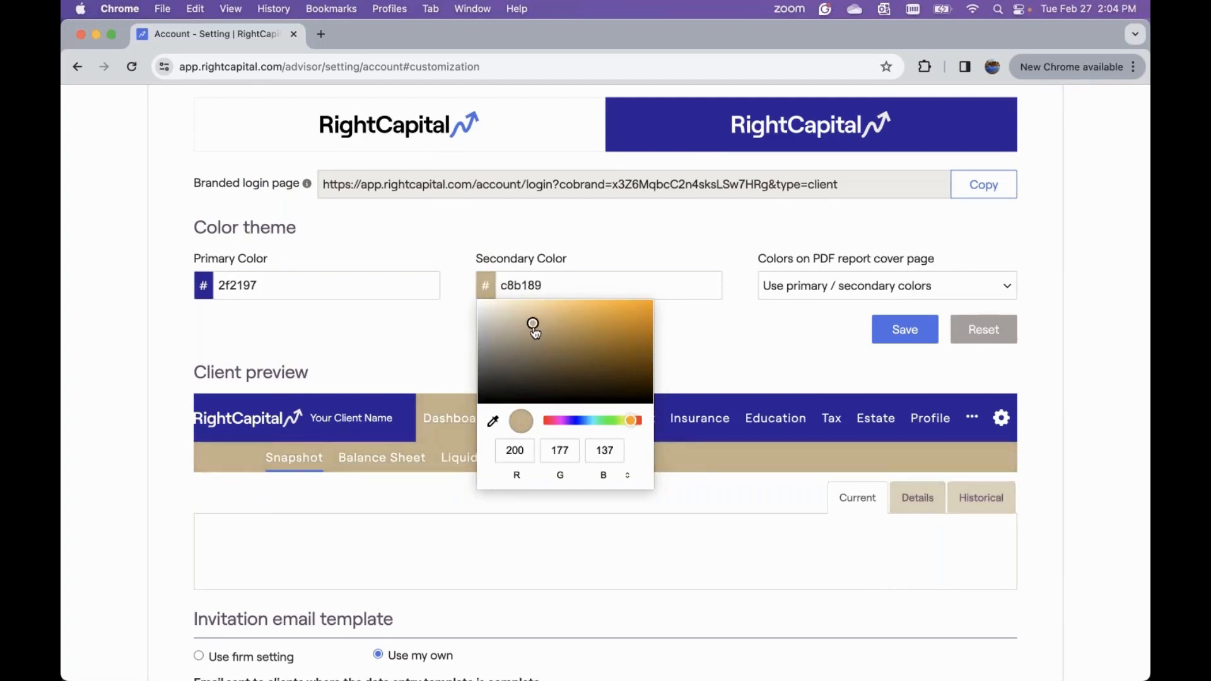
{"action": "left_click", "coordinate": [497, 425]}
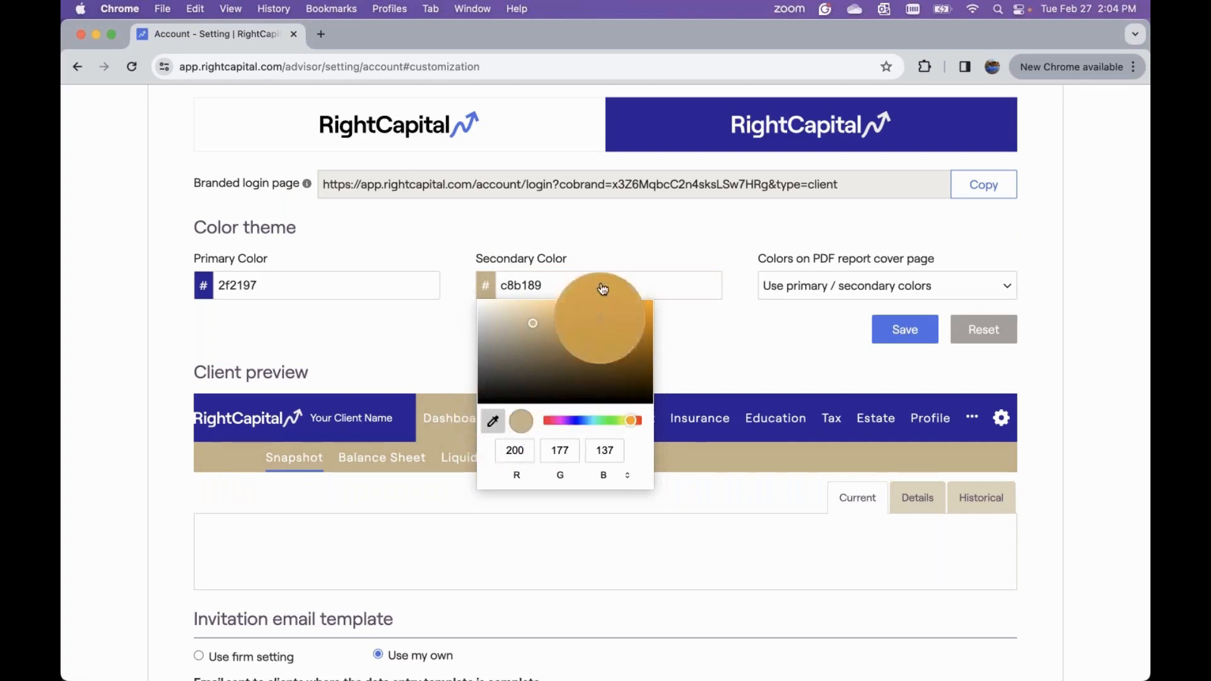
{"action": "left_click", "coordinate": [457, 132]}
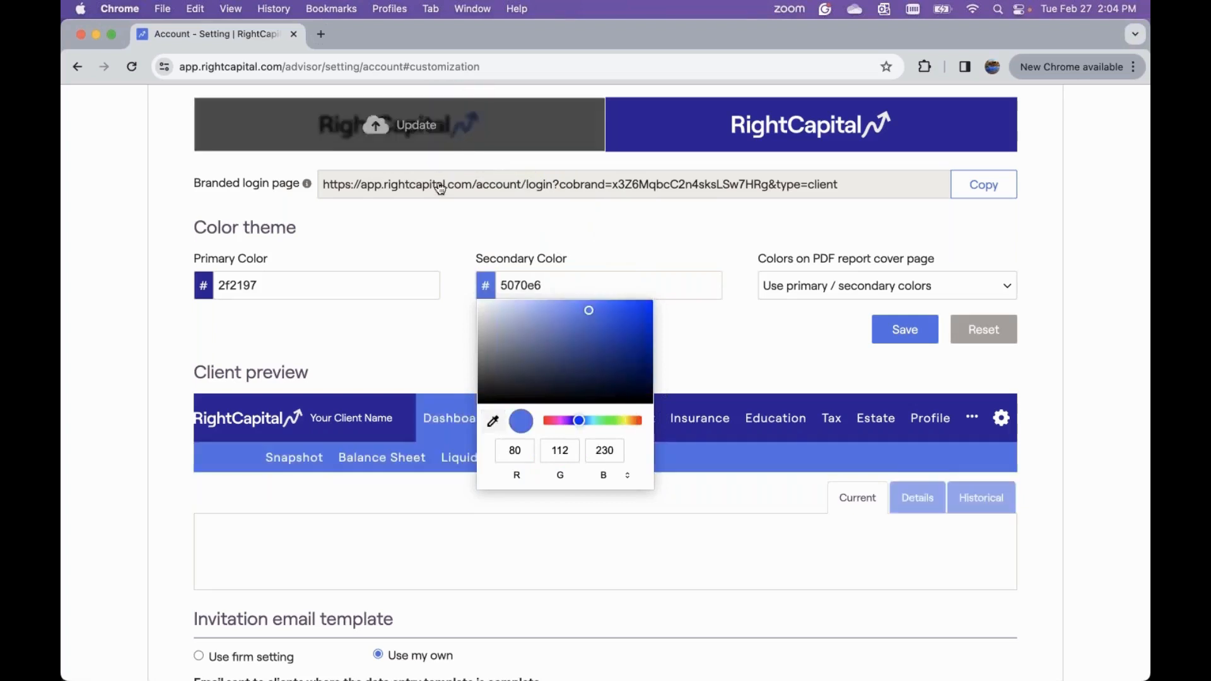
{"action": "left_click", "coordinate": [412, 354]}
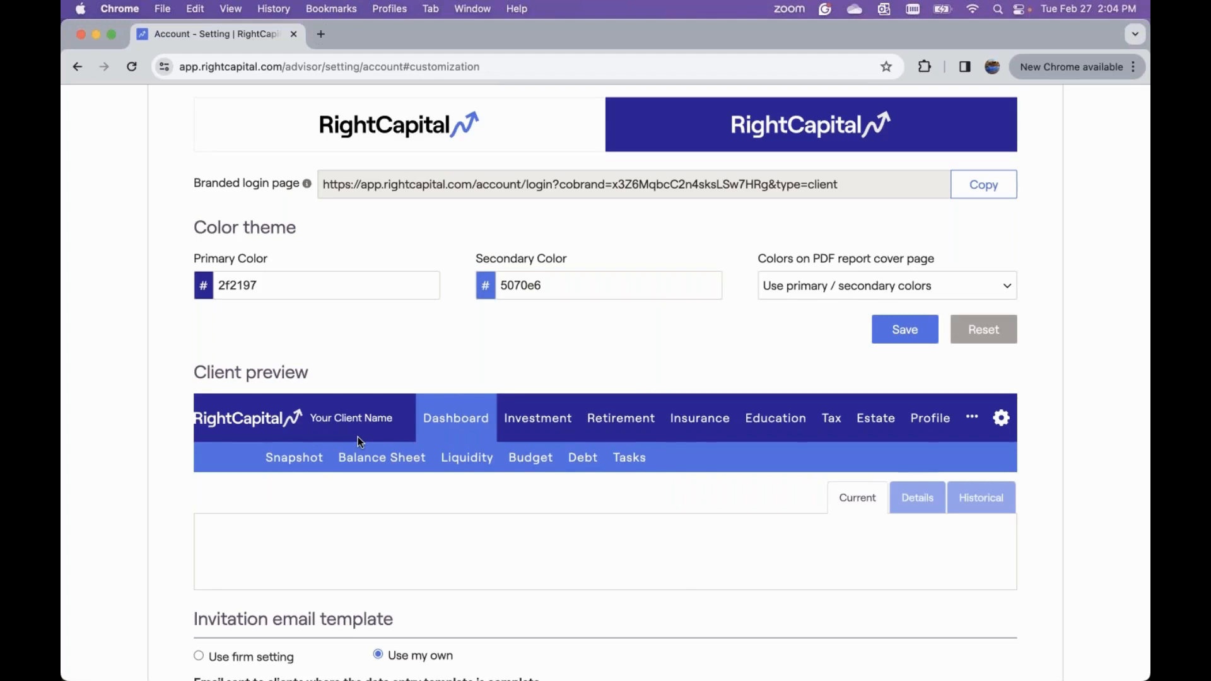
Step: Check the available options for colors on the PDF report cover page, keeping the primary / secondary colors option
{"action": "scroll", "coordinate": [358, 436], "scroll_direction": "up", "scroll_amount": 1}
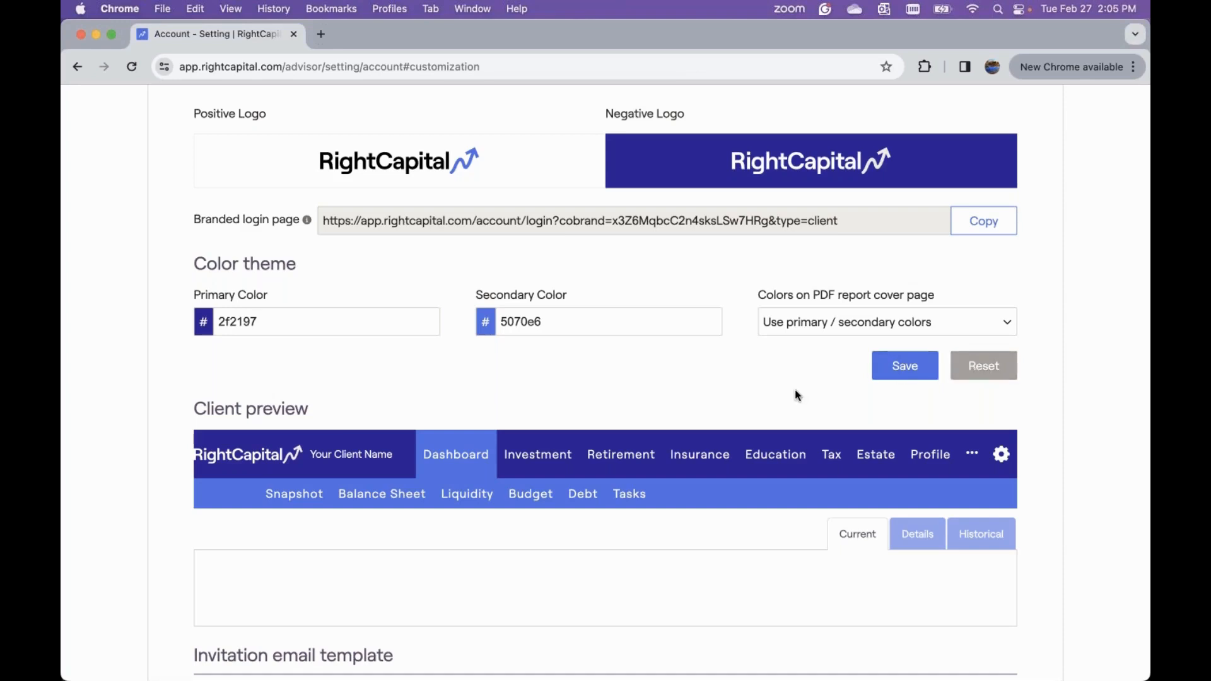
{"action": "left_click", "coordinate": [939, 327]}
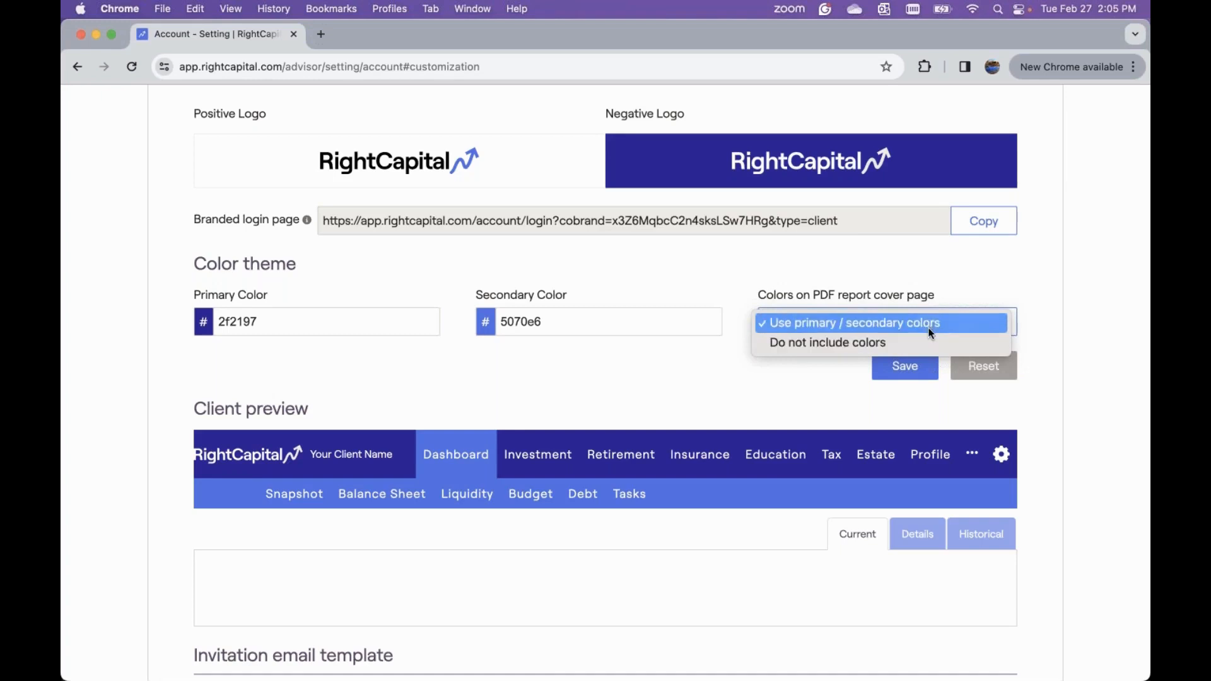
{"action": "left_click", "coordinate": [968, 292]}
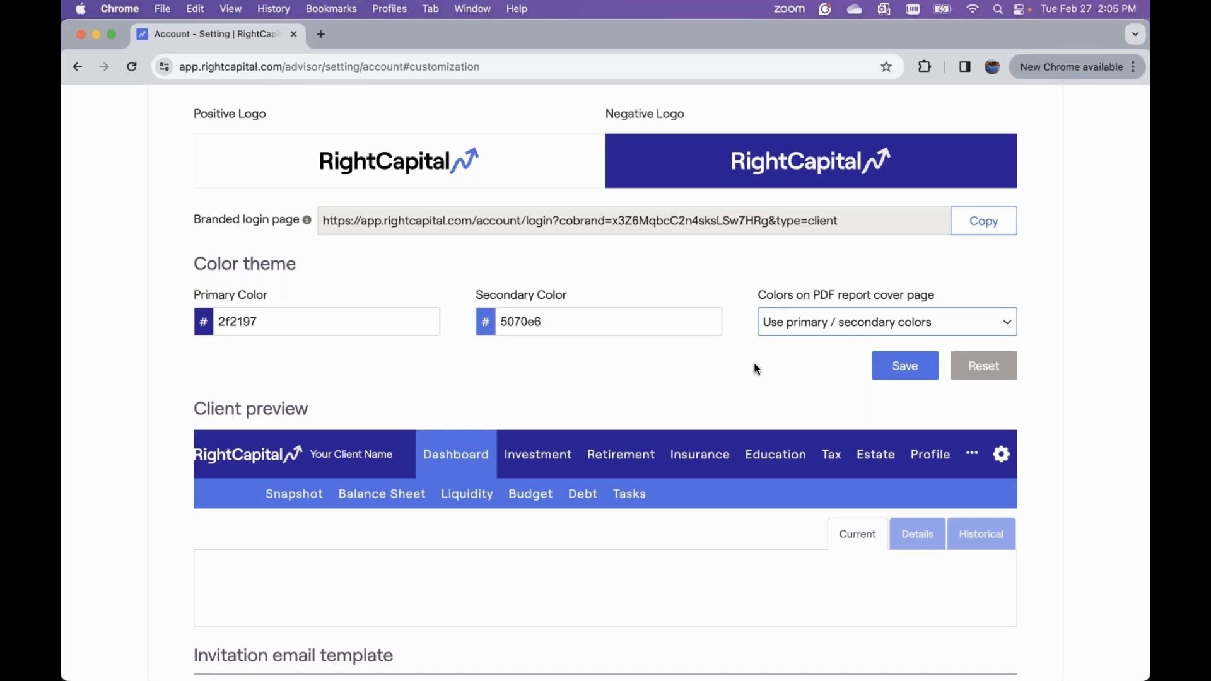
Step: Review the client preview and both invitation email templates, including their subjects, titles, button captions and content, and return to the color theme
{"action": "scroll", "coordinate": [757, 369], "scroll_direction": "down", "scroll_amount": 3}
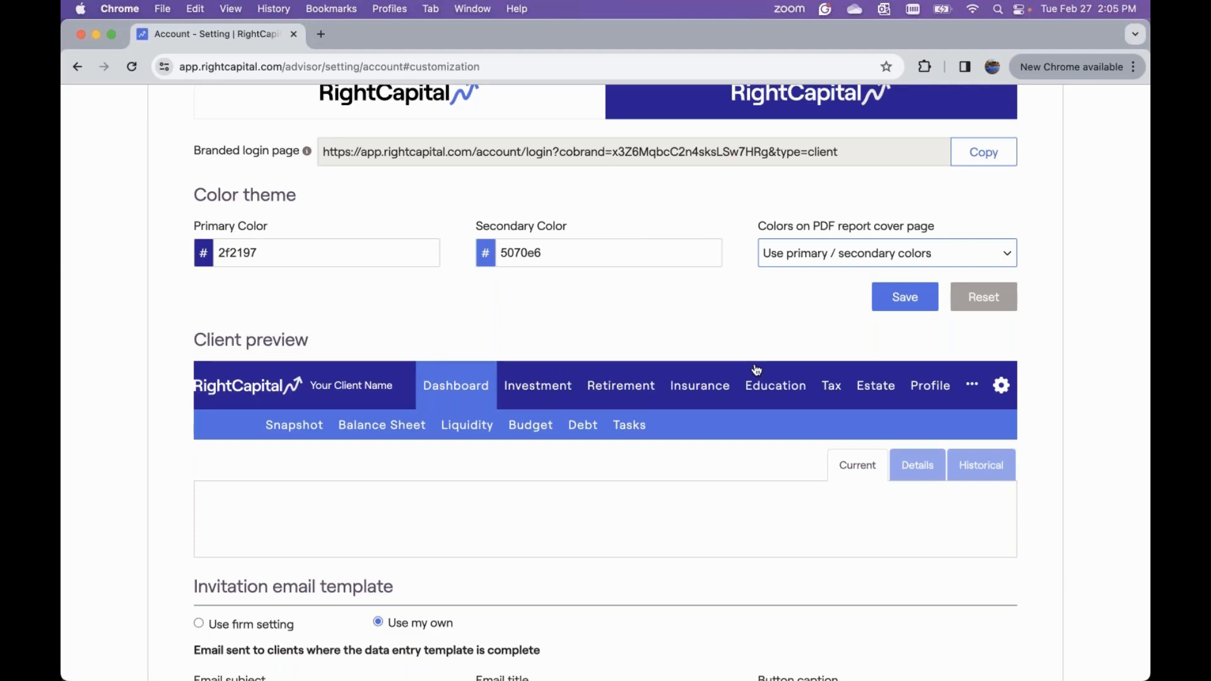
{"action": "scroll", "coordinate": [756, 369], "scroll_direction": "down", "scroll_amount": 5}
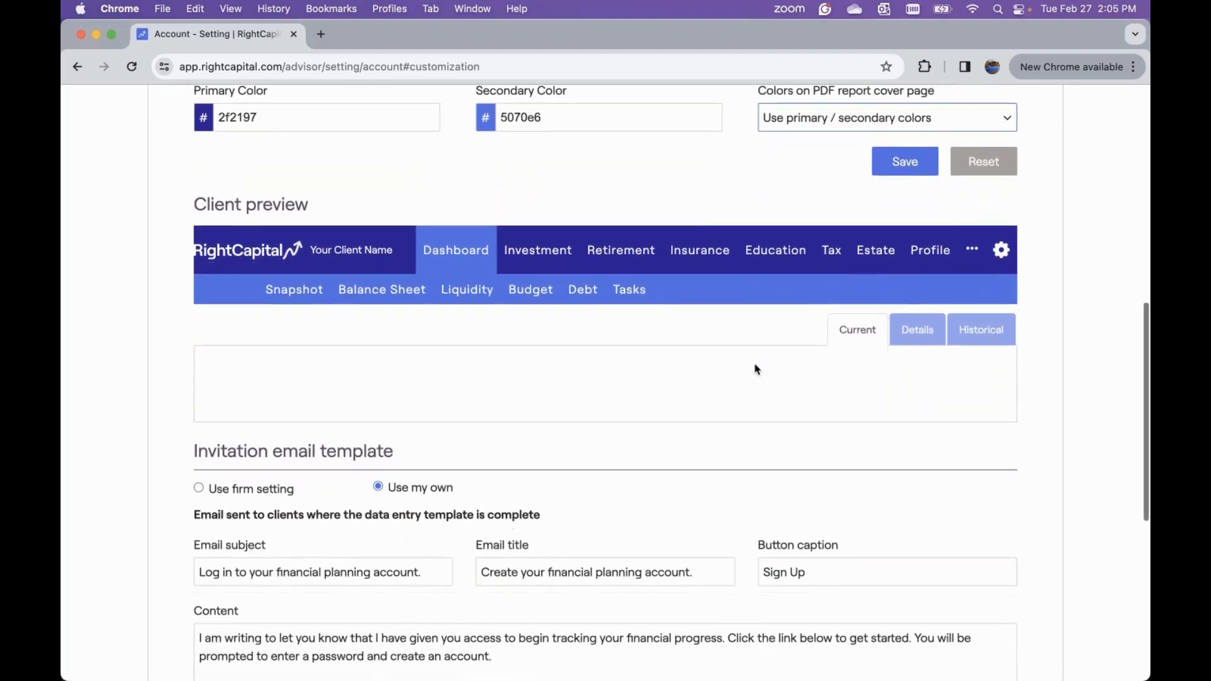
{"action": "scroll", "coordinate": [756, 369], "scroll_direction": "down", "scroll_amount": 2}
{"action": "scroll", "coordinate": [756, 370], "scroll_direction": "down", "scroll_amount": 2}
{"action": "scroll", "coordinate": [756, 369], "scroll_direction": "down", "scroll_amount": 5}
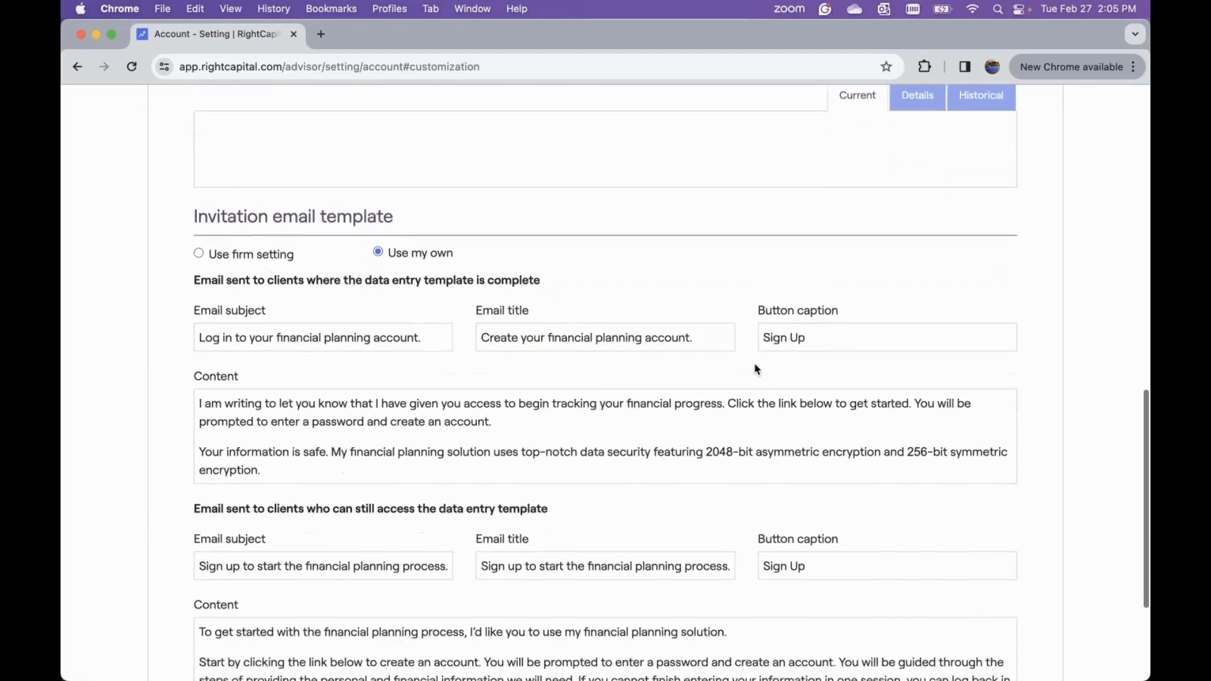
{"action": "scroll", "coordinate": [756, 370], "scroll_direction": "down", "scroll_amount": 3}
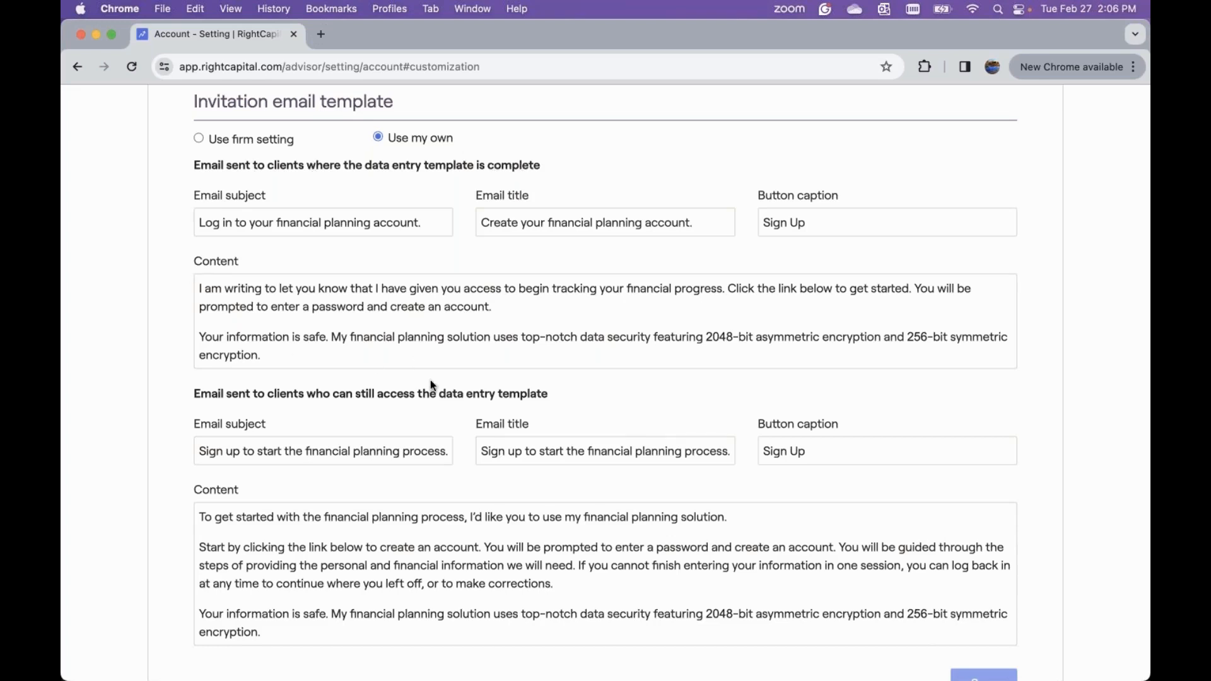
{"action": "scroll", "coordinate": [432, 384], "scroll_direction": "down", "scroll_amount": 1}
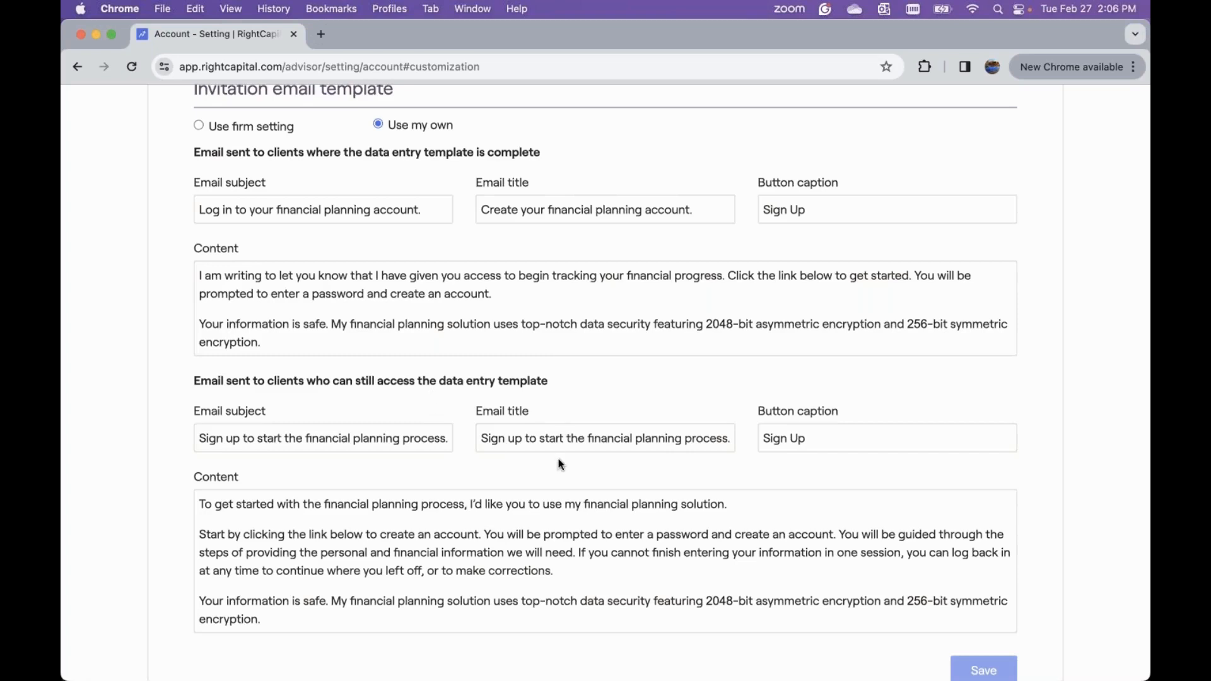
{"action": "scroll", "coordinate": [561, 478], "scroll_direction": "down", "scroll_amount": 1}
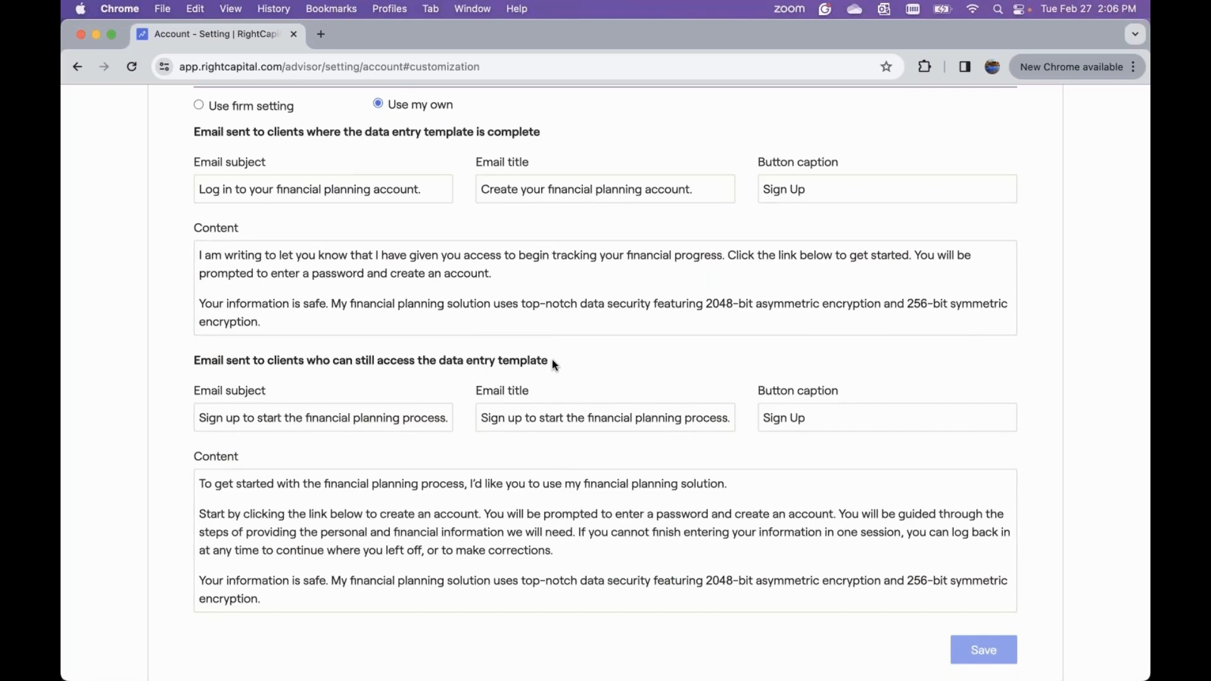
{"action": "scroll", "coordinate": [553, 364], "scroll_direction": "up", "scroll_amount": 5}
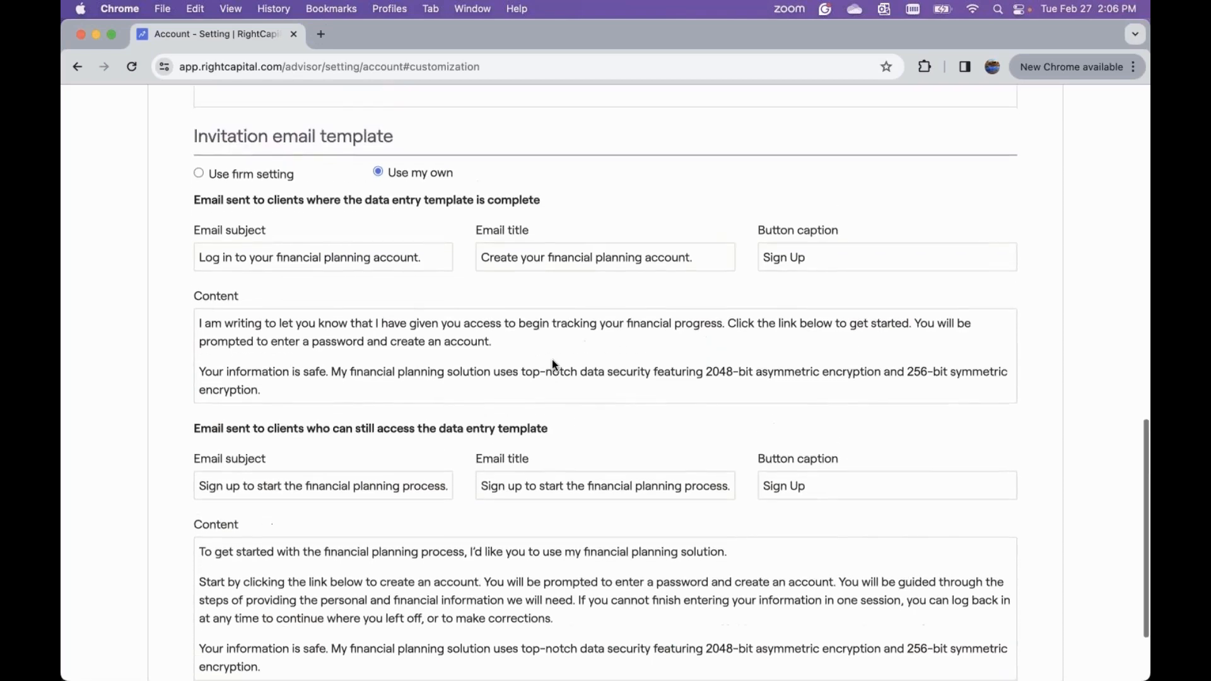
{"action": "scroll", "coordinate": [552, 361], "scroll_direction": "up", "scroll_amount": 10}
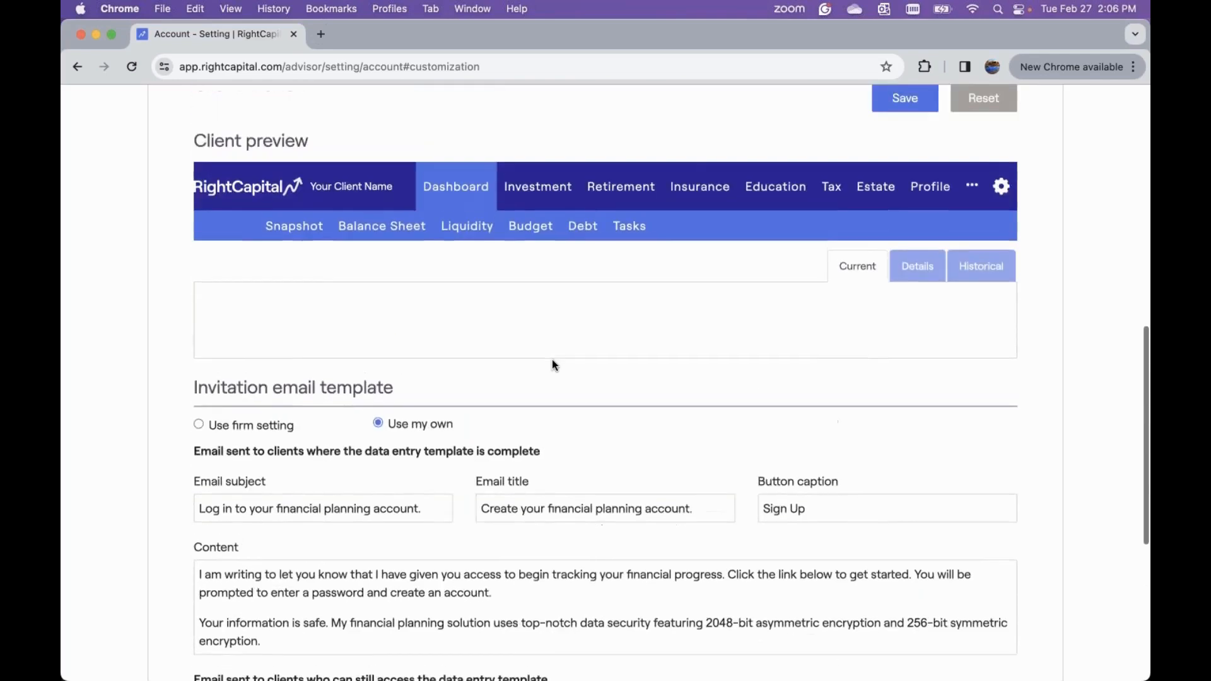
{"action": "scroll", "coordinate": [552, 365], "scroll_direction": "up", "scroll_amount": 12}
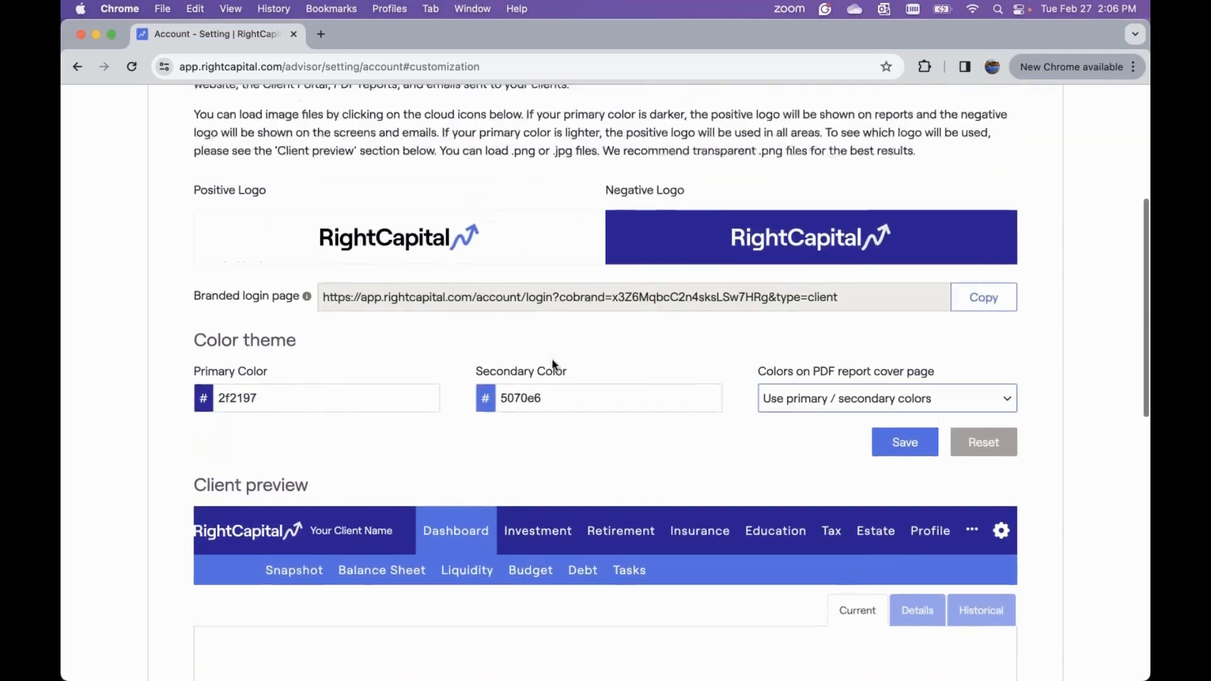
Step: Open the integrations page, browse the partner list and view the Charles Schwab integration's setup instructions
{"action": "scroll", "coordinate": [552, 365], "scroll_direction": "up", "scroll_amount": 3}
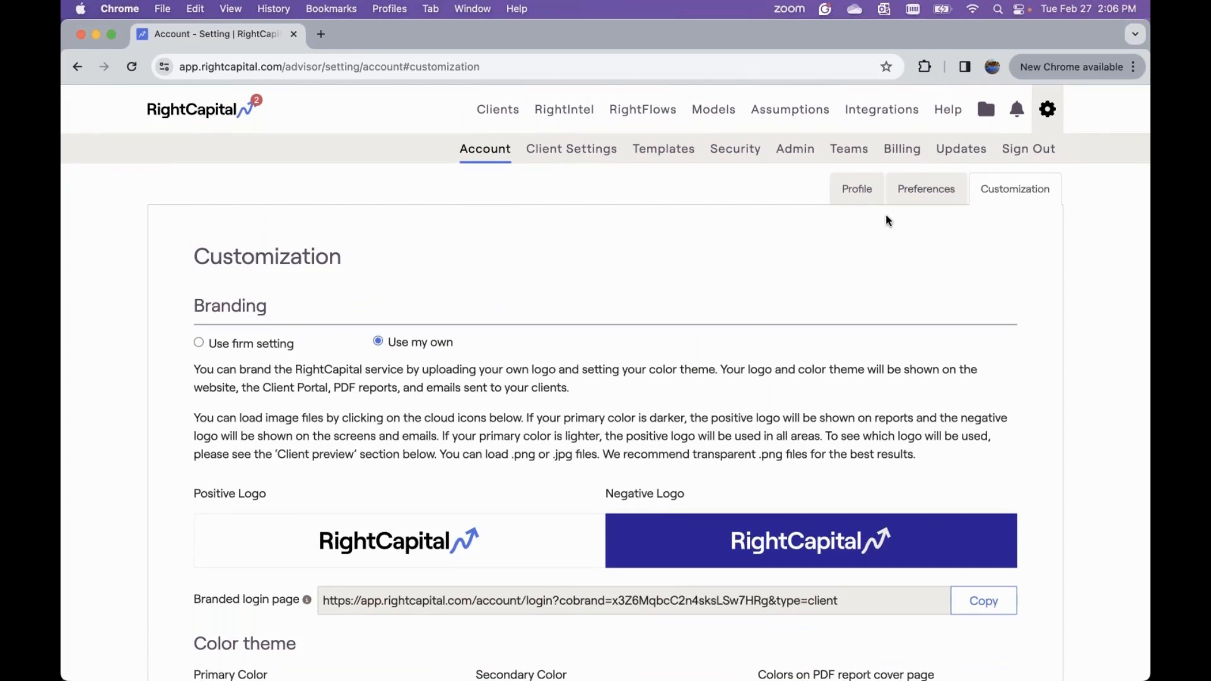
{"action": "left_click", "coordinate": [877, 112]}
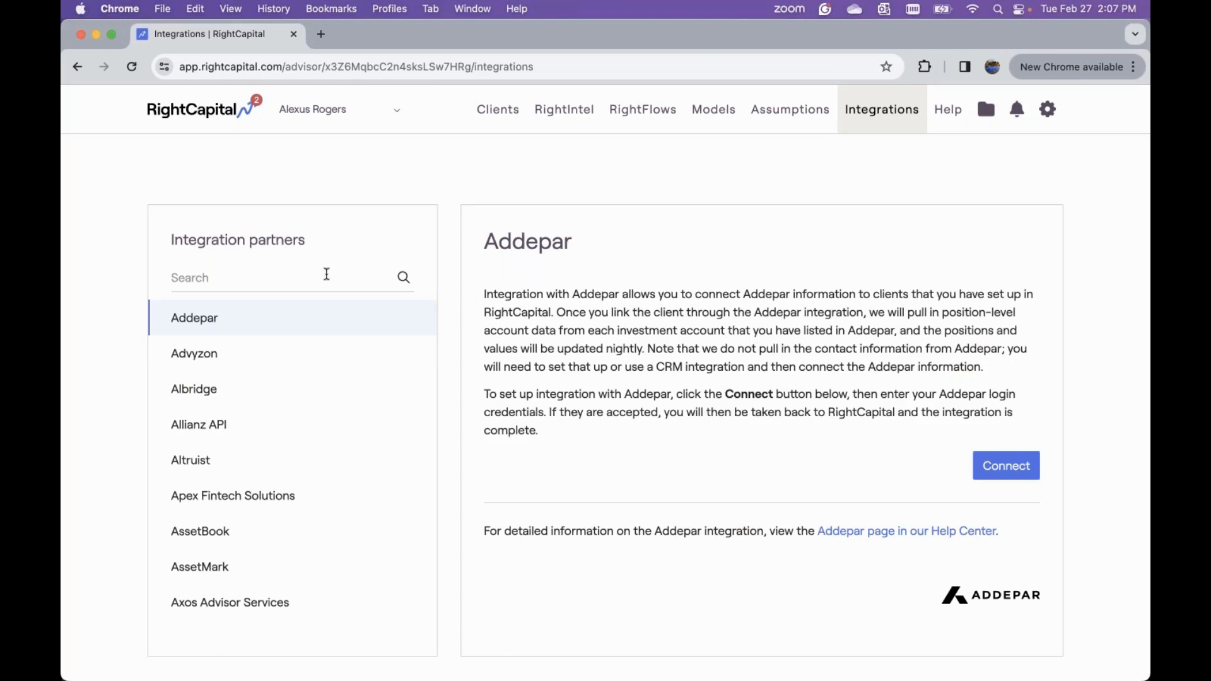
{"action": "scroll", "coordinate": [341, 395], "scroll_direction": "down", "scroll_amount": 3}
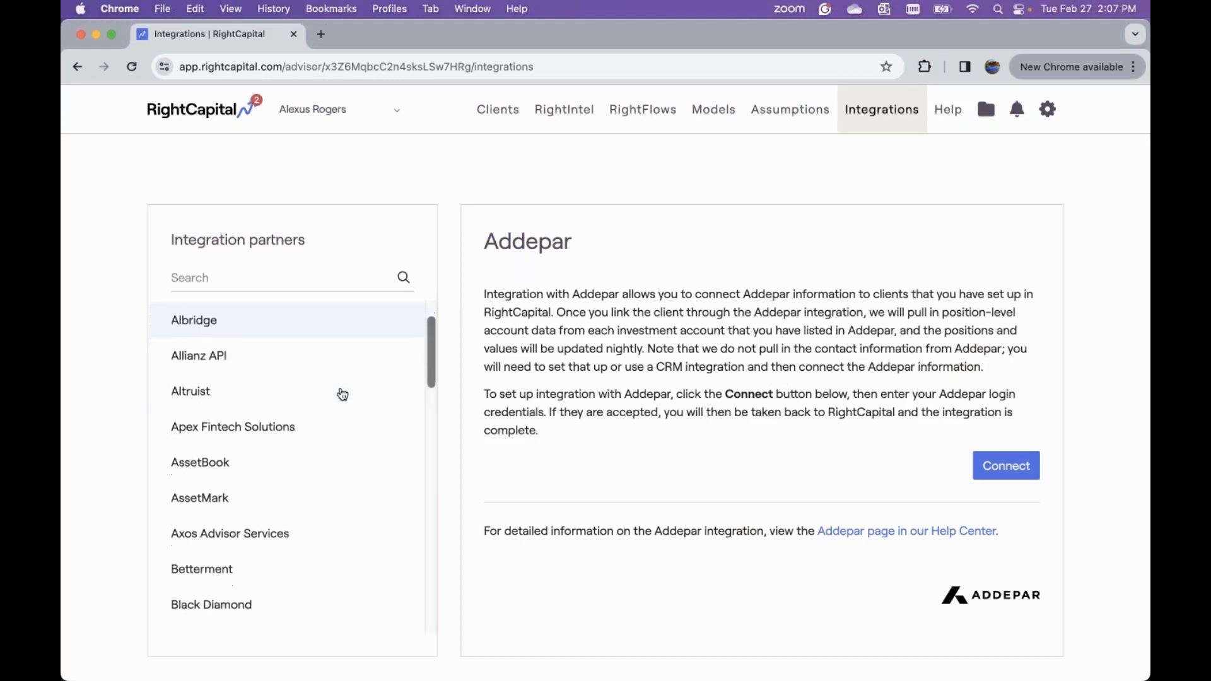
{"action": "scroll", "coordinate": [342, 395], "scroll_direction": "down", "scroll_amount": 3}
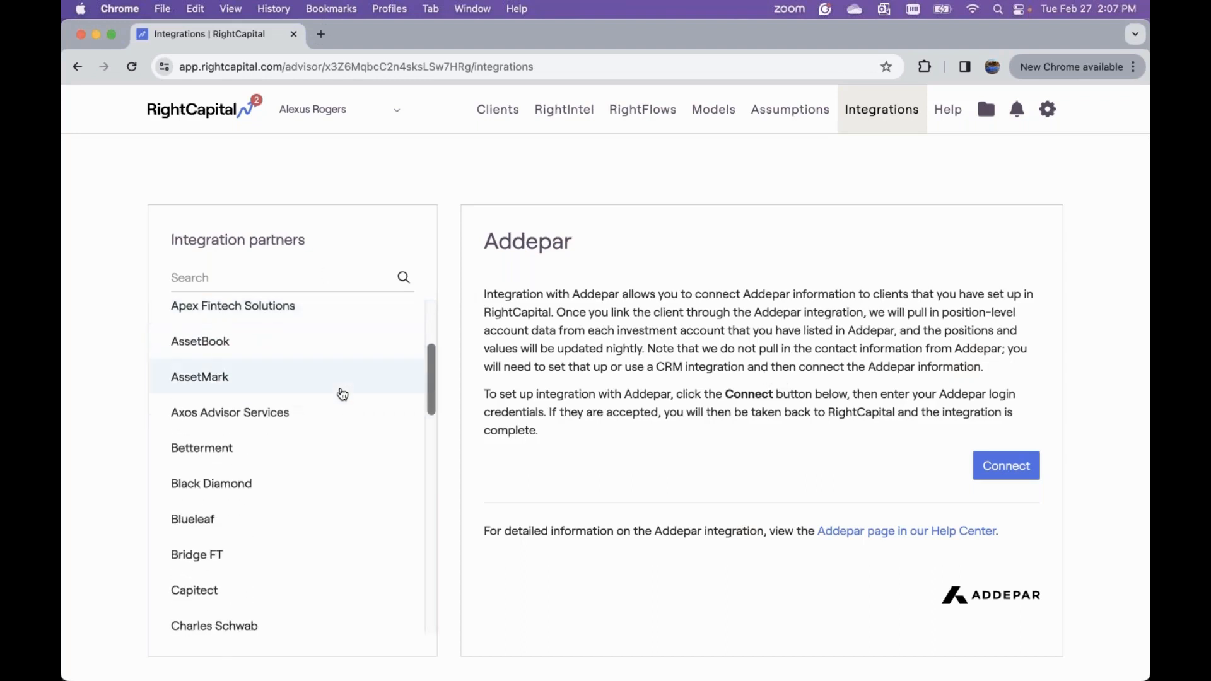
{"action": "scroll", "coordinate": [342, 395], "scroll_direction": "down", "scroll_amount": 5}
{"action": "left_click", "coordinate": [298, 452]}
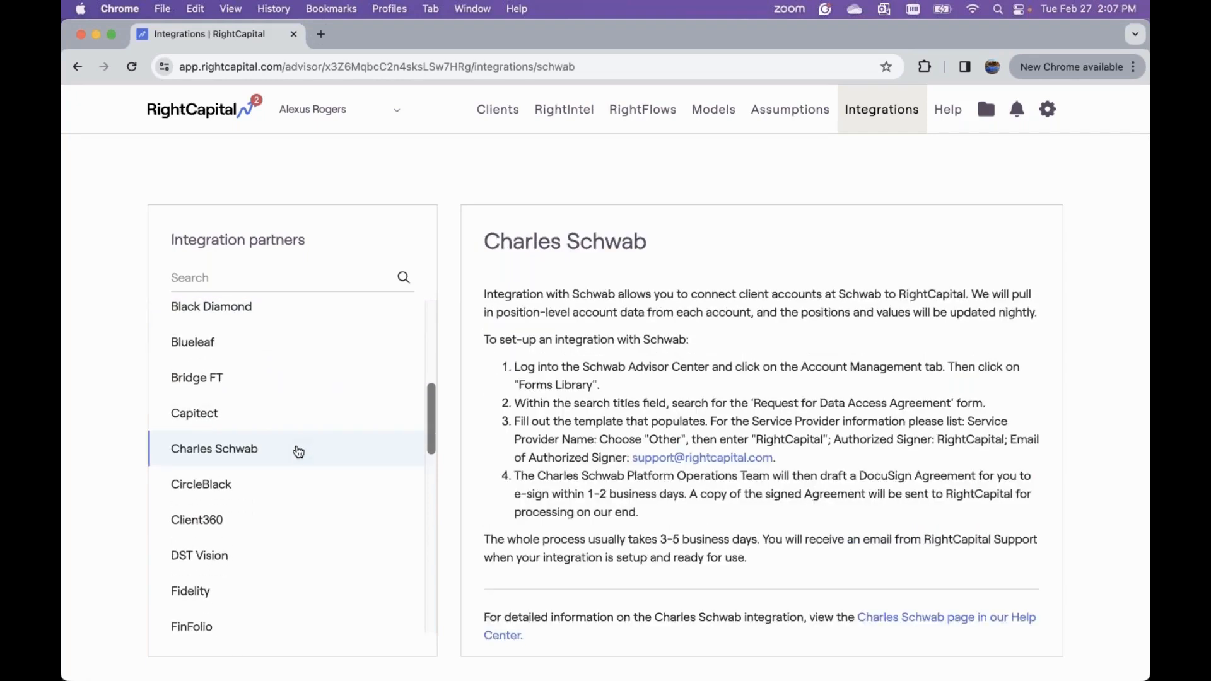
Step: Search the integration partners for "red" and open the Help Center page for the Redtail integration
{"action": "left_click", "coordinate": [291, 280]}
{"action": "type", "text": "red"}
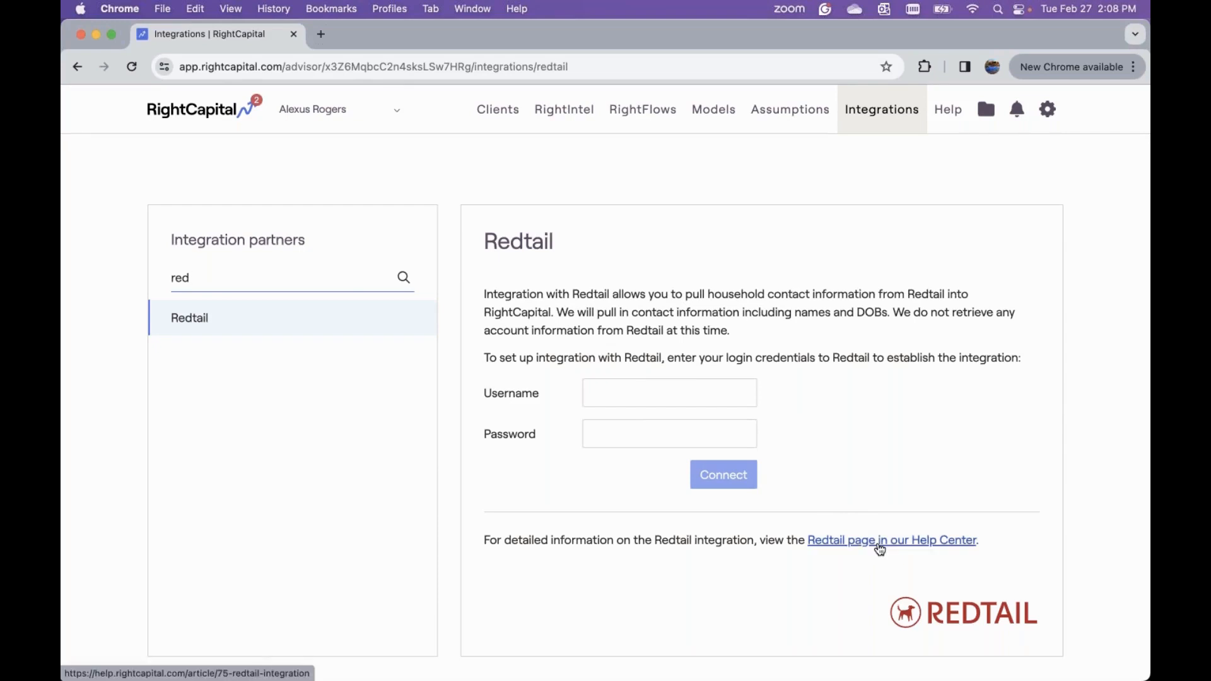
{"action": "left_click", "coordinate": [899, 542]}
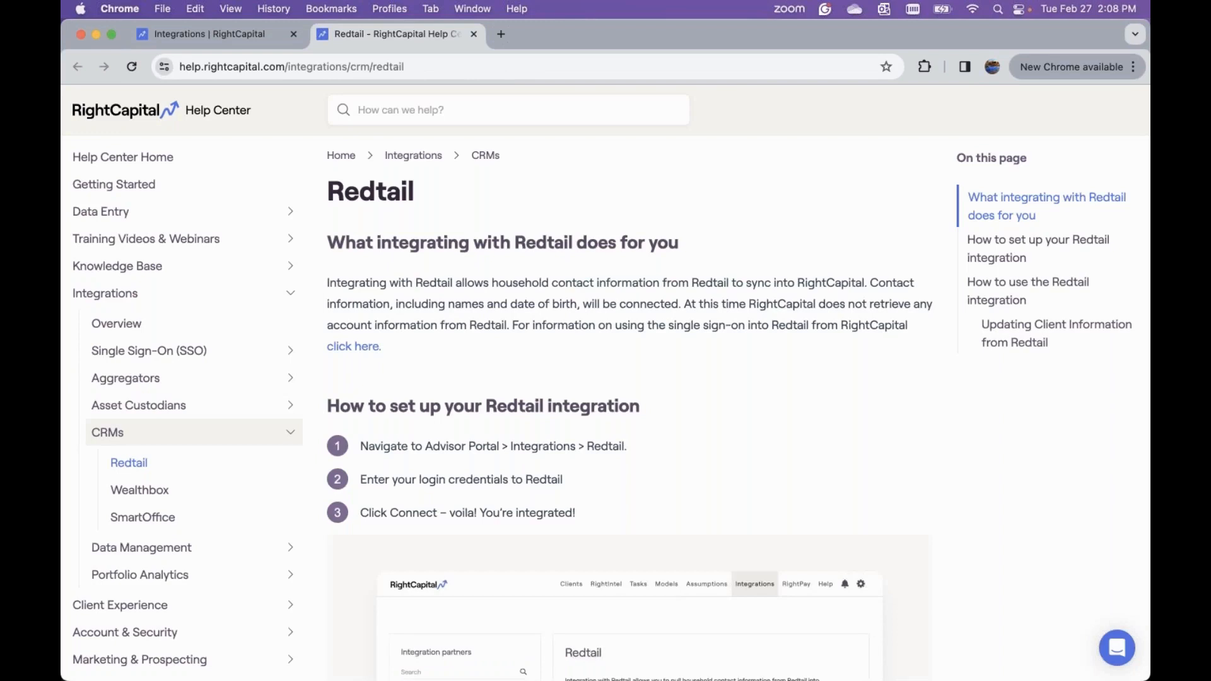
Step: Read the Redtail article's instructions on setting up the integration and importing contacts, and return to the integrations page
{"action": "scroll", "coordinate": [738, 388], "scroll_direction": "down", "scroll_amount": 4}
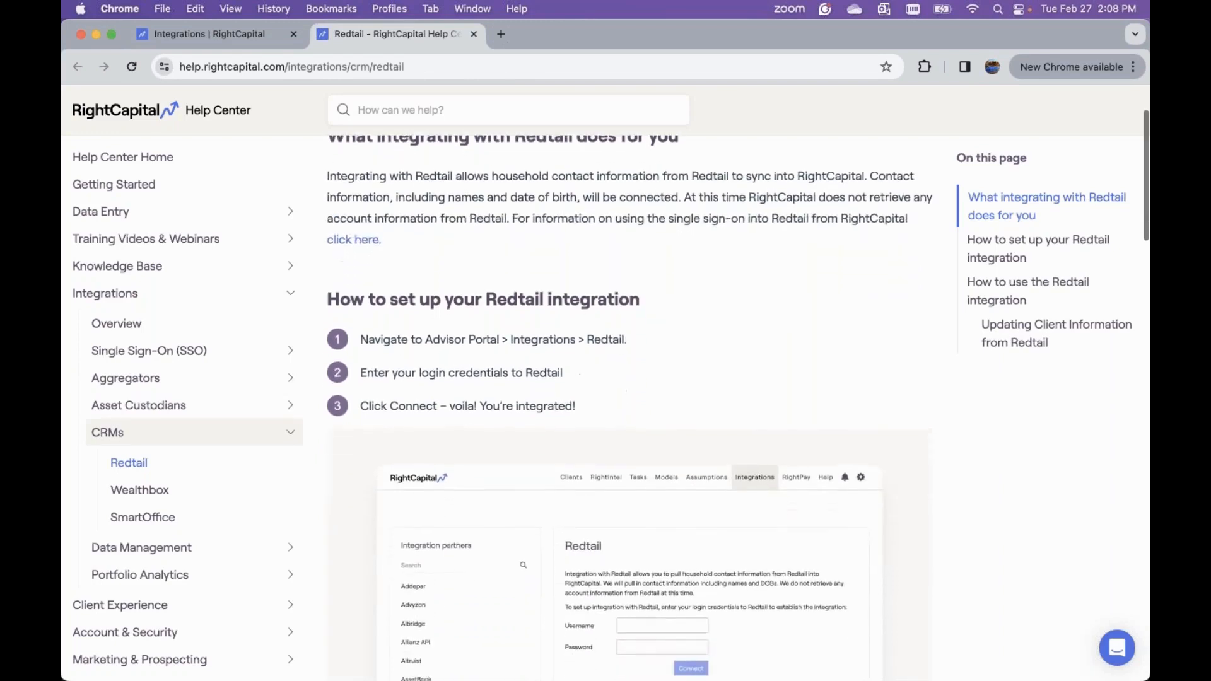
{"action": "scroll", "coordinate": [738, 404], "scroll_direction": "down", "scroll_amount": 12}
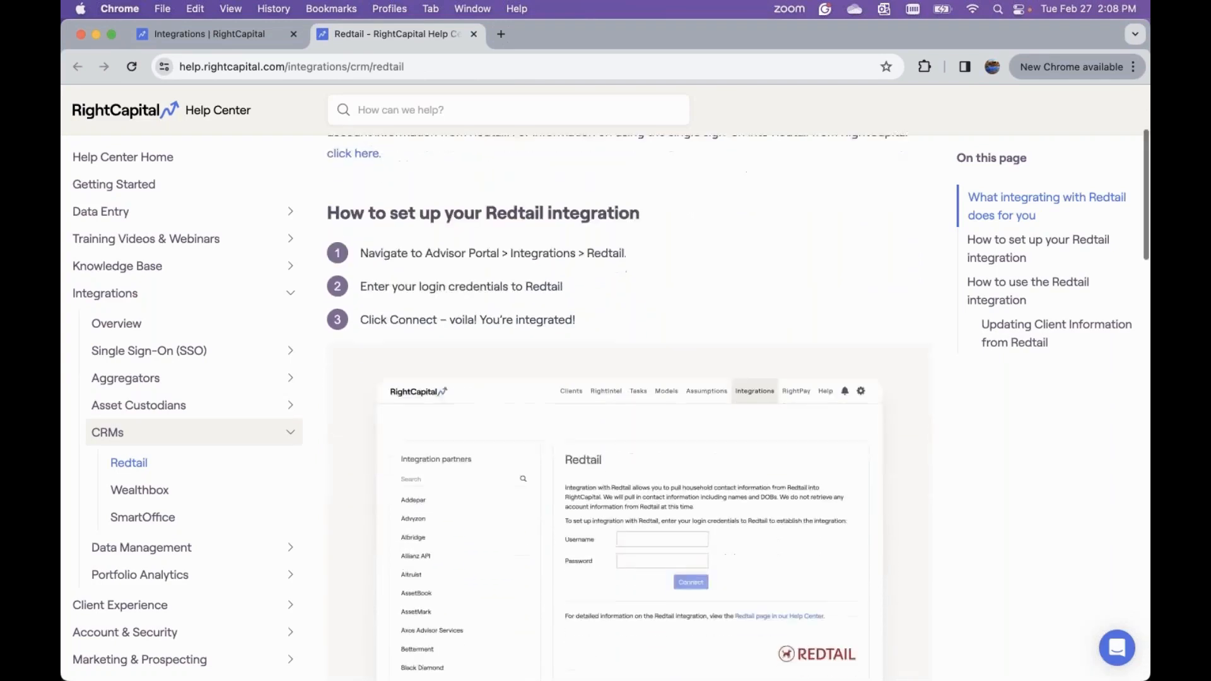
{"action": "scroll", "coordinate": [612, 404], "scroll_direction": "down", "scroll_amount": 10}
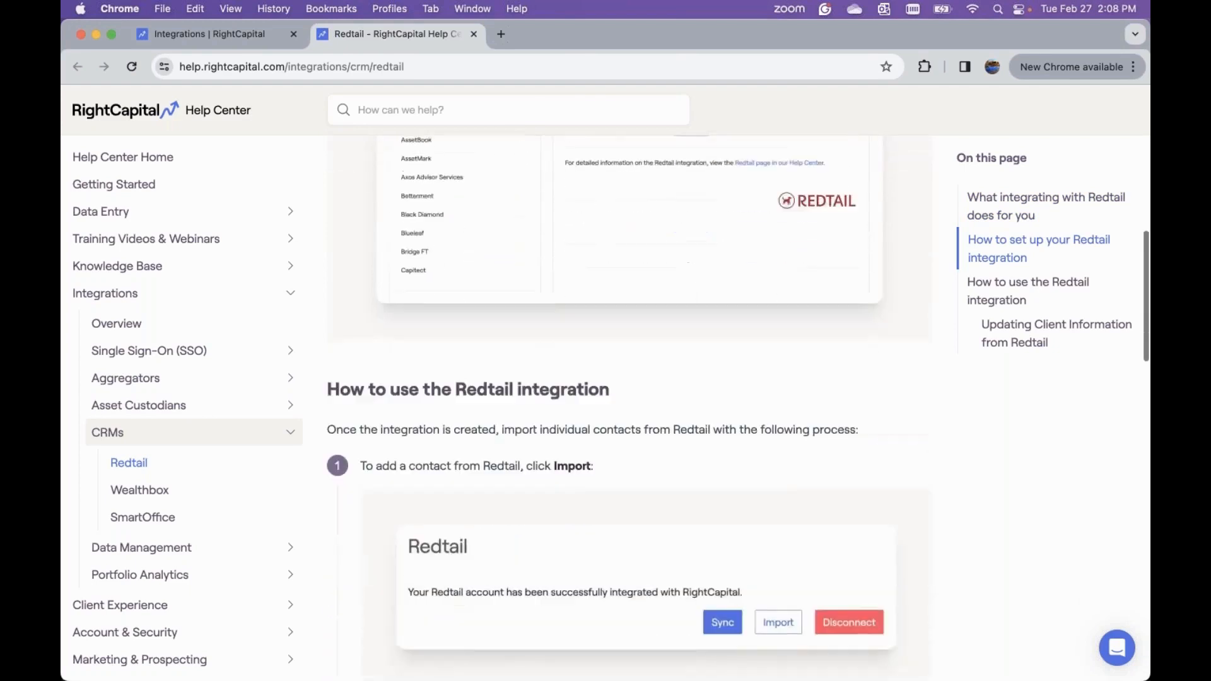
{"action": "scroll", "coordinate": [611, 404], "scroll_direction": "down", "scroll_amount": 5}
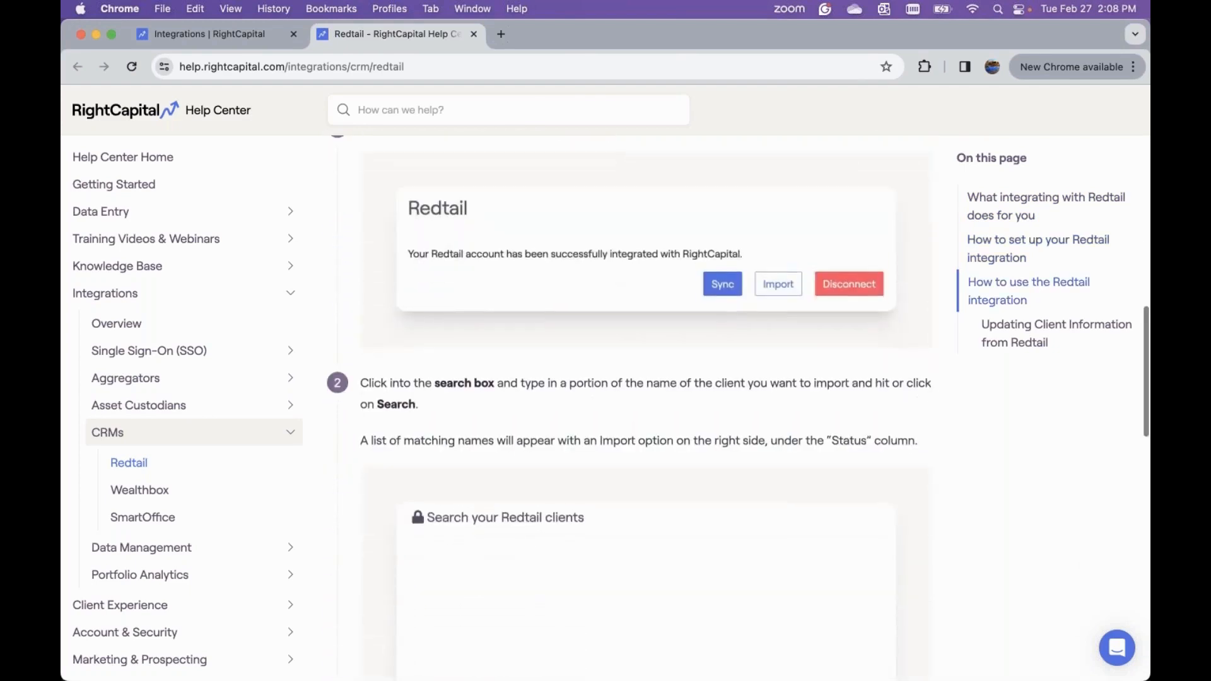
{"action": "scroll", "coordinate": [612, 404], "scroll_direction": "down", "scroll_amount": 6}
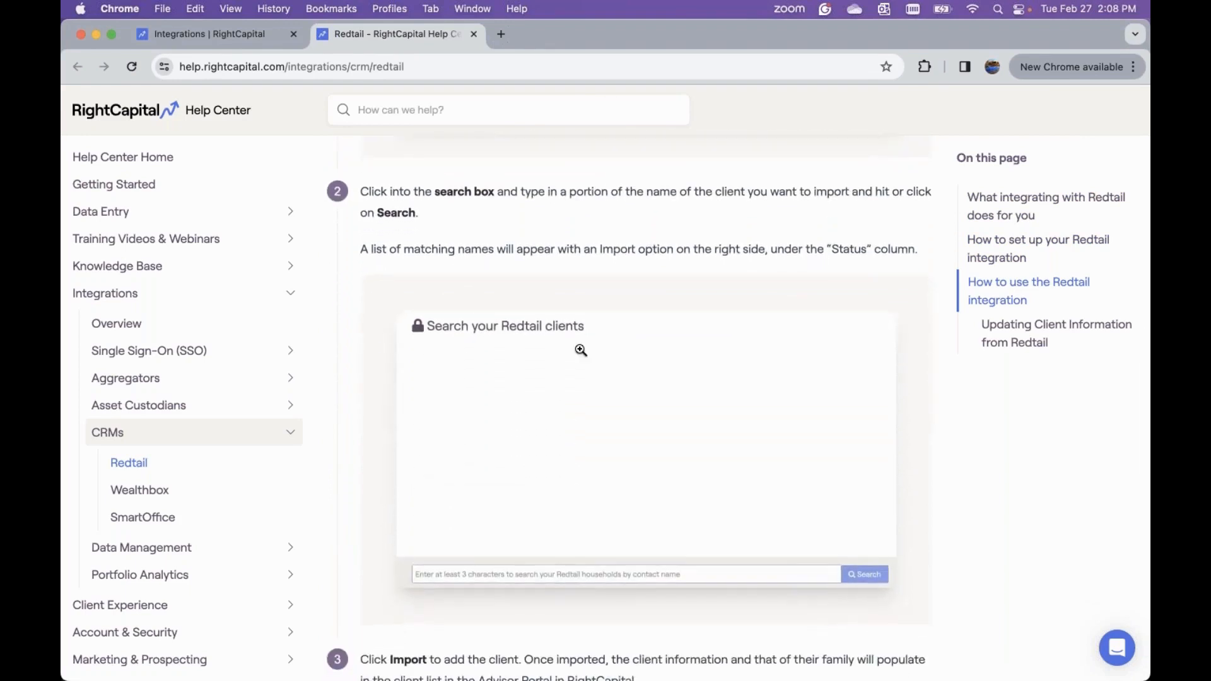
{"action": "left_click", "coordinate": [202, 34]}
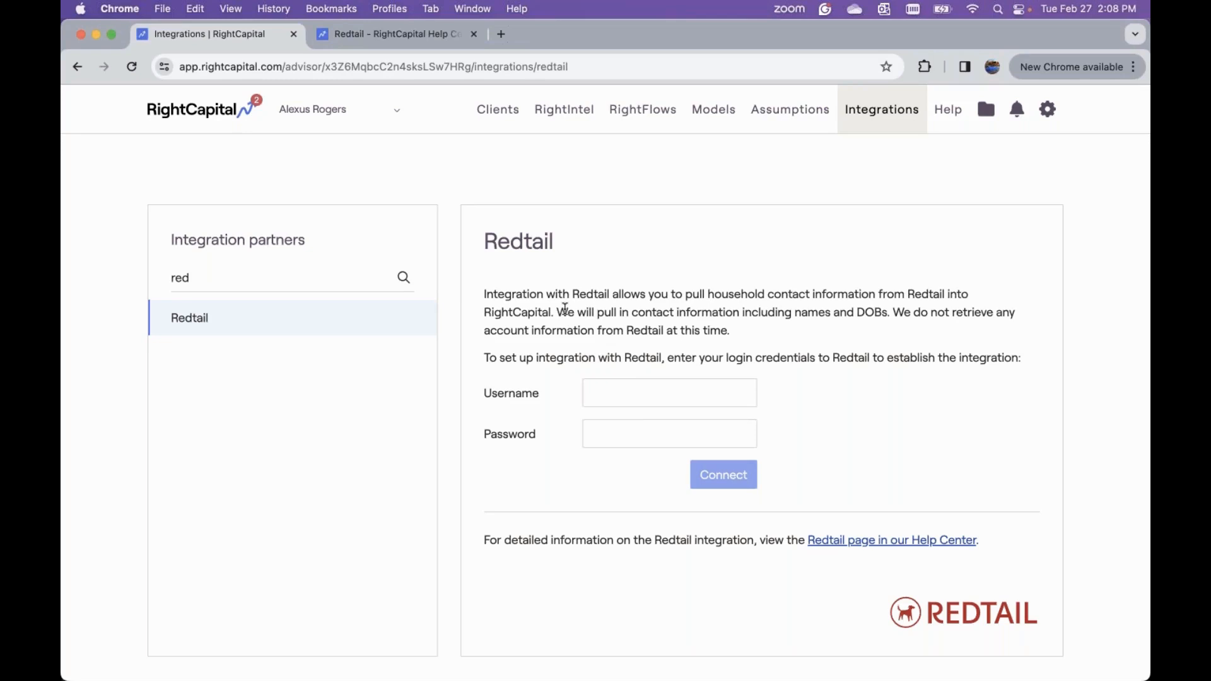
Step: Open the asset return assumptions and review the table of Historical Index Returns
{"action": "left_click", "coordinate": [778, 124]}
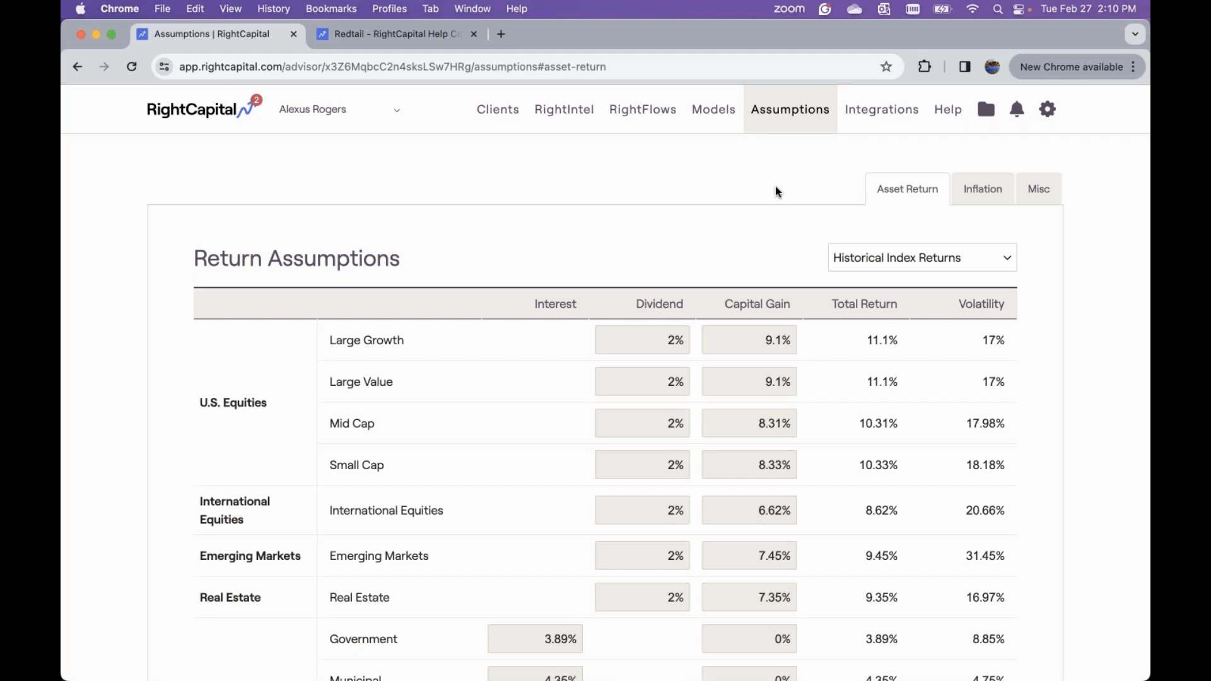
{"action": "scroll", "coordinate": [777, 191], "scroll_direction": "down", "scroll_amount": 2}
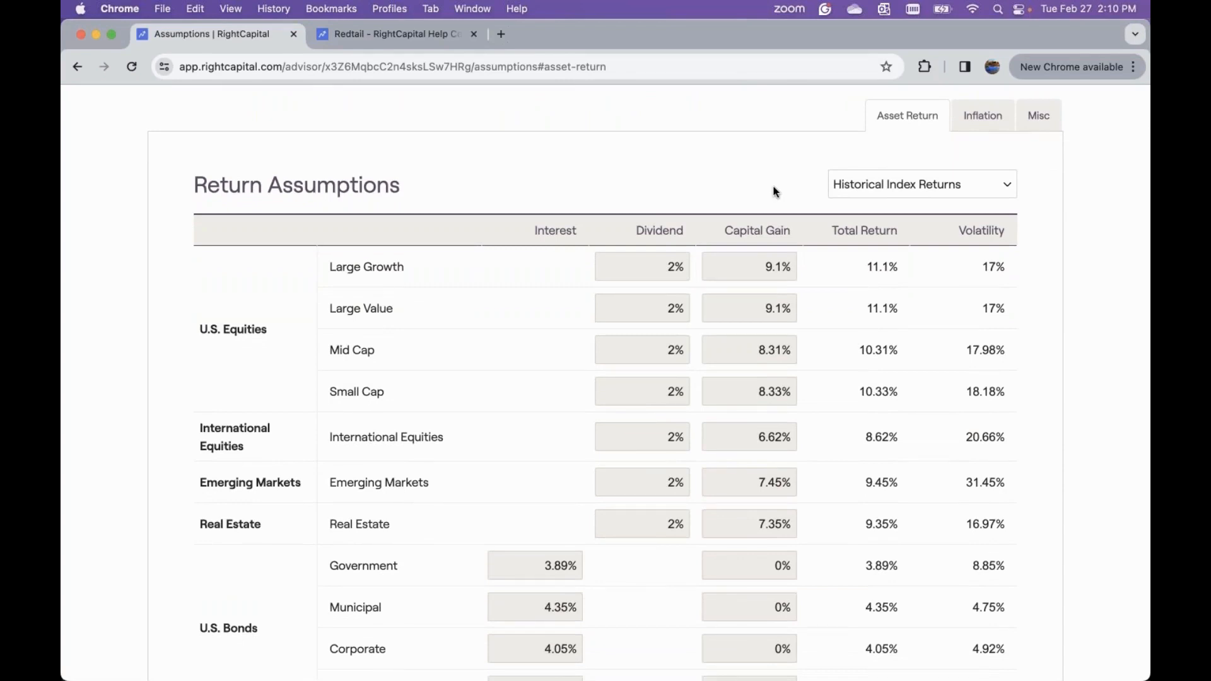
{"action": "scroll", "coordinate": [788, 187], "scroll_direction": "down", "scroll_amount": 1}
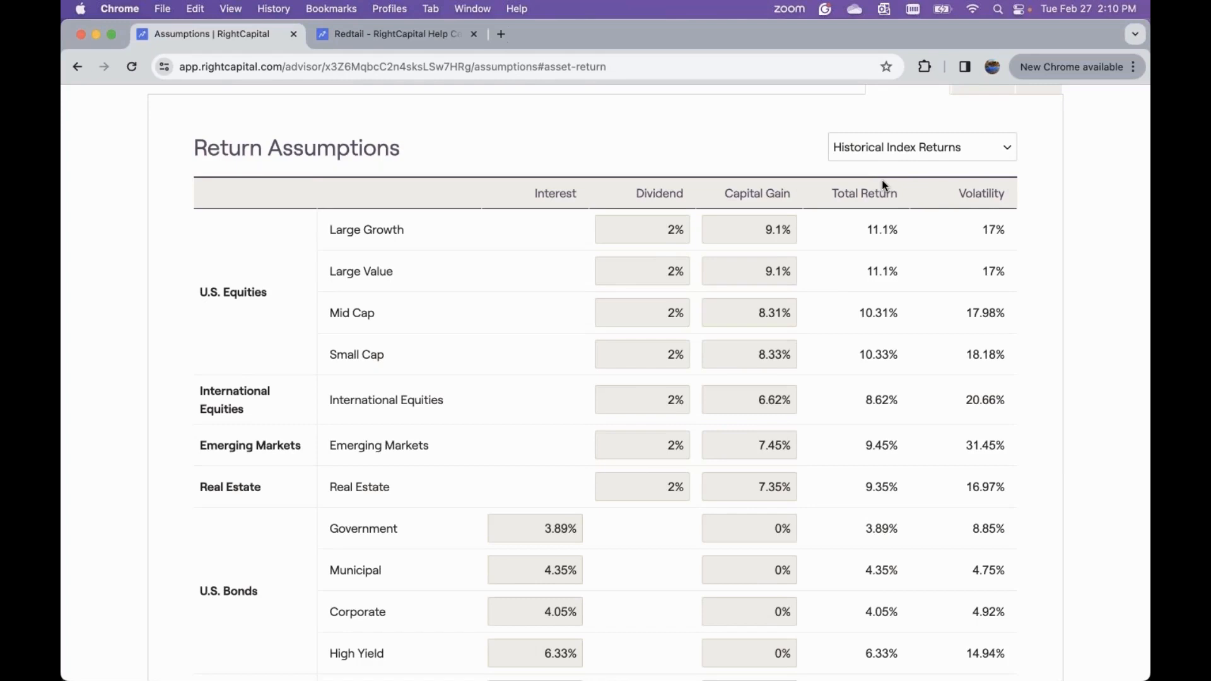
Step: Switch the return assumptions to Forward-Looking Assumptions (JP Morgan) and review the rates for all asset classes
{"action": "left_click", "coordinate": [920, 153]}
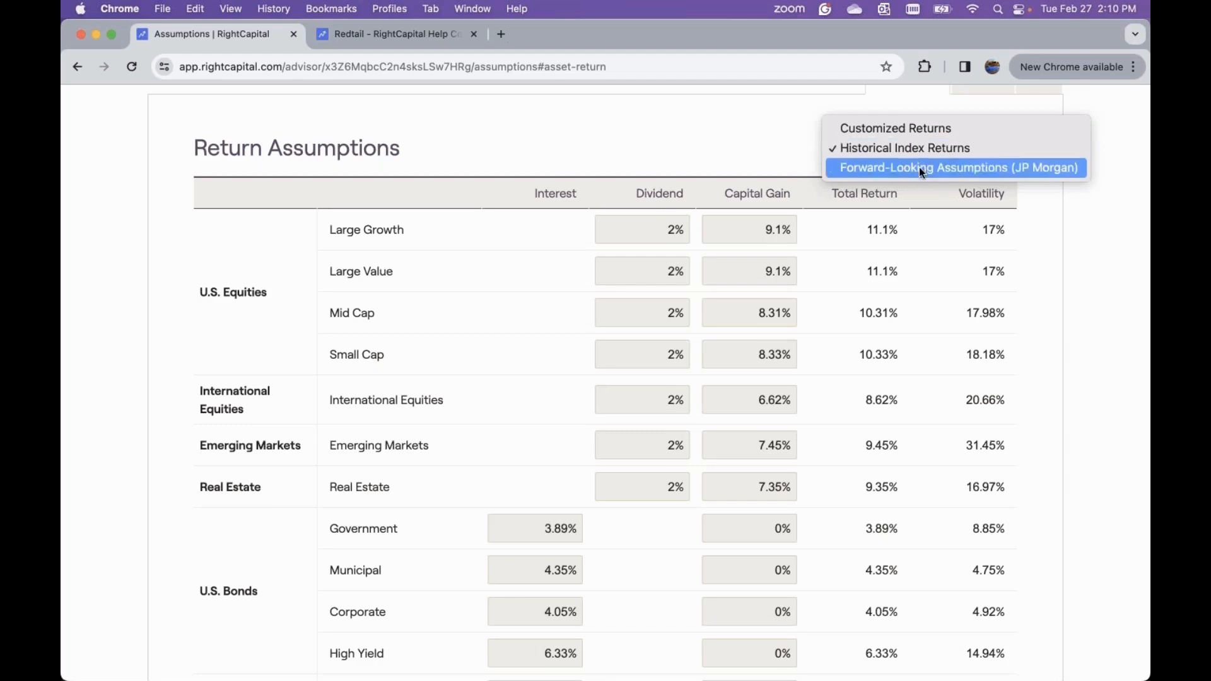
{"action": "left_click", "coordinate": [918, 168]}
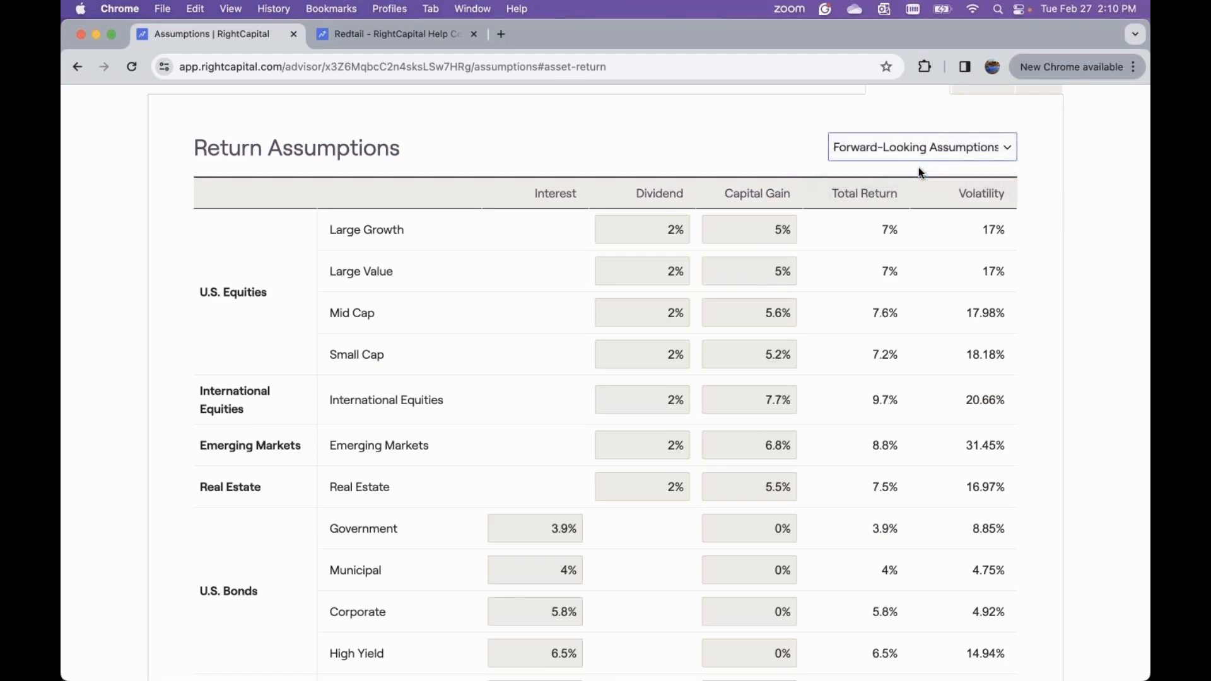
{"action": "scroll", "coordinate": [918, 167], "scroll_direction": "down", "scroll_amount": 1}
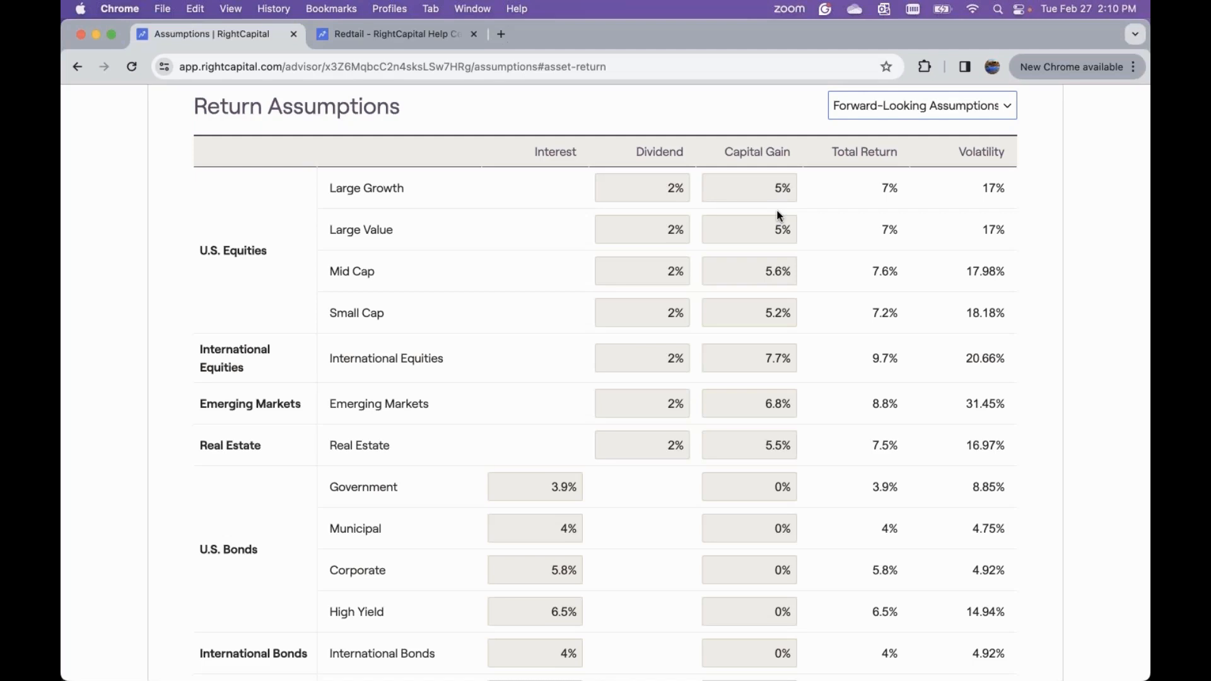
{"action": "scroll", "coordinate": [778, 215], "scroll_direction": "down", "scroll_amount": 1}
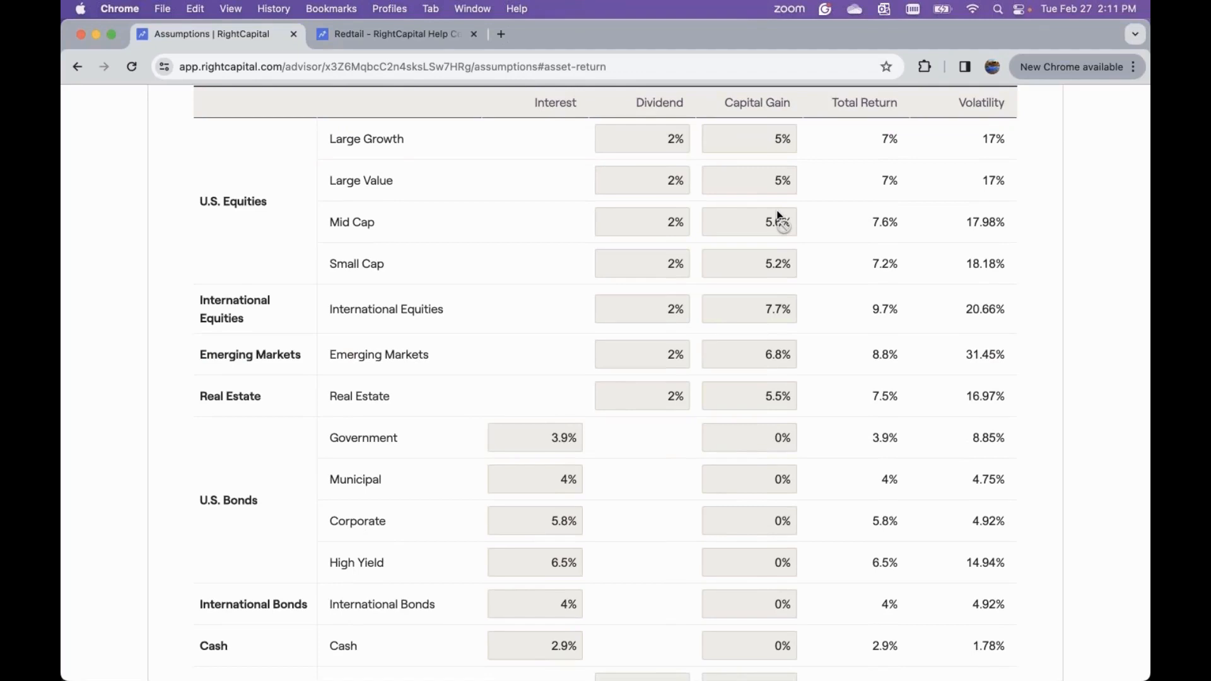
{"action": "scroll", "coordinate": [778, 215], "scroll_direction": "down", "scroll_amount": 1}
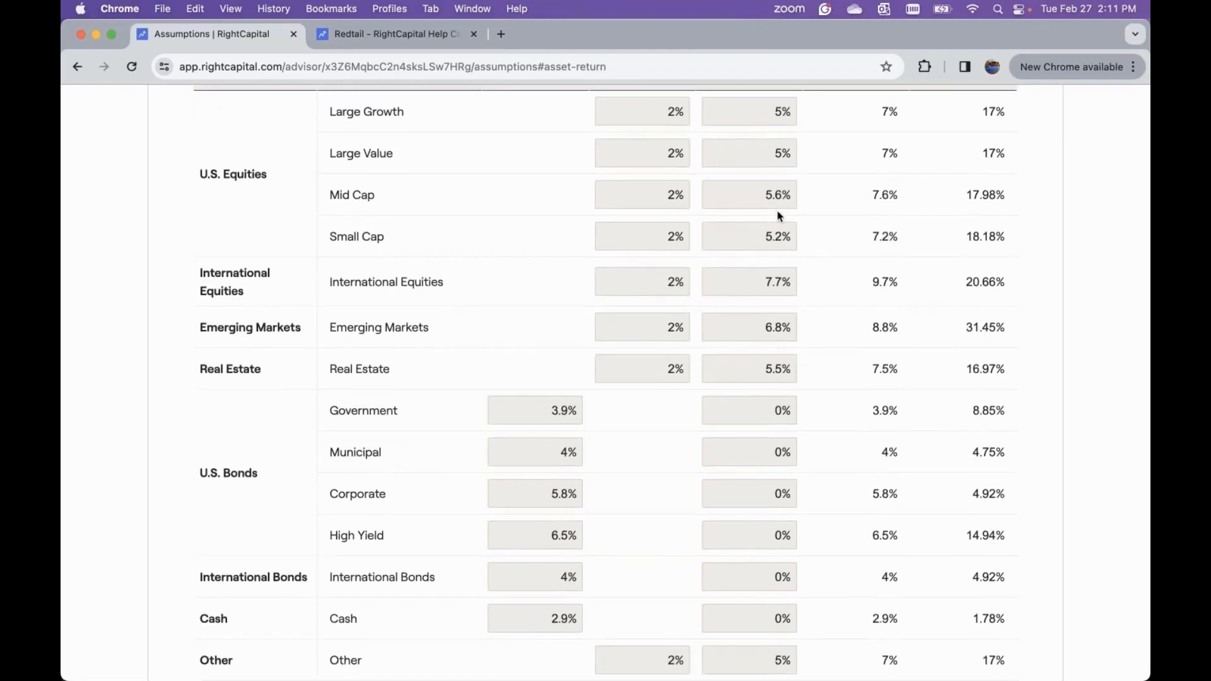
{"action": "scroll", "coordinate": [777, 215], "scroll_direction": "down", "scroll_amount": 1}
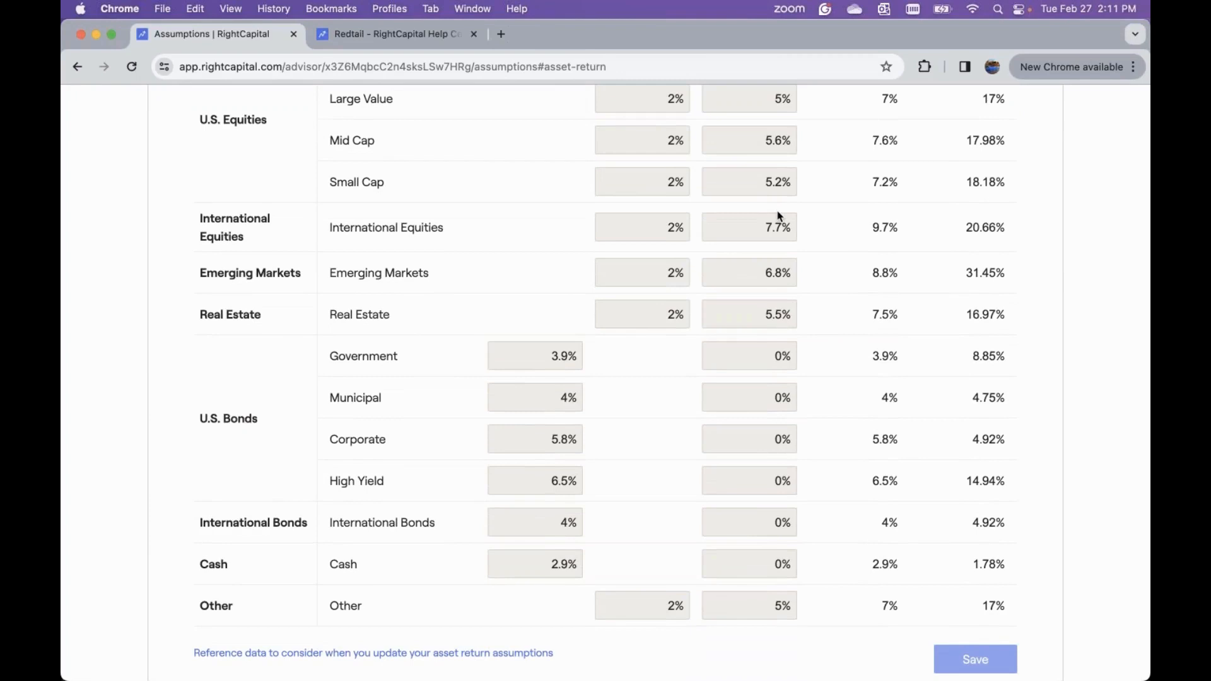
{"action": "scroll", "coordinate": [779, 216], "scroll_direction": "up", "scroll_amount": 5}
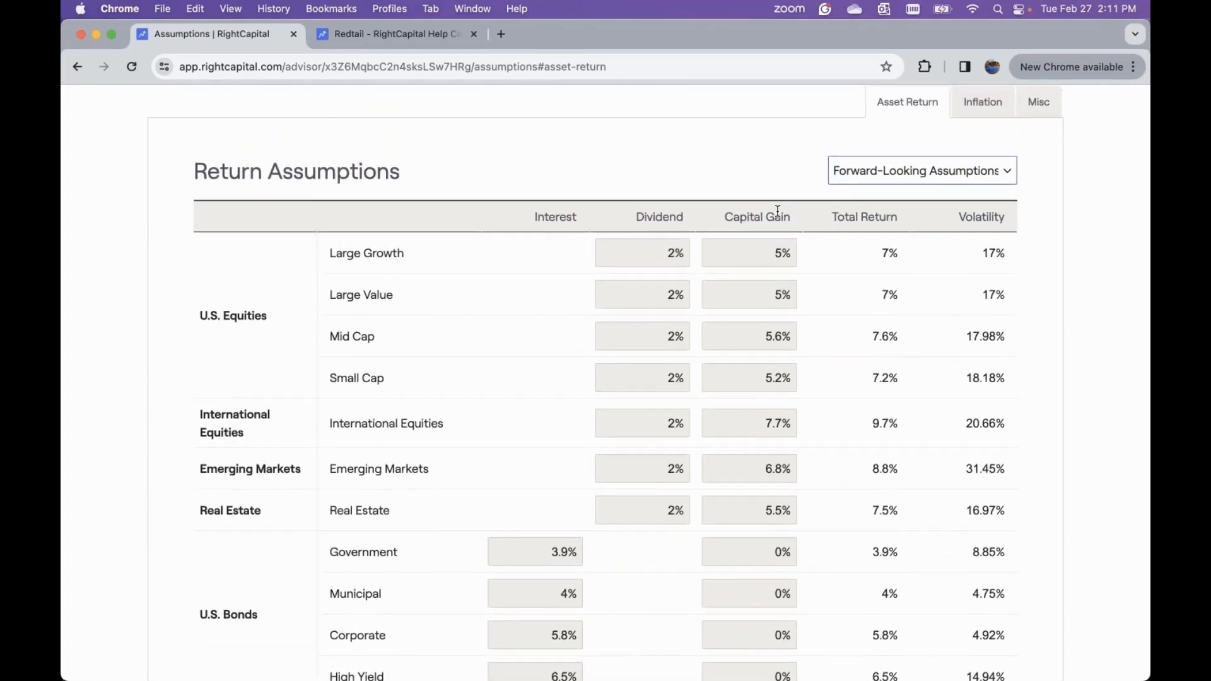
Step: Switch the return assumptions to Customized Returns and set the Large Growth capital gain to 8.22%
{"action": "left_click", "coordinate": [843, 177]}
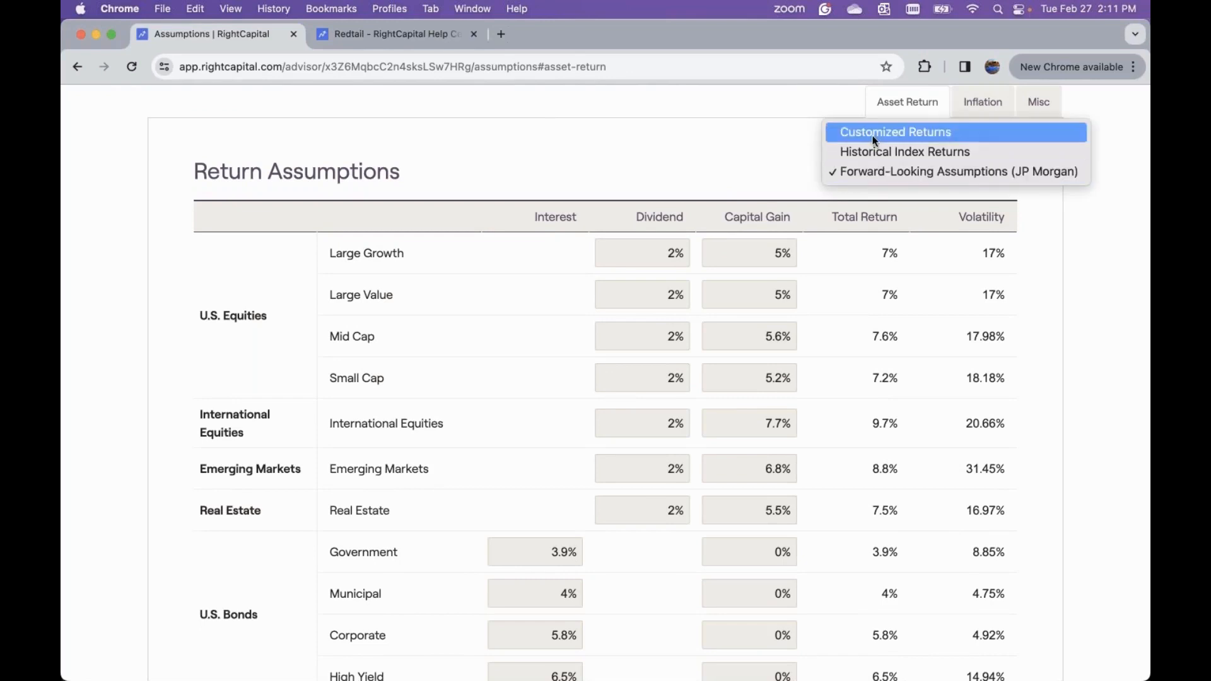
{"action": "left_click", "coordinate": [842, 133]}
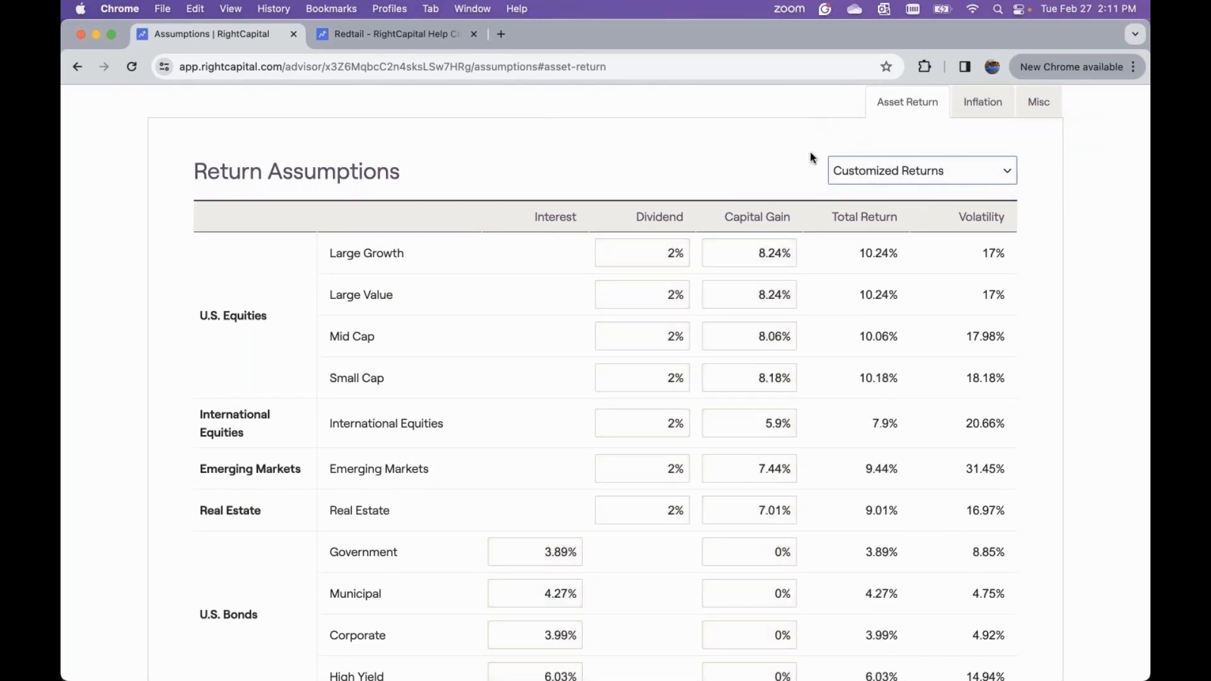
{"action": "scroll", "coordinate": [805, 161], "scroll_direction": "down", "scroll_amount": 1}
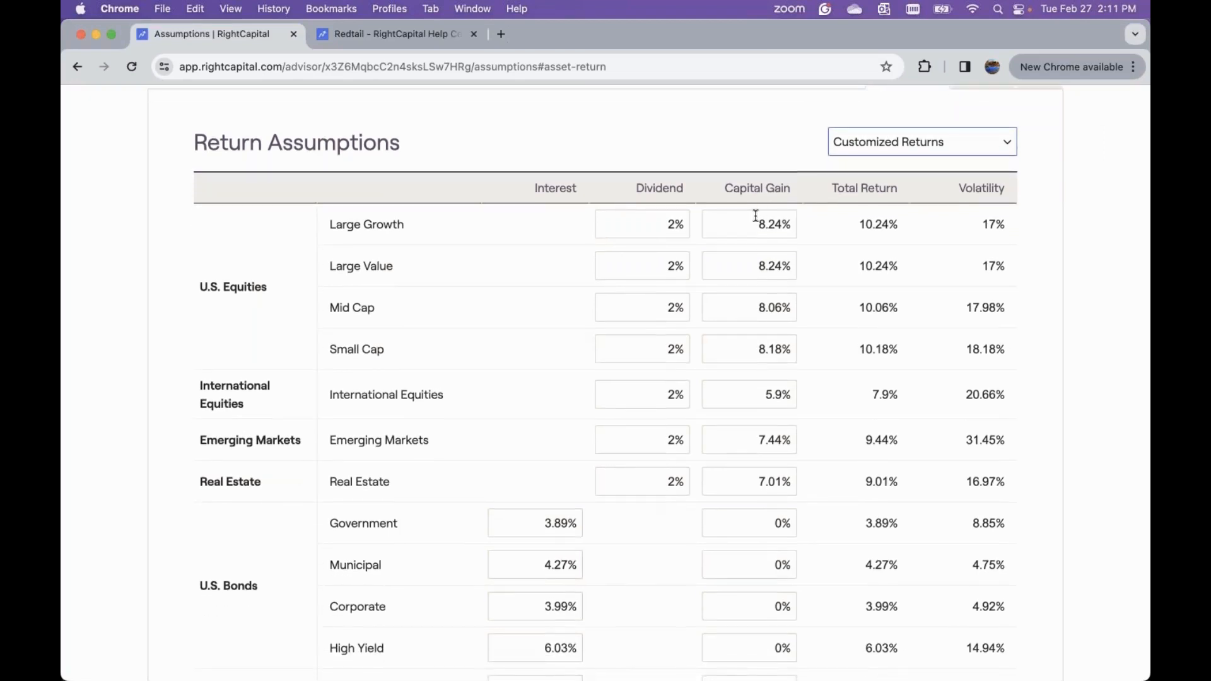
{"action": "left_click_drag", "start_coordinate": [747, 224], "coordinate": [772, 226]}
{"action": "scroll", "coordinate": [773, 226], "scroll_direction": "down", "scroll_amount": 1}
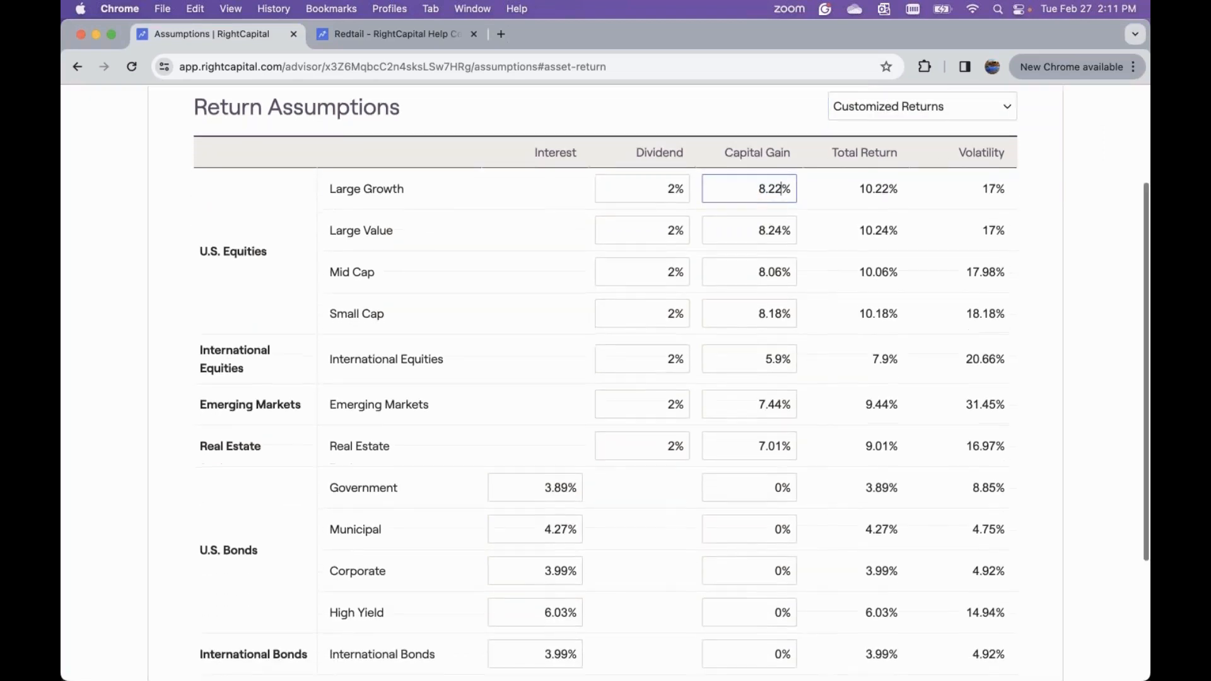
{"action": "left_click", "coordinate": [810, 223]}
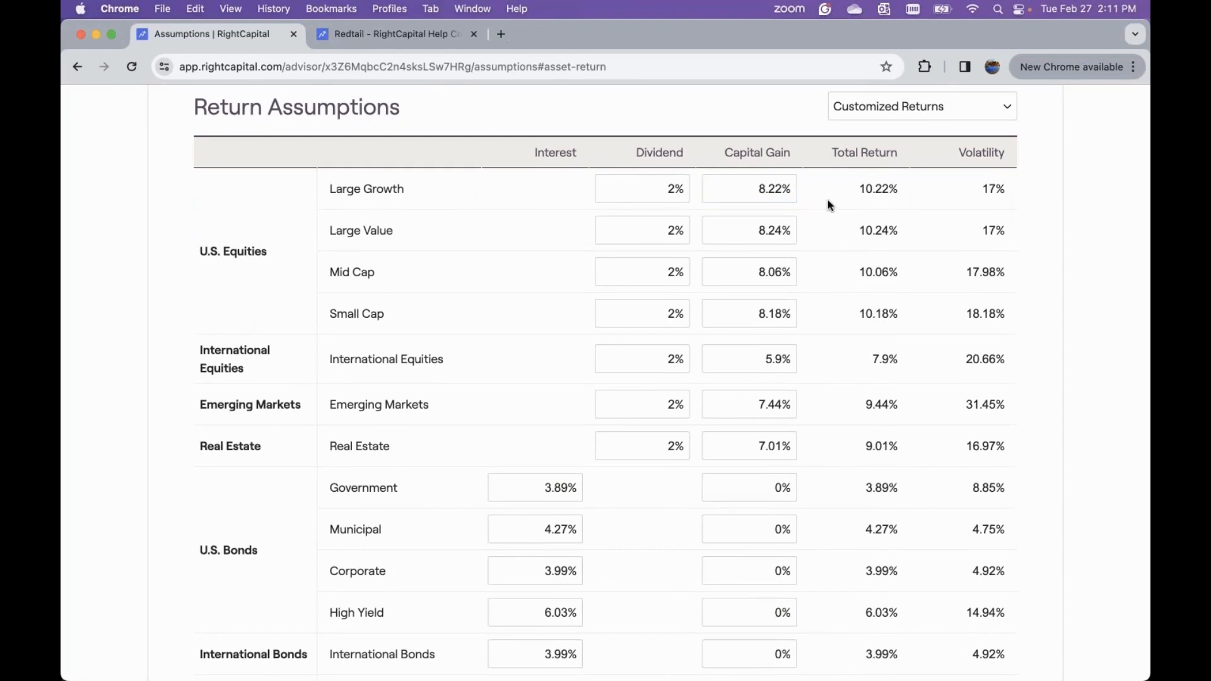
Step: Set the return assumptions back to Historical Index Returns and review the table through its final asset classes
{"action": "left_click", "coordinate": [893, 116]}
{"action": "left_click", "coordinate": [894, 124]}
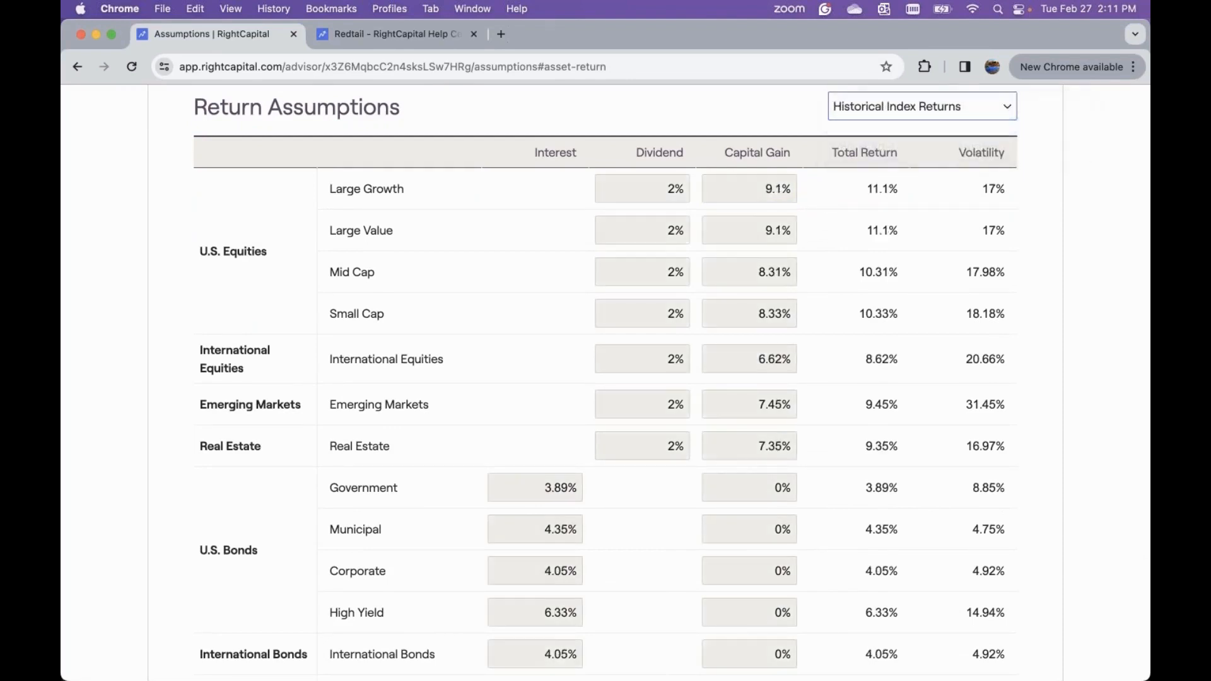
{"action": "scroll", "coordinate": [866, 199], "scroll_direction": "down", "scroll_amount": 2}
{"action": "scroll", "coordinate": [867, 200], "scroll_direction": "down", "scroll_amount": 3}
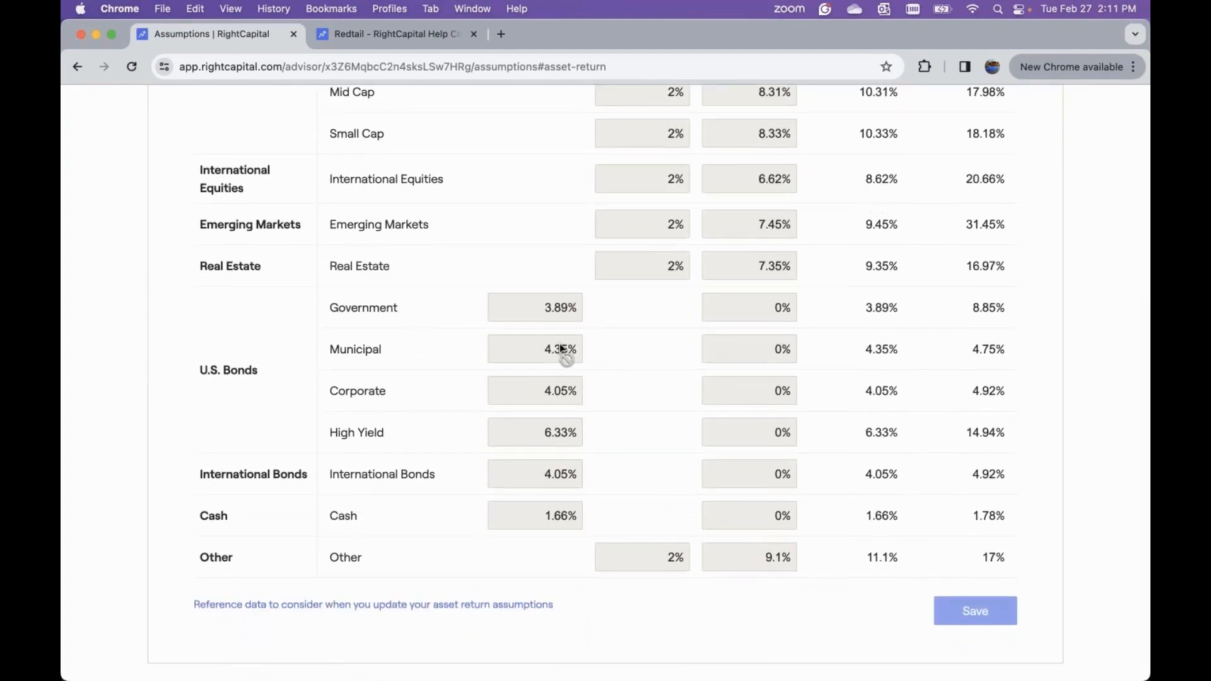
Step: Read the reference article on asset return assumptions, closing the Redtail help page, and return to the return assumptions table
{"action": "left_click", "coordinate": [410, 606]}
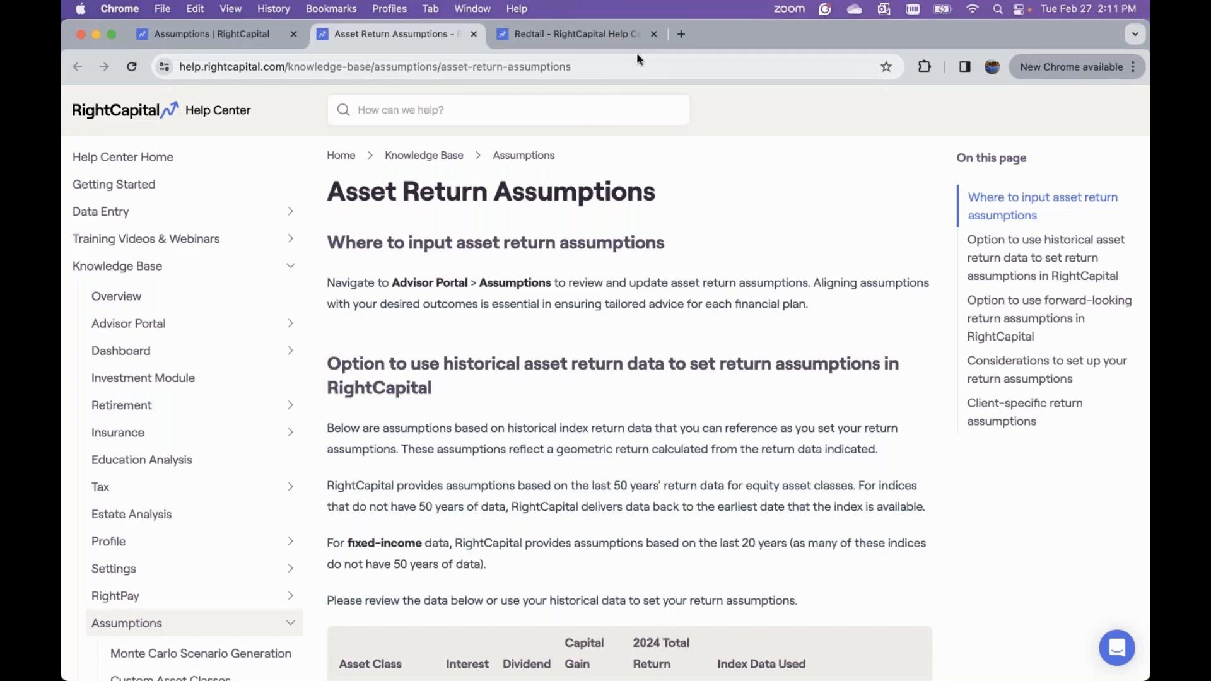
{"action": "left_click", "coordinate": [653, 34]}
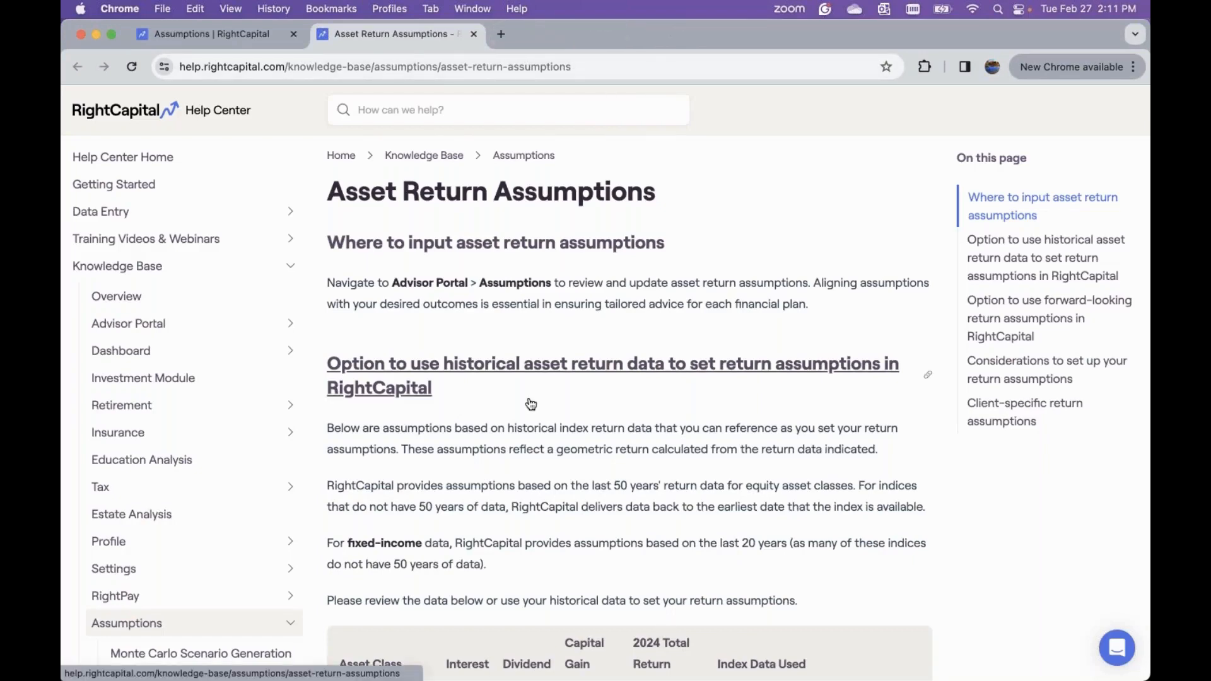
{"action": "scroll", "coordinate": [531, 405], "scroll_direction": "down", "scroll_amount": 3}
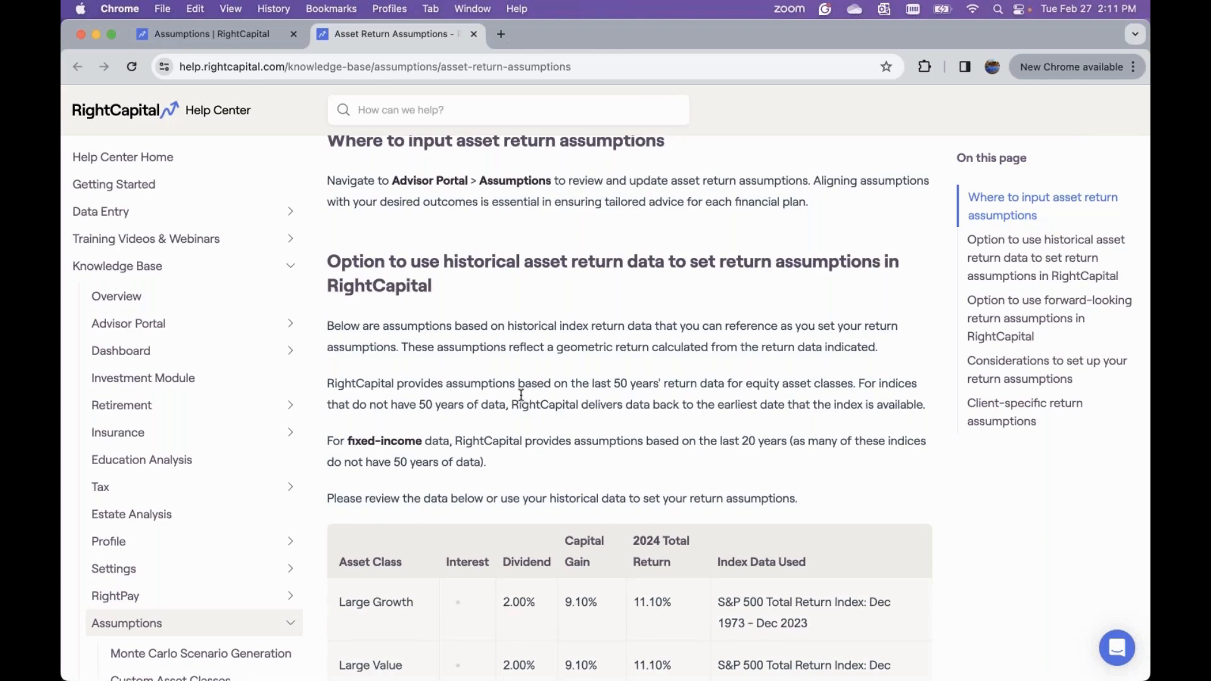
{"action": "left_click", "coordinate": [227, 40]}
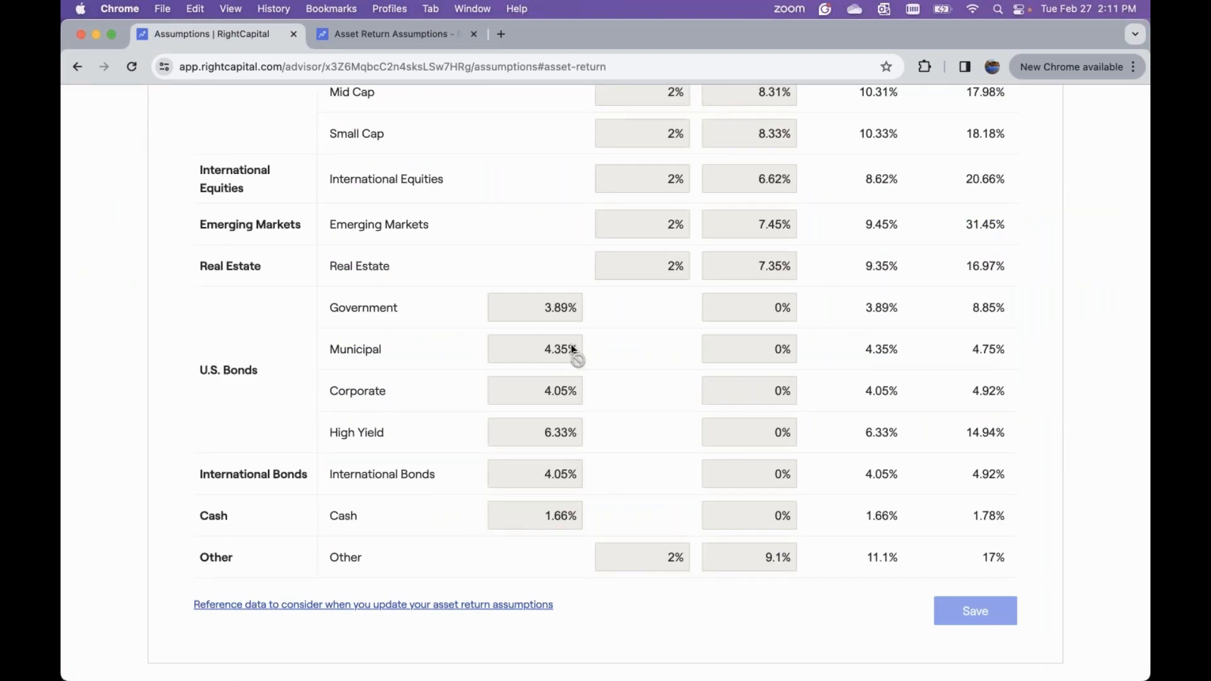
{"action": "scroll", "coordinate": [572, 346], "scroll_direction": "up", "scroll_amount": 2}
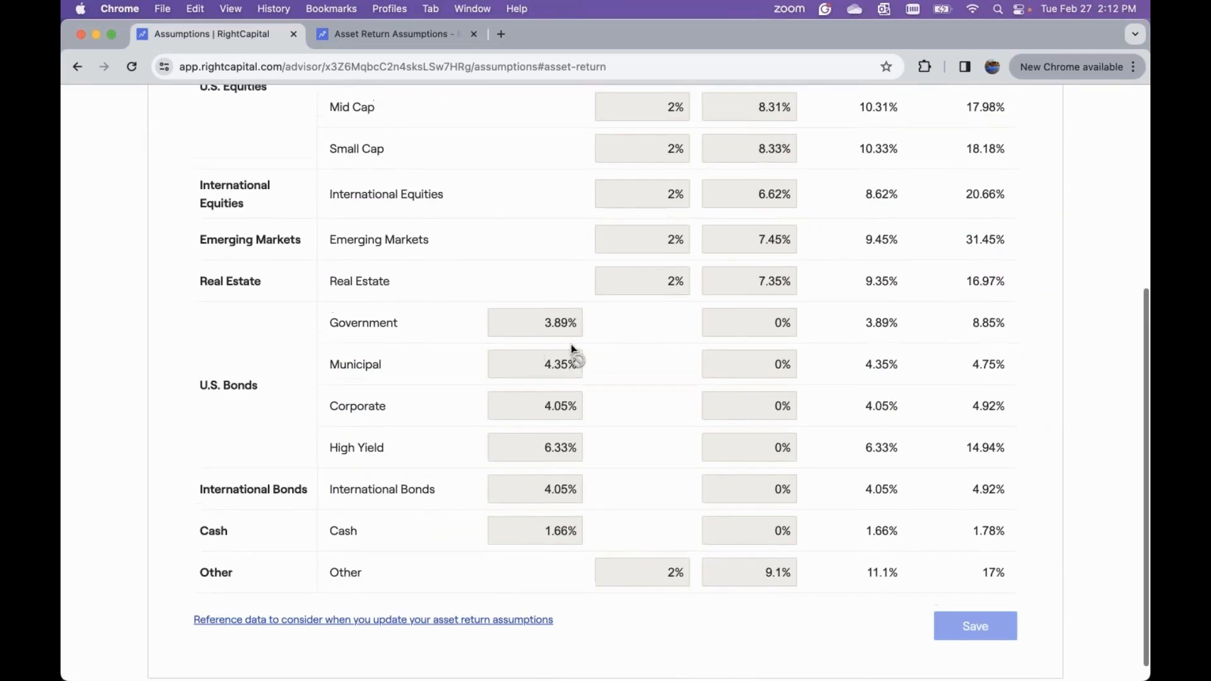
Step: Close the asset return reference article and review the inflation assumptions
{"action": "scroll", "coordinate": [572, 348], "scroll_direction": "up", "scroll_amount": 8}
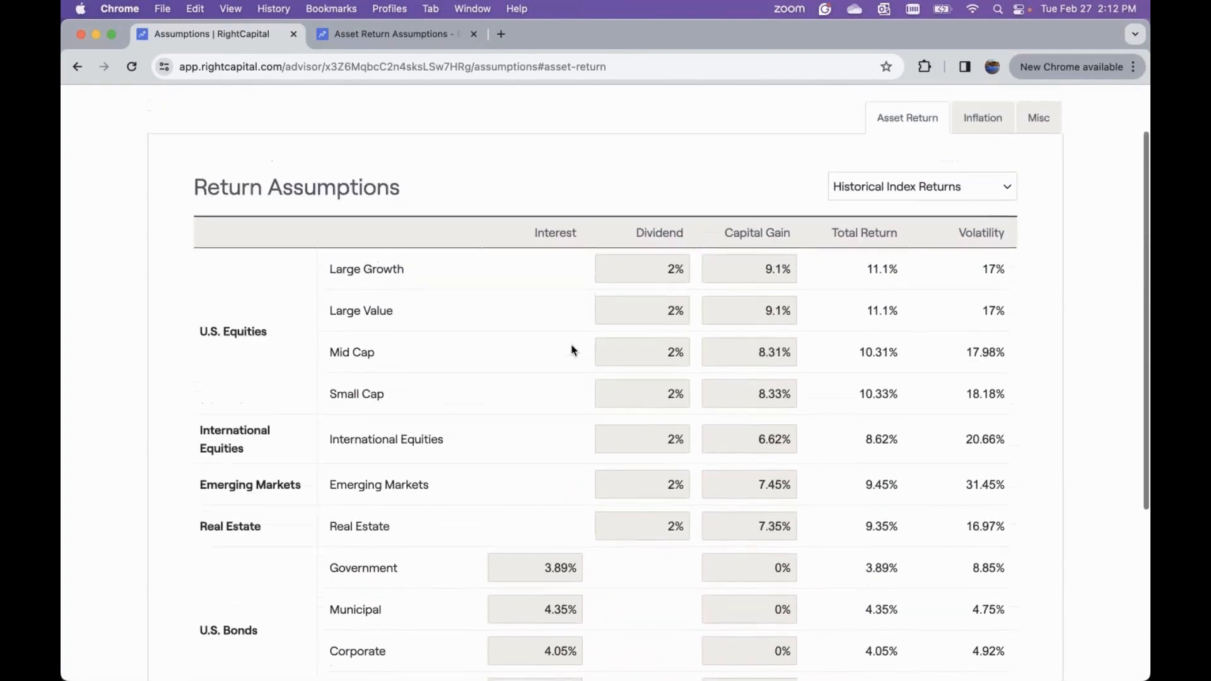
{"action": "left_click", "coordinate": [473, 34]}
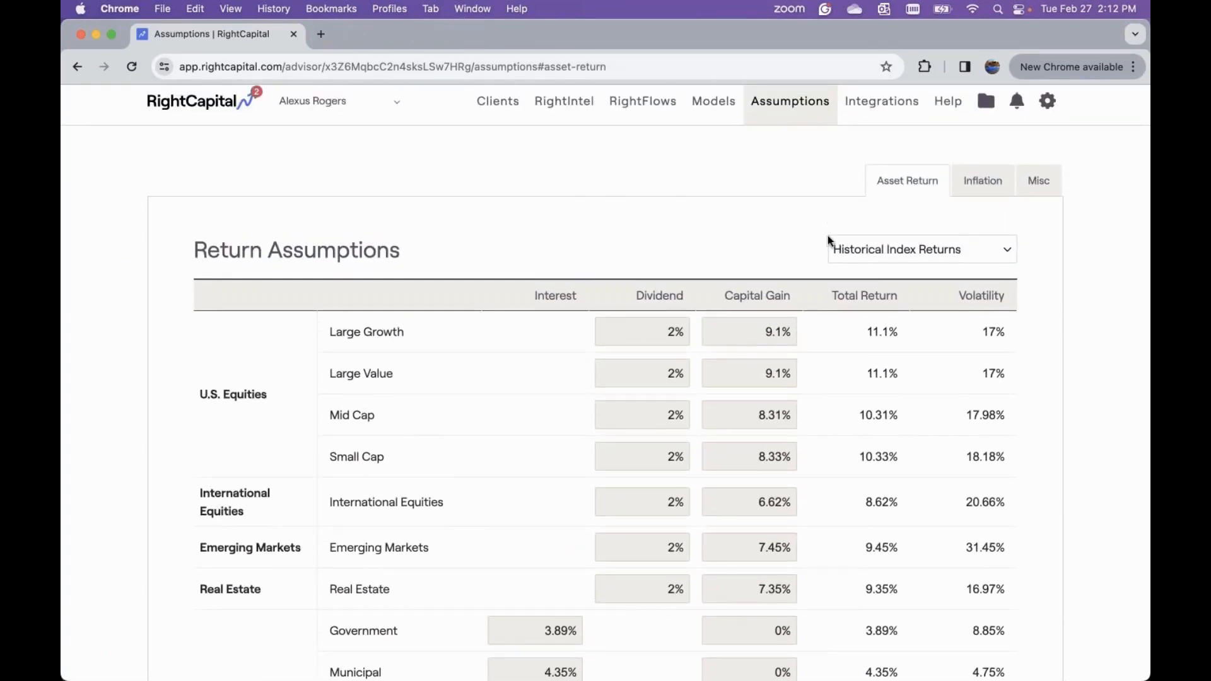
{"action": "left_click", "coordinate": [973, 192]}
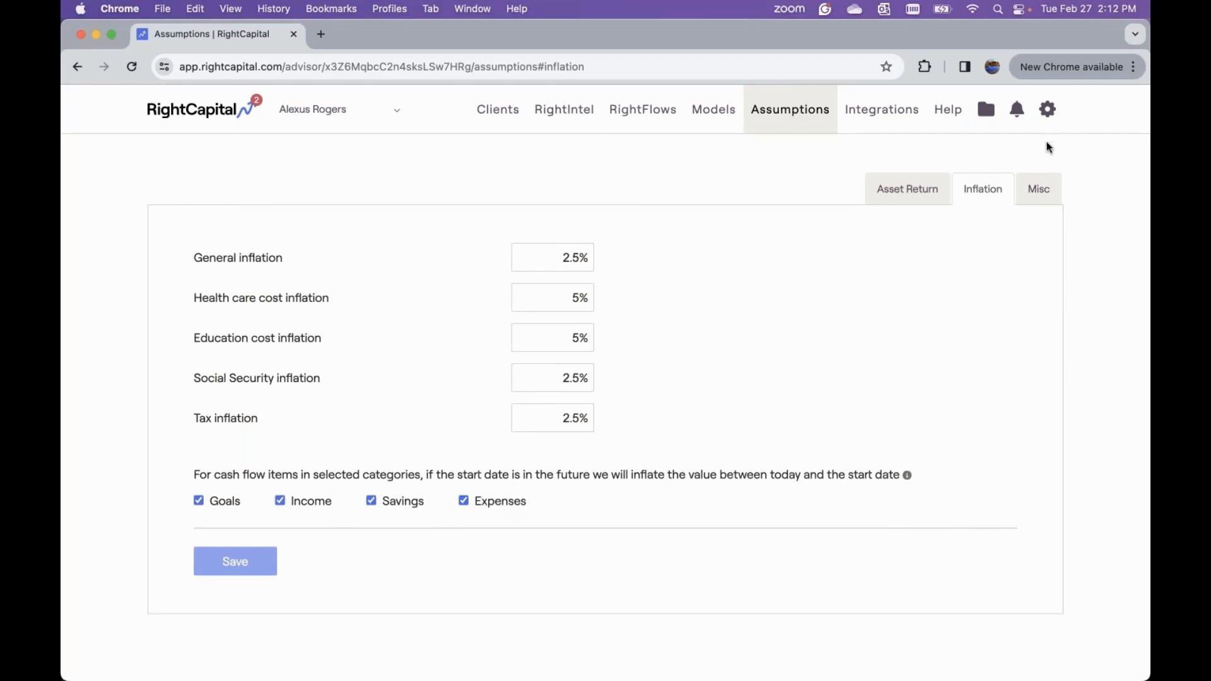
Step: Review the miscellaneous assumptions, including the co-client death expense adjustment and the options for model type and Monte Carlo calculation type
{"action": "left_click", "coordinate": [1041, 190]}
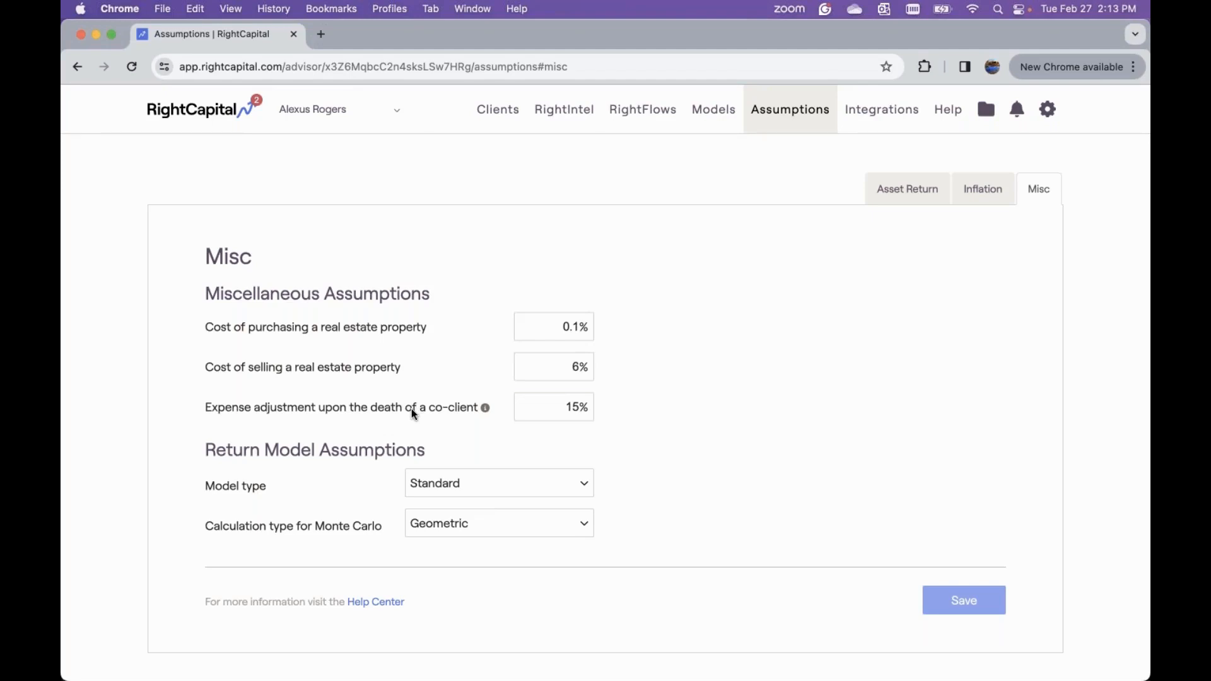
{"action": "double_click", "coordinate": [576, 406]}
{"action": "left_click", "coordinate": [641, 414]}
{"action": "left_click", "coordinate": [534, 482]}
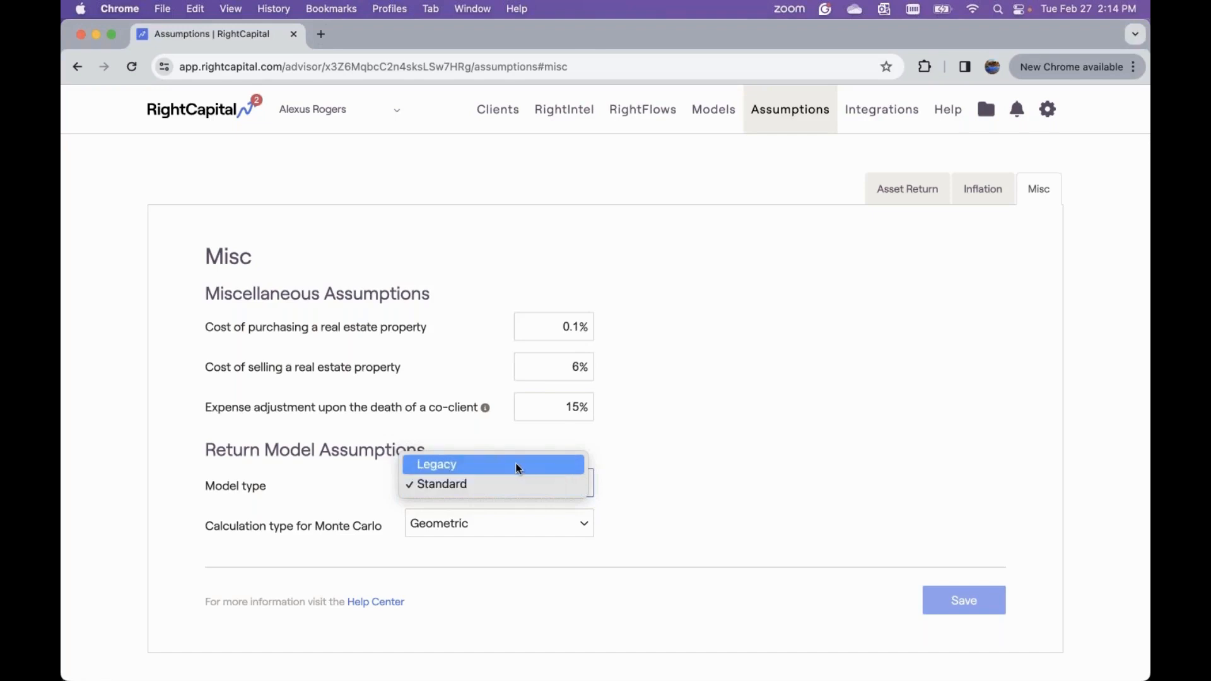
{"action": "left_click", "coordinate": [689, 466]}
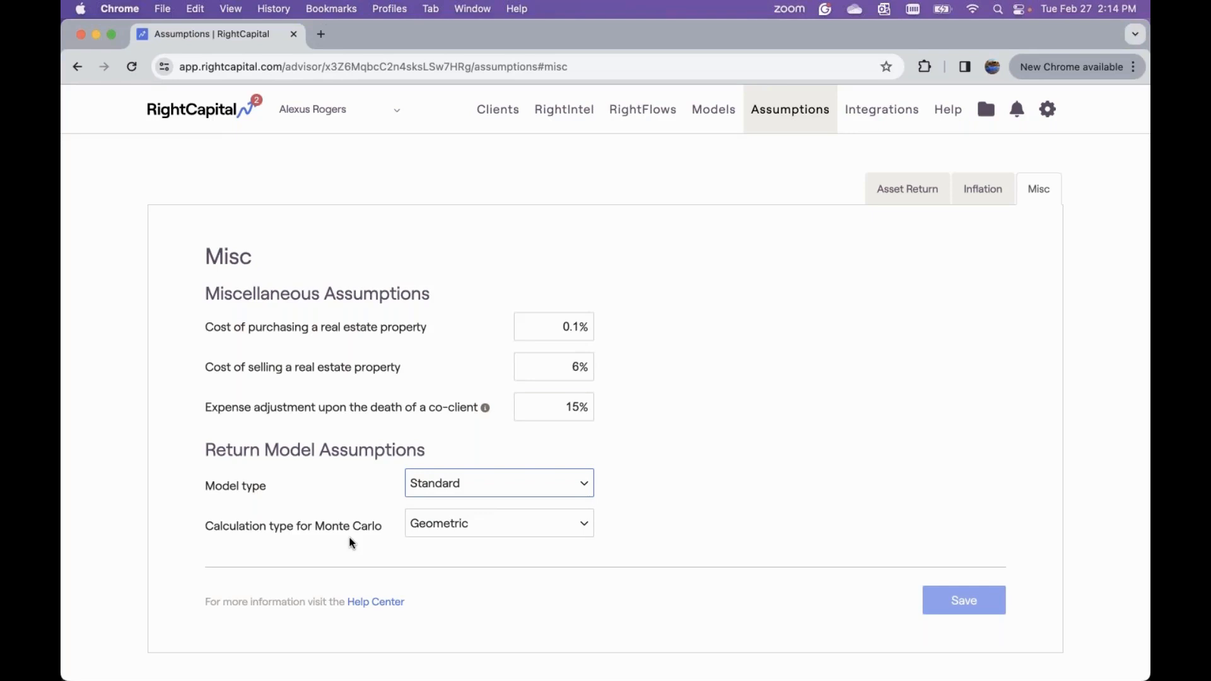
{"action": "left_click", "coordinate": [491, 535]}
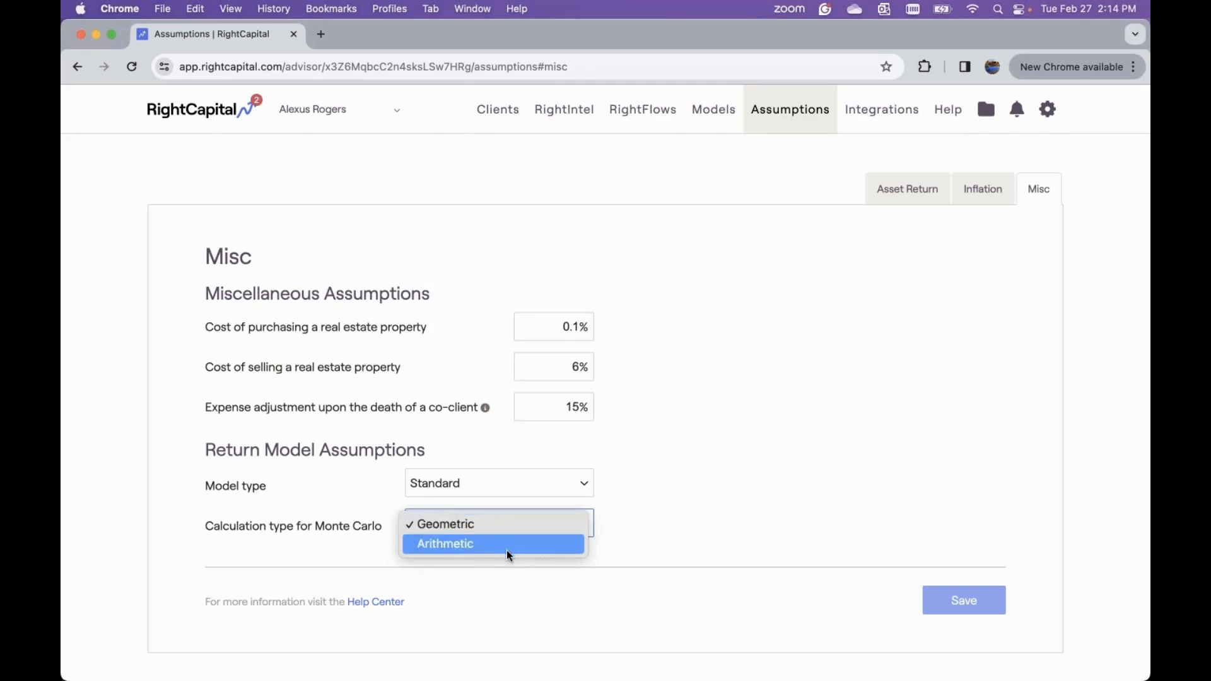
{"action": "left_click", "coordinate": [631, 536]}
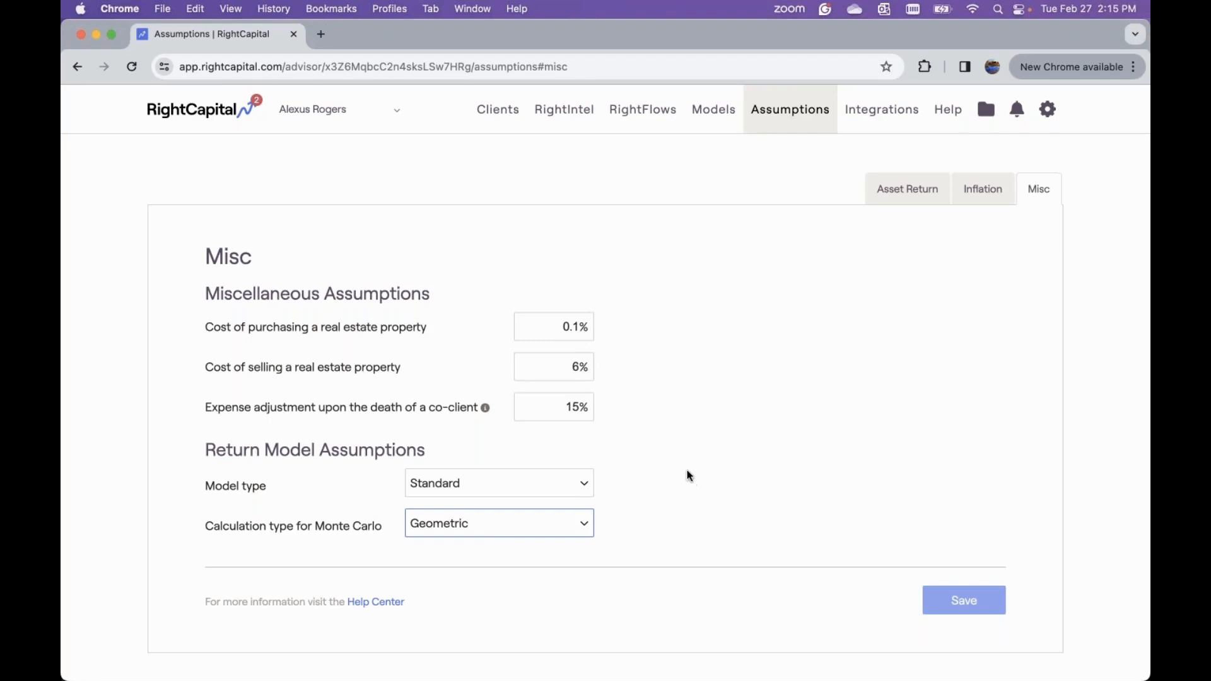
Step: In the first listed client's access settings, make the profile information read only for the client
{"action": "left_click", "coordinate": [500, 116]}
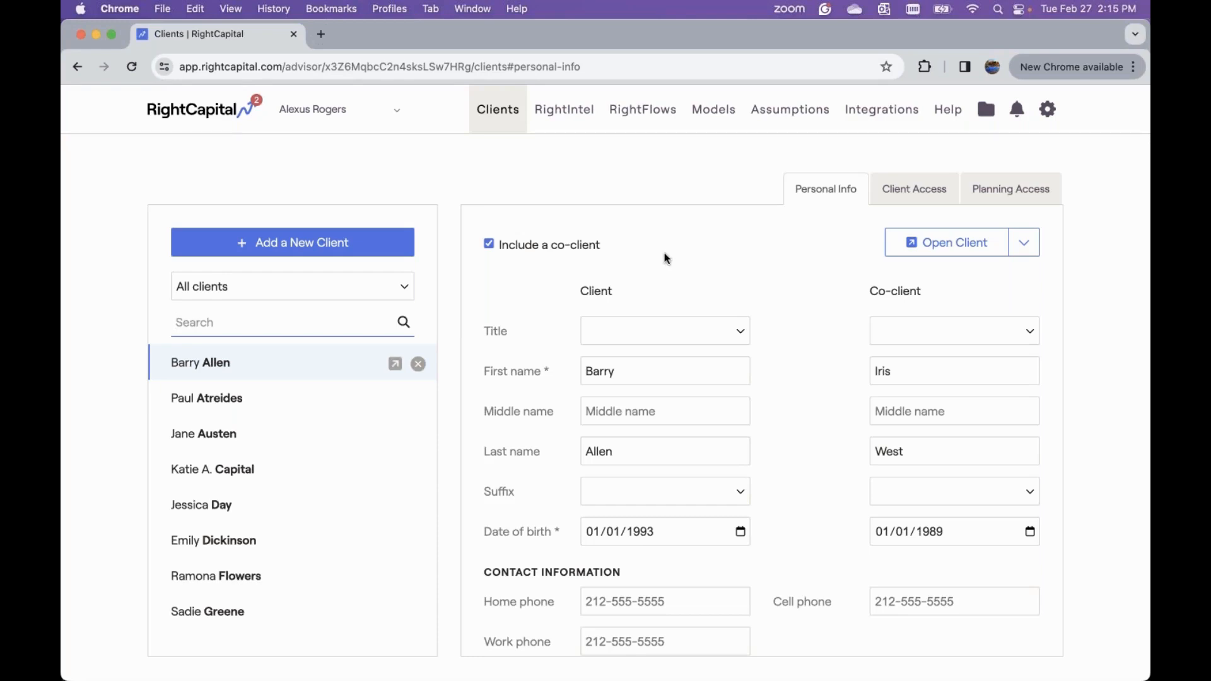
{"action": "left_click", "coordinate": [928, 196]}
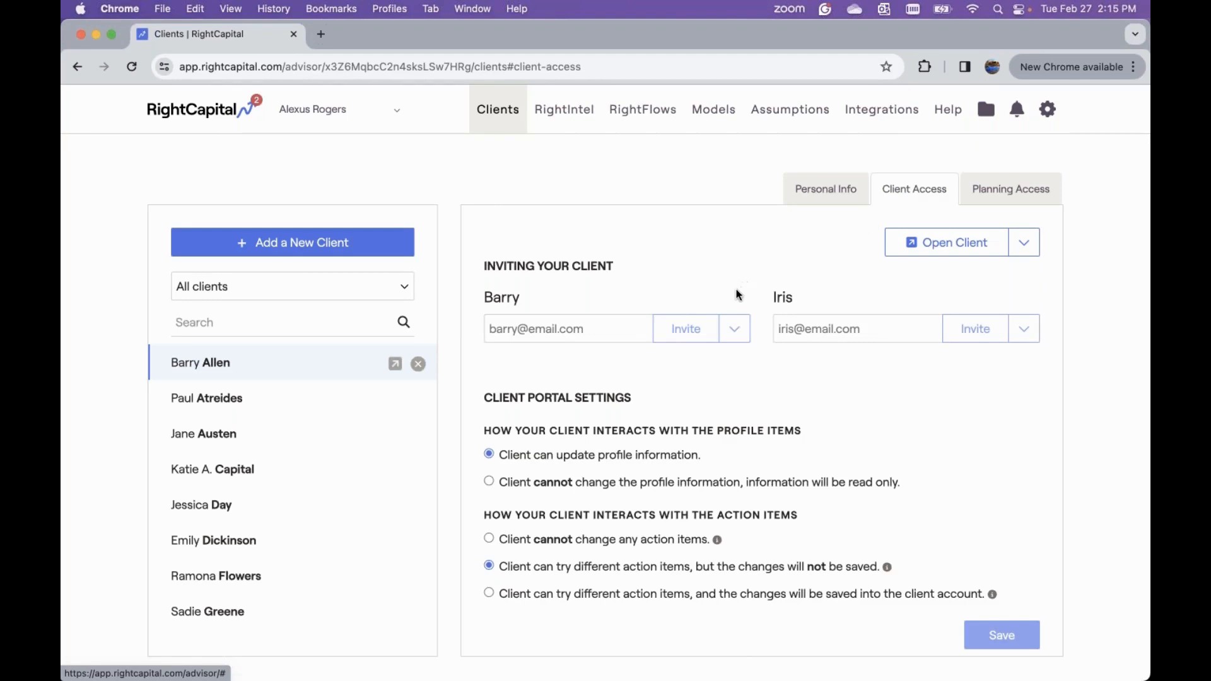
{"action": "left_click", "coordinate": [557, 335]}
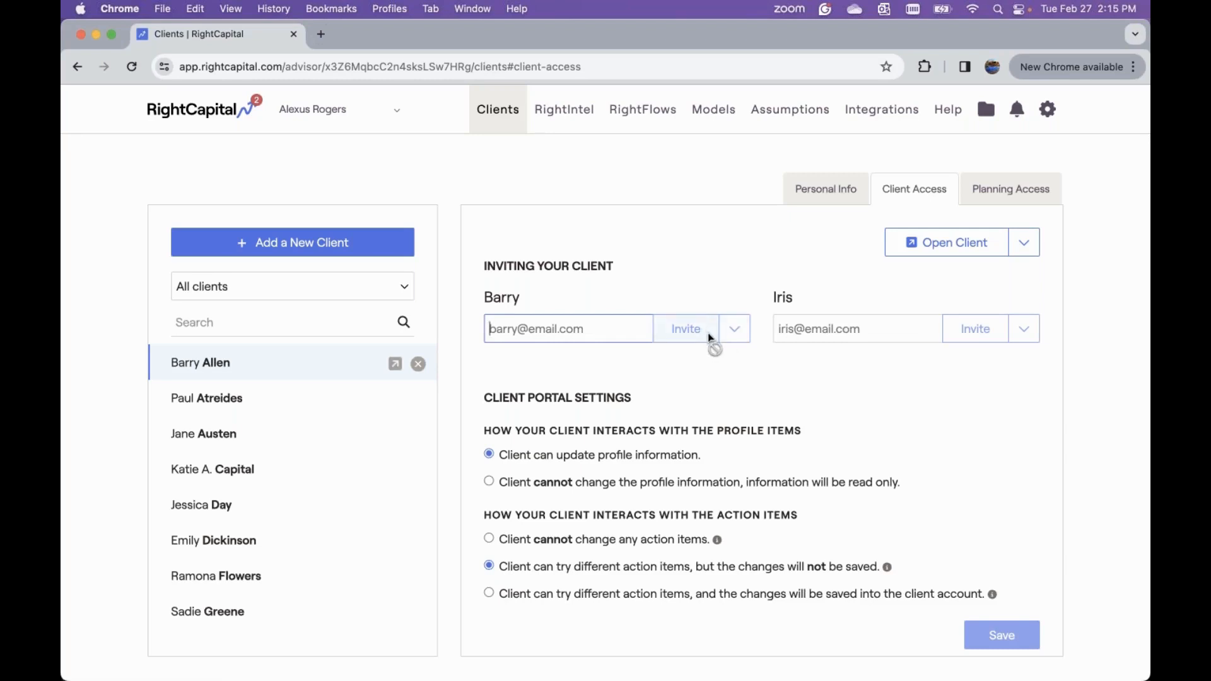
{"action": "scroll", "coordinate": [710, 331], "scroll_direction": "down", "scroll_amount": 1}
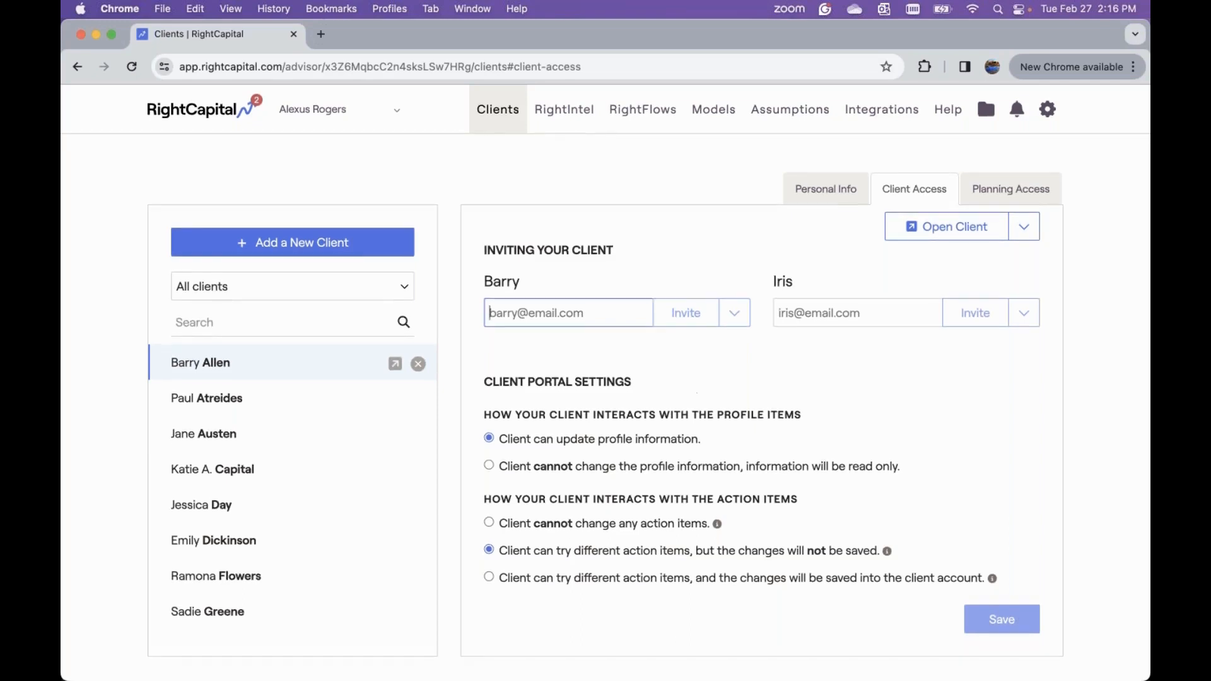
{"action": "left_click", "coordinate": [856, 469]}
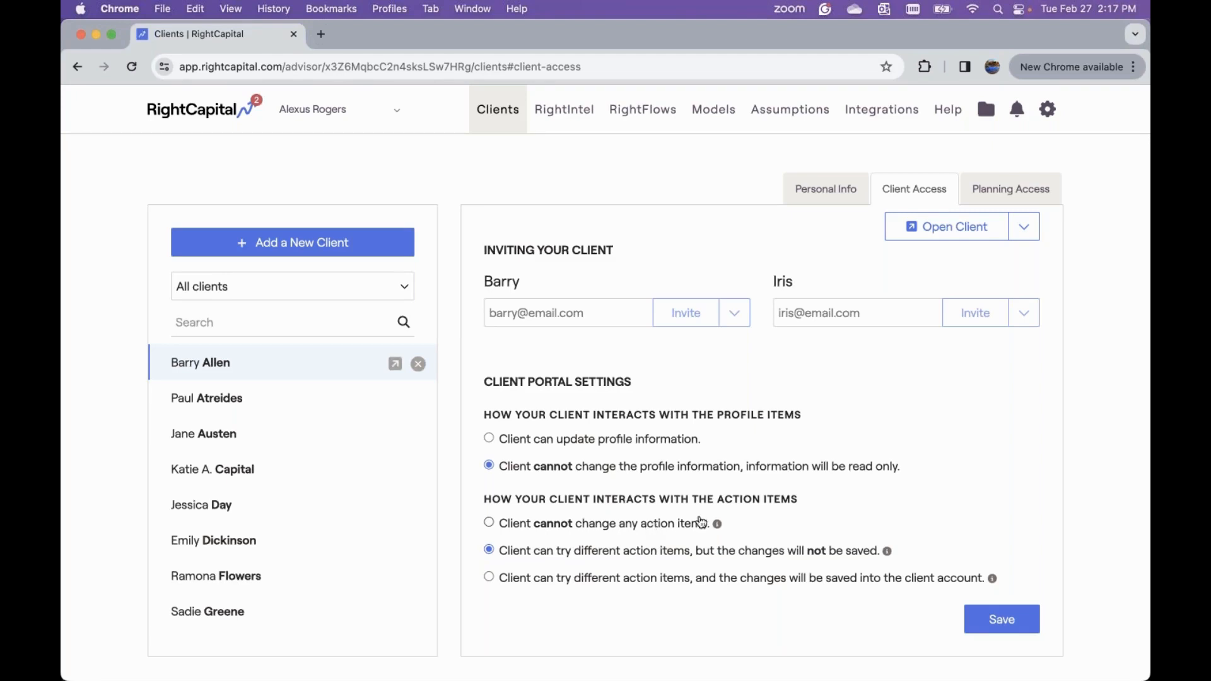
{"action": "scroll", "coordinate": [788, 504], "scroll_direction": "up", "scroll_amount": 1}
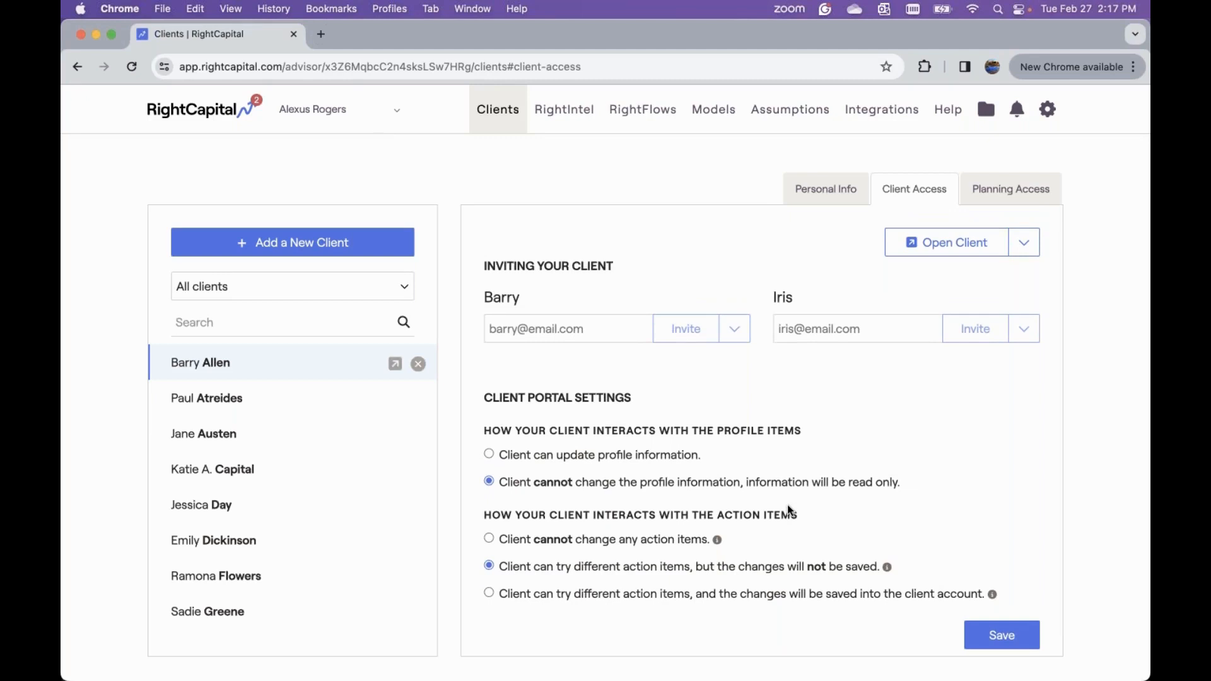
Step: In the client's planning access, exclude the Dashboard and Retirement modules and include Blueprint under Profile
{"action": "left_click", "coordinate": [1019, 183]}
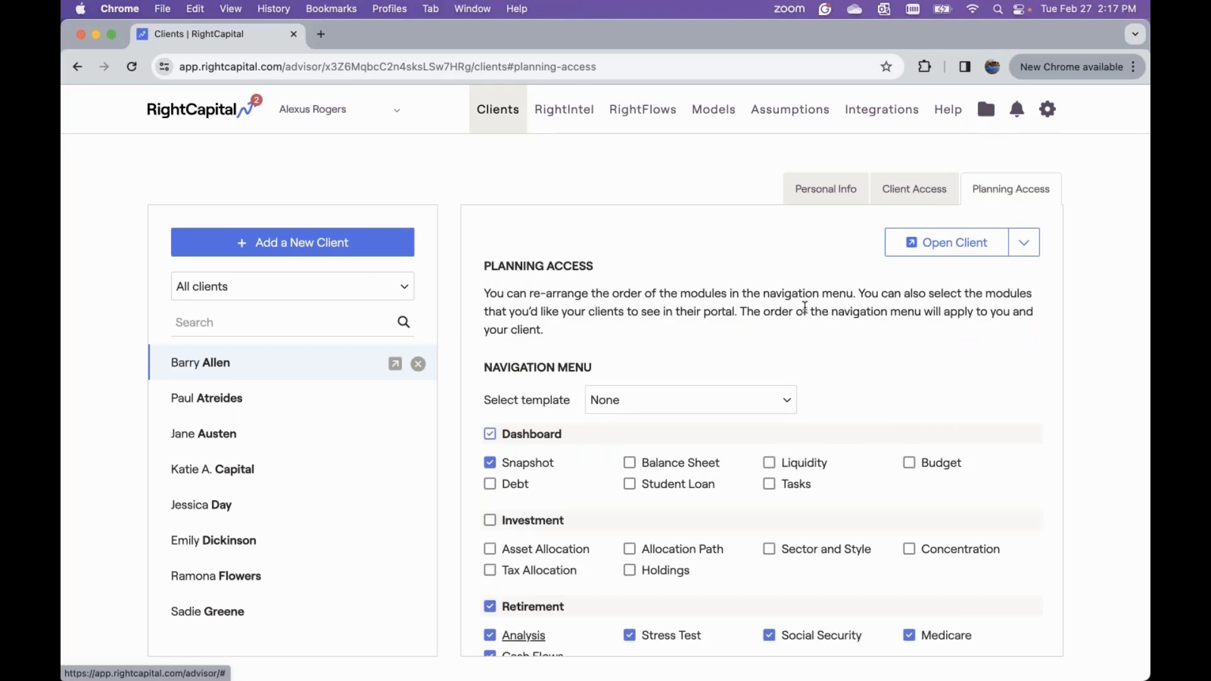
{"action": "scroll", "coordinate": [806, 307], "scroll_direction": "down", "scroll_amount": 5}
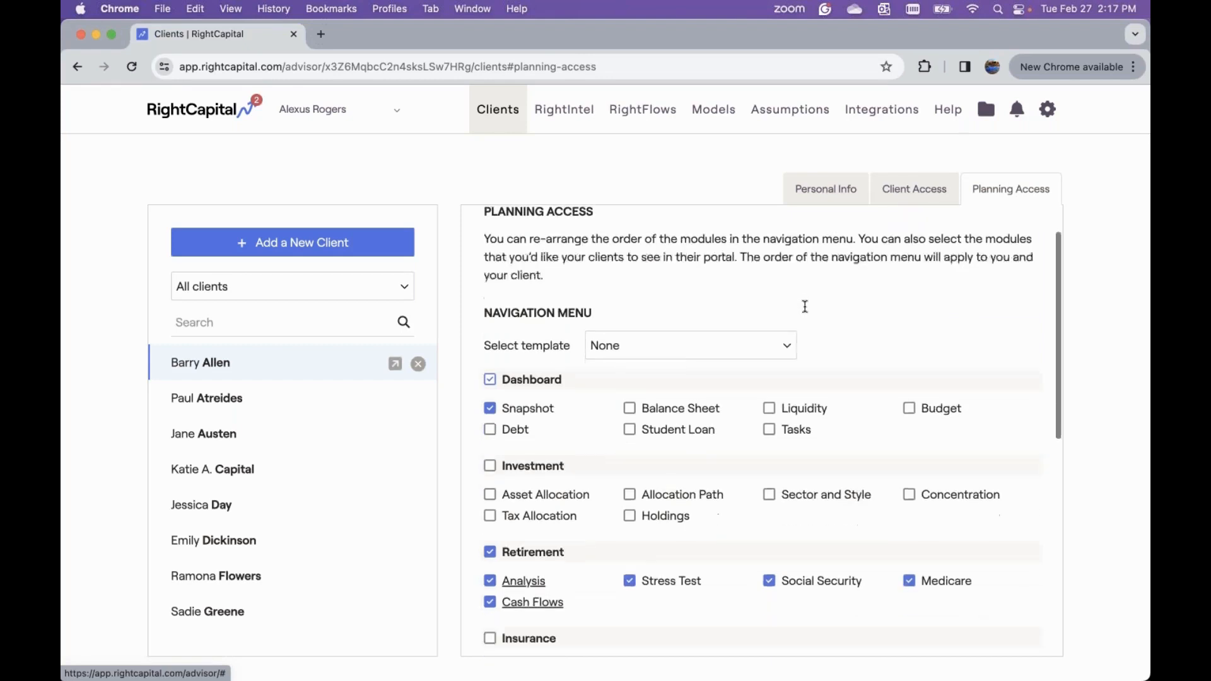
{"action": "scroll", "coordinate": [505, 278], "scroll_direction": "down", "scroll_amount": 1}
{"action": "left_click", "coordinate": [490, 278]}
{"action": "left_click", "coordinate": [528, 422]}
{"action": "scroll", "coordinate": [528, 422], "scroll_direction": "down", "scroll_amount": 9}
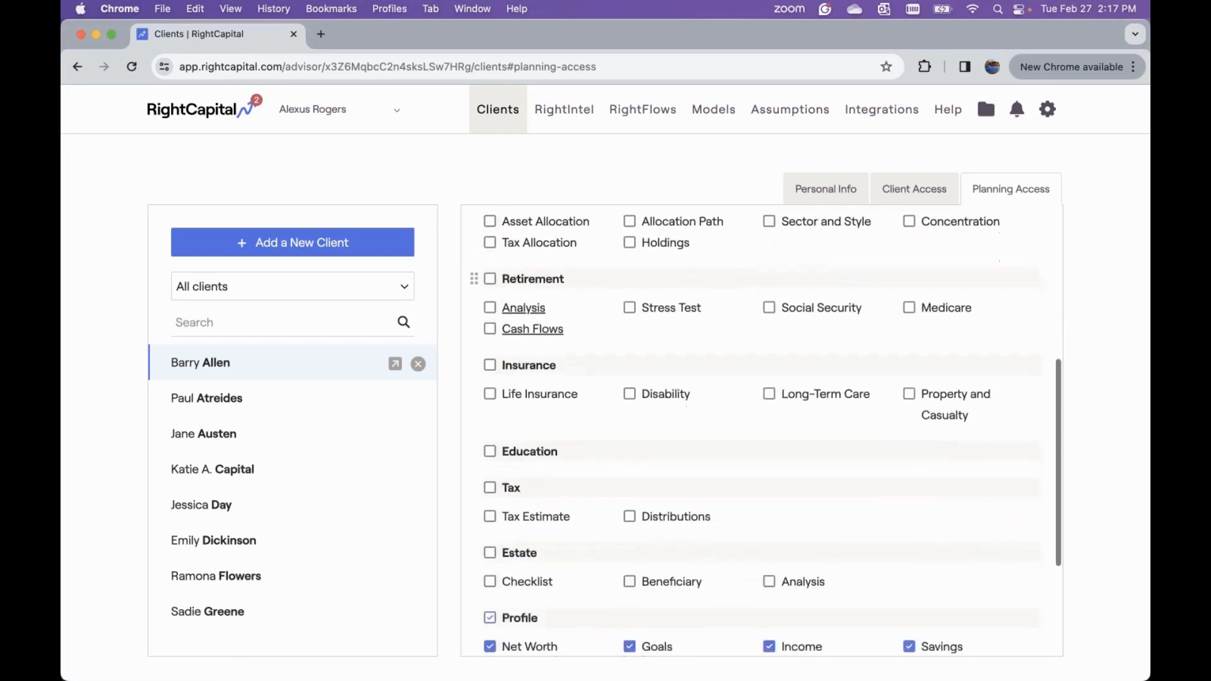
{"action": "left_click", "coordinate": [768, 491]}
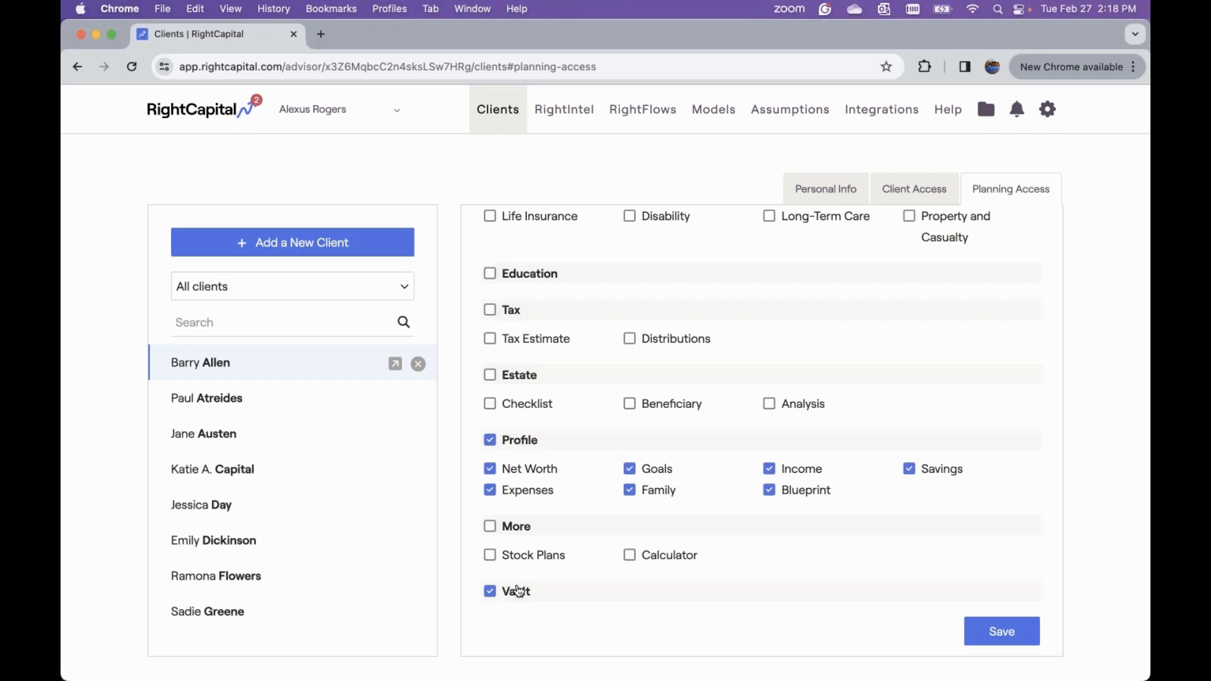
Step: Grant the client all Insurance and Retirement modules, exclude Goals under Profile, and return to the client access settings
{"action": "scroll", "coordinate": [519, 591], "scroll_direction": "up", "scroll_amount": 3}
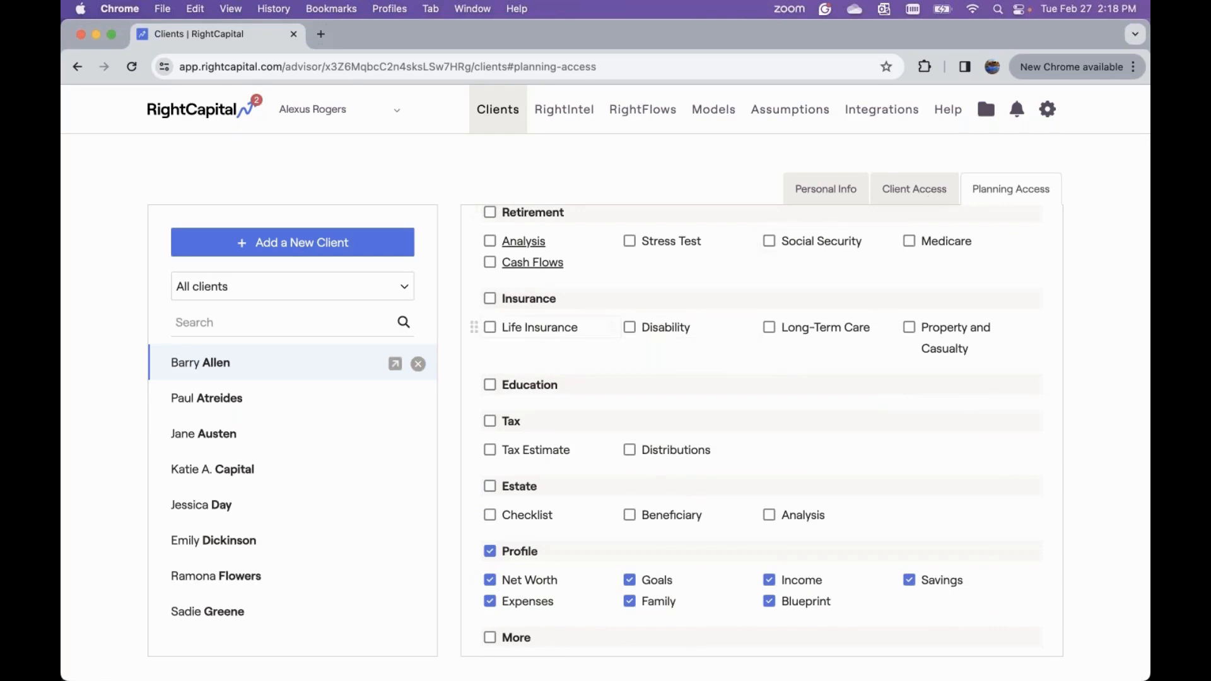
{"action": "left_click", "coordinate": [538, 304]}
{"action": "scroll", "coordinate": [538, 304], "scroll_direction": "up", "scroll_amount": 2}
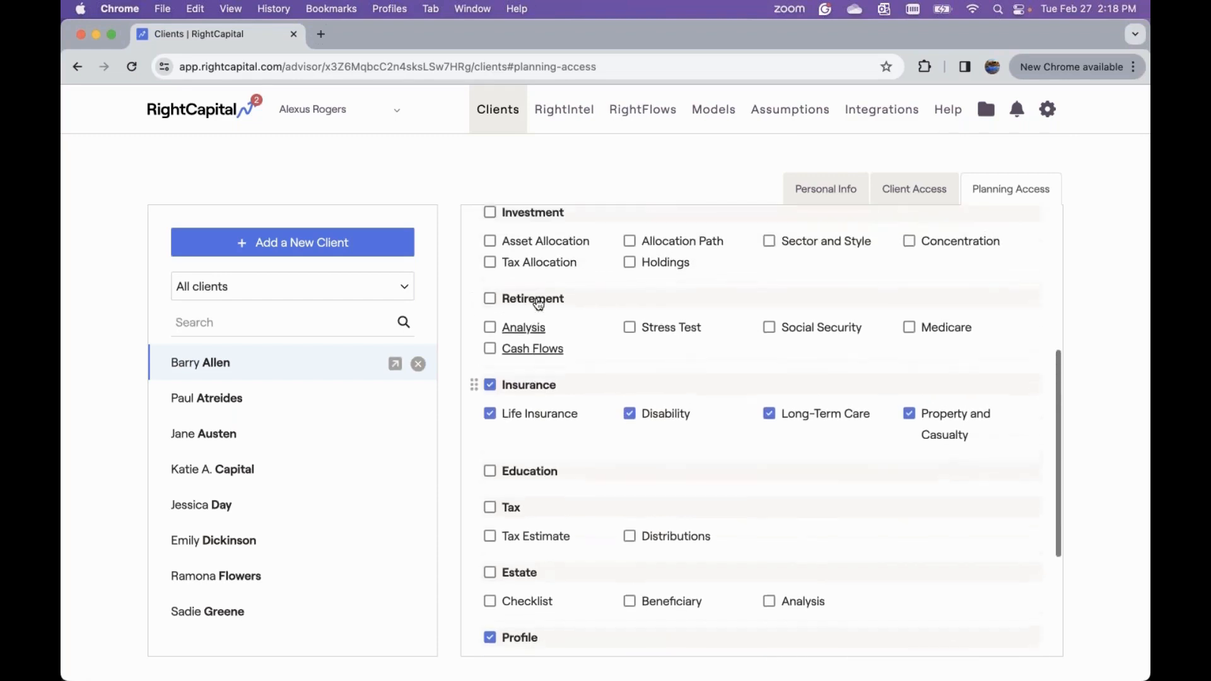
{"action": "left_click", "coordinate": [538, 304]}
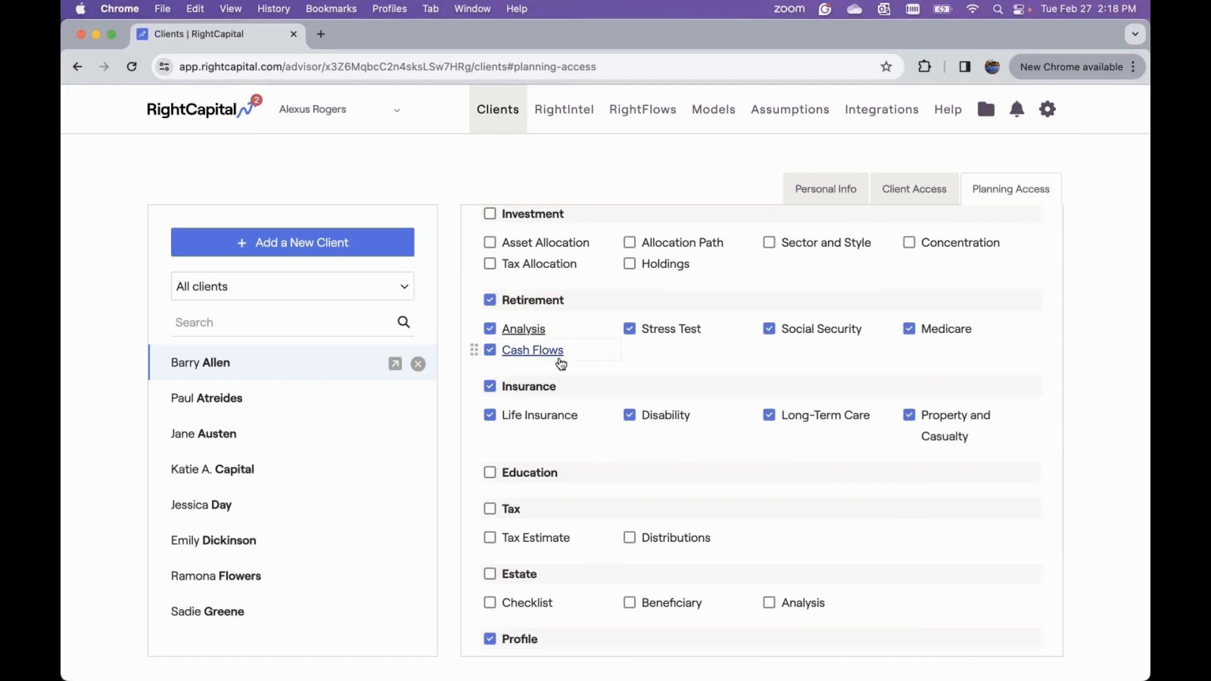
{"action": "scroll", "coordinate": [558, 355], "scroll_direction": "down", "scroll_amount": 4}
{"action": "left_click", "coordinate": [665, 464]}
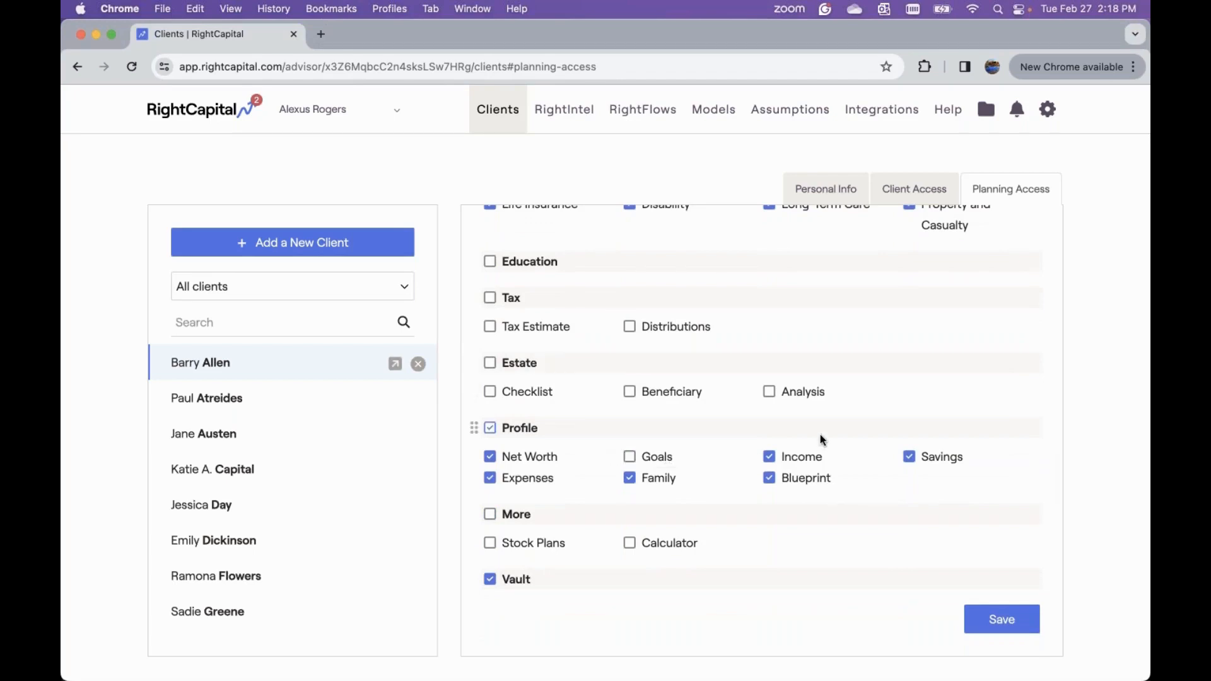
{"action": "scroll", "coordinate": [821, 438], "scroll_direction": "up", "scroll_amount": 5}
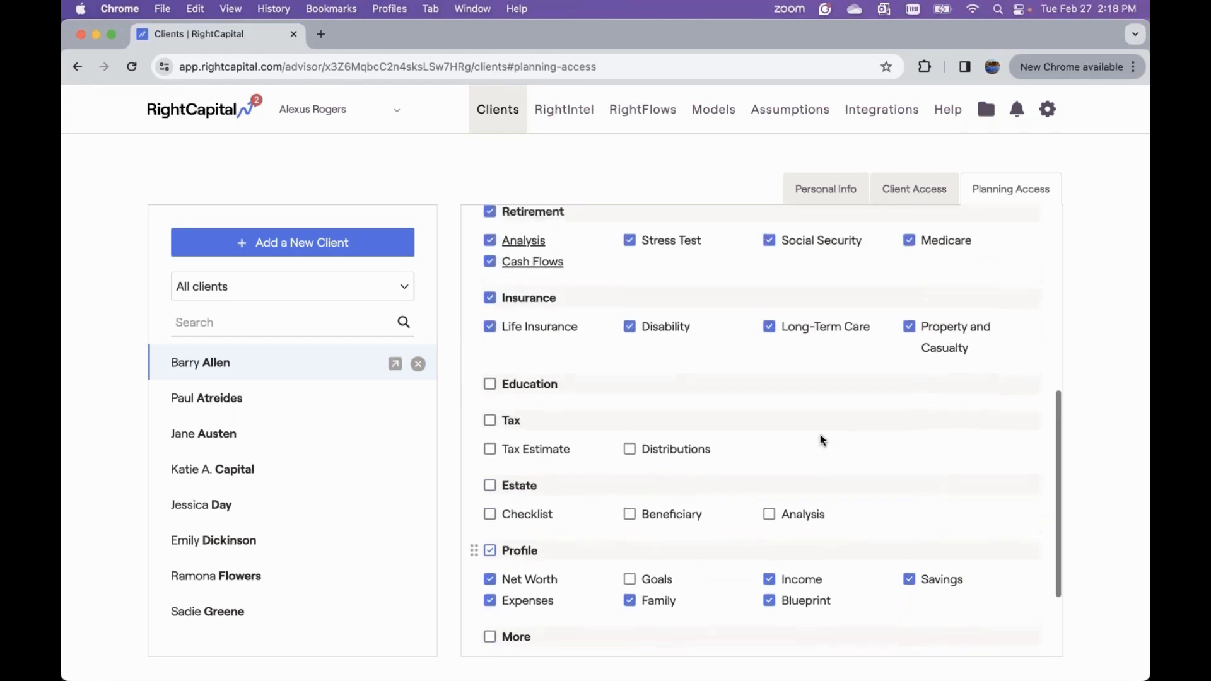
{"action": "scroll", "coordinate": [820, 434], "scroll_direction": "up", "scroll_amount": 1}
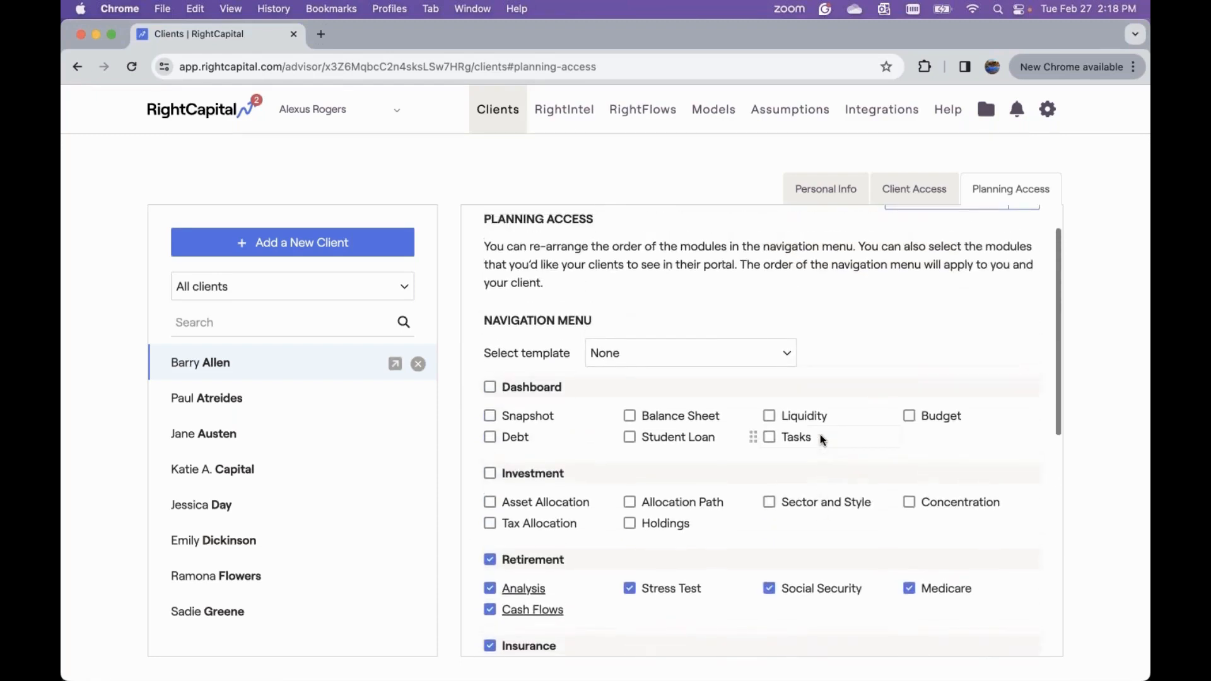
{"action": "left_click", "coordinate": [885, 186]}
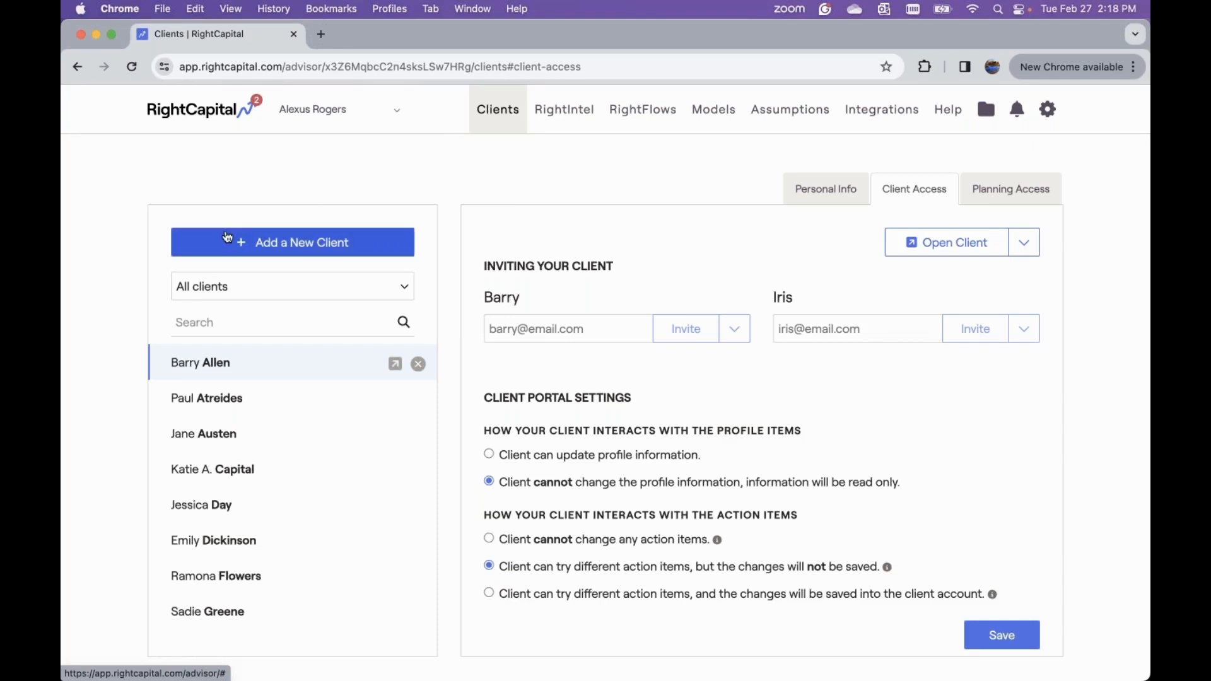
Step: Add a new client with a first and last name but no email address, choosing to input the client's information now
{"action": "left_click", "coordinate": [376, 249]}
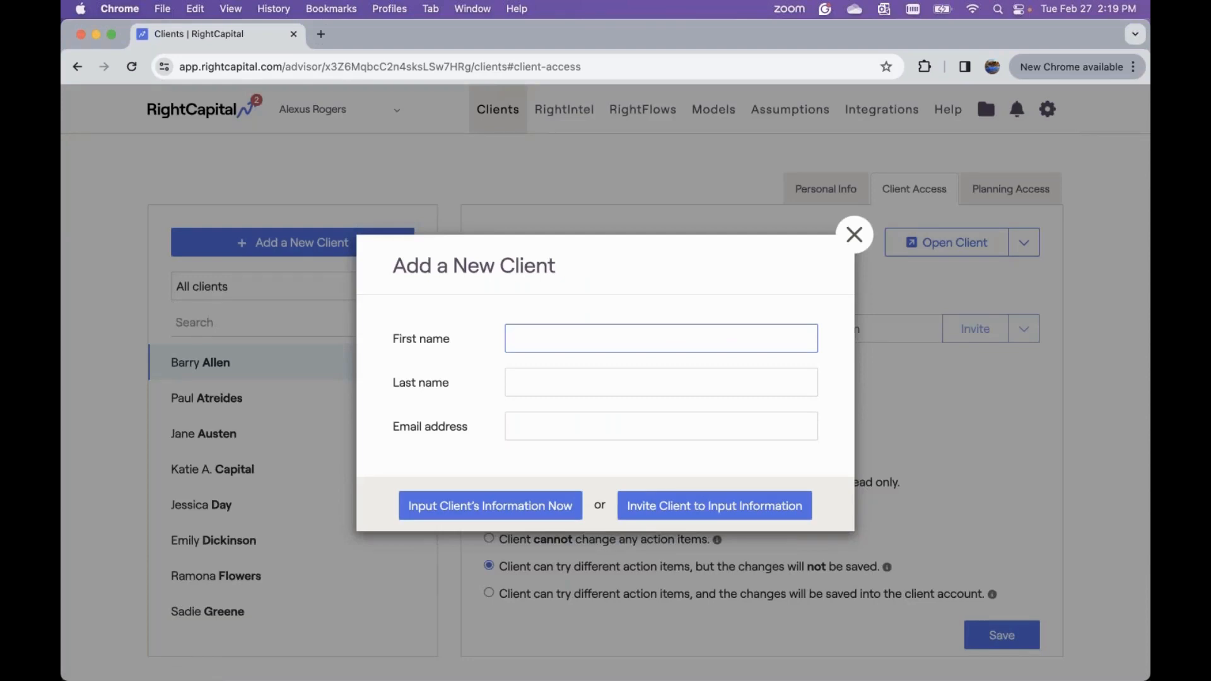
{"action": "type", "text": "Jim"}
{"action": "key", "text": "Tab"}
{"action": "type", "text": "Ha"}
{"action": "type", "text": "lpre"}
{"action": "key", "text": "BackSpace"}
{"action": "key", "text": "BackSpace"}
{"action": "type", "text": "ert"}
{"action": "left_click", "coordinate": [526, 429]}
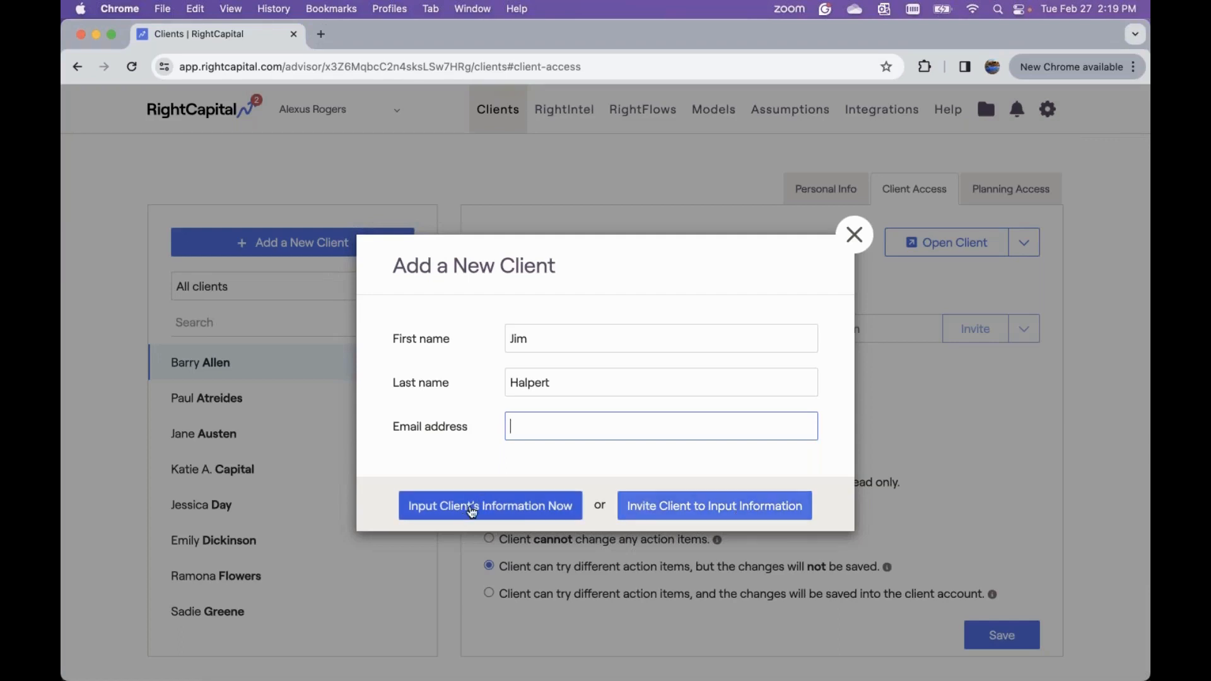
{"action": "left_click", "coordinate": [465, 519]}
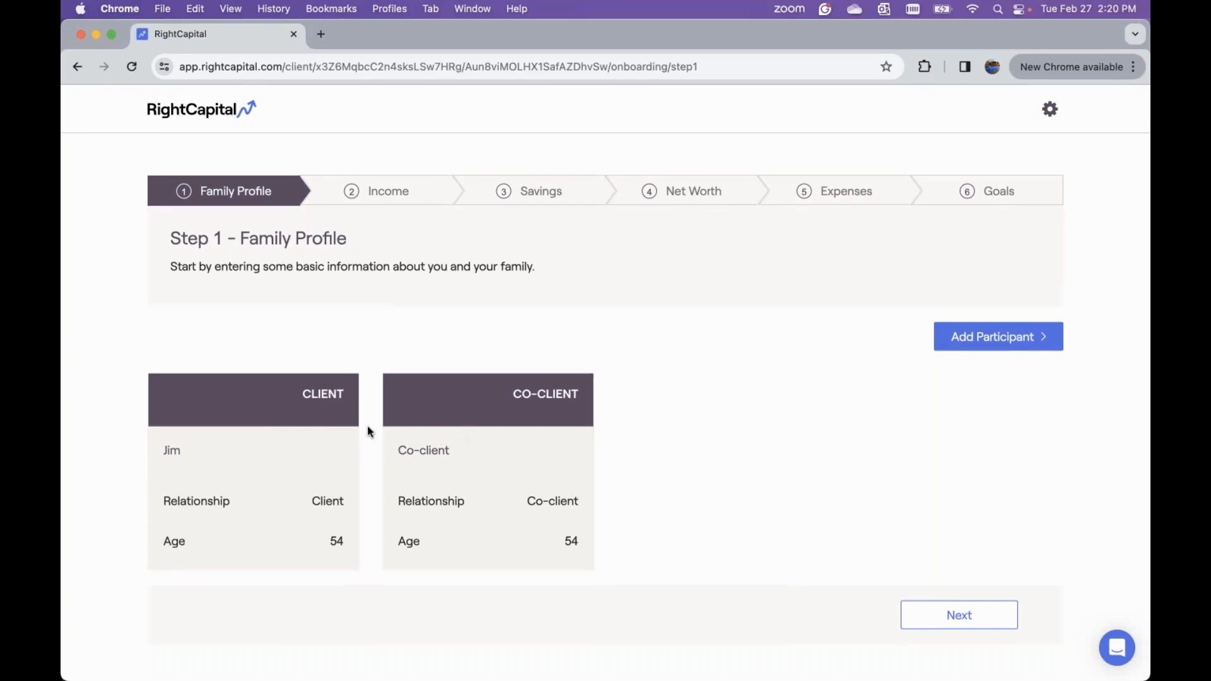
Step: In the new client's family profile, enter the birthday and set the planning horizon to 95
{"action": "left_click", "coordinate": [262, 453]}
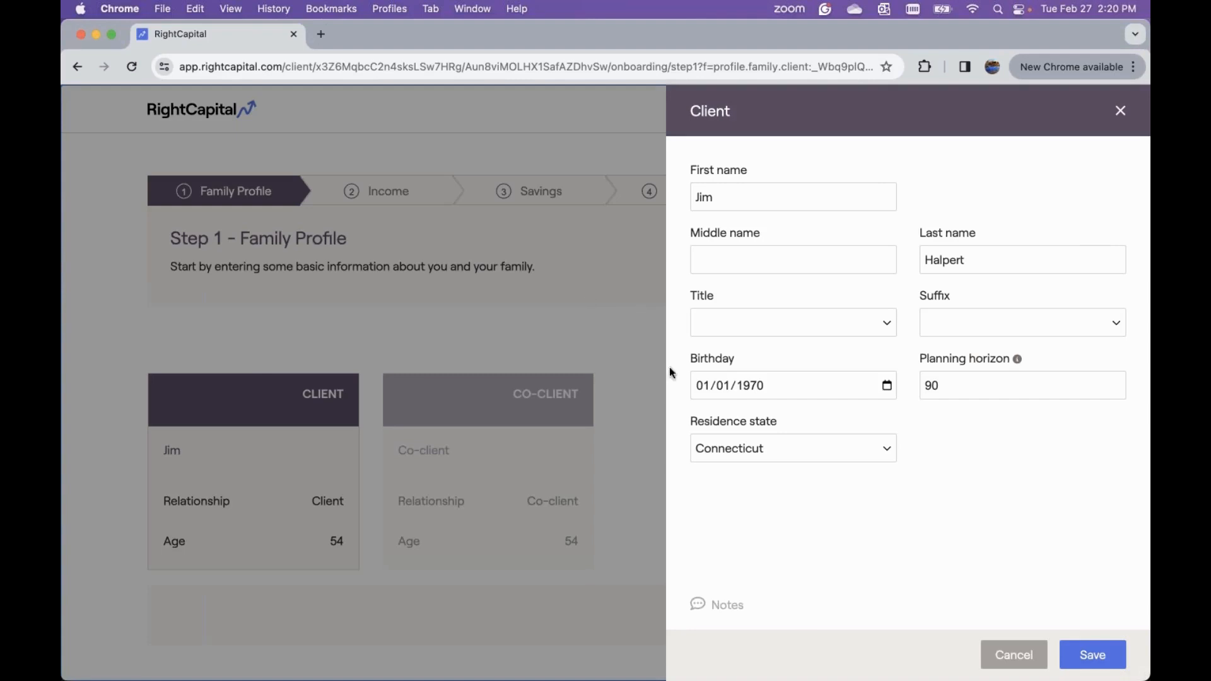
{"action": "left_click", "coordinate": [704, 386]}
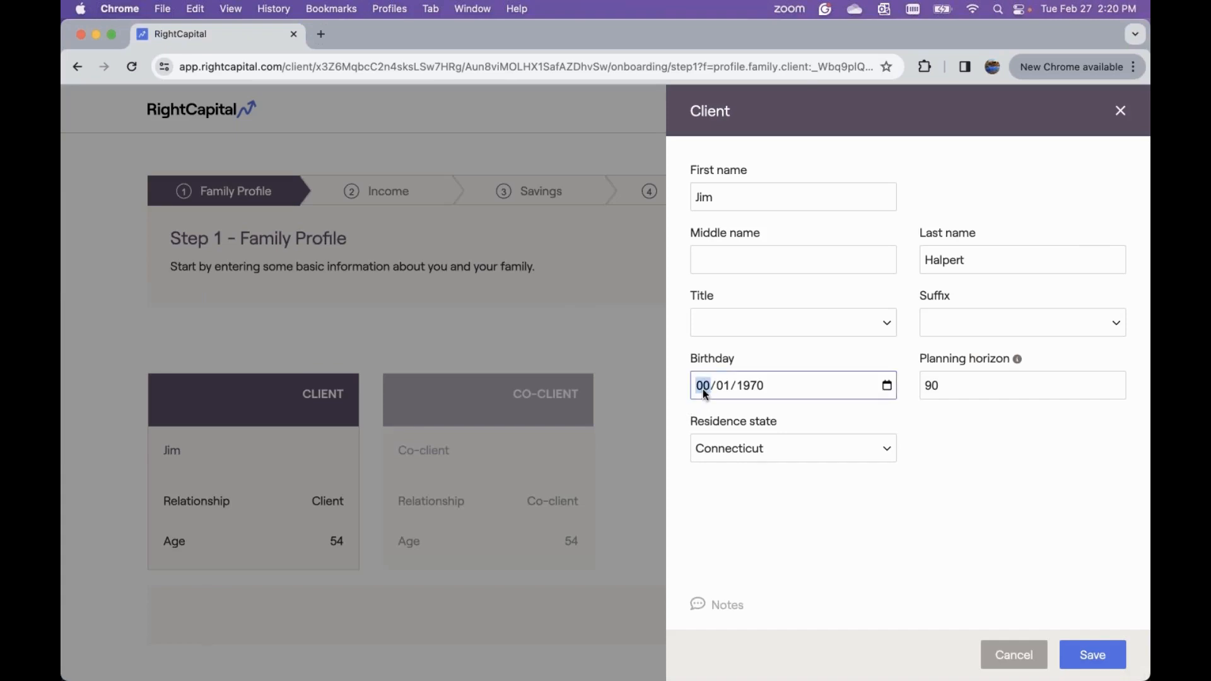
{"action": "type", "text": "15/1970"}
{"action": "left_click", "coordinate": [944, 391]}
{"action": "double_click", "coordinate": [945, 391]}
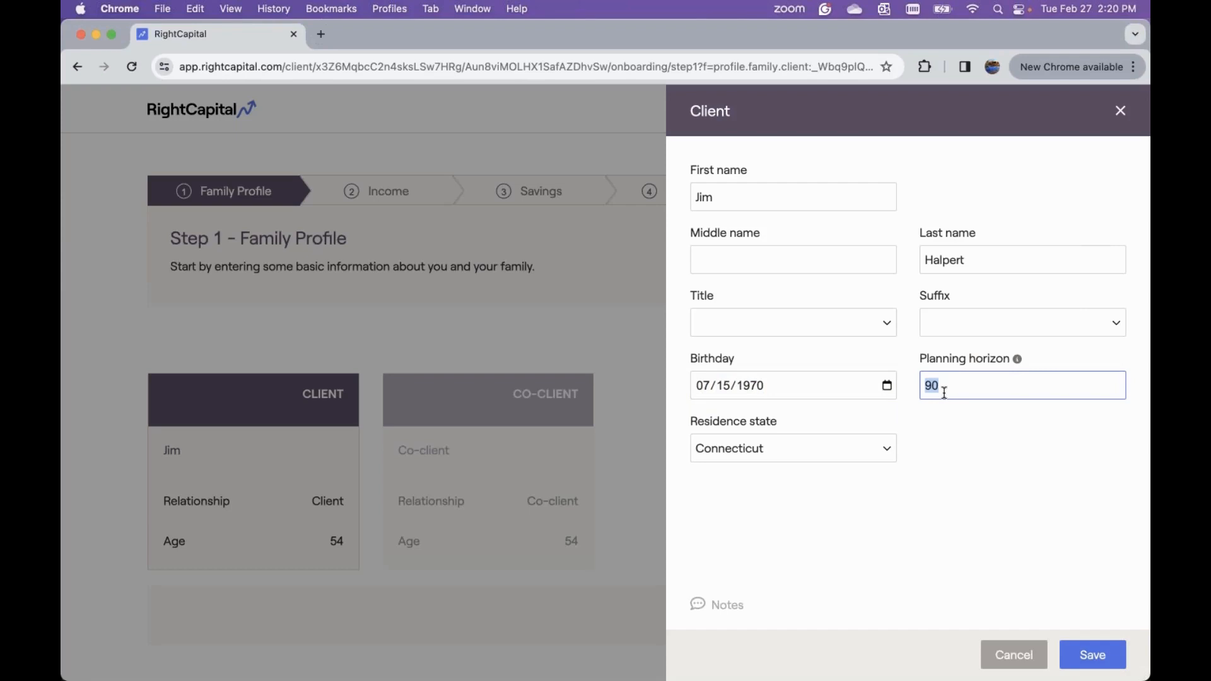
{"action": "key", "text": "BackSpace"}
{"action": "type", "text": "95"}
{"action": "left_click", "coordinate": [924, 423]}
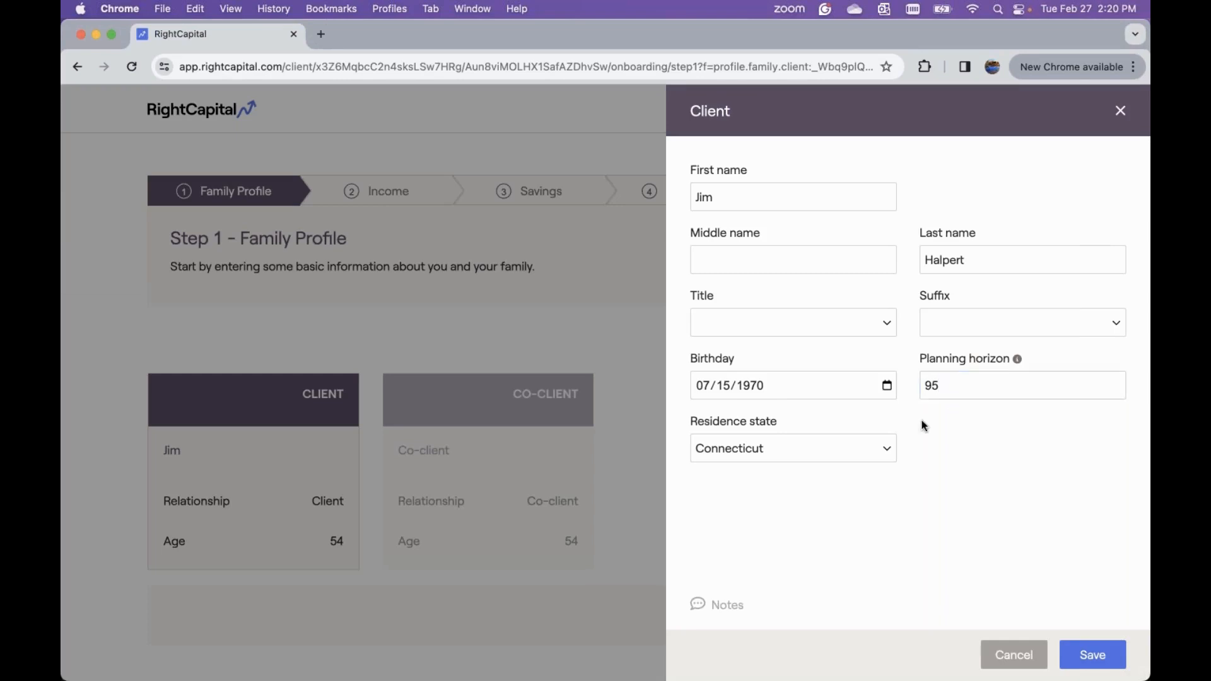
Step: Set the client's residence state to Massachusetts and save the client details
{"action": "left_click", "coordinate": [814, 449]}
{"action": "scroll", "coordinate": [813, 508], "scroll_direction": "down", "scroll_amount": 10}
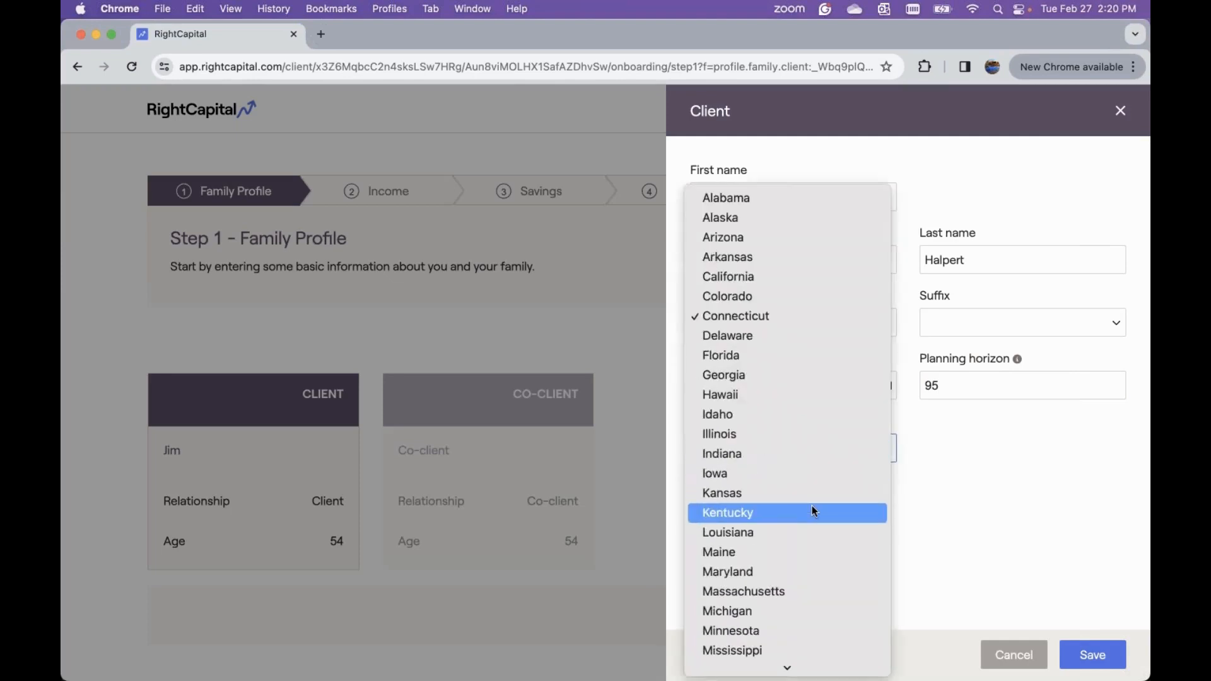
{"action": "left_click", "coordinate": [811, 442]}
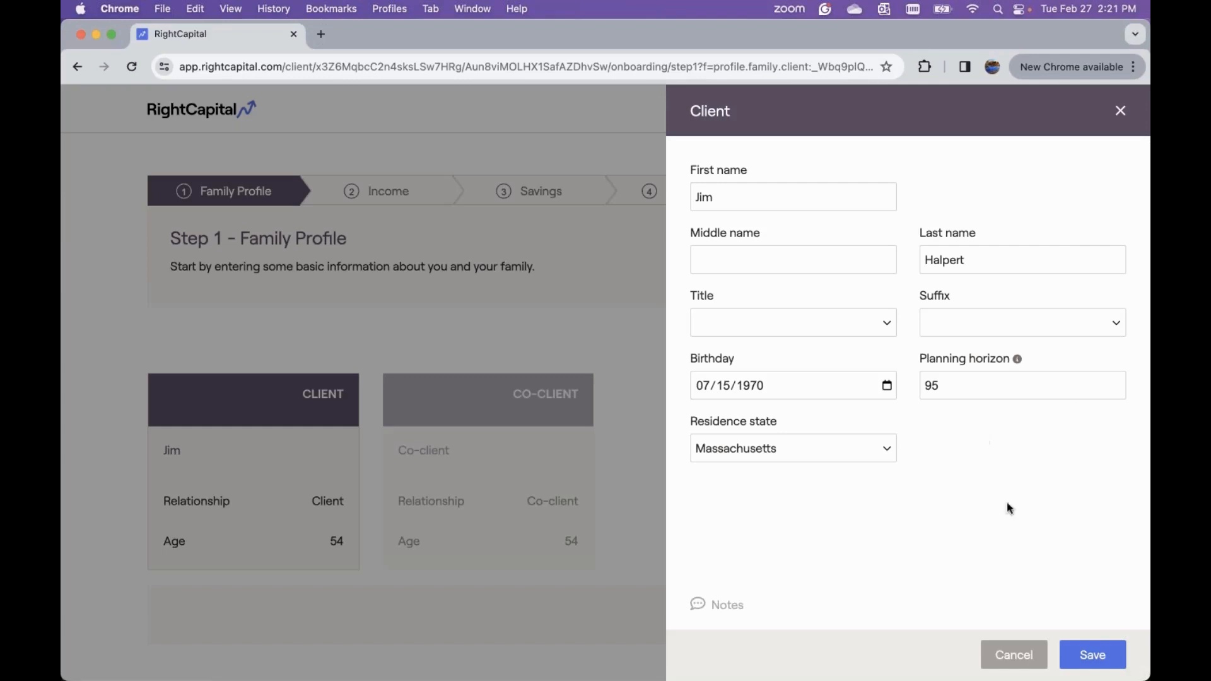
{"action": "left_click", "coordinate": [1101, 663]}
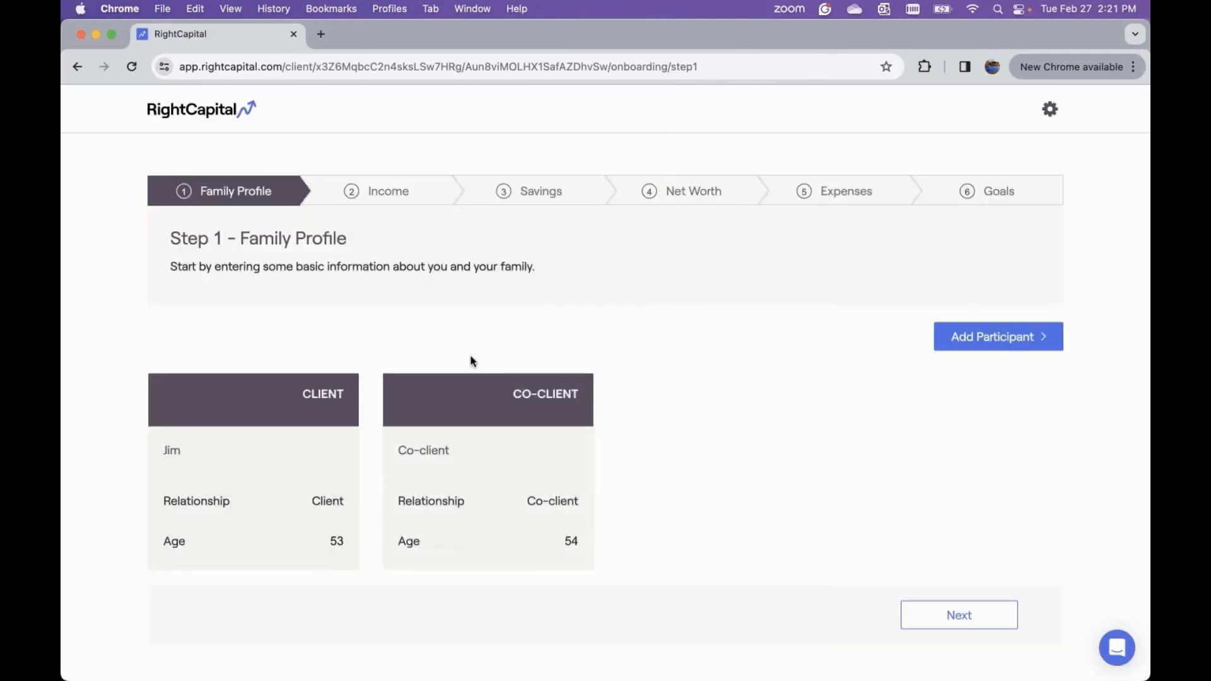
Step: Enter the co-client's first name and birthday, set the planning horizon to 95, and save the co-client details
{"action": "left_click", "coordinate": [477, 461]}
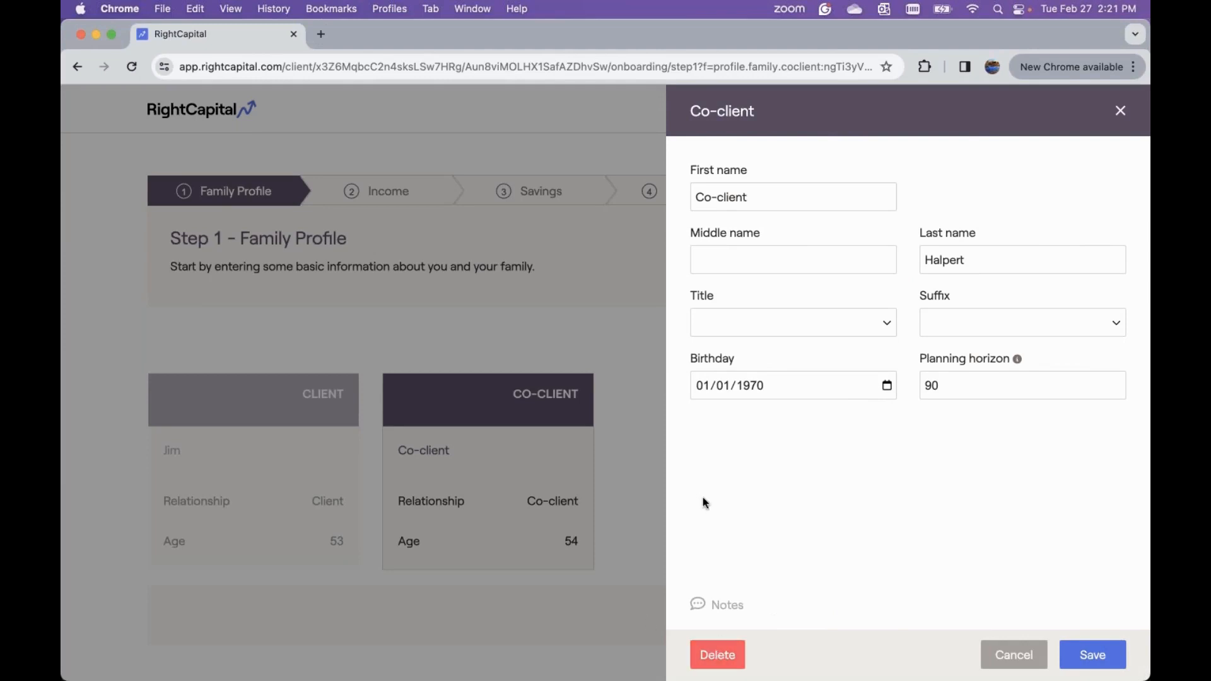
{"action": "triple_click", "coordinate": [772, 198]}
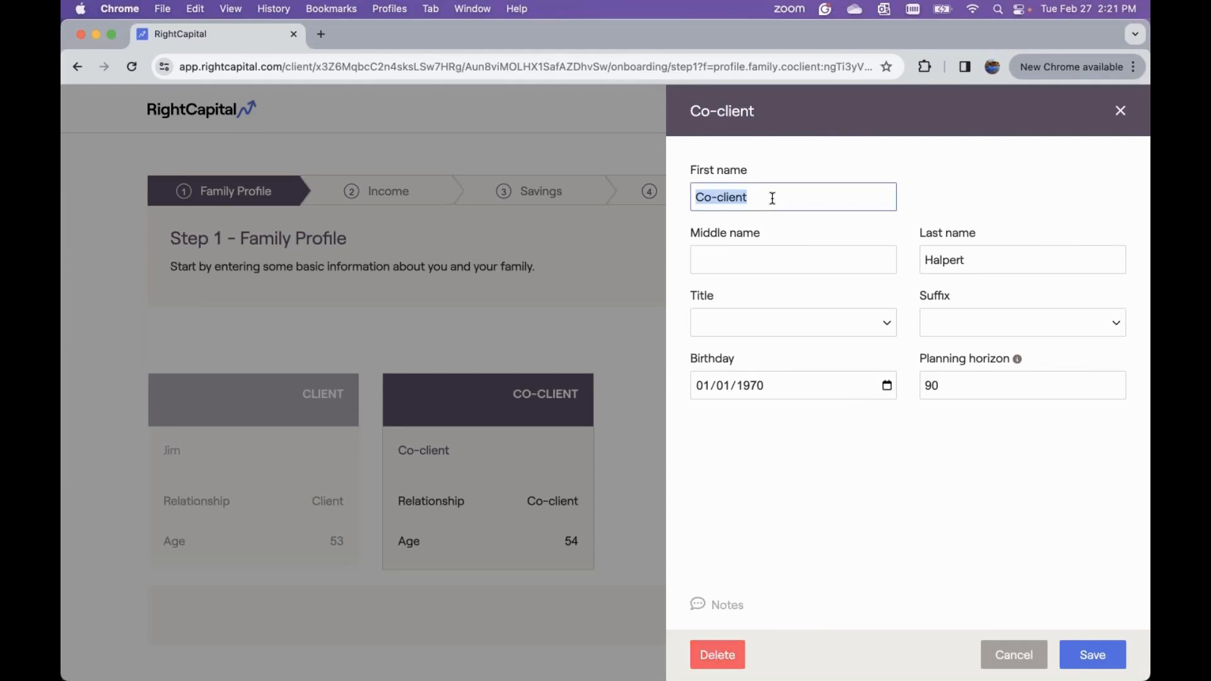
{"action": "key", "text": "BackSpace"}
{"action": "type", "text": "Pam"}
{"action": "left_click", "coordinate": [708, 393]}
{"action": "type", "text": "8/17"}
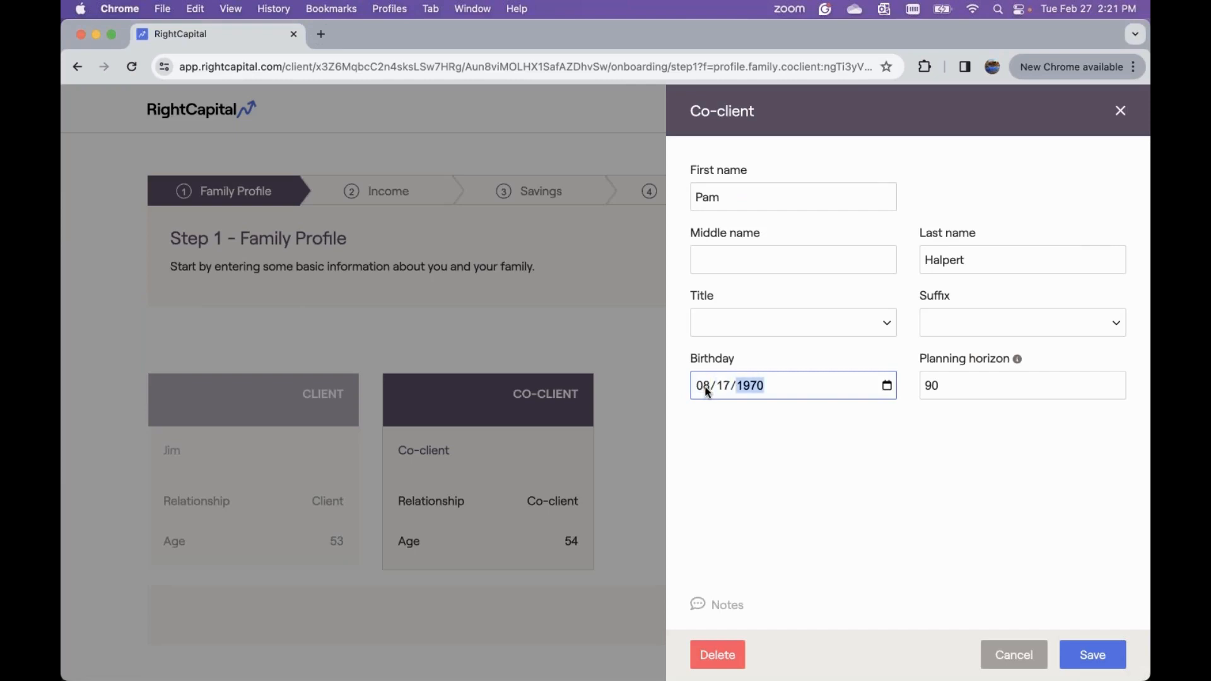
{"action": "left_click", "coordinate": [979, 384]}
{"action": "key", "text": "BackSpace"}
{"action": "type", "text": "5"}
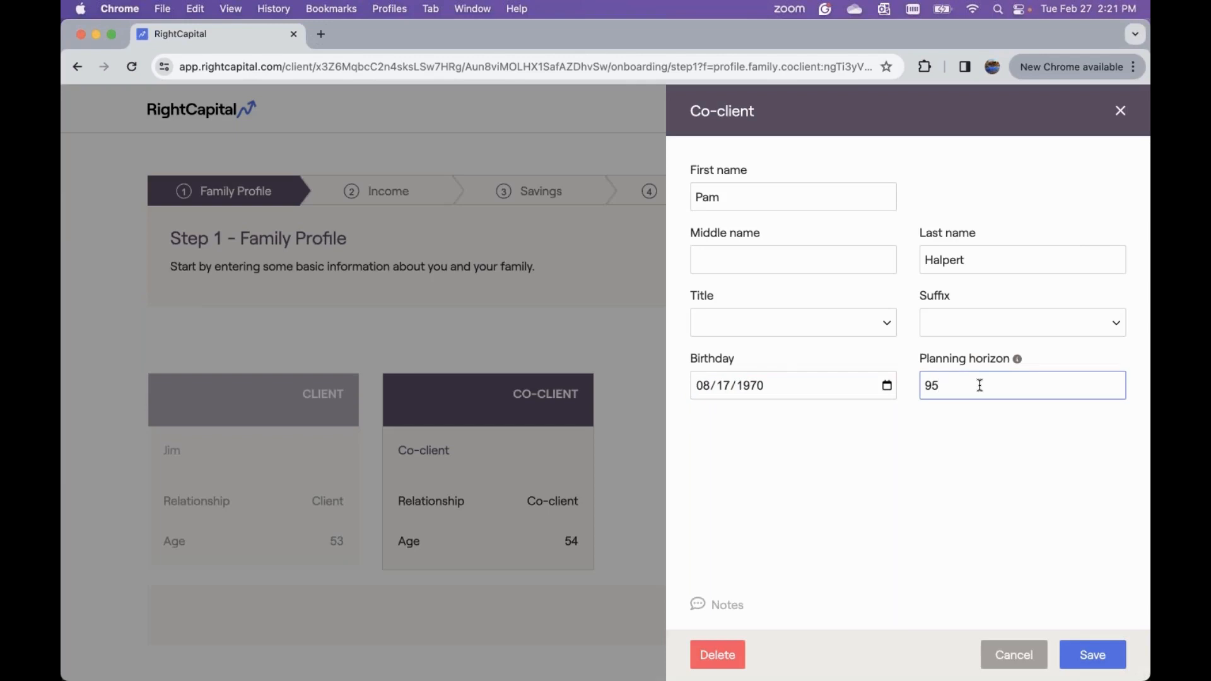
{"action": "left_click", "coordinate": [1095, 656]}
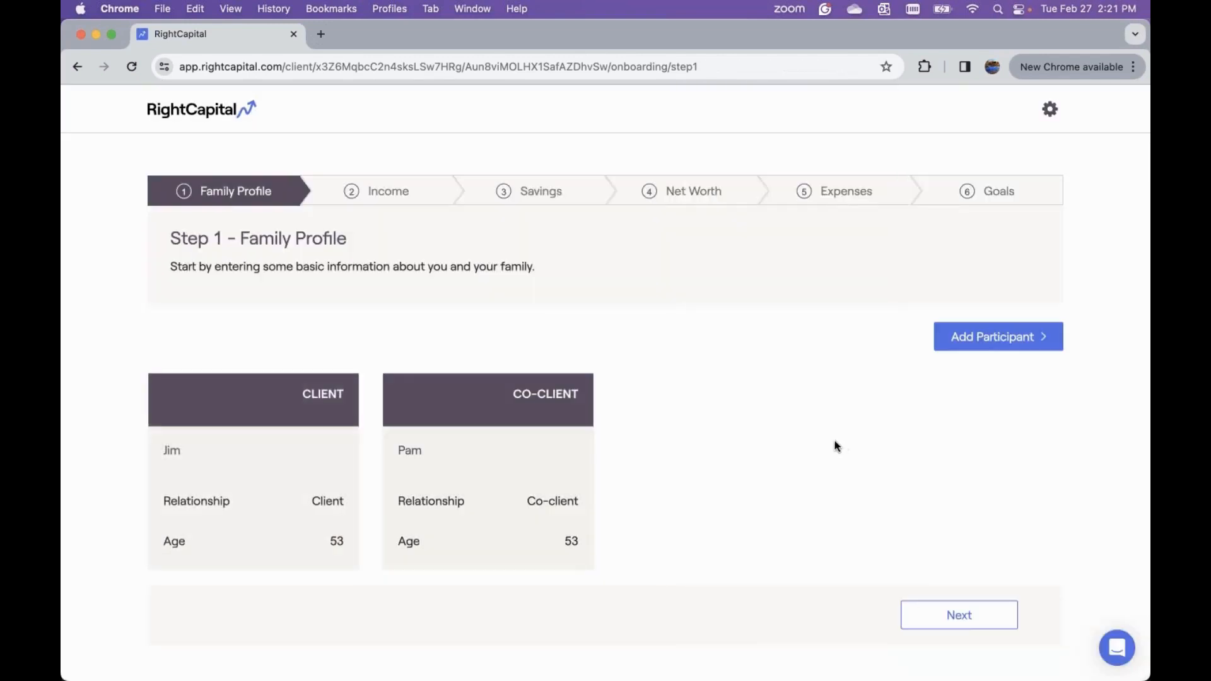
Step: Add a child participant to the family profile with a first name and birthday, and save it
{"action": "left_click", "coordinate": [997, 339]}
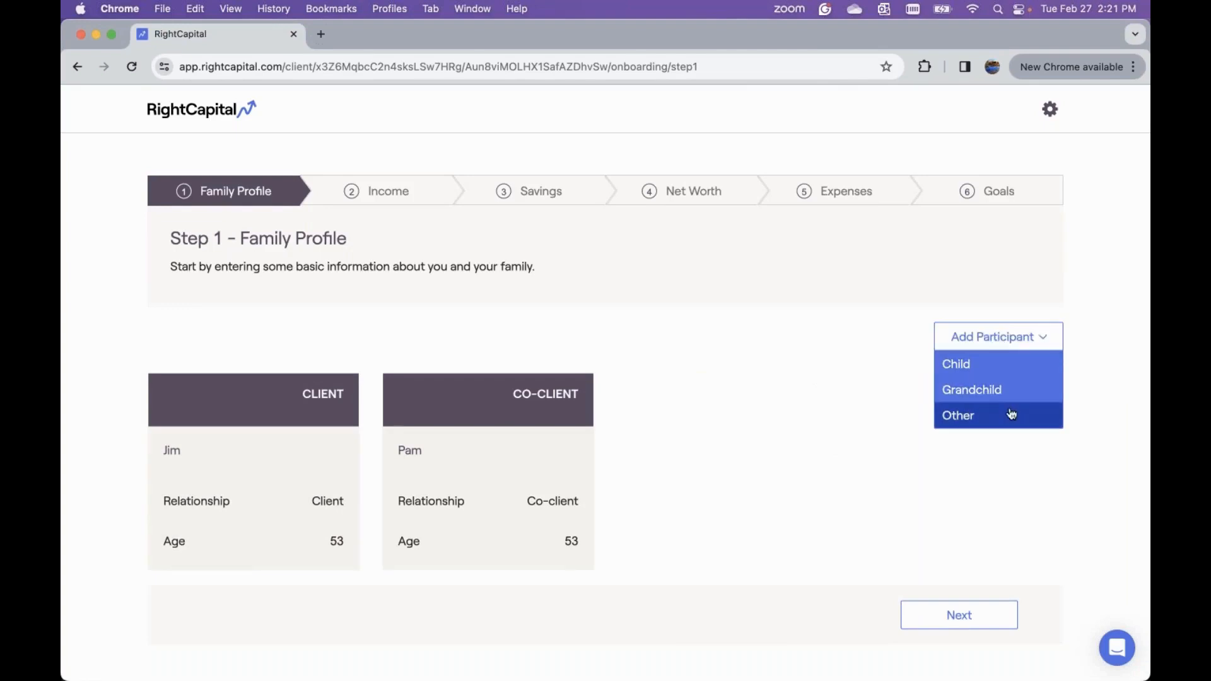
{"action": "left_click", "coordinate": [1041, 366]}
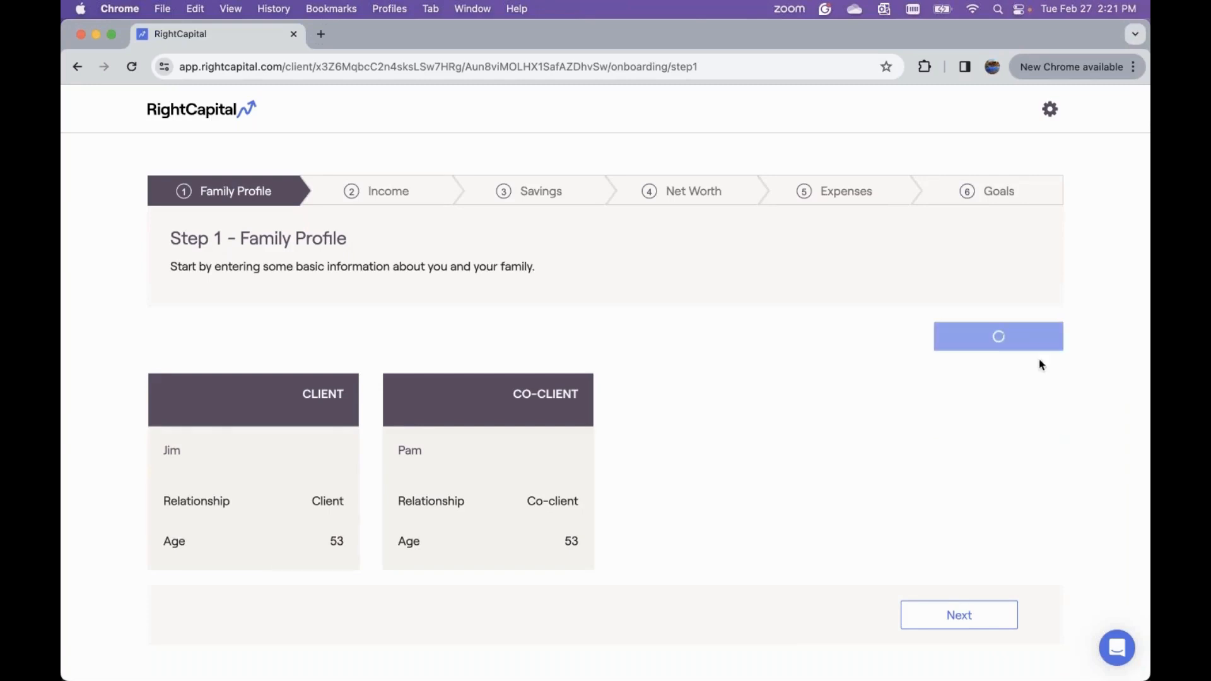
{"action": "double_click", "coordinate": [781, 188]}
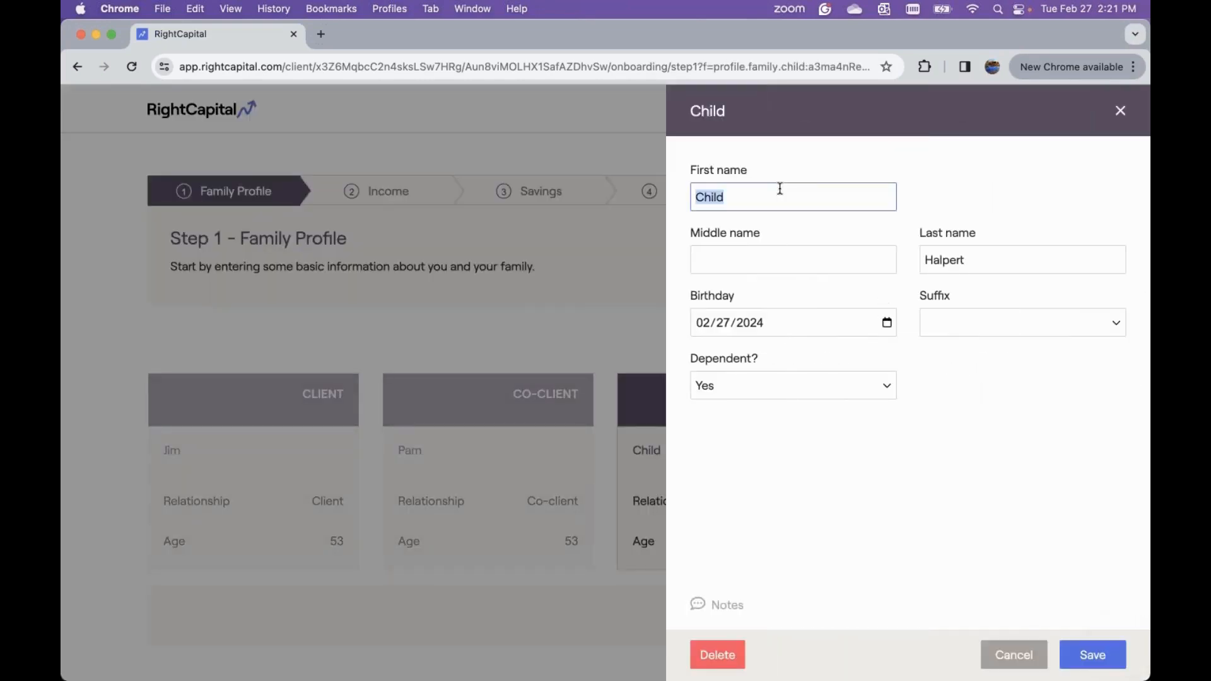
{"action": "type", "text": "CeCe"}
{"action": "left_click", "coordinate": [754, 327]}
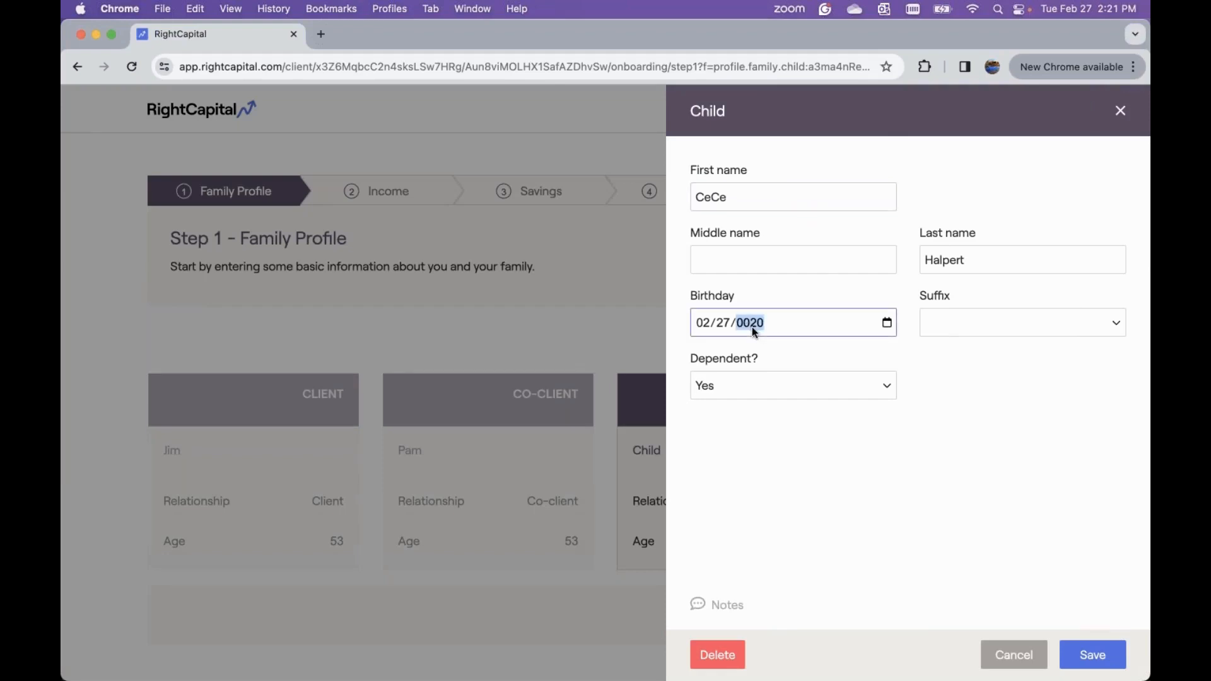
{"action": "left_click", "coordinate": [1095, 656]}
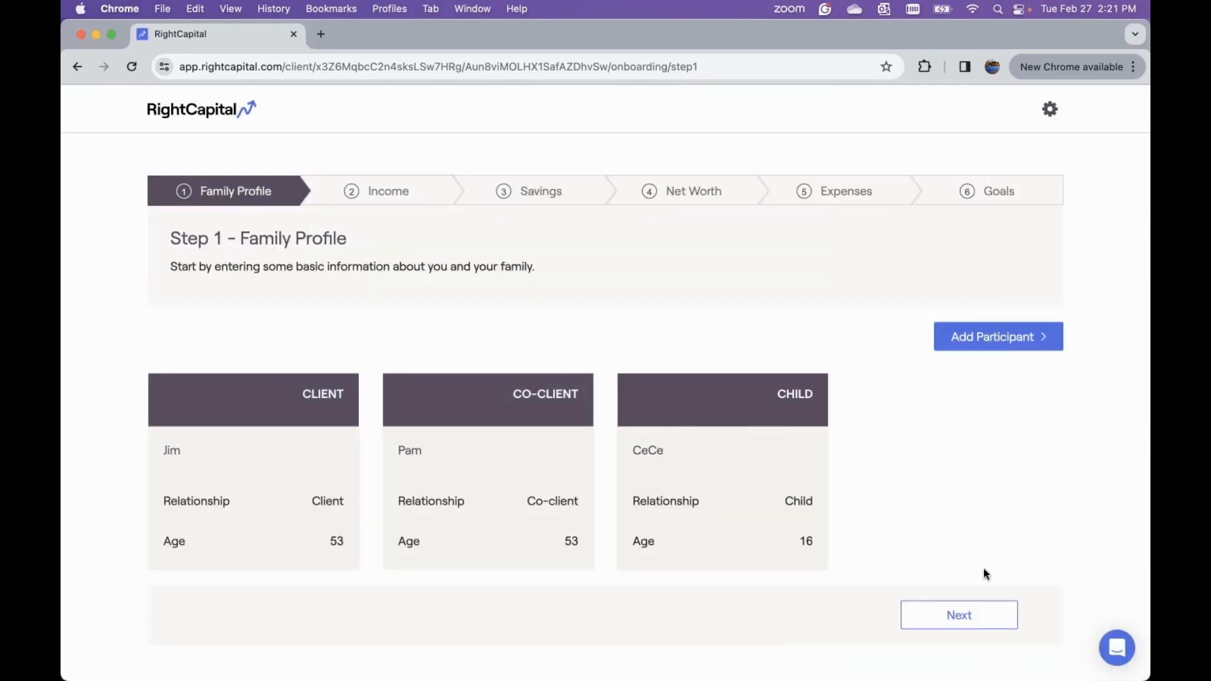
Step: Proceed to the Income step and set the client's annual salary amount to $125,000
{"action": "left_click", "coordinate": [969, 618]}
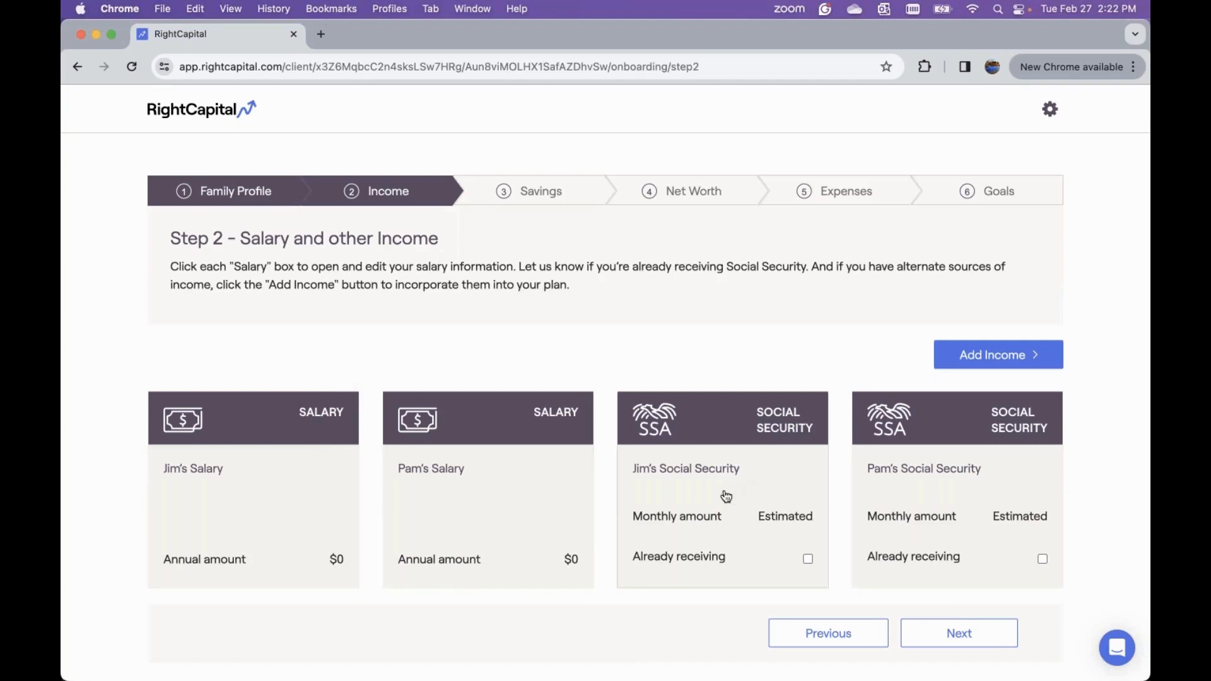
{"action": "left_click", "coordinate": [251, 486]}
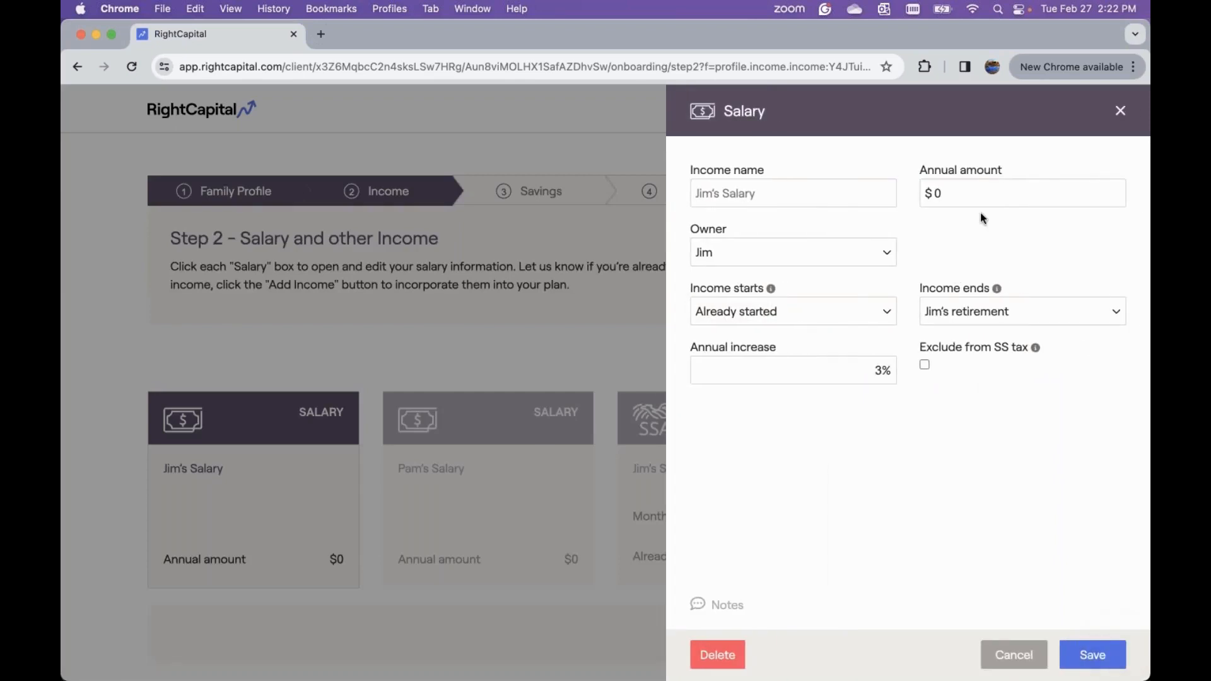
{"action": "left_click", "coordinate": [976, 196]}
{"action": "key", "text": "BackSpace"}
{"action": "type", "text": "1"}
{"action": "key", "text": "BackSpace"}
{"action": "type", "text": "125,000"}
Step: Review the owner, income end and annual increase settings of the client's salary
{"action": "left_click", "coordinate": [869, 250]}
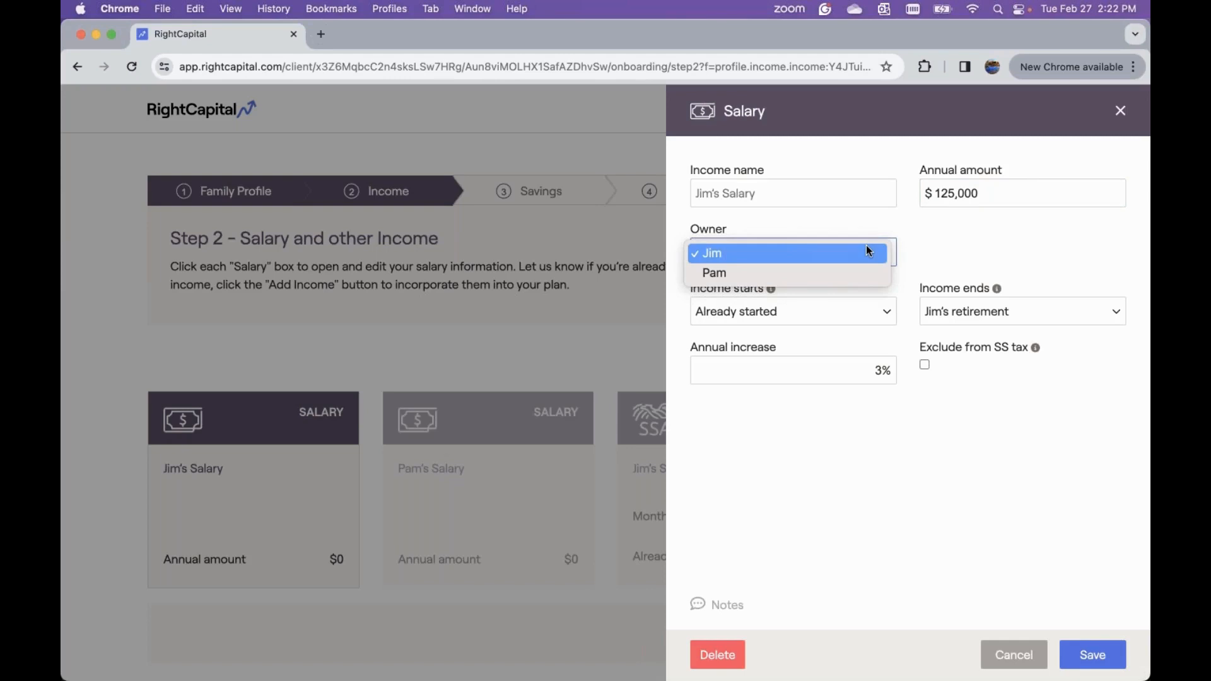
{"action": "left_click", "coordinate": [860, 329]}
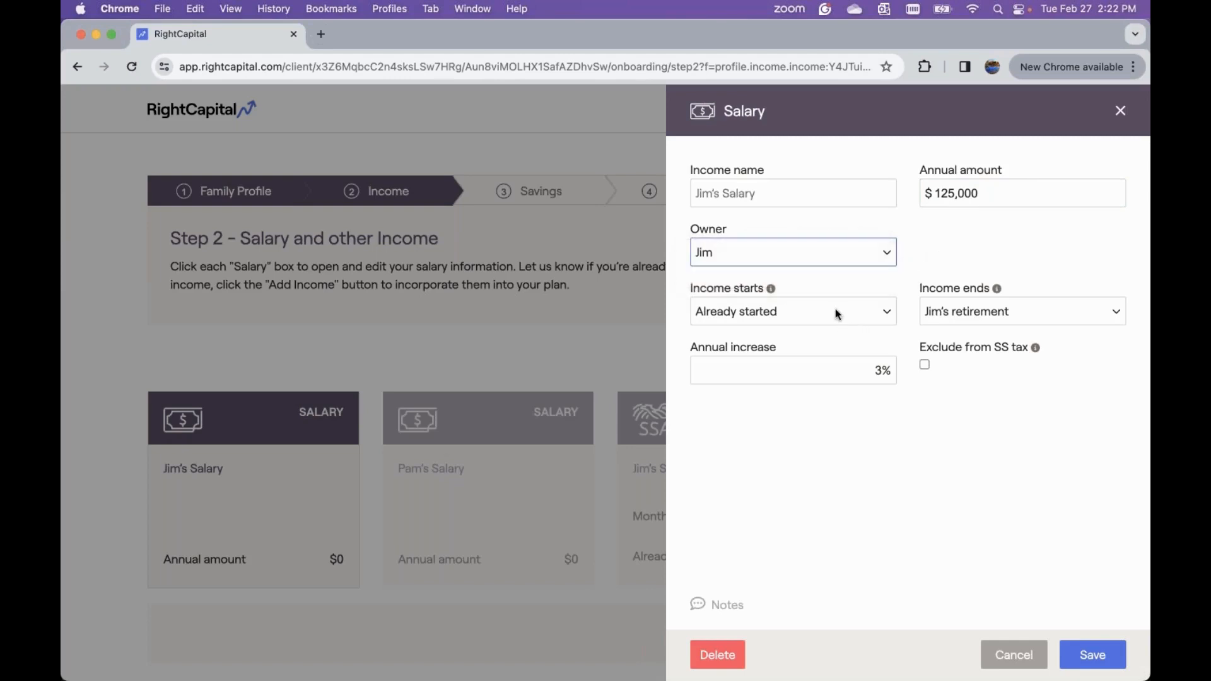
{"action": "left_click", "coordinate": [940, 315]}
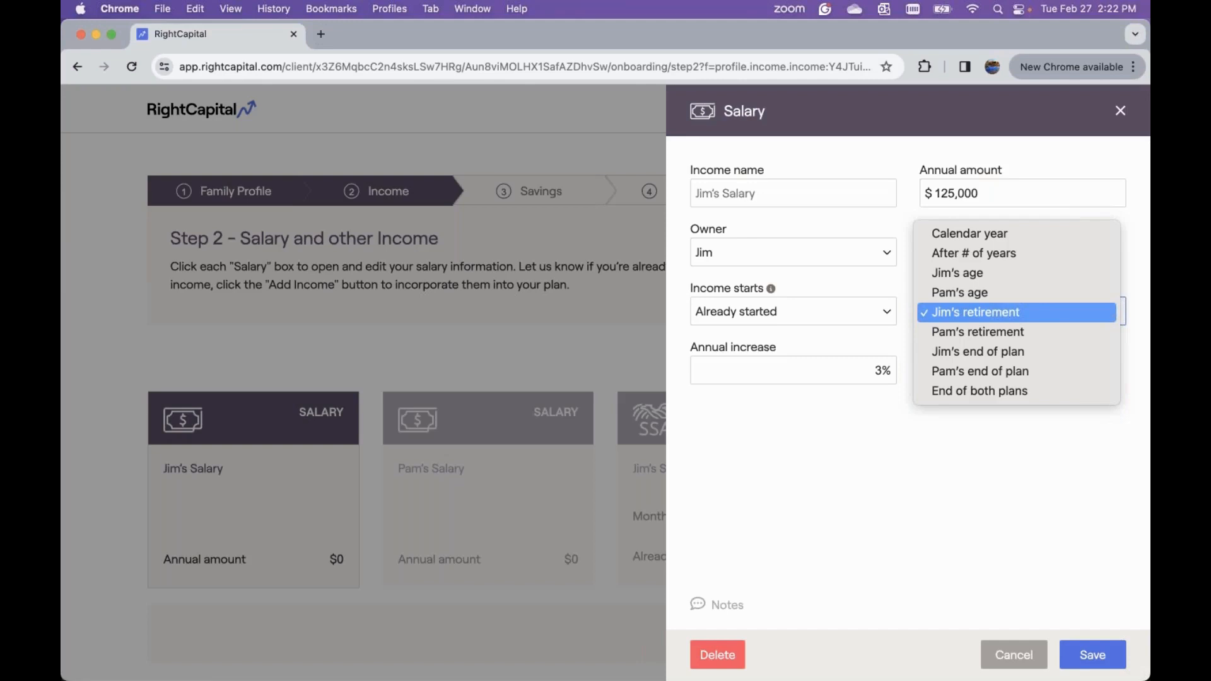
{"action": "left_click", "coordinate": [804, 285]}
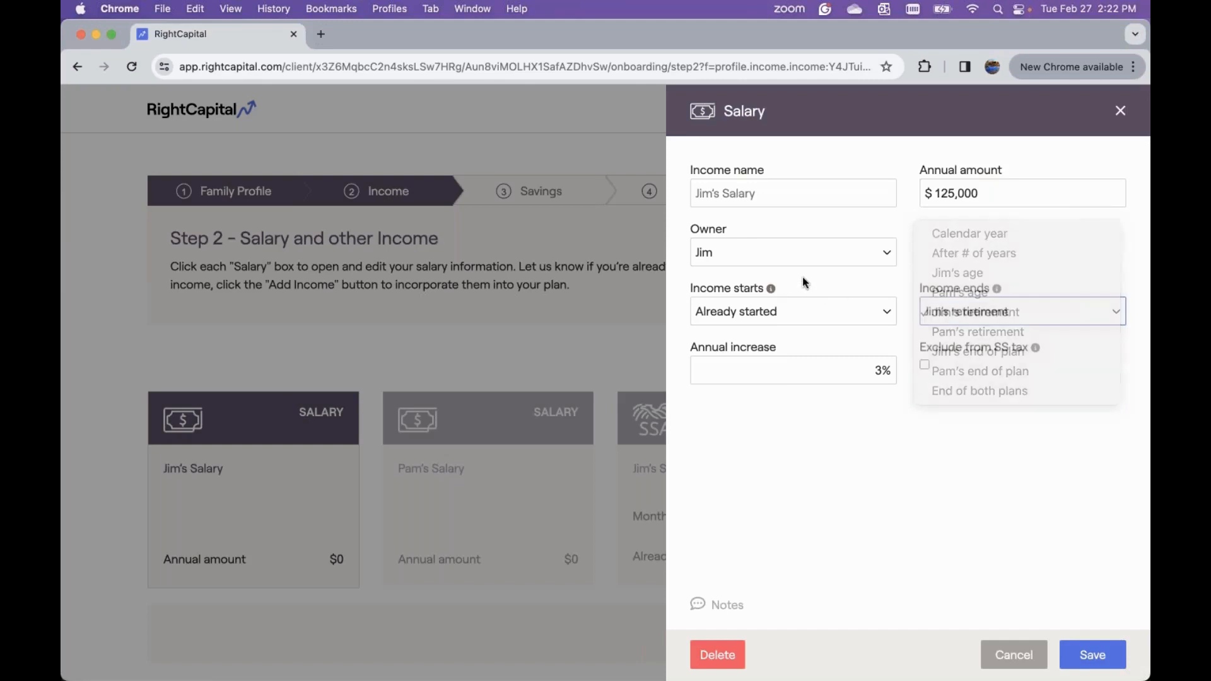
{"action": "left_click", "coordinate": [894, 376]}
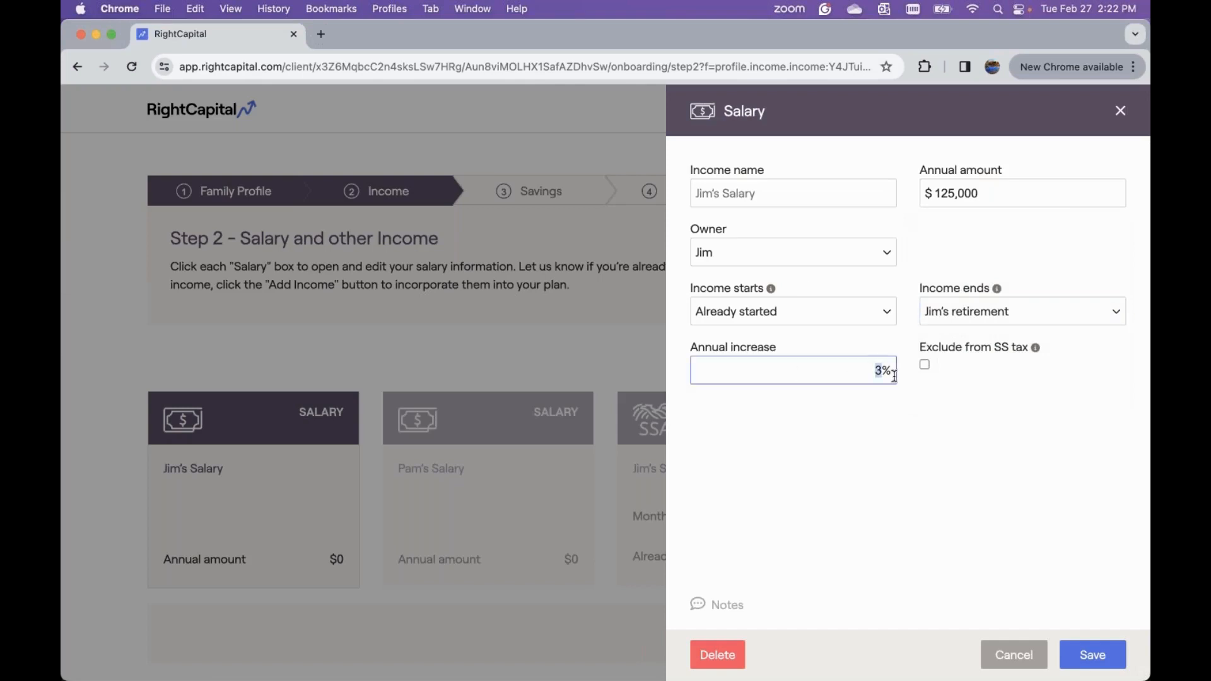
{"action": "left_click", "coordinate": [932, 406]}
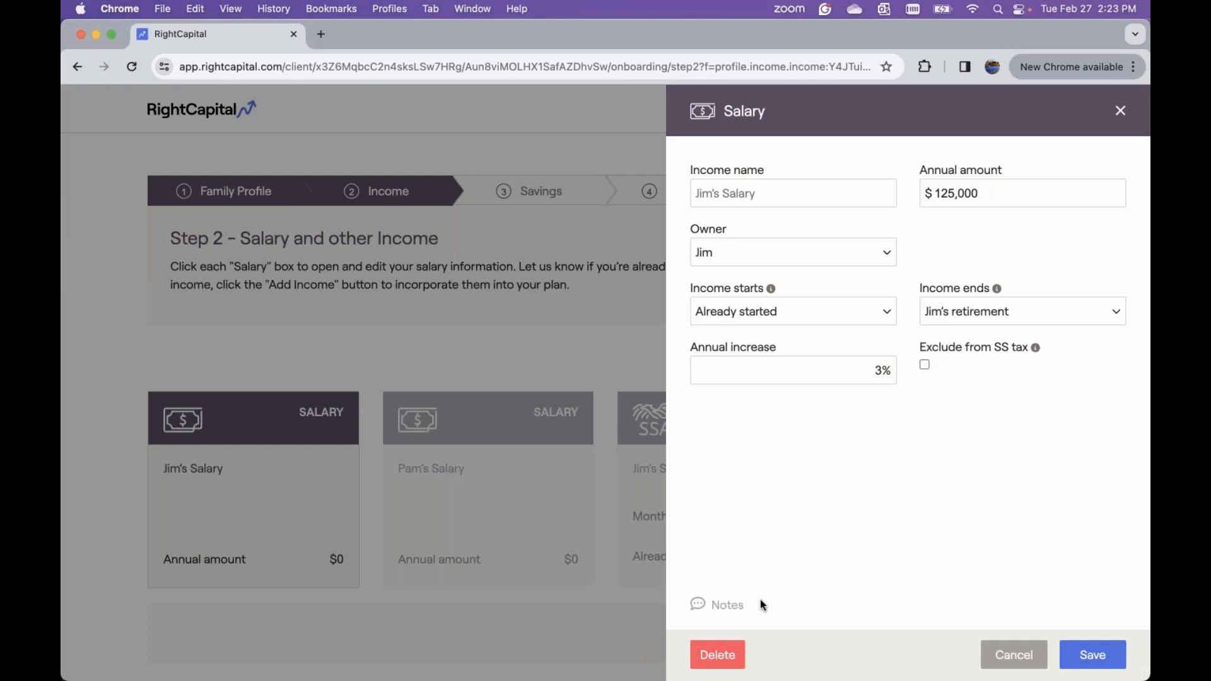
Step: Add a client-shared note to the salary reading "We know we are shifting careers in 5 years, we can revisit then"
{"action": "left_click", "coordinate": [704, 611]}
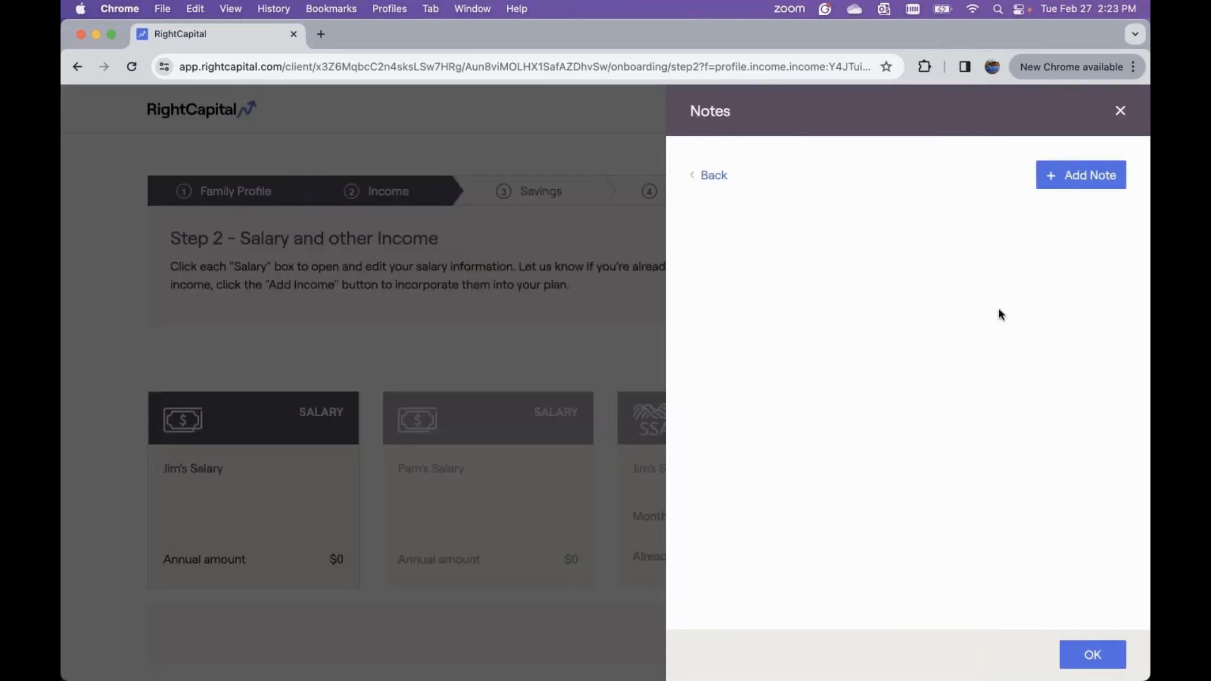
{"action": "left_click", "coordinate": [1066, 187]}
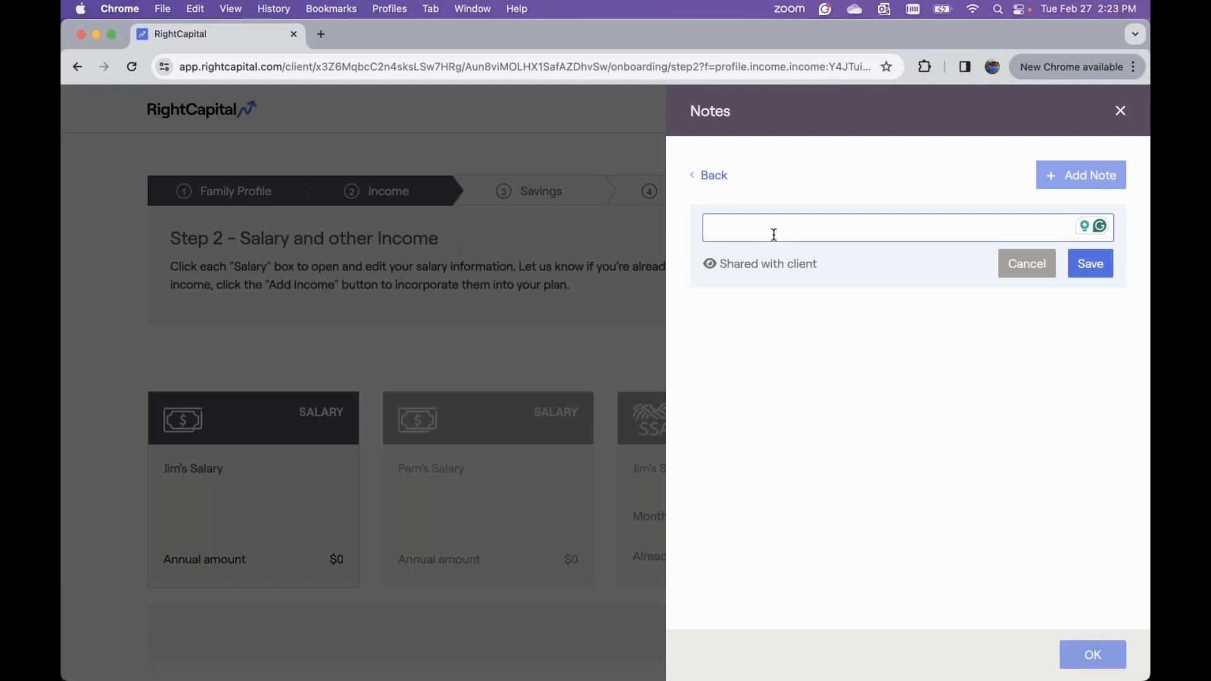
{"action": "type", "text": "We kn"}
{"action": "key", "text": "BackSpace"}
{"action": "type", "text": "now we are shifting careers in"}
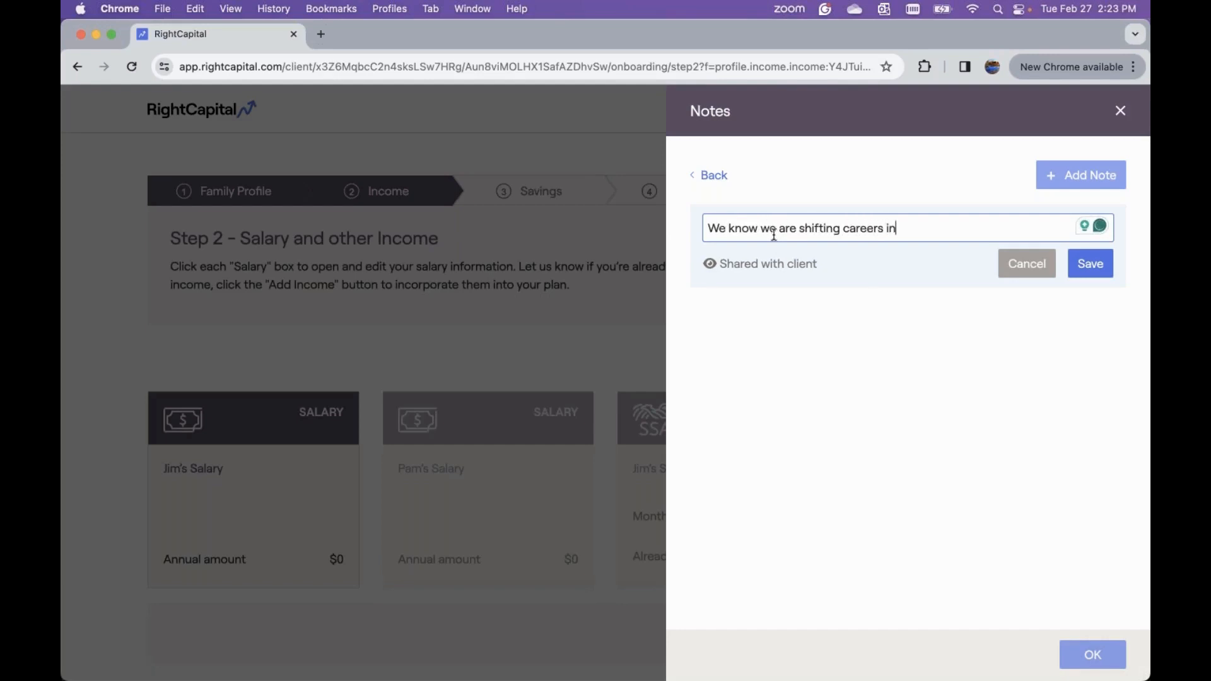
{"action": "type", "text": " 5 years, we ca"}
{"action": "key", "text": "BackSpace"}
{"action": "key", "text": "BackSpace"}
{"action": "type", "text": "ars, we can revisit then"}
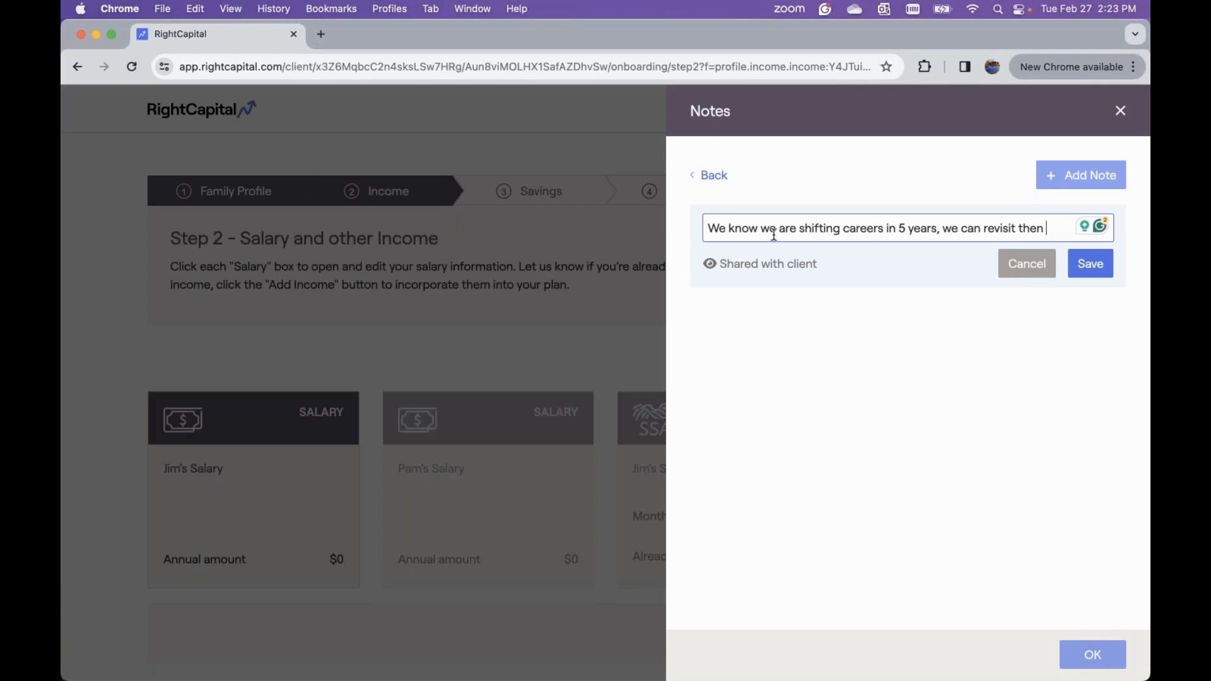
{"action": "left_click", "coordinate": [1091, 263]}
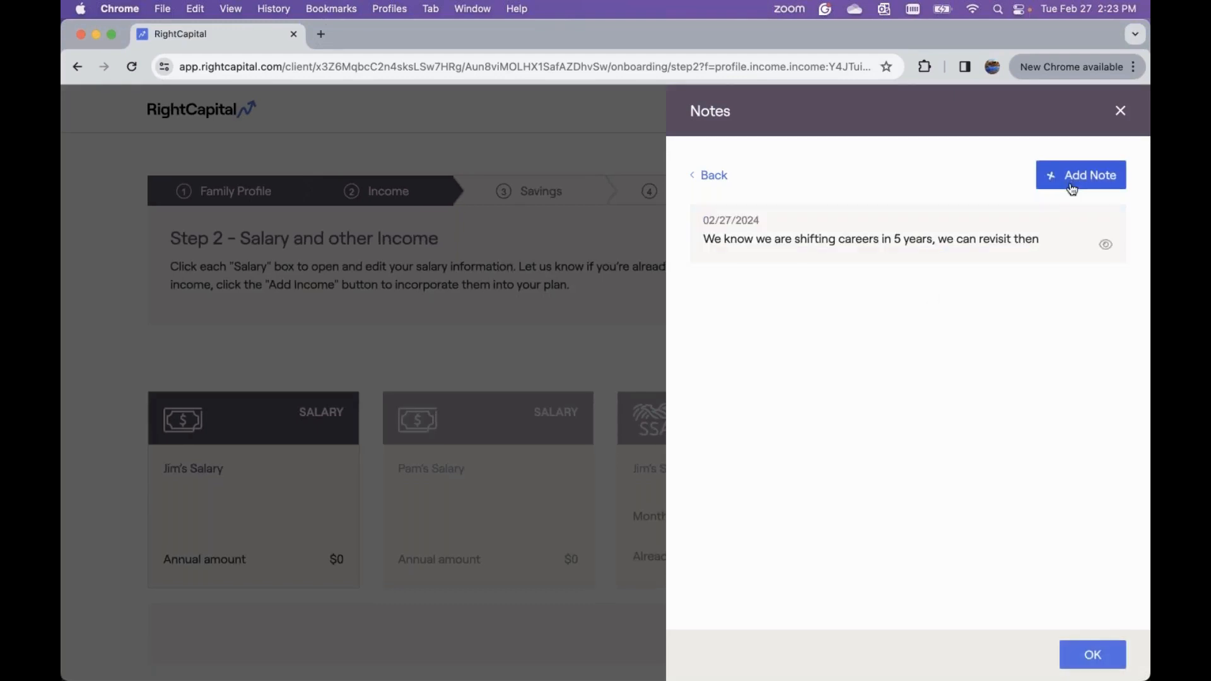
Step: Add an unshared note reading "Let's review this tomorrow to ensure accuracy" and save the client's salary
{"action": "left_click", "coordinate": [1081, 175]}
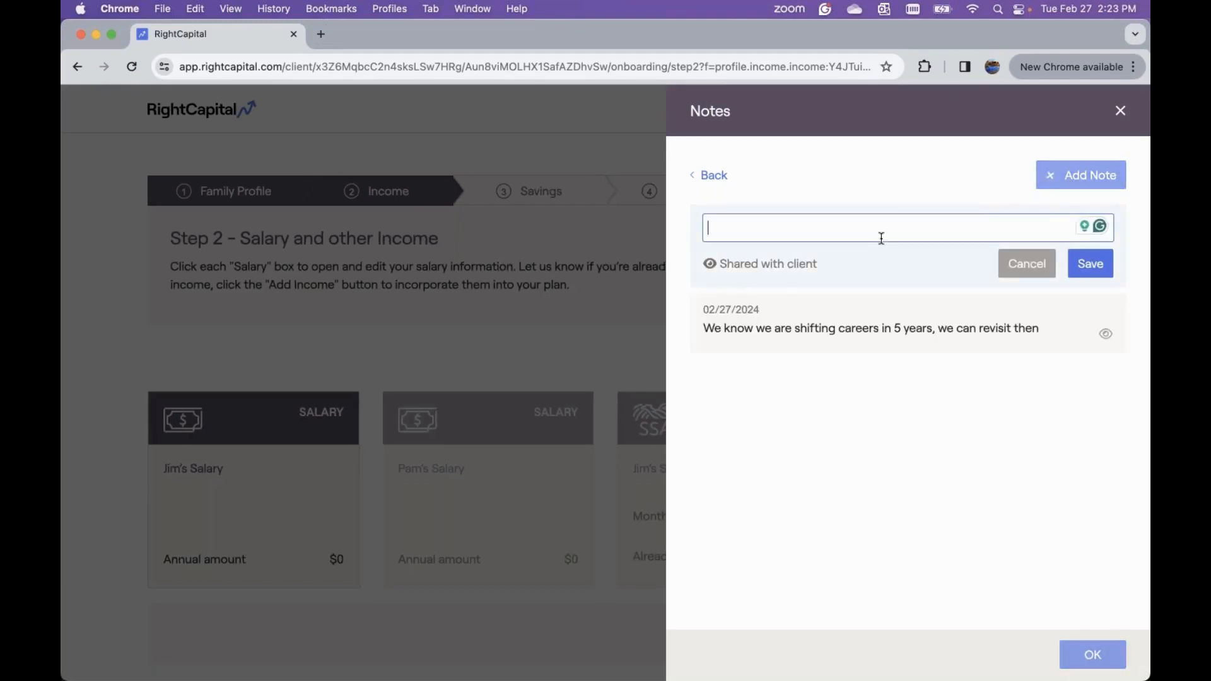
{"action": "left_click", "coordinate": [747, 267]}
{"action": "left_click", "coordinate": [768, 228]}
{"action": "type", "text": "Let's"}
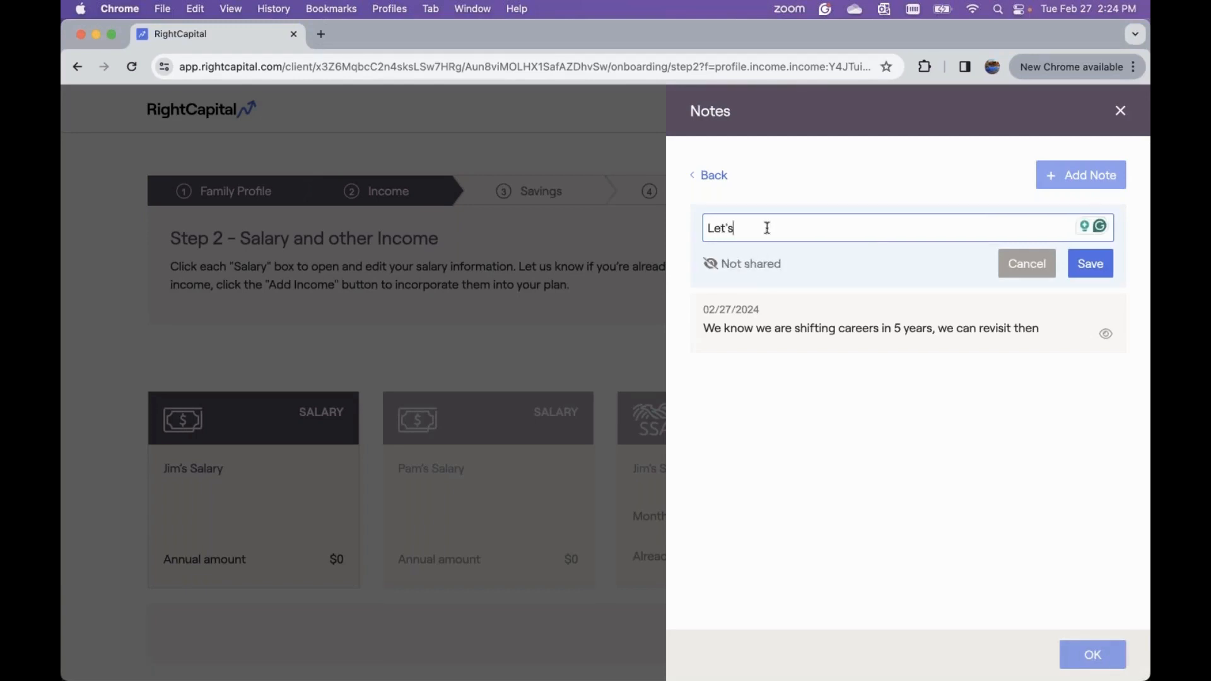
{"action": "type", "text": " review this tomorrow to ensure accuracy"}
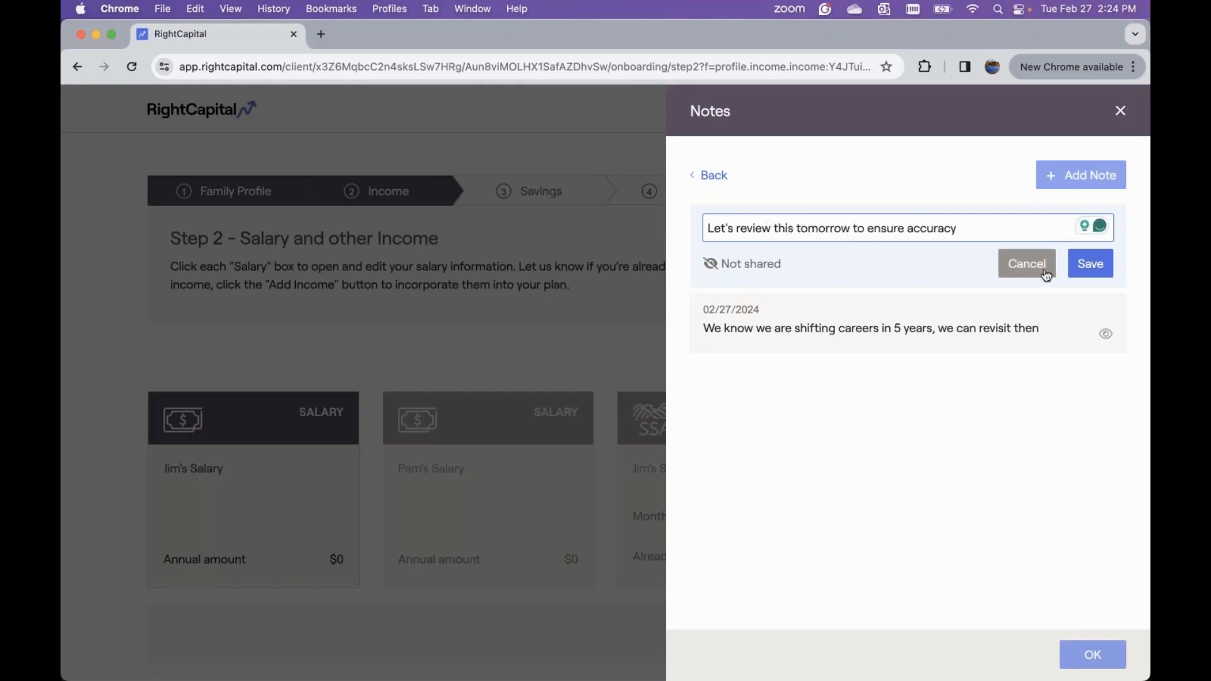
{"action": "left_click", "coordinate": [1095, 273]}
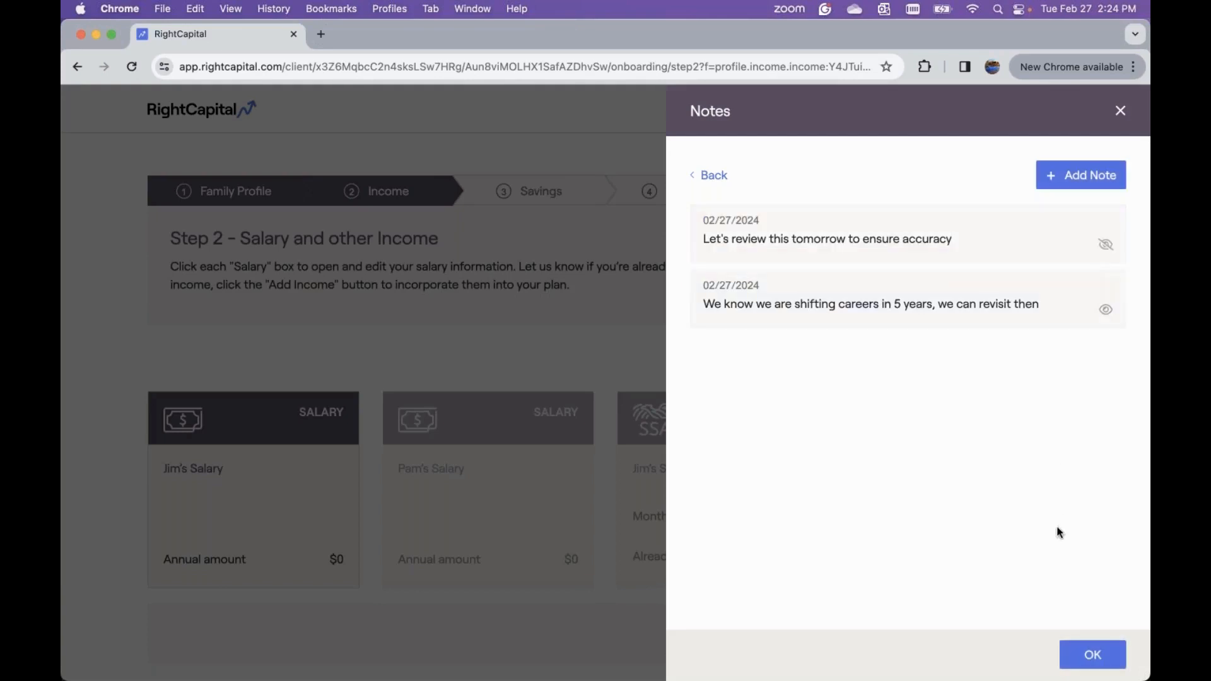
{"action": "left_click", "coordinate": [1071, 658]}
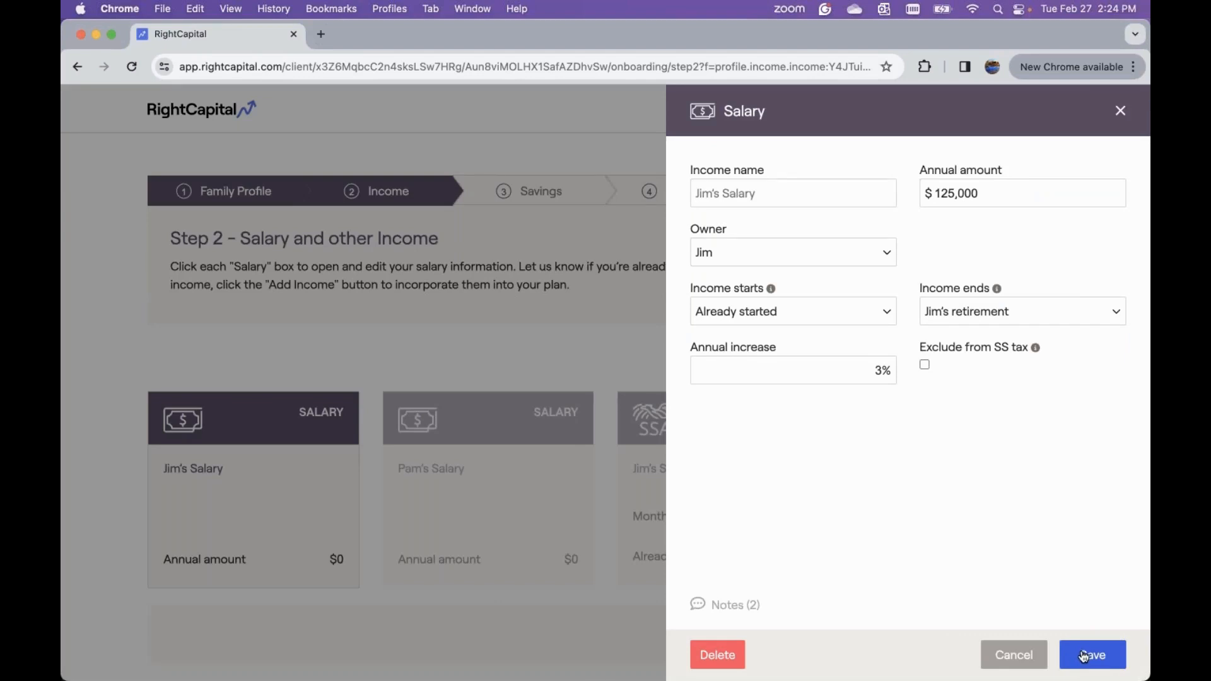
{"action": "left_click", "coordinate": [1083, 657]}
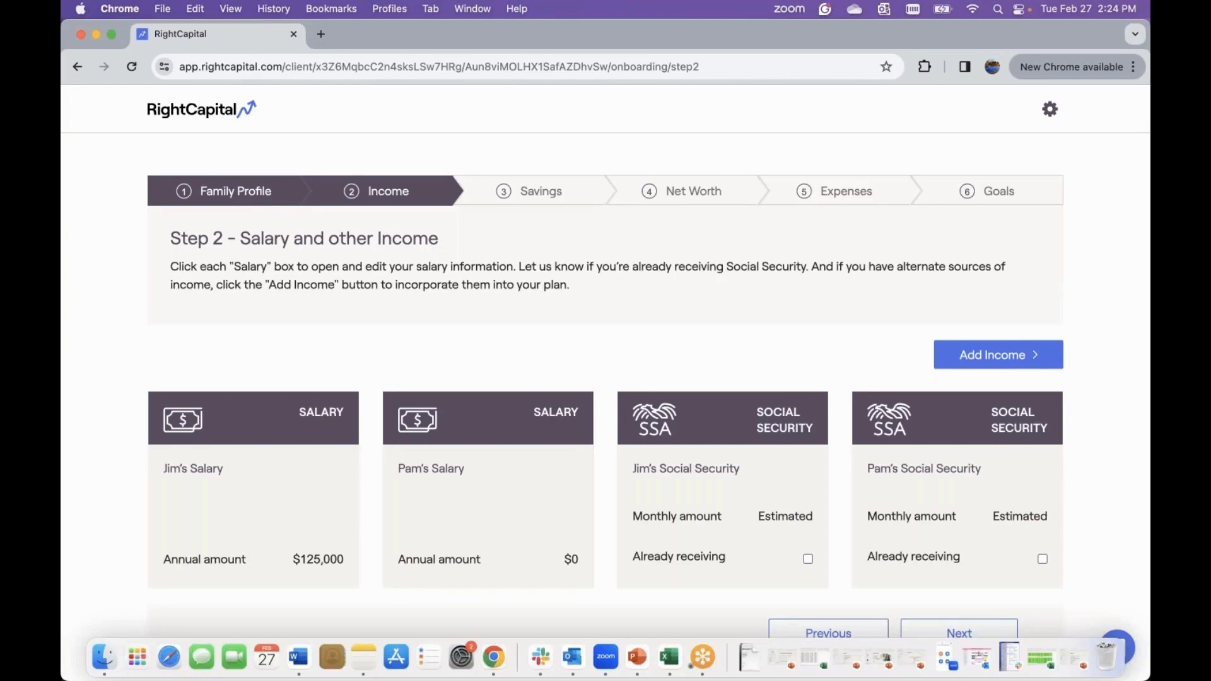
Step: Set the co-client's annual salary to $150,000, name the income with the co-client's first name plus "CPA Salary", and save it
{"action": "left_click", "coordinate": [489, 481]}
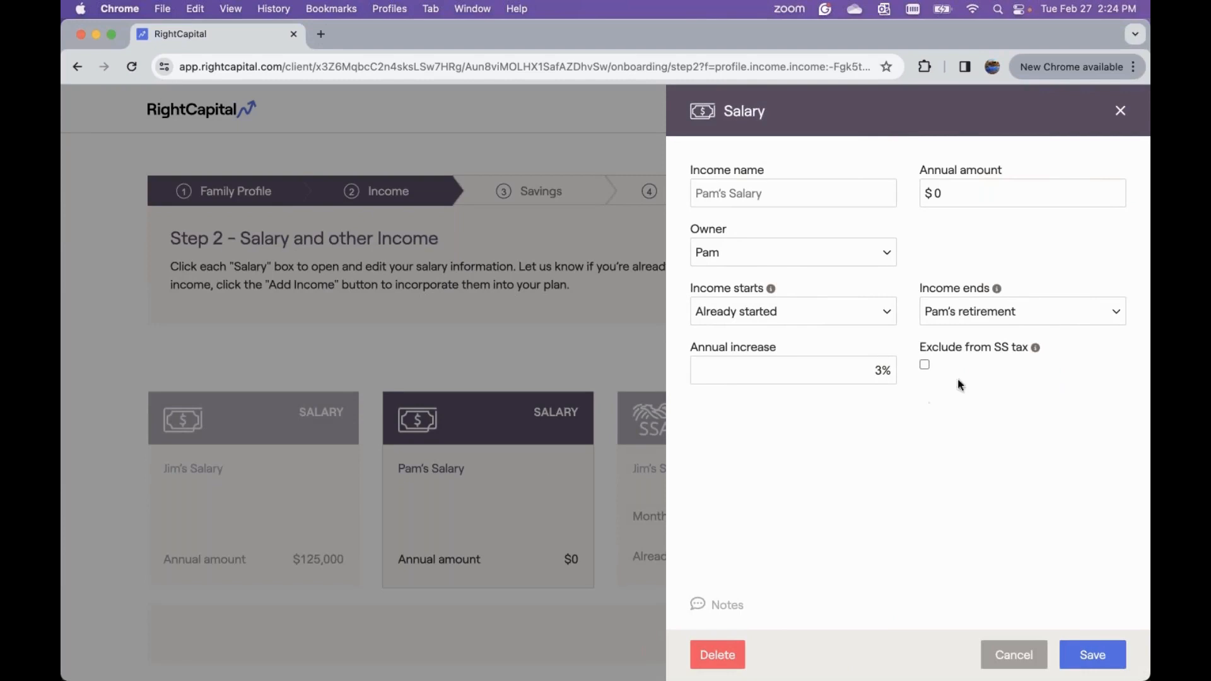
{"action": "left_click", "coordinate": [973, 198]}
{"action": "key", "text": "BackSpace"}
{"action": "type", "text": "150,00"}
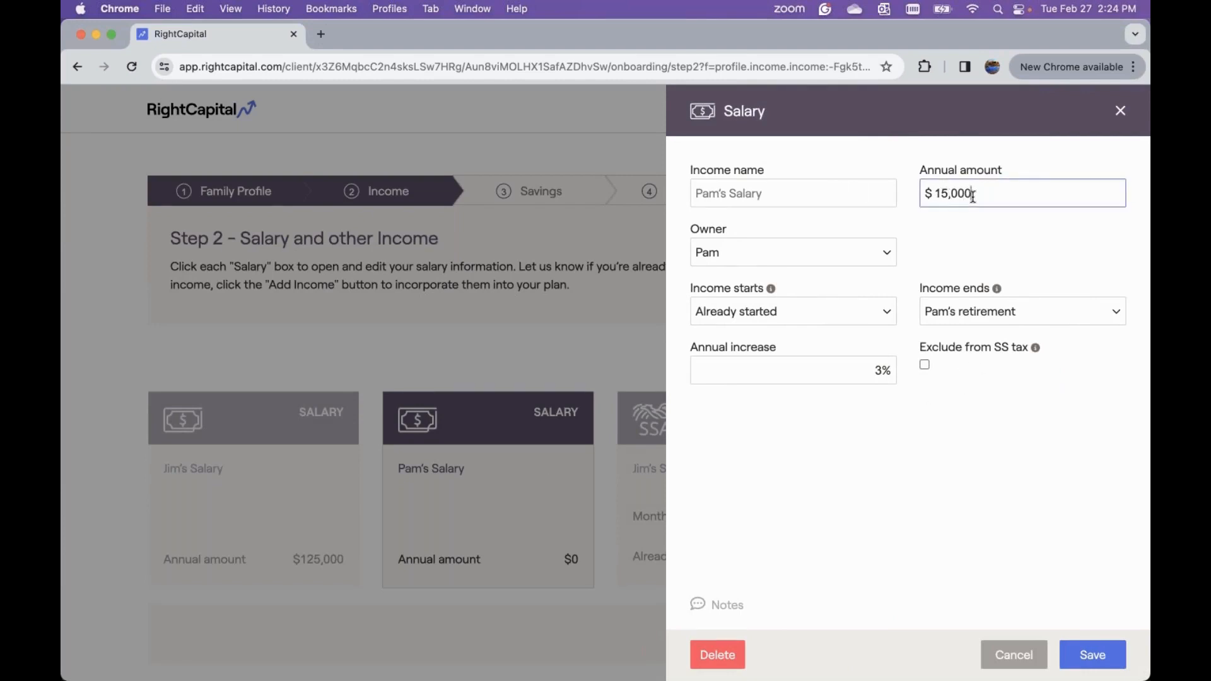
{"action": "type", "text": "0"}
{"action": "left_click", "coordinate": [791, 194]}
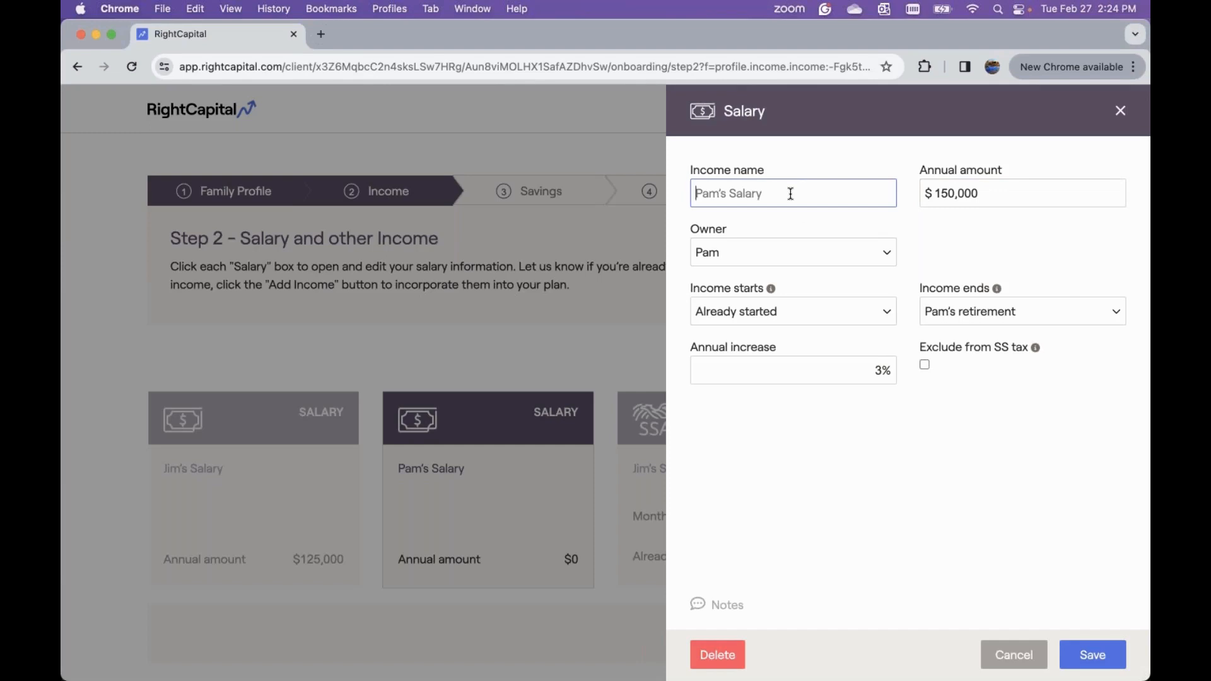
{"action": "type", "text": "Pam CPA Salary"}
{"action": "left_click", "coordinate": [1089, 663]}
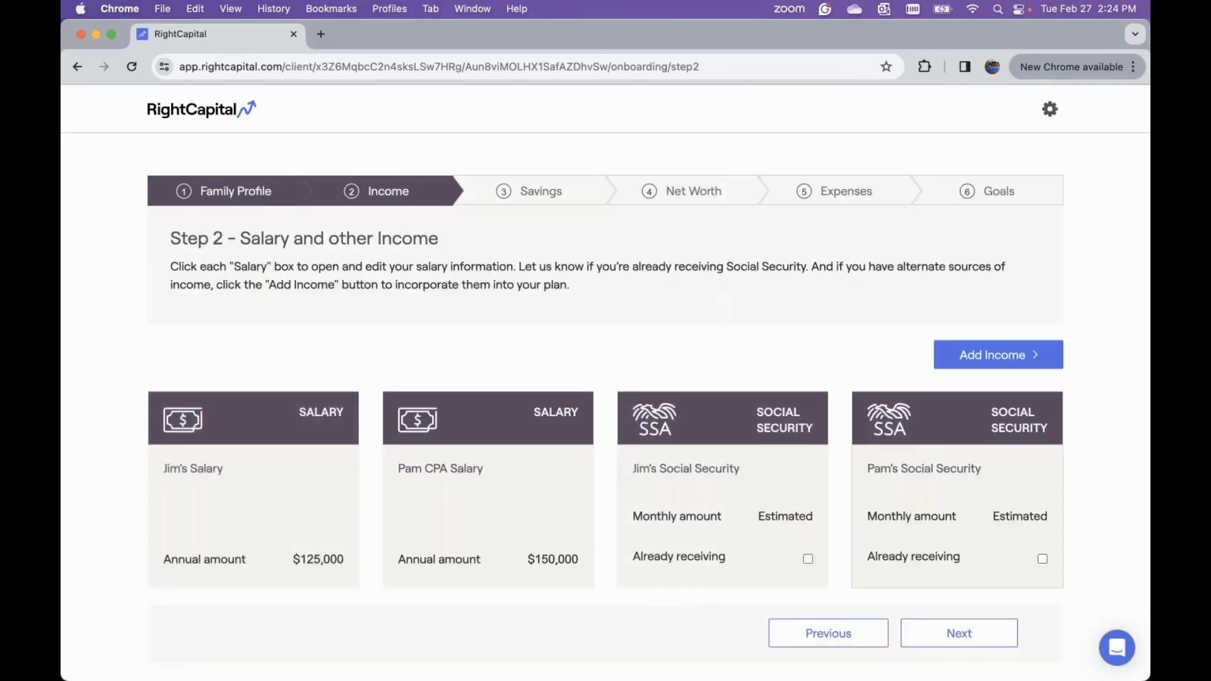
Step: Open the client's Social Security income and examine the monthly amount entry offered for benefits already being received
{"action": "scroll", "coordinate": [832, 339], "scroll_direction": "down", "scroll_amount": 1}
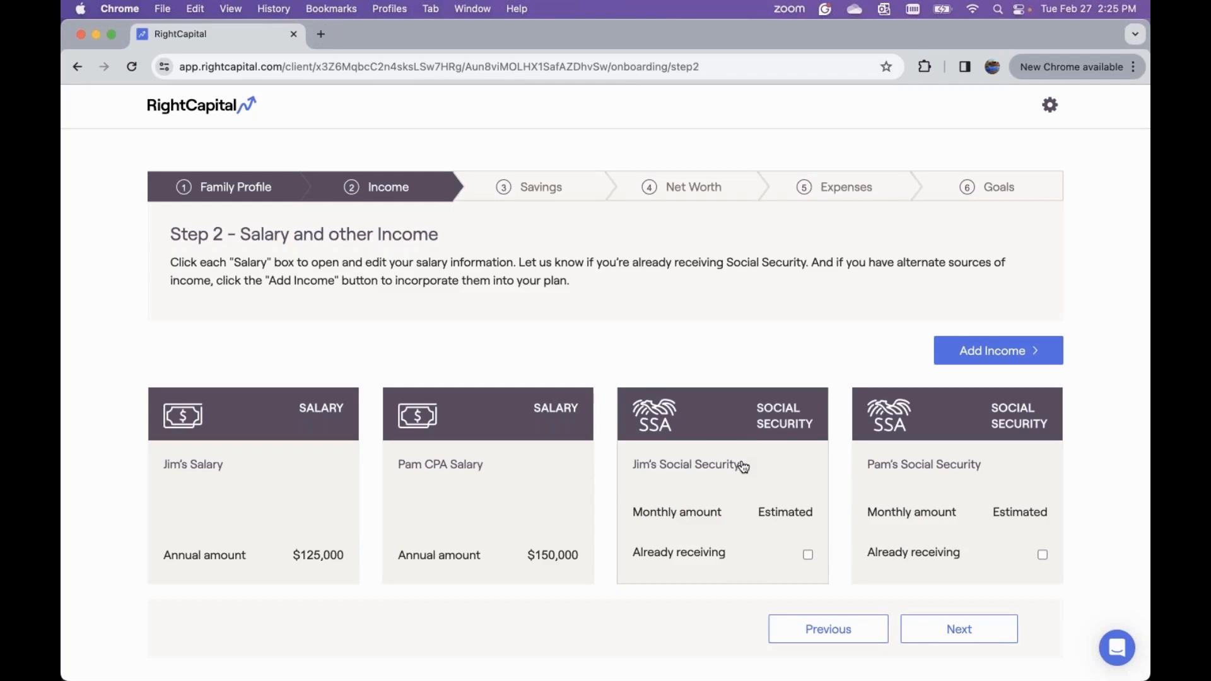
{"action": "left_click", "coordinate": [743, 467]}
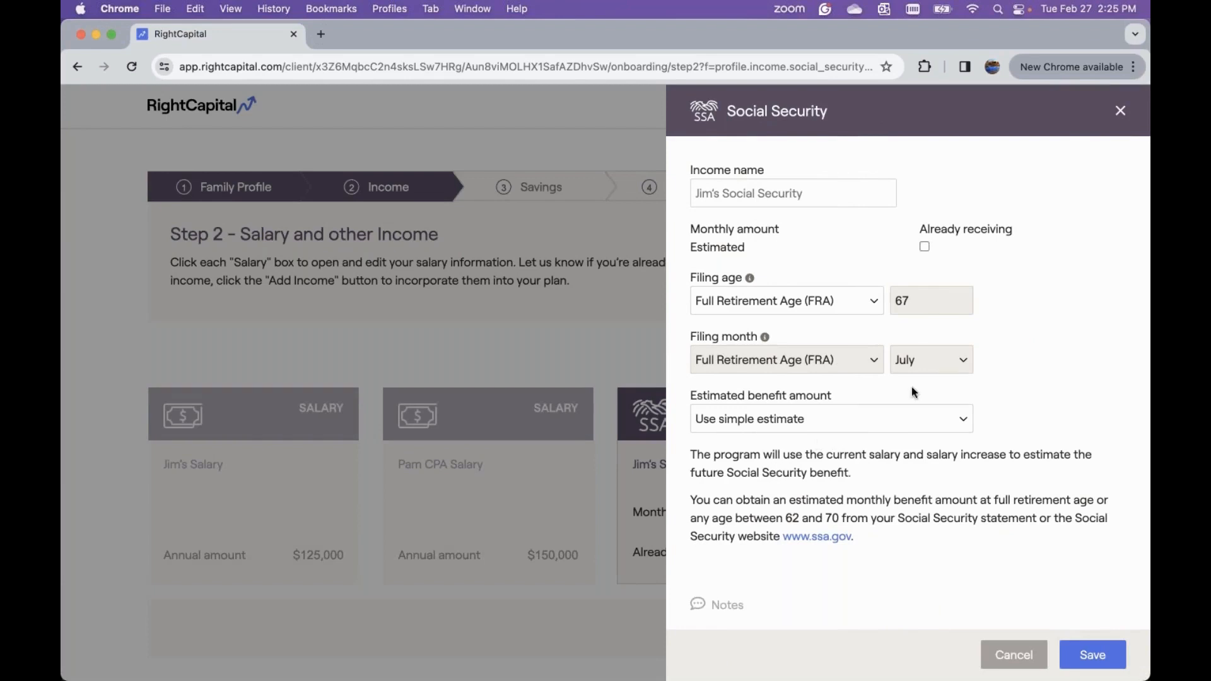
{"action": "left_click", "coordinate": [925, 247]}
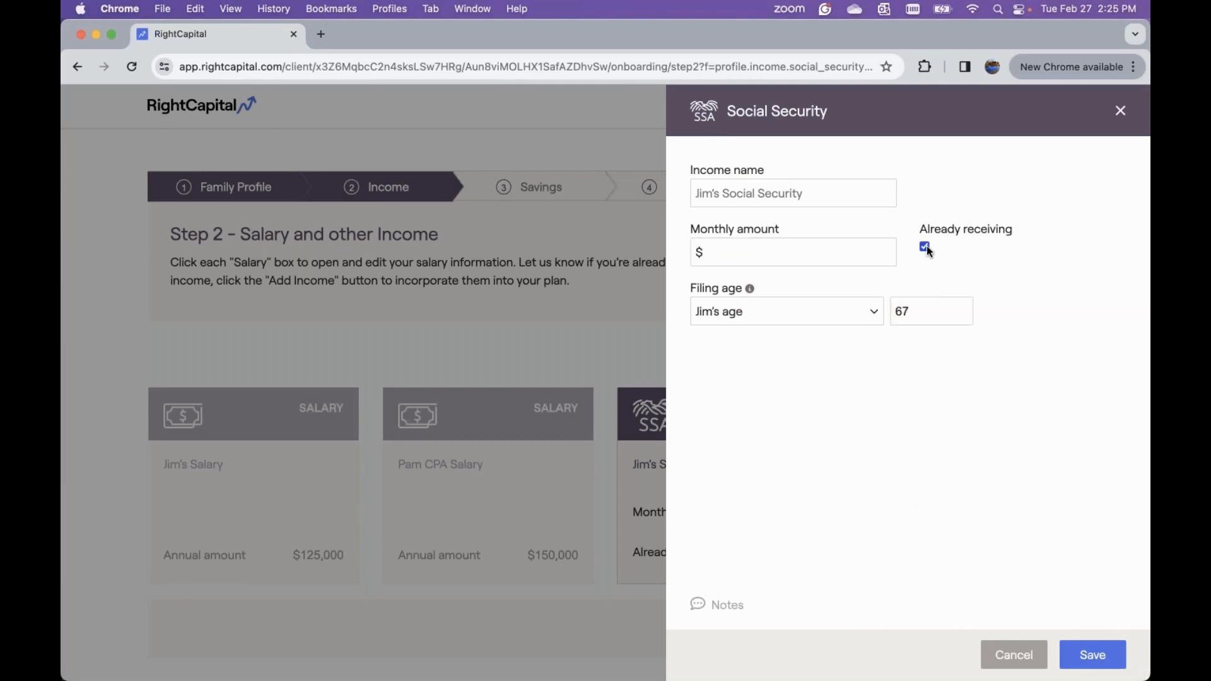
{"action": "left_click", "coordinate": [844, 256]}
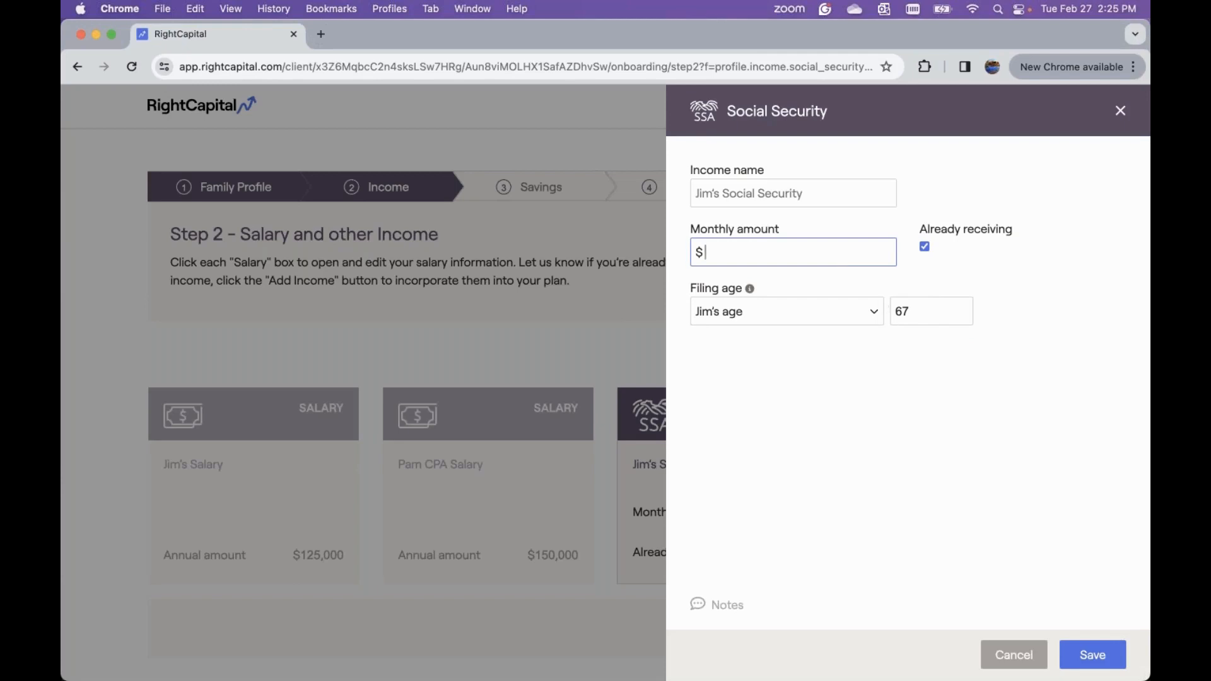
{"action": "left_click", "coordinate": [925, 247]}
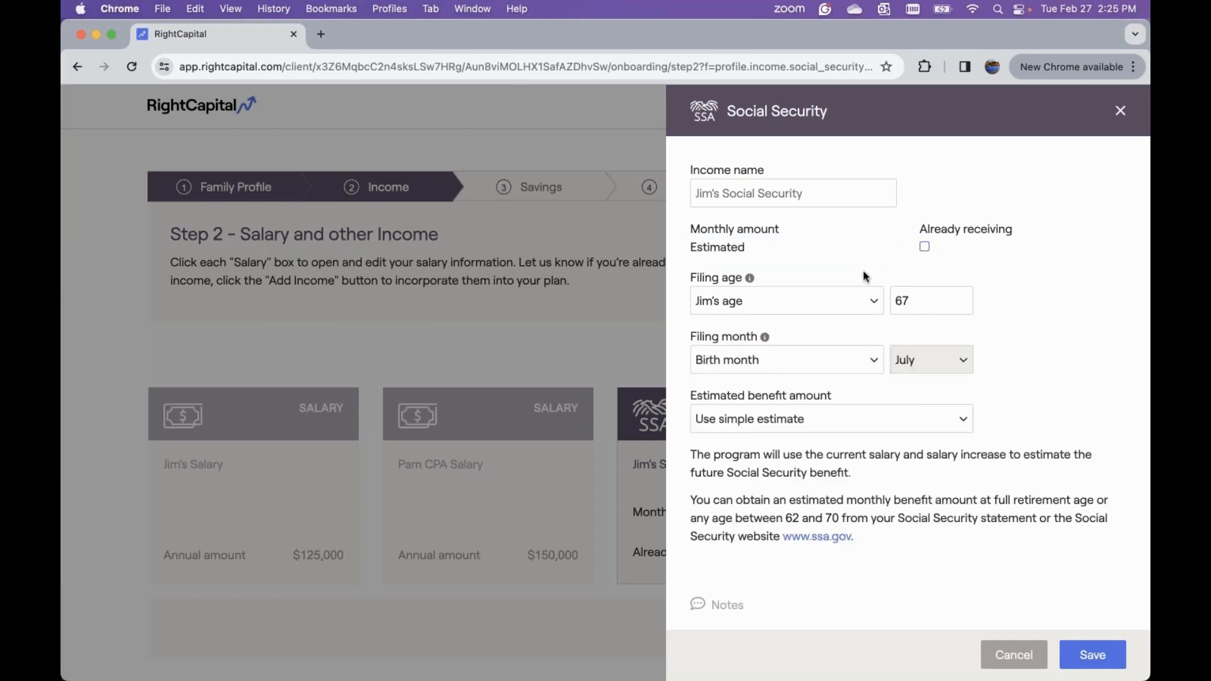
Step: Set the client's Social Security filing age to age 70, with the birth month as filing month
{"action": "left_click", "coordinate": [812, 303]}
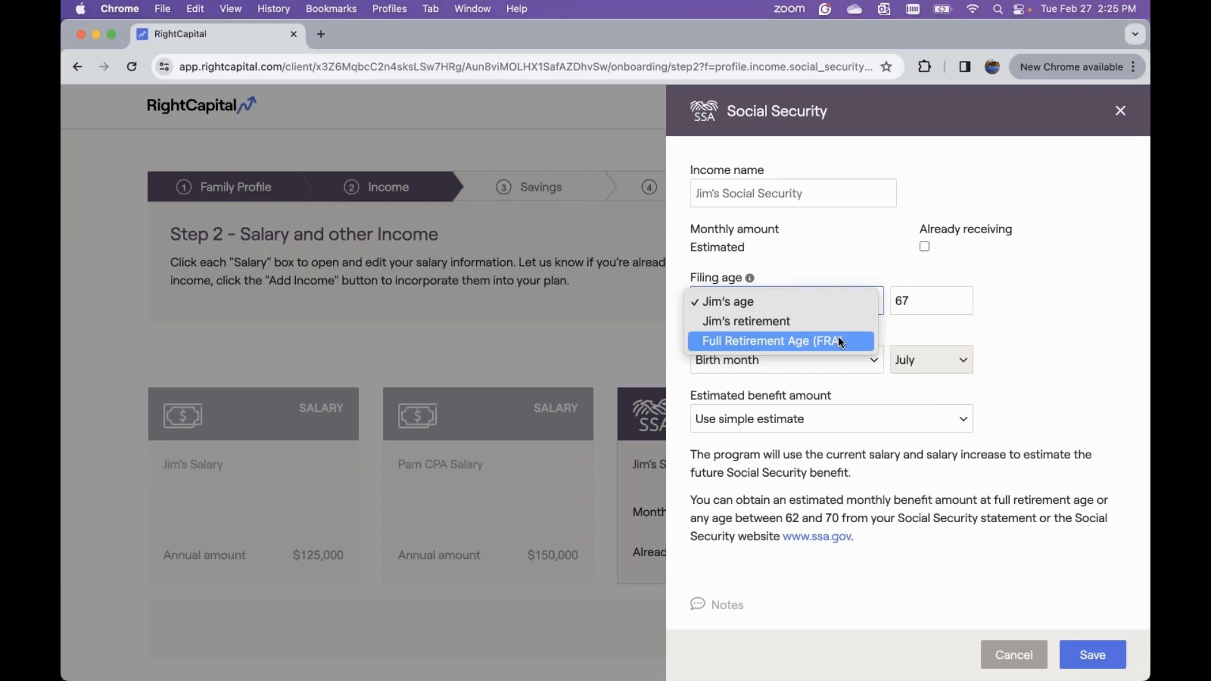
{"action": "left_click", "coordinate": [927, 302]}
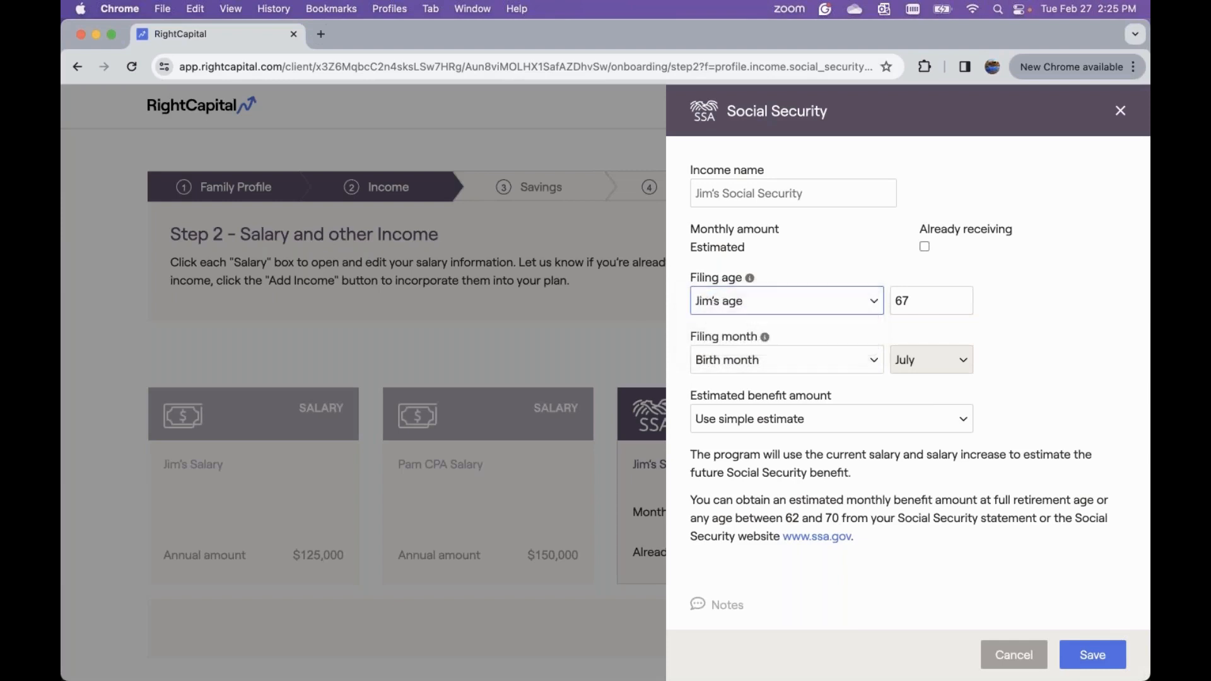
{"action": "double_click", "coordinate": [927, 301]}
{"action": "type", "text": "70"}
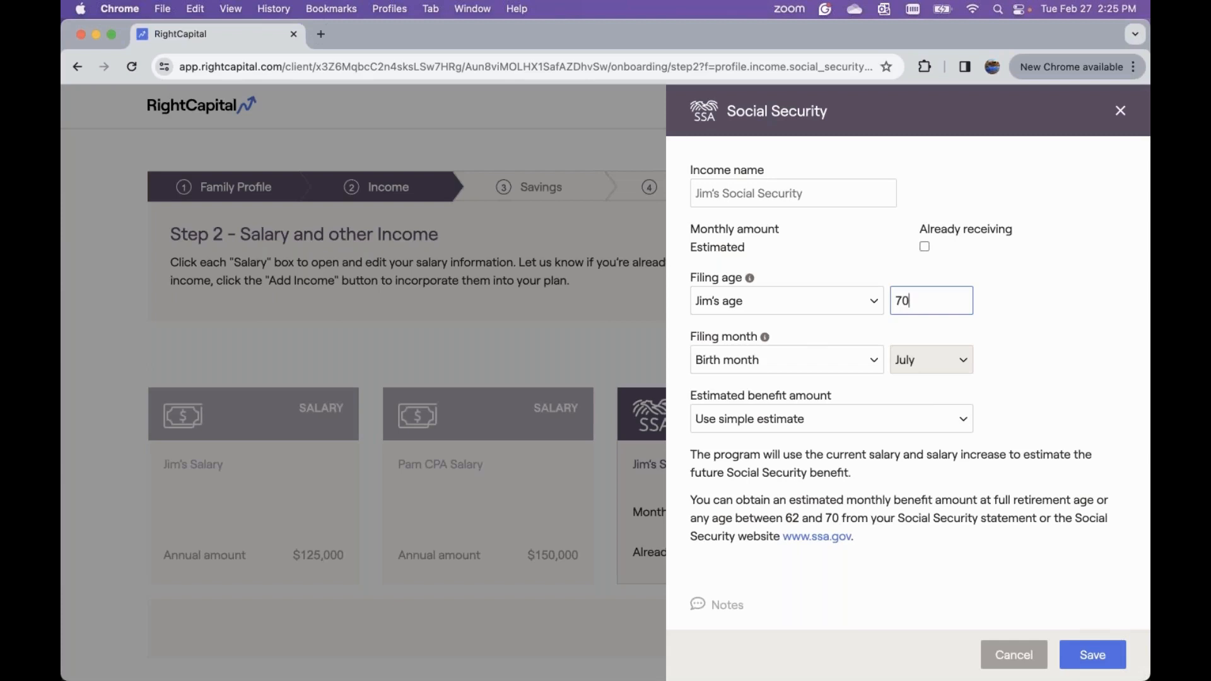
{"action": "left_click", "coordinate": [787, 355]}
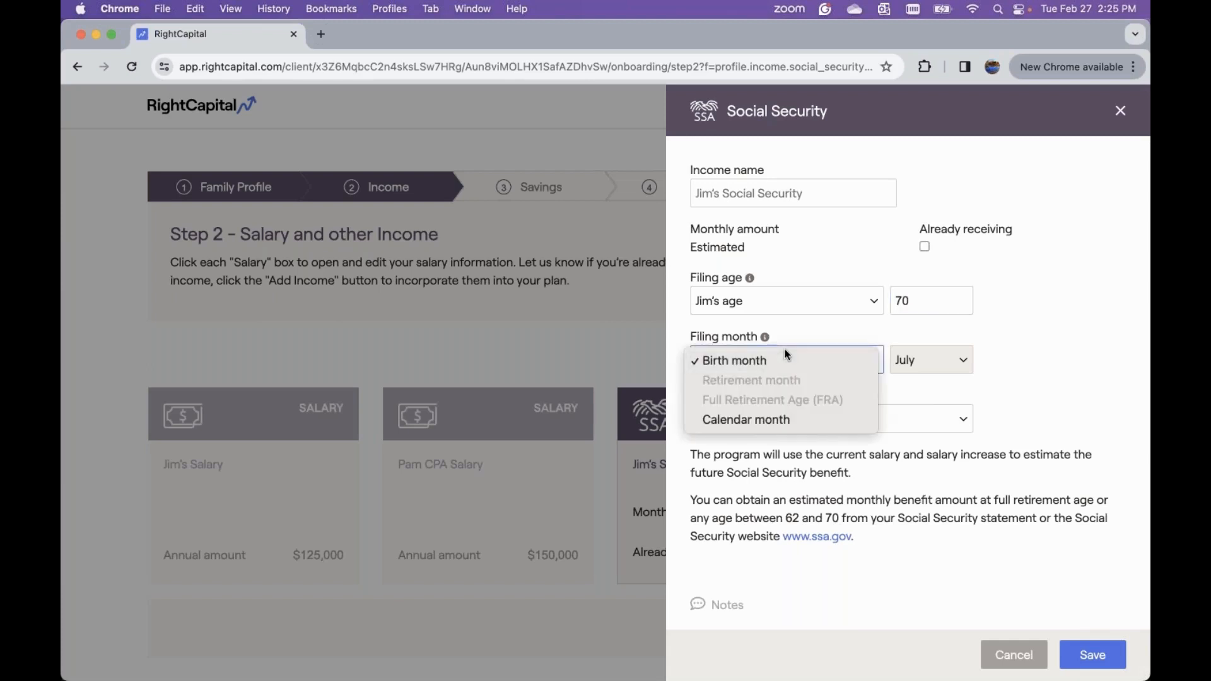
{"action": "left_click", "coordinate": [837, 326]}
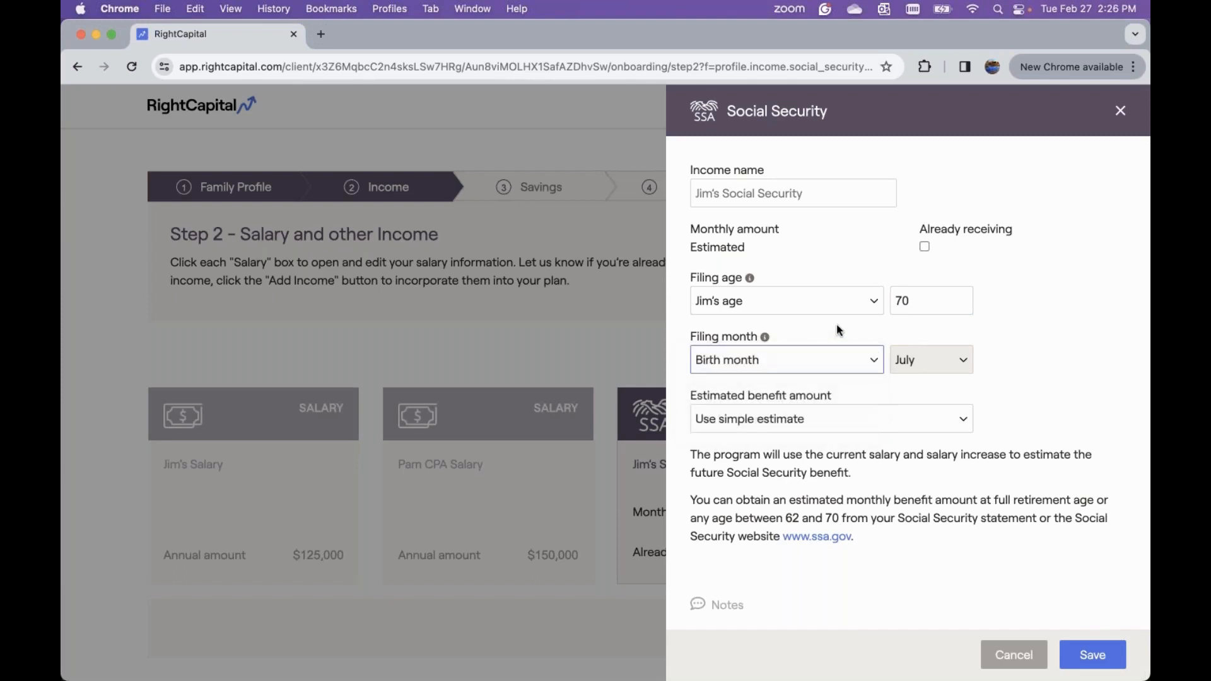
Step: Base the client's estimated benefit amount on the SS statement value, with Age 62 as the start age from the statement
{"action": "left_click", "coordinate": [884, 423]}
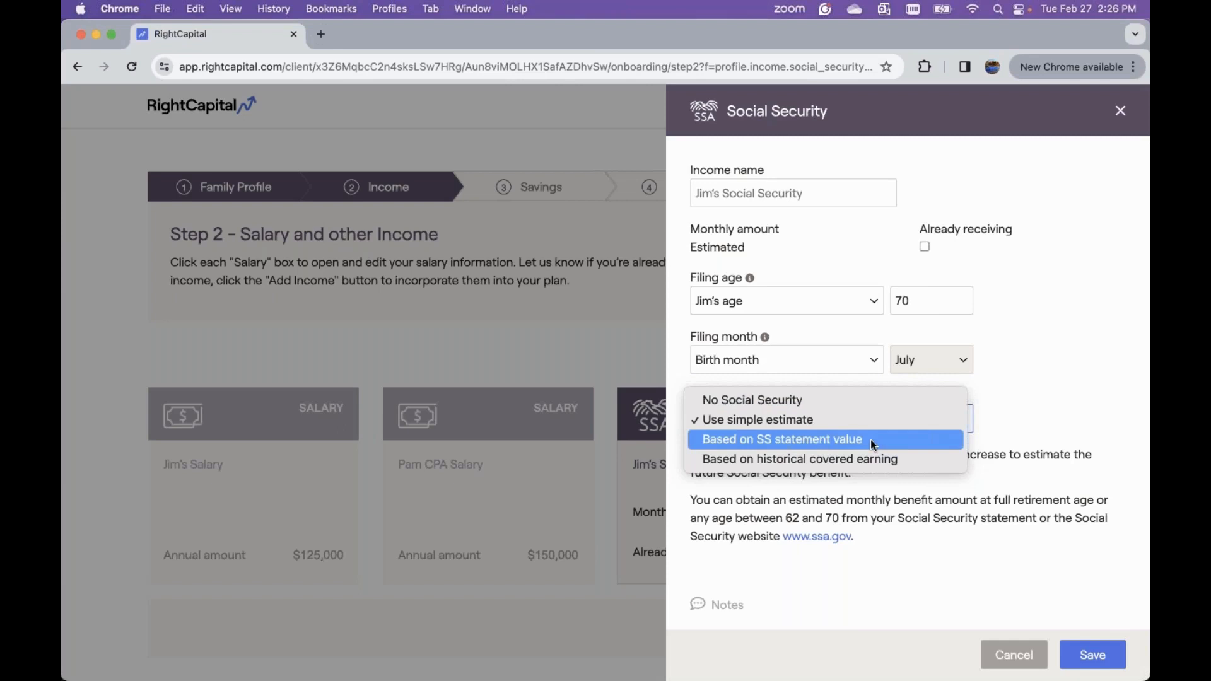
{"action": "left_click", "coordinate": [874, 444]}
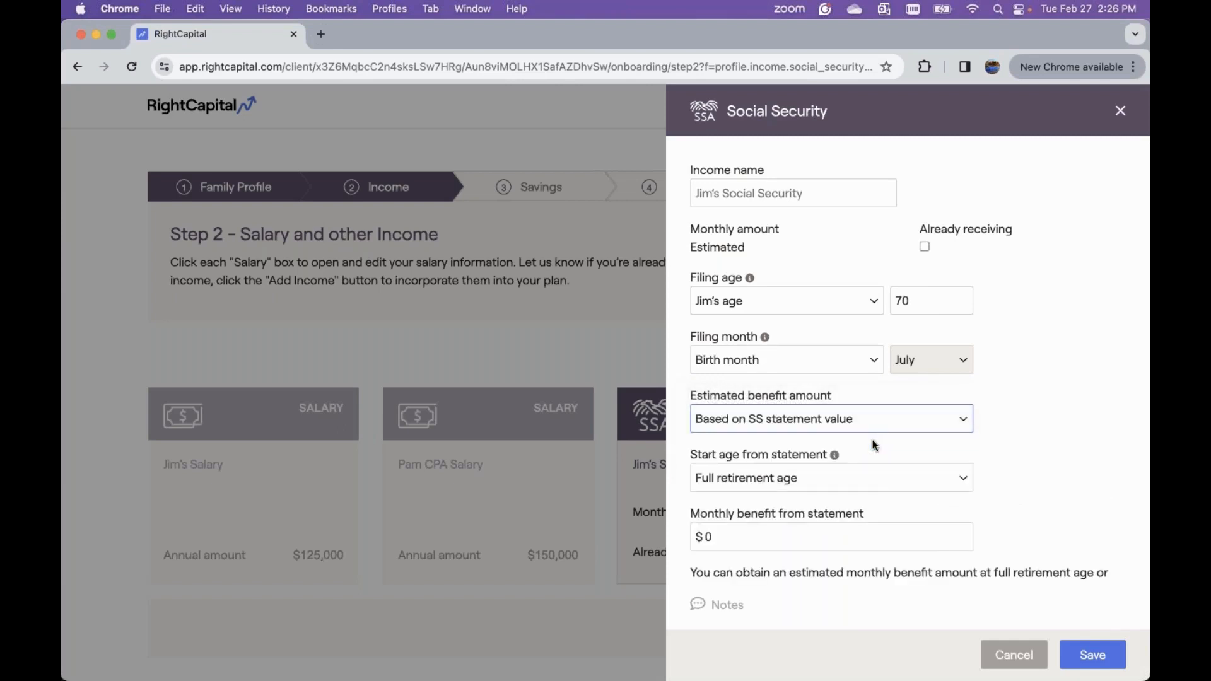
{"action": "scroll", "coordinate": [873, 440], "scroll_direction": "down", "scroll_amount": 2}
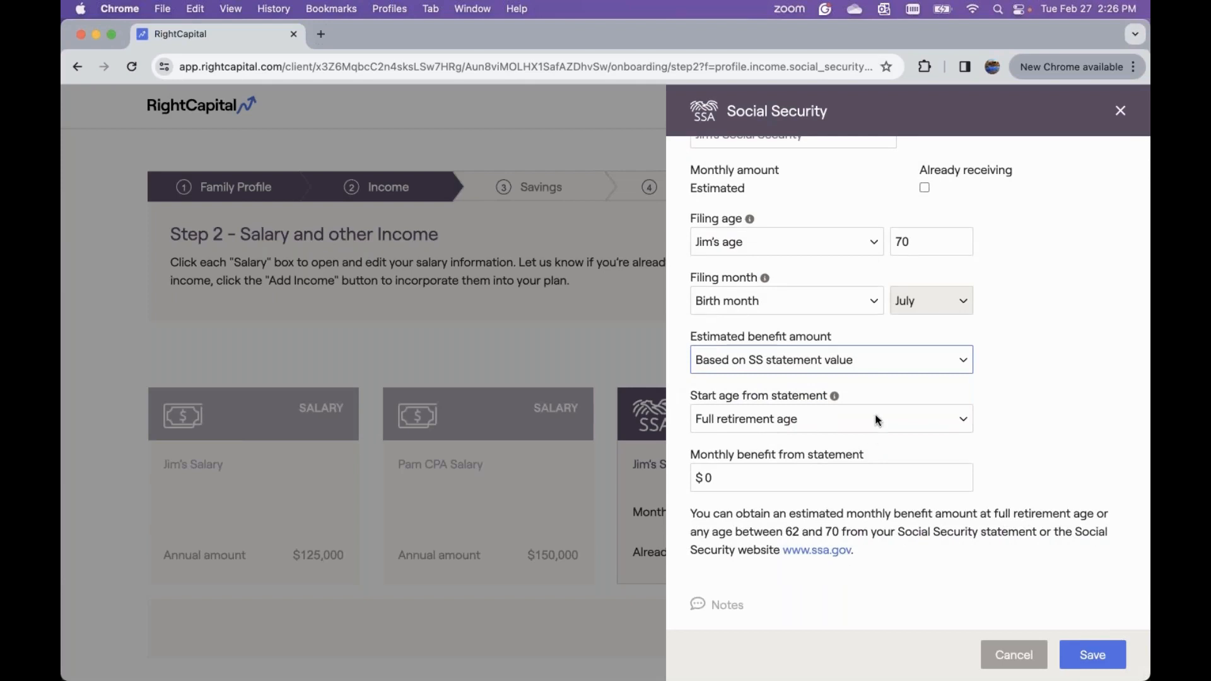
{"action": "left_click", "coordinate": [878, 420]}
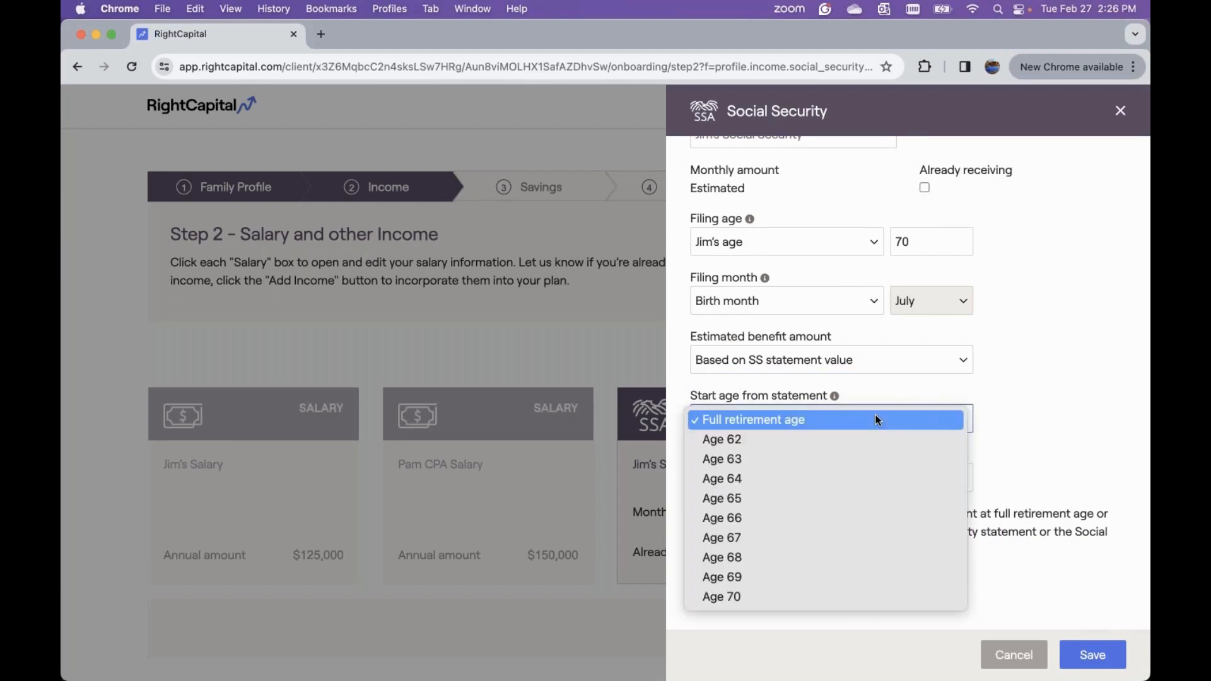
{"action": "left_click", "coordinate": [877, 439]}
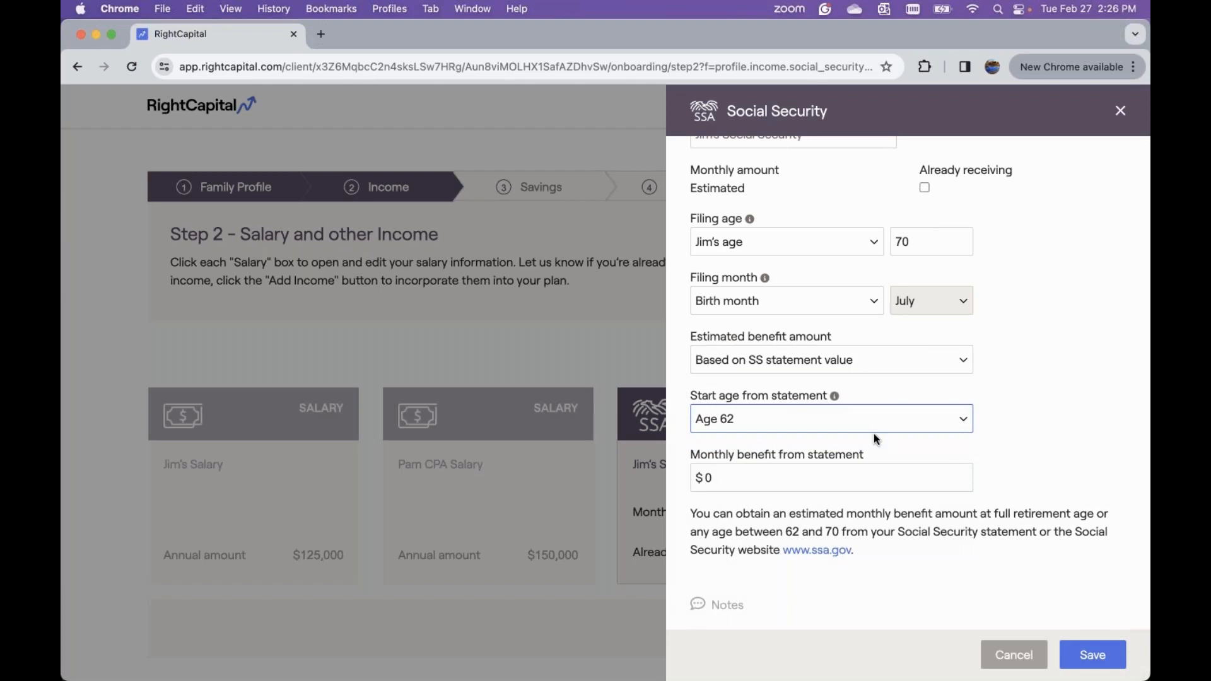
Step: Set the client's monthly benefit from the statement to $1,200 and save the Social Security income
{"action": "left_click", "coordinate": [844, 481]}
{"action": "key", "text": "BackSpace"}
{"action": "type", "text": "1200"}
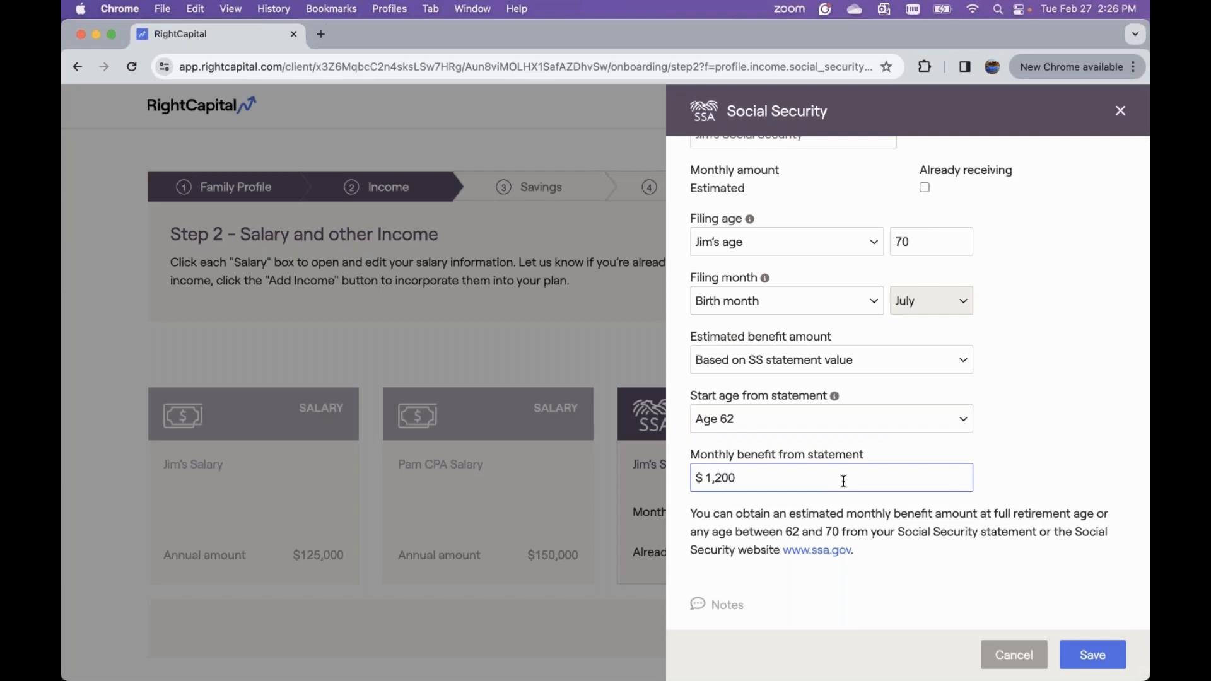
{"action": "type", "text": "0"}
{"action": "key", "text": "BackSpace"}
{"action": "mouse_move", "coordinate": [776, 392]}
{"action": "left_click", "coordinate": [990, 423]}
{"action": "scroll", "coordinate": [991, 426], "scroll_direction": "up", "scroll_amount": 1}
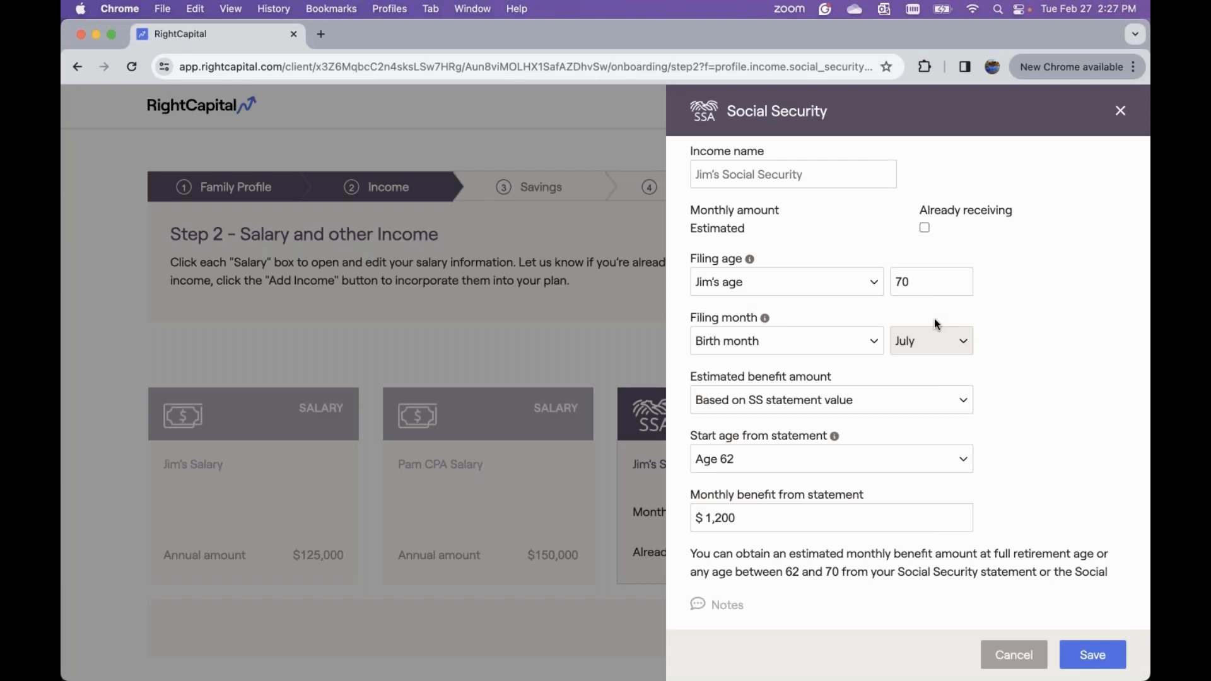
{"action": "scroll", "coordinate": [883, 341], "scroll_direction": "down", "scroll_amount": 2}
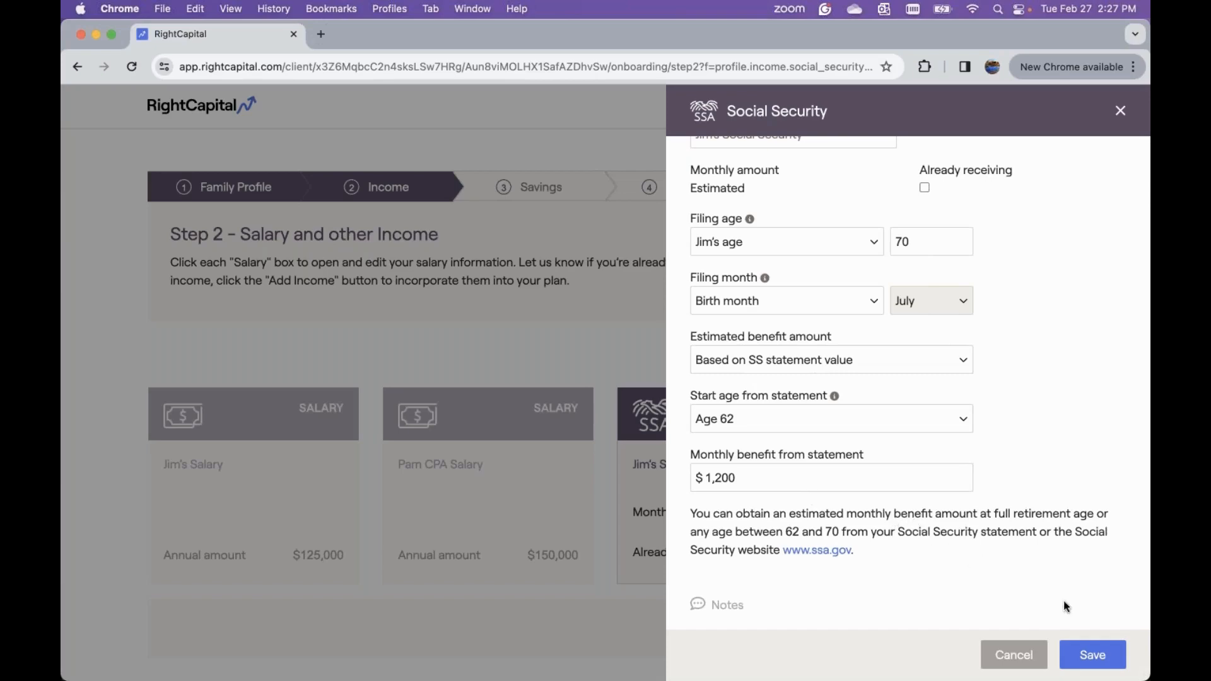
{"action": "left_click", "coordinate": [1080, 658]}
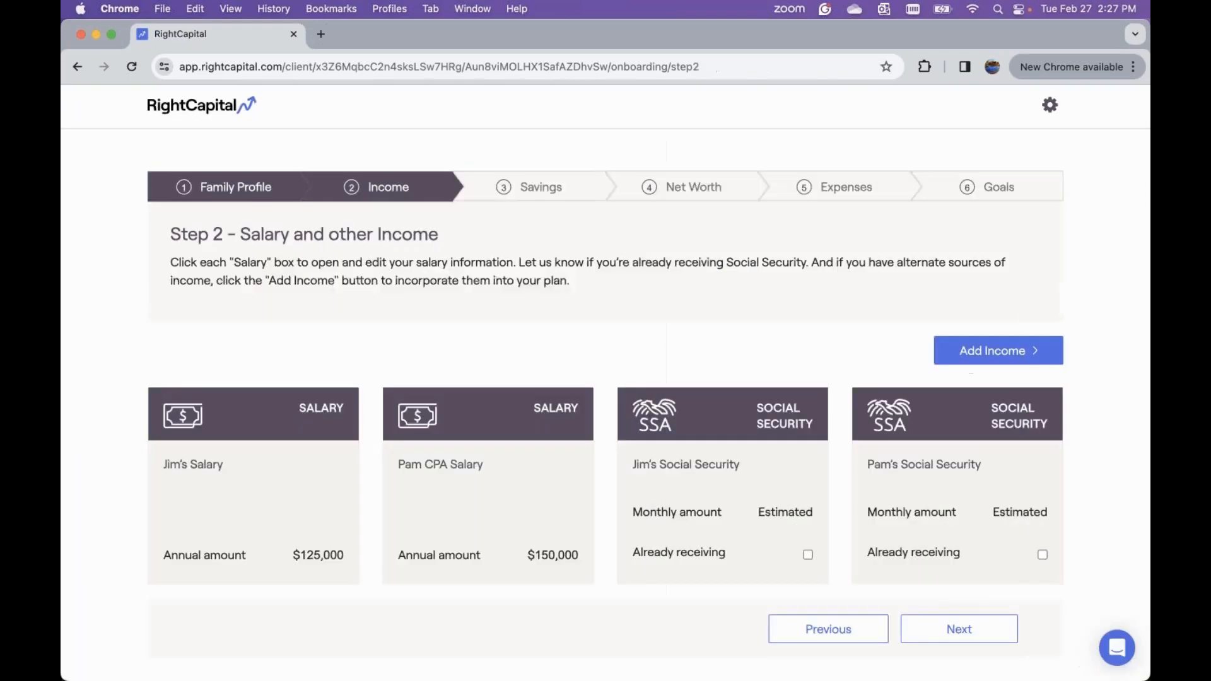
Step: Try basing the co-client's Social Security estimate on historical covered earning and look through the yearly covered earning entries
{"action": "left_click", "coordinate": [896, 504]}
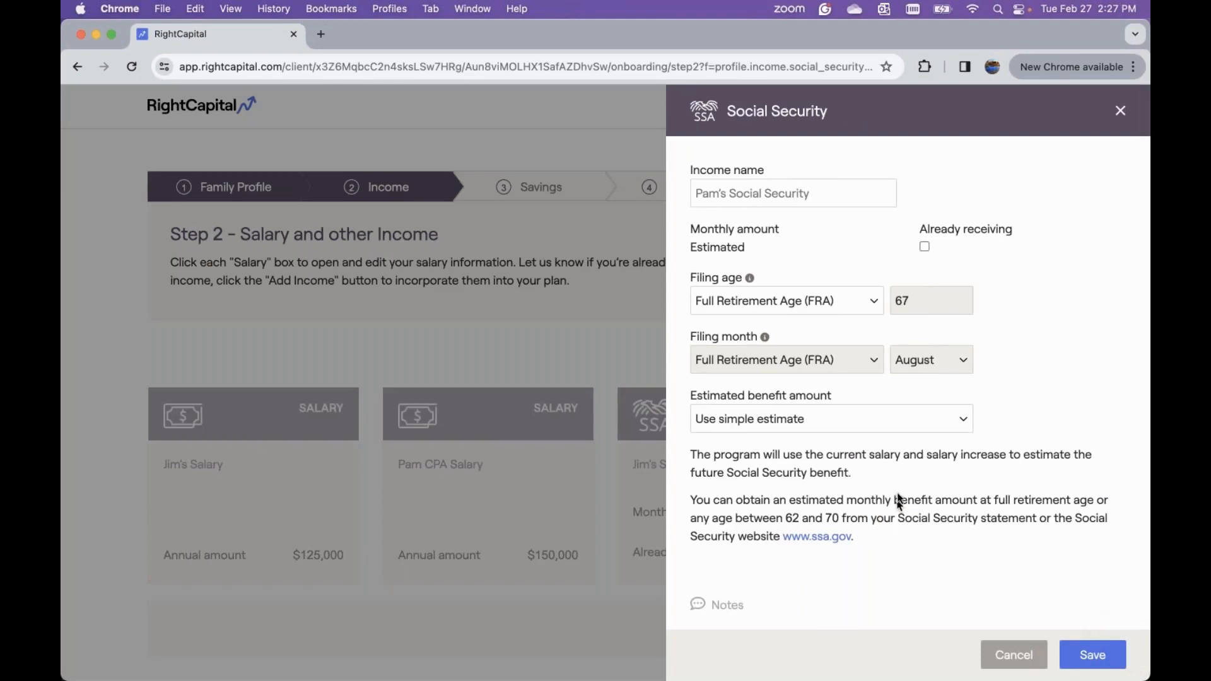
{"action": "mouse_move", "coordinate": [761, 324]}
{"action": "left_click", "coordinate": [914, 418]}
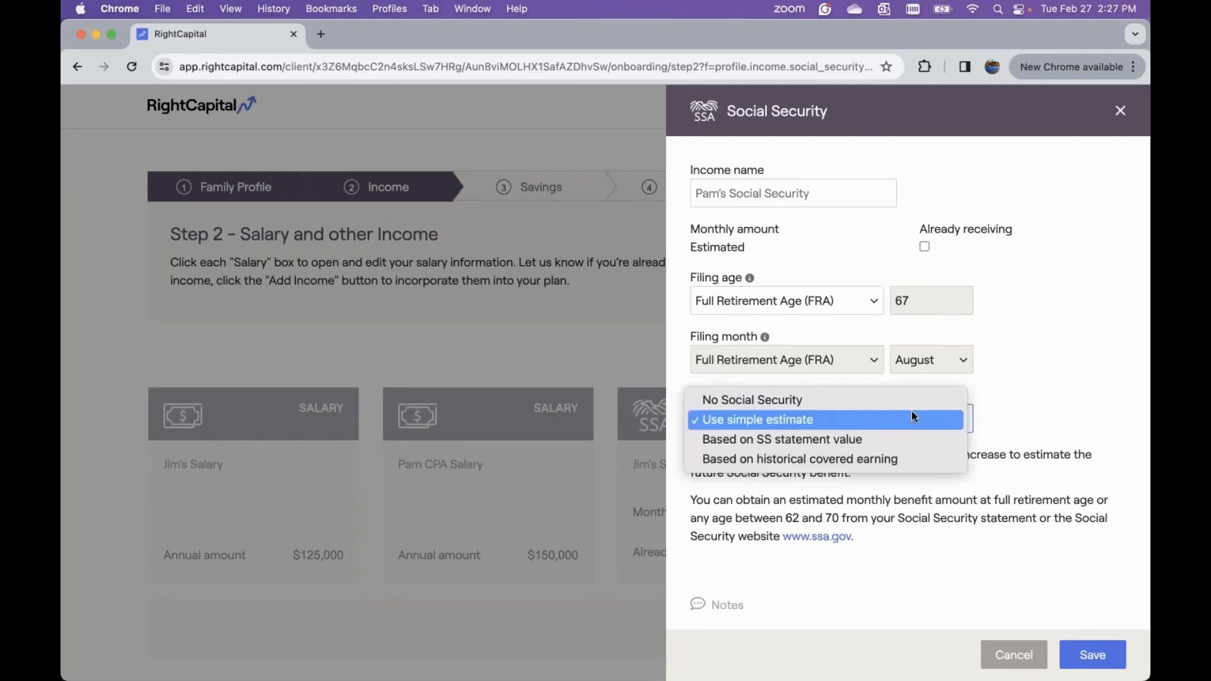
{"action": "left_click", "coordinate": [893, 455]}
{"action": "scroll", "coordinate": [893, 456], "scroll_direction": "down", "scroll_amount": 2}
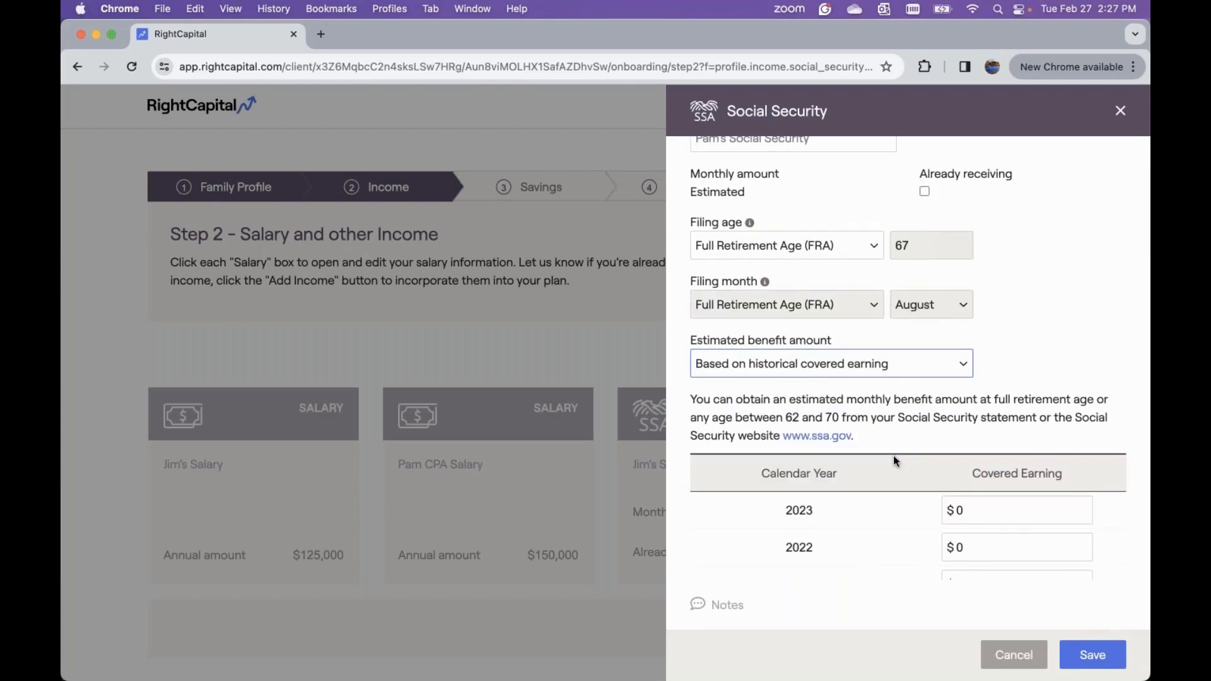
{"action": "scroll", "coordinate": [893, 456], "scroll_direction": "down", "scroll_amount": 5}
{"action": "scroll", "coordinate": [893, 455], "scroll_direction": "down", "scroll_amount": 4}
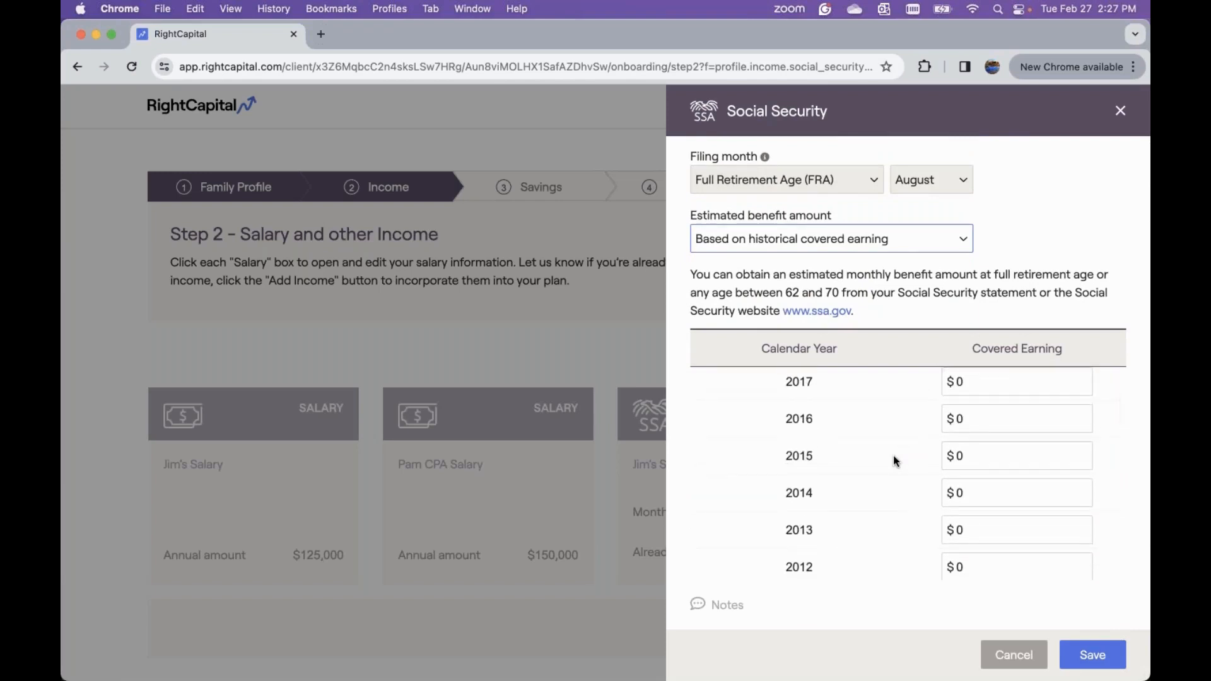
{"action": "scroll", "coordinate": [894, 455], "scroll_direction": "down", "scroll_amount": 1}
{"action": "scroll", "coordinate": [893, 456], "scroll_direction": "down", "scroll_amount": 1}
{"action": "scroll", "coordinate": [894, 461], "scroll_direction": "down", "scroll_amount": 2}
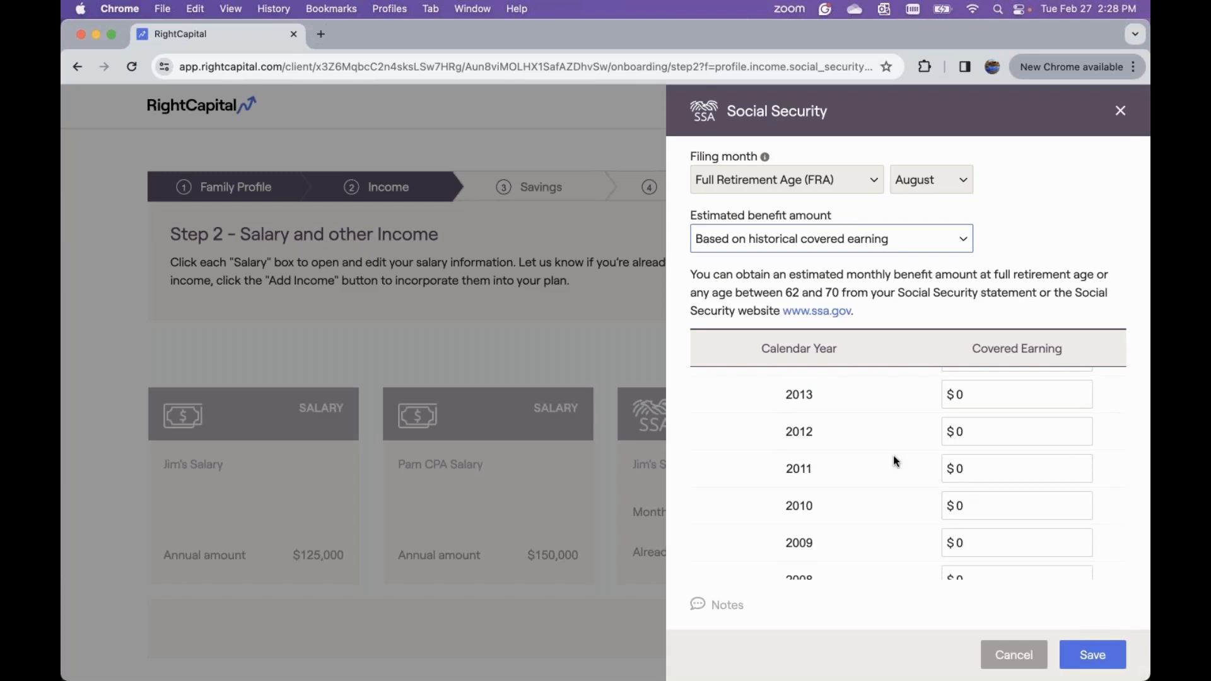
Step: Try the No Social Security option, return the co-client's estimated benefit to the simple estimate, and save the income
{"action": "left_click", "coordinate": [886, 241]}
{"action": "left_click", "coordinate": [884, 180]}
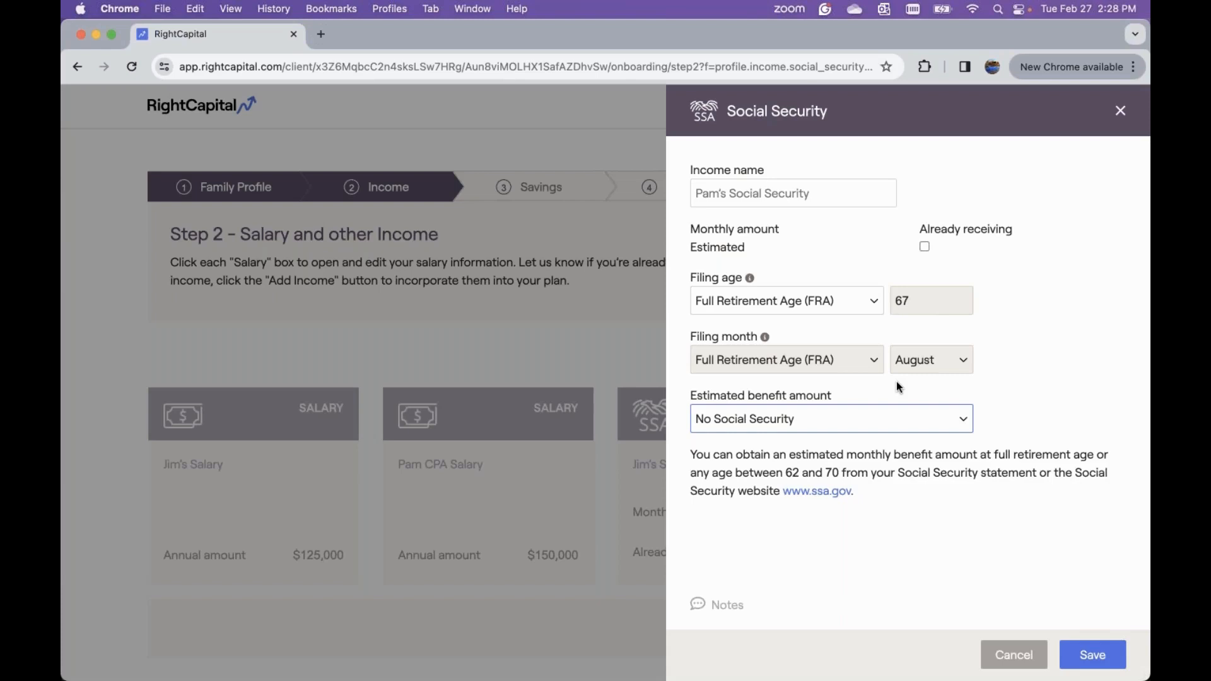
{"action": "left_click", "coordinate": [885, 416]}
{"action": "left_click", "coordinate": [878, 429]}
{"action": "left_click", "coordinate": [858, 420]}
{"action": "left_click", "coordinate": [854, 443]}
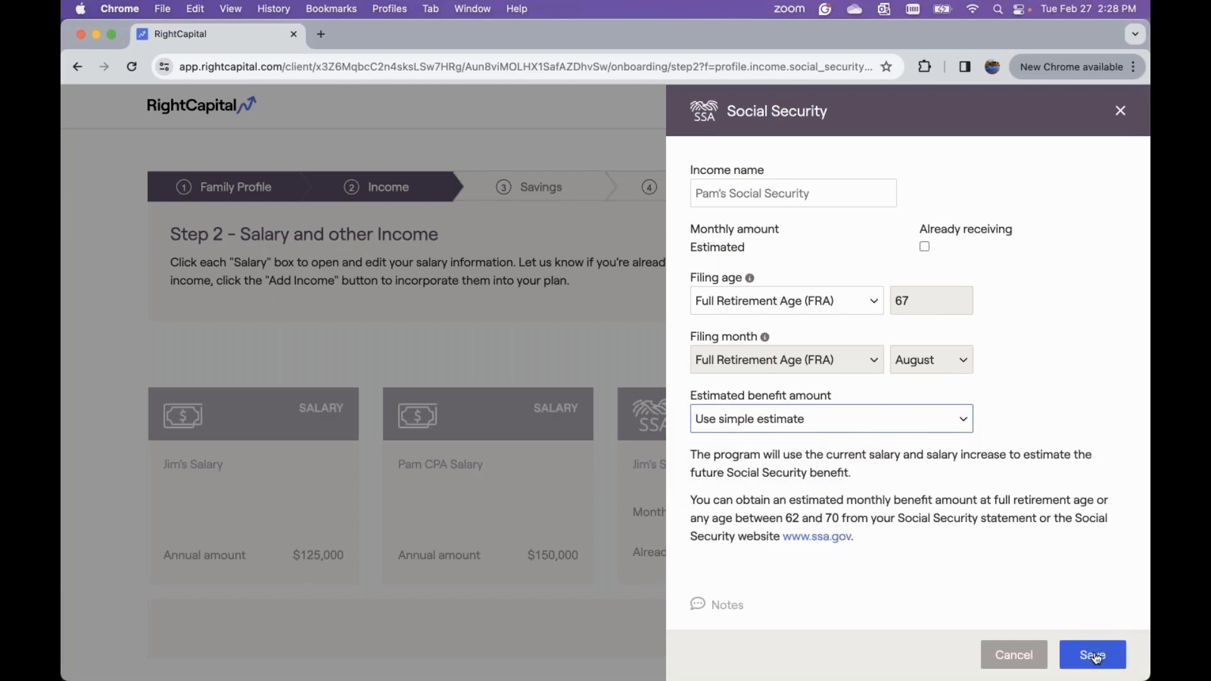
{"action": "left_click", "coordinate": [1090, 653]}
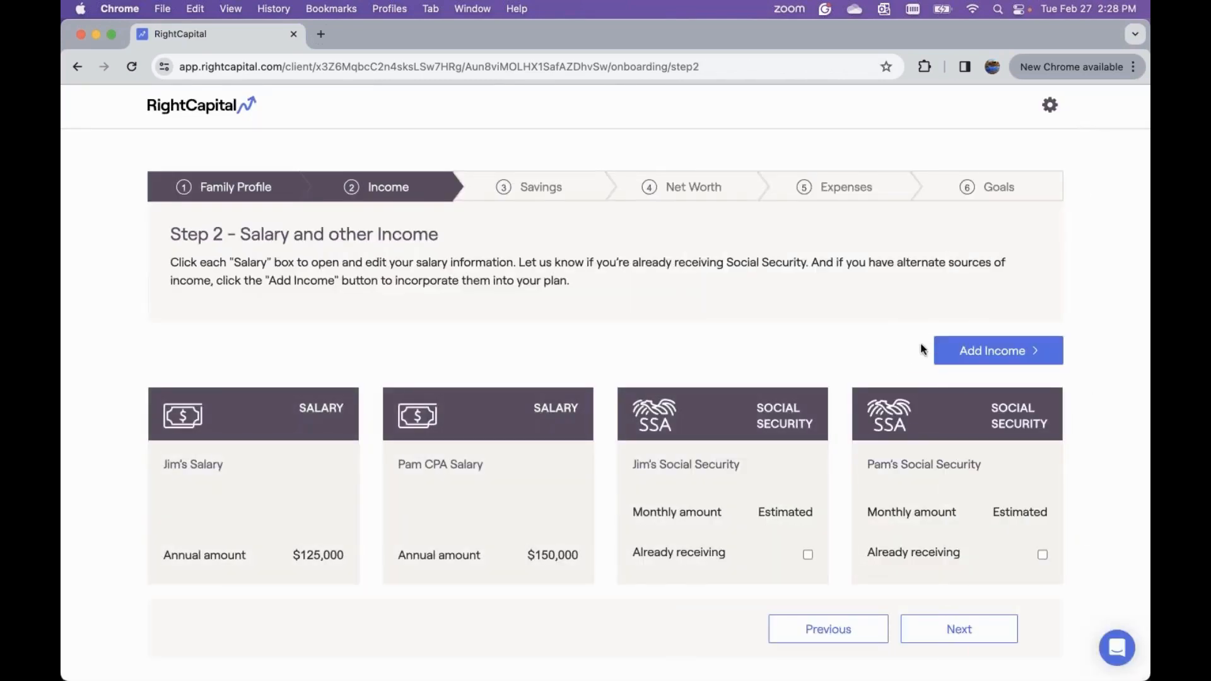
Step: Browse the additional income types and add an Other Income entry owned by the client
{"action": "left_click", "coordinate": [1033, 352]}
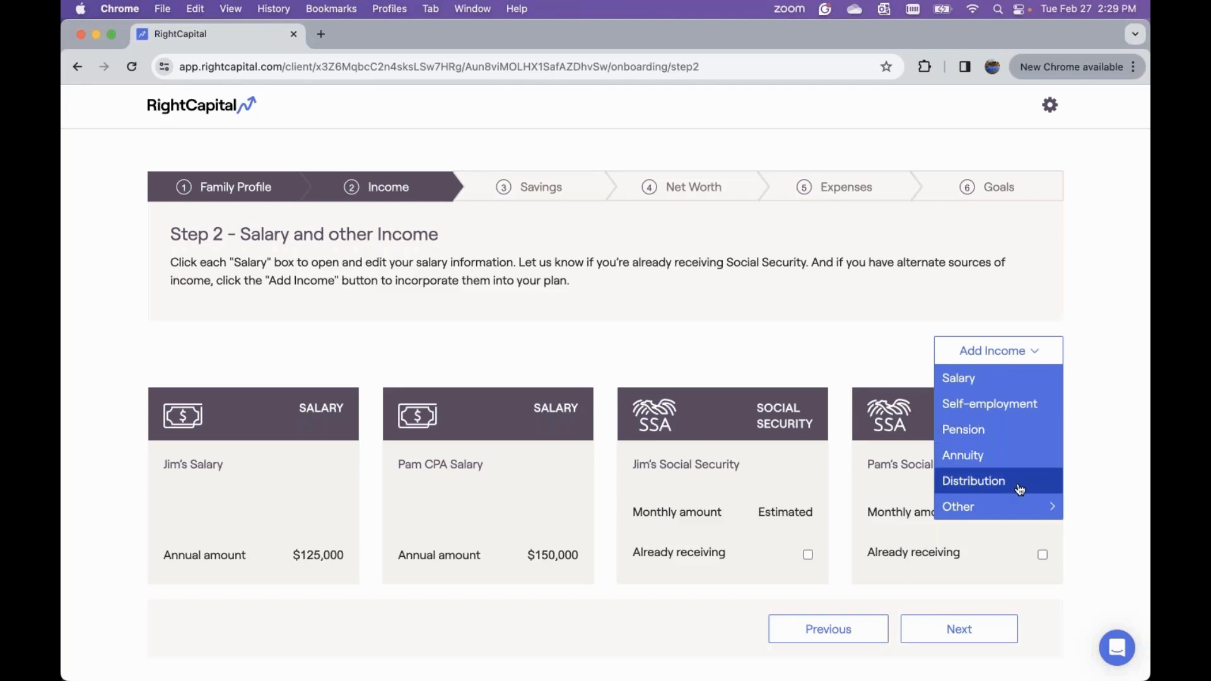
{"action": "mouse_move", "coordinate": [1009, 511]}
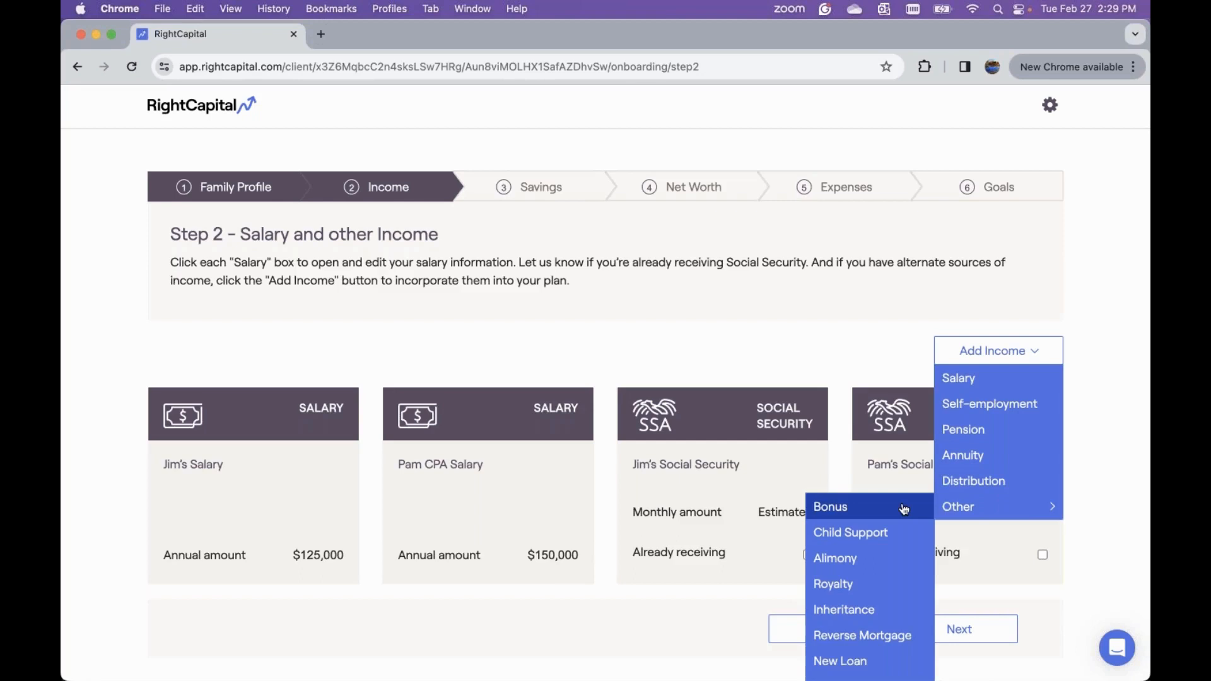
{"action": "scroll", "coordinate": [903, 508], "scroll_direction": "down", "scroll_amount": 1}
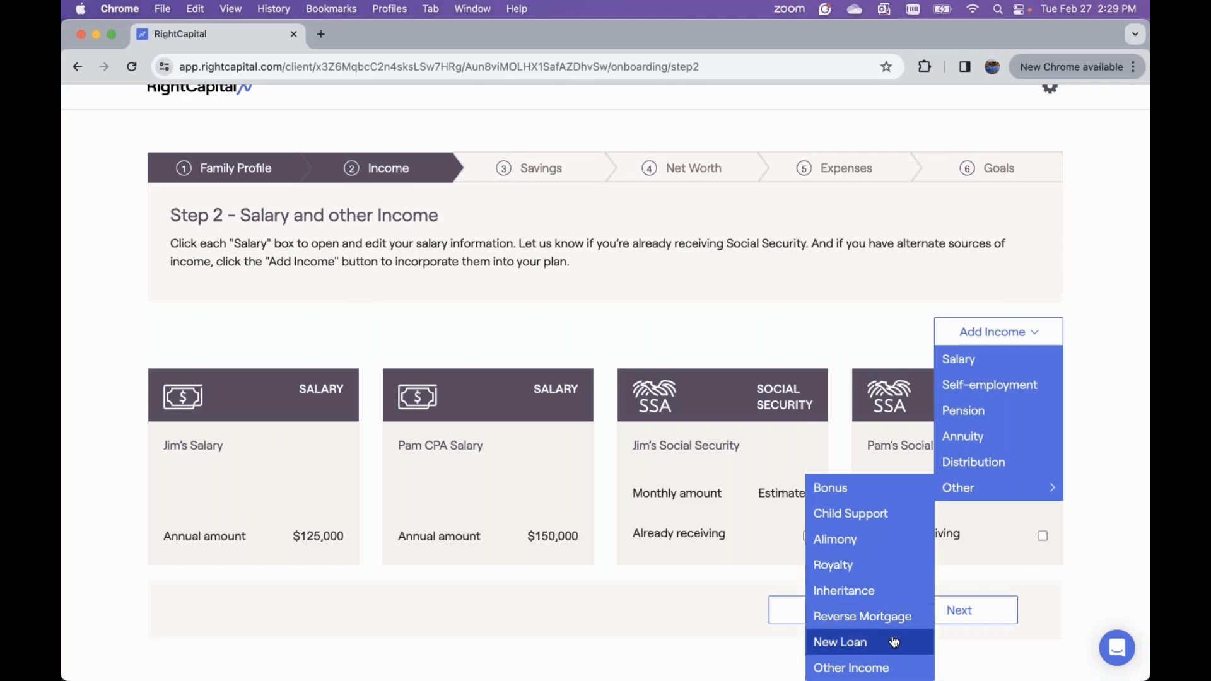
{"action": "left_click", "coordinate": [875, 668]}
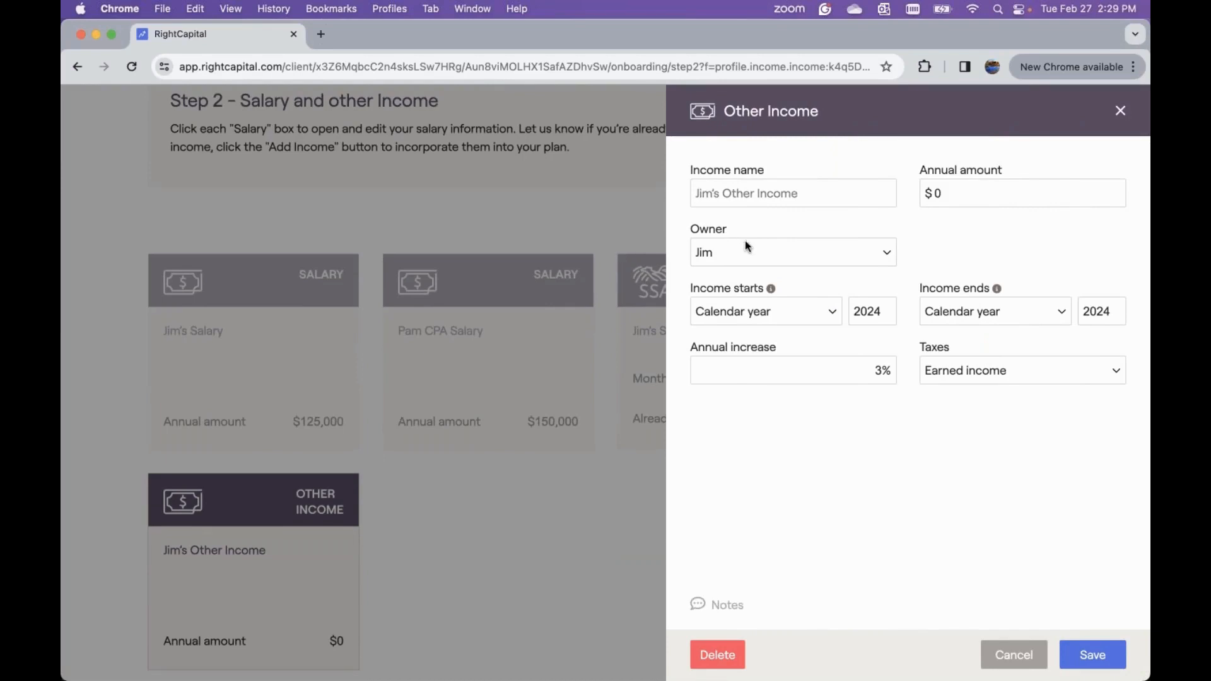
{"action": "left_click", "coordinate": [1001, 199]}
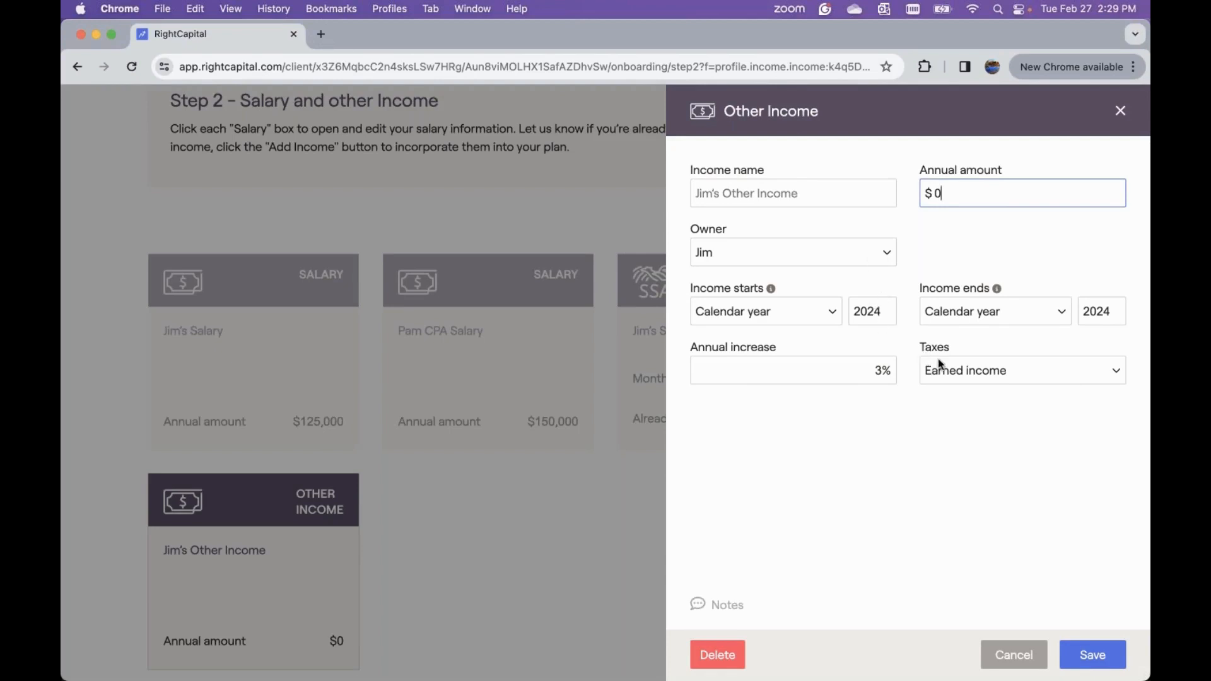
Step: Set the other income's tax treatment to Social Security and delete the entry
{"action": "left_click", "coordinate": [1020, 378]}
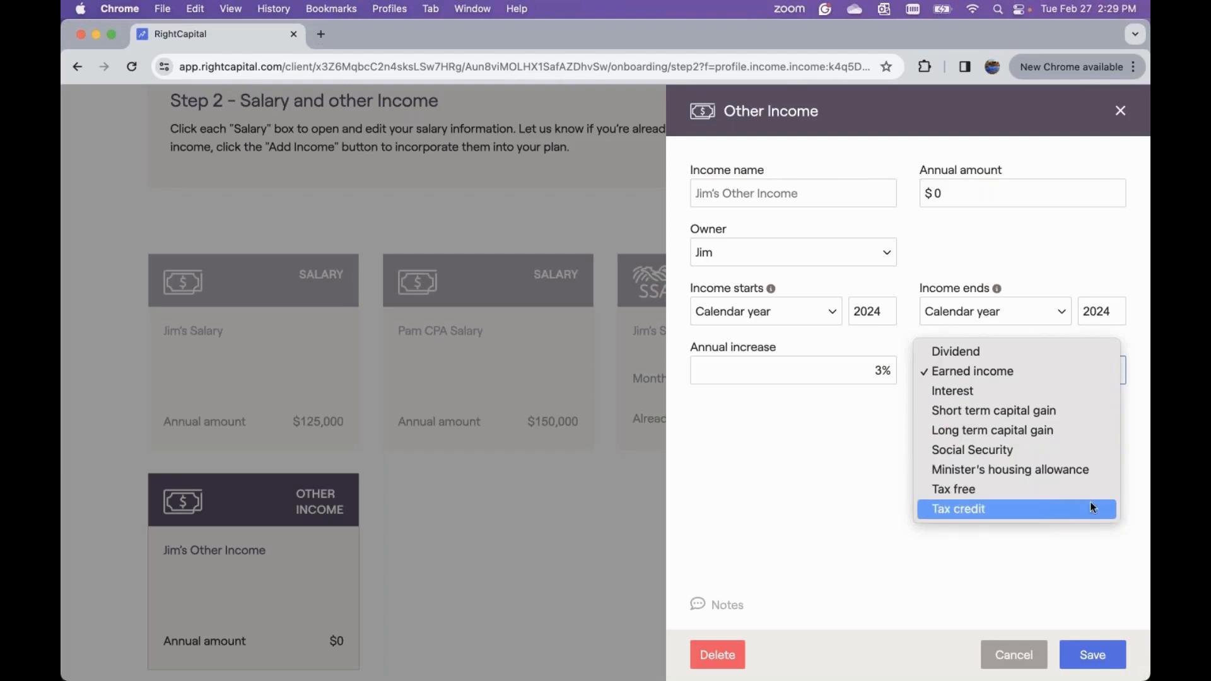
{"action": "left_click", "coordinate": [1056, 450]}
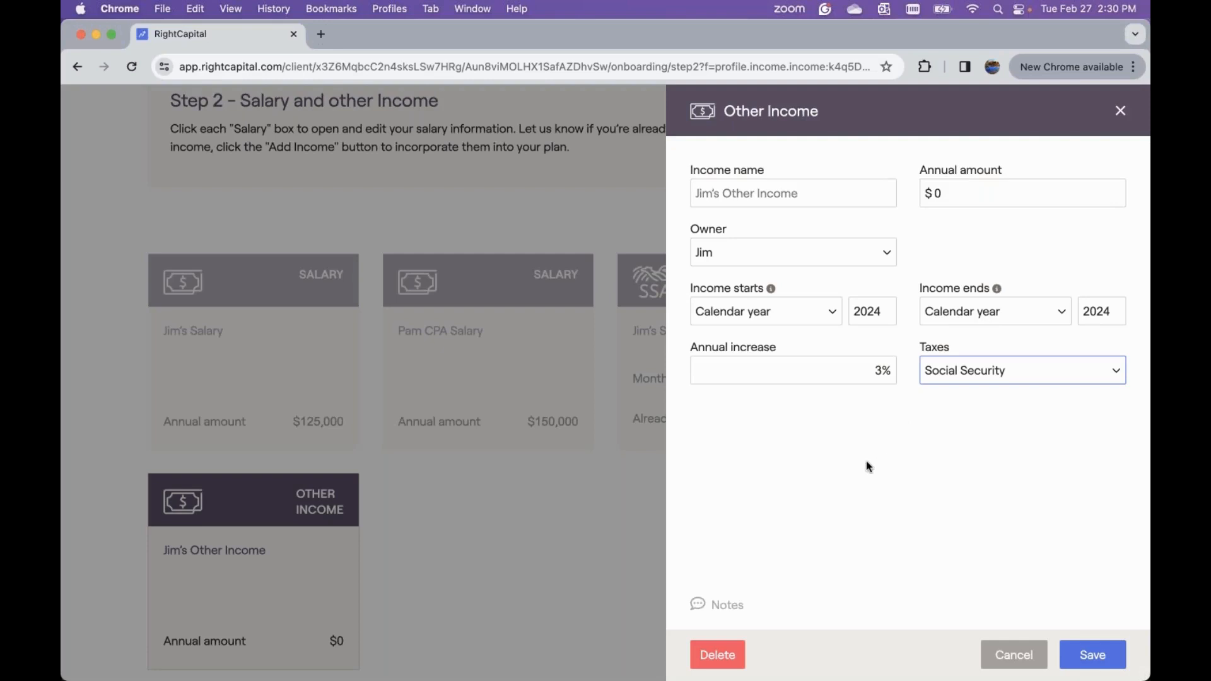
{"action": "left_click", "coordinate": [711, 652]}
{"action": "left_click", "coordinate": [679, 607]}
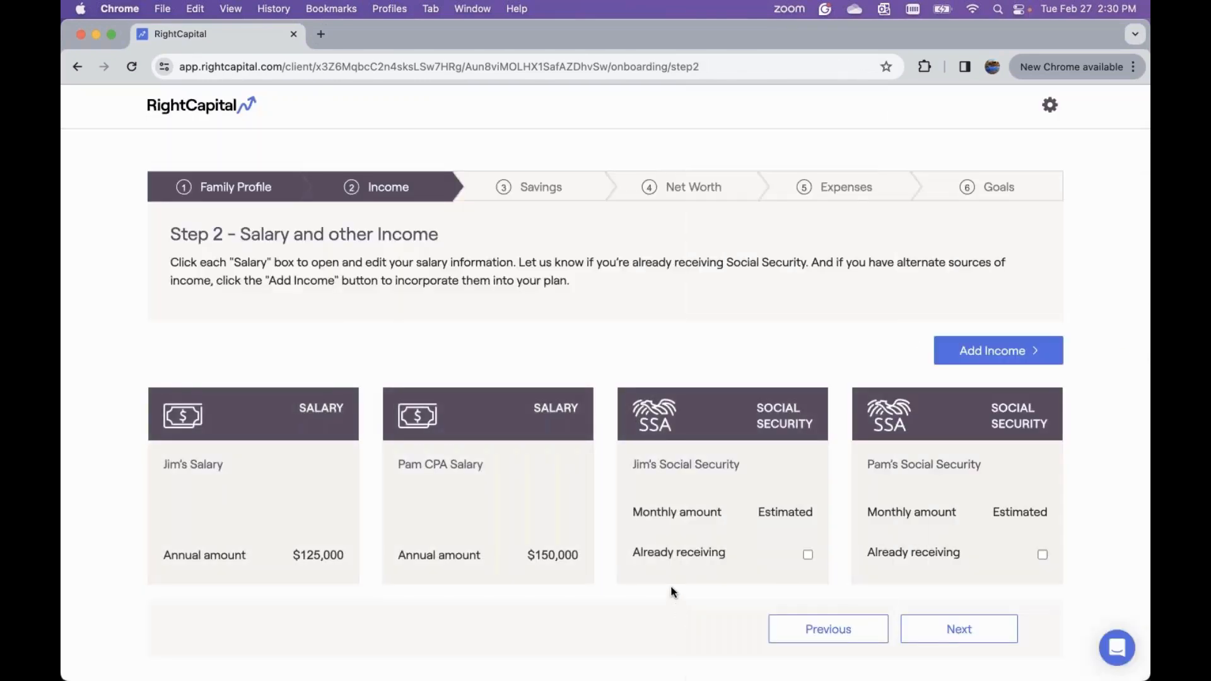
Step: Move on to the Savings stage and set the client's 401(k) contribution to 3%
{"action": "left_click", "coordinate": [963, 628]}
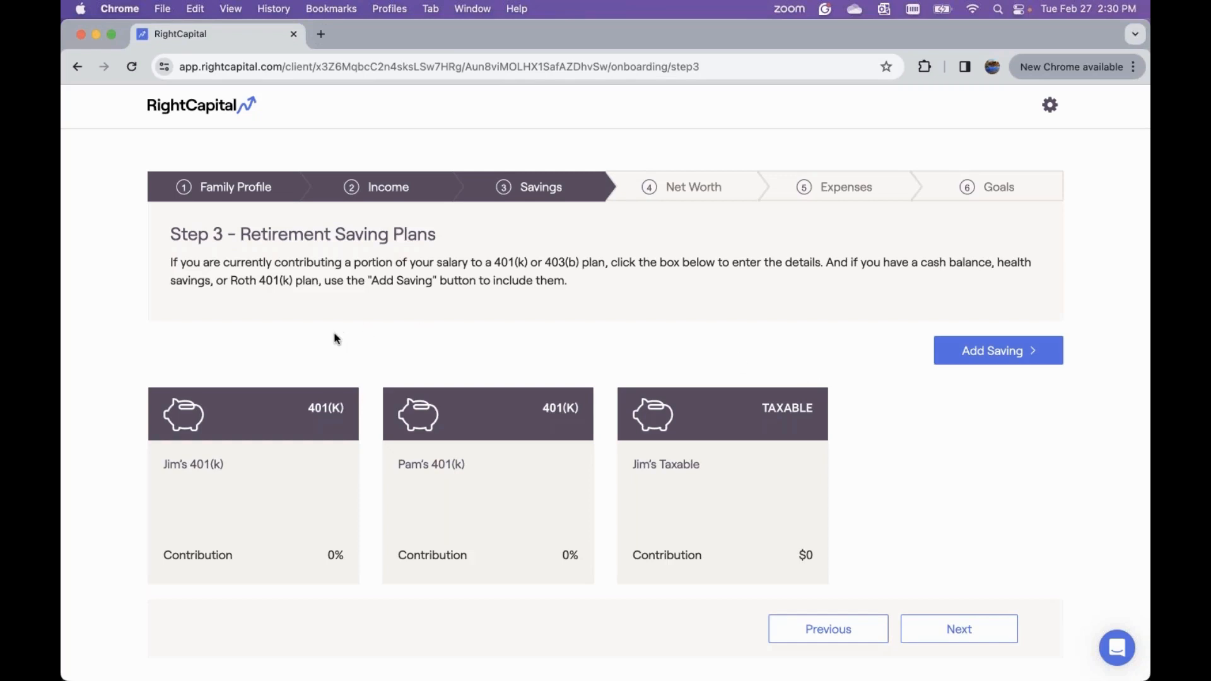
{"action": "left_click", "coordinate": [284, 451]}
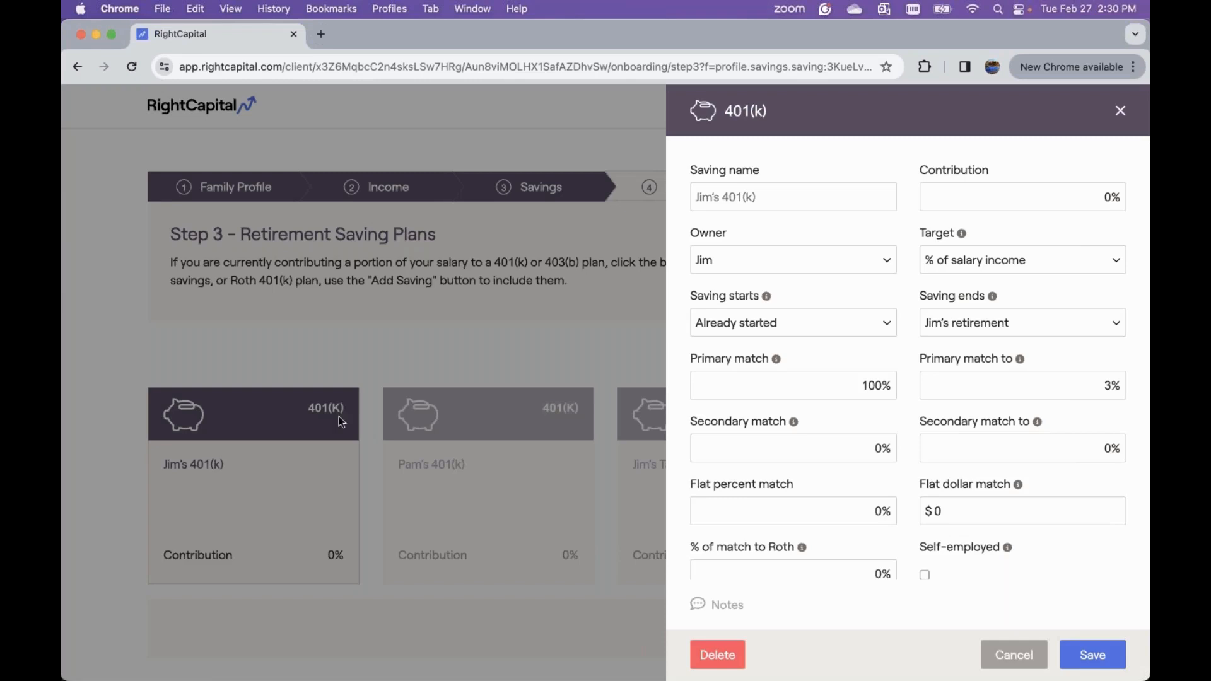
{"action": "left_click", "coordinate": [985, 198]}
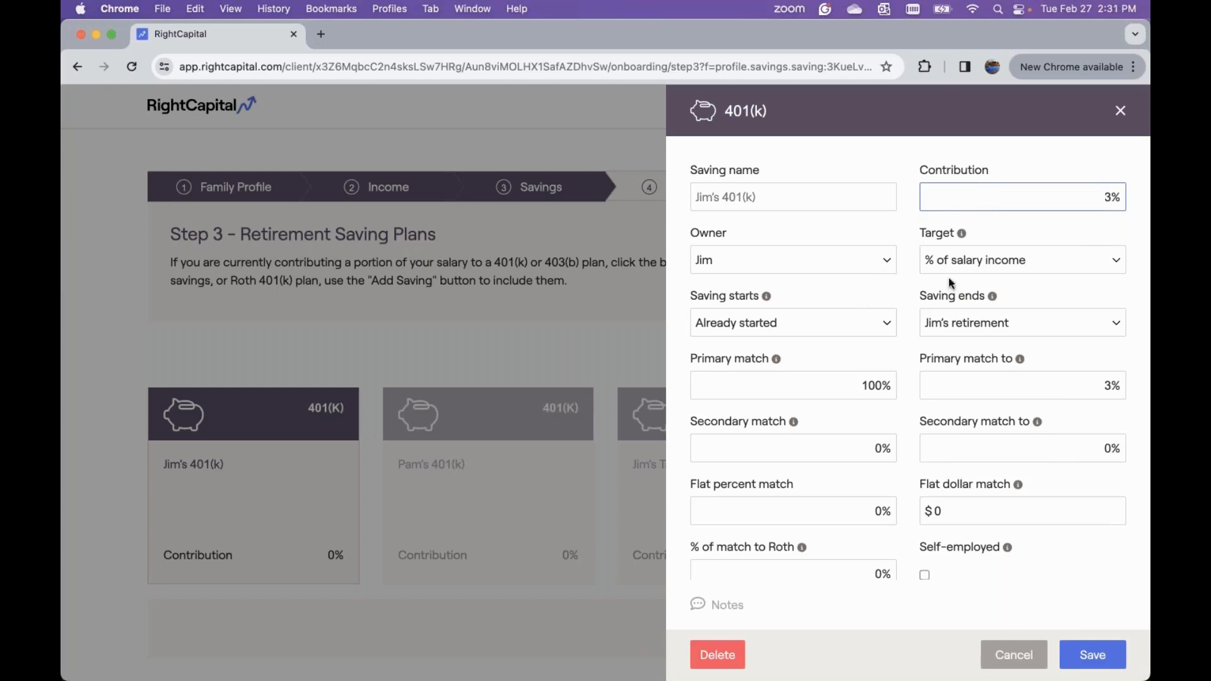
Step: Try Annual dollar amount as the target of the client's 401(k), and settle on Maximum contribution
{"action": "left_click", "coordinate": [963, 262]}
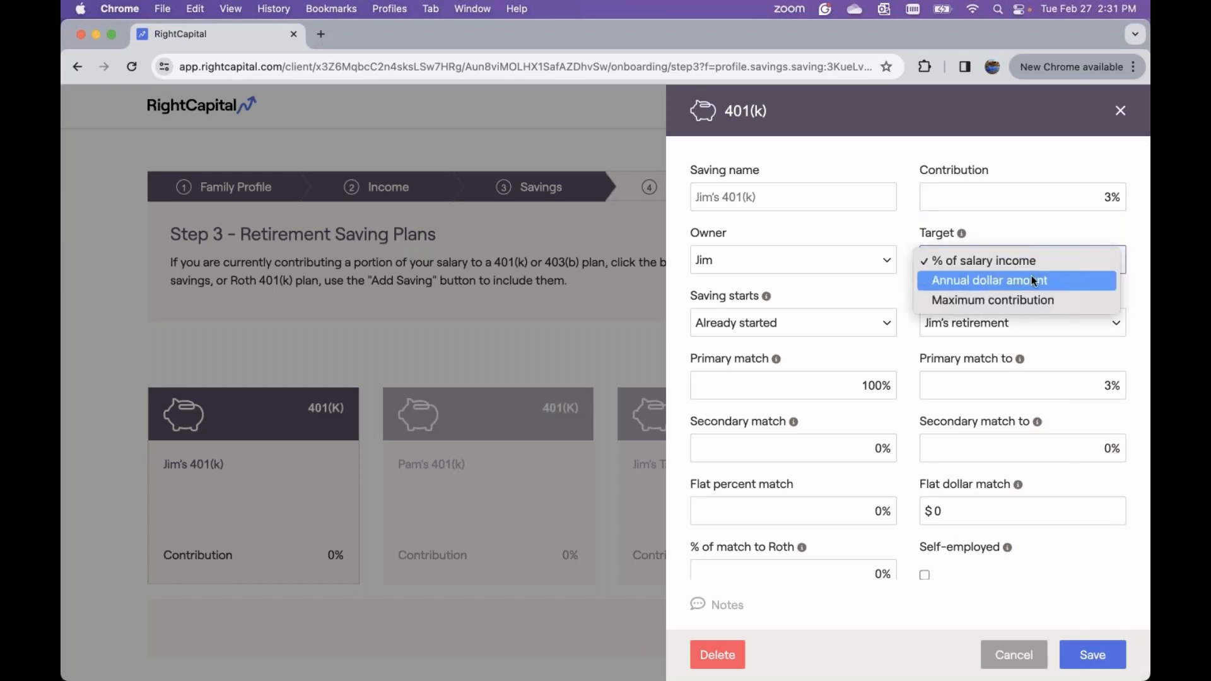
{"action": "left_click", "coordinate": [1049, 280]}
{"action": "left_click", "coordinate": [919, 197]}
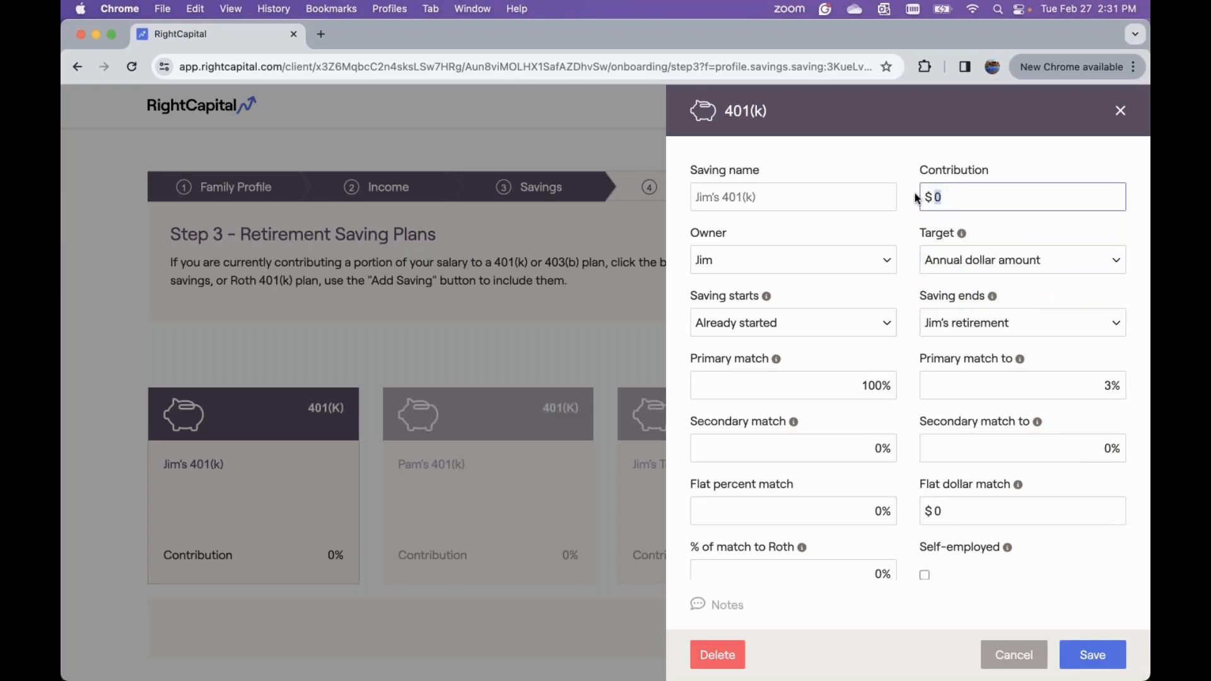
{"action": "left_click", "coordinate": [1025, 259]}
{"action": "left_click", "coordinate": [1030, 280]}
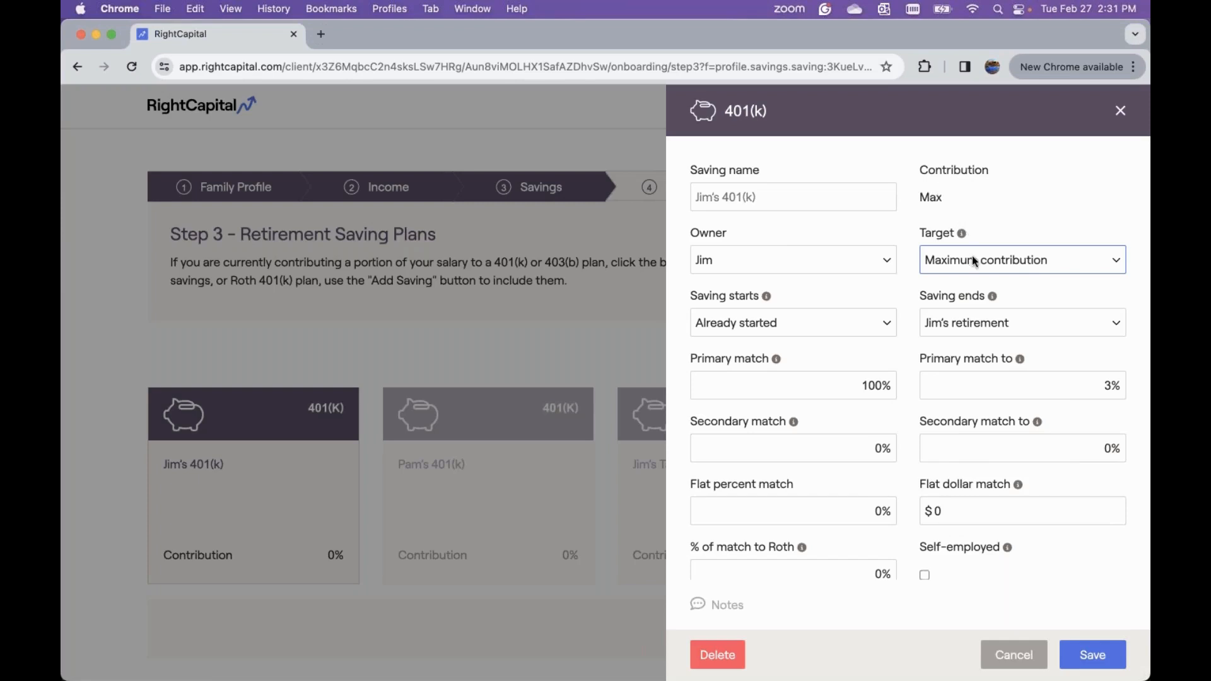
Step: Set the primary match limit of the client's 401(k) to 6% and save the plan
{"action": "scroll", "coordinate": [971, 259], "scroll_direction": "down", "scroll_amount": 1}
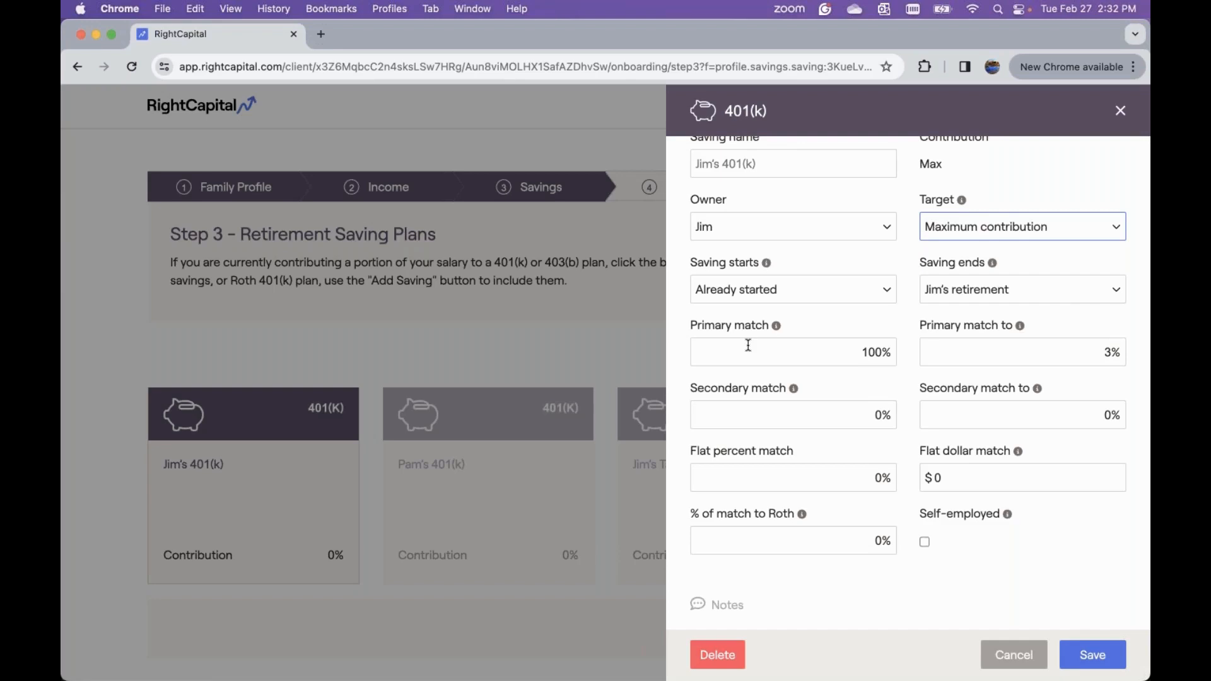
{"action": "left_click_drag", "start_coordinate": [748, 345], "coordinate": [896, 354]}
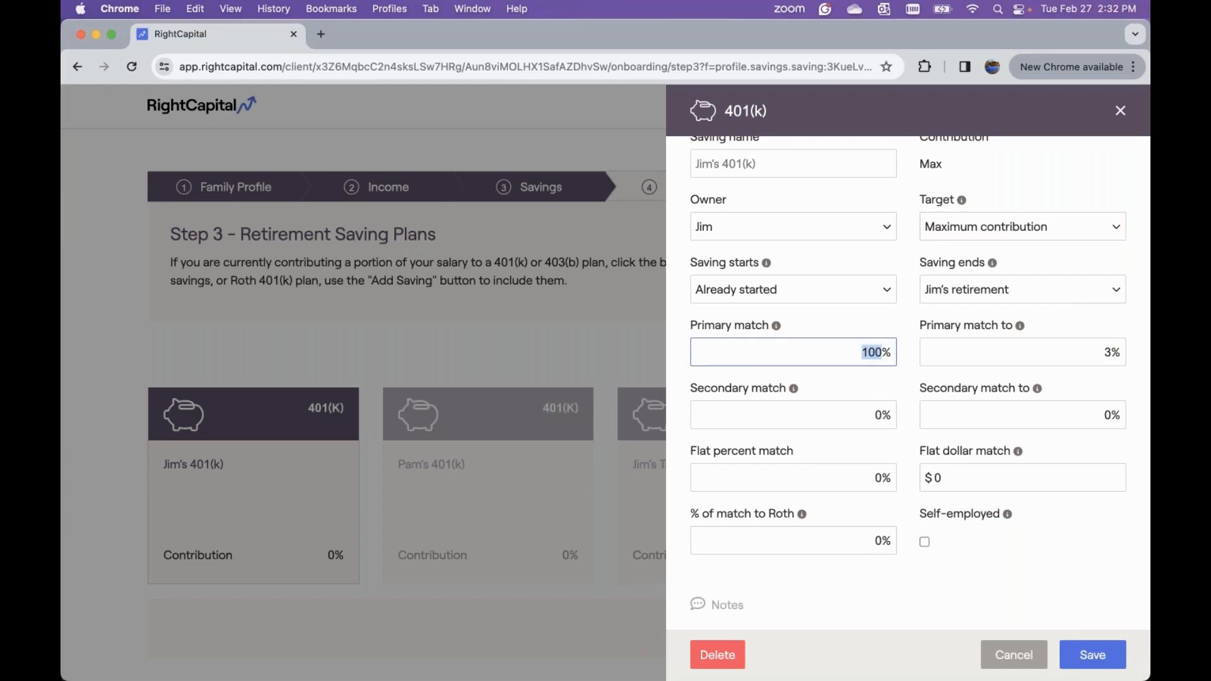
{"action": "left_click", "coordinate": [1017, 342]}
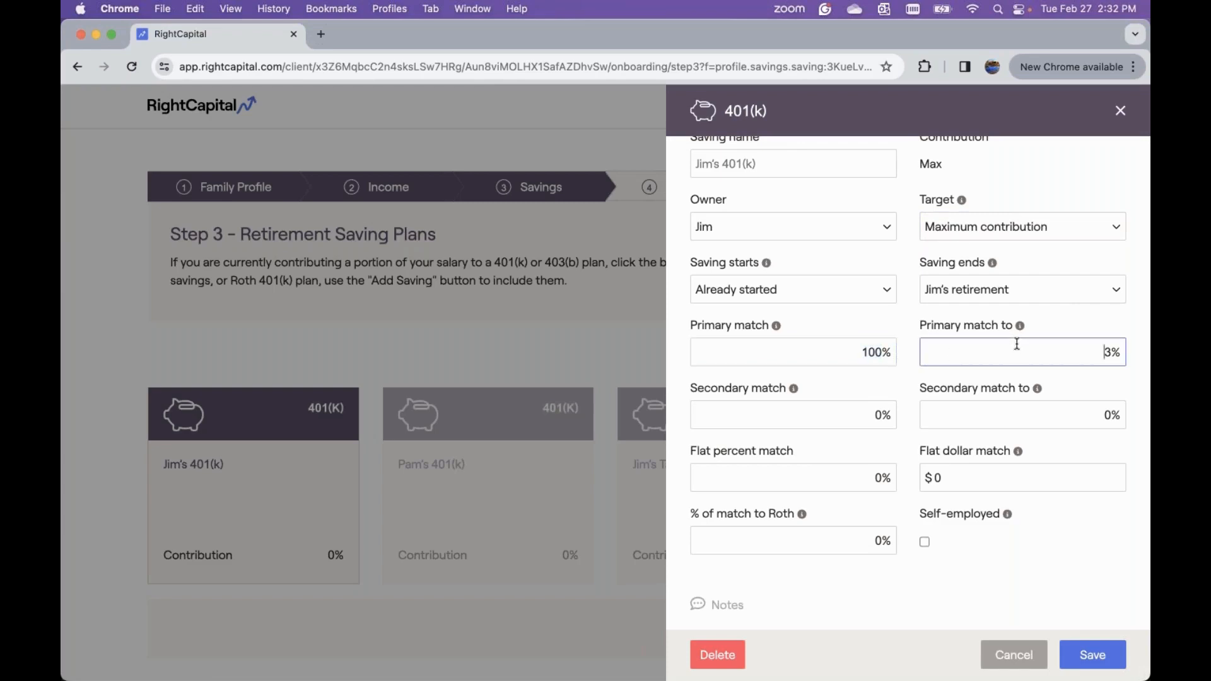
{"action": "key", "text": "Delete"}
{"action": "type", "text": "6"}
{"action": "left_click", "coordinate": [1091, 657]}
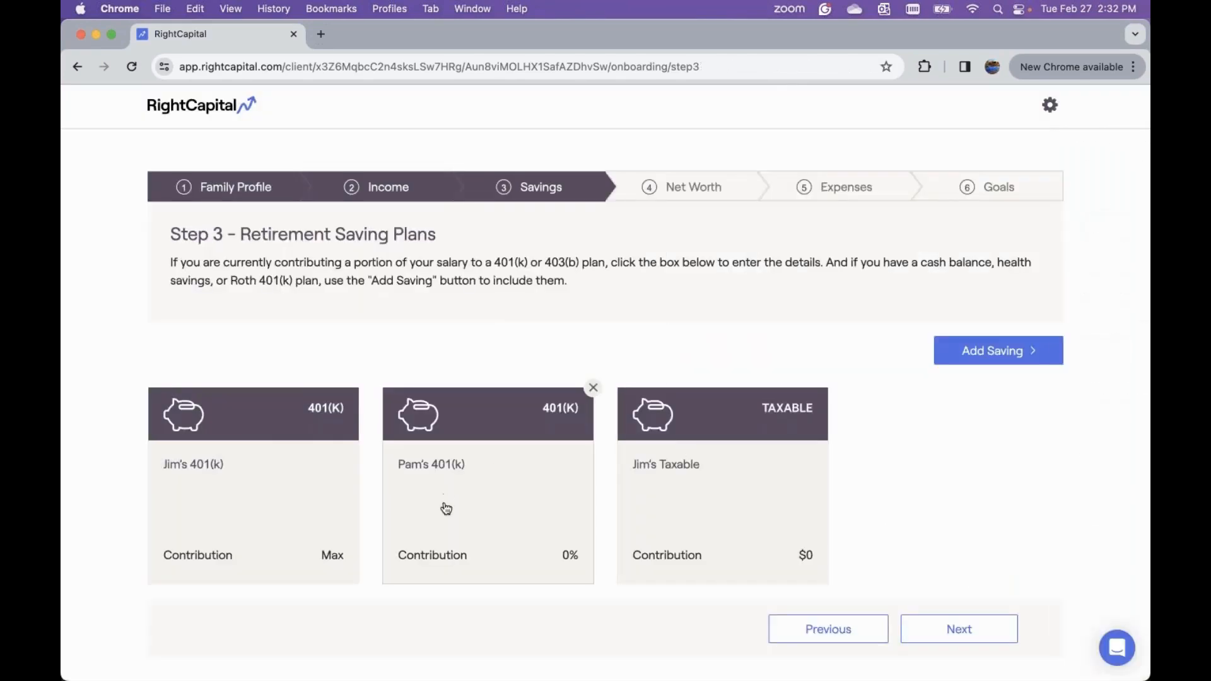
Step: Set the co-client's 401(k) contribution to 5%, with a 50% primary match up to 5%
{"action": "left_click", "coordinate": [467, 499]}
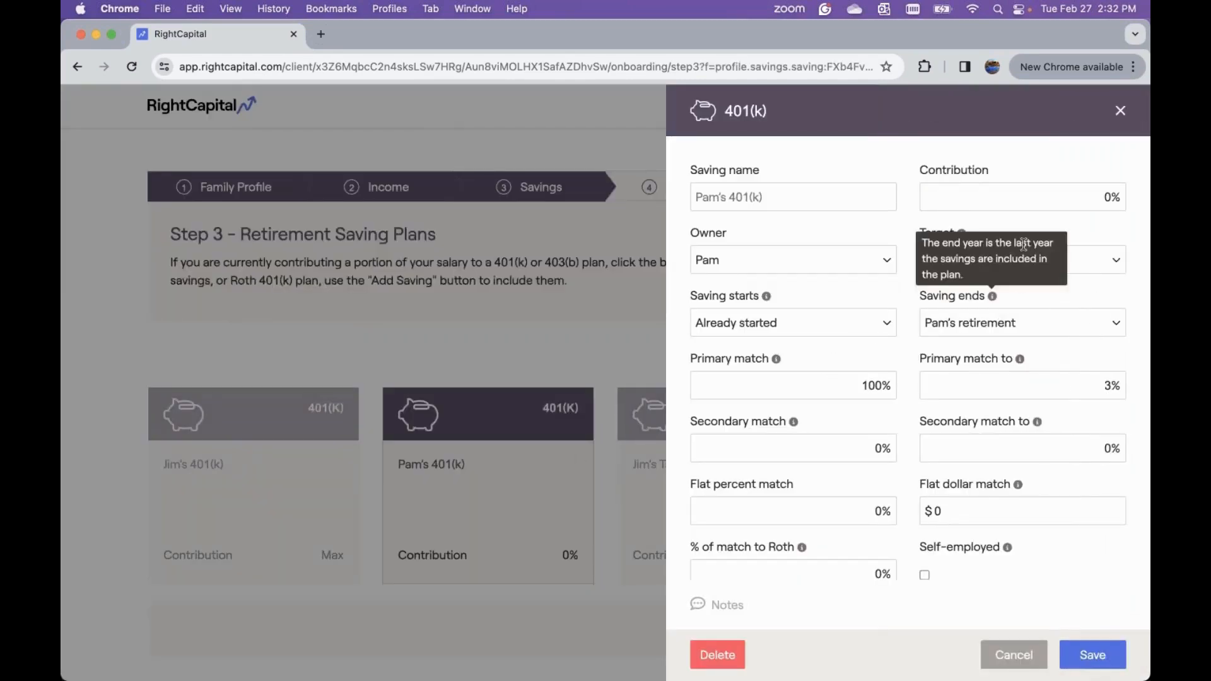
{"action": "left_click", "coordinate": [1052, 198]}
{"action": "type", "text": "5"}
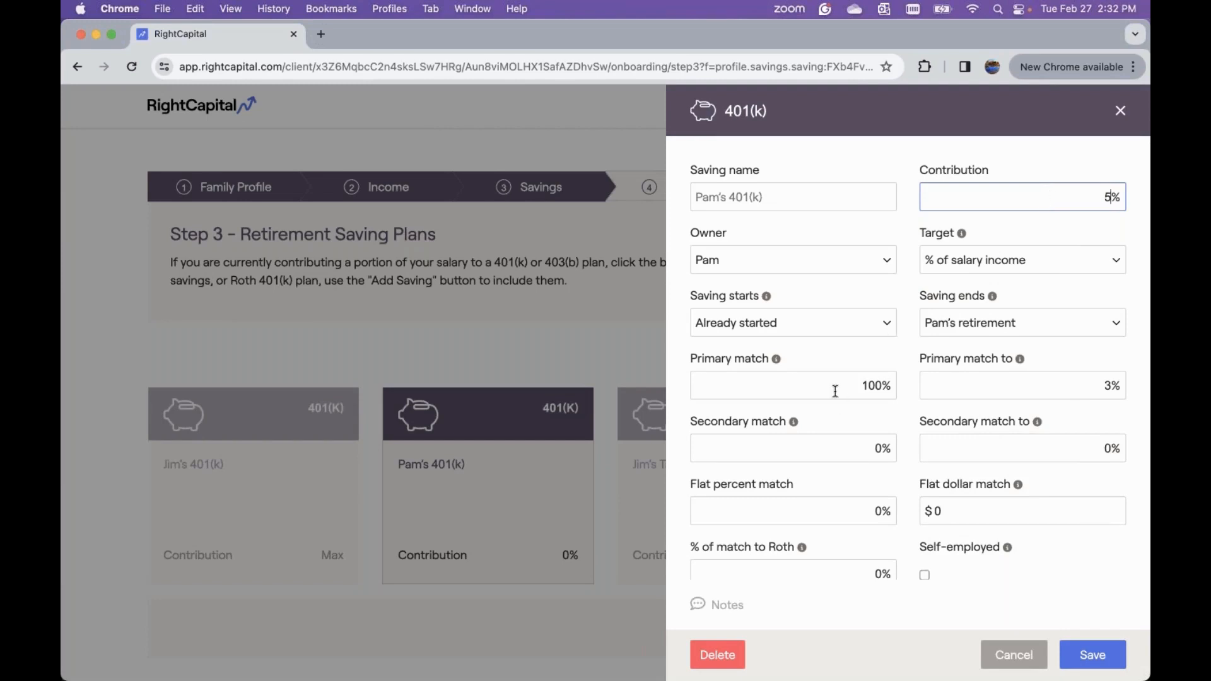
{"action": "left_click", "coordinate": [863, 387]}
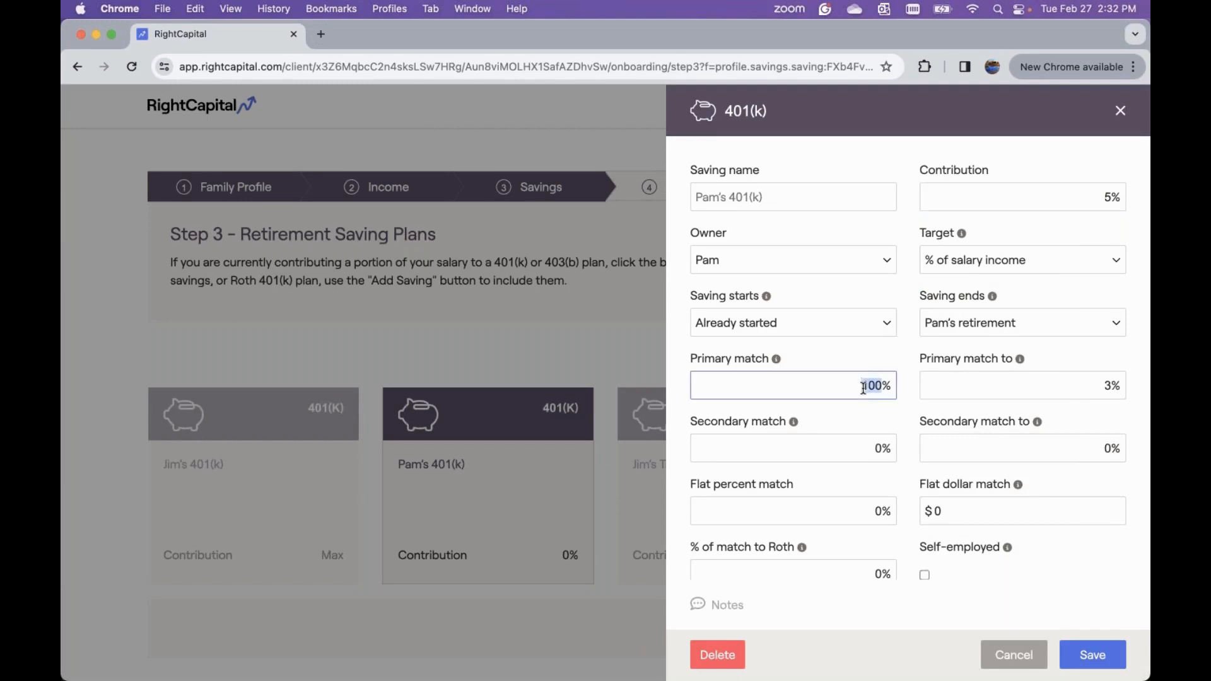
{"action": "type", "text": "50"}
{"action": "left_click", "coordinate": [1071, 390]}
{"action": "key", "text": "BackSpace"}
{"action": "type", "text": "5"}
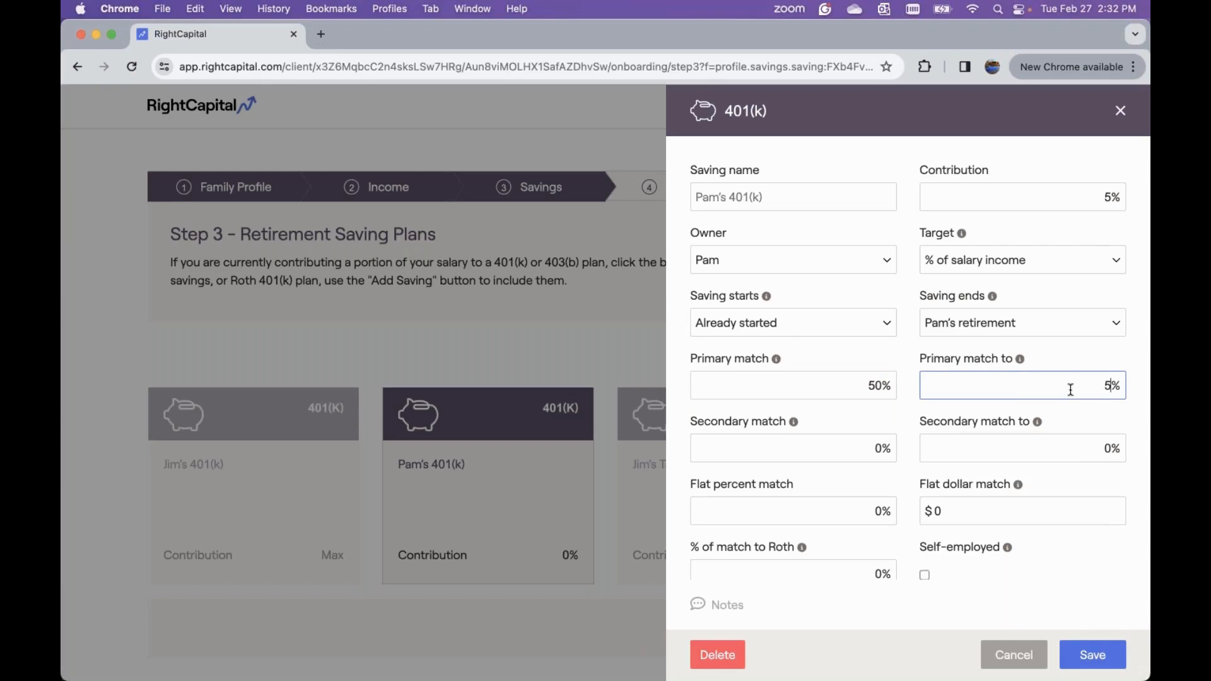
Step: Set the flat dollar match of the co-client's 401(k) to $5,000
{"action": "scroll", "coordinate": [848, 424], "scroll_direction": "down", "scroll_amount": 1}
{"action": "left_click", "coordinate": [864, 457]}
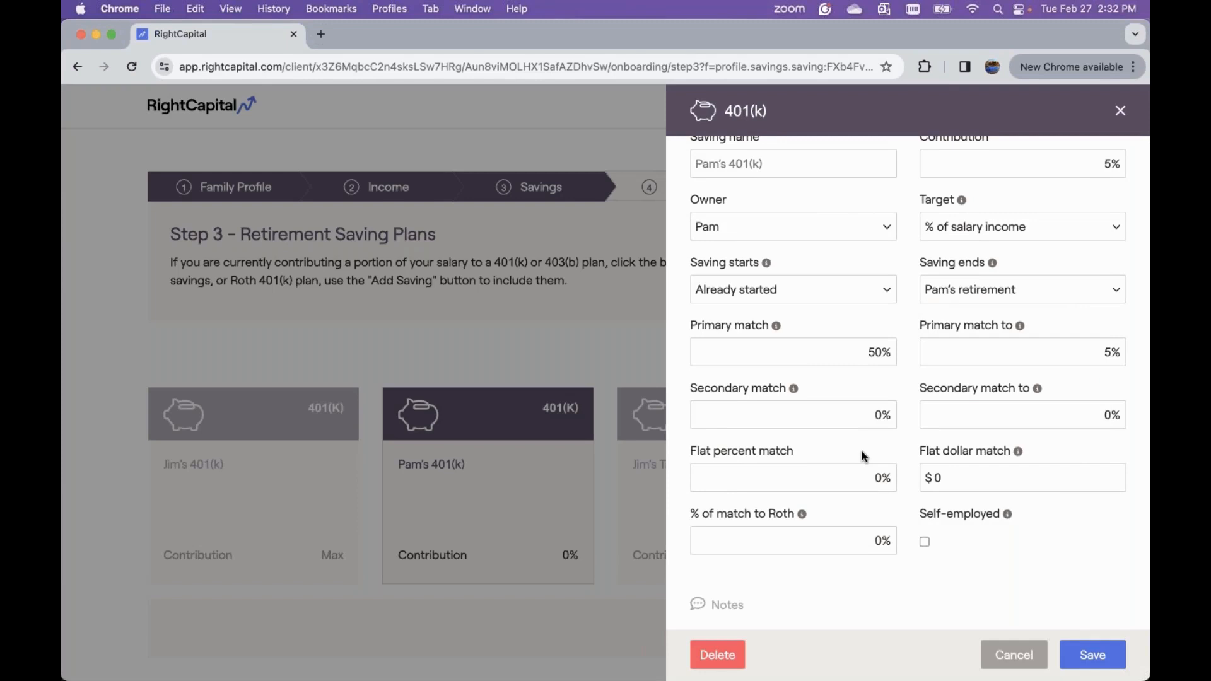
{"action": "left_click", "coordinate": [955, 479]}
{"action": "key", "text": "BackSpace"}
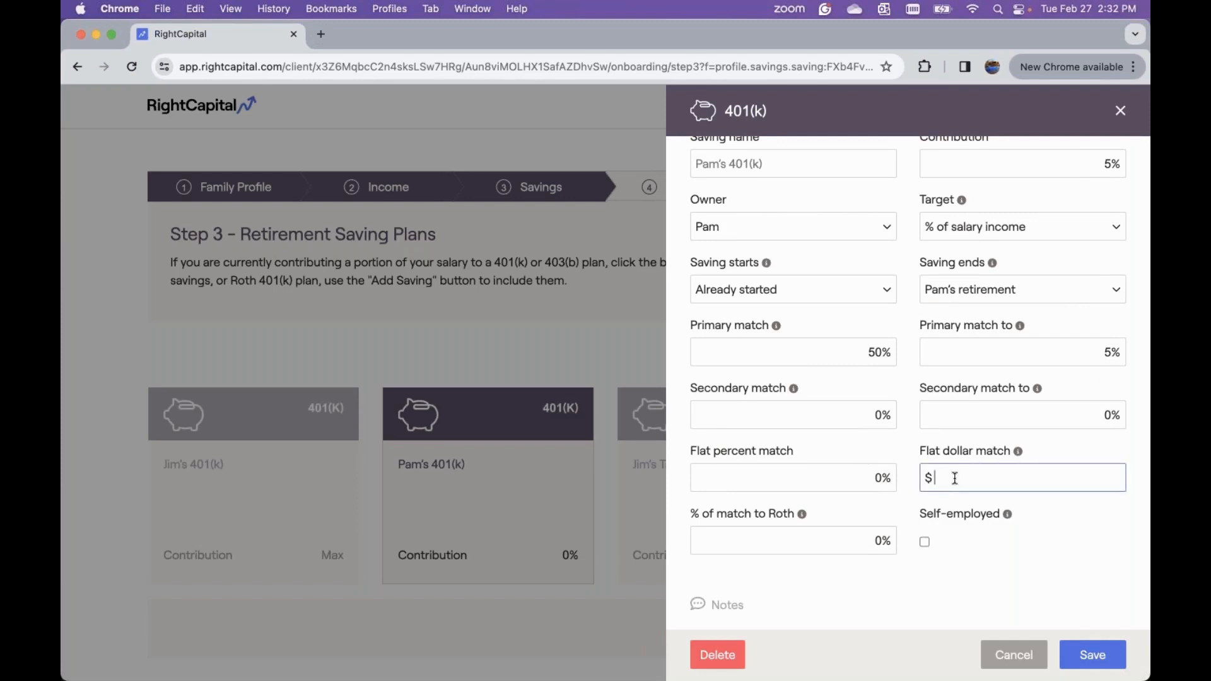
{"action": "type", "text": "5000"}
Step: Try the Self-employed option on the co-client's 401(k), turn it back off, and save the plan
{"action": "left_click", "coordinate": [883, 543]}
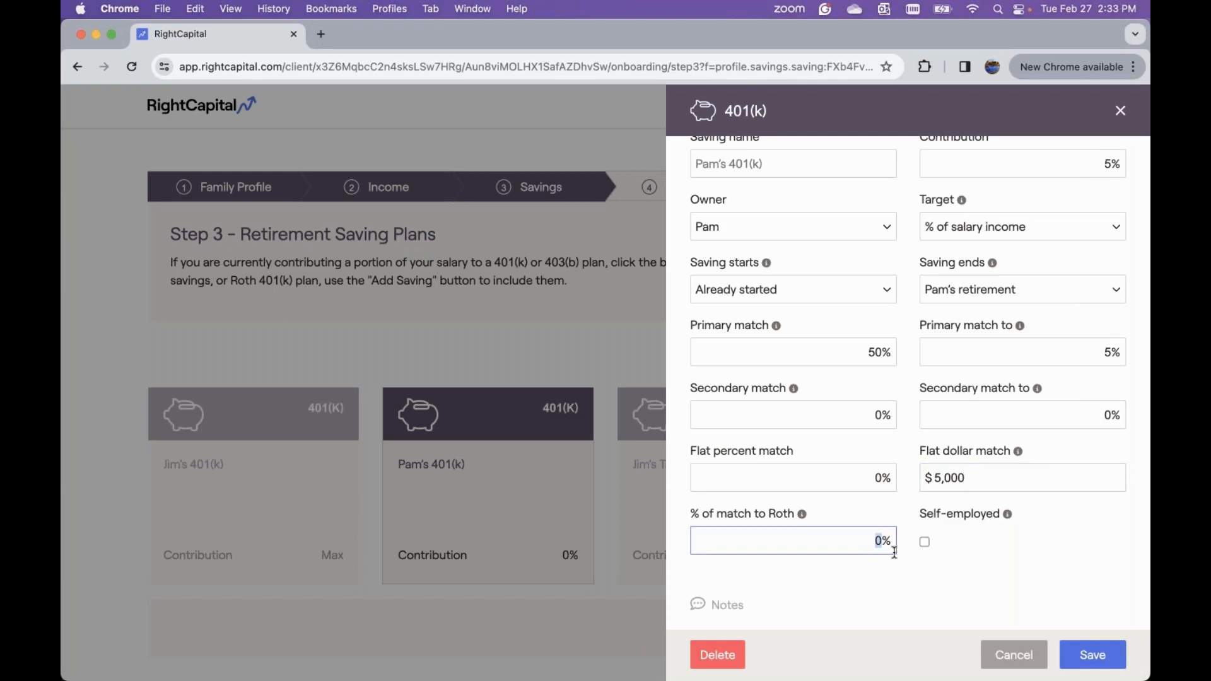
{"action": "left_click", "coordinate": [938, 558]}
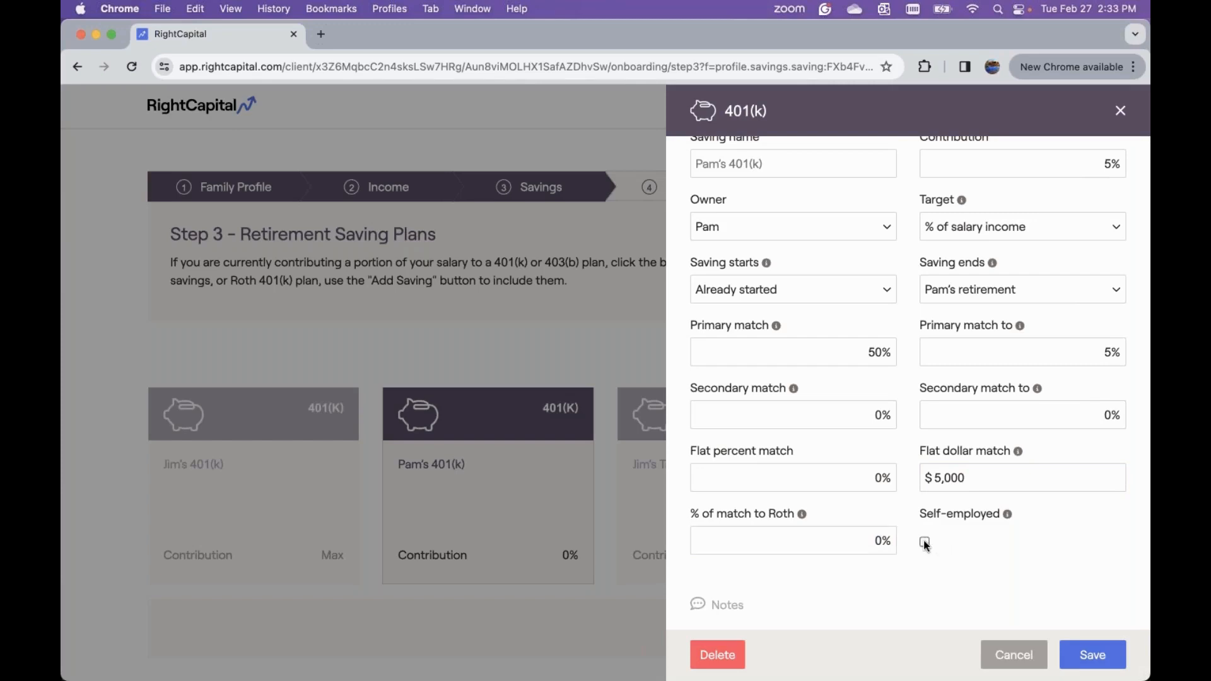
{"action": "left_click", "coordinate": [924, 542]}
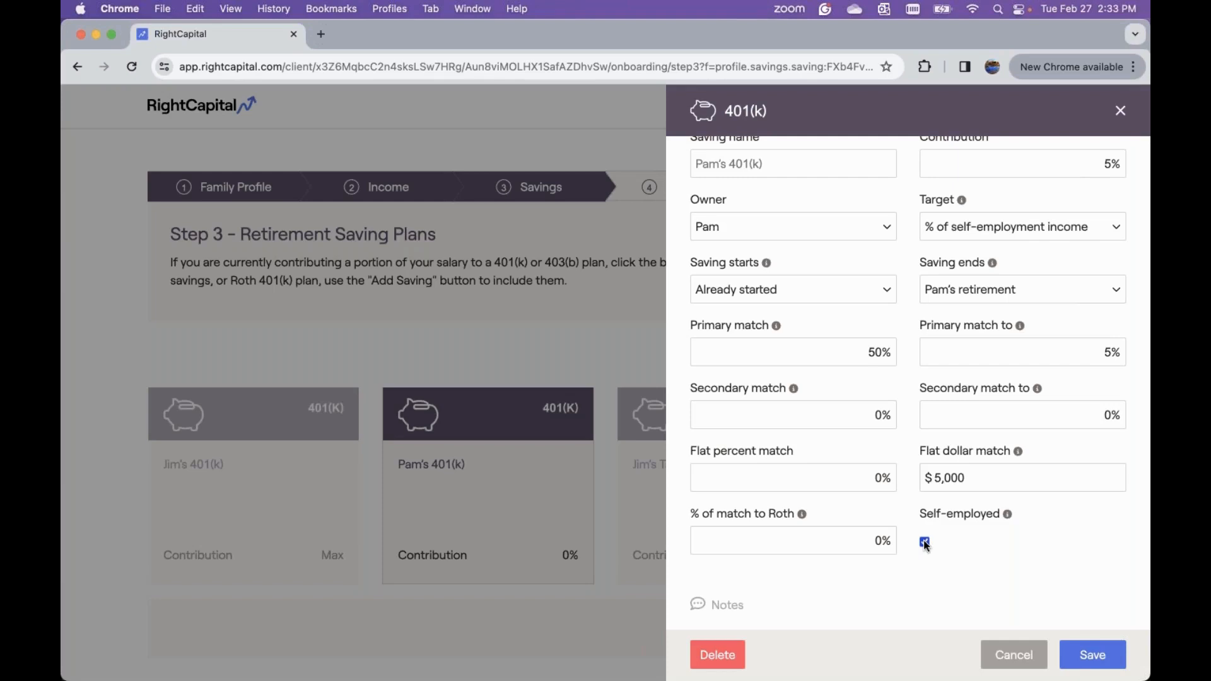
{"action": "left_click", "coordinate": [924, 542]}
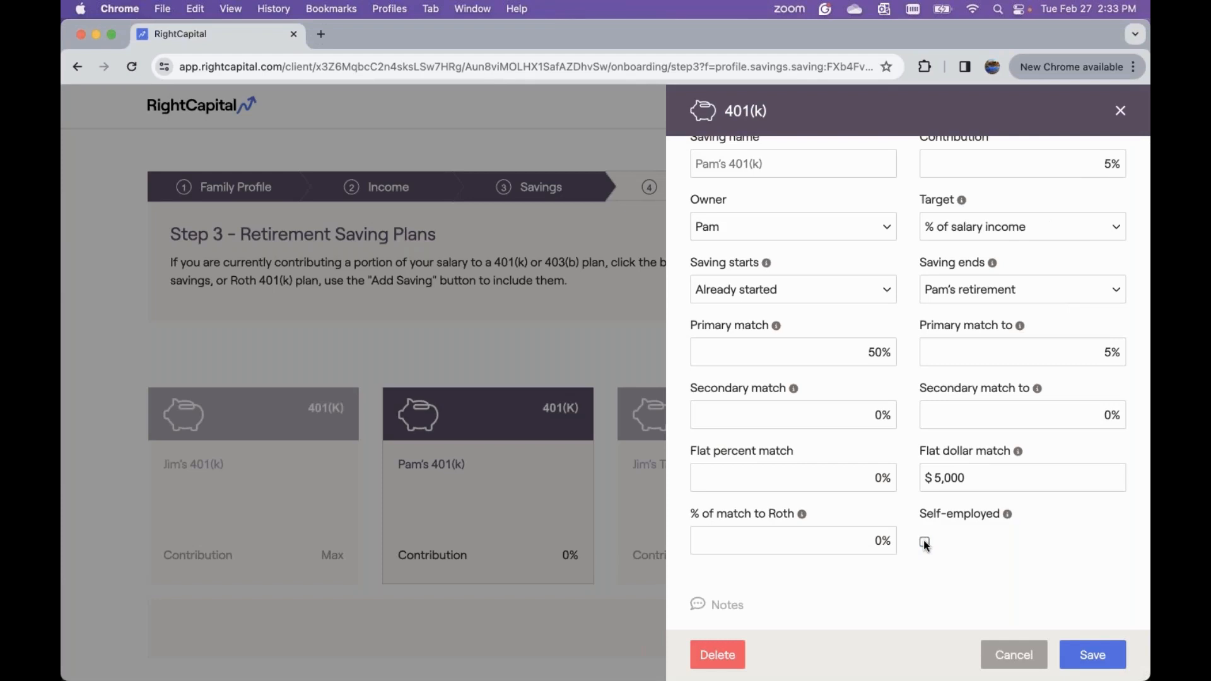
{"action": "left_click", "coordinate": [1092, 654]}
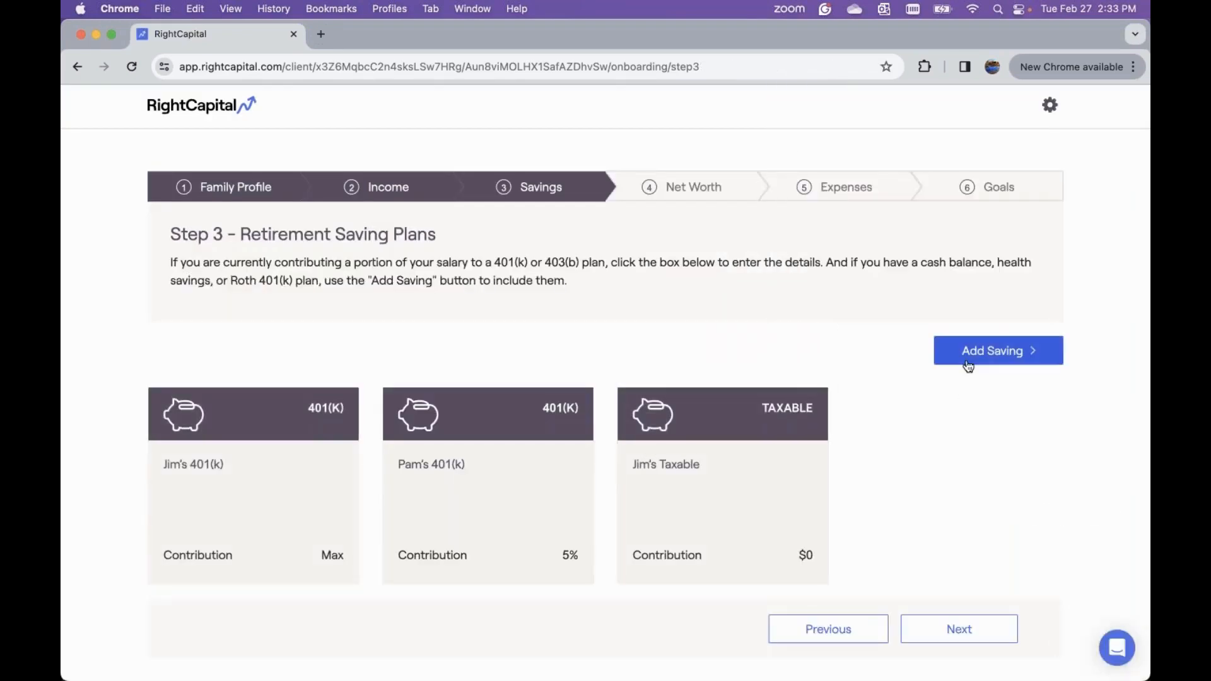
Step: Browse the available saving types, including the 401(k), IRA and Other groups, and add a Tax-Deferred saving
{"action": "left_click", "coordinate": [967, 364]}
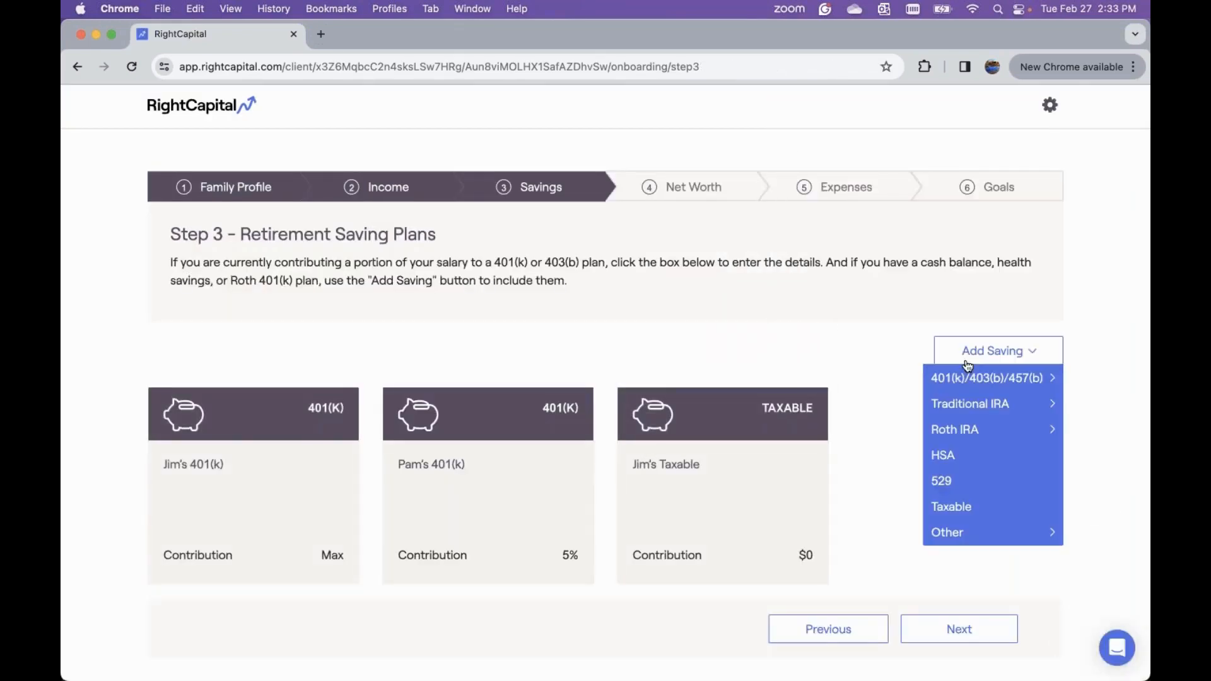
{"action": "mouse_move", "coordinate": [968, 378]}
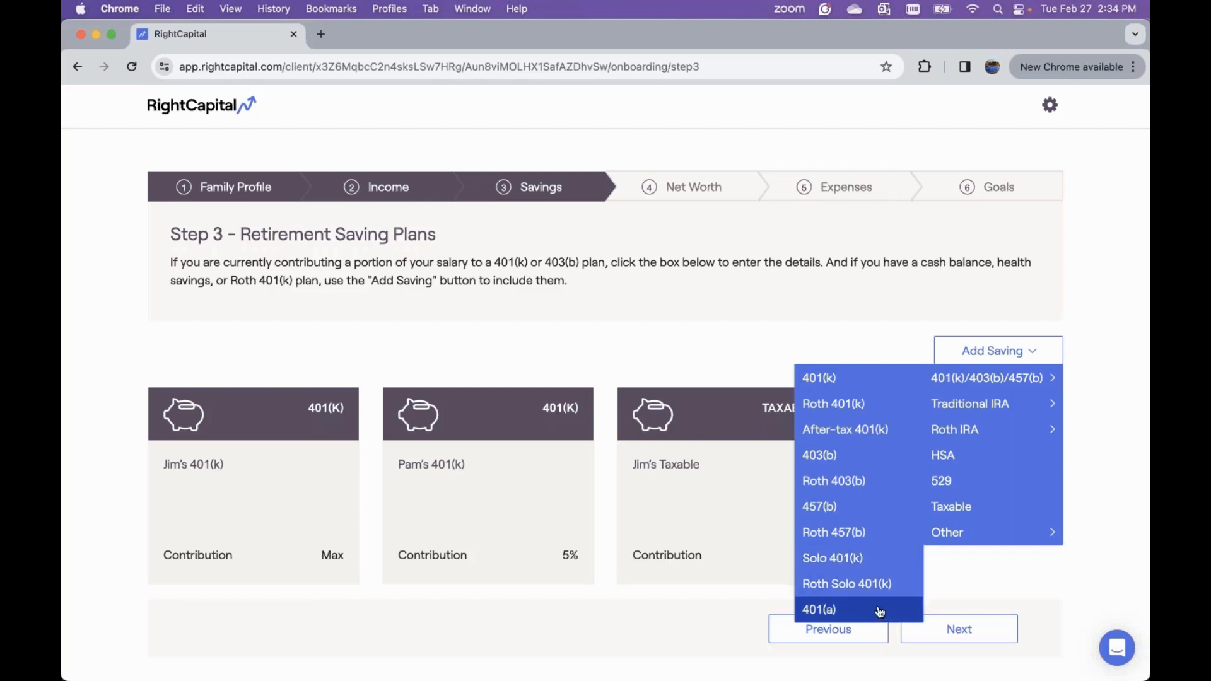
{"action": "mouse_move", "coordinate": [962, 402]}
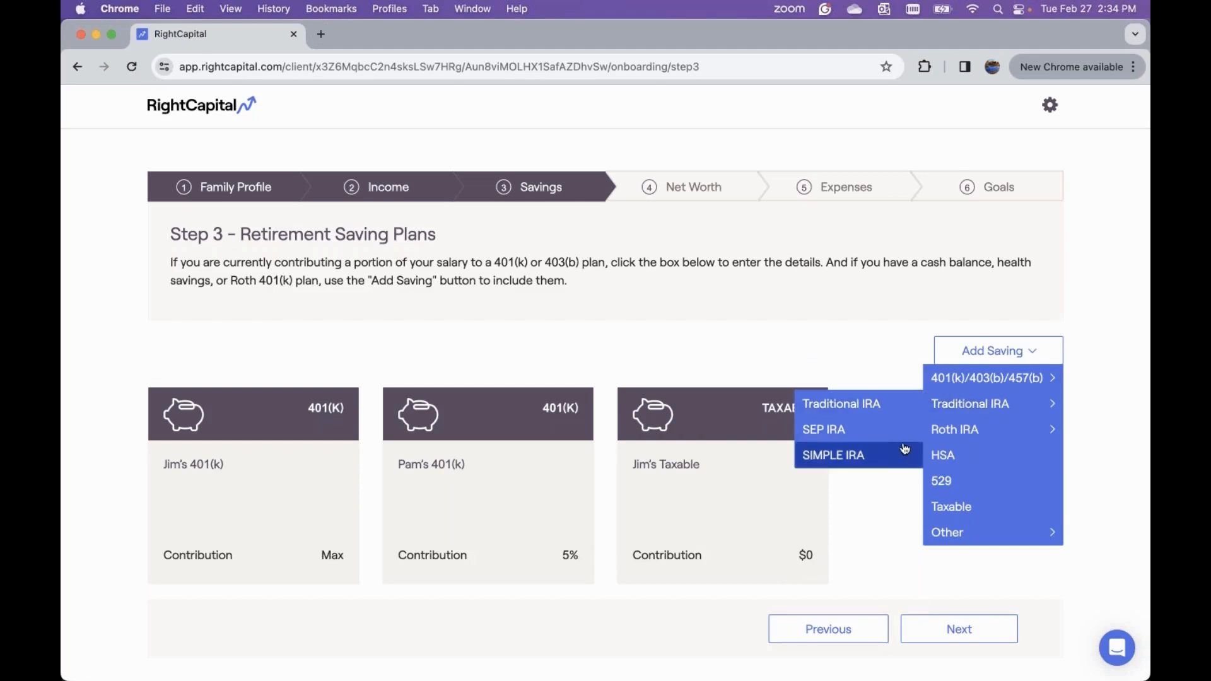
{"action": "mouse_move", "coordinate": [932, 441]}
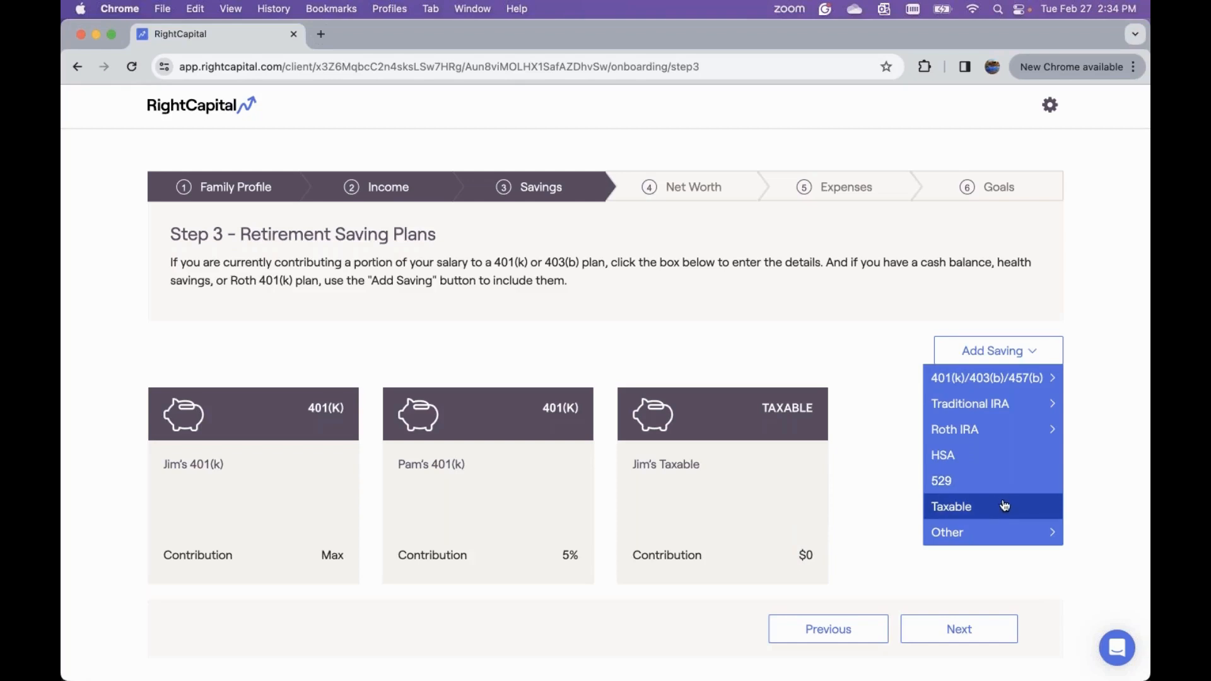
{"action": "mouse_move", "coordinate": [1014, 534]}
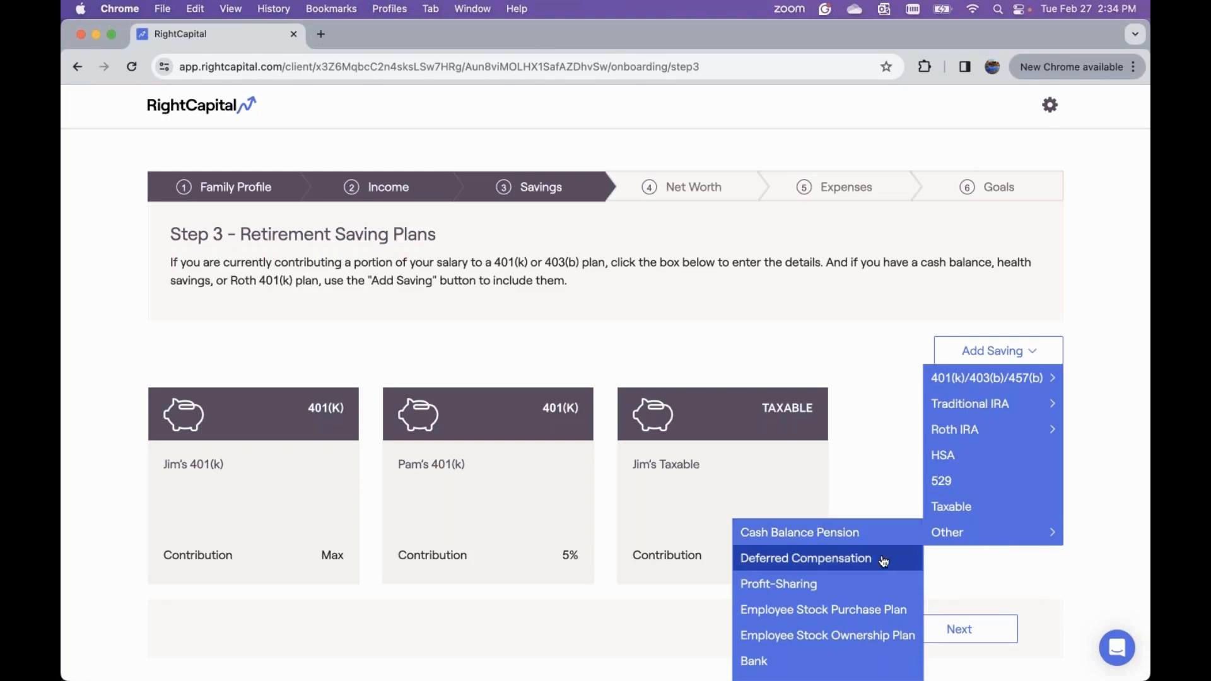
{"action": "scroll", "coordinate": [880, 550], "scroll_direction": "down", "scroll_amount": 2}
{"action": "scroll", "coordinate": [873, 543], "scroll_direction": "down", "scroll_amount": 1}
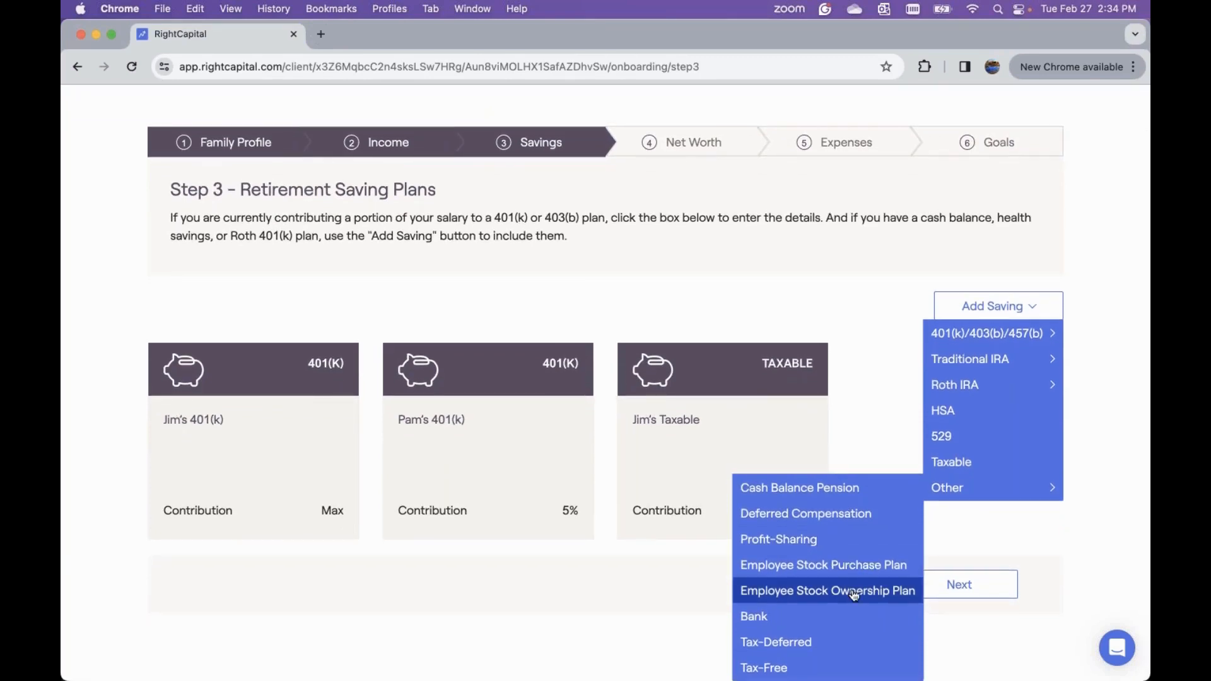
{"action": "left_click", "coordinate": [840, 642]}
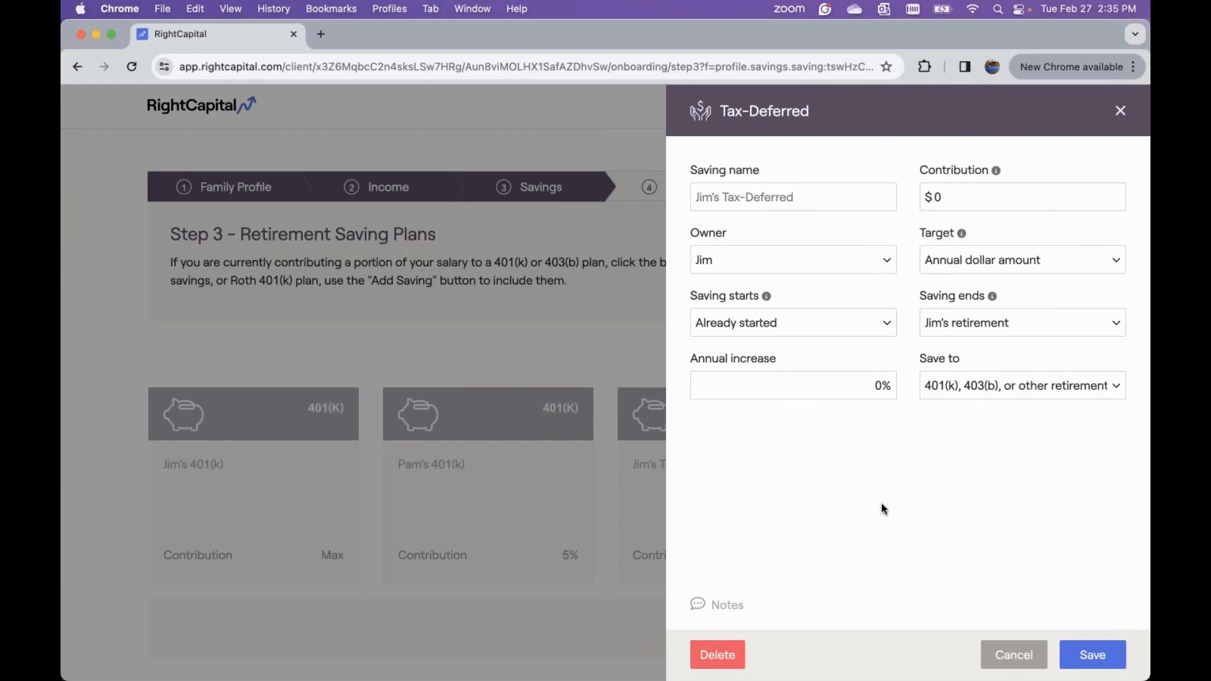
Step: Name the tax-deferred saving as the co-client's Lump Sum Pension, with a $350,000 contribution and the co-client as owner
{"action": "left_click", "coordinate": [780, 200]}
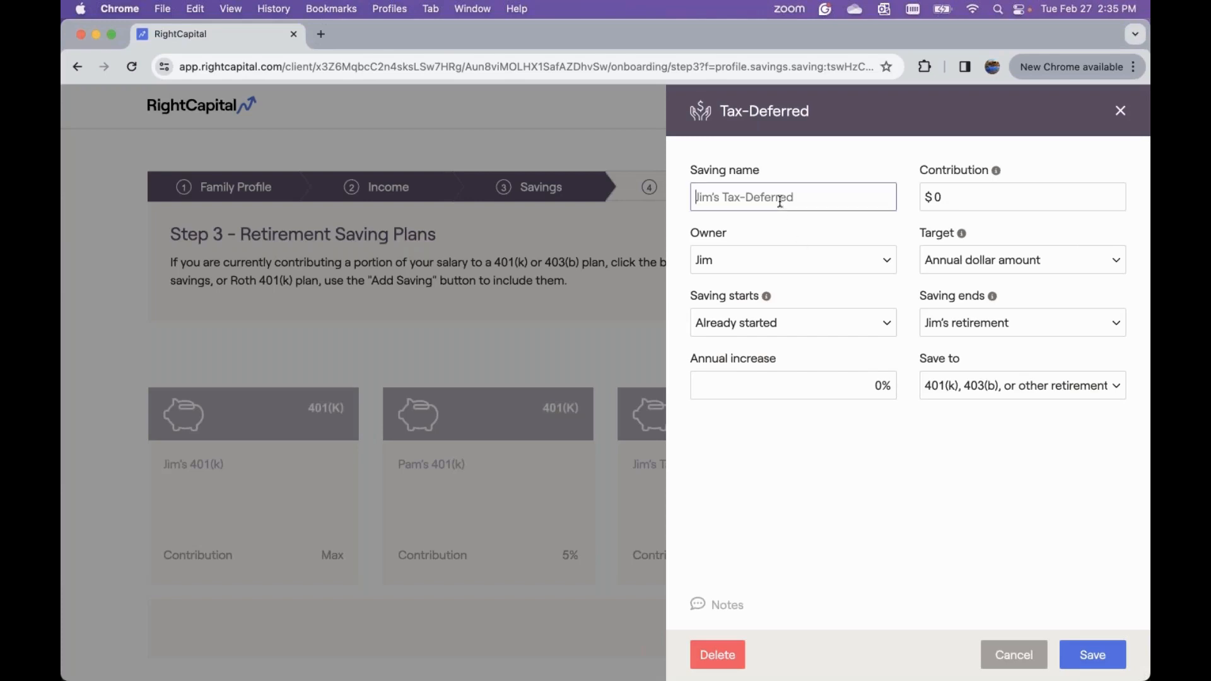
{"action": "type", "text": "Pam Lump Sum Pension"}
{"action": "left_click", "coordinate": [781, 199]}
{"action": "left_click", "coordinate": [950, 196]}
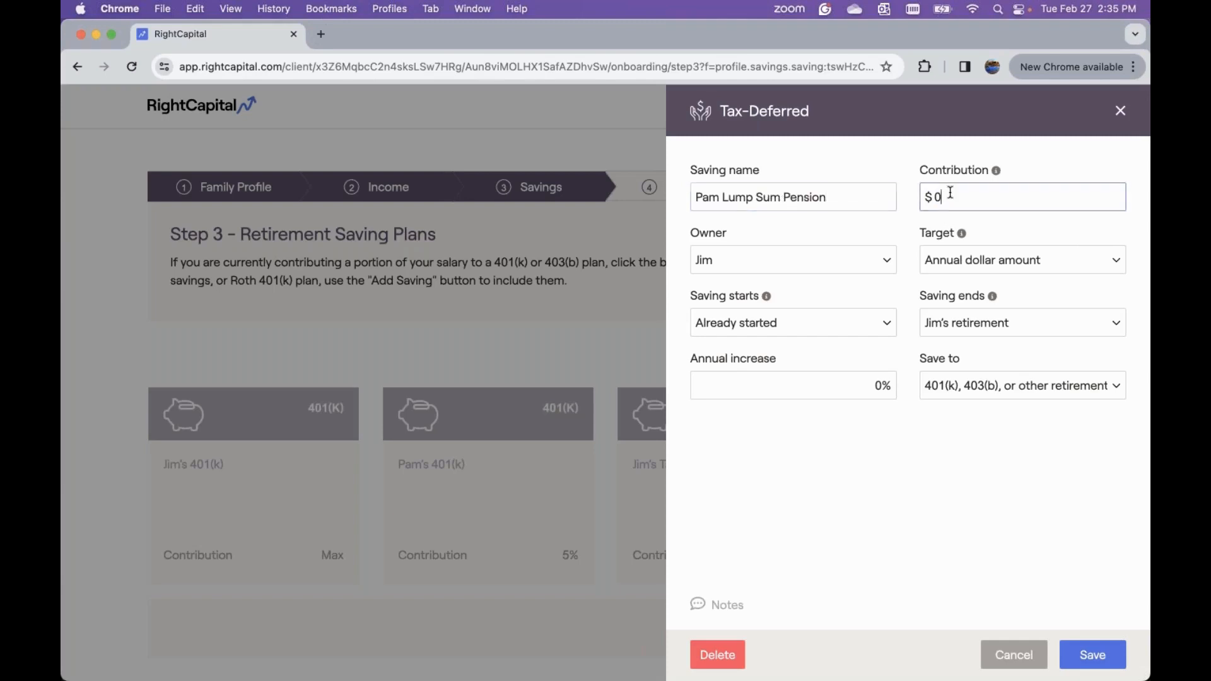
{"action": "type", "text": "350000"}
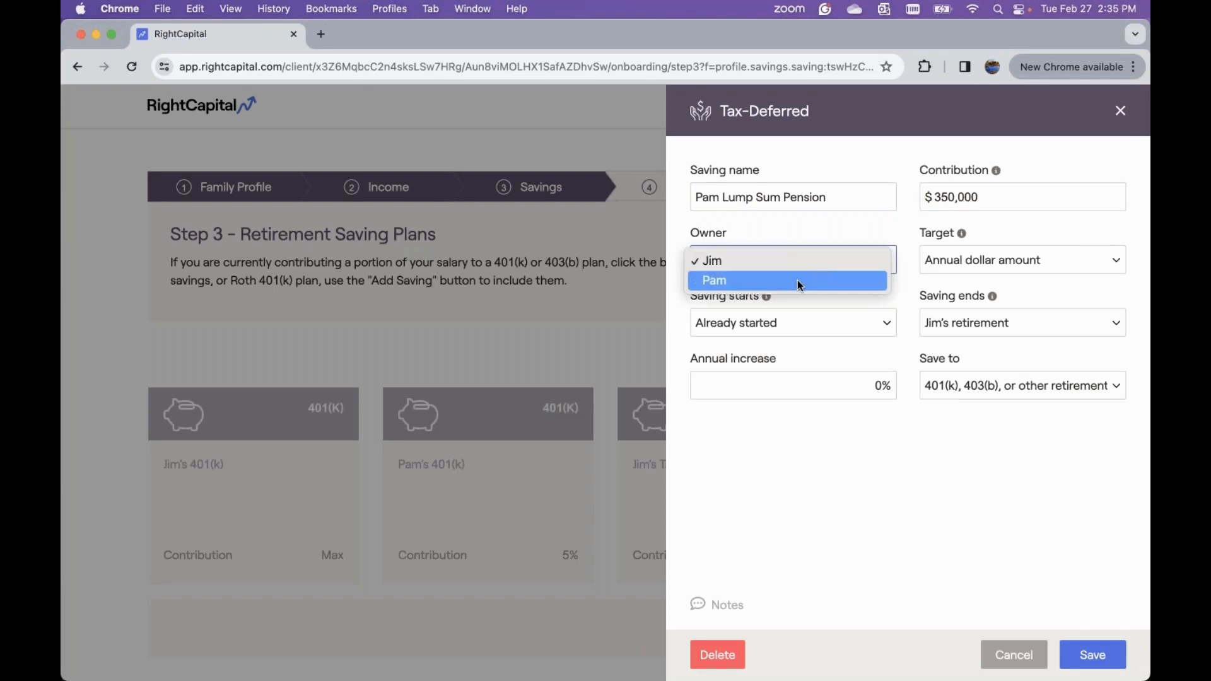
{"action": "left_click", "coordinate": [797, 280]}
Step: Set the pension saving to start and end at the co-client's retirement, keep the 401(k), 403(b), or other retirement plan destination, and save it
{"action": "left_click", "coordinate": [780, 322]}
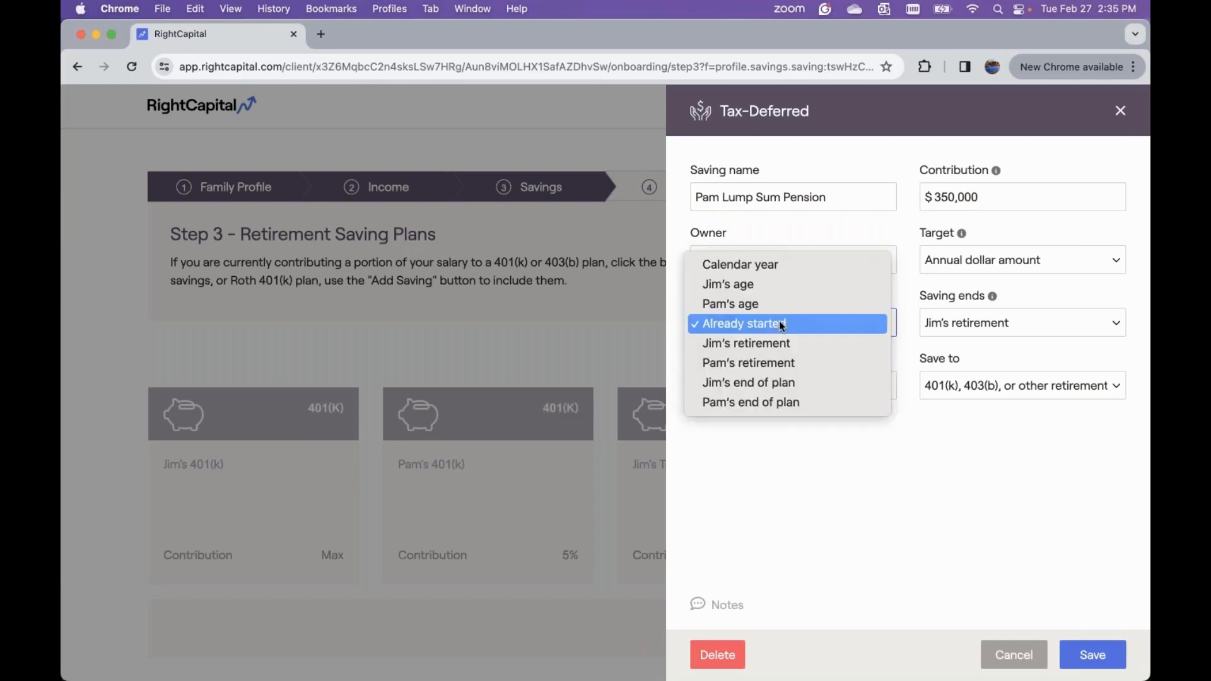
{"action": "left_click", "coordinate": [784, 363]}
{"action": "left_click", "coordinate": [918, 323]}
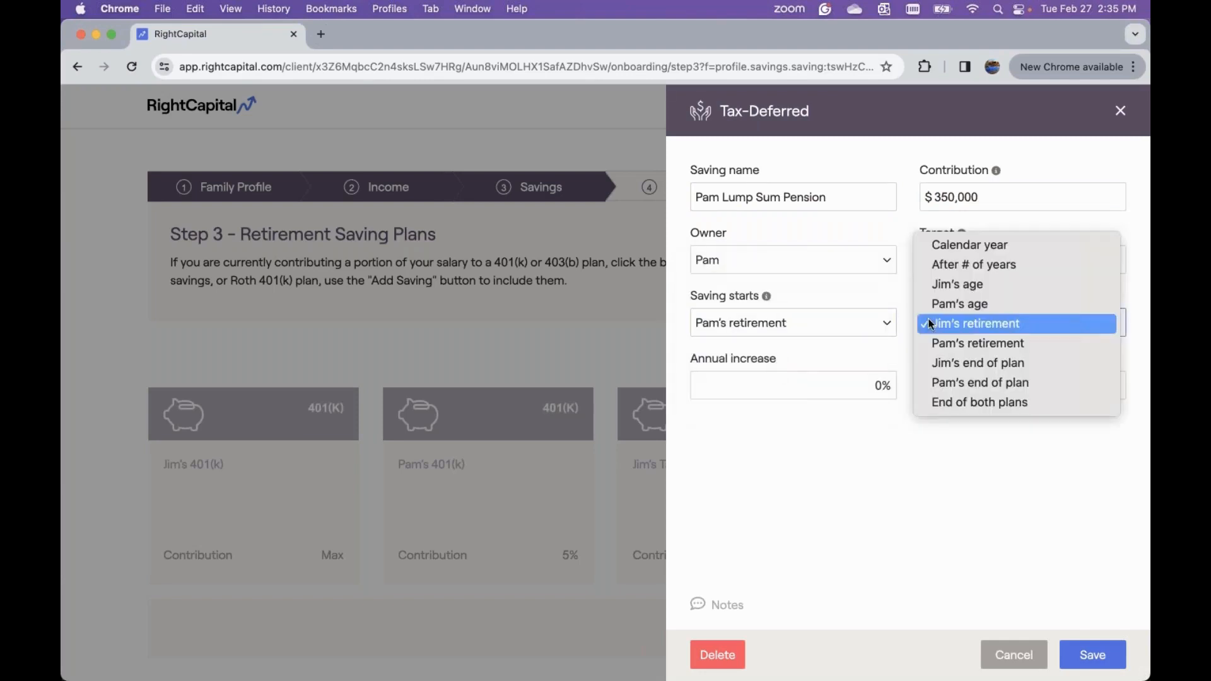
{"action": "left_click", "coordinate": [930, 343]}
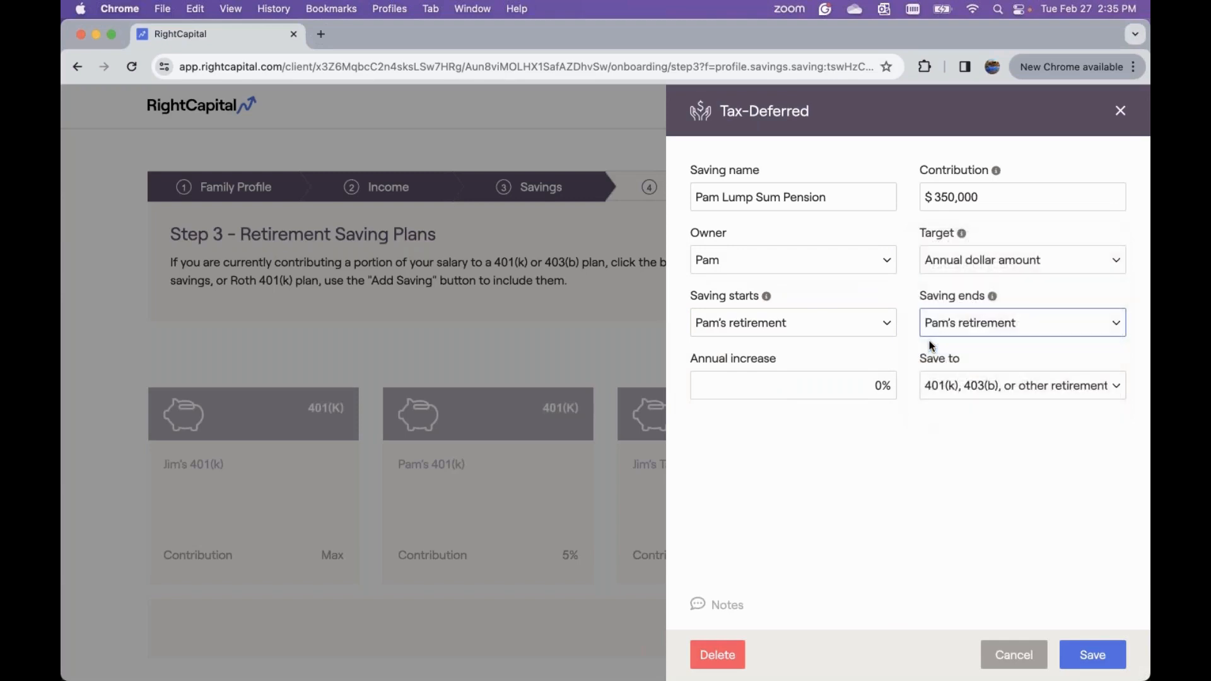
{"action": "left_click", "coordinate": [941, 385]}
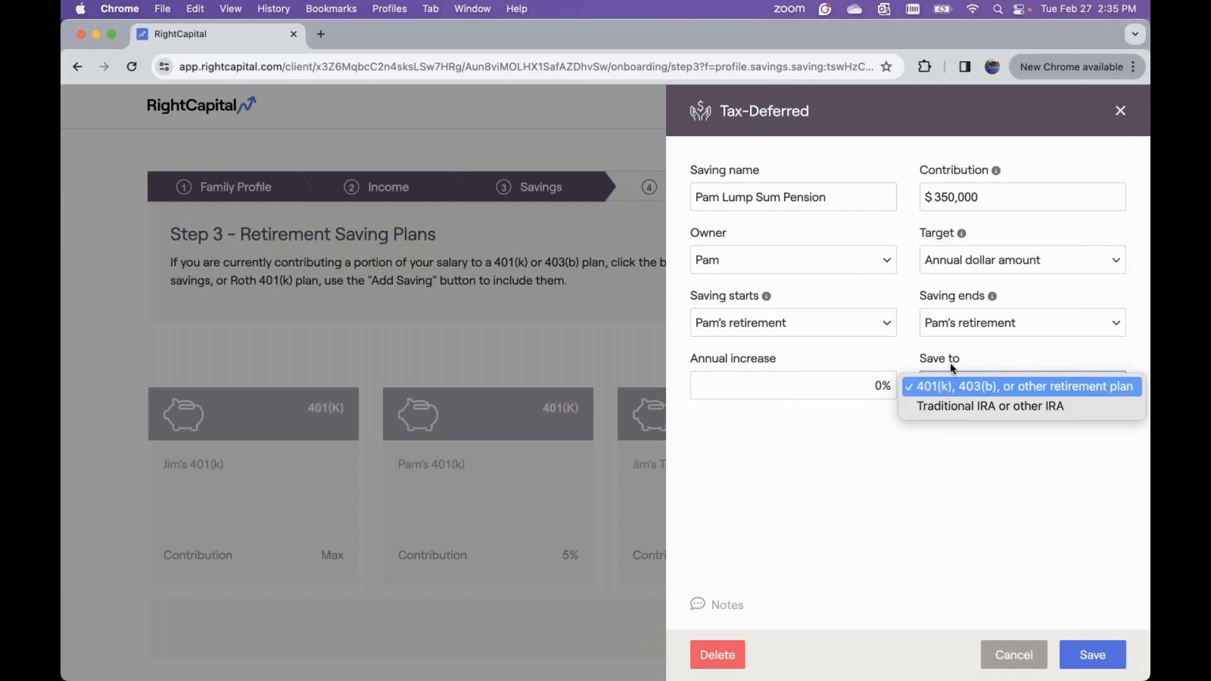
{"action": "left_click", "coordinate": [953, 387]}
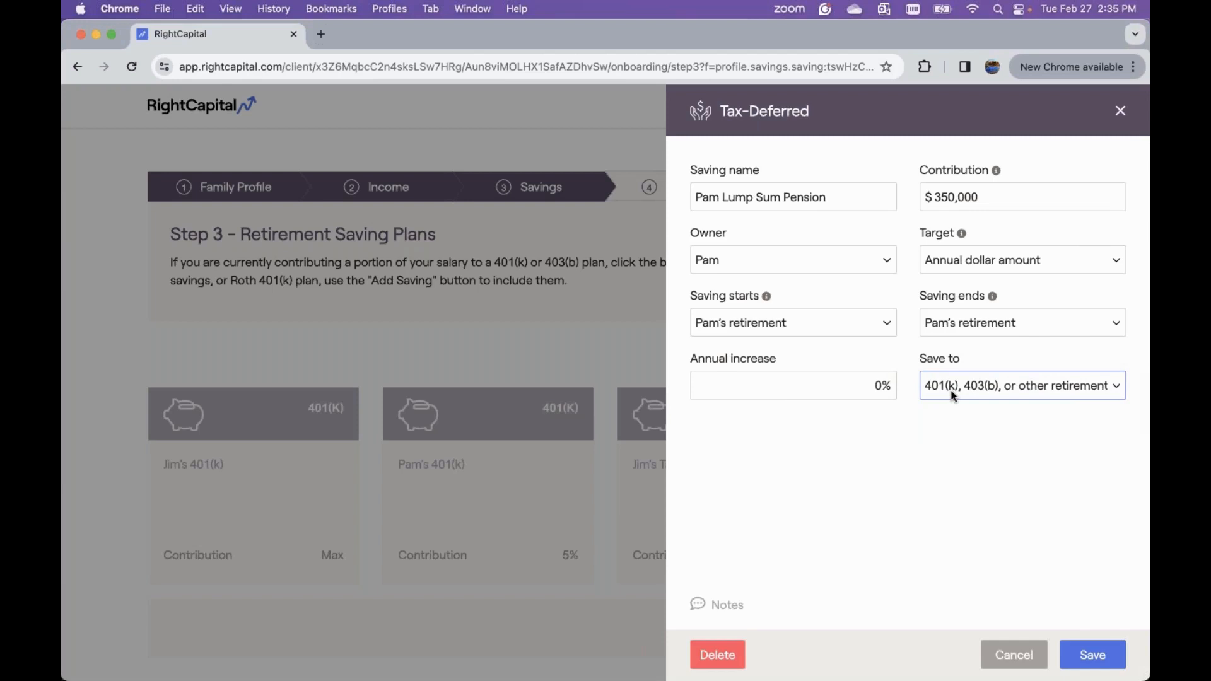
{"action": "left_click", "coordinate": [1086, 655]}
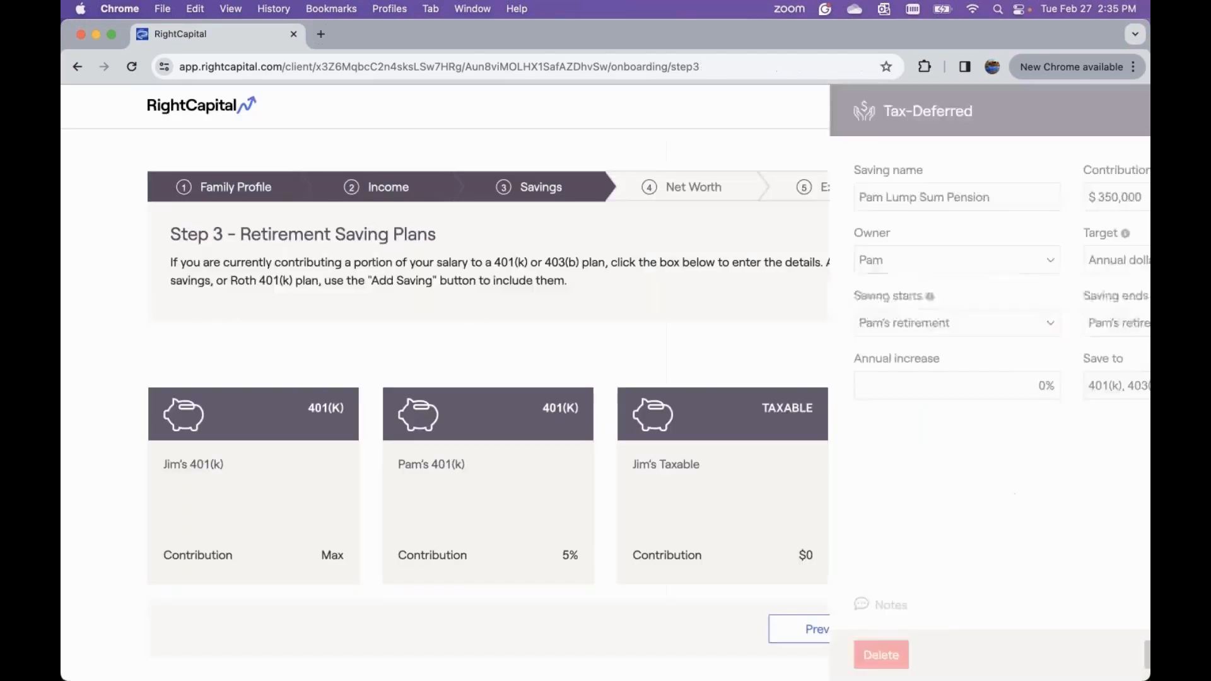
Step: Continue to the Net Worth step and review the account types that can be added, including the Property and Insurance groups
{"action": "left_click", "coordinate": [954, 629]}
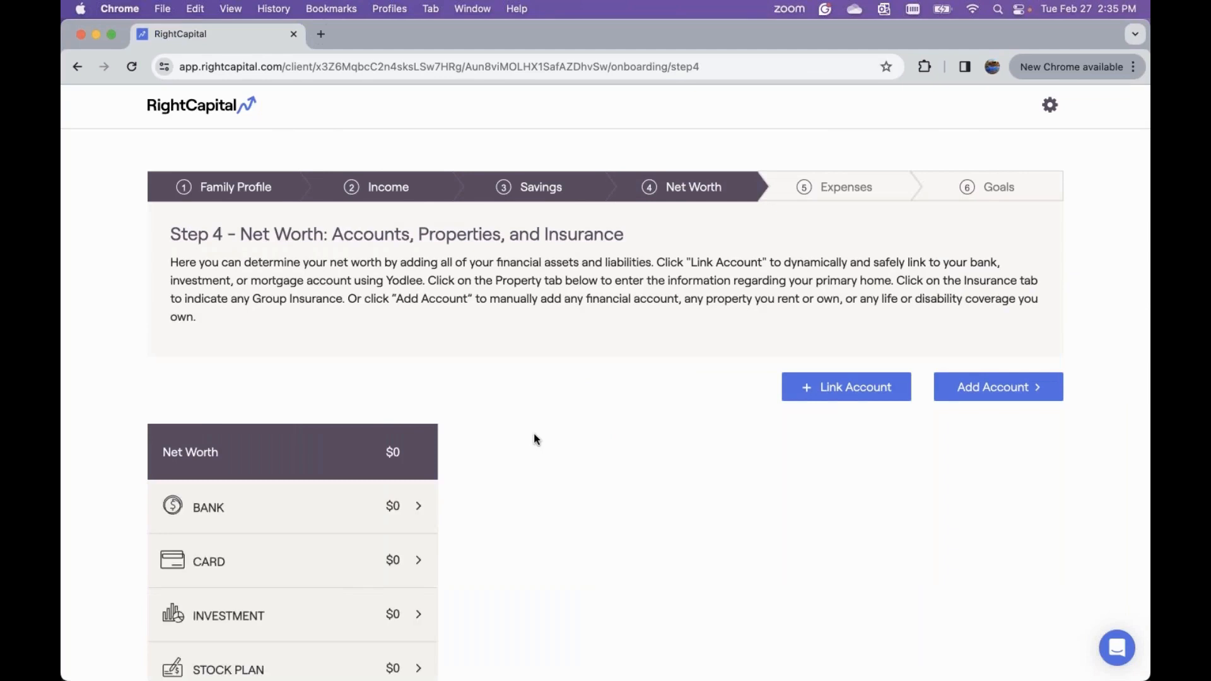
{"action": "scroll", "coordinate": [535, 436], "scroll_direction": "down", "scroll_amount": 2}
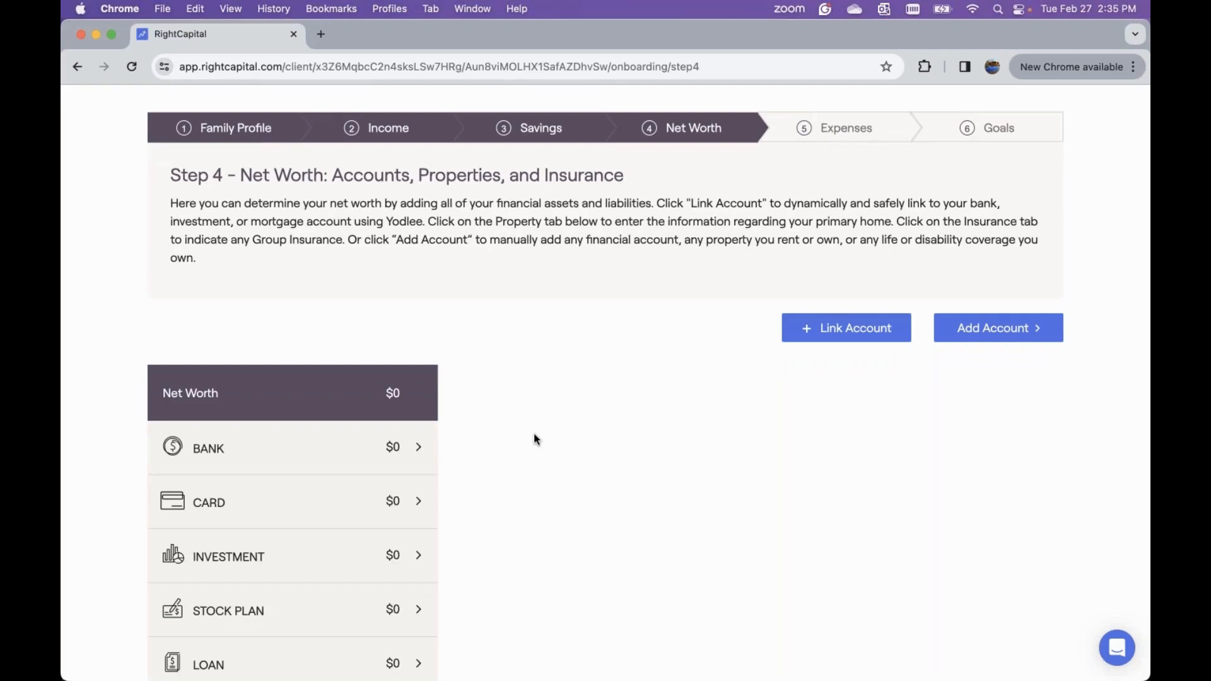
{"action": "scroll", "coordinate": [535, 439], "scroll_direction": "down", "scroll_amount": 3}
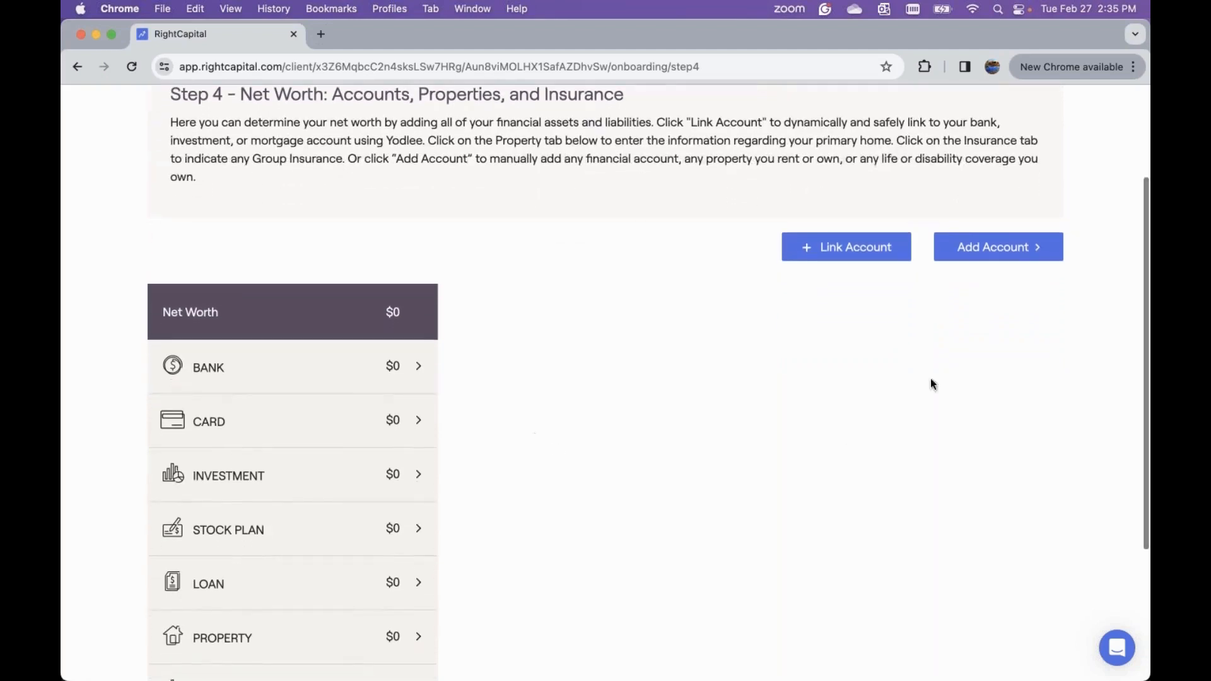
{"action": "left_click", "coordinate": [1020, 256]}
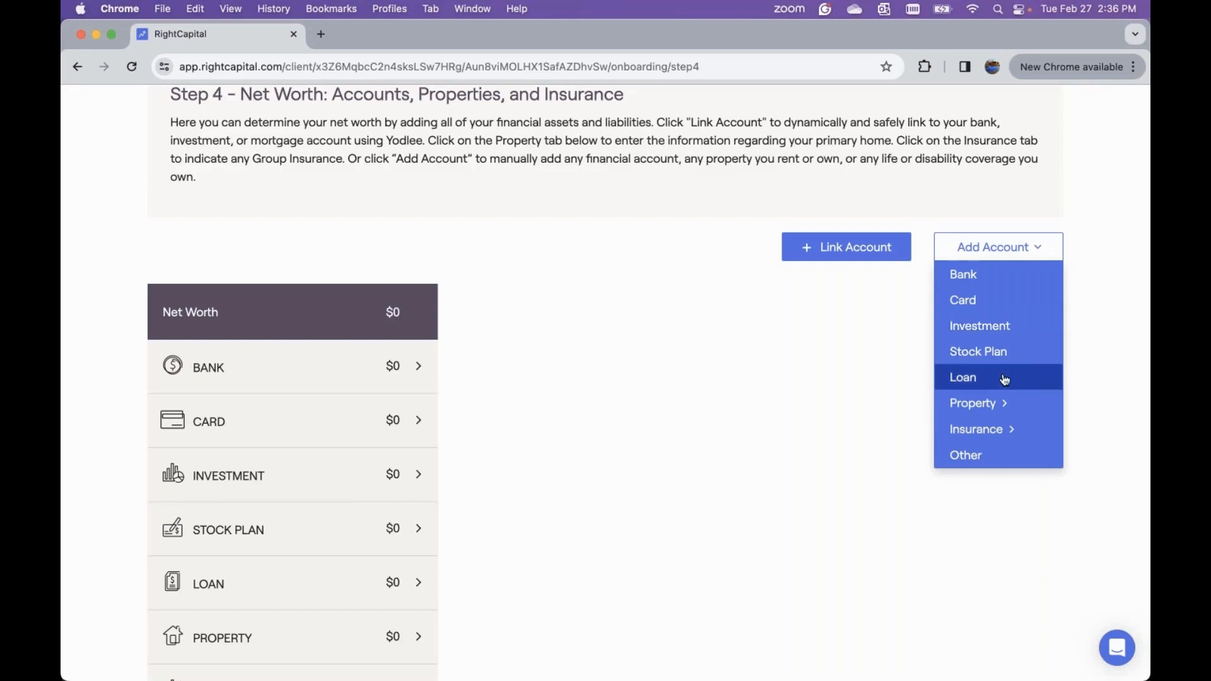
{"action": "mouse_move", "coordinate": [1006, 403]}
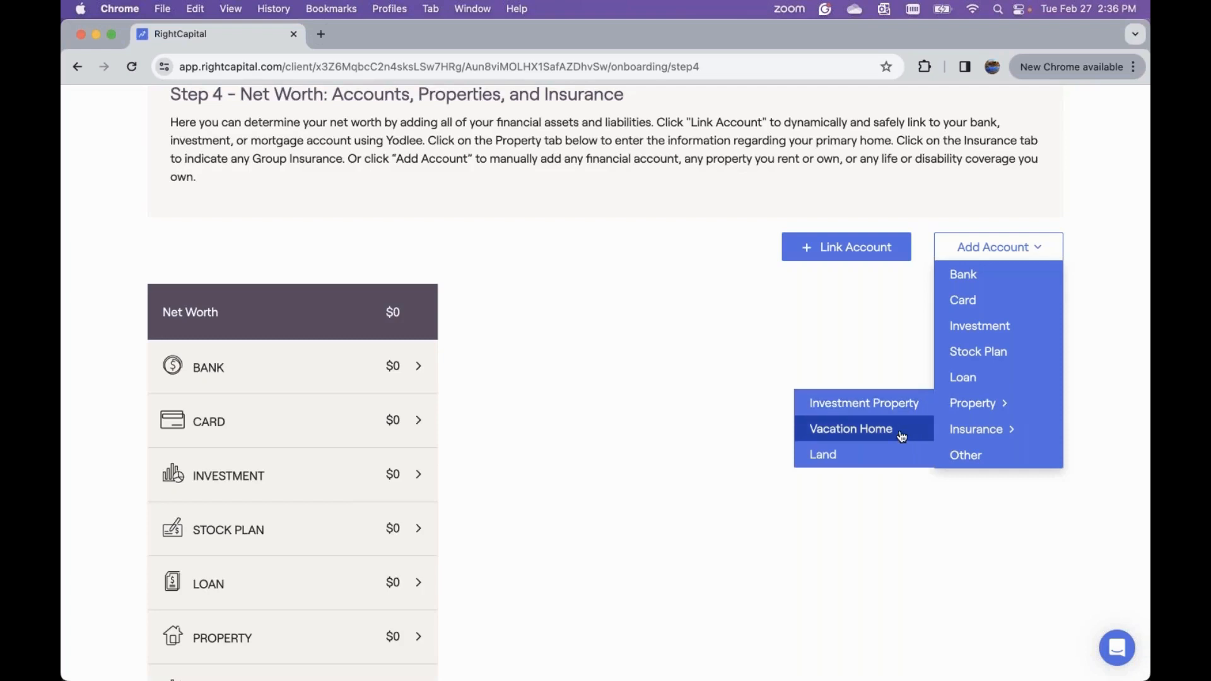
{"action": "mouse_move", "coordinate": [959, 434]}
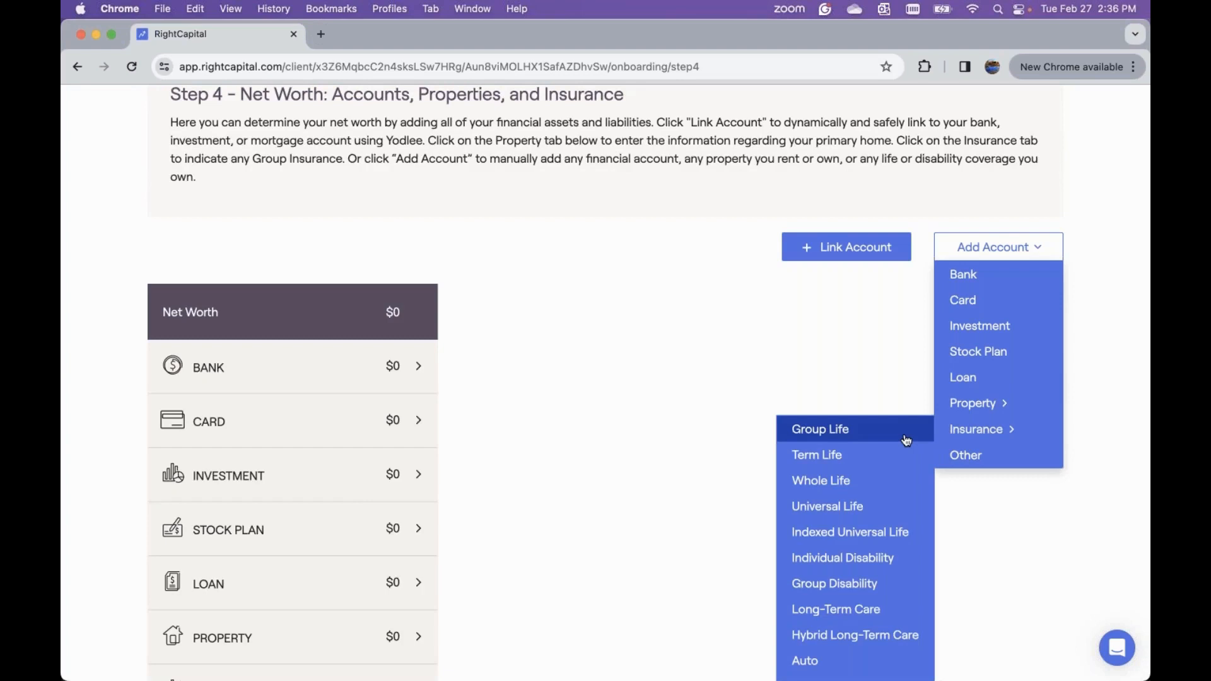
{"action": "scroll", "coordinate": [906, 440], "scroll_direction": "down", "scroll_amount": 3}
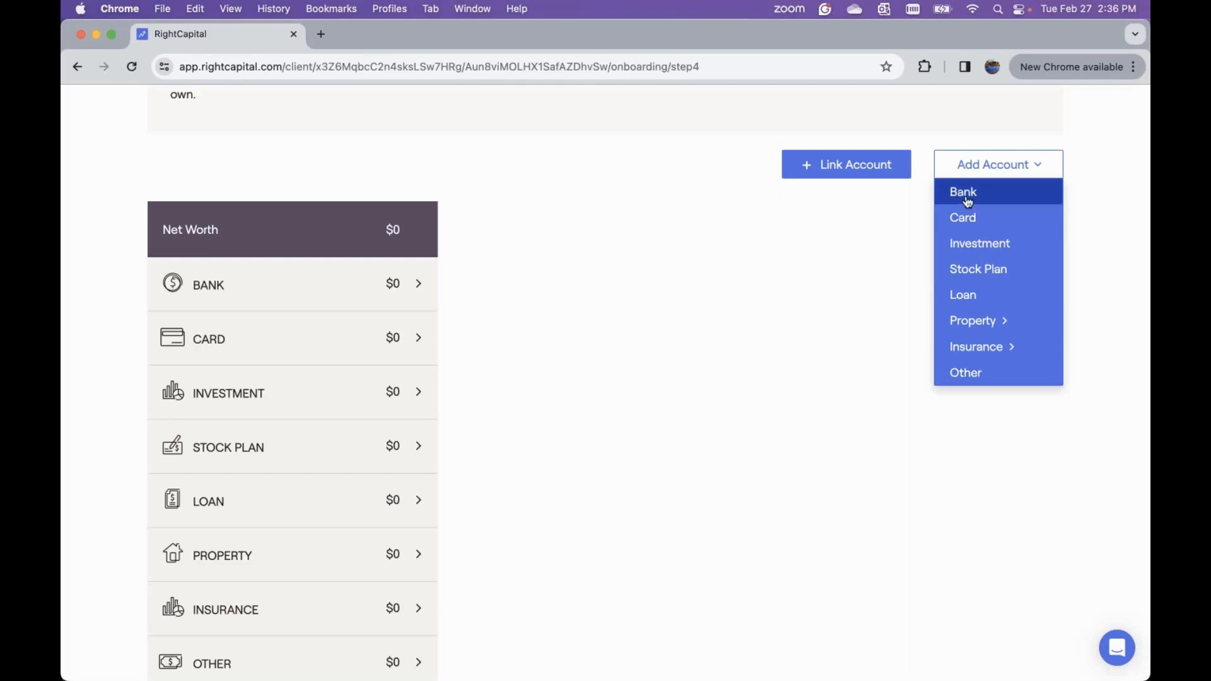
Step: Add a manual bank account named Joint Checking with a $75,000 balance, and open its owner choices
{"action": "left_click", "coordinate": [1008, 199]}
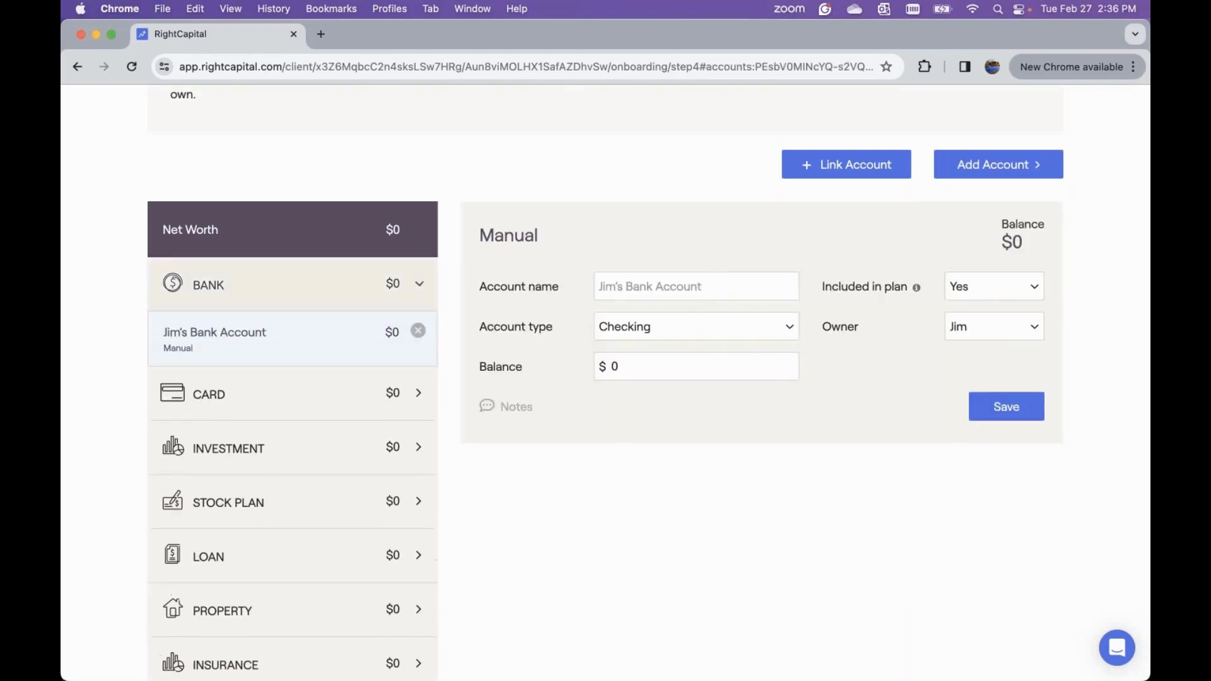
{"action": "left_click", "coordinate": [686, 288]}
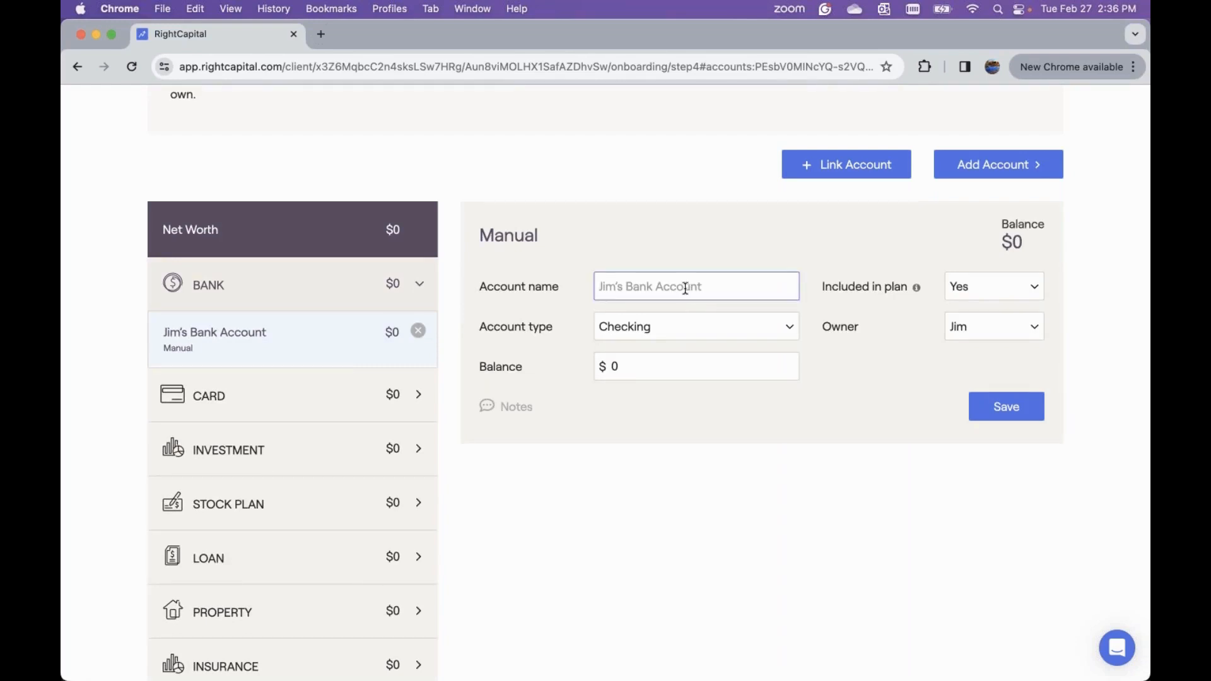
{"action": "type", "text": "Joint Checking"}
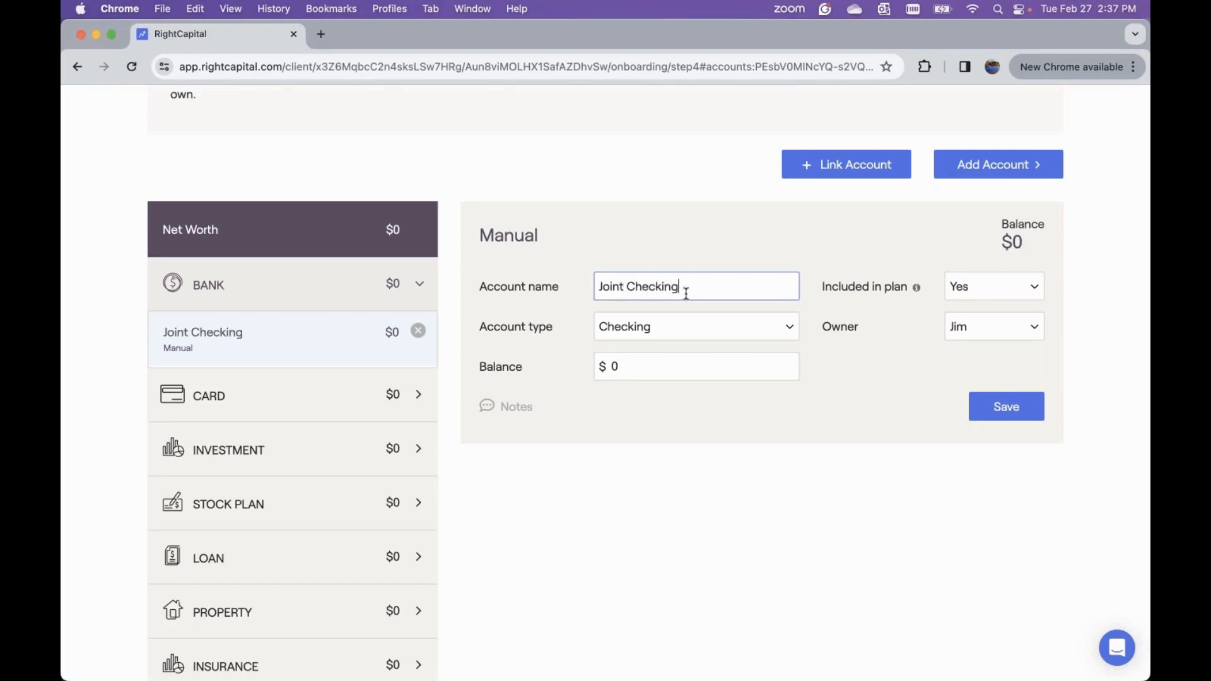
{"action": "left_click", "coordinate": [676, 366]}
{"action": "type", "text": "7"}
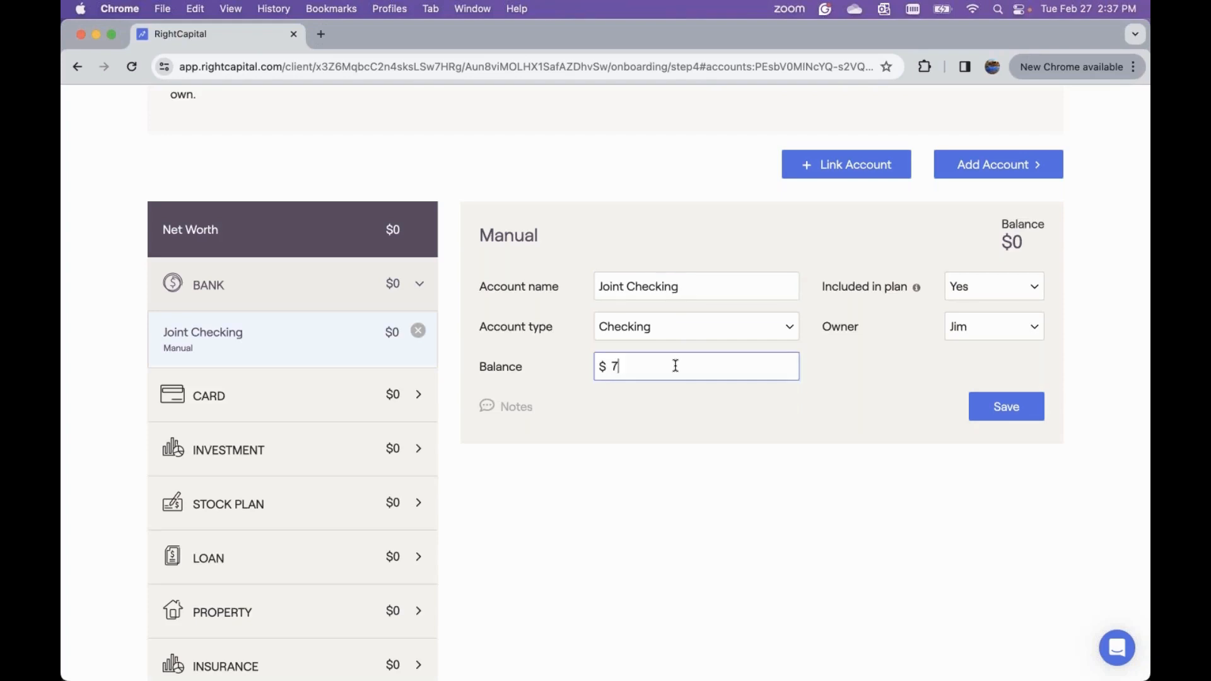
{"action": "type", "text": "5,000"}
{"action": "left_click", "coordinate": [989, 338]}
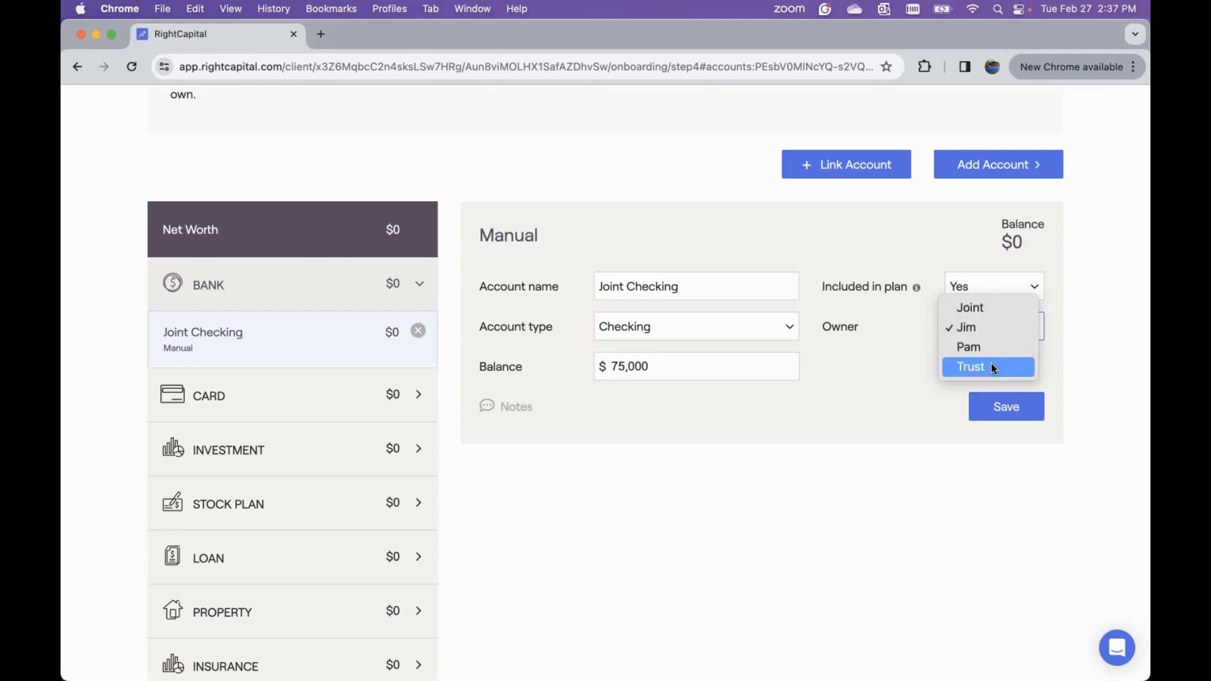
Step: Set the owner of the Joint Checking account to Joint and save the account
{"action": "left_click", "coordinate": [1009, 307]}
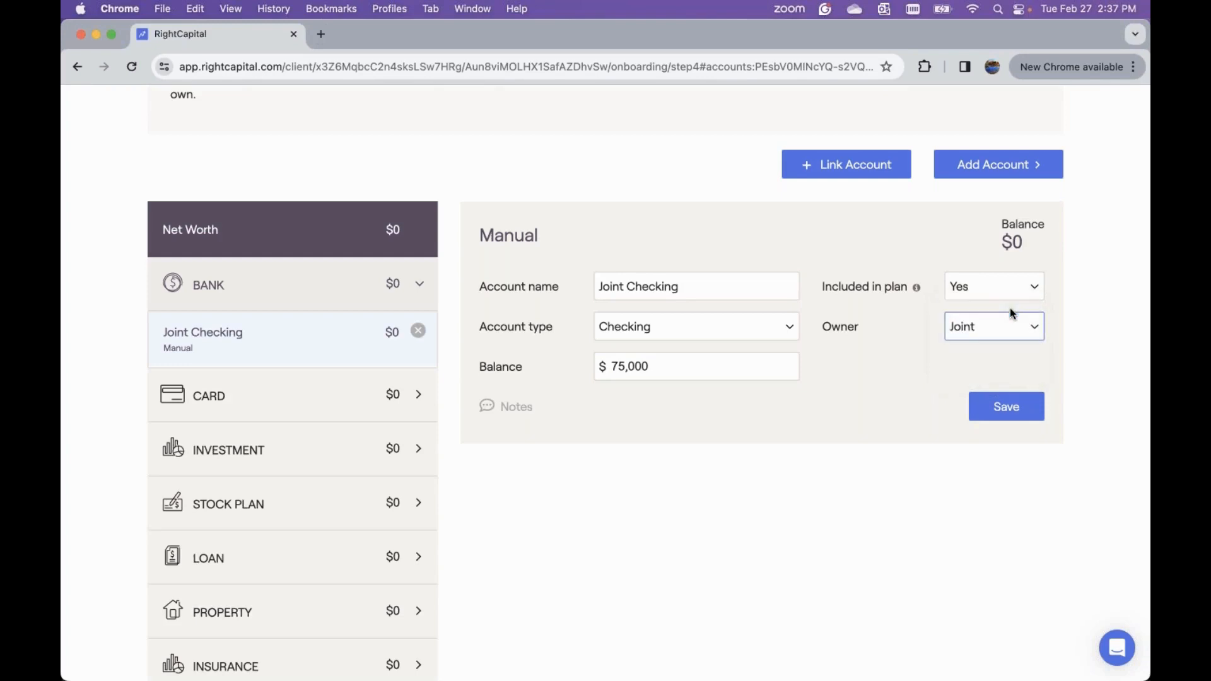
{"action": "left_click", "coordinate": [1020, 410]}
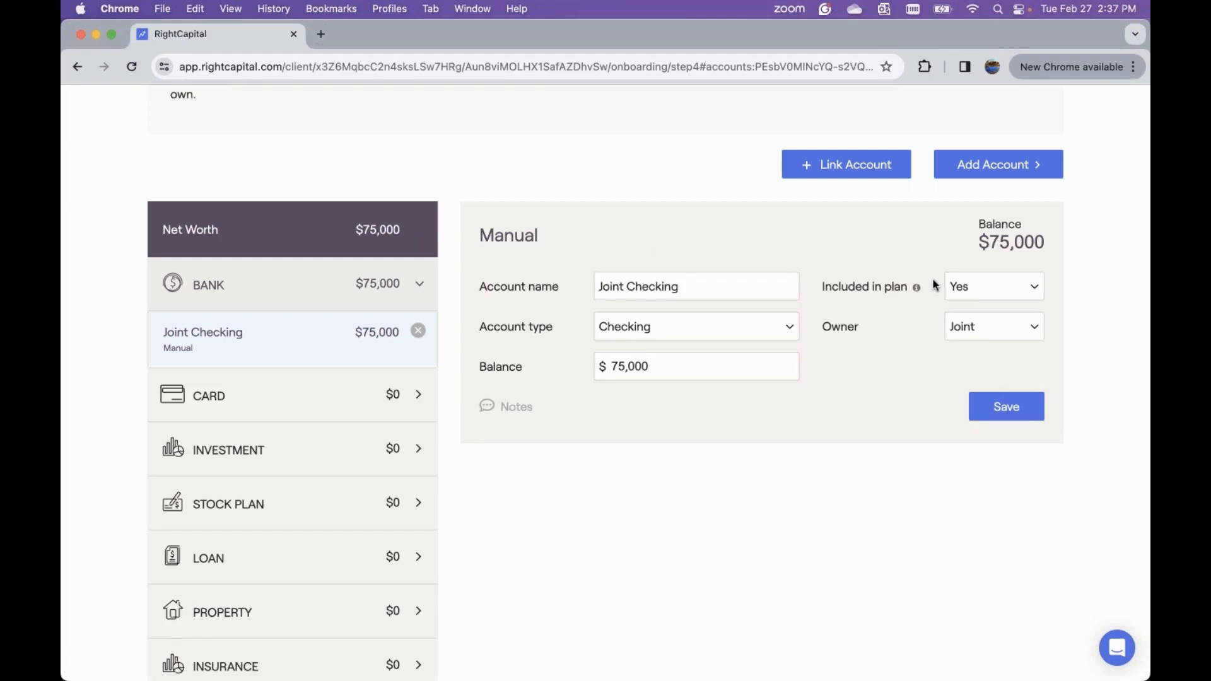
Step: Exclude the Joint Checking account from the plan and save the change
{"action": "left_click", "coordinate": [1026, 292]}
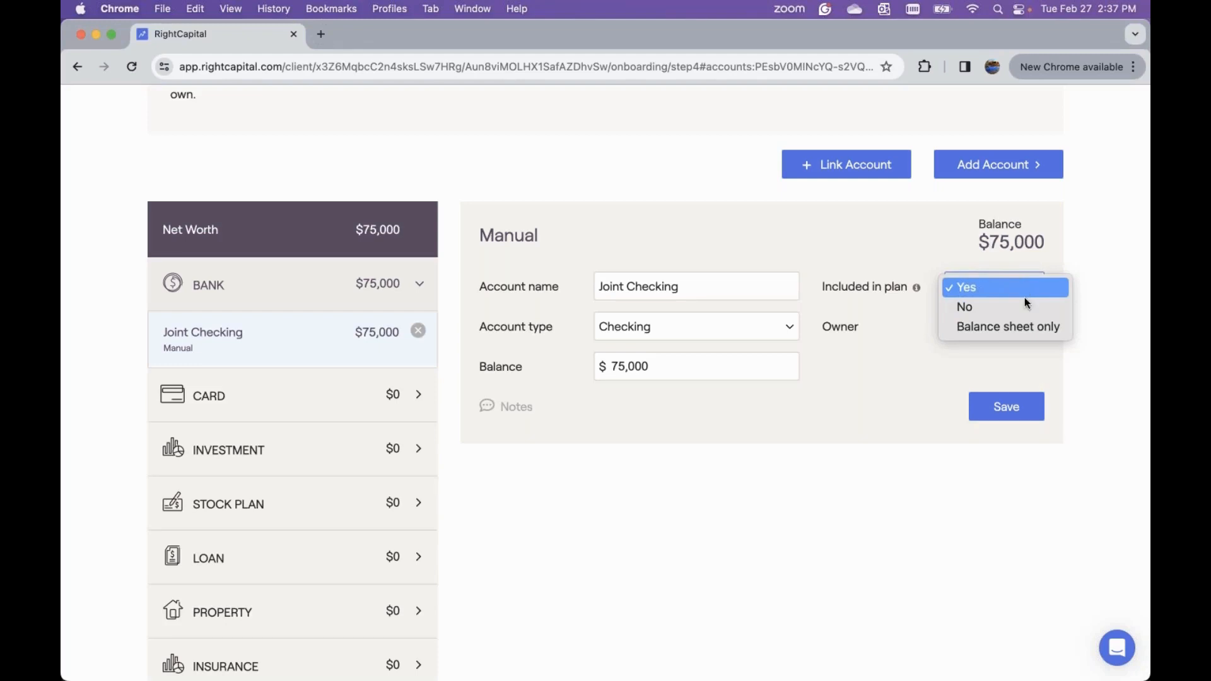
{"action": "left_click", "coordinate": [1020, 308]}
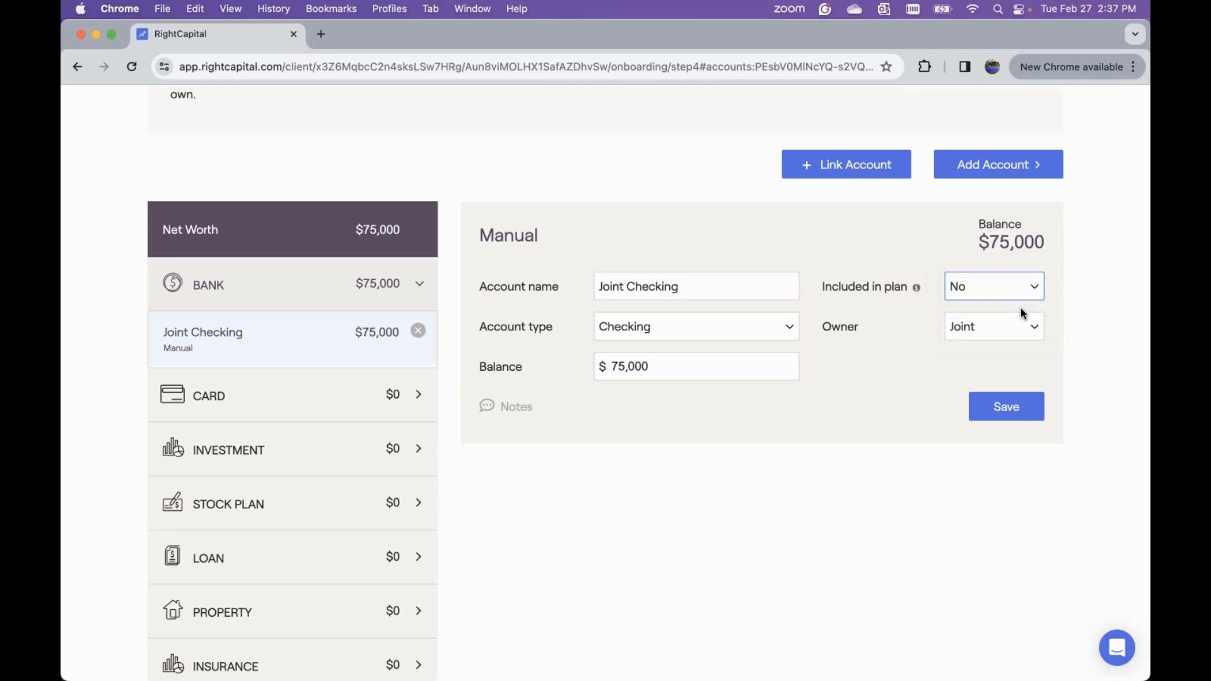
{"action": "left_click", "coordinate": [1004, 416]}
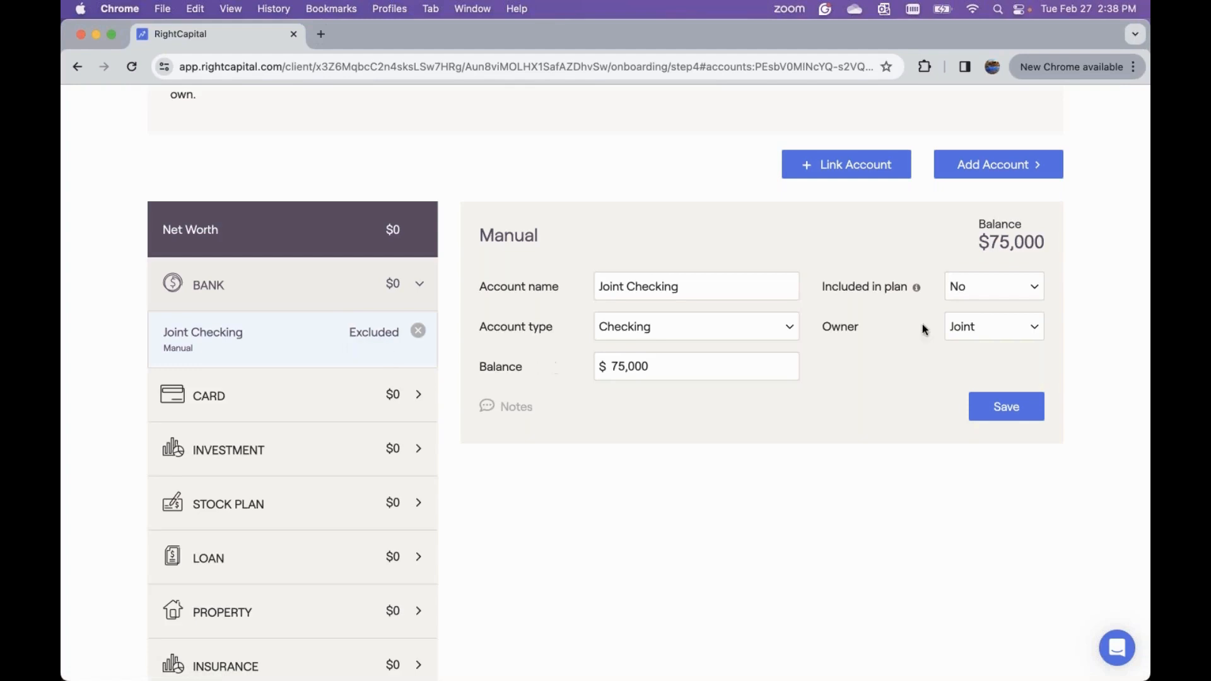
Step: Include the Joint Checking account as Balance sheet only and save it
{"action": "left_click", "coordinate": [984, 295]}
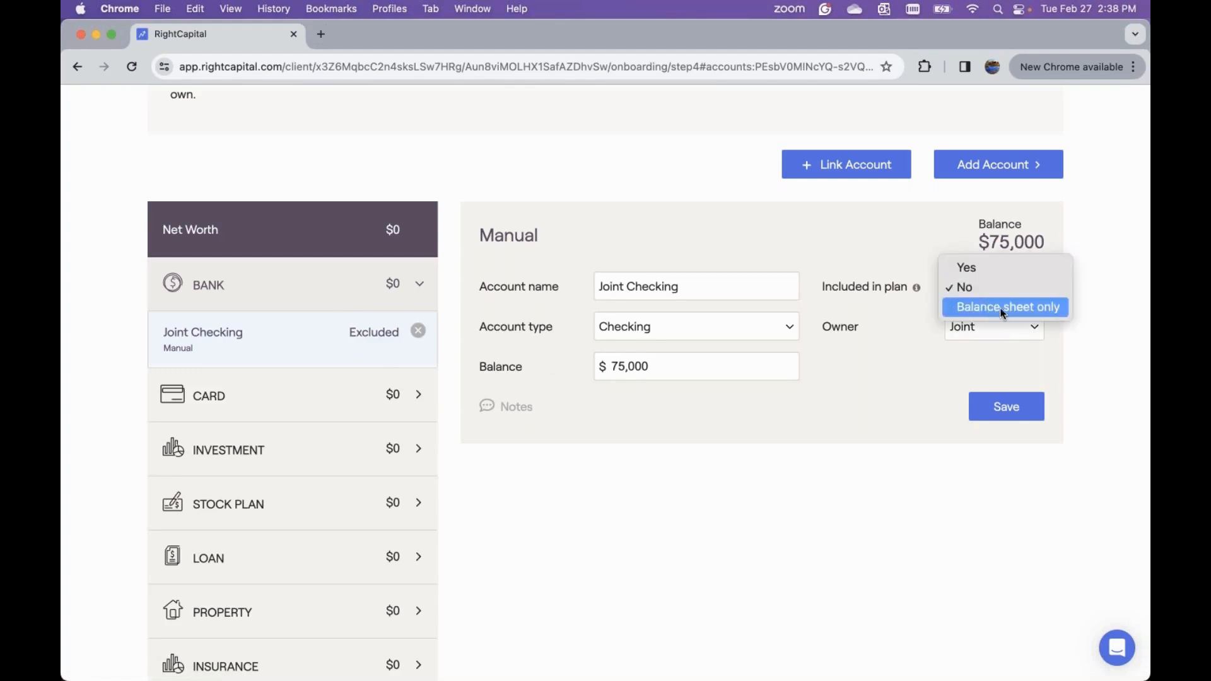
{"action": "left_click", "coordinate": [1013, 308]}
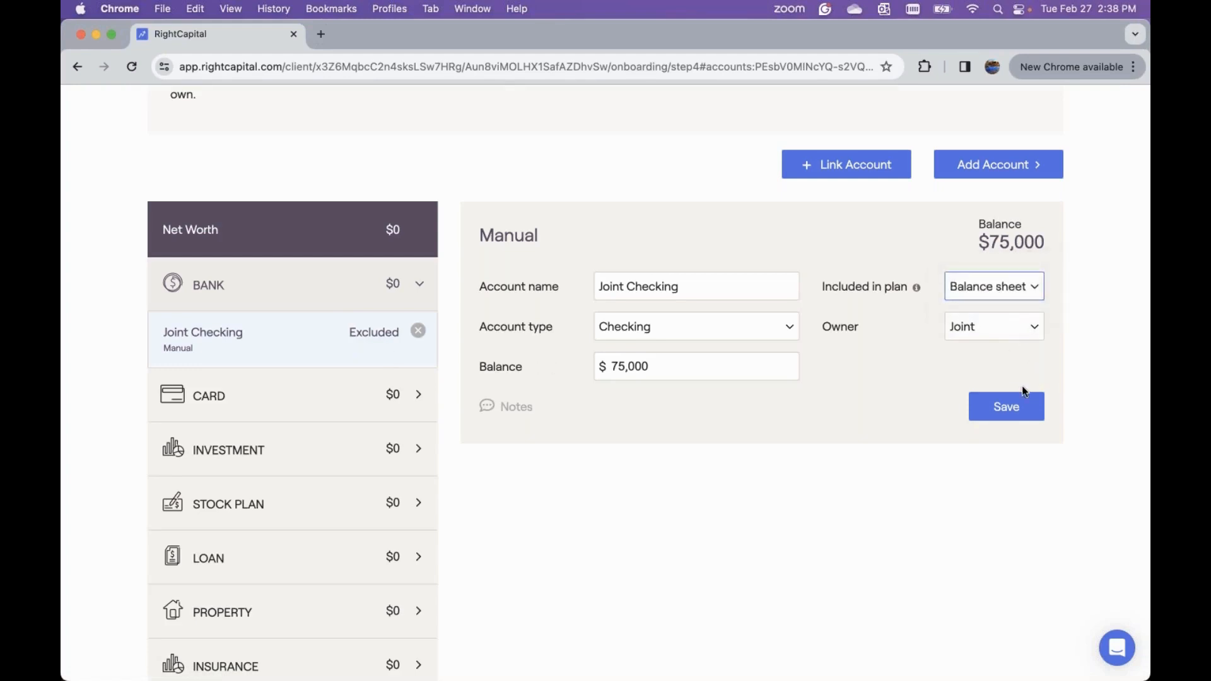
{"action": "left_click", "coordinate": [1007, 407]}
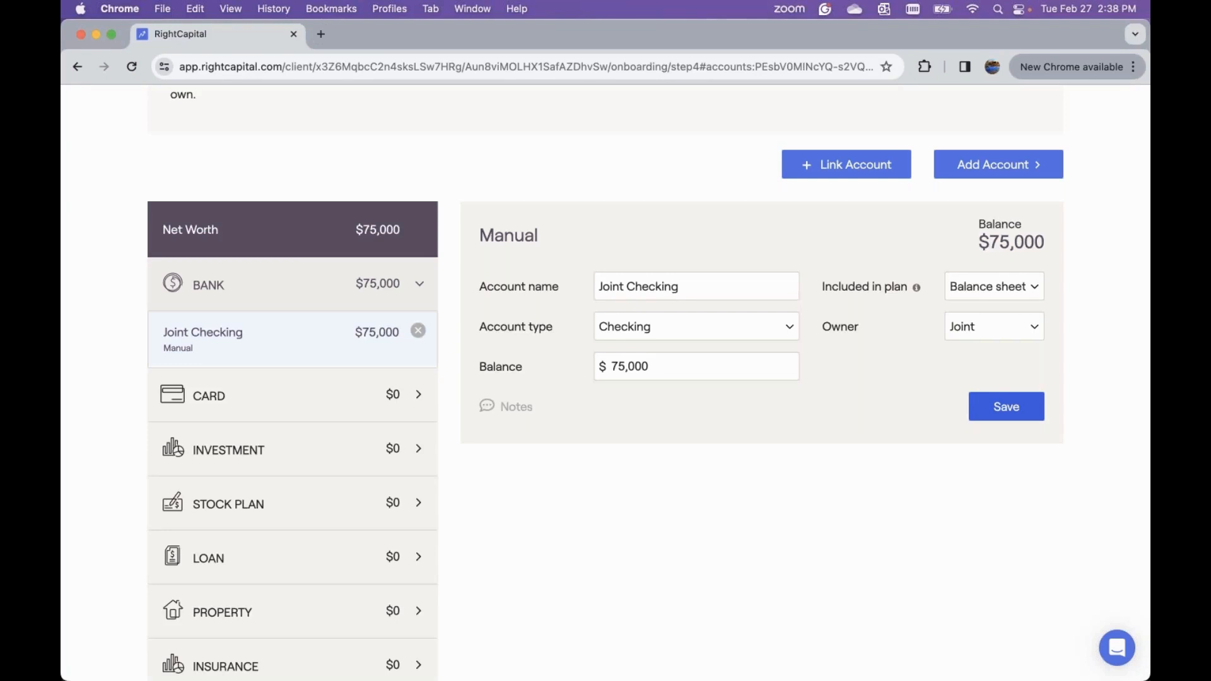
Step: Set the Joint Checking account's plan inclusion back to Yes and save it
{"action": "left_click", "coordinate": [975, 289]}
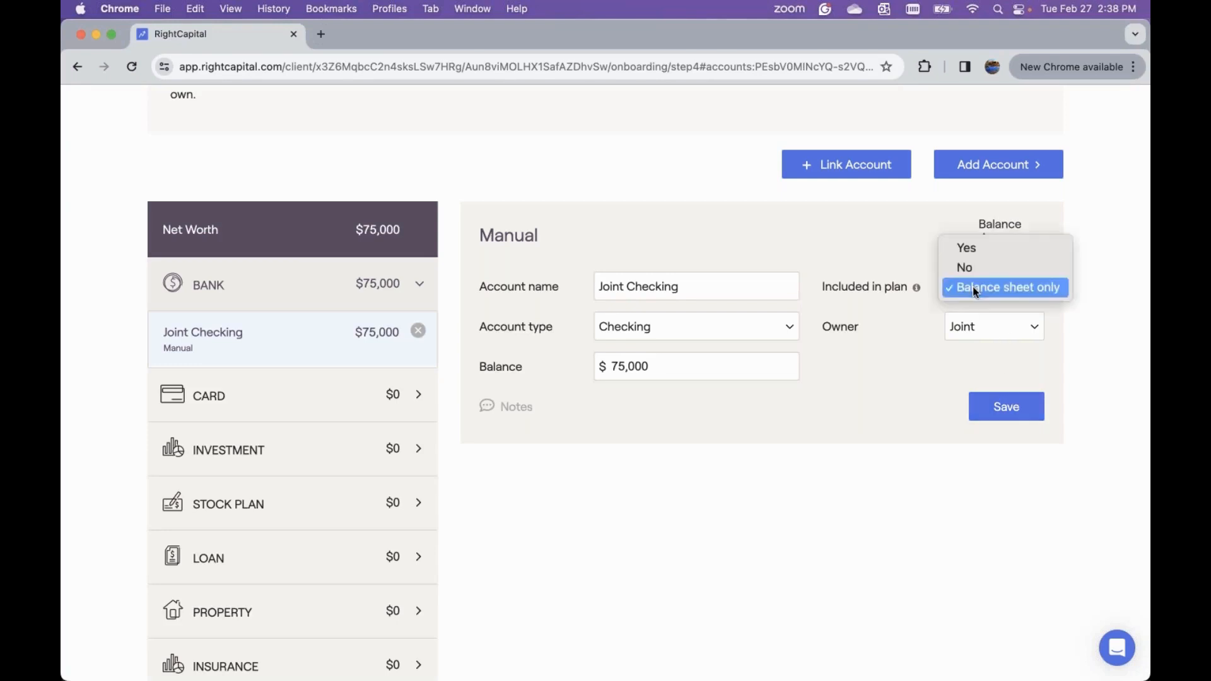
{"action": "left_click", "coordinate": [999, 248]}
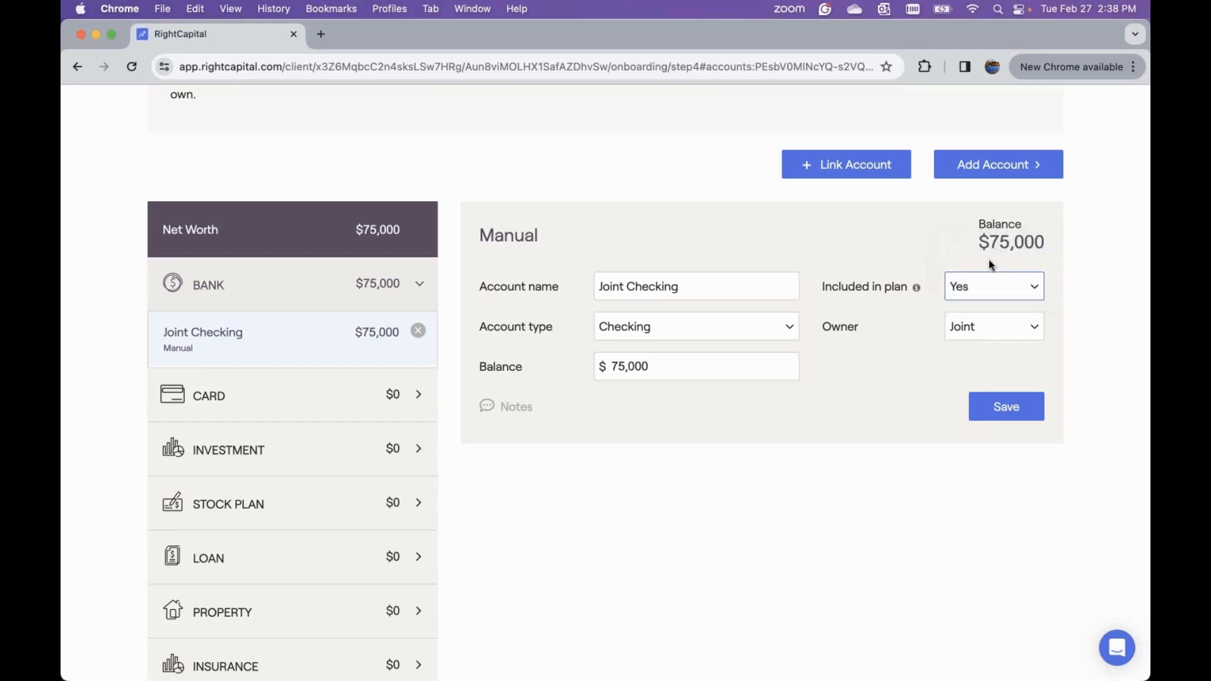
{"action": "left_click", "coordinate": [1016, 414]}
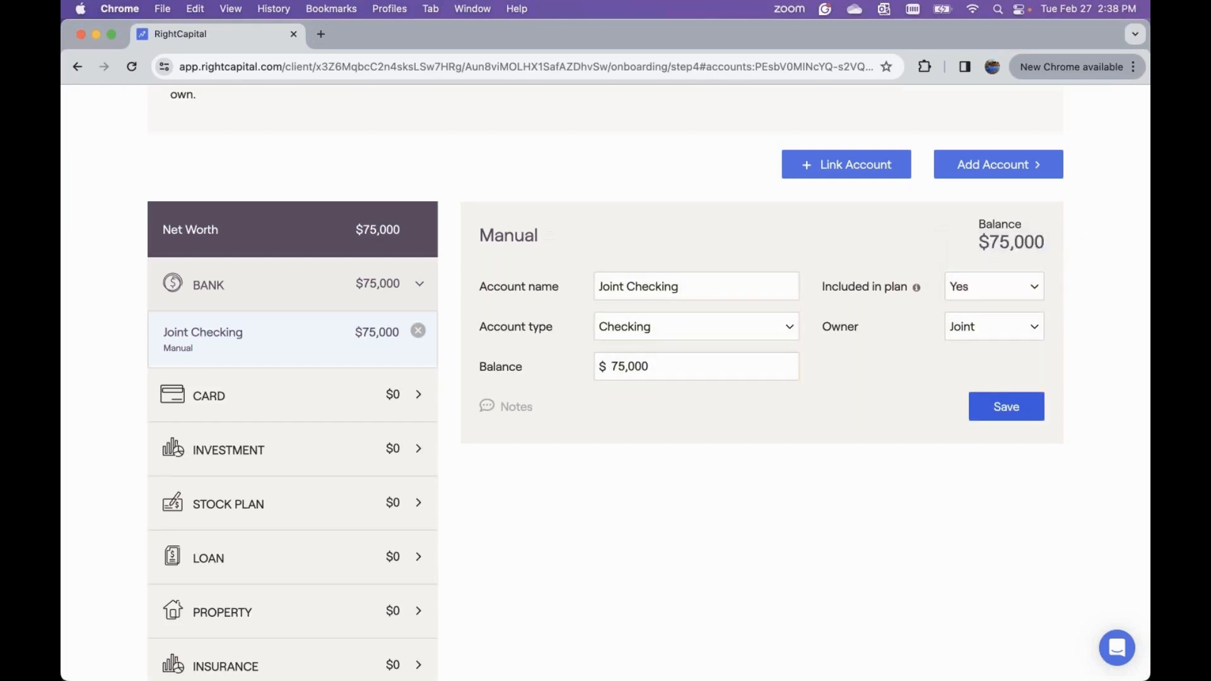
Step: Add a manual card account named AMEX with a balance of $1,200
{"action": "left_click", "coordinate": [1034, 165]}
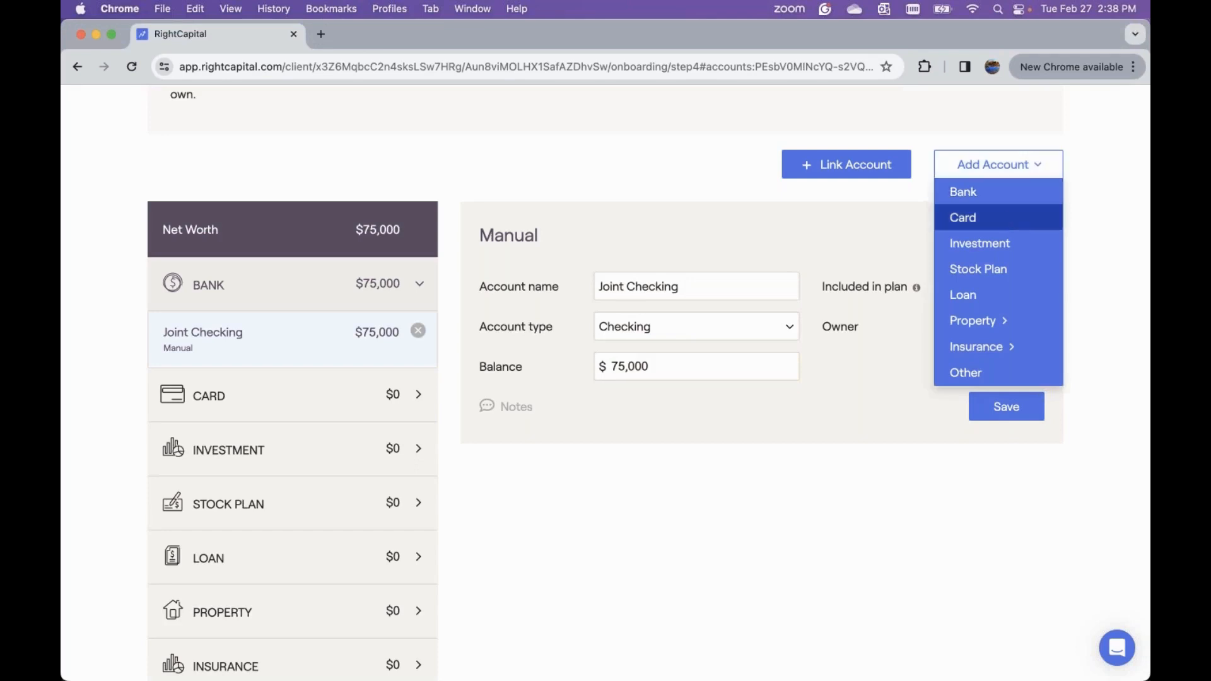
{"action": "left_click", "coordinate": [963, 218]}
{"action": "left_click", "coordinate": [672, 285]}
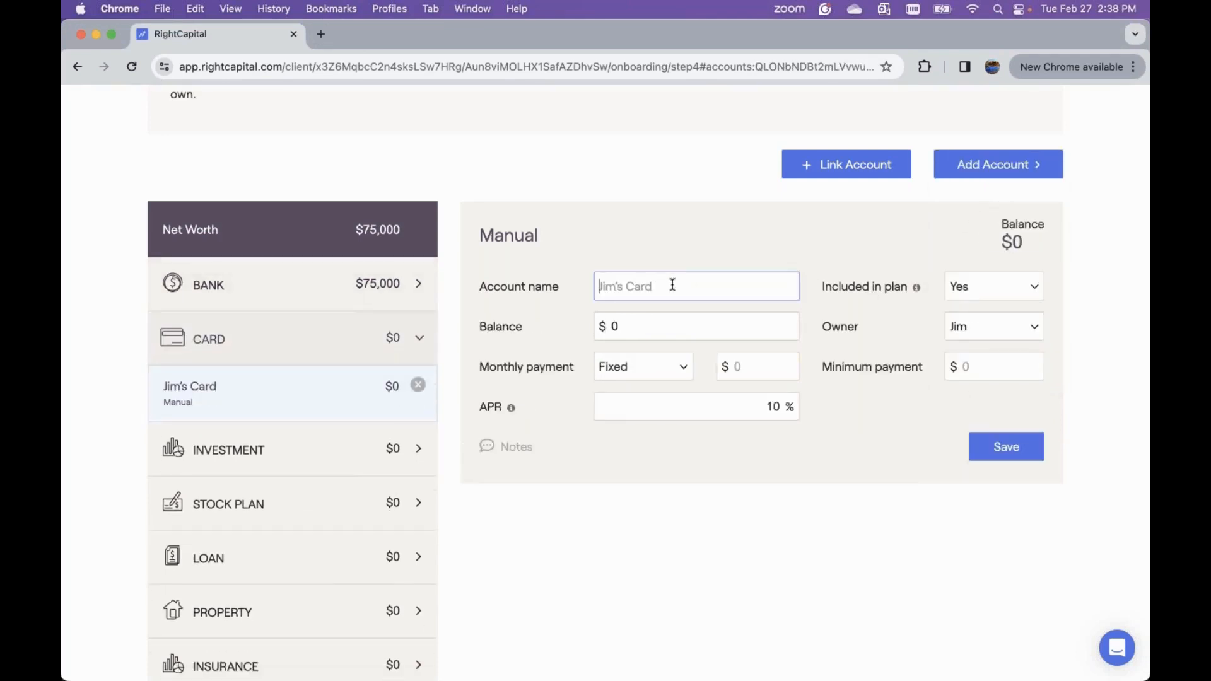
{"action": "type", "text": "AMEX"}
{"action": "left_click", "coordinate": [660, 332]}
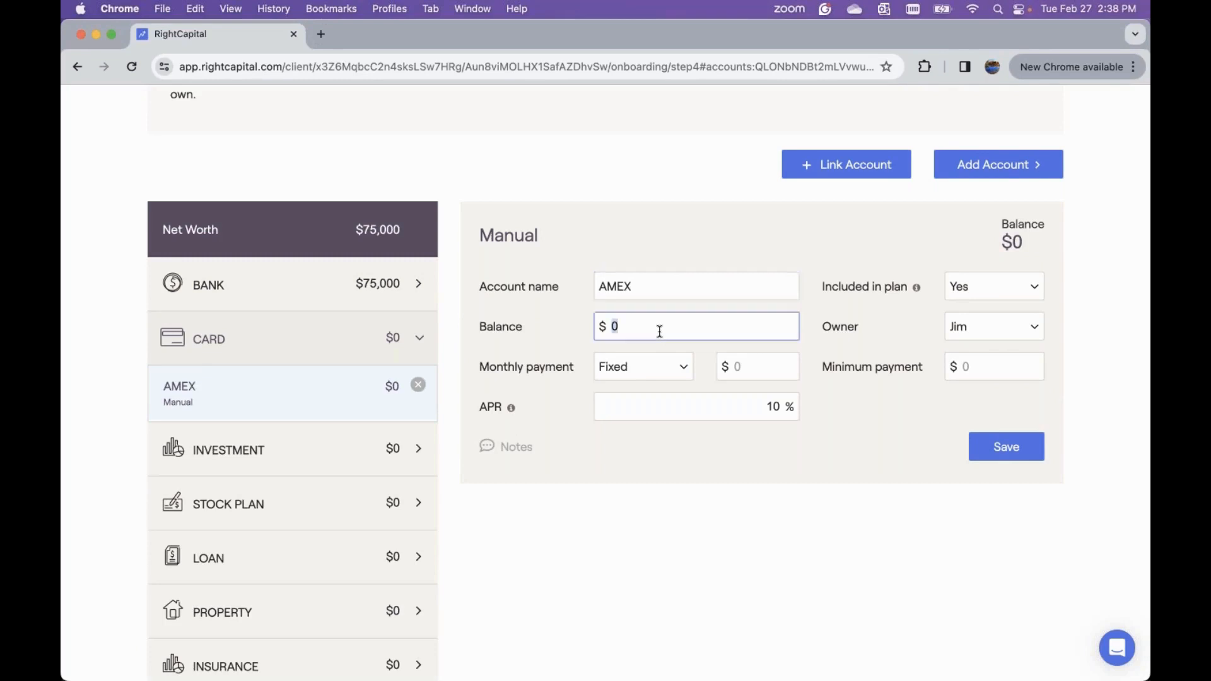
{"action": "type", "text": "1200"}
Step: Give the AMEX card a fixed monthly payment of $125, a 15% APR and a $100 minimum payment
{"action": "left_click", "coordinate": [737, 364]}
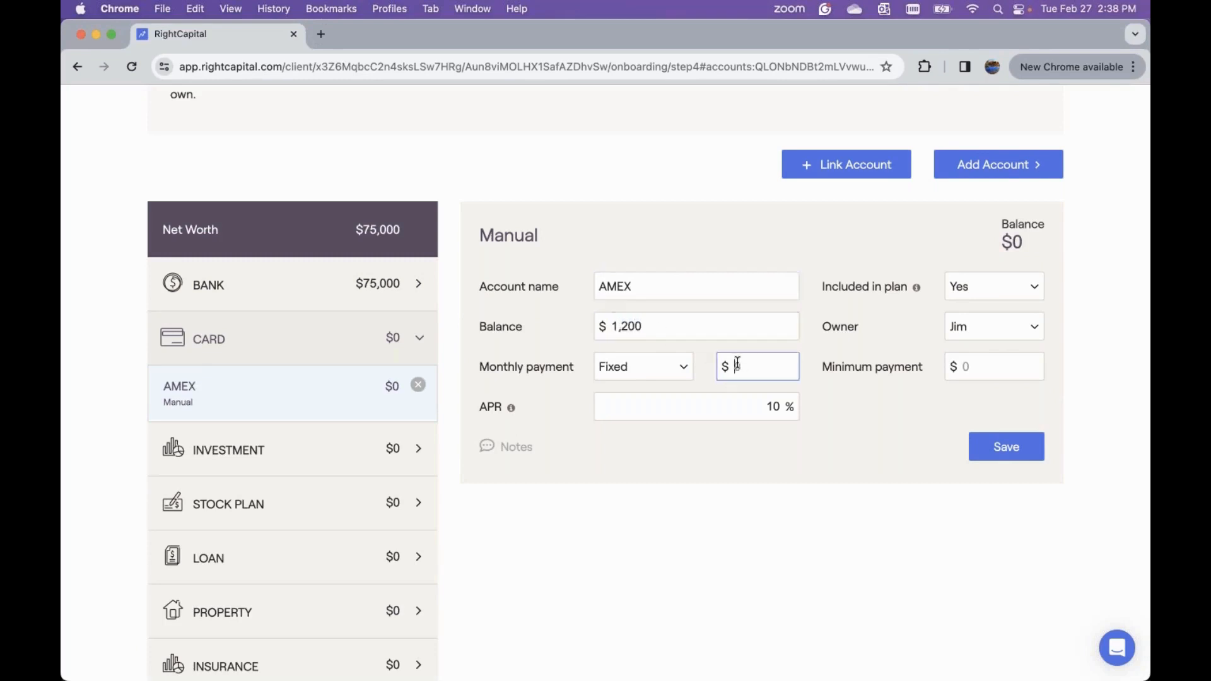
{"action": "type", "text": "125"}
{"action": "left_click", "coordinate": [729, 403]}
{"action": "type", "text": "15"}
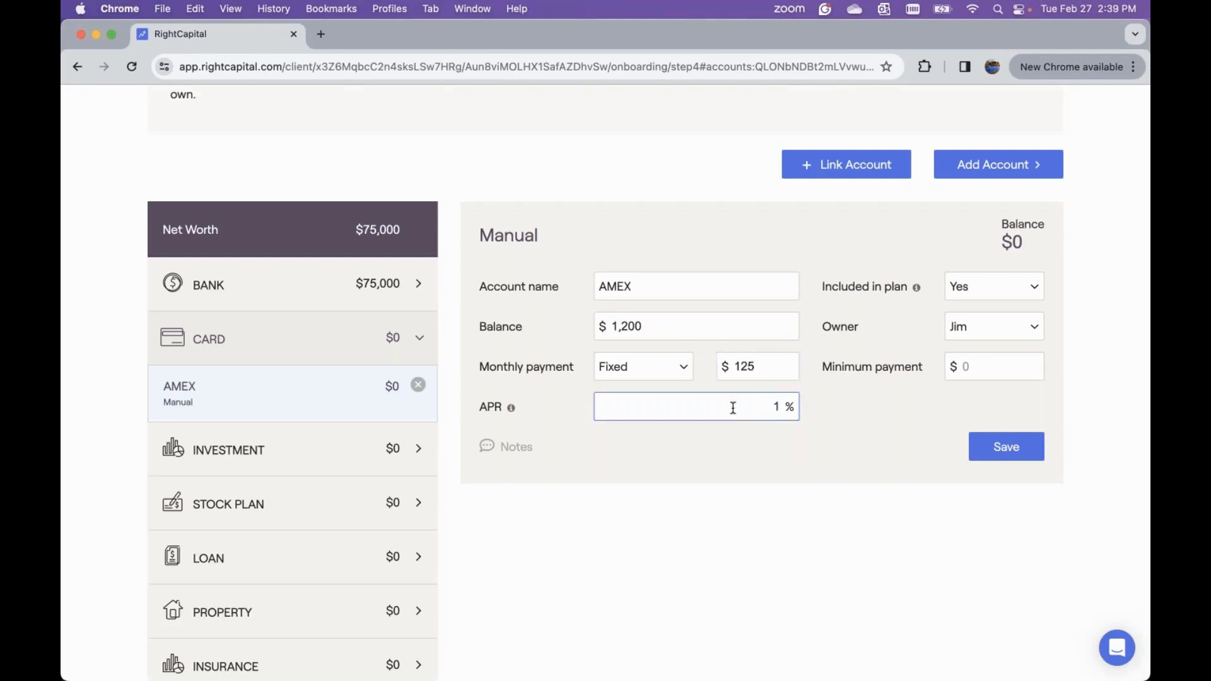
{"action": "left_click", "coordinate": [991, 371]}
{"action": "type", "text": "1,200"}
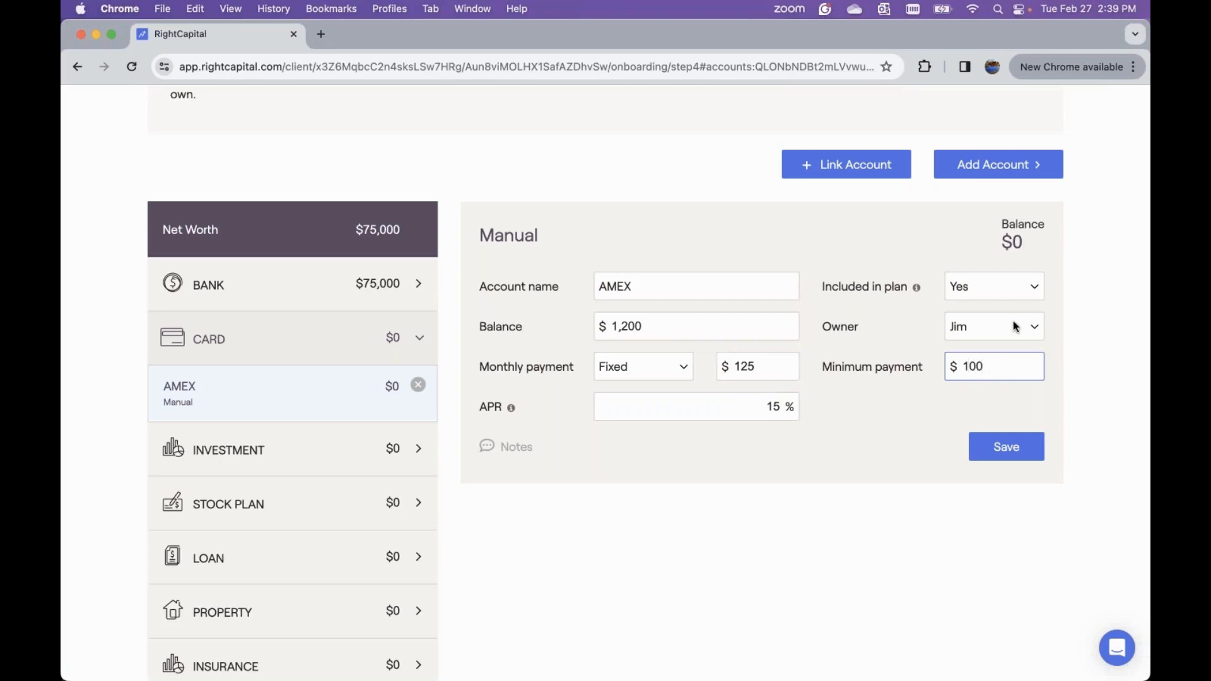
Step: Set the AMEX card's owner to Joint and save the account
{"action": "left_click", "coordinate": [1015, 327]}
{"action": "left_click", "coordinate": [1007, 363]}
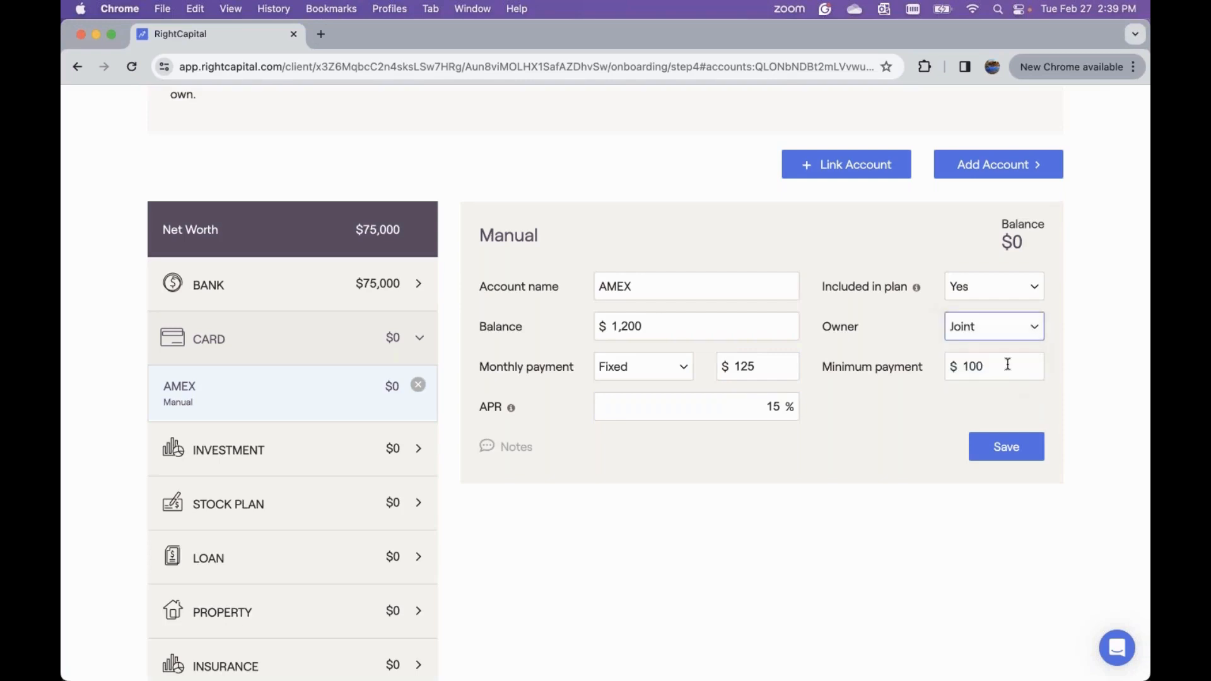
{"action": "left_click", "coordinate": [1004, 446]}
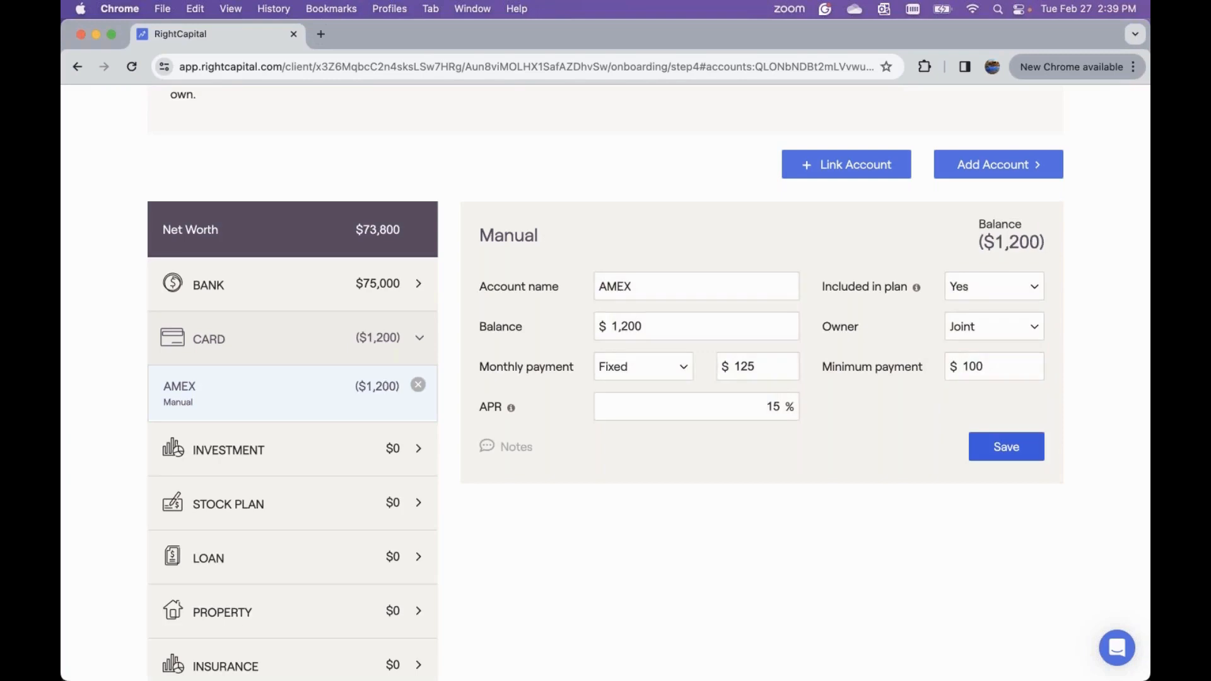
Step: Add a manual investment account named Joint Brokerage with a total balance of $300,000
{"action": "left_click", "coordinate": [1008, 165]}
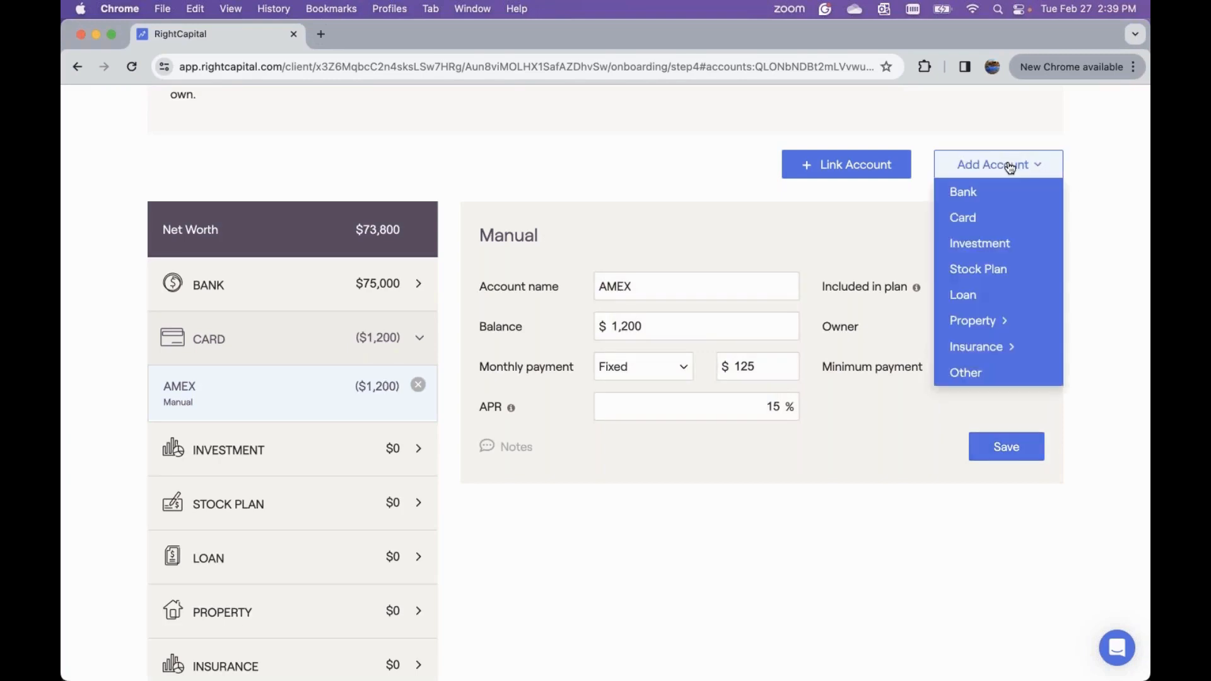
{"action": "left_click", "coordinate": [1030, 239]}
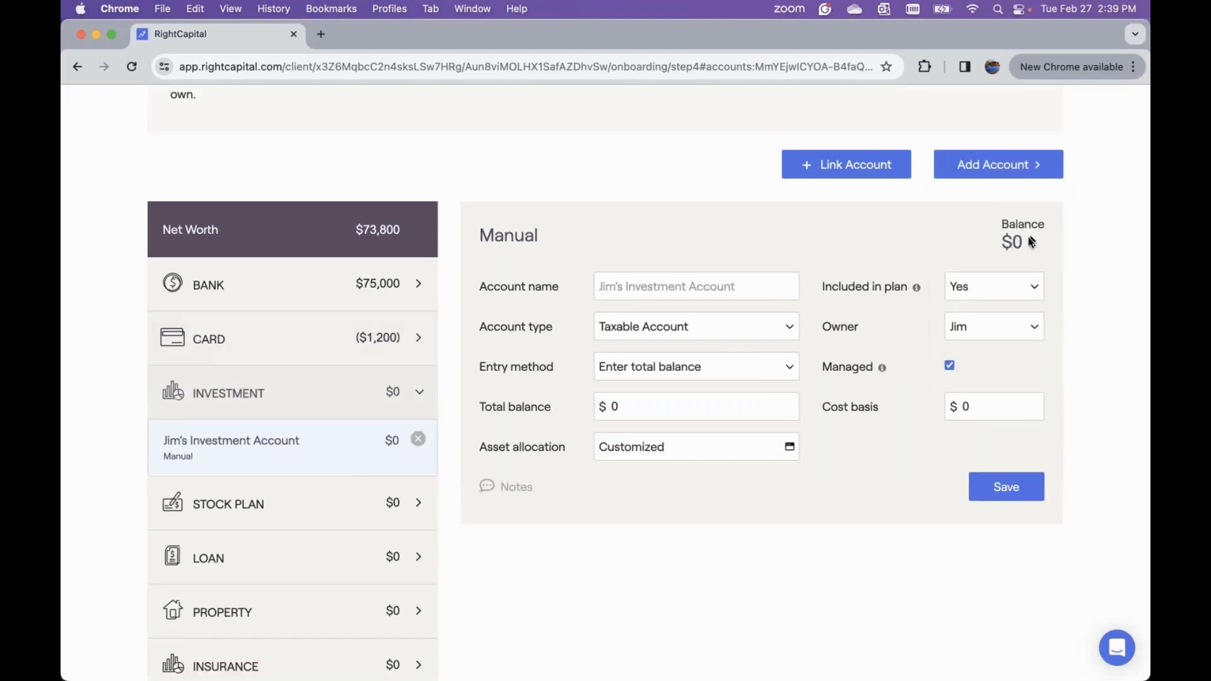
{"action": "left_click", "coordinate": [713, 286]}
{"action": "type", "text": "Joint Brokerage"}
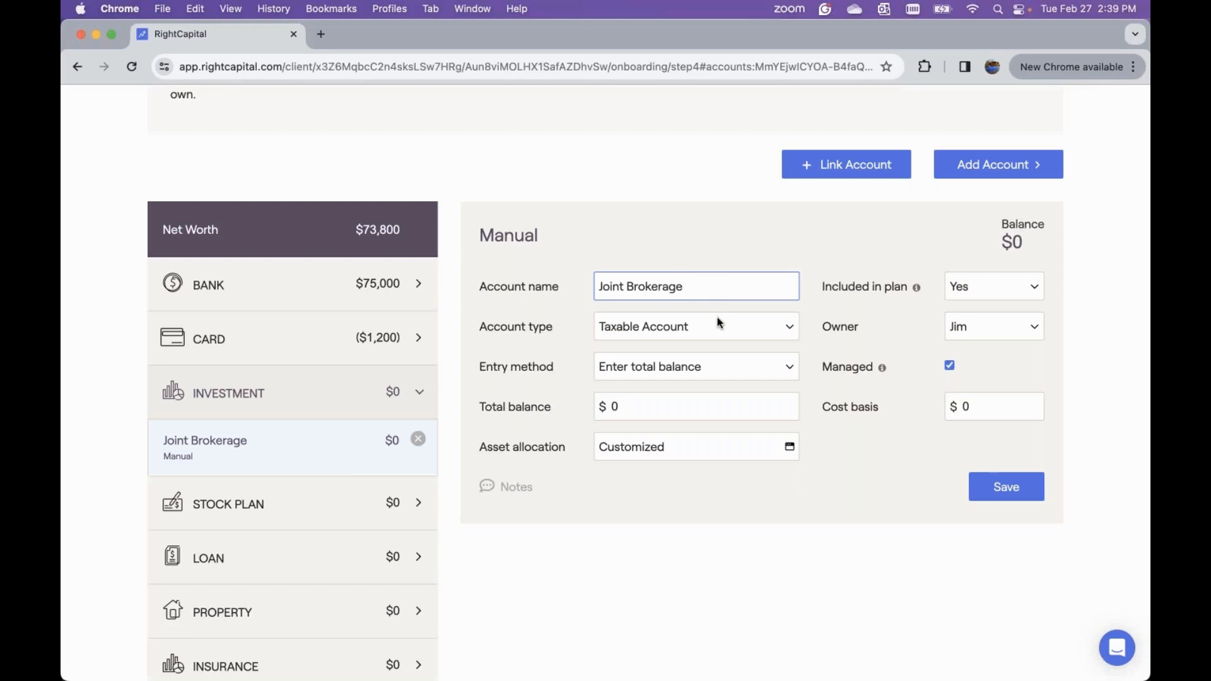
{"action": "left_click", "coordinate": [675, 406]}
{"action": "type", "text": "300000"}
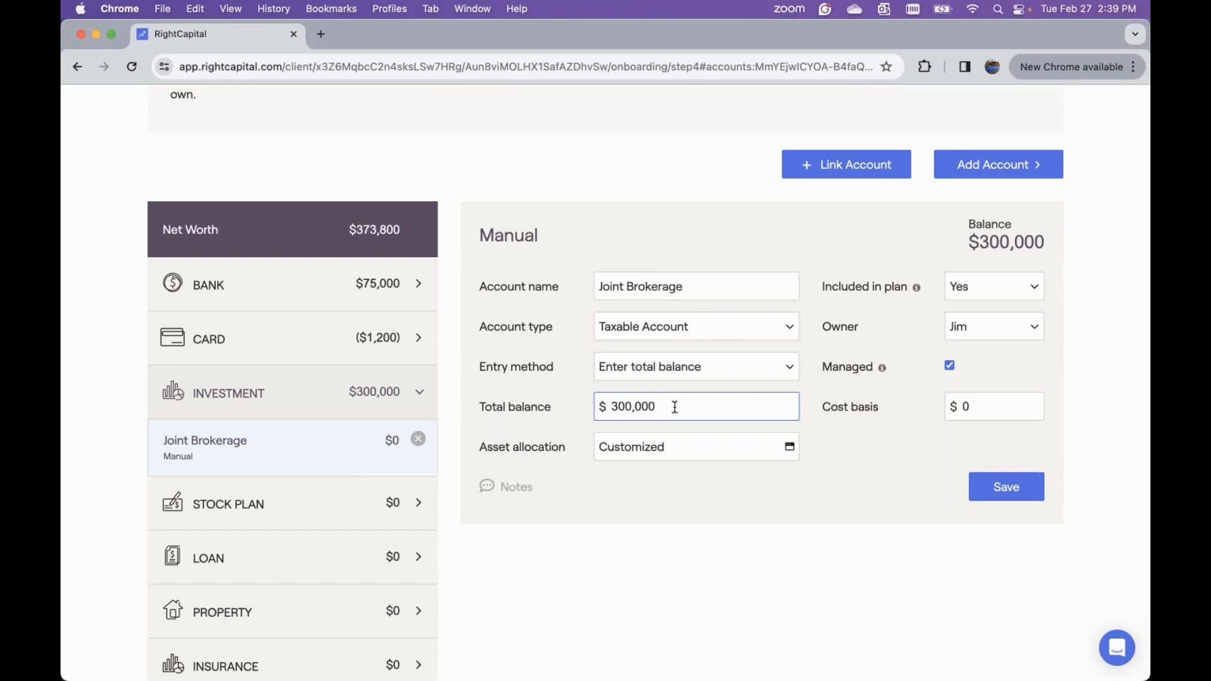
Step: Set the Joint Brokerage account's cost basis to $275,000 and its owner to Joint, and save it
{"action": "left_click", "coordinate": [1001, 408]}
{"action": "type", "text": "275000"}
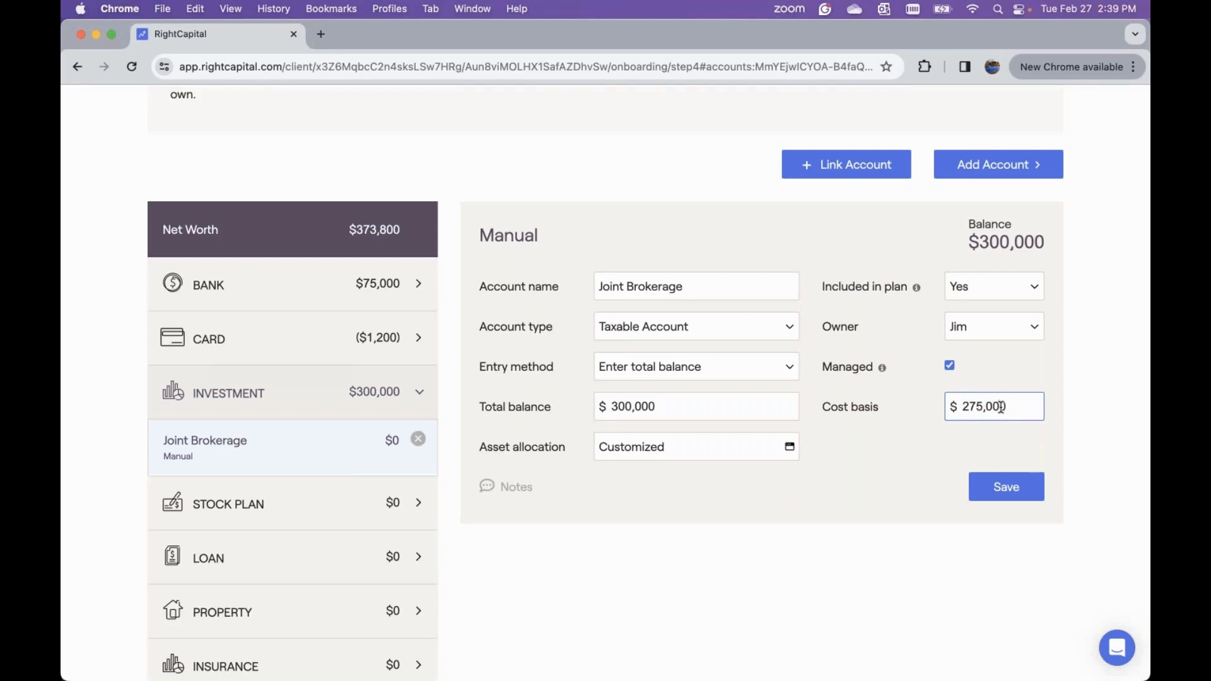
{"action": "left_click", "coordinate": [987, 326]}
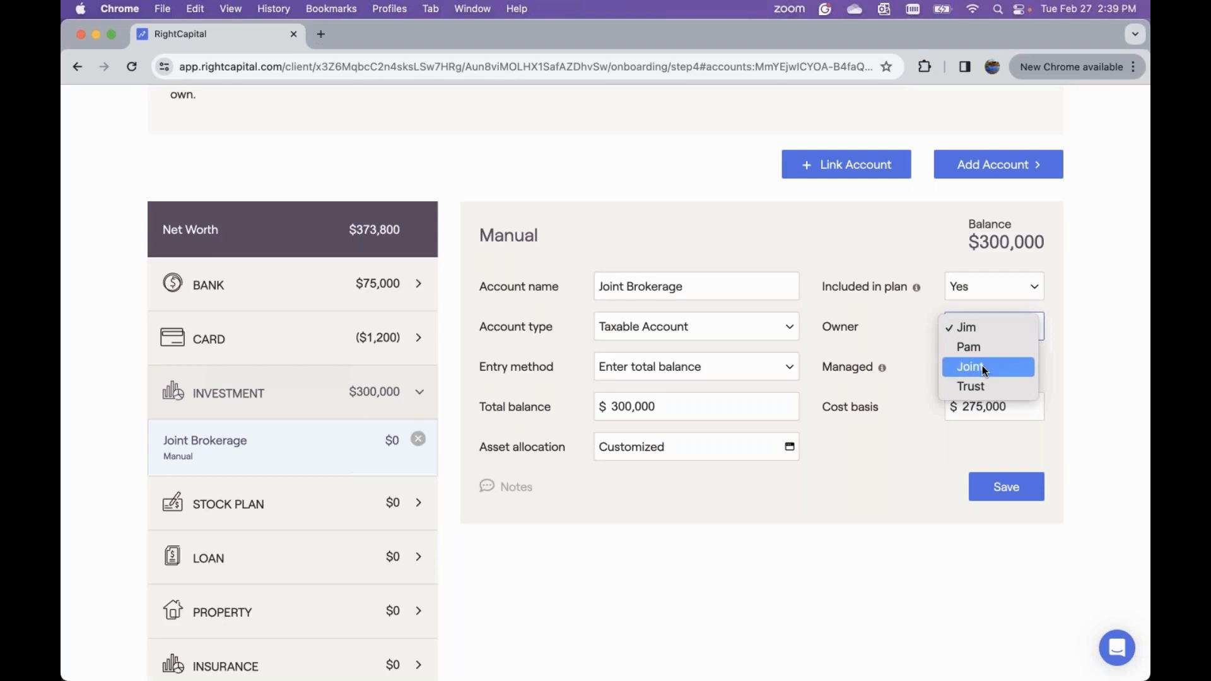
{"action": "left_click", "coordinate": [984, 368]}
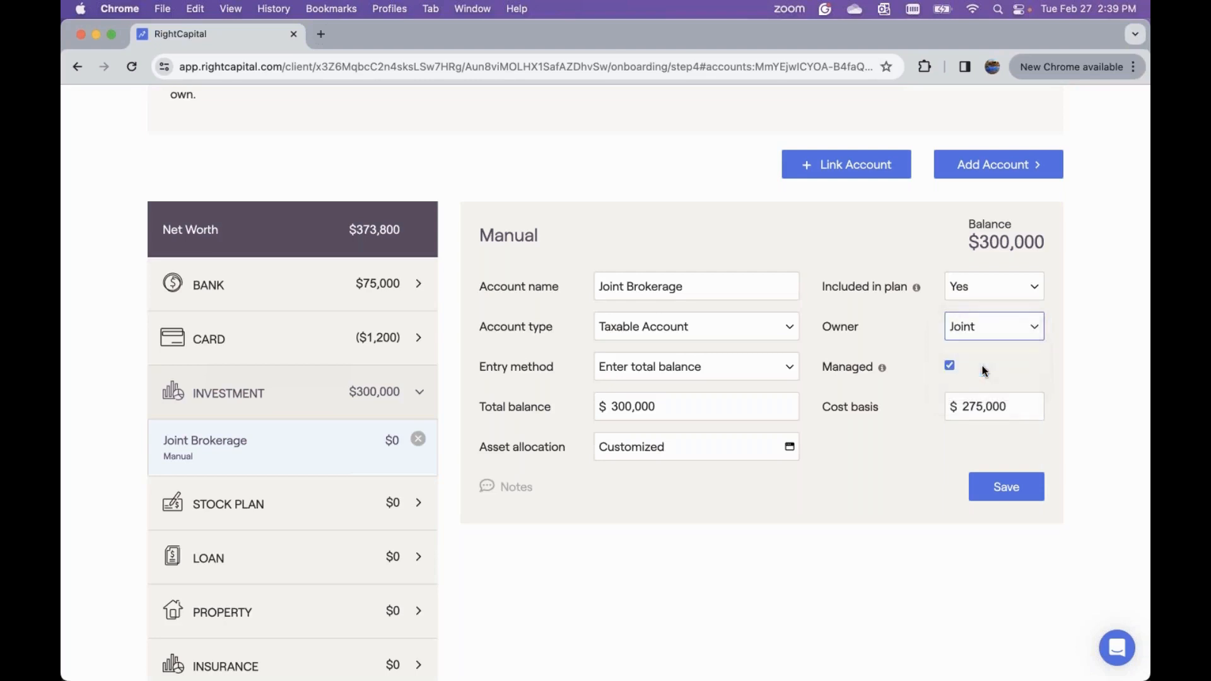
{"action": "left_click", "coordinate": [991, 487]}
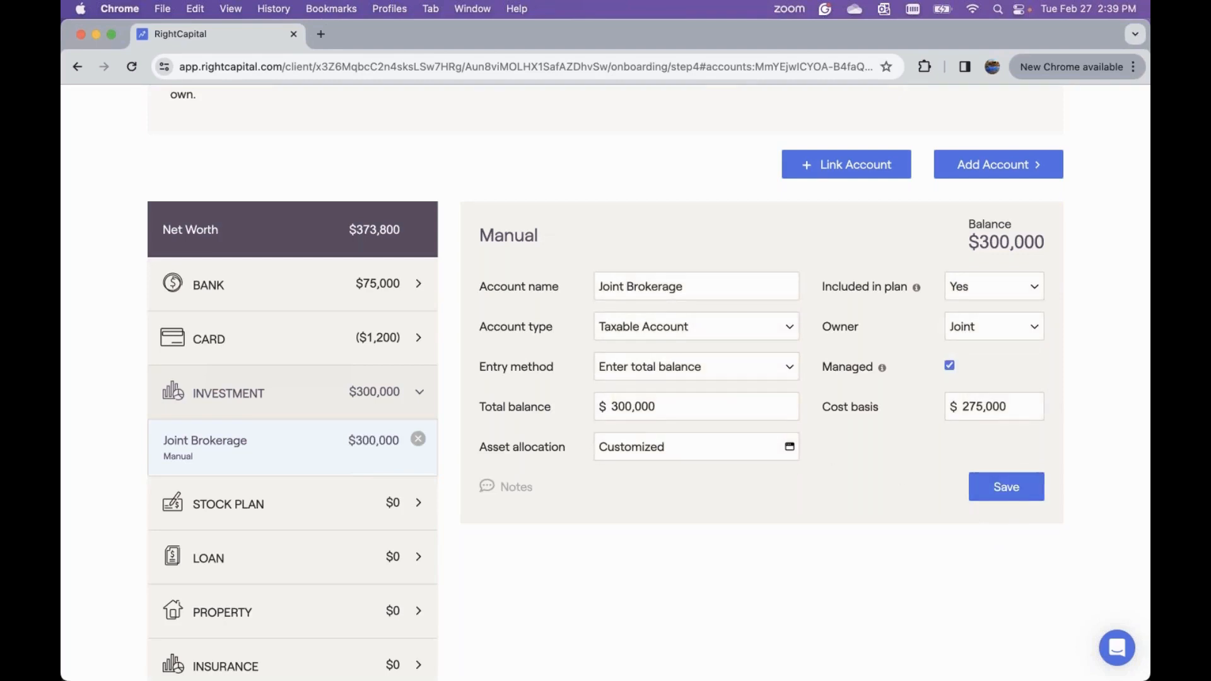
Step: In the Joint Brokerage asset allocation, set Large Growth, Large Value and Emerging Markets to 25% each
{"action": "left_click", "coordinate": [650, 457]}
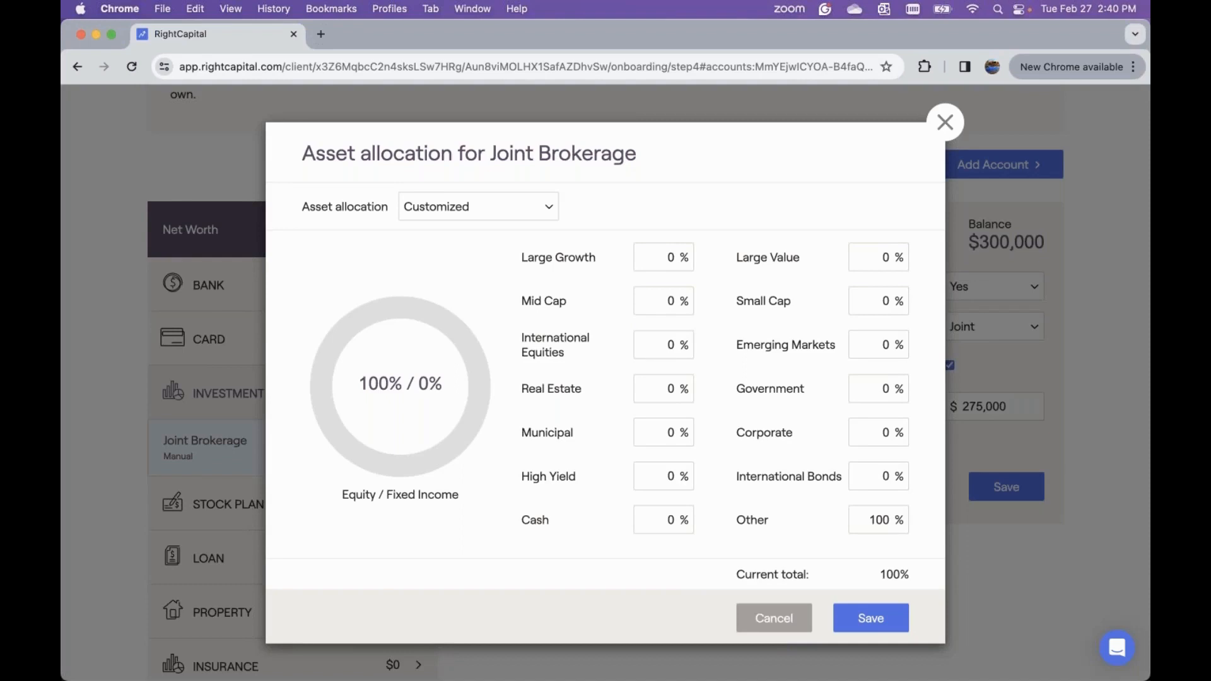
{"action": "left_click", "coordinate": [653, 253]}
{"action": "key", "text": "BackSpace"}
{"action": "type", "text": "25"}
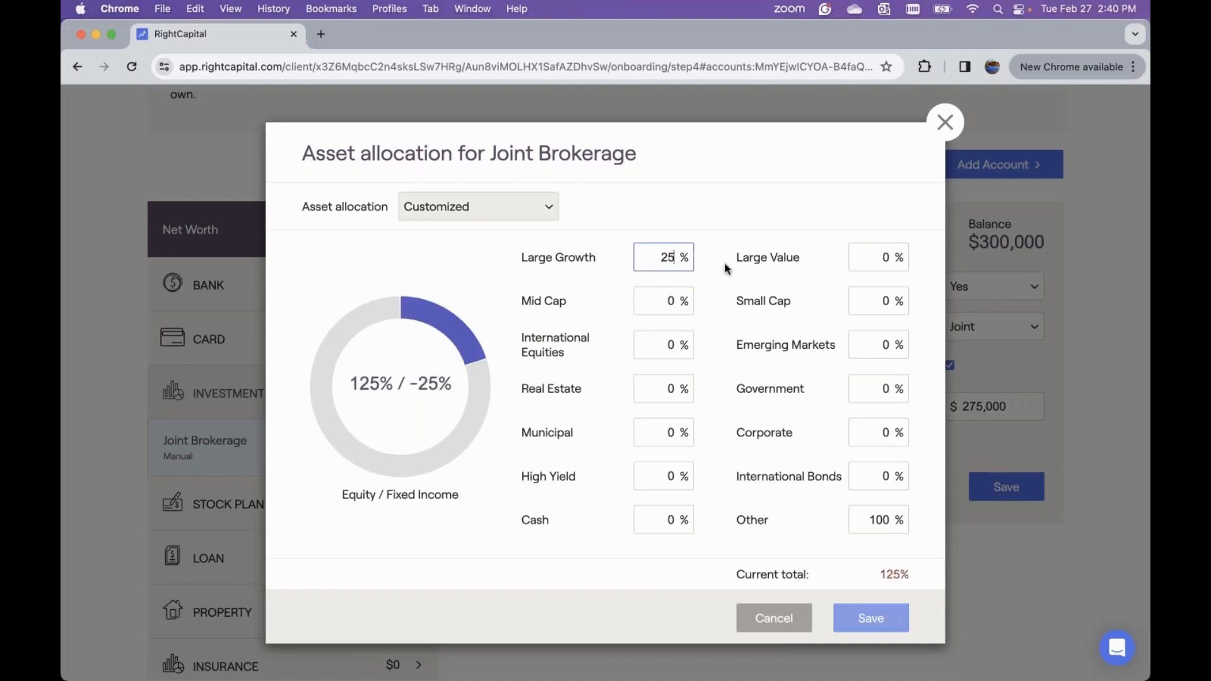
{"action": "left_click", "coordinate": [875, 256]}
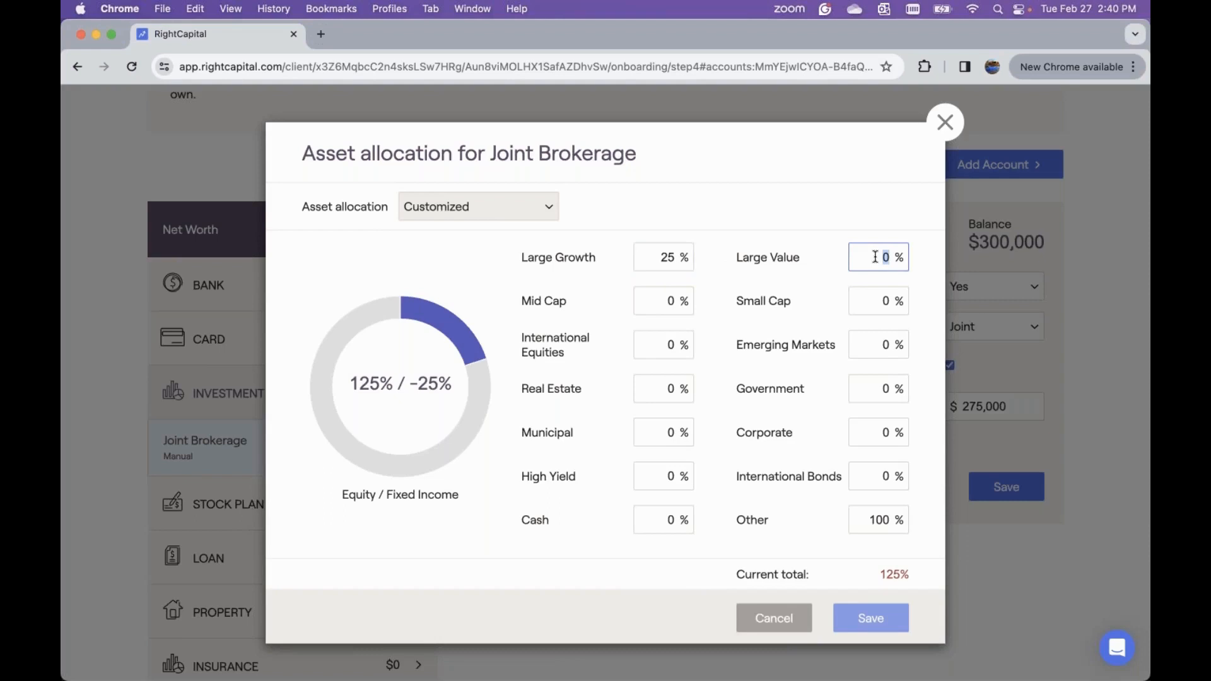
{"action": "type", "text": "25"}
{"action": "left_click", "coordinate": [877, 349]}
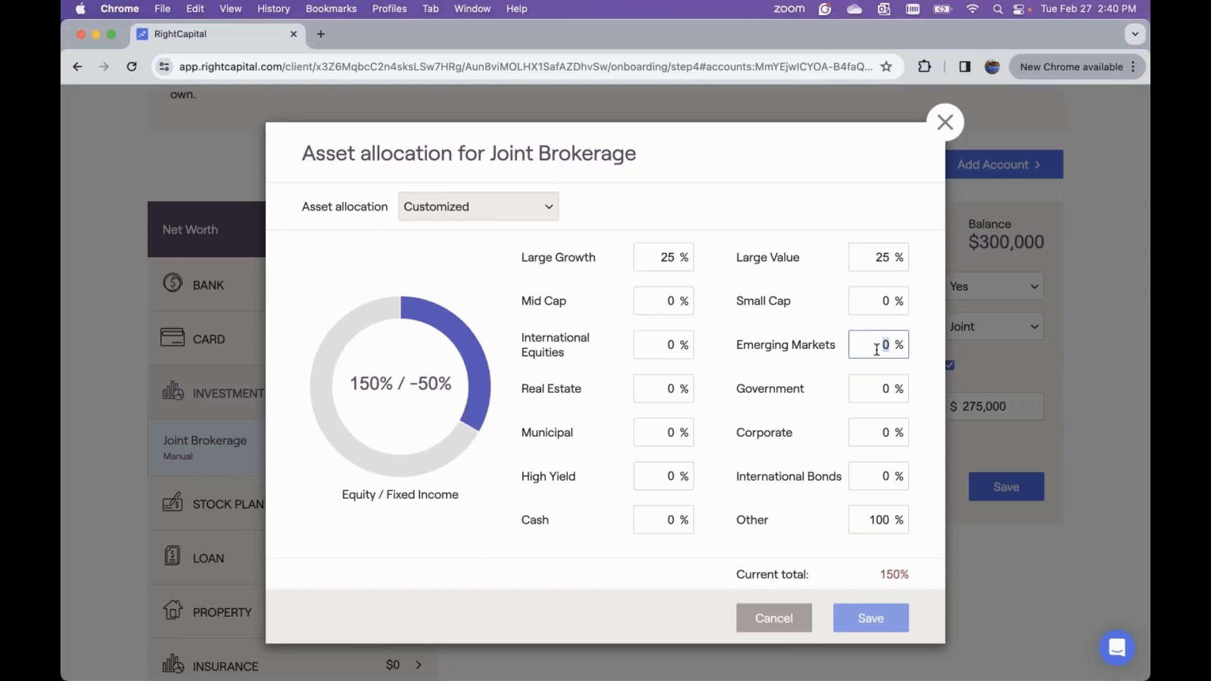
{"action": "type", "text": "25"}
Step: Set the allocation's Other share to 0% and Cash to 25%, and save the asset allocation
{"action": "left_click", "coordinate": [877, 524]}
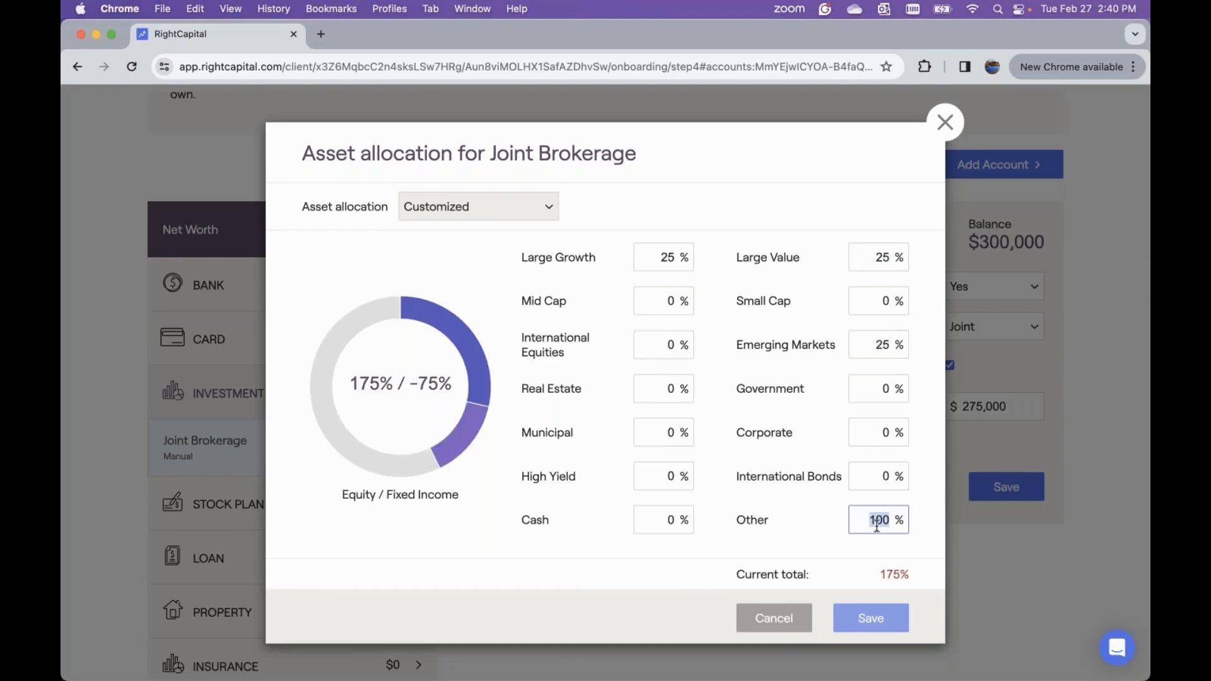
{"action": "type", "text": "0"}
{"action": "left_click", "coordinate": [662, 523]}
{"action": "type", "text": "25"}
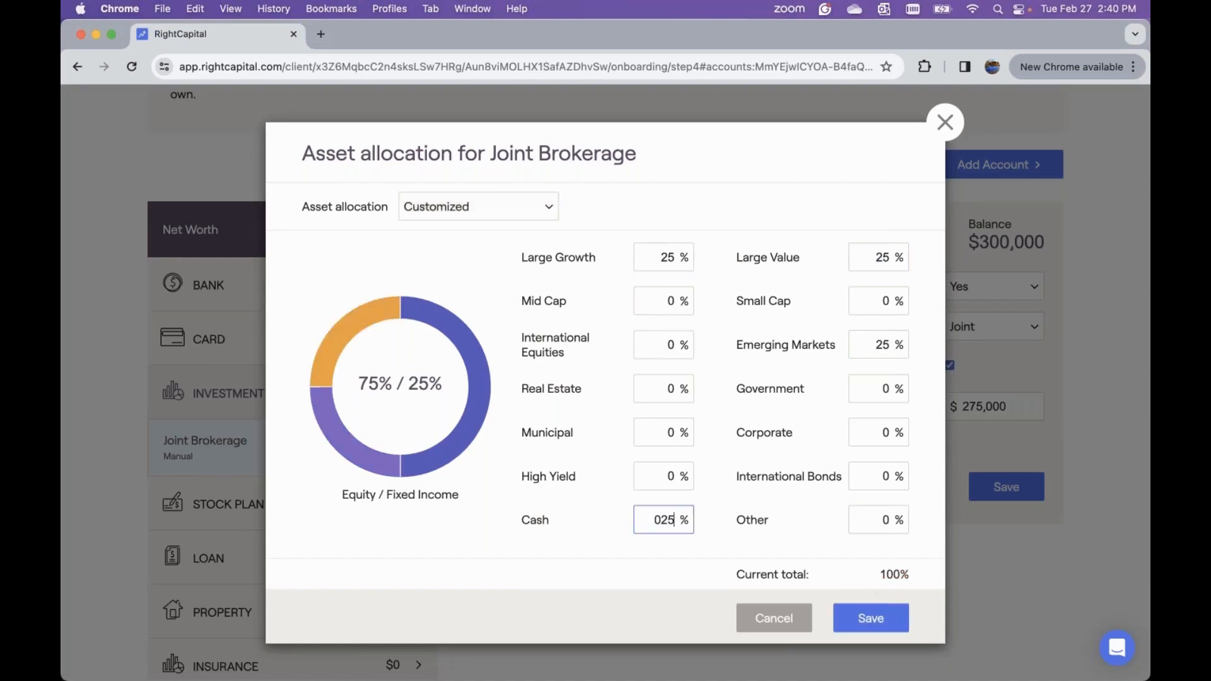
{"action": "left_click", "coordinate": [871, 618]}
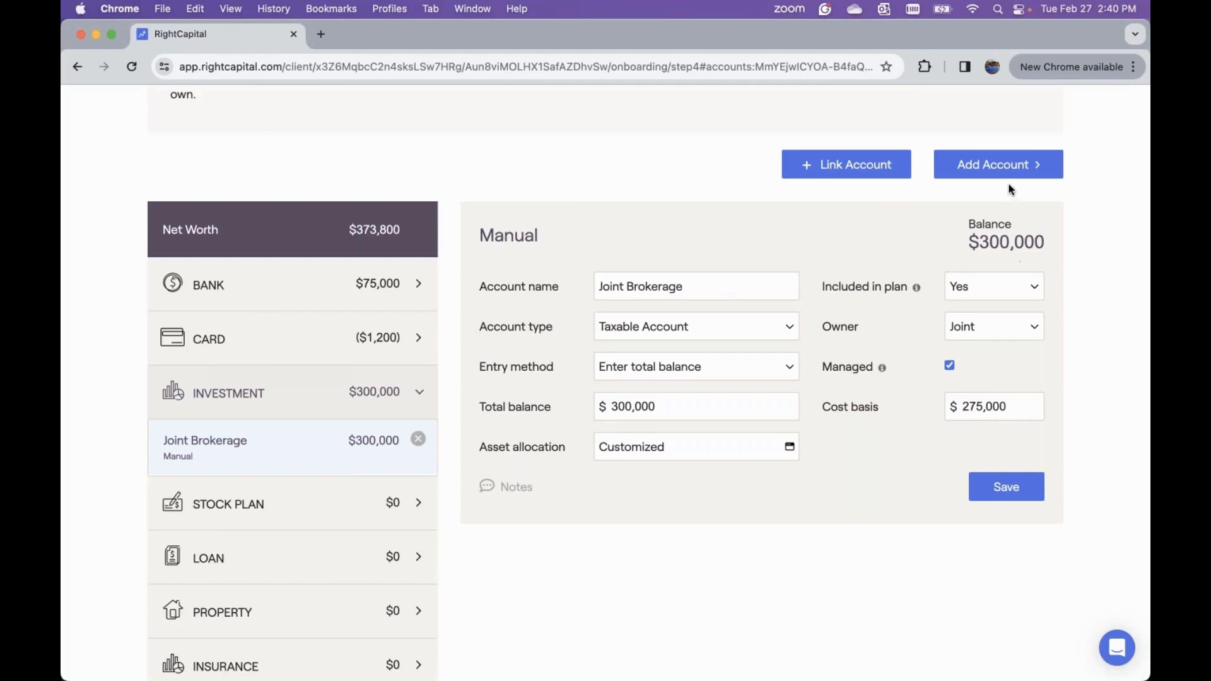
Step: Add a manual investment account for the client's 401k, typed as 401(k), 403(b), or other retirement plan, with a $325,000 total balance
{"action": "left_click", "coordinate": [1008, 165]}
{"action": "left_click", "coordinate": [1010, 239]}
{"action": "left_click", "coordinate": [683, 286]}
{"action": "type", "text": "Jim's 401k"}
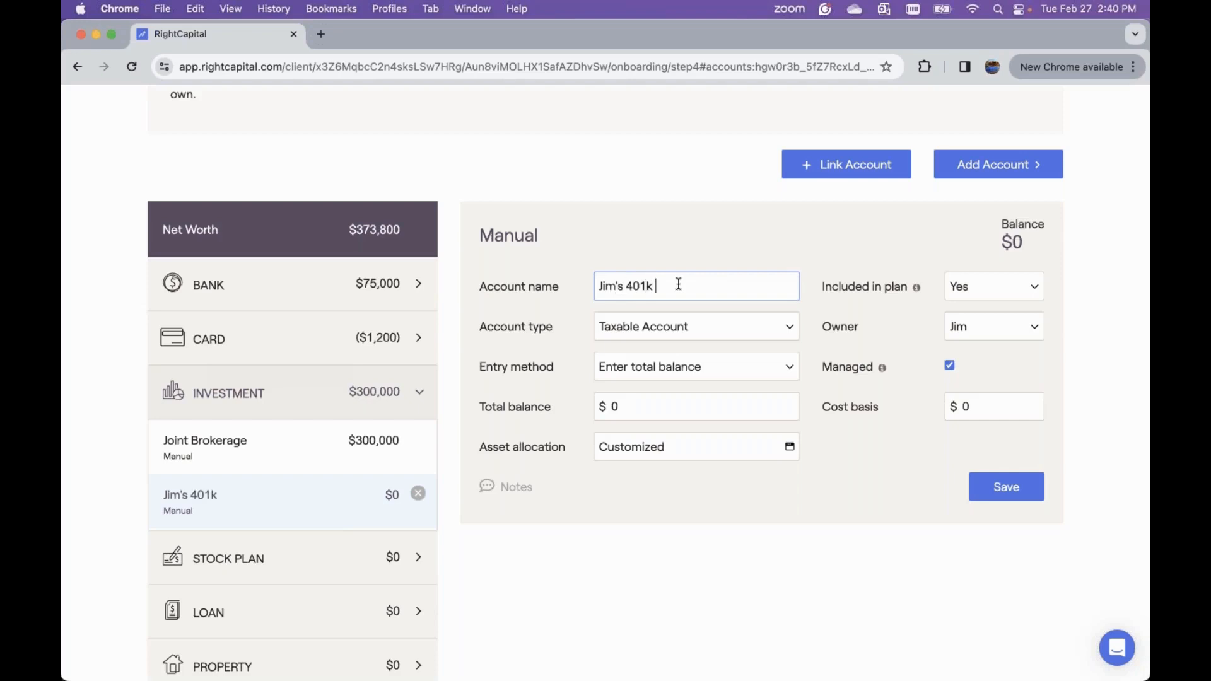
{"action": "left_click", "coordinate": [696, 323]}
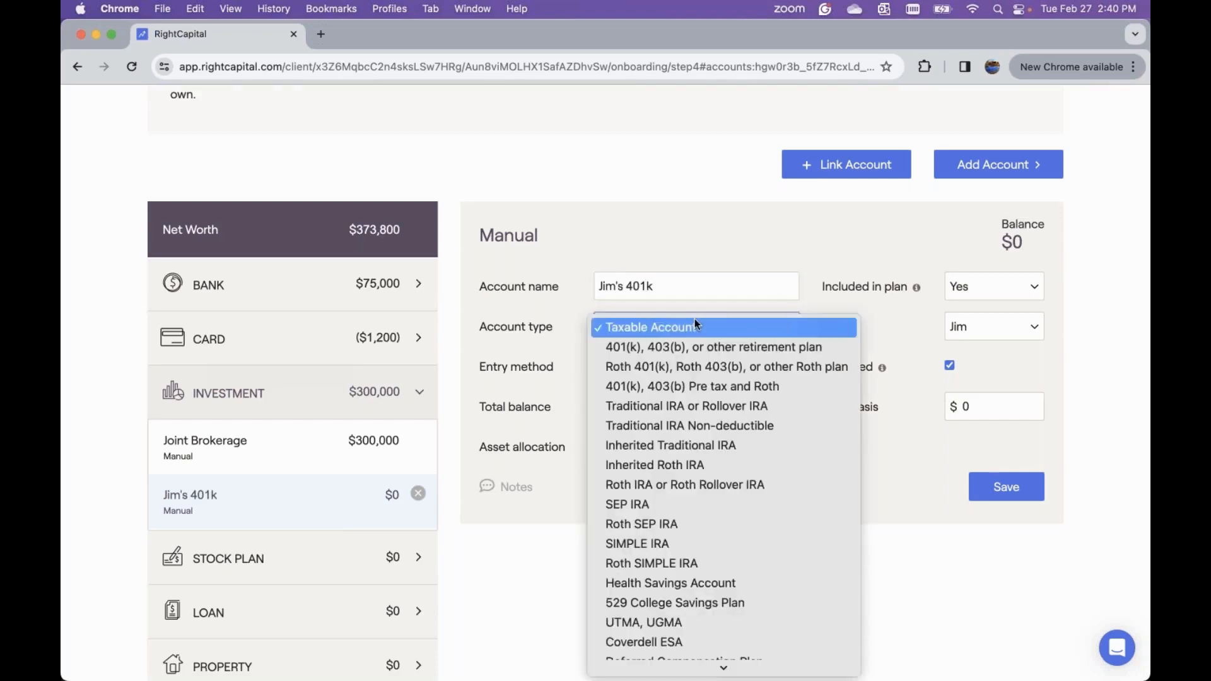
{"action": "scroll", "coordinate": [719, 392], "scroll_direction": "down", "scroll_amount": 3}
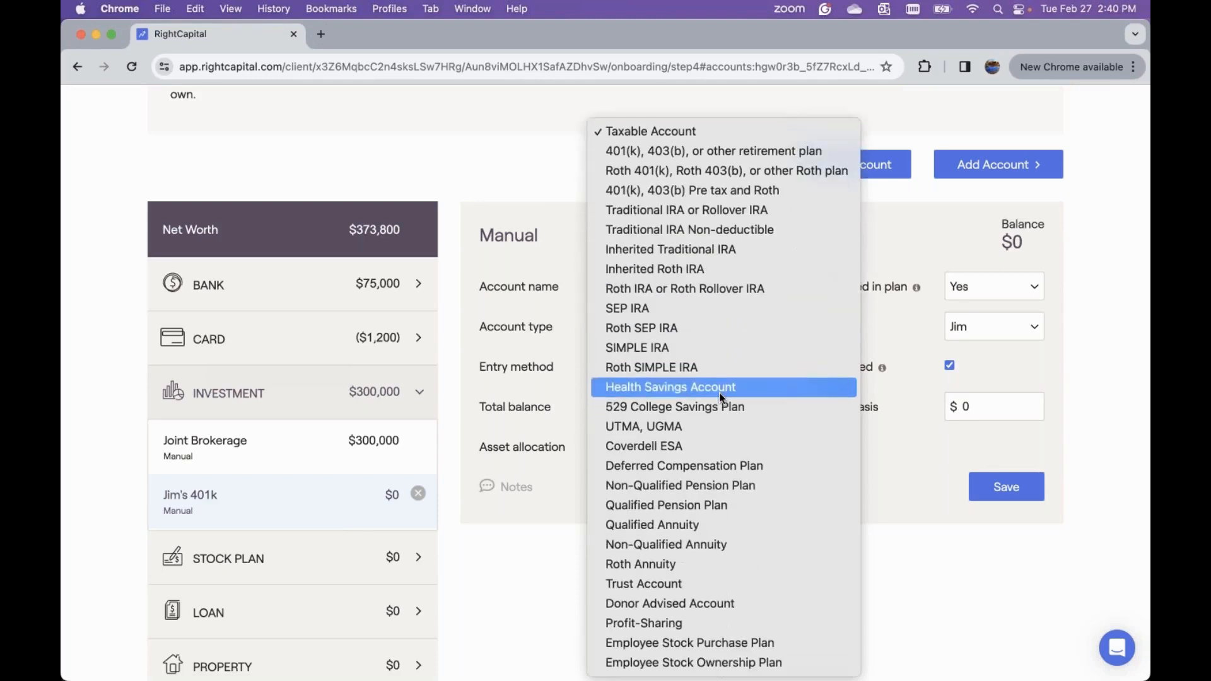
{"action": "left_click", "coordinate": [782, 154]}
{"action": "left_click", "coordinate": [679, 407]}
{"action": "scroll", "coordinate": [679, 408], "scroll_direction": "up", "scroll_amount": 1}
{"action": "double_click", "coordinate": [679, 408]}
{"action": "type", "text": "3250000"}
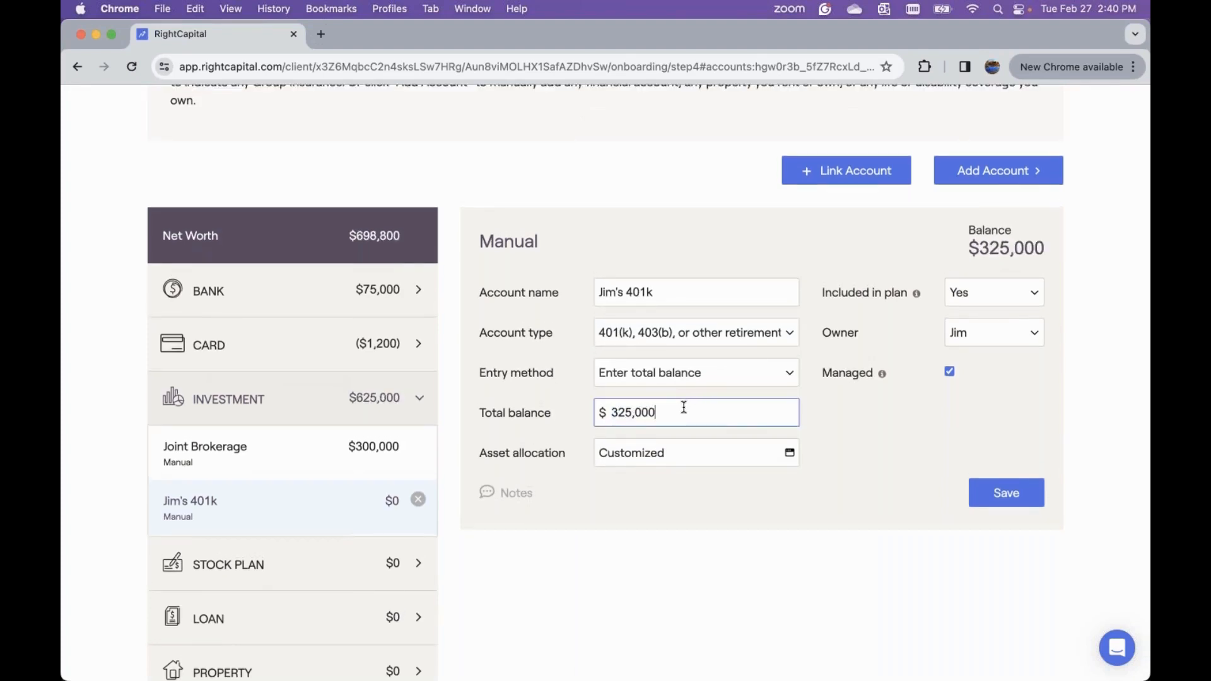
Step: Base the asset allocation of the client's 401k on the Growth model portfolio and save it
{"action": "left_click", "coordinate": [716, 456]}
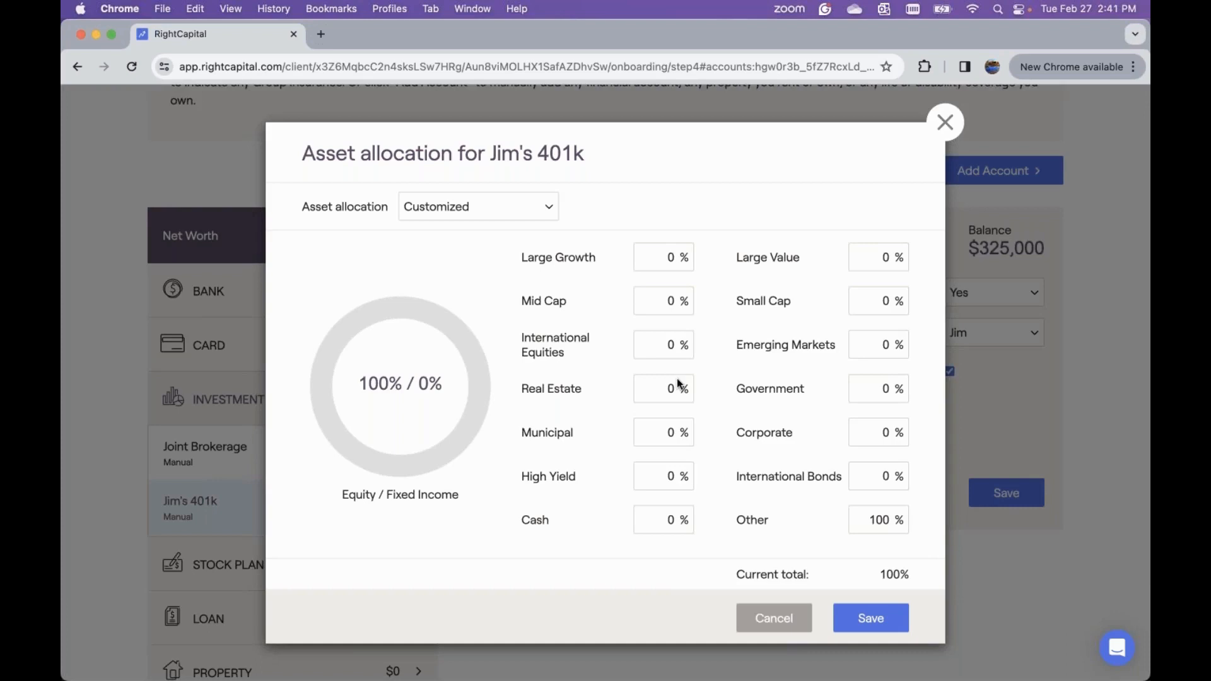
{"action": "left_click", "coordinate": [480, 211]}
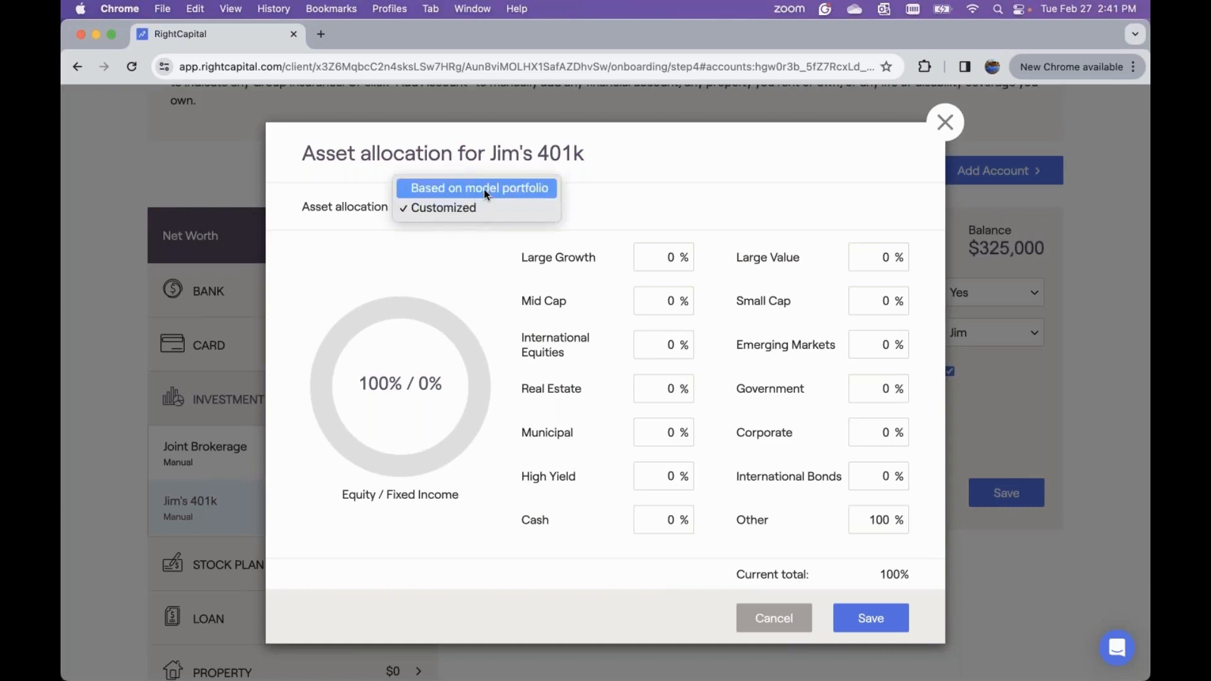
{"action": "left_click", "coordinate": [483, 189]}
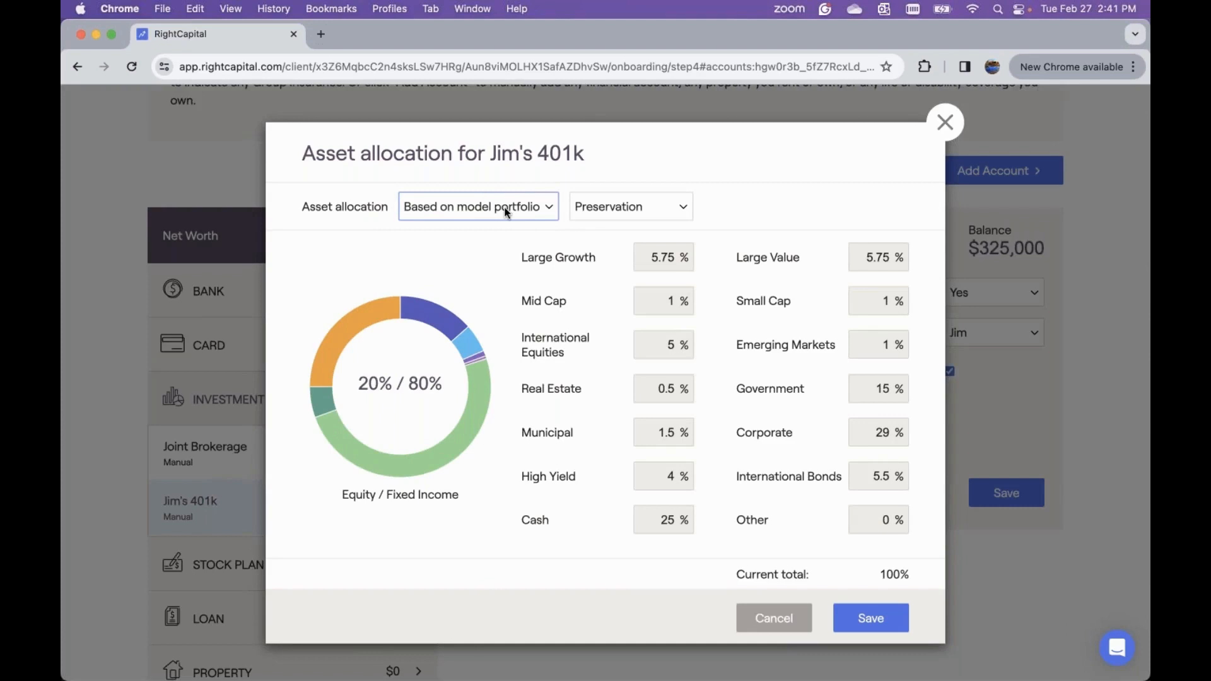
{"action": "left_click", "coordinate": [649, 207]}
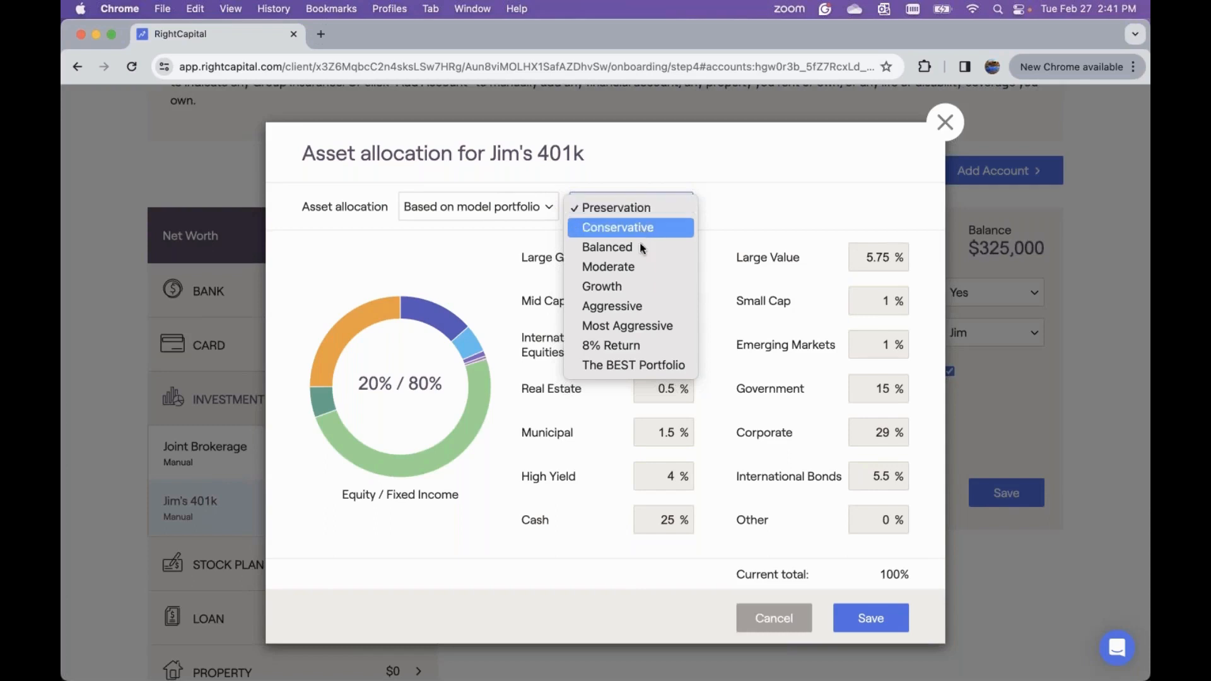
{"action": "left_click", "coordinate": [638, 284]}
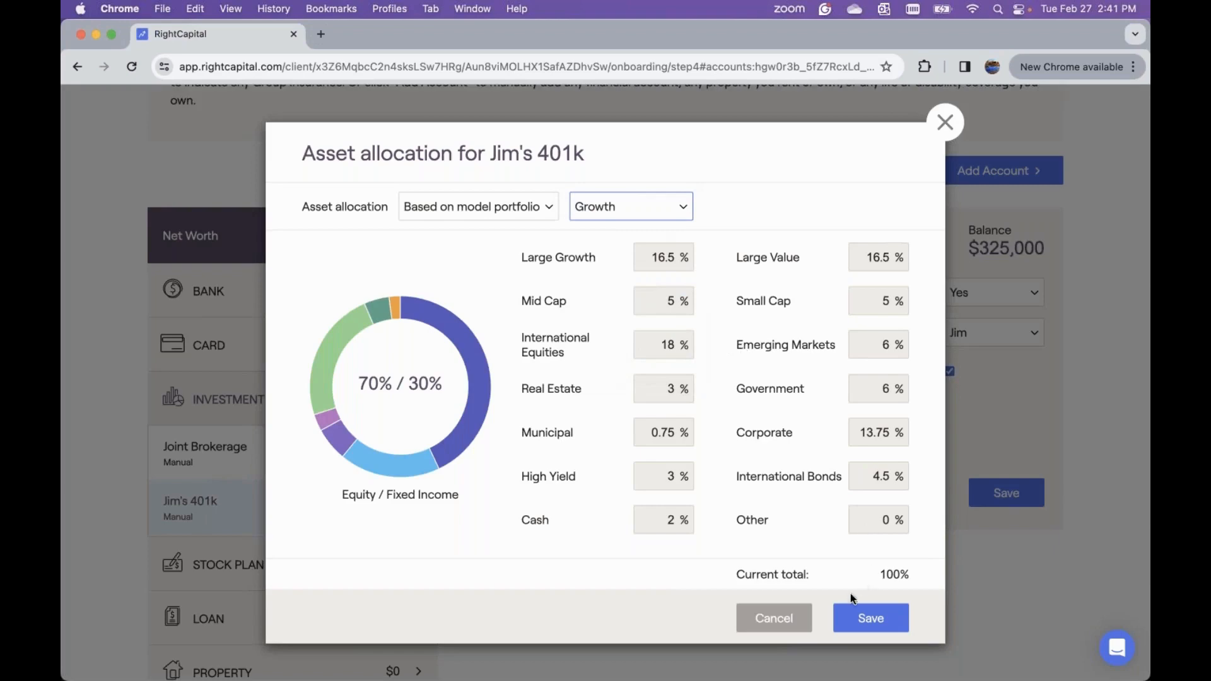
{"action": "left_click", "coordinate": [871, 617]}
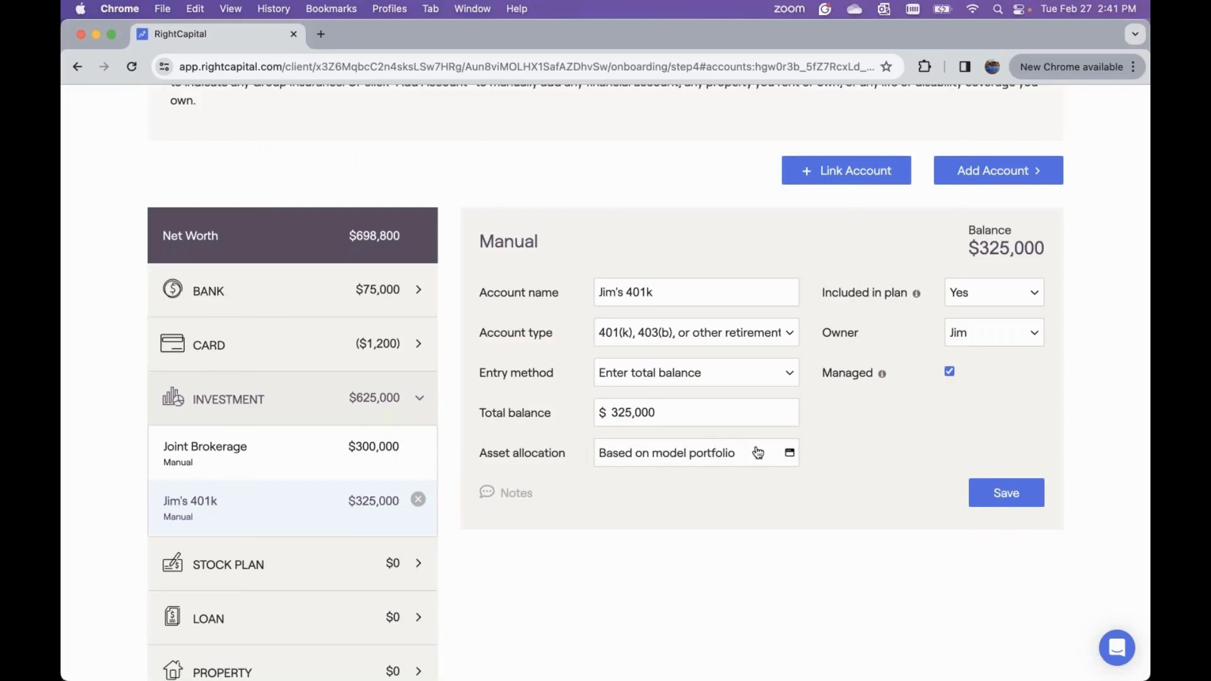
Step: Add a manual investment account for the spouse's 401k, typed as 401(k), 403(b), or other retirement plan, with the spouse as owner
{"action": "left_click", "coordinate": [974, 182]}
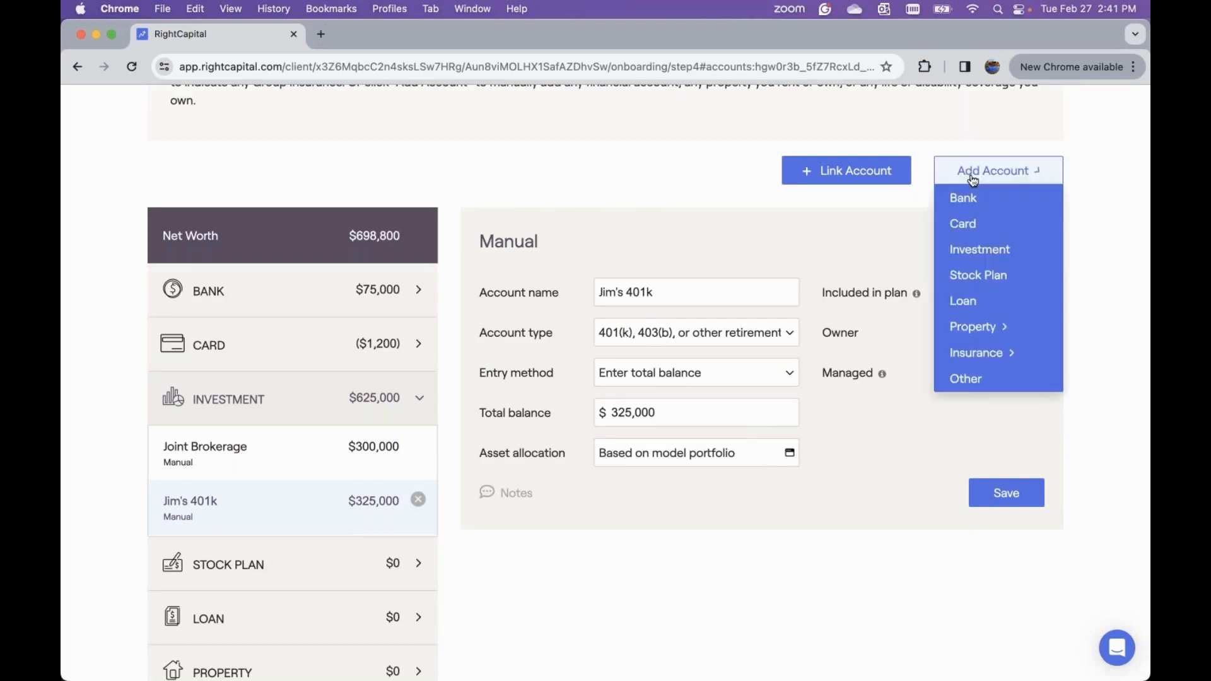
{"action": "left_click", "coordinate": [984, 251]}
{"action": "left_click", "coordinate": [680, 298]}
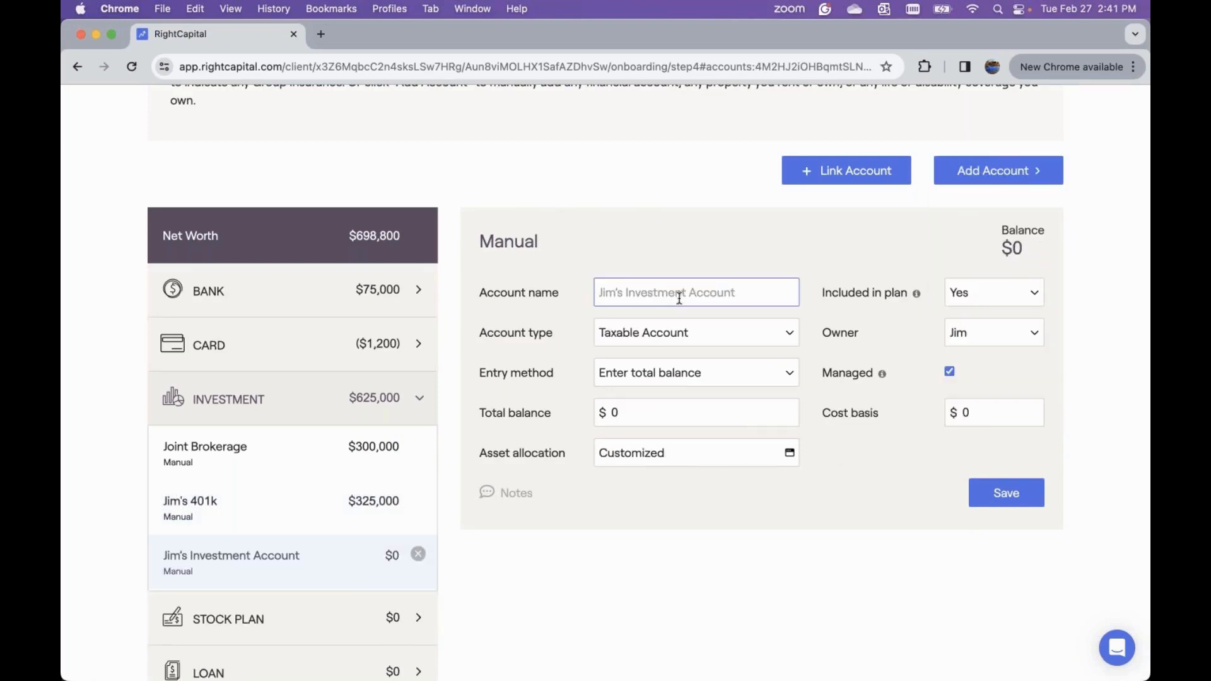
{"action": "type", "text": "Pam's 401k"}
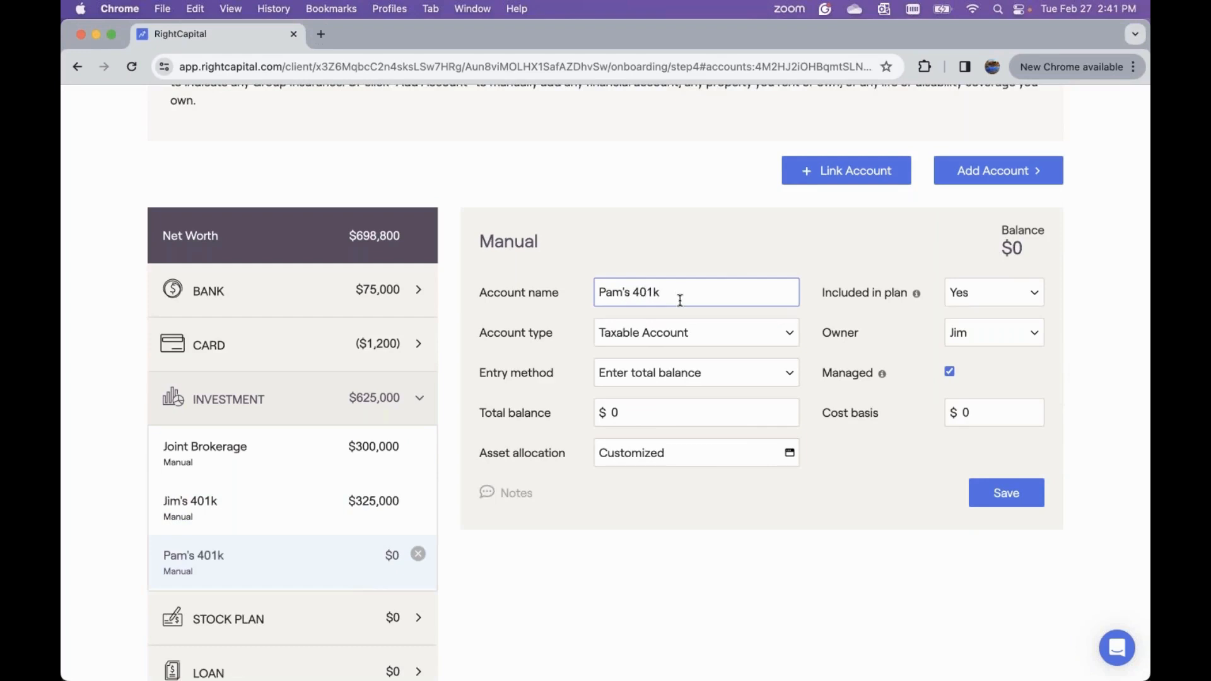
{"action": "left_click", "coordinate": [670, 335]}
{"action": "left_click", "coordinate": [672, 354]}
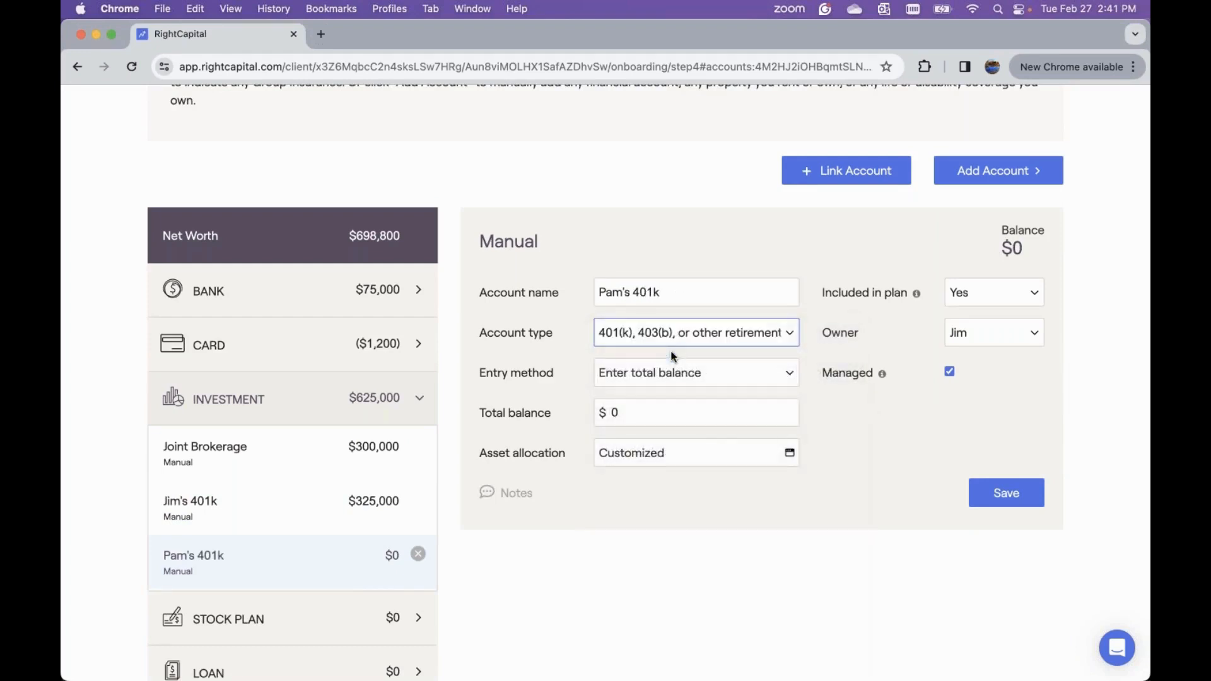
{"action": "left_click", "coordinate": [965, 339]}
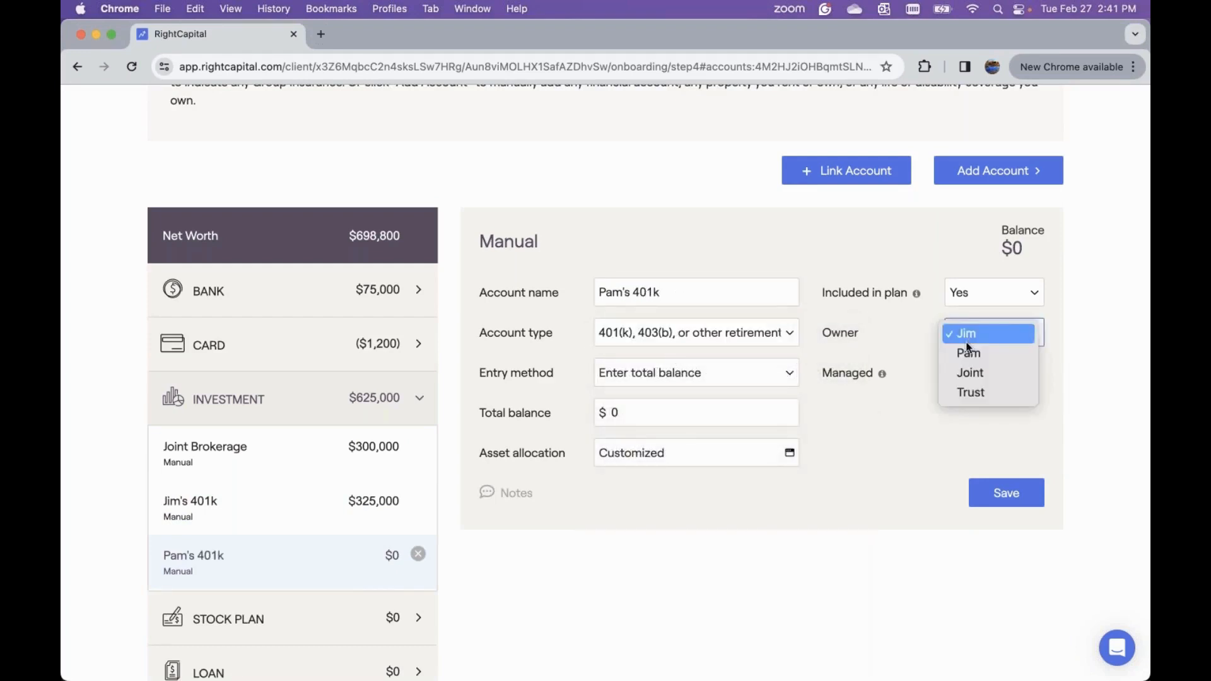
{"action": "left_click", "coordinate": [970, 355]}
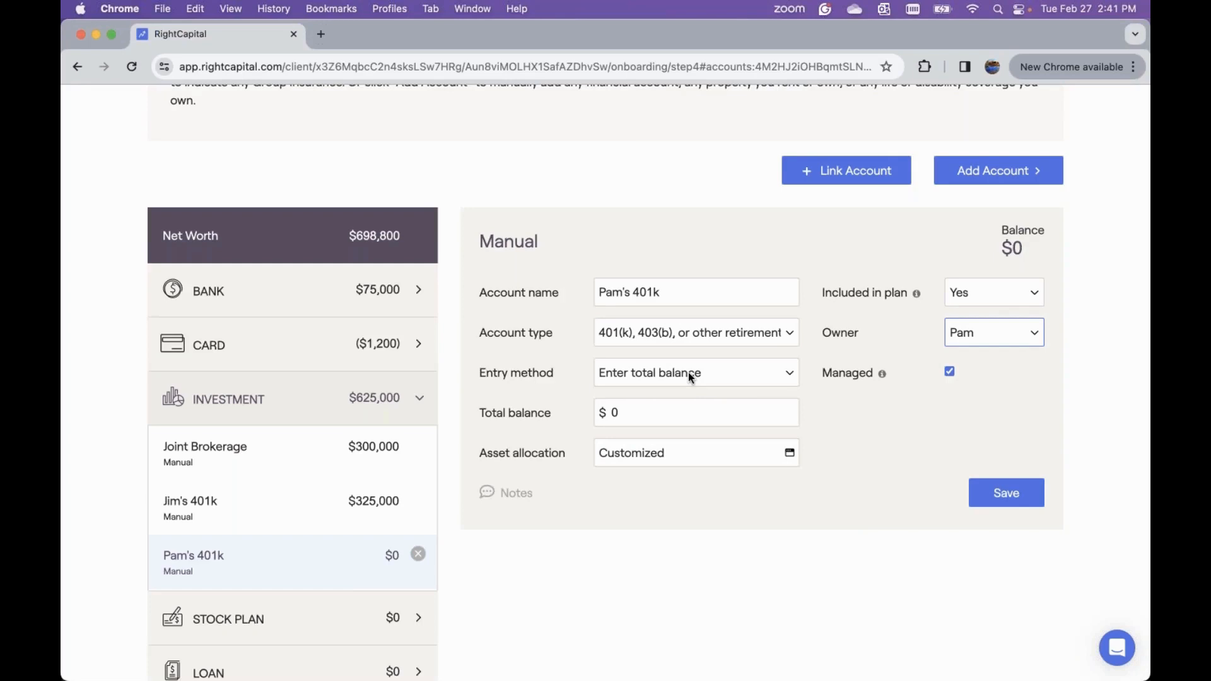
Step: Set the spouse's 401k entry method to holdings / asset class and add a GOOGL holding with a quantity of 1,000
{"action": "left_click", "coordinate": [707, 374]}
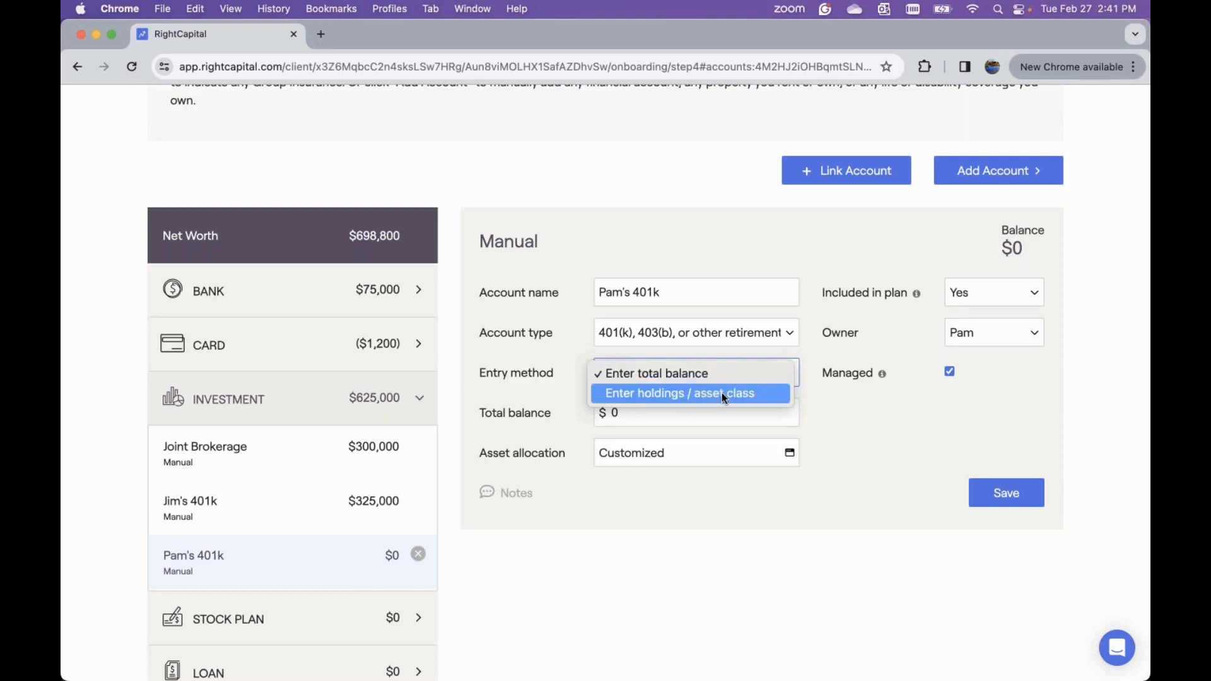
{"action": "left_click", "coordinate": [721, 393]}
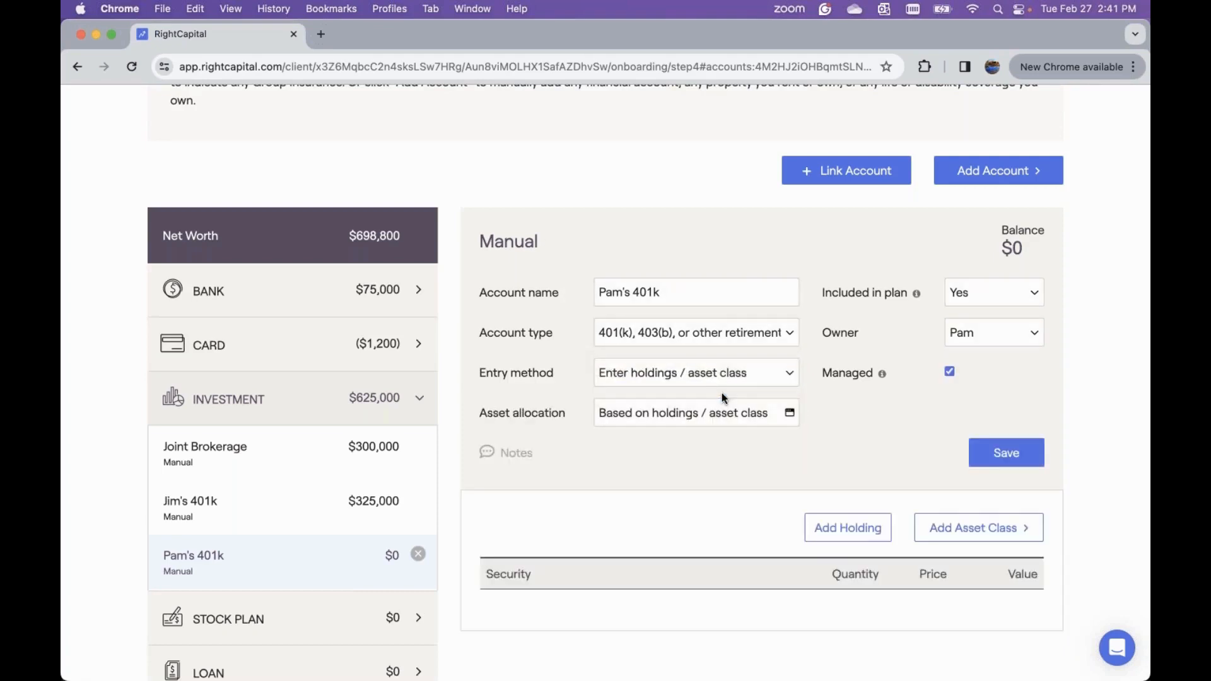
{"action": "scroll", "coordinate": [796, 402], "scroll_direction": "down", "scroll_amount": 2}
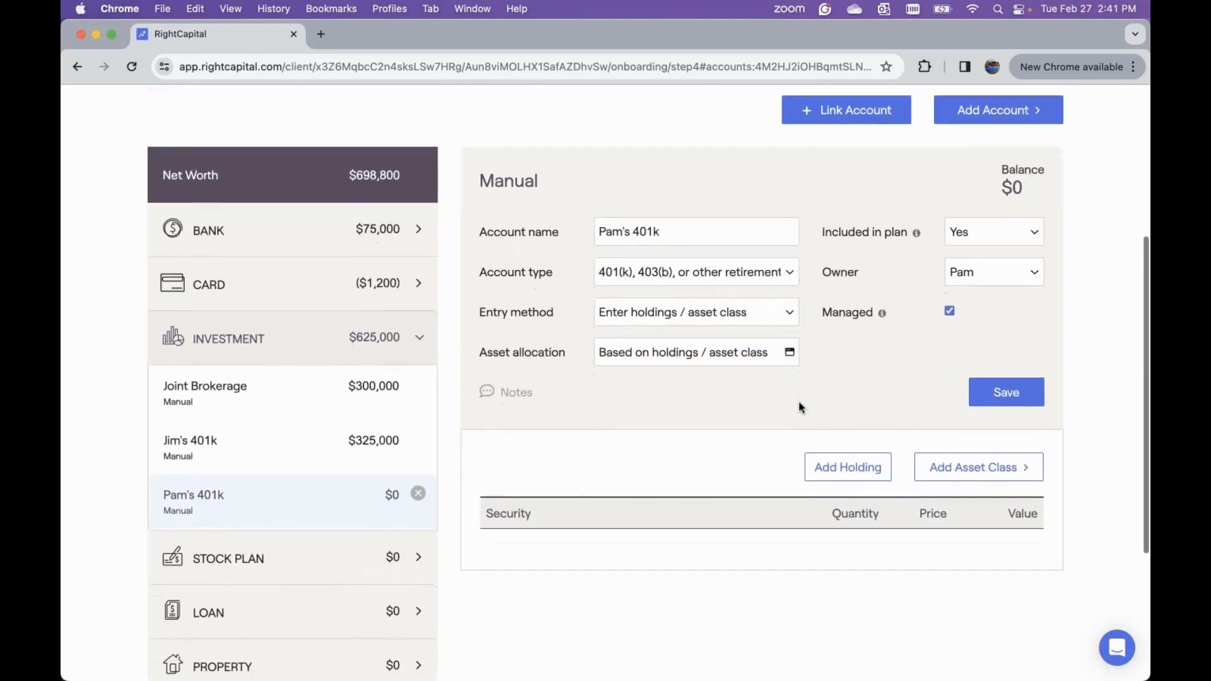
{"action": "left_click", "coordinate": [856, 470]}
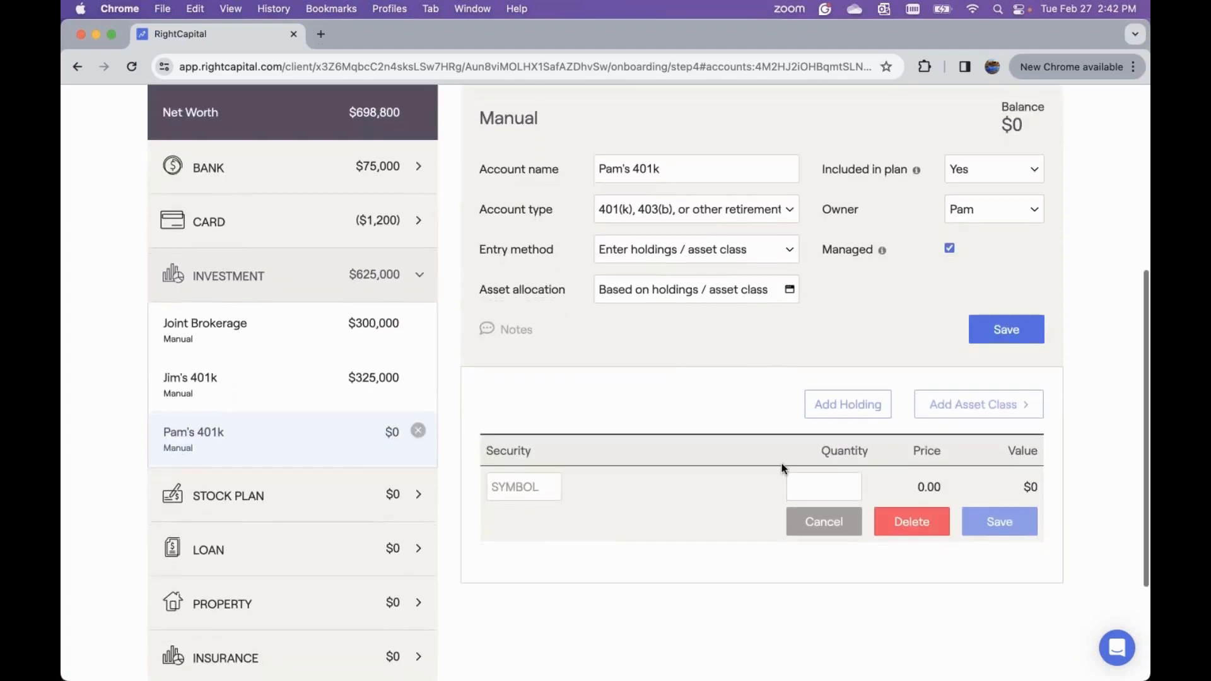
{"action": "left_click", "coordinate": [511, 488]}
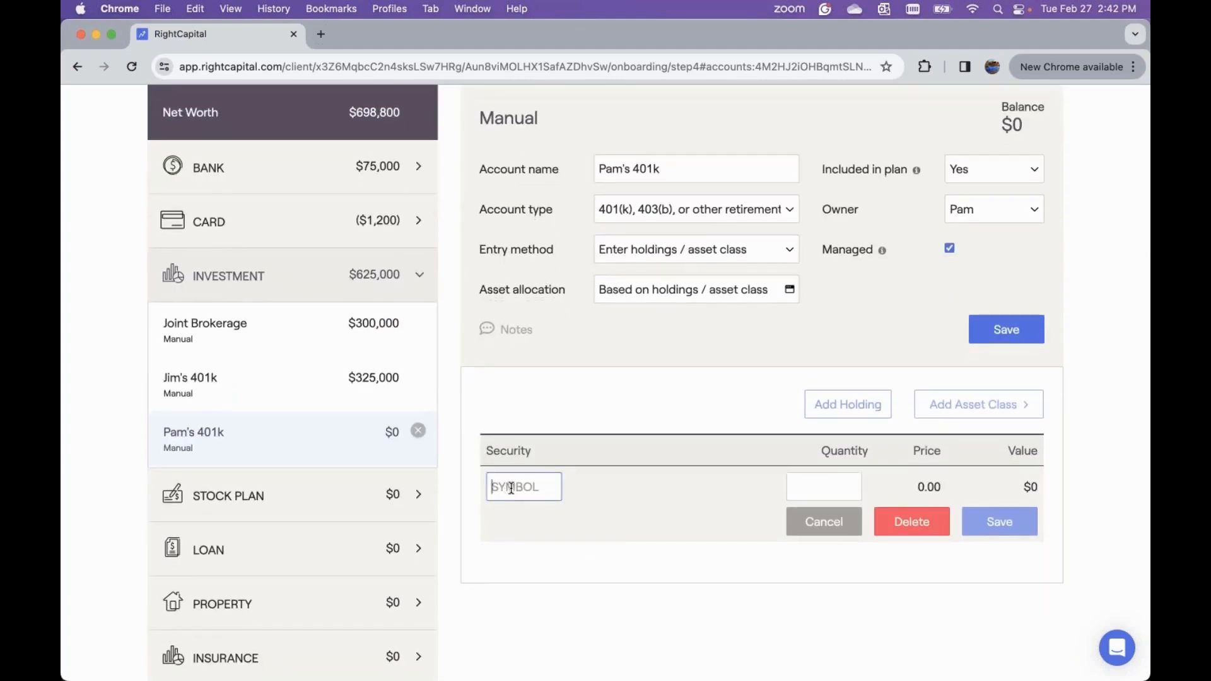
{"action": "type", "text": "GODGL"}
{"action": "left_click", "coordinate": [586, 515]}
{"action": "left_click", "coordinate": [839, 498]}
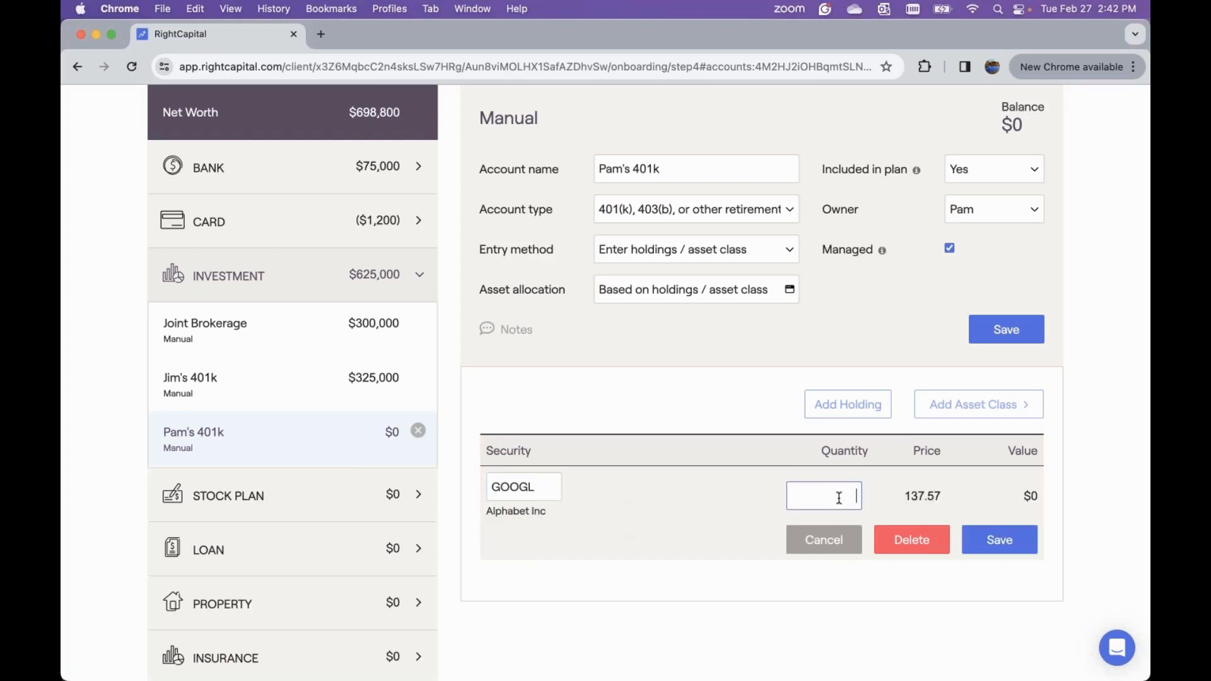
{"action": "type", "text": "1000"}
{"action": "left_click", "coordinate": [1008, 541]}
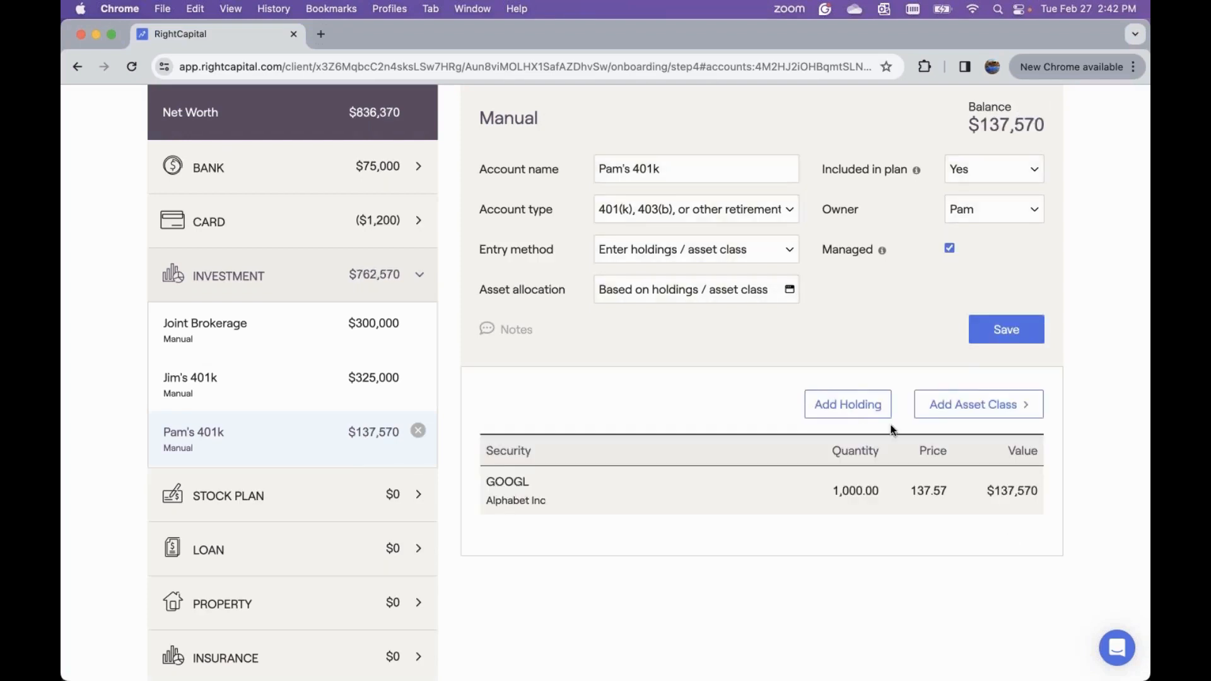
Step: Add a DOAXX money market holding with a quantity of 5,000 to the spouse's 401k and save it
{"action": "left_click", "coordinate": [847, 407]}
{"action": "left_click", "coordinate": [499, 487]}
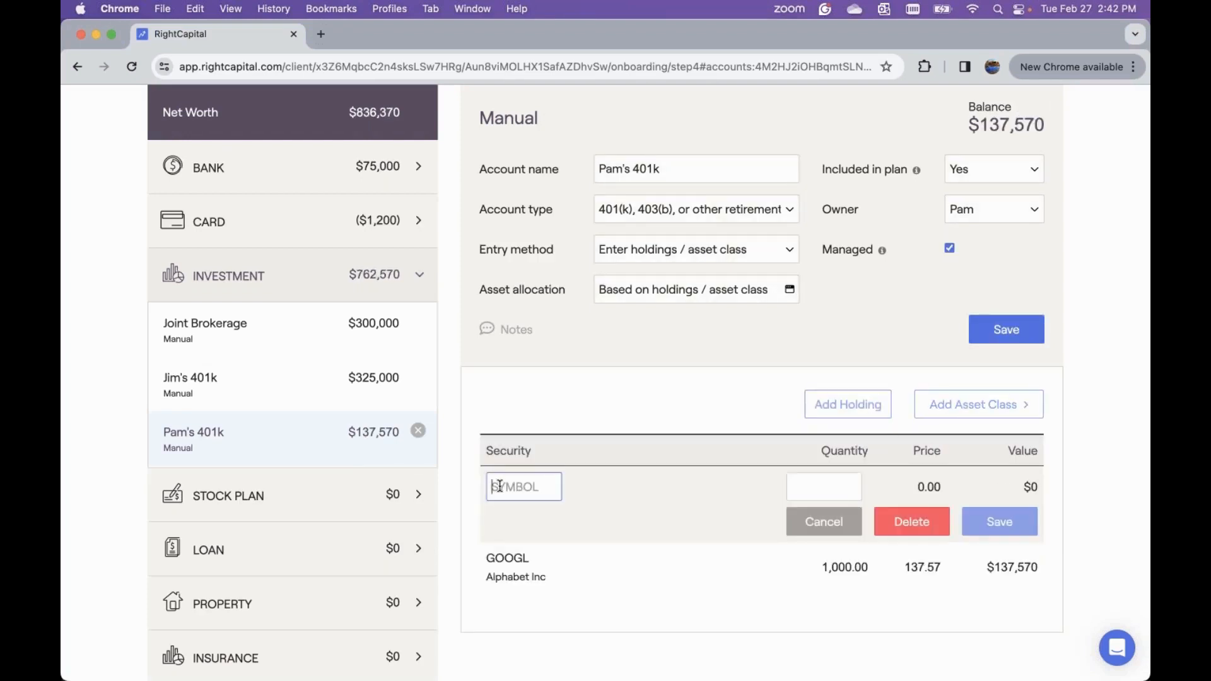
{"action": "type", "text": "DO"}
{"action": "left_click", "coordinate": [541, 539]}
{"action": "left_click", "coordinate": [792, 498]}
{"action": "type", "text": "5000"}
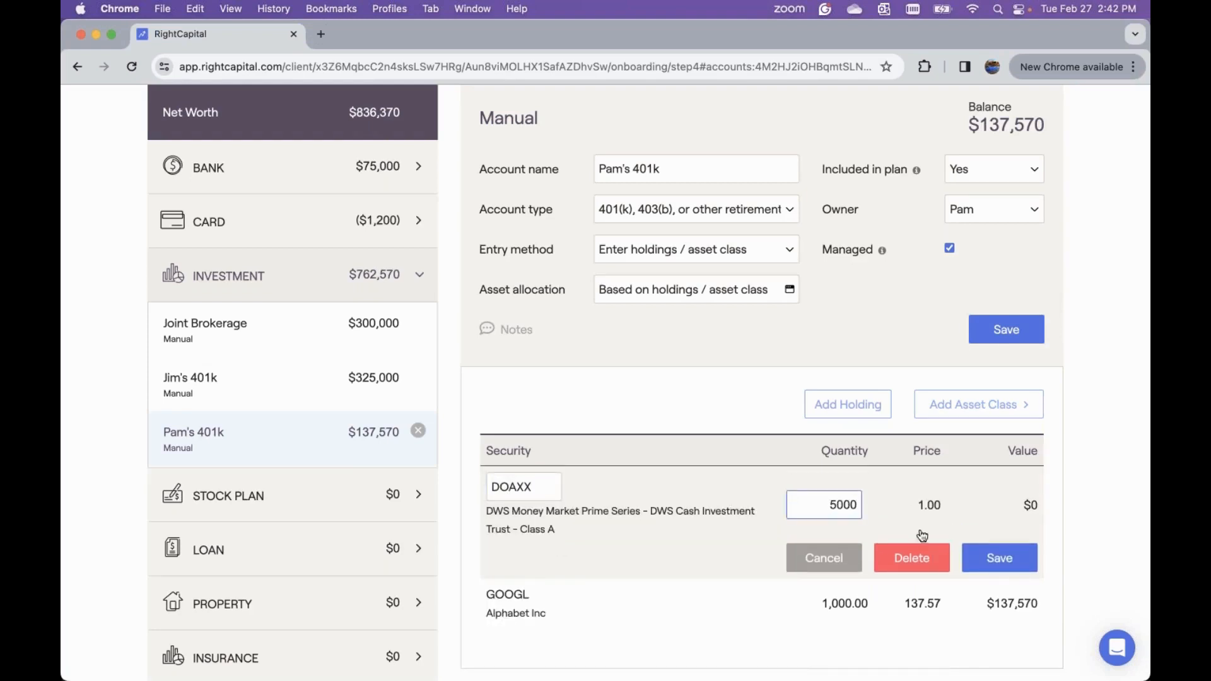
{"action": "left_click", "coordinate": [977, 555]}
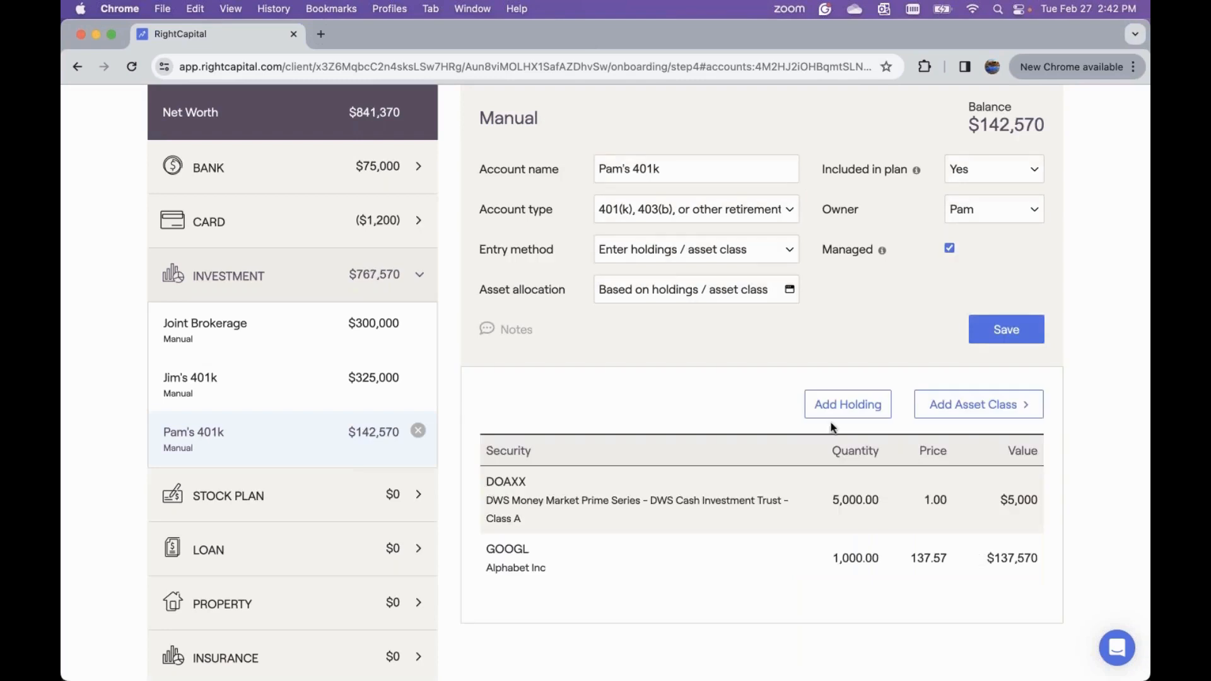
Step: Add an FOA holding with a quantity of 5,000 to the spouse's 401k and save it
{"action": "left_click", "coordinate": [832, 414]}
{"action": "left_click", "coordinate": [530, 487]}
{"action": "type", "text": "FO"}
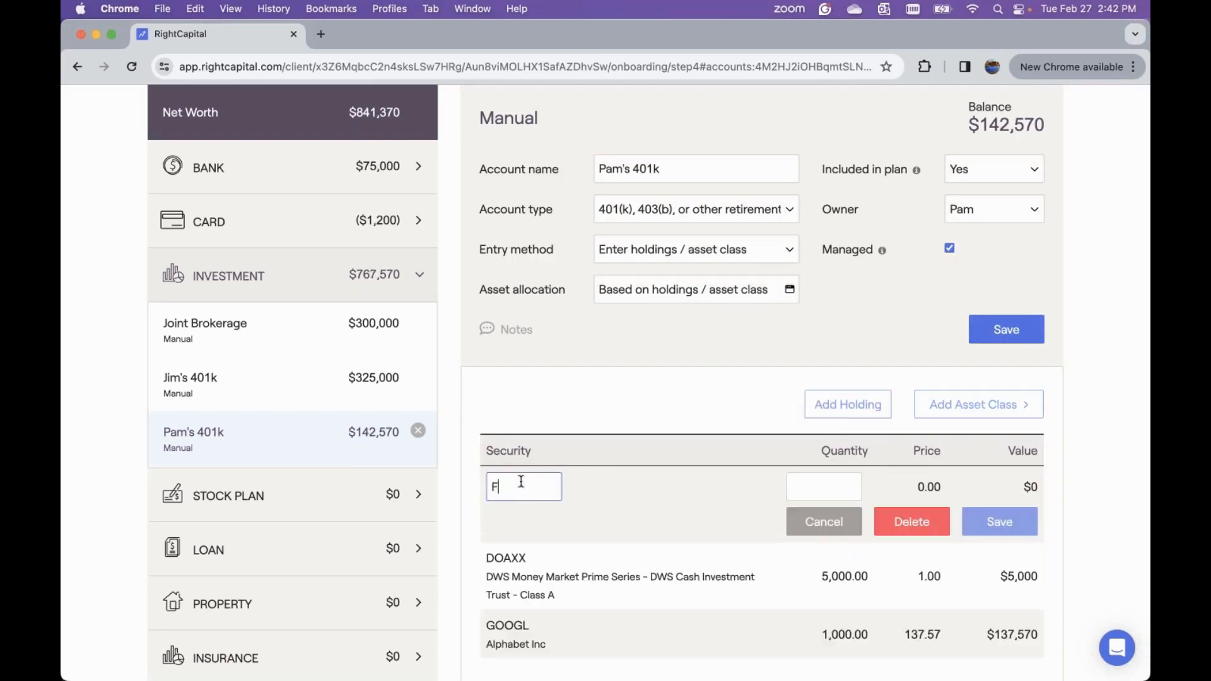
{"action": "left_click", "coordinate": [553, 521]}
{"action": "left_click", "coordinate": [837, 488]}
{"action": "type", "text": "5,000"}
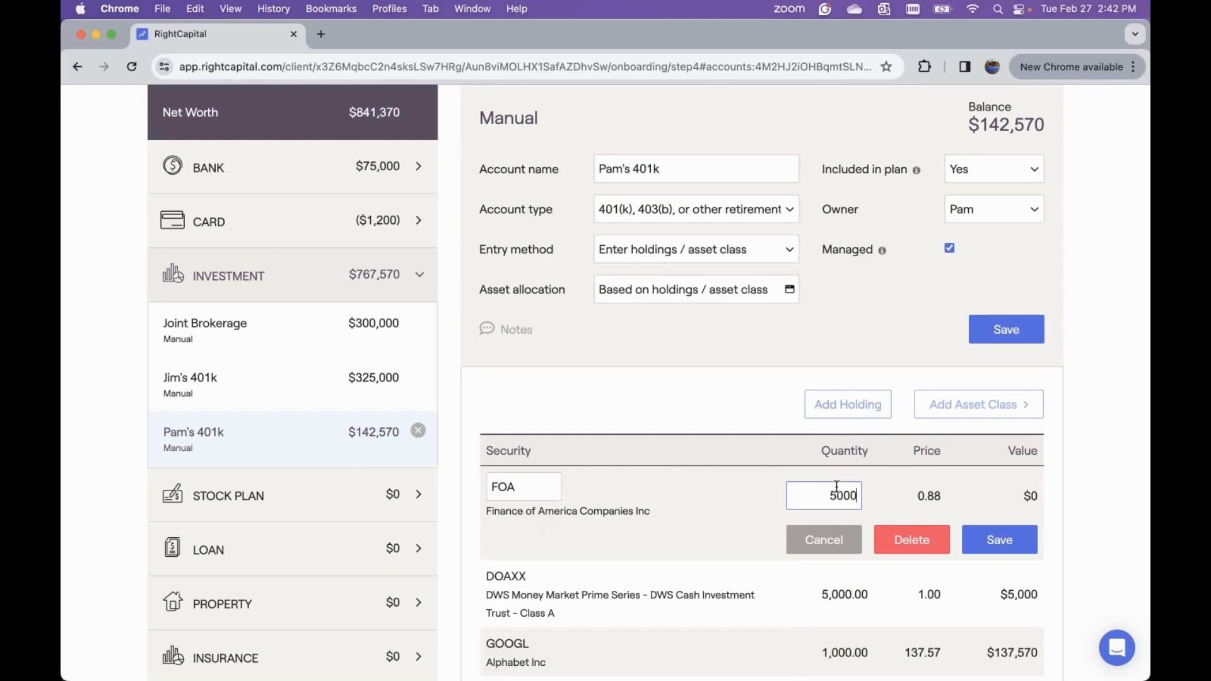
{"action": "left_click", "coordinate": [1013, 546]}
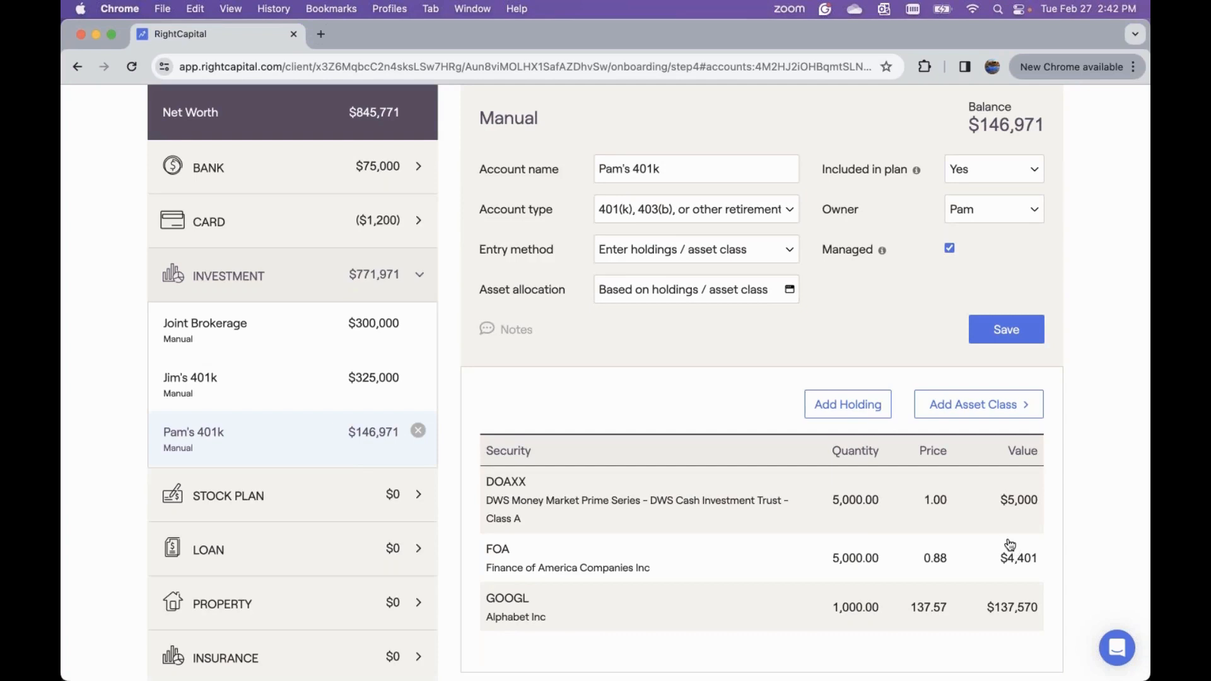
Step: Add a U.S. Equities asset class worth $25,000 to the spouse's 401k and save it
{"action": "left_click", "coordinate": [949, 409]}
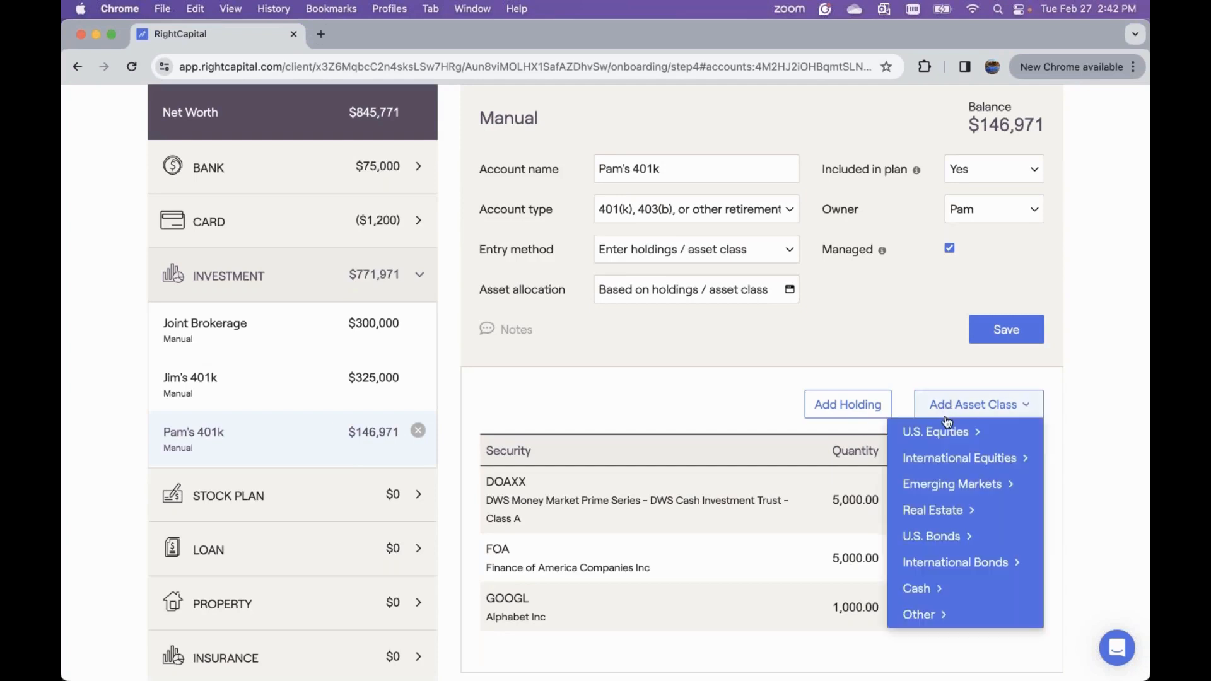
{"action": "mouse_move", "coordinate": [941, 429]}
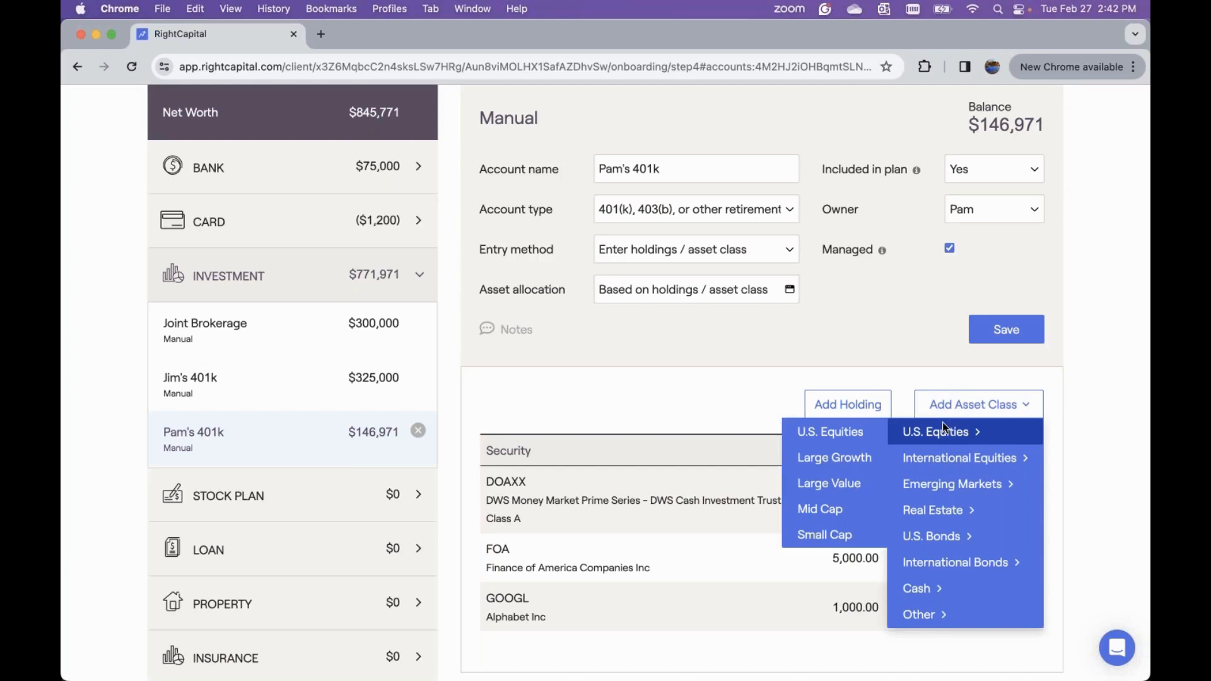
{"action": "left_click", "coordinate": [866, 432]}
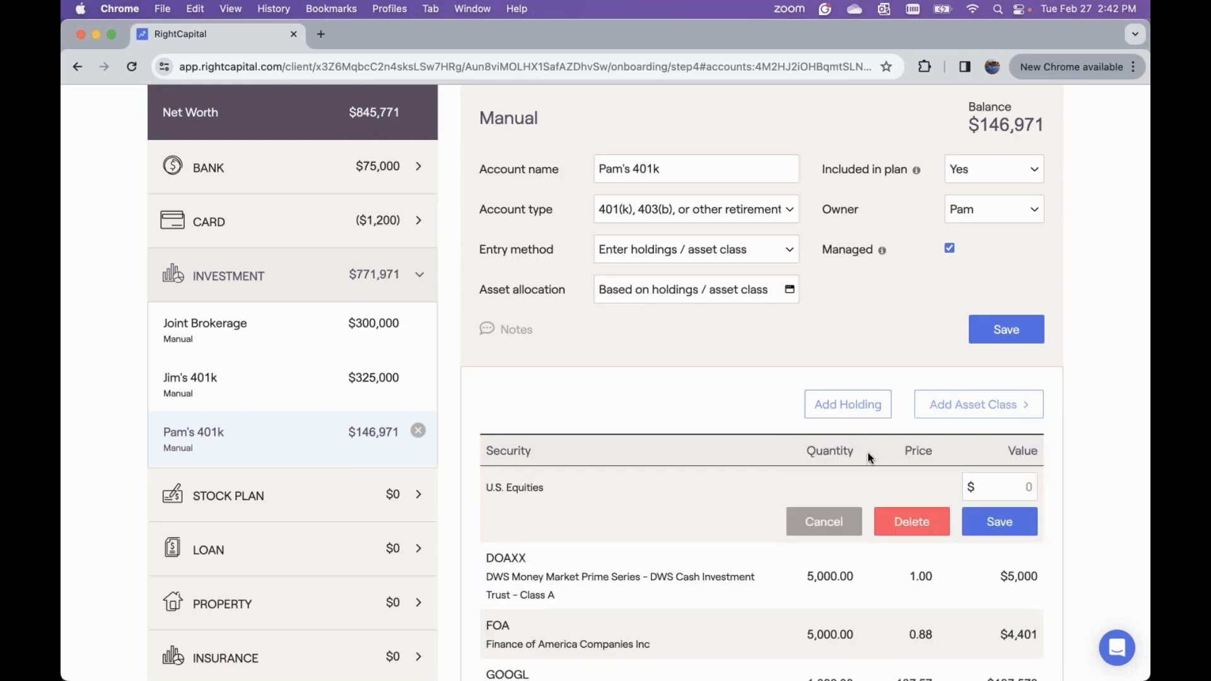
{"action": "left_click", "coordinate": [1002, 485]}
{"action": "type", "text": "250000"}
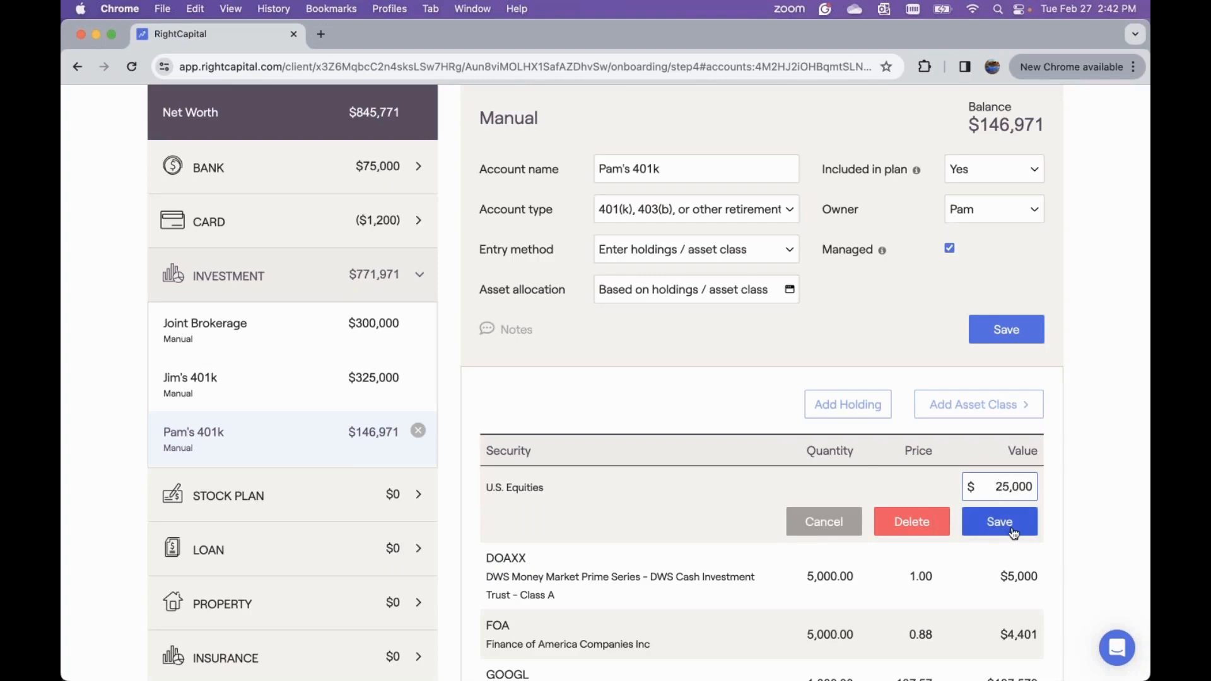
{"action": "left_click", "coordinate": [1003, 529]}
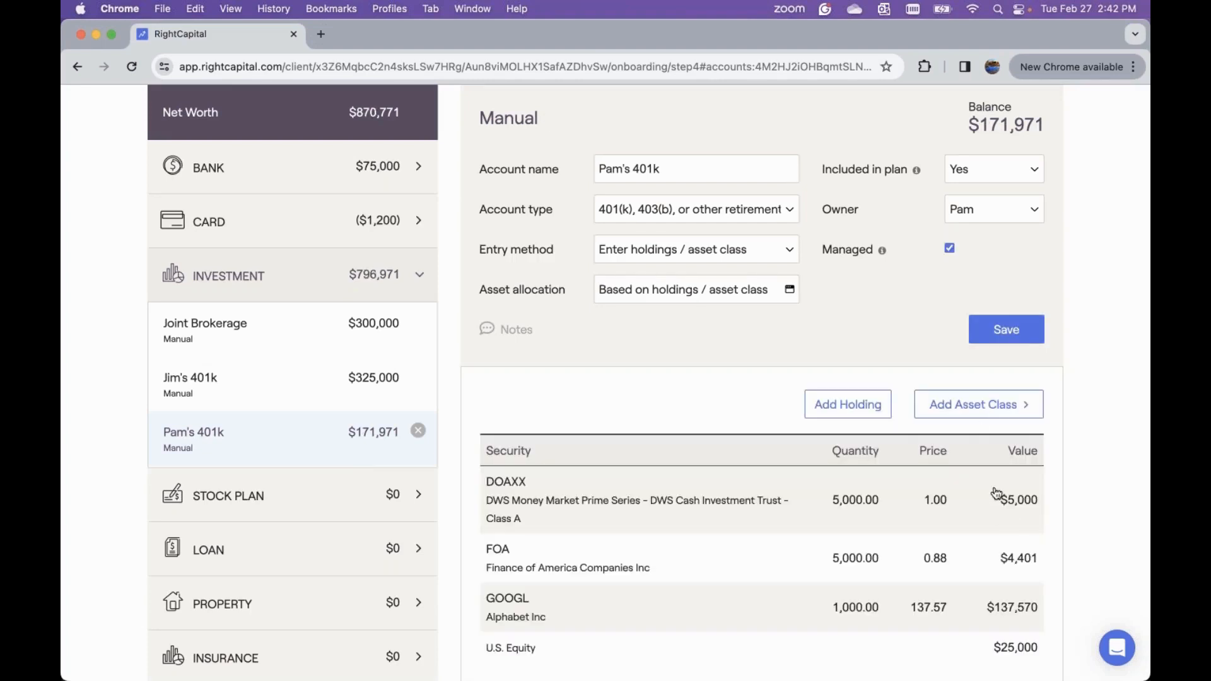
Step: Add a Cash asset class worth $100,000 to the spouse's 401k and save it
{"action": "left_click", "coordinate": [976, 404]}
{"action": "mouse_move", "coordinate": [954, 588]}
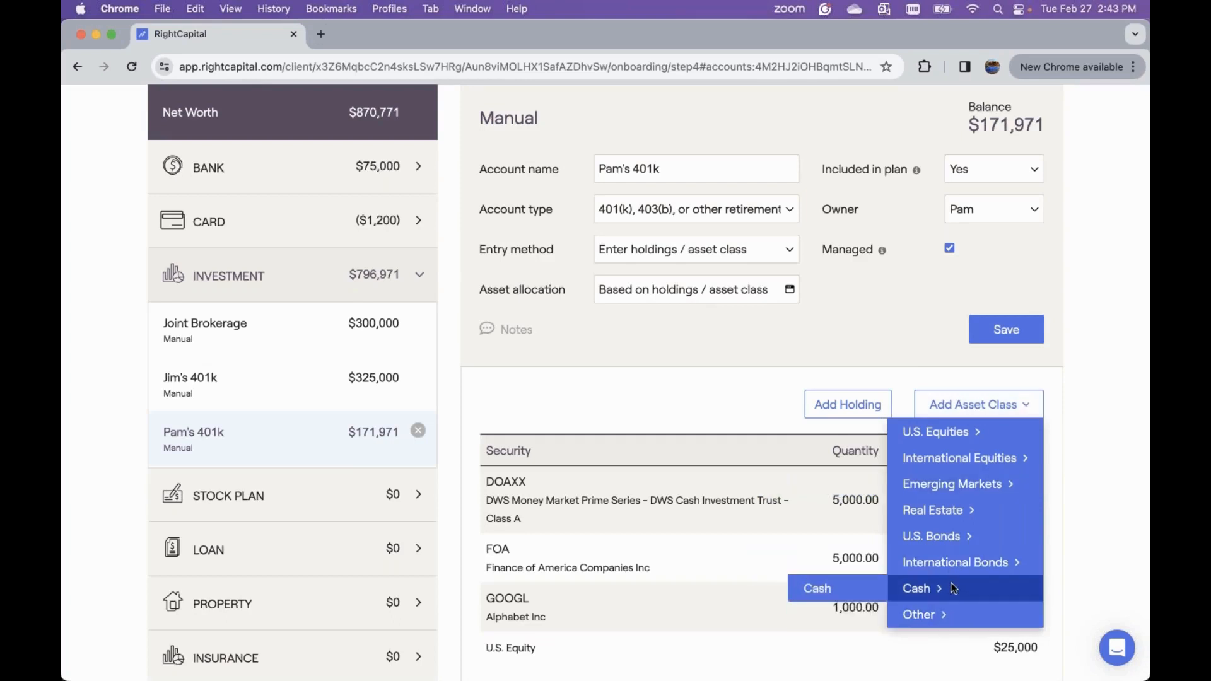
{"action": "left_click", "coordinate": [820, 588]}
{"action": "left_click", "coordinate": [1000, 493]}
{"action": "type", "text": "1"}
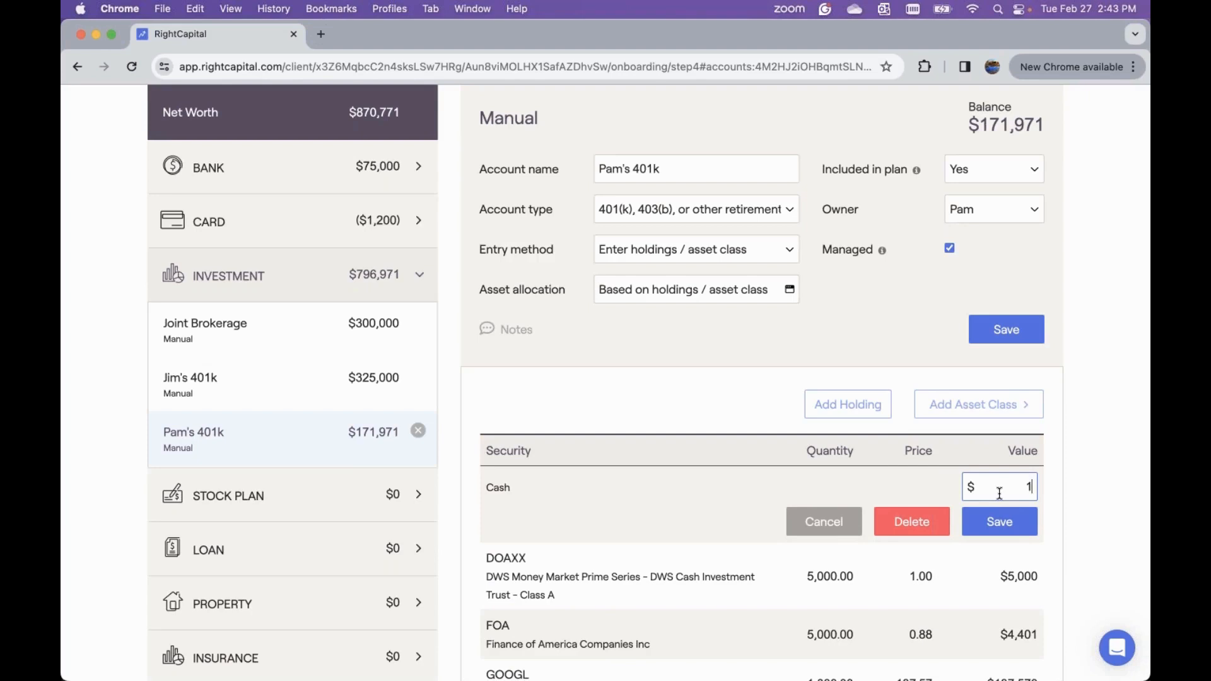
{"action": "type", "text": "00,000"}
{"action": "left_click", "coordinate": [1000, 522]}
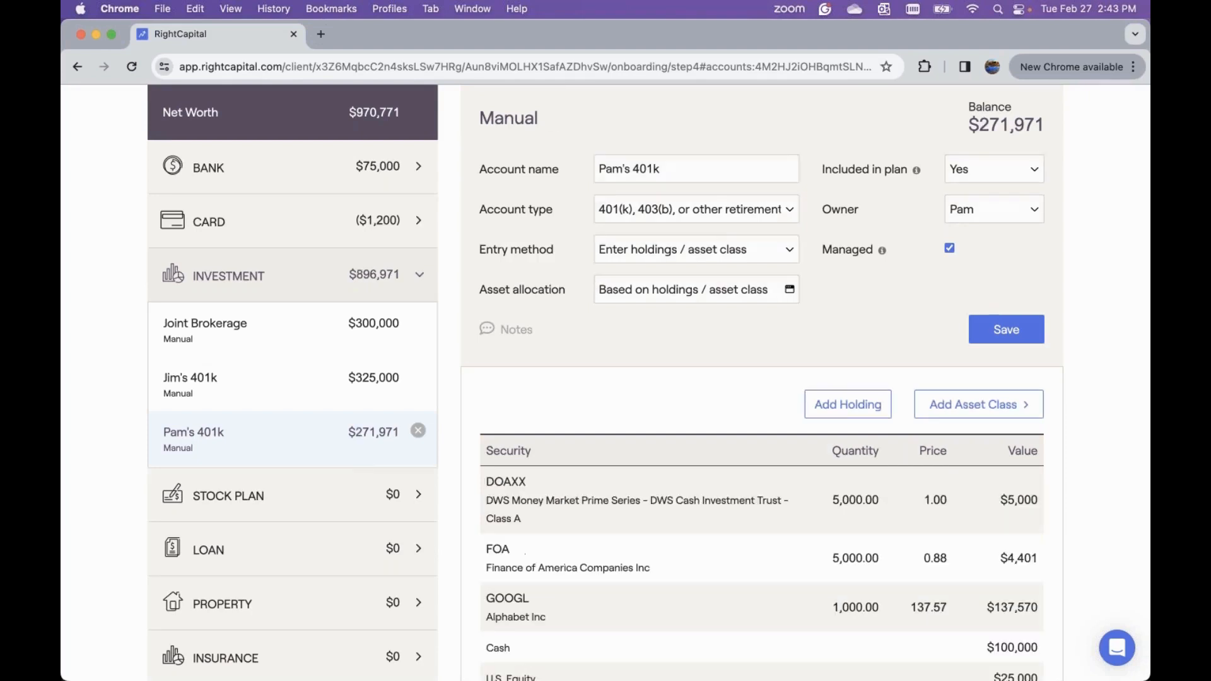
Step: Preview the spouse's 401k asset allocation based on model portfolio, switch back to holdings / asset class, and close the allocation without saving
{"action": "scroll", "coordinate": [761, 404], "scroll_direction": "down", "scroll_amount": 1}
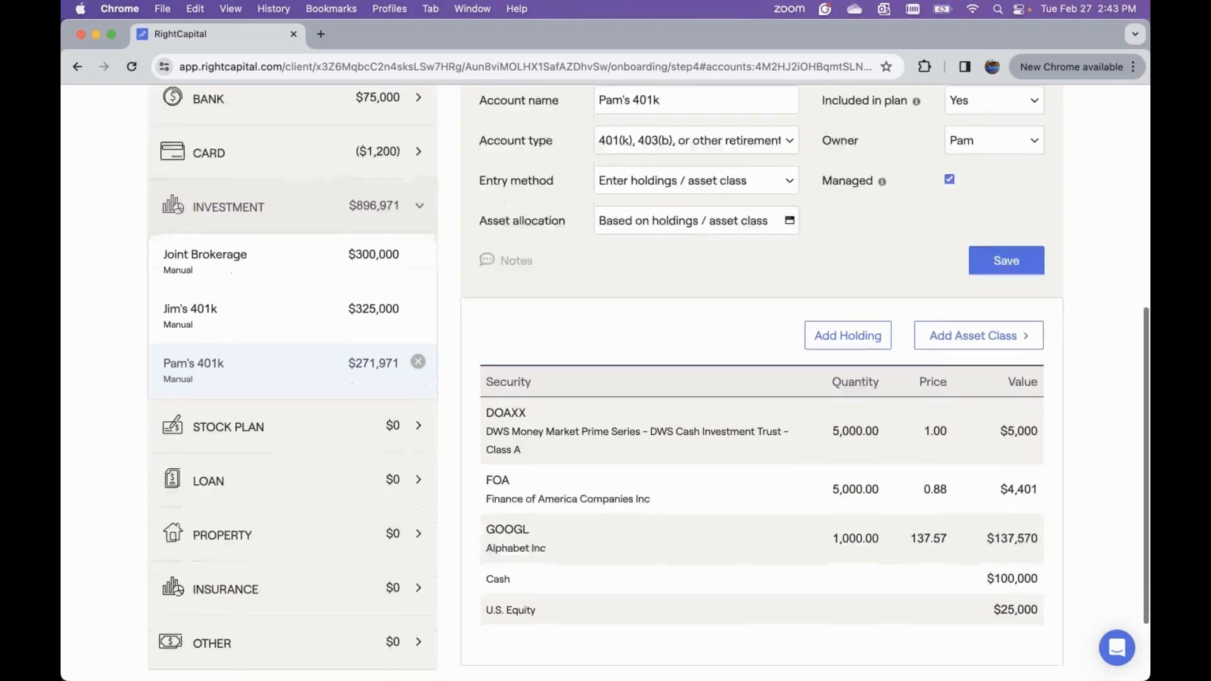
{"action": "scroll", "coordinate": [762, 404], "scroll_direction": "up", "scroll_amount": 1}
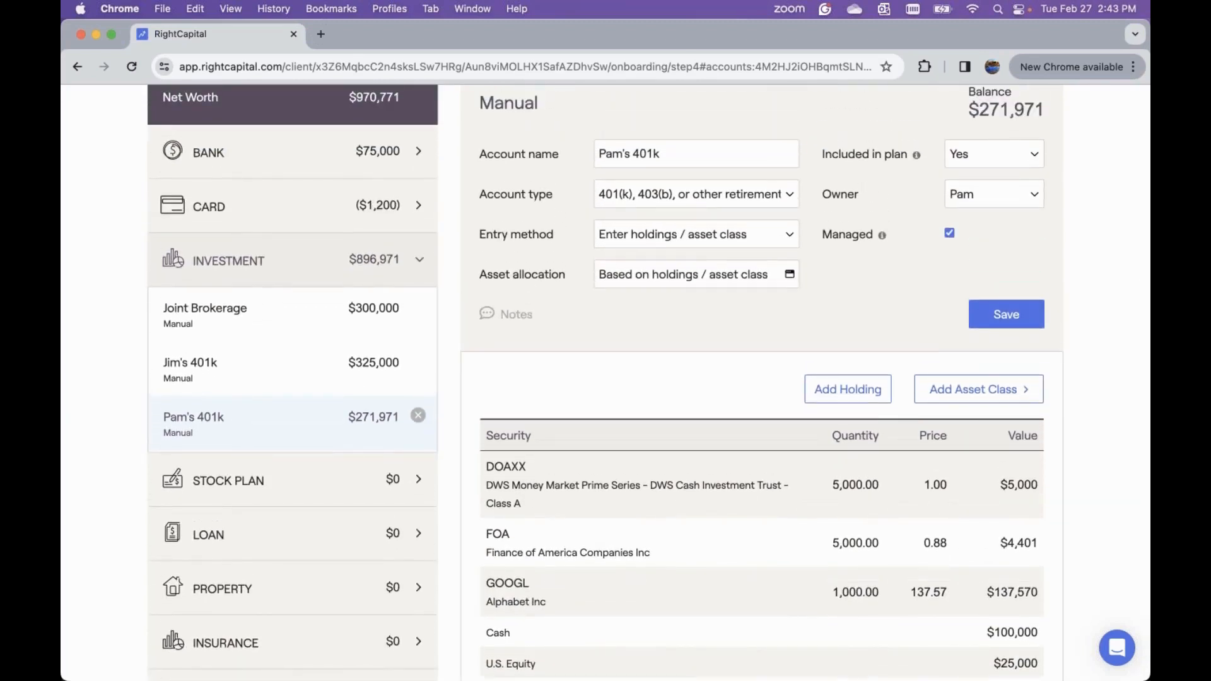
{"action": "scroll", "coordinate": [678, 429], "scroll_direction": "up", "scroll_amount": 2}
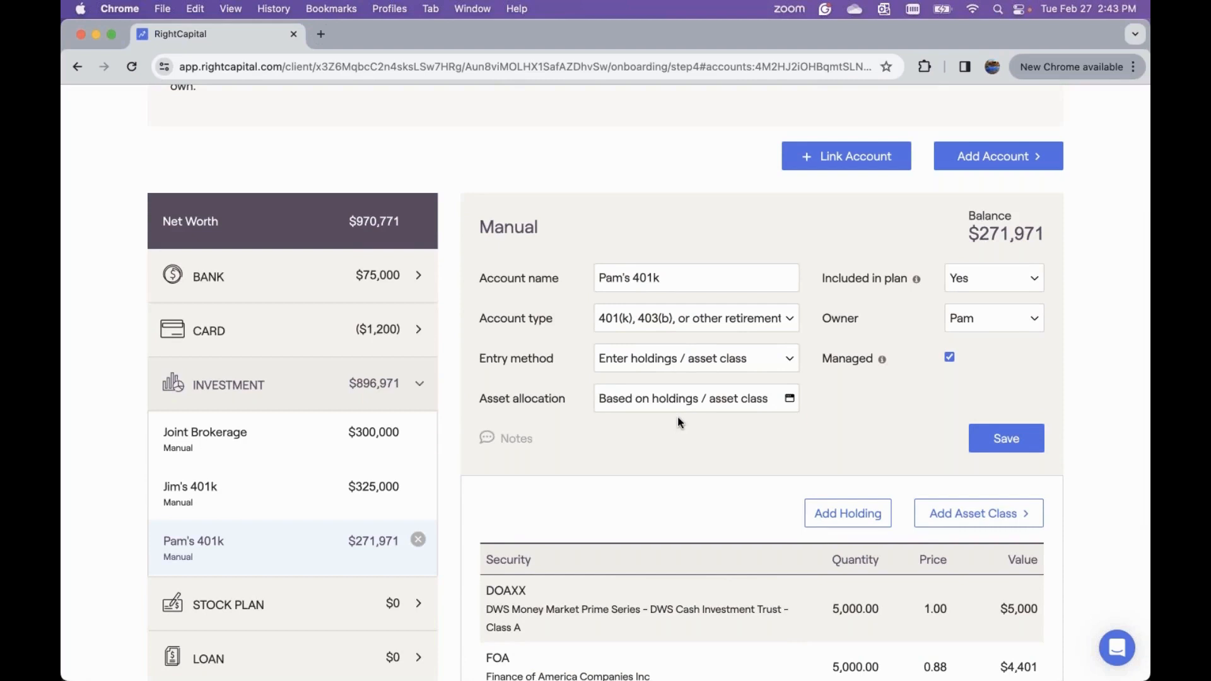
{"action": "left_click", "coordinate": [726, 403]}
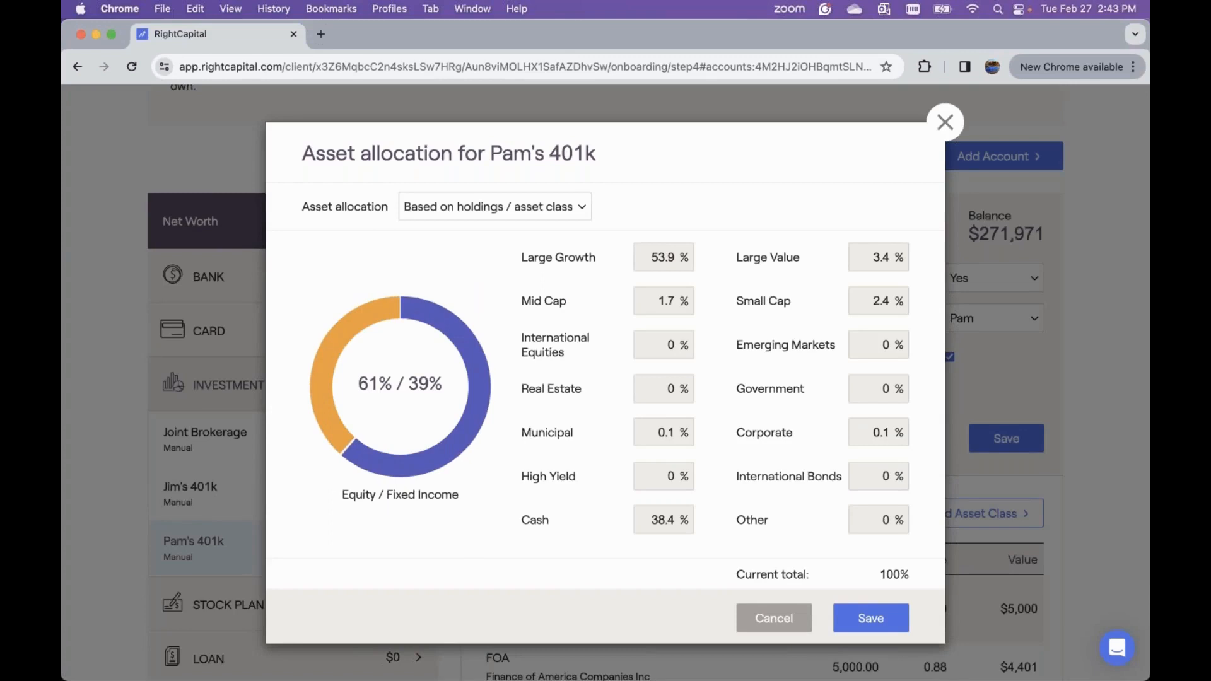
{"action": "left_click", "coordinate": [517, 200]}
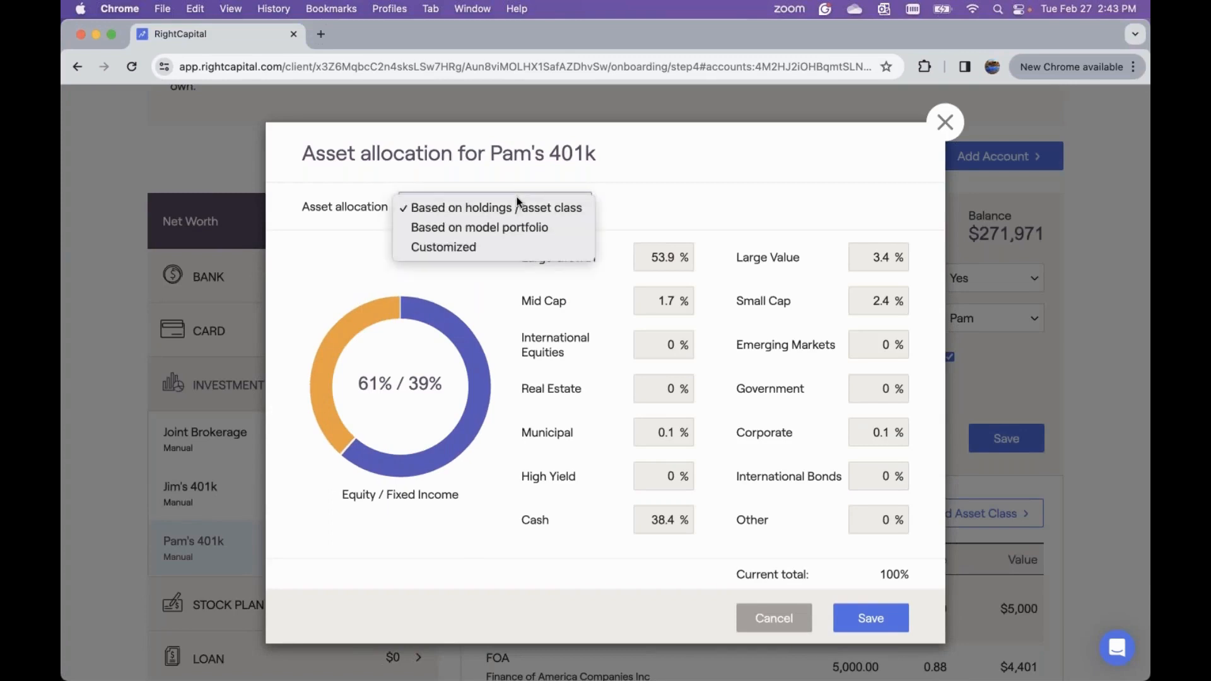
{"action": "left_click", "coordinate": [508, 233]}
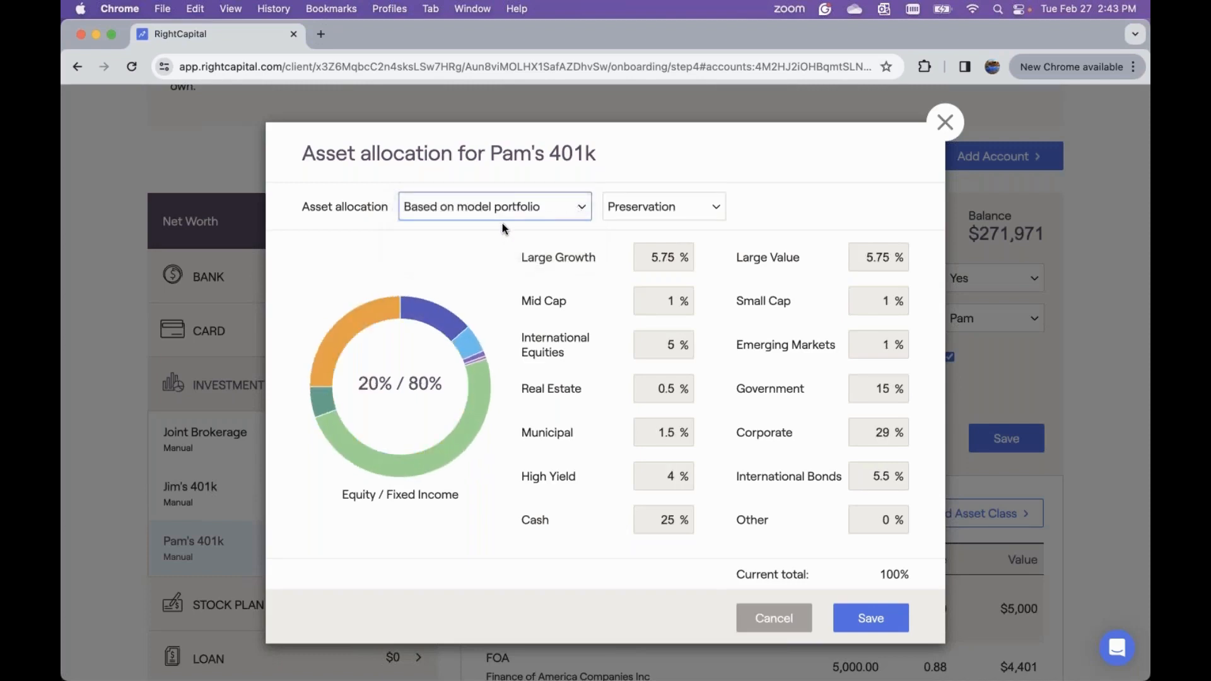
{"action": "left_click", "coordinate": [502, 217]}
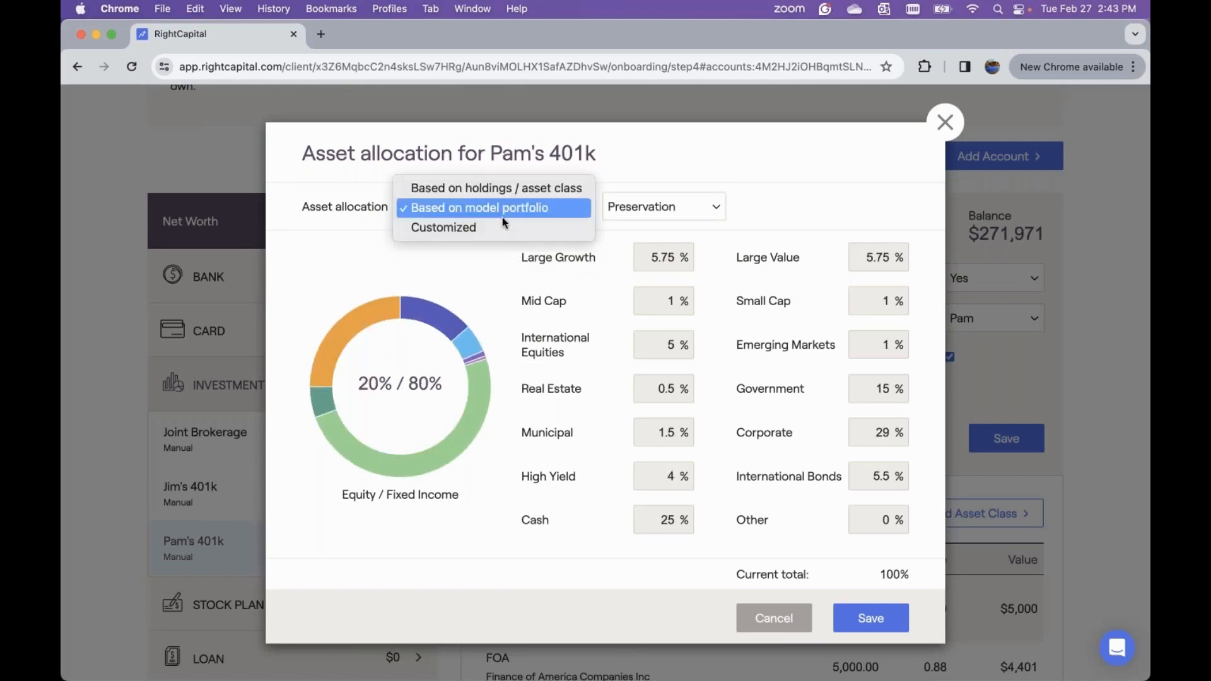
{"action": "left_click", "coordinate": [533, 188]}
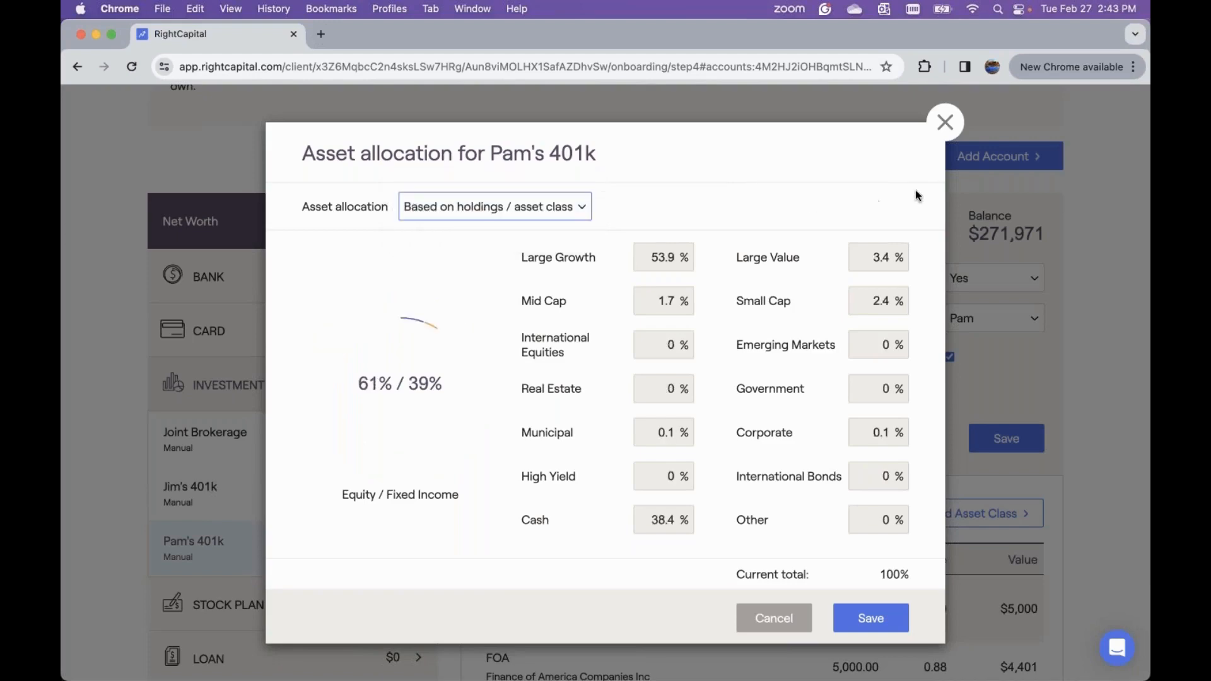
{"action": "left_click", "coordinate": [945, 122]}
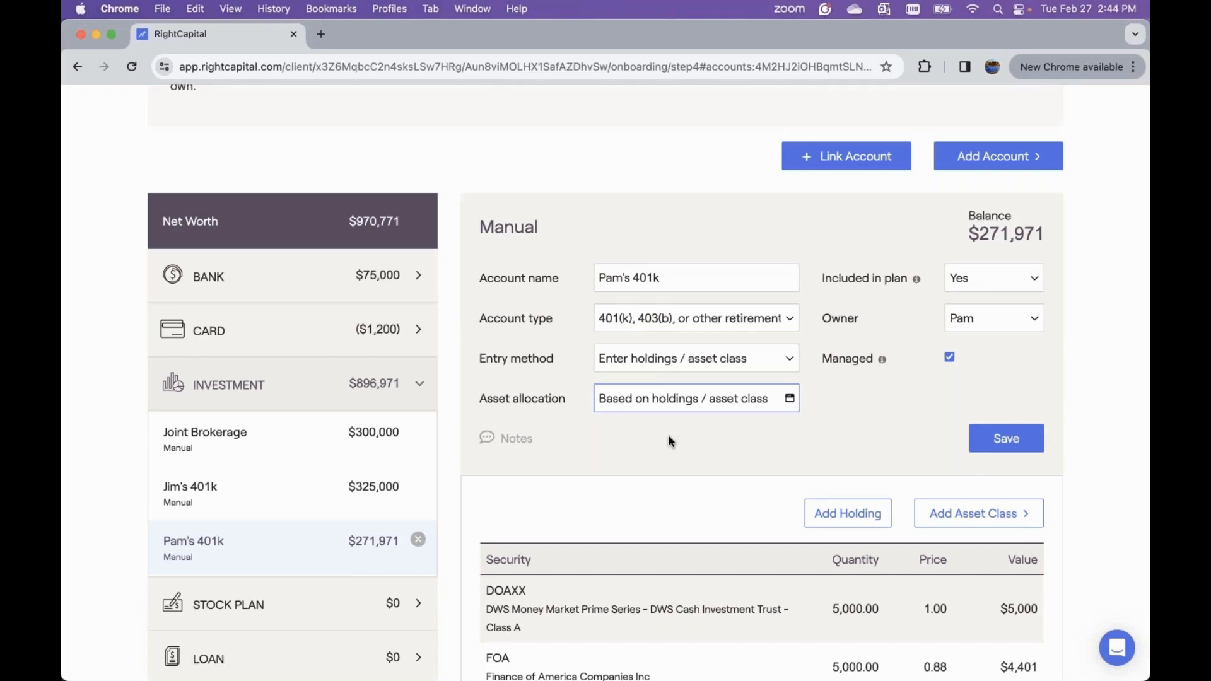
Step: Open the primary home under property, change it from rented to owned, and set its owner to Joint
{"action": "scroll", "coordinate": [669, 440], "scroll_direction": "down", "scroll_amount": 4}
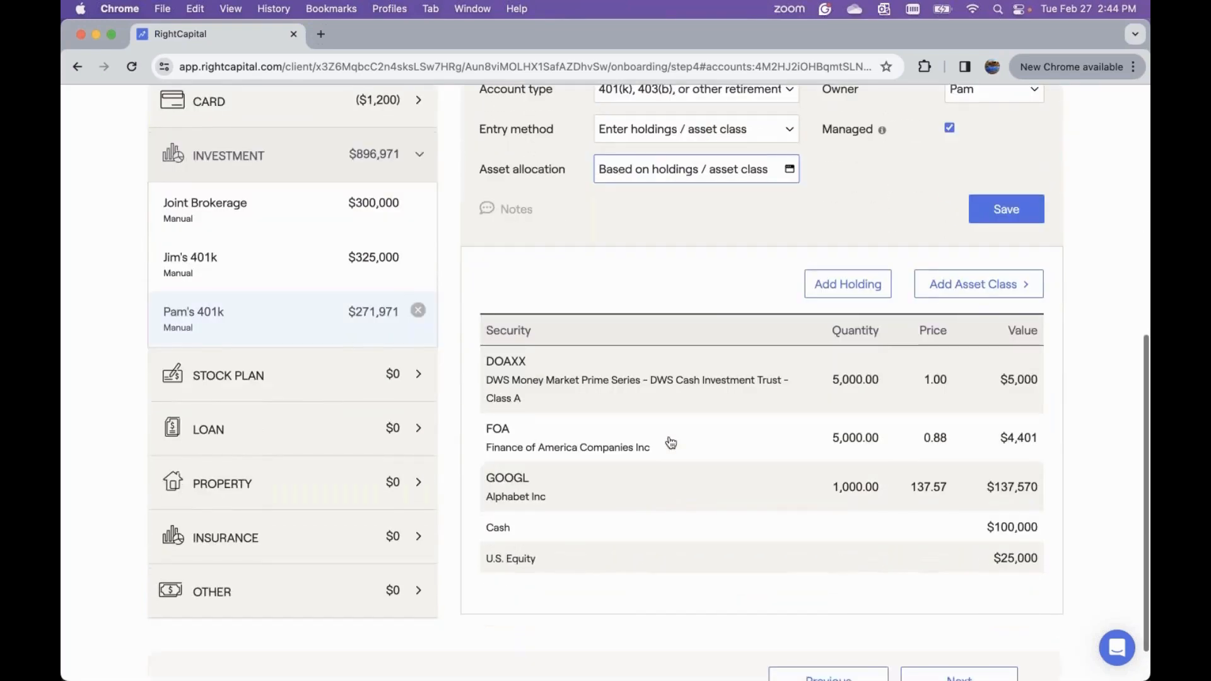
{"action": "left_click", "coordinate": [190, 484]}
{"action": "scroll", "coordinate": [501, 444], "scroll_direction": "up", "scroll_amount": 3}
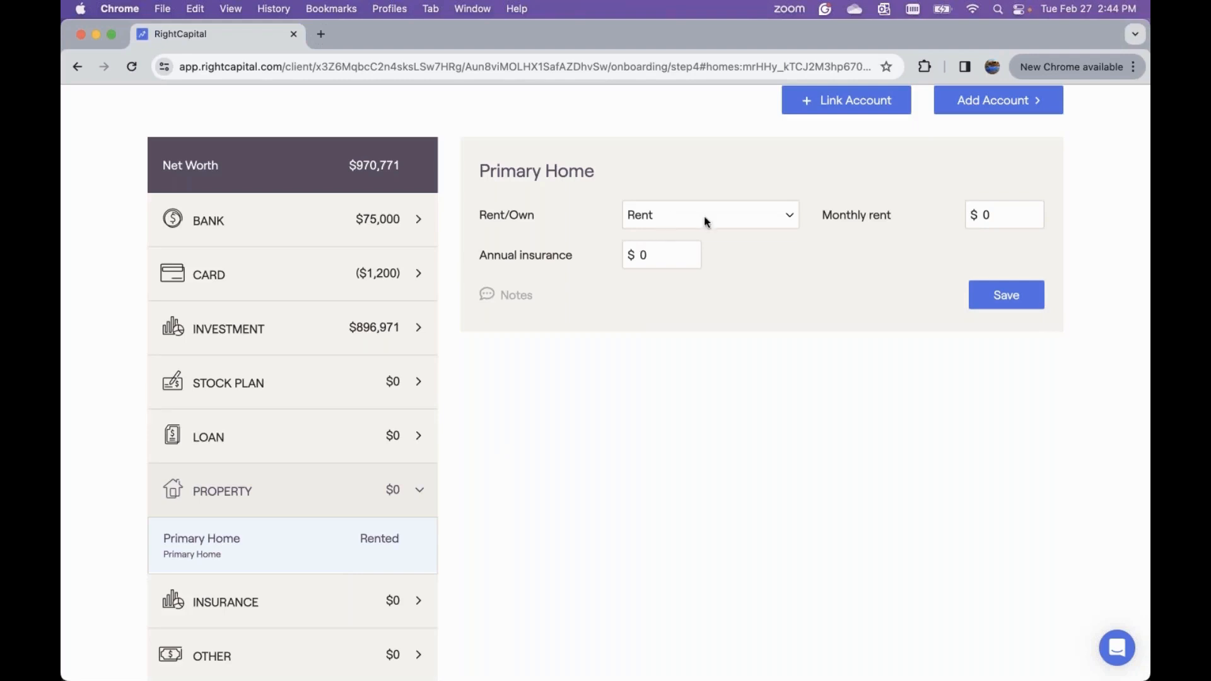
{"action": "left_click", "coordinate": [990, 214]}
{"action": "left_click_drag", "start_coordinate": [989, 215], "coordinate": [957, 214]}
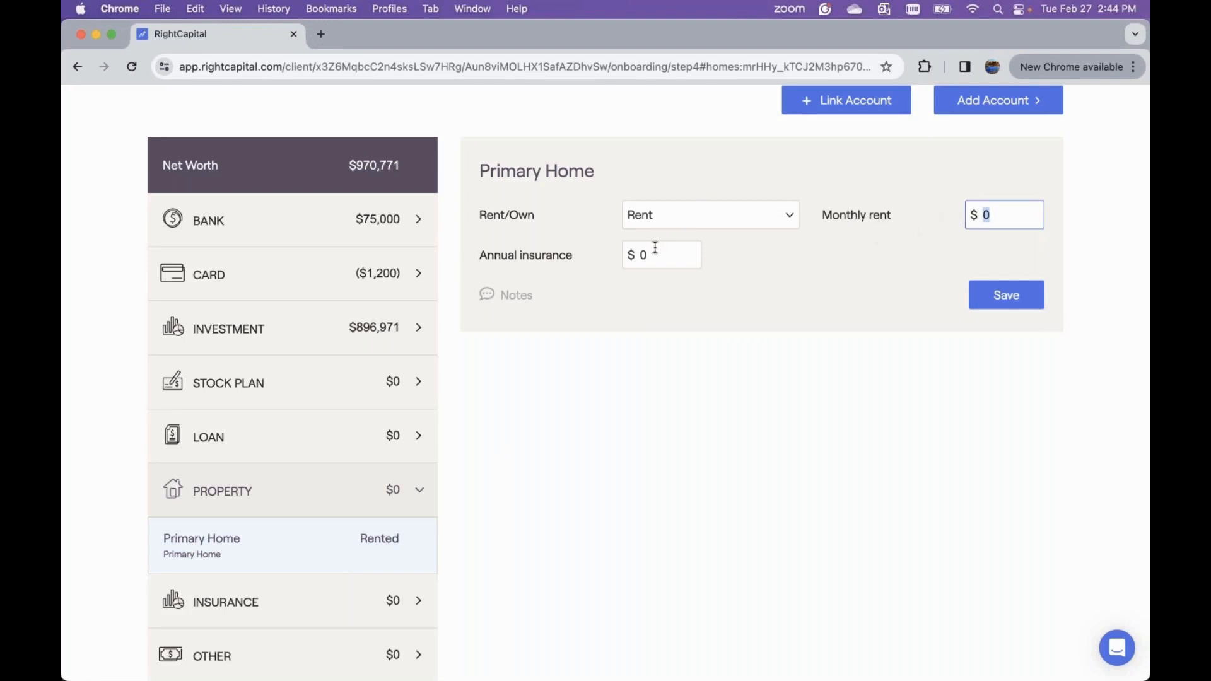
{"action": "left_click", "coordinate": [731, 224]}
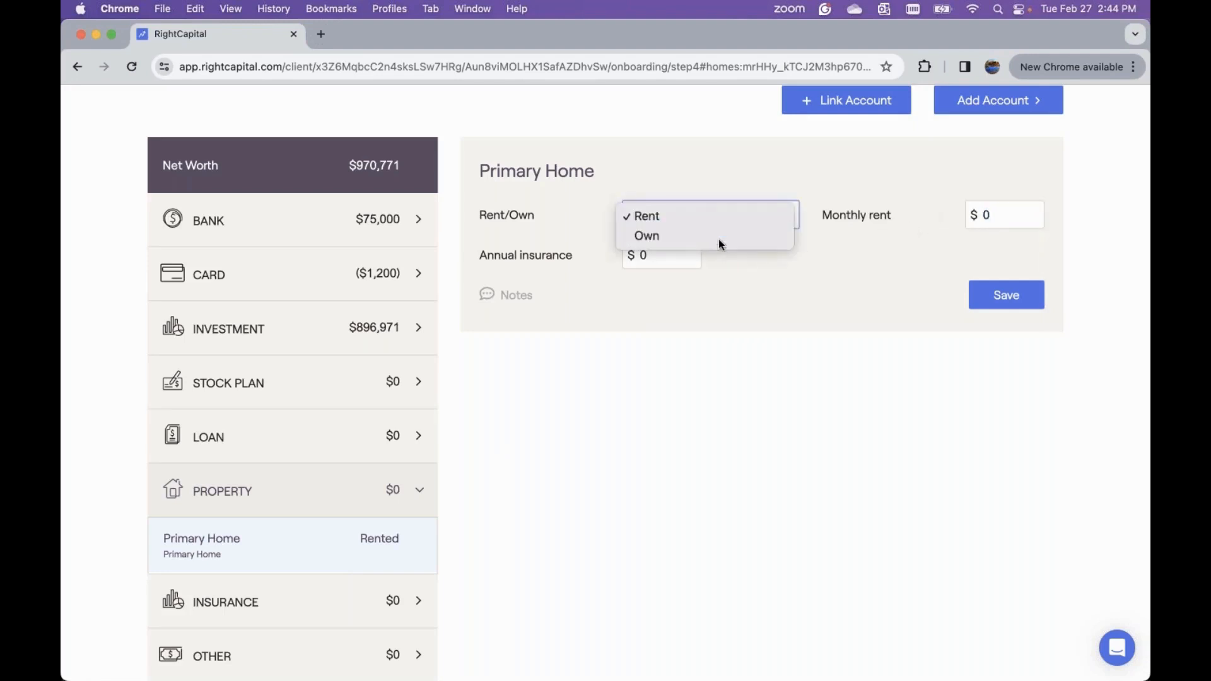
{"action": "left_click", "coordinate": [723, 234]}
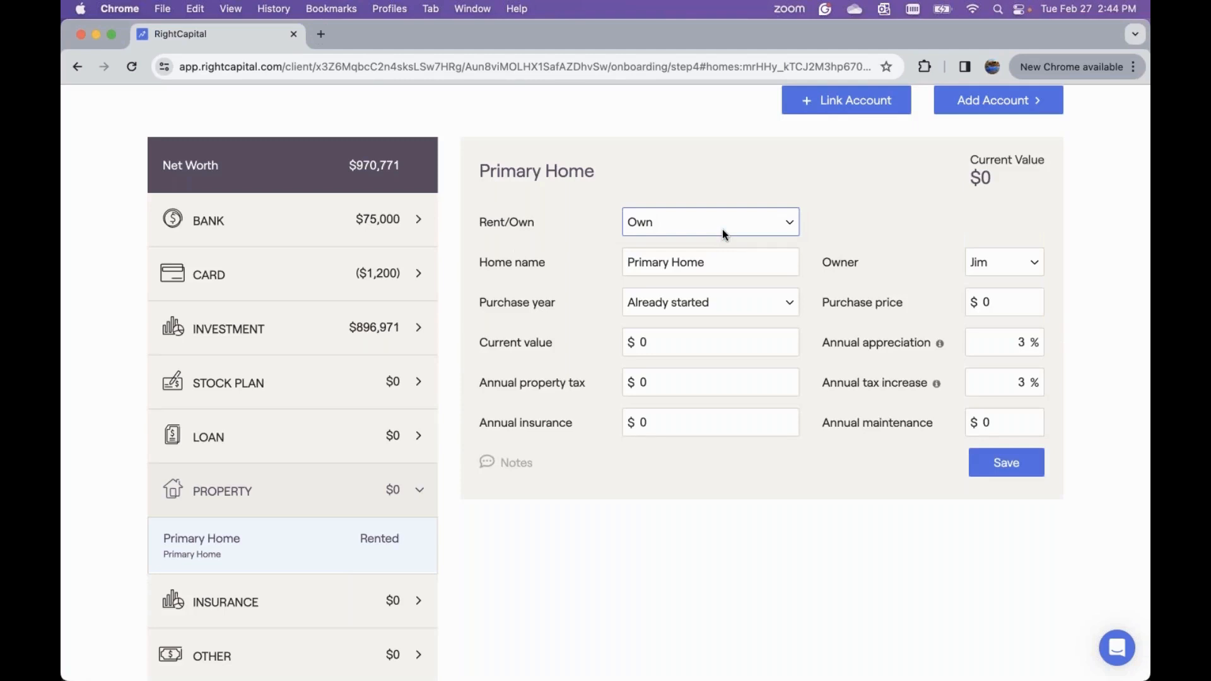
{"action": "left_click", "coordinate": [979, 263]}
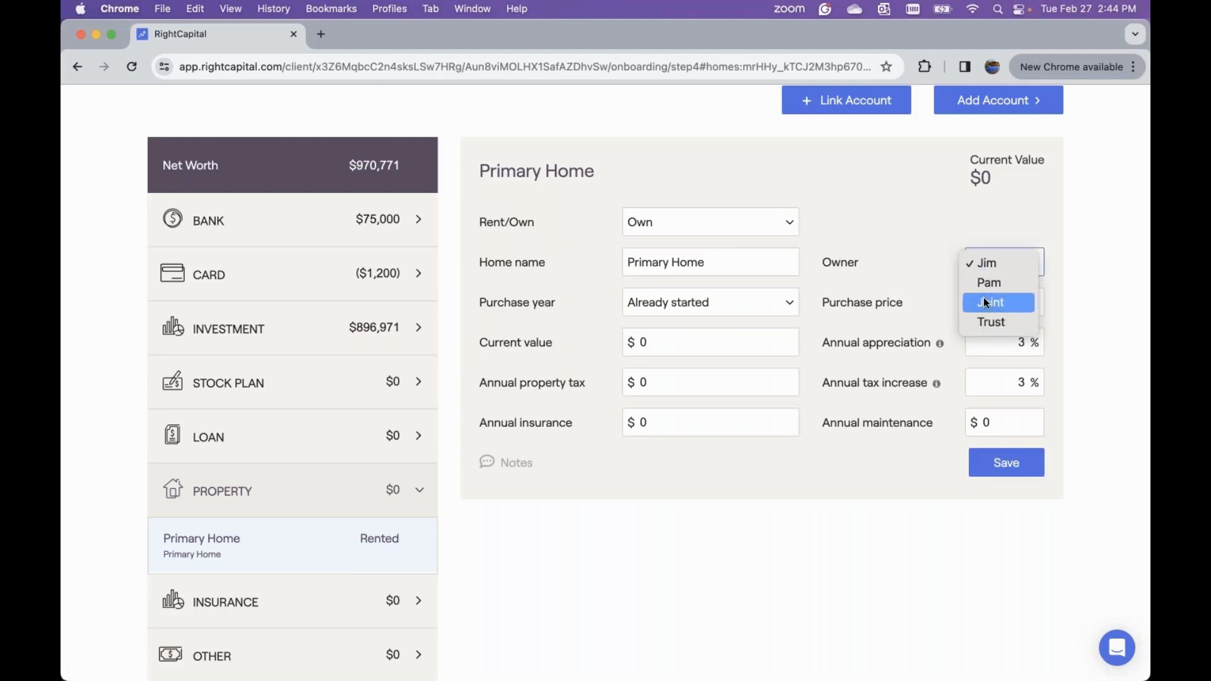
{"action": "left_click", "coordinate": [1024, 305]}
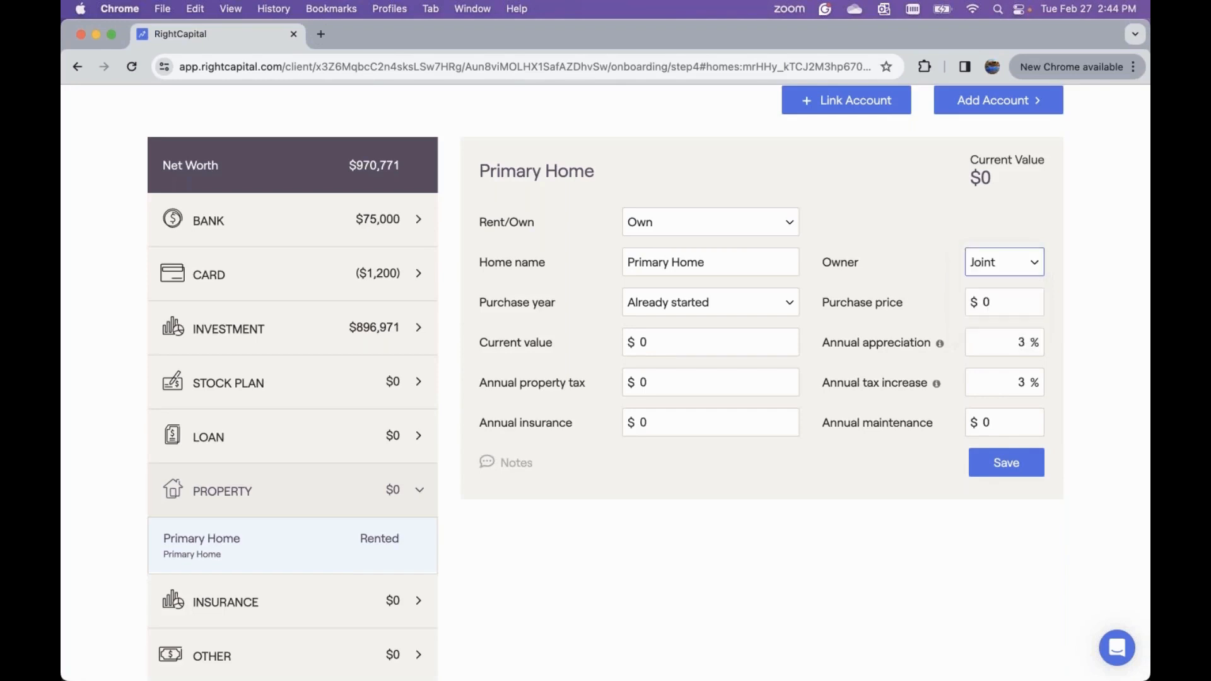
Step: Set the primary home's purchase price to $350,000 and its current value to $975,000
{"action": "key", "text": "Tab"}
{"action": "type", "text": "350000"}
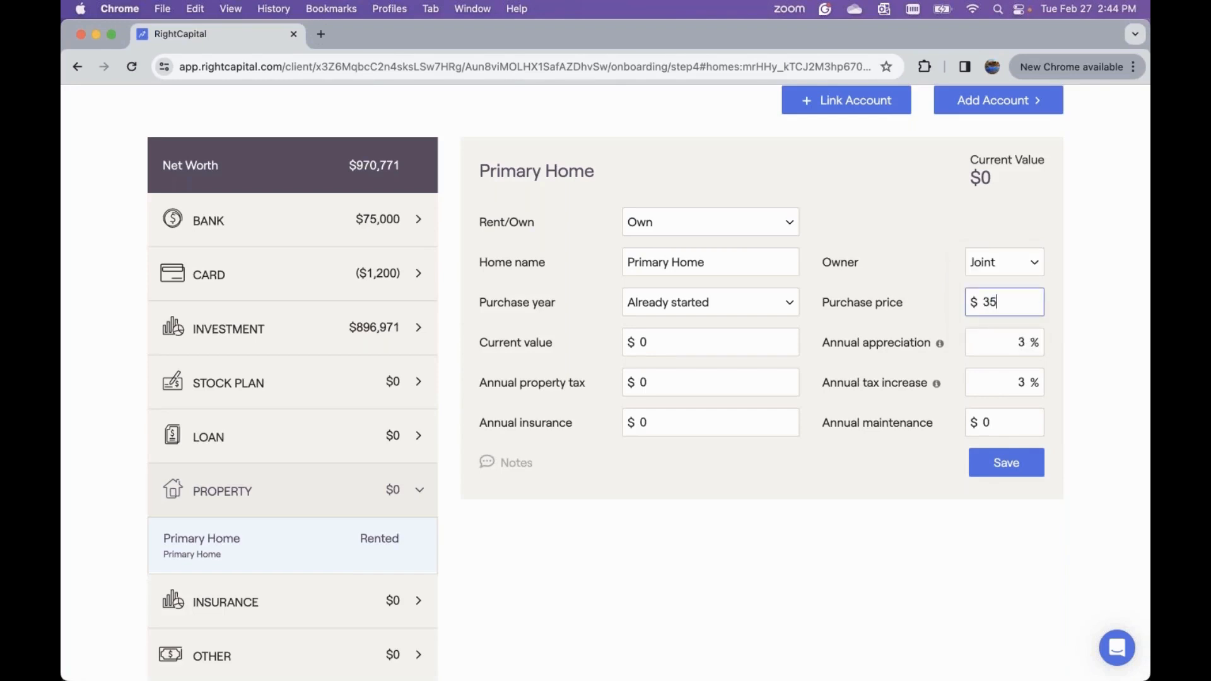
{"action": "left_click", "coordinate": [670, 341]}
{"action": "type", "text": "975,000"}
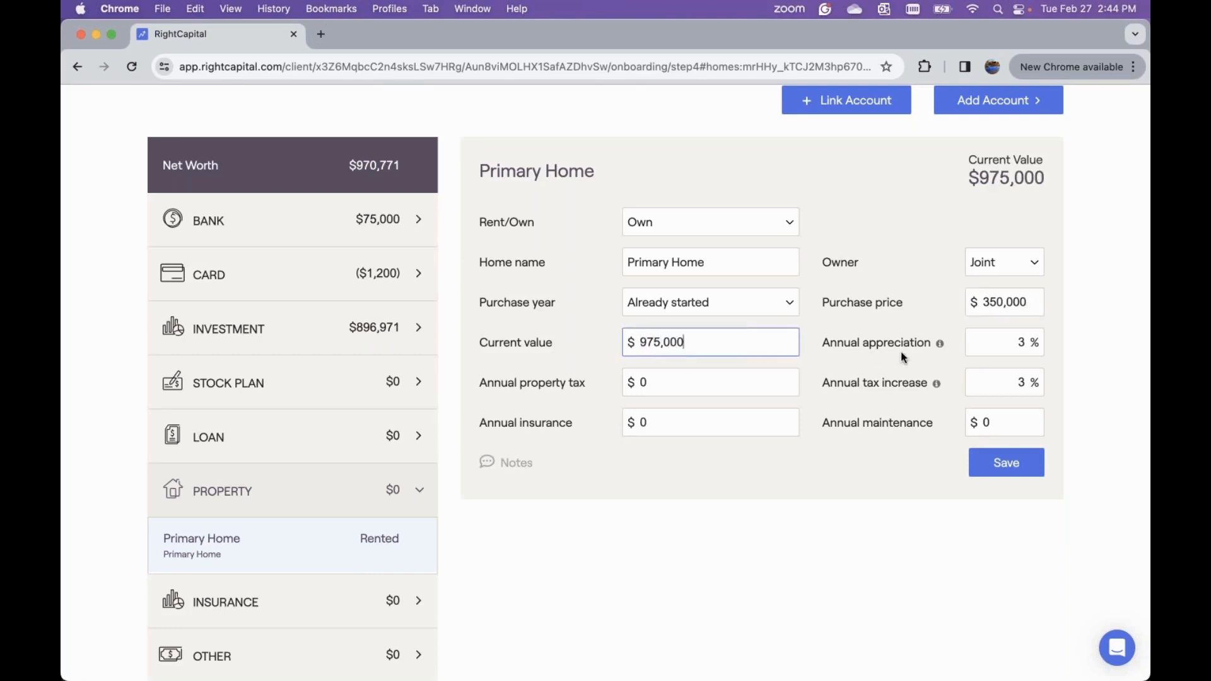
Step: Set the primary home's annual property tax, insurance and maintenance to $1,200 each and save the property
{"action": "left_click", "coordinate": [672, 382]}
{"action": "type", "text": "1200"}
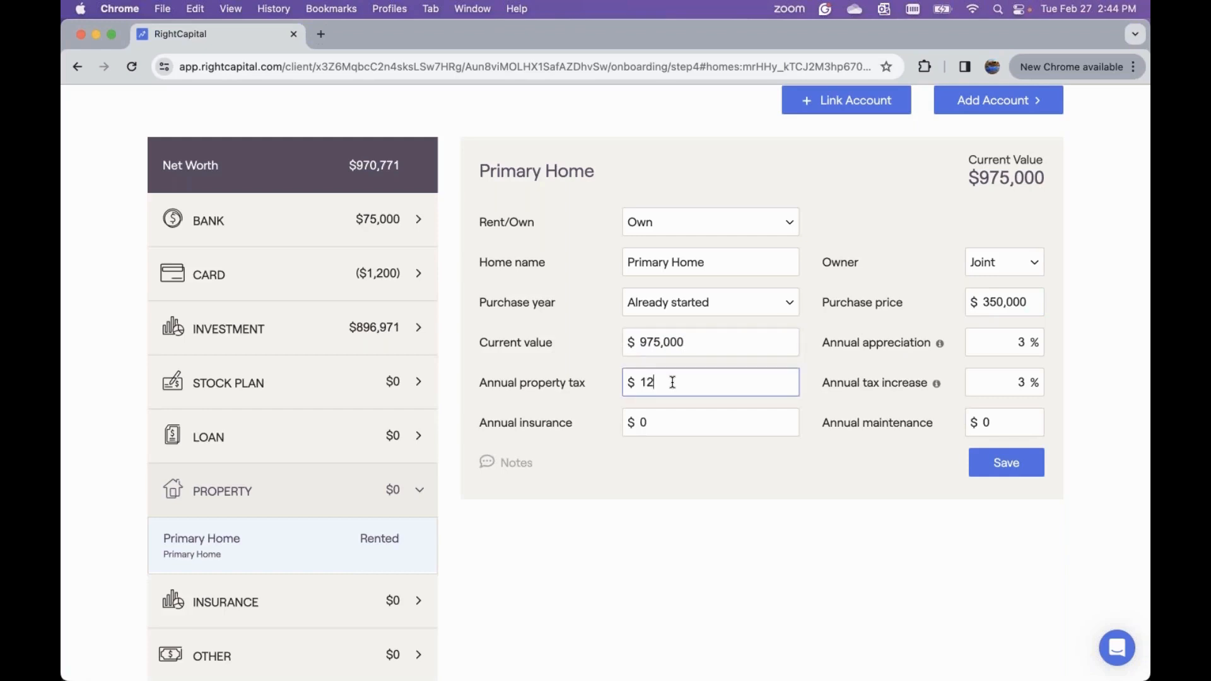
{"action": "left_click", "coordinate": [681, 419]}
{"action": "type", "text": "1200"}
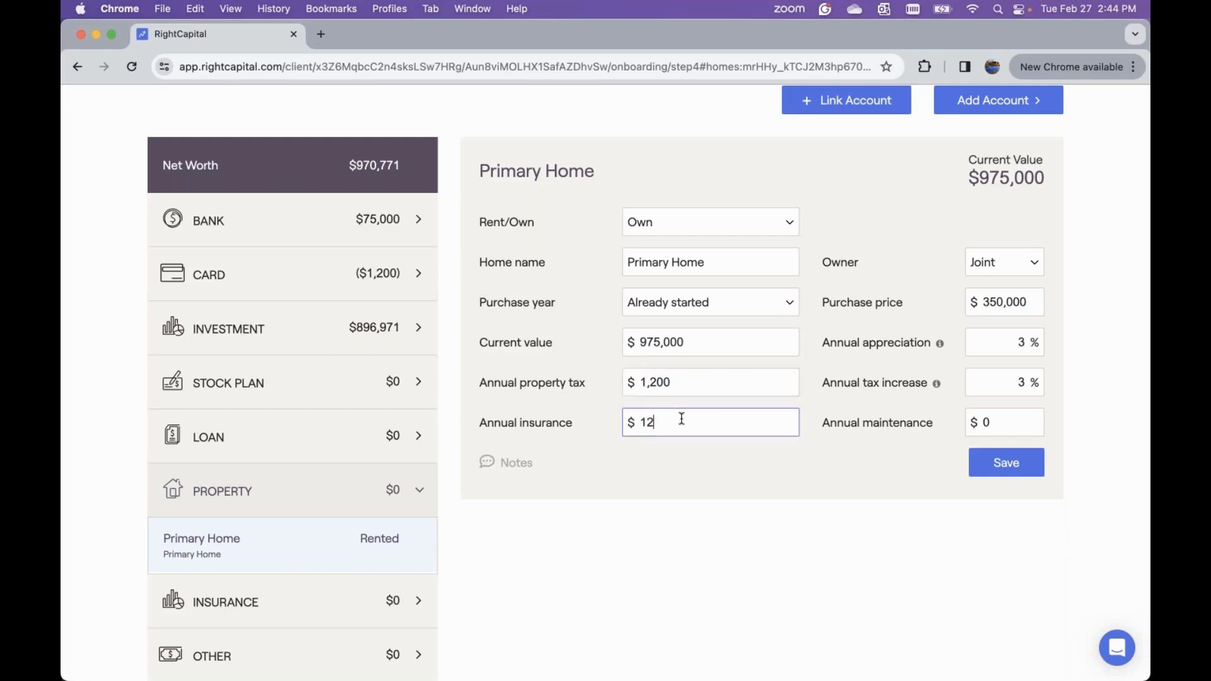
{"action": "left_click", "coordinate": [1010, 419]}
{"action": "type", "text": "1200"}
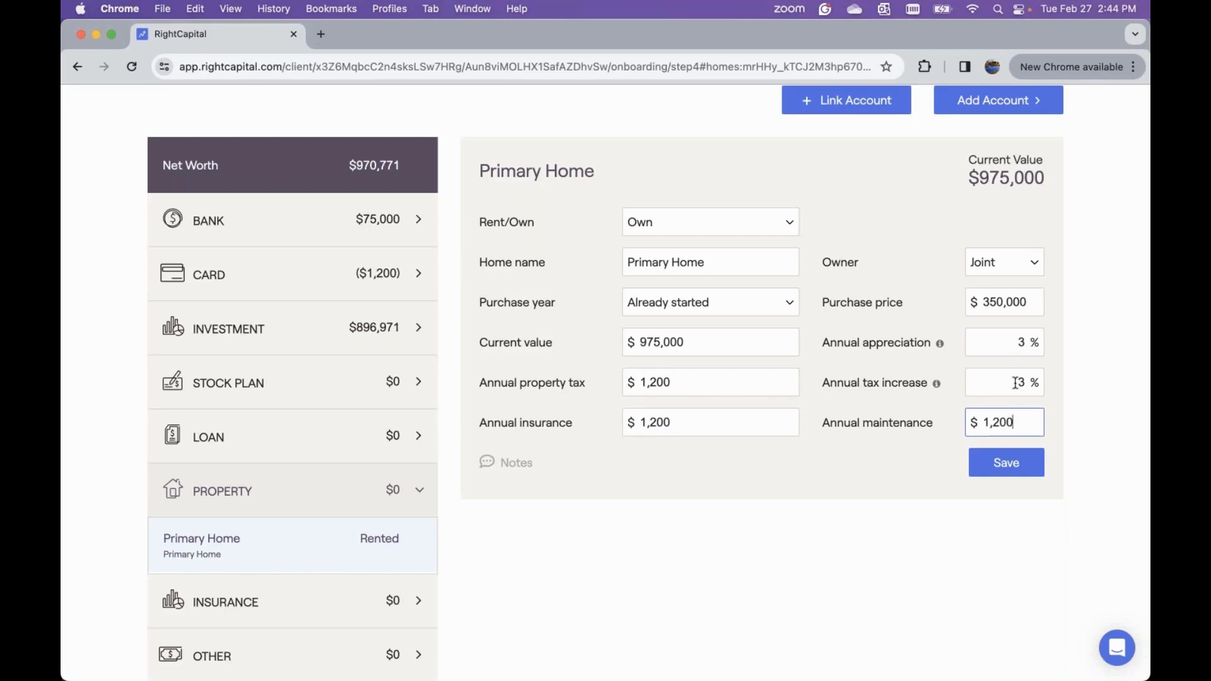
{"action": "left_click", "coordinate": [1013, 467]}
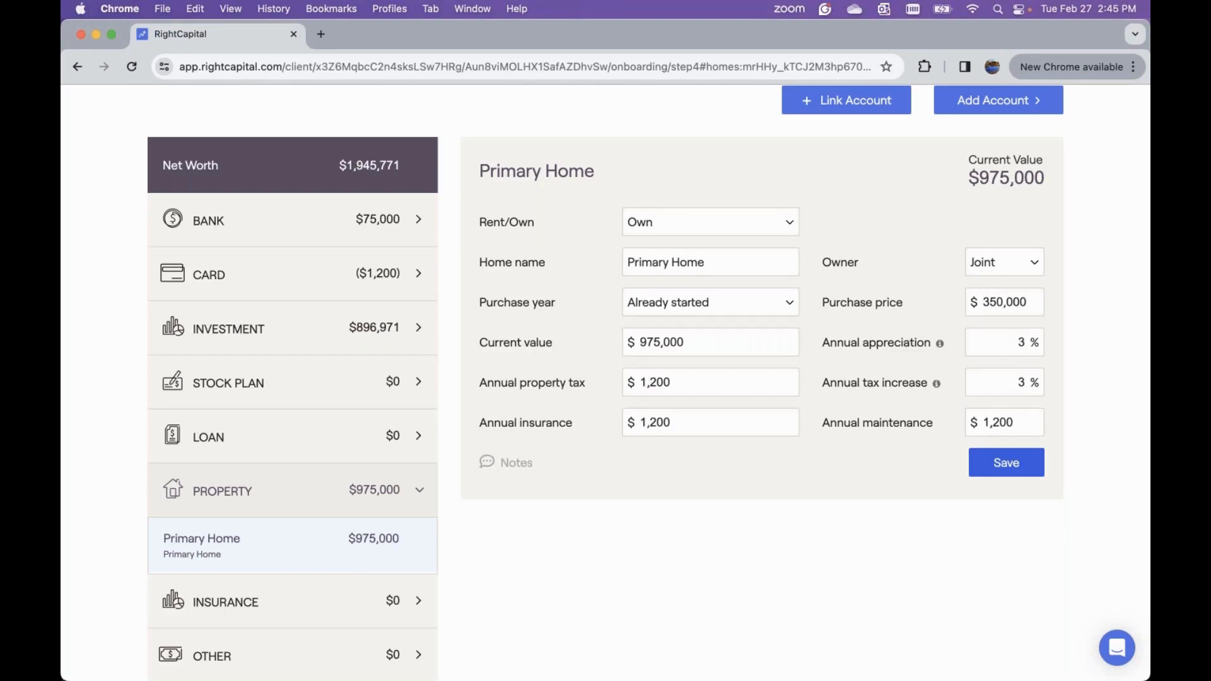
Step: Add a manual loan account with Joint as the owner, keeping Mortgage as the loan type
{"action": "scroll", "coordinate": [1013, 470], "scroll_direction": "up", "scroll_amount": 1}
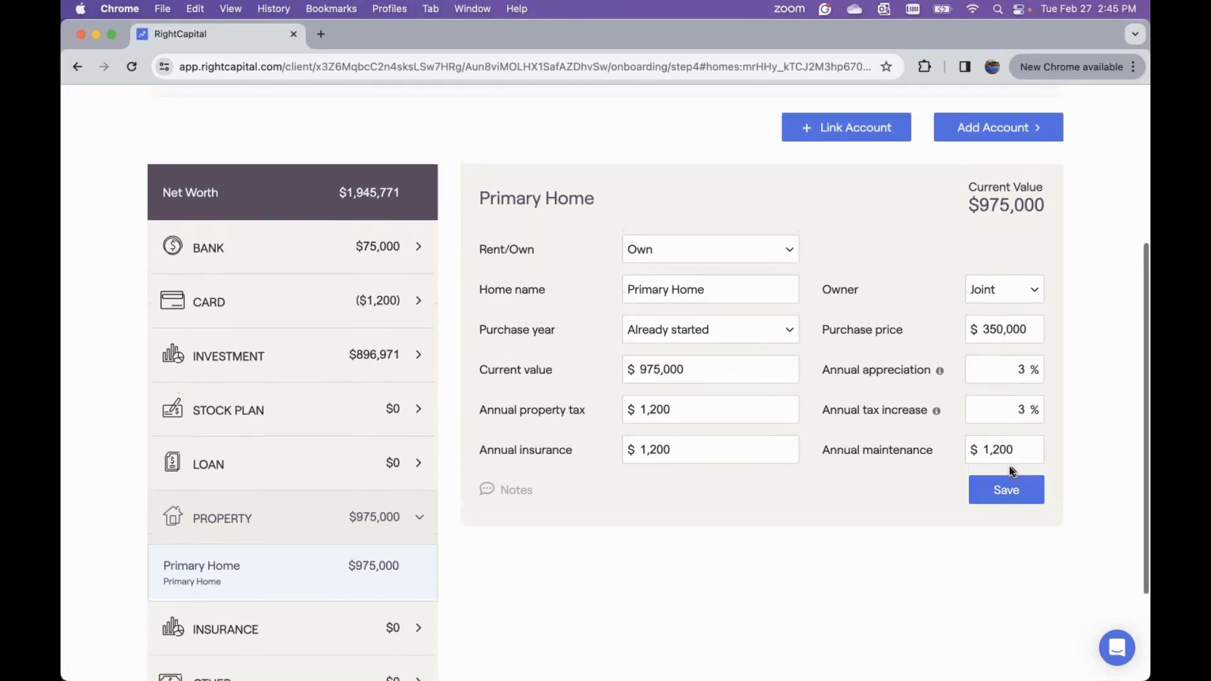
{"action": "left_click", "coordinate": [1018, 130]}
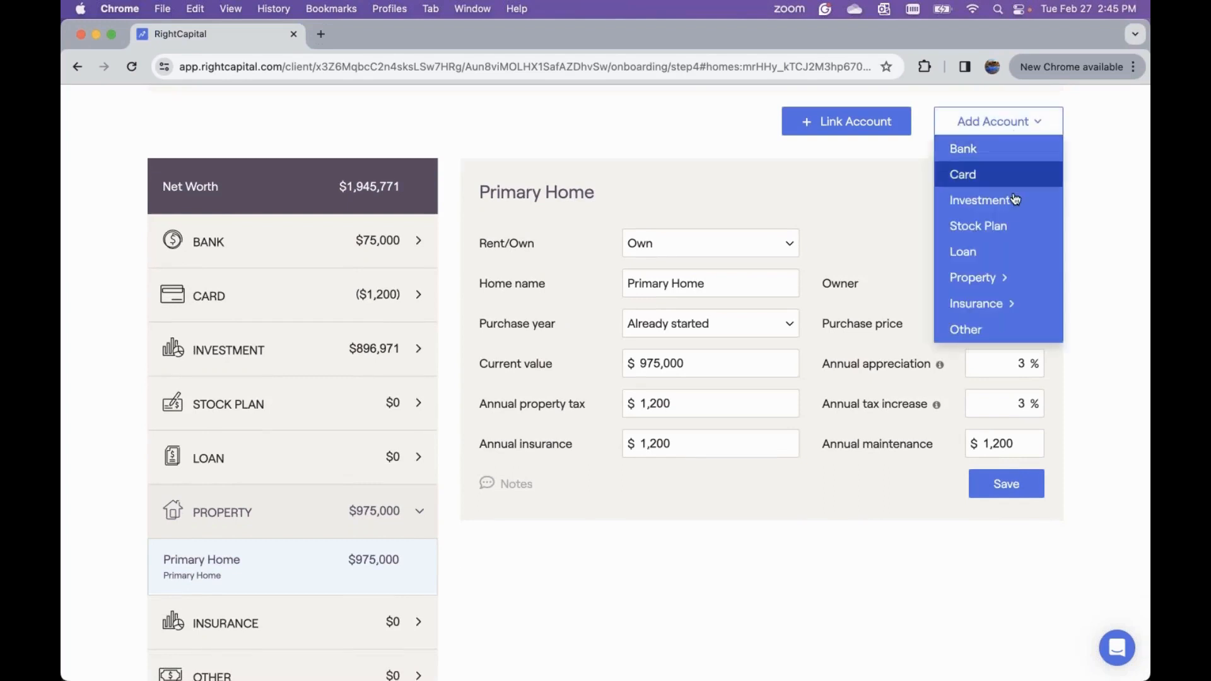
{"action": "left_click", "coordinate": [996, 251]}
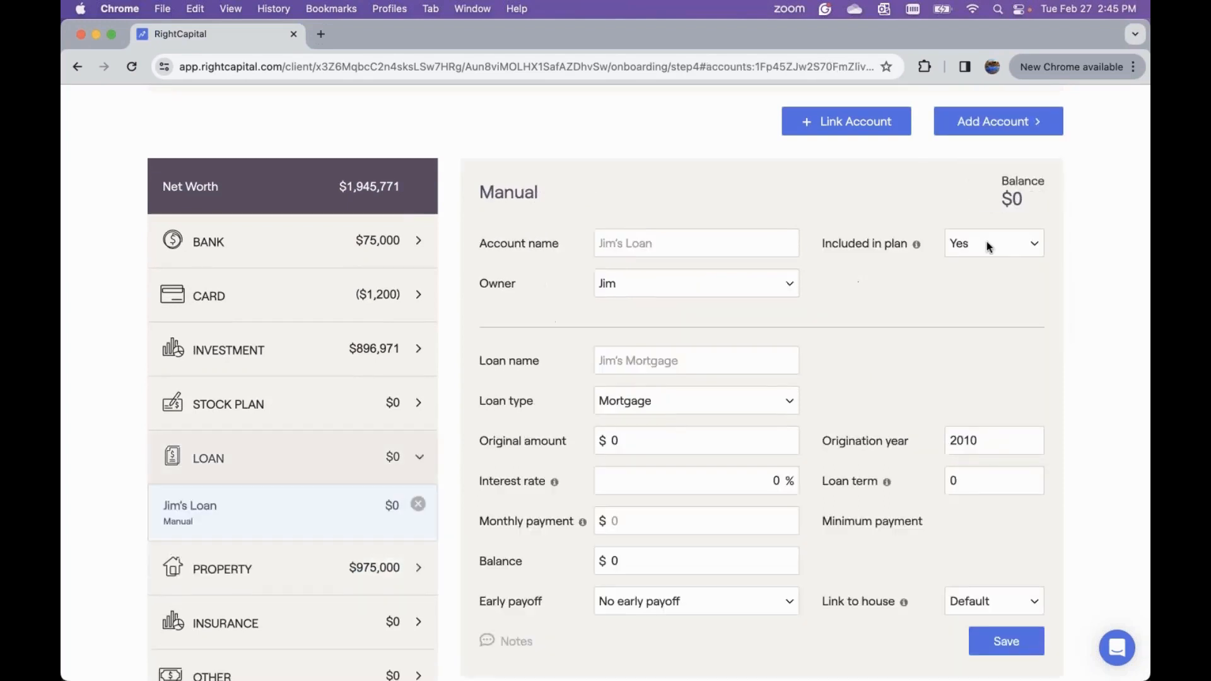
{"action": "scroll", "coordinate": [757, 290], "scroll_direction": "down", "scroll_amount": 1}
{"action": "left_click", "coordinate": [697, 272]}
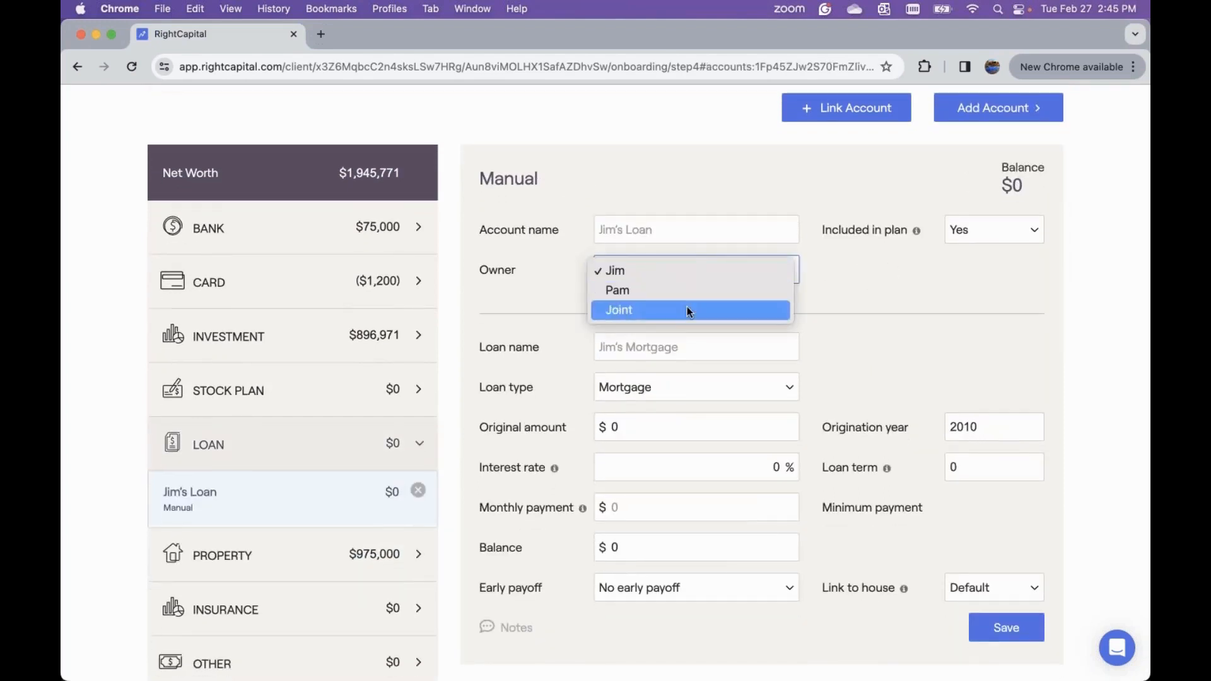
{"action": "left_click", "coordinate": [687, 309]}
{"action": "scroll", "coordinate": [660, 373], "scroll_direction": "down", "scroll_amount": 1}
{"action": "scroll", "coordinate": [661, 373], "scroll_direction": "down", "scroll_amount": 1}
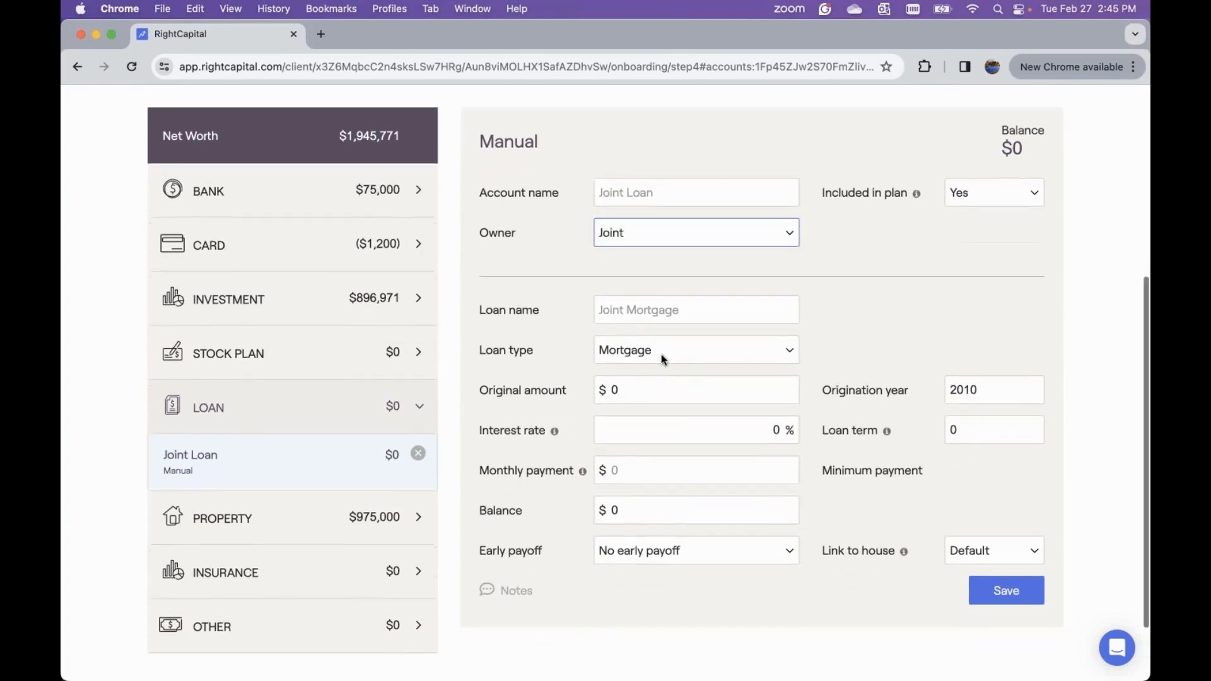
{"action": "left_click", "coordinate": [661, 354]}
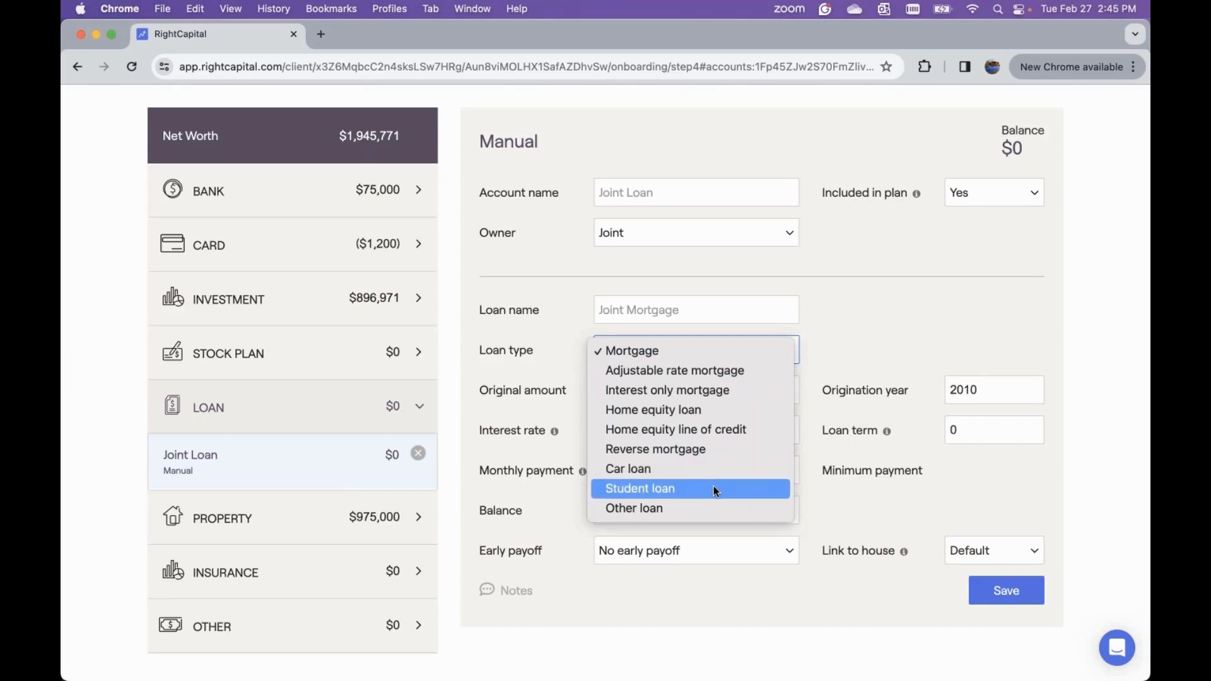
{"action": "left_click", "coordinate": [886, 366]}
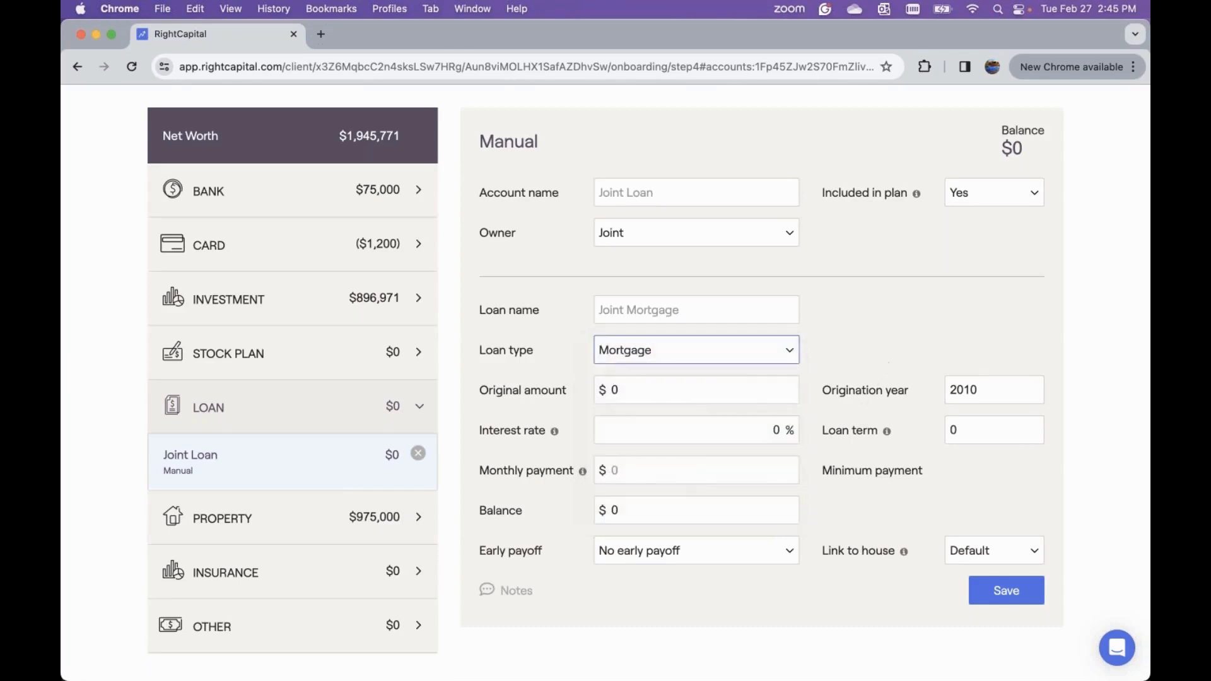
Step: Set the joint mortgage's original amount to $360,000 and its origination year to 2017
{"action": "left_click", "coordinate": [676, 389]}
{"action": "key", "text": "BackSpace"}
{"action": "type", "text": "360000"}
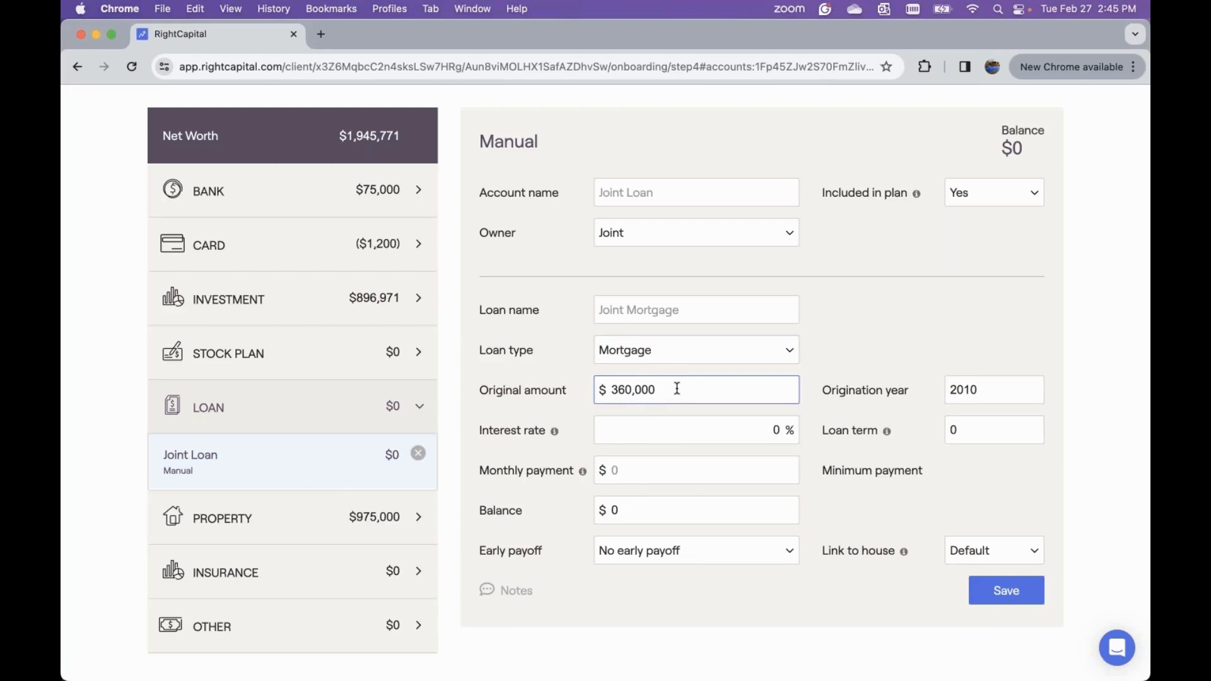
{"action": "left_click", "coordinate": [990, 392]}
{"action": "key", "text": "BackSpace"}
{"action": "key", "text": "BackSpace"}
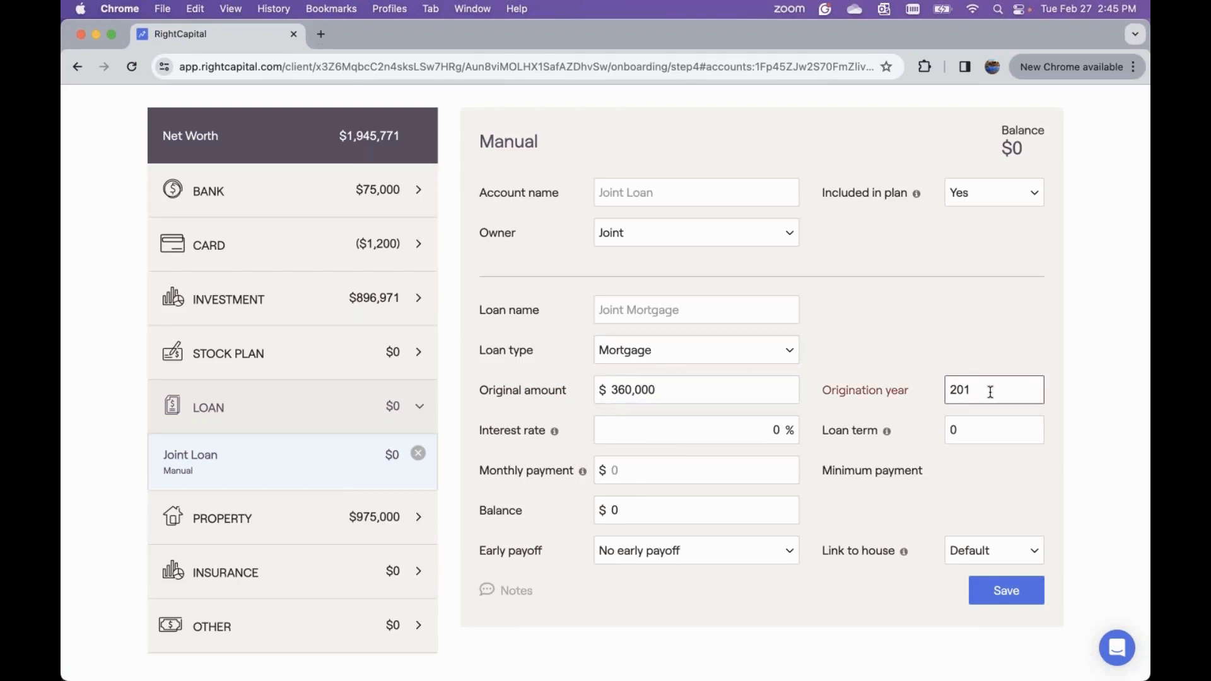
{"action": "type", "text": "17"}
Step: Give the joint mortgage a 4% interest rate, a loan term of 30 and a monthly payment of $1,900
{"action": "left_click", "coordinate": [748, 431]}
{"action": "type", "text": "4"}
{"action": "left_click", "coordinate": [995, 435]}
{"action": "type", "text": "30"}
{"action": "key", "text": "BackSpace"}
{"action": "key", "text": "BackSpace"}
{"action": "key", "text": "BackSpace"}
{"action": "type", "text": "30"}
{"action": "left_click", "coordinate": [680, 468]}
{"action": "type", "text": "1,900"}
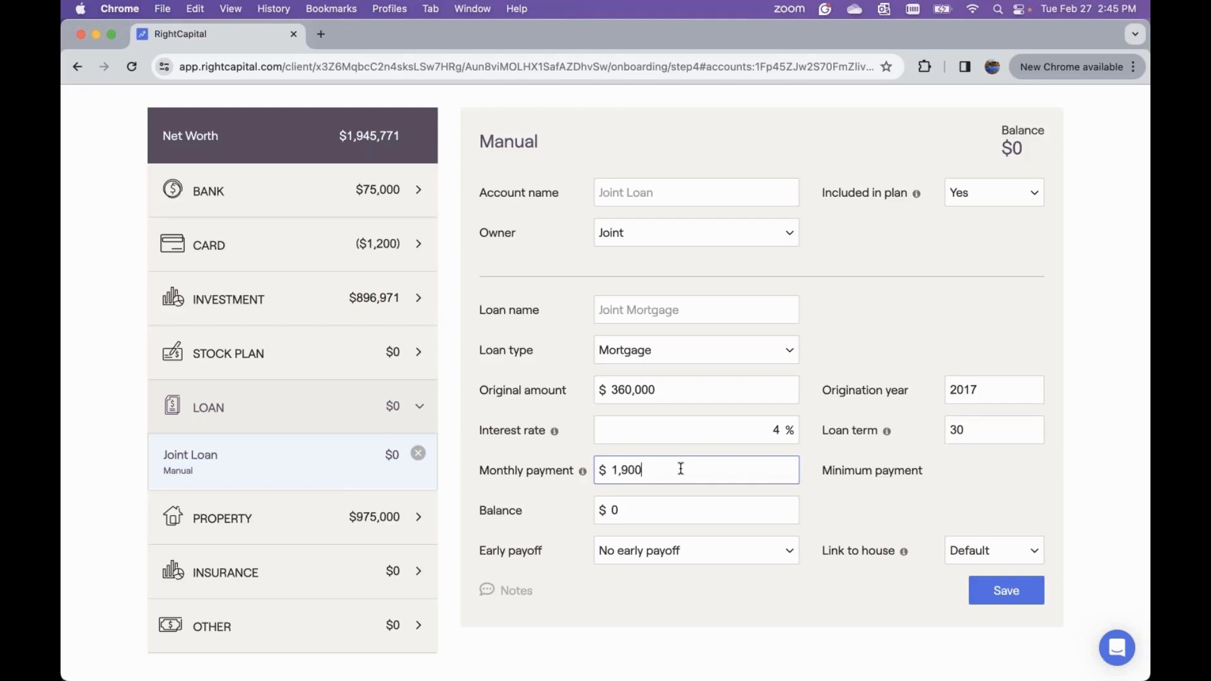
Step: Set the joint mortgage's balance to $35,000, keep Default as its house link, and save the loan
{"action": "left_click", "coordinate": [658, 508]}
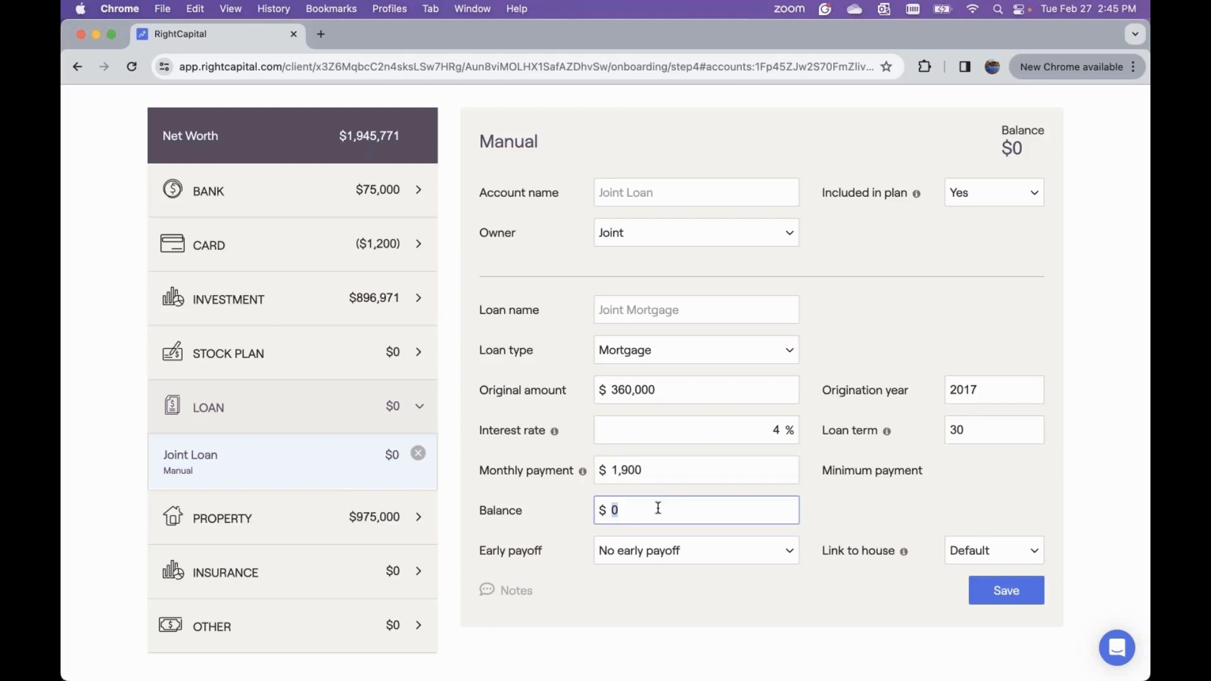
{"action": "type", "text": "35,000"}
{"action": "left_click", "coordinate": [1013, 555]}
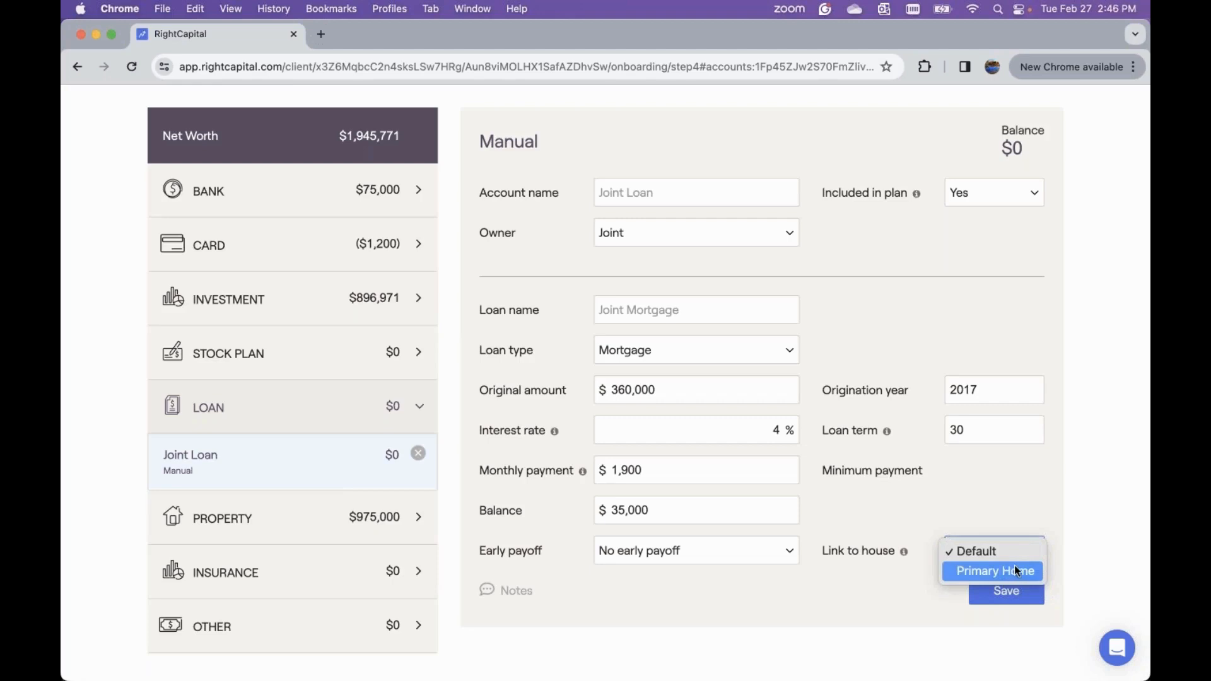
{"action": "left_click", "coordinate": [1009, 499]}
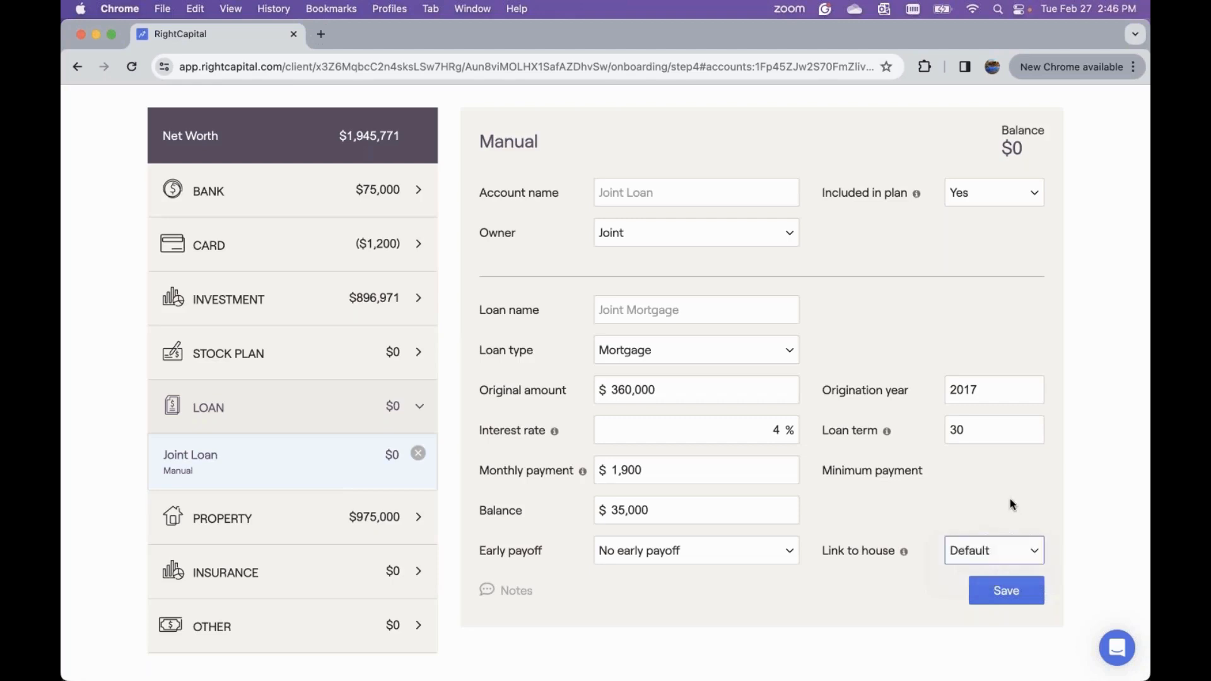
{"action": "left_click", "coordinate": [1005, 596]}
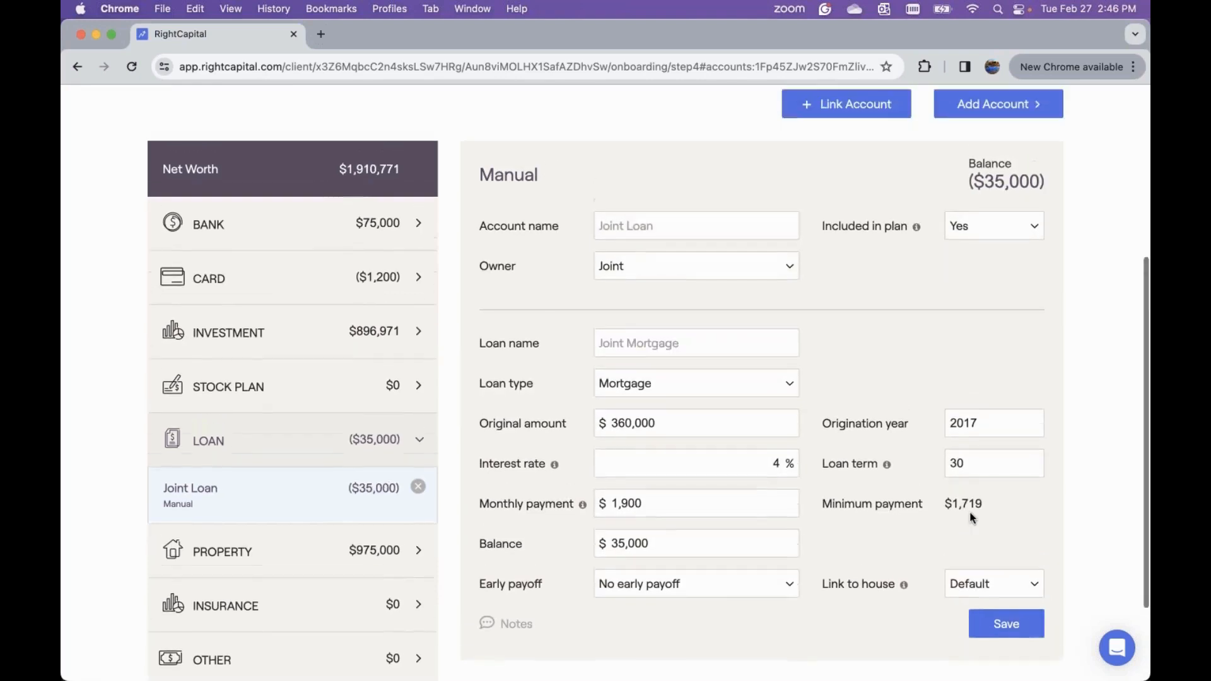
Step: Continue to the expenses step and set the pre-retirement living expenses to $3,000 per month
{"action": "scroll", "coordinate": [971, 517], "scroll_direction": "down", "scroll_amount": 3}
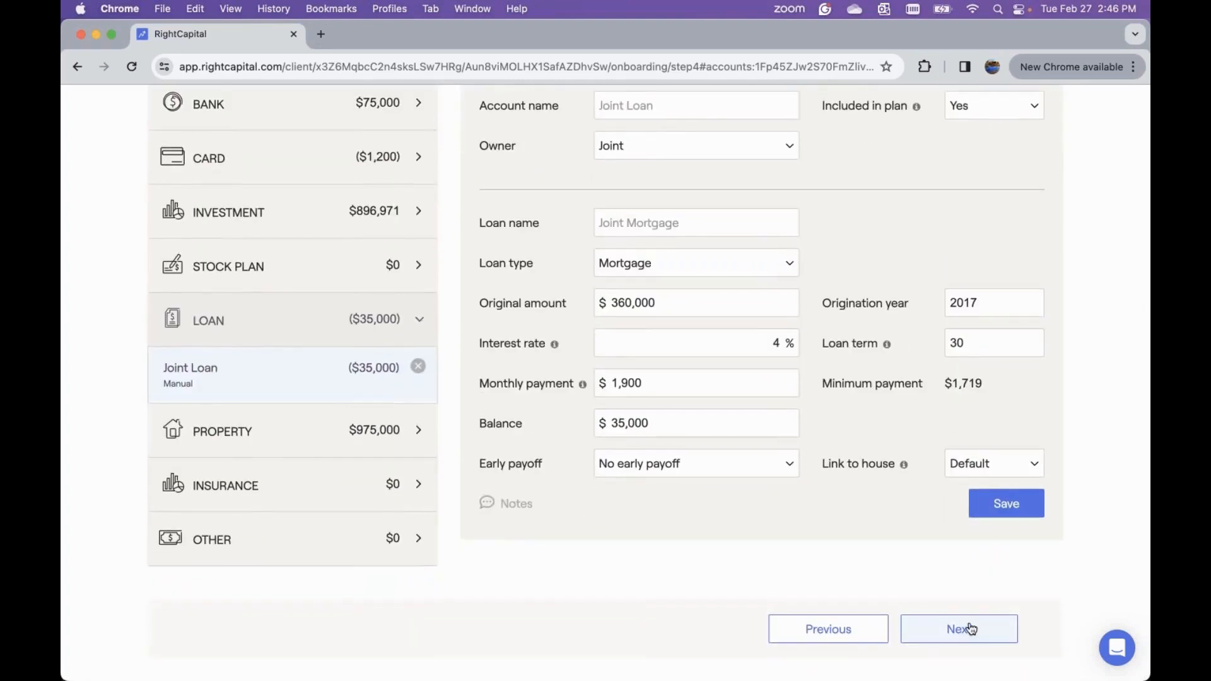
{"action": "left_click", "coordinate": [966, 628]}
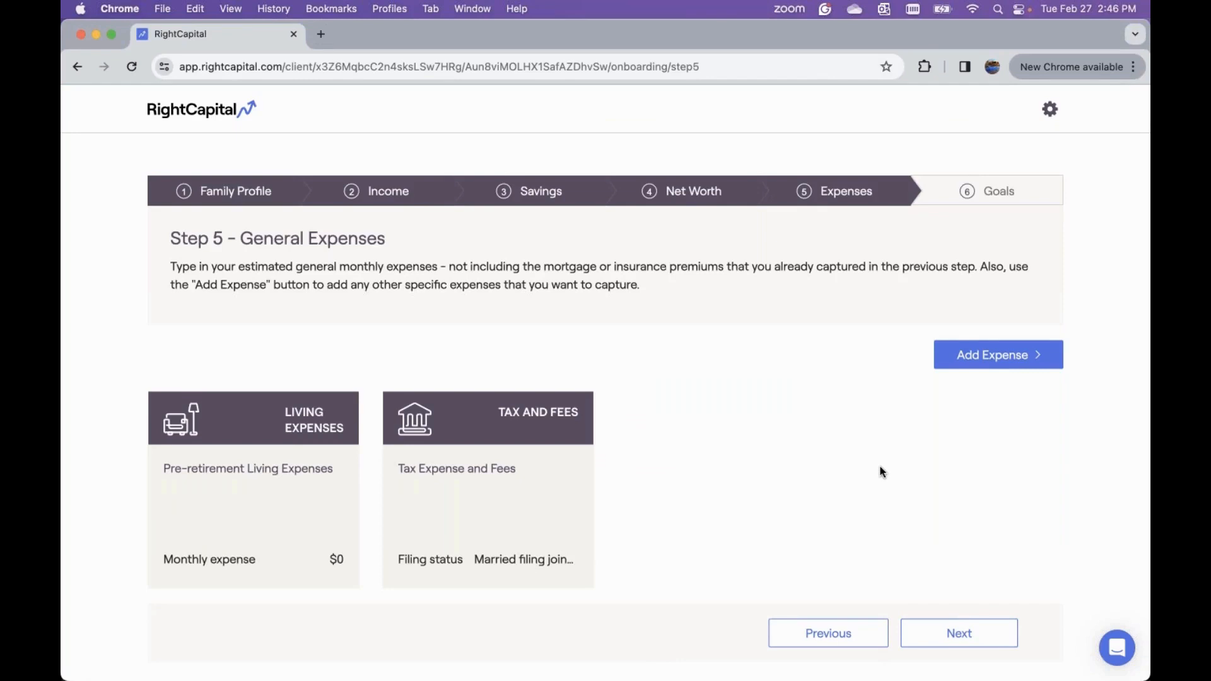
{"action": "mouse_move", "coordinate": [335, 454]}
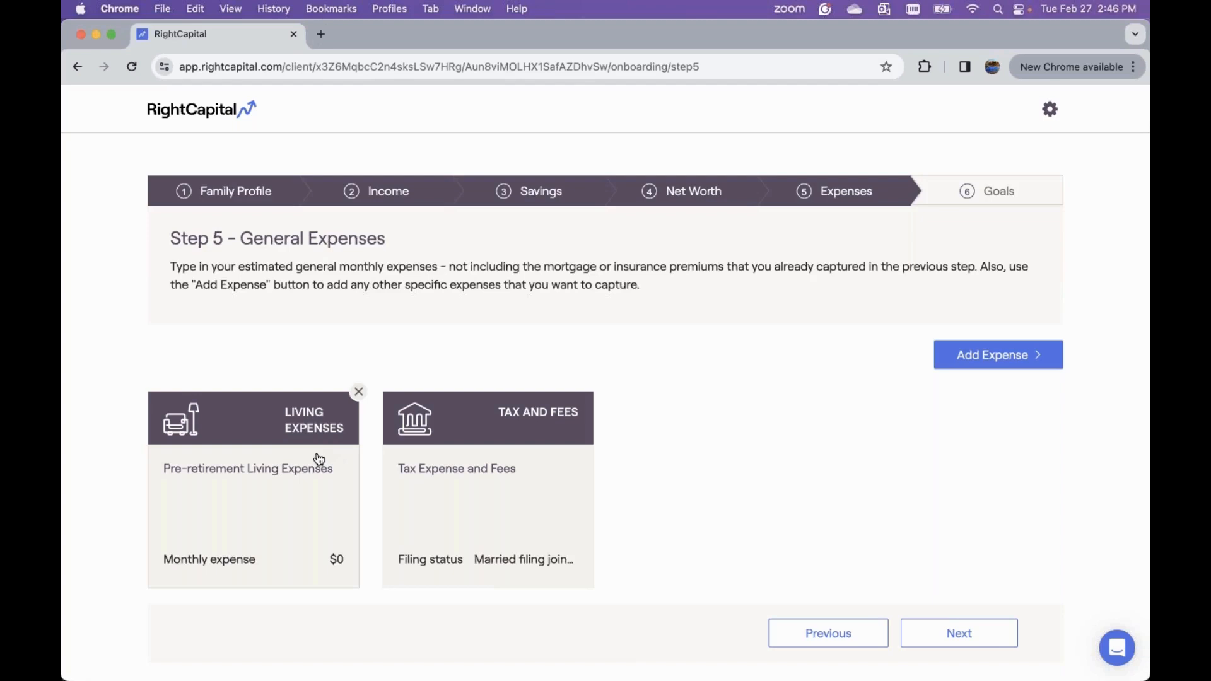
{"action": "left_click", "coordinate": [273, 468]}
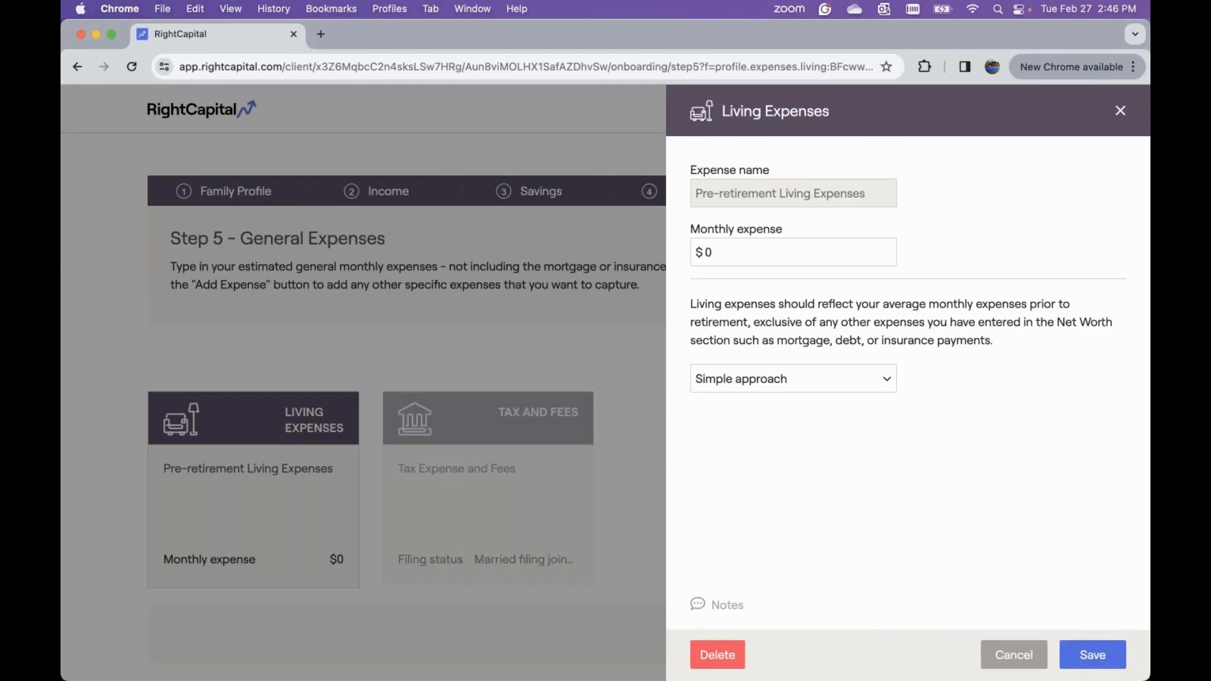
{"action": "left_click", "coordinate": [726, 254]}
{"action": "double_click", "coordinate": [726, 254]}
{"action": "key", "text": "BackSpace"}
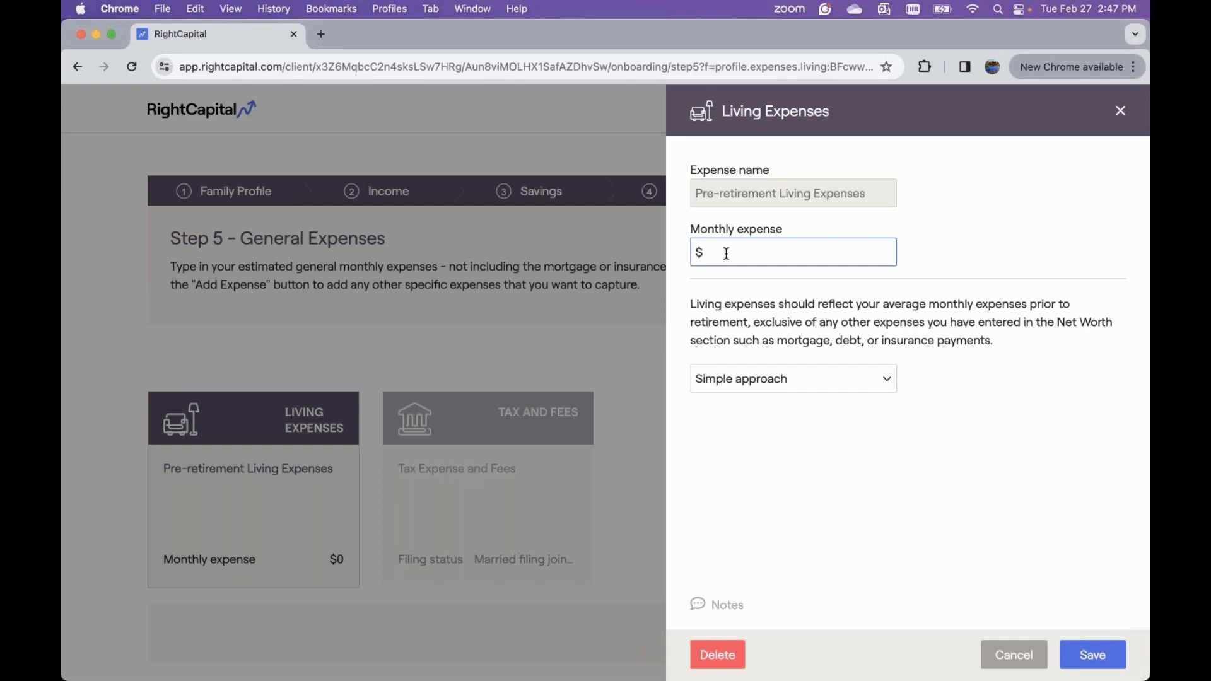
{"action": "type", "text": "3000"}
{"action": "left_click", "coordinate": [1092, 656]}
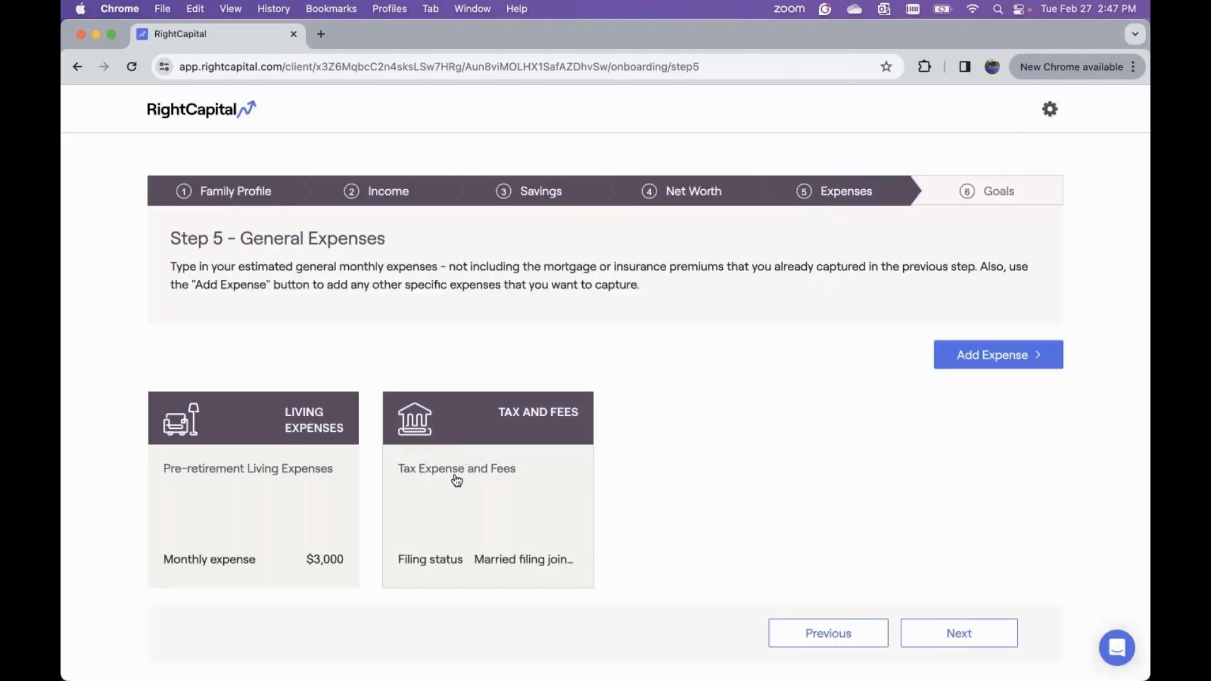
Step: Try the separate and single filing statuses in the tax and fees settings, return to Married filing jointly, and discard the edits
{"action": "left_click", "coordinate": [455, 483]}
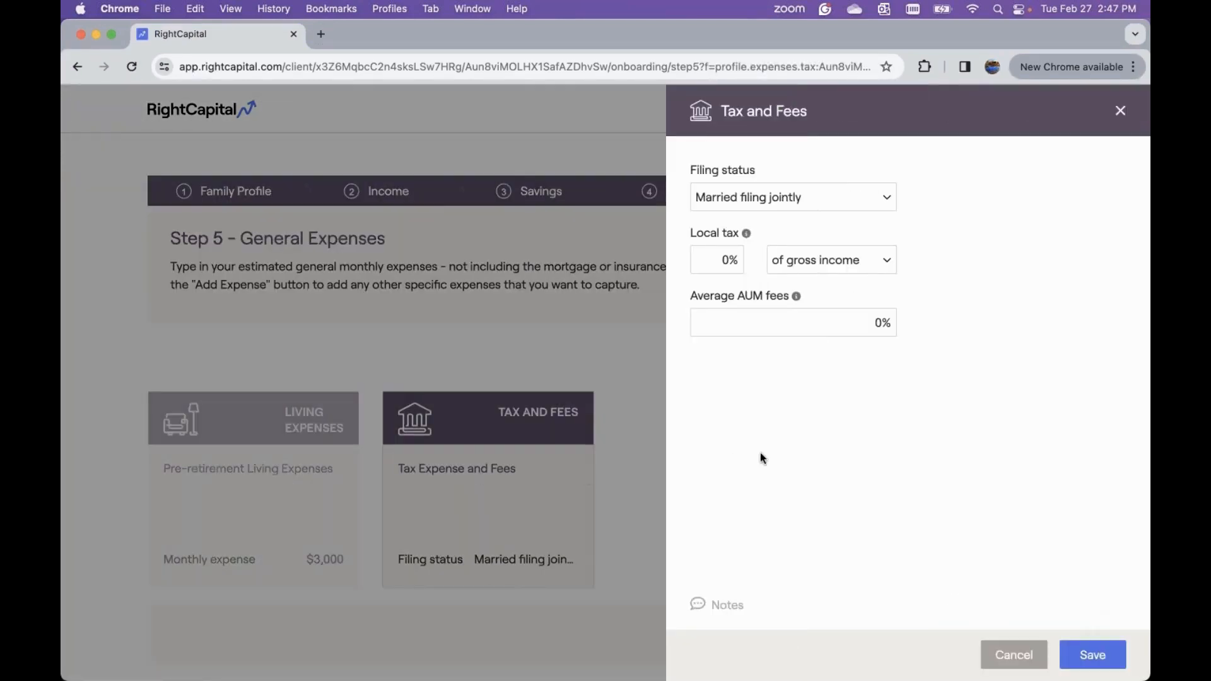
{"action": "left_click", "coordinate": [870, 208]}
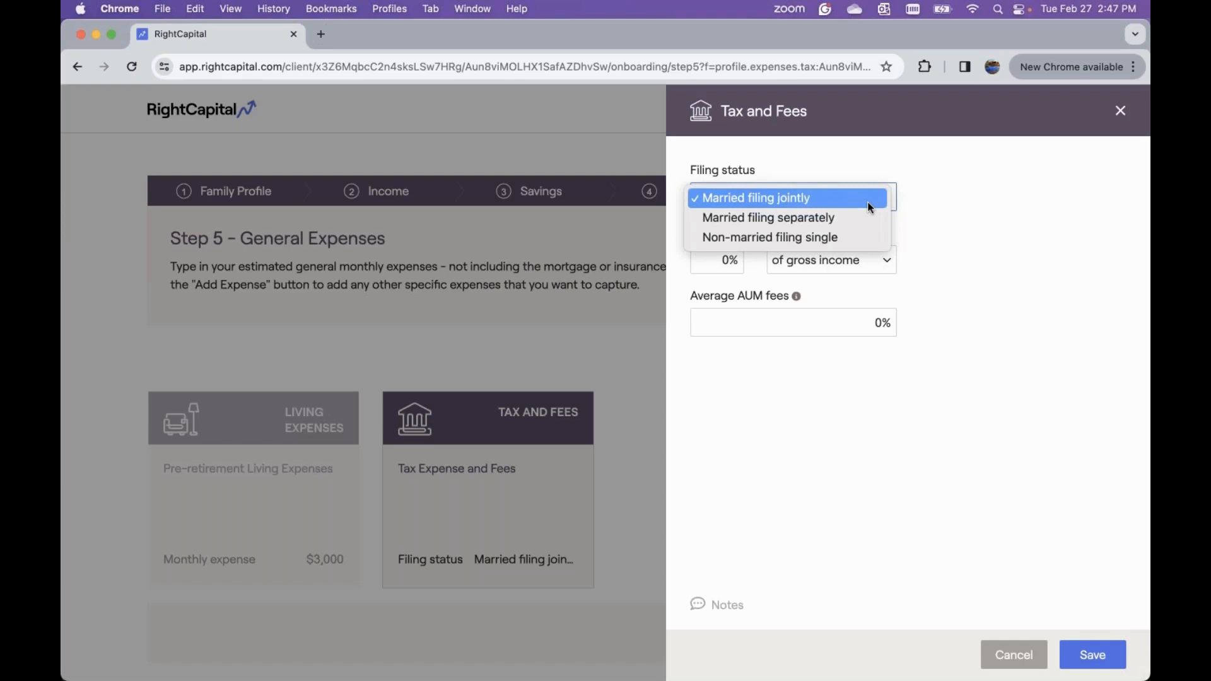
{"action": "left_click", "coordinate": [850, 213]}
{"action": "left_click", "coordinate": [855, 212]}
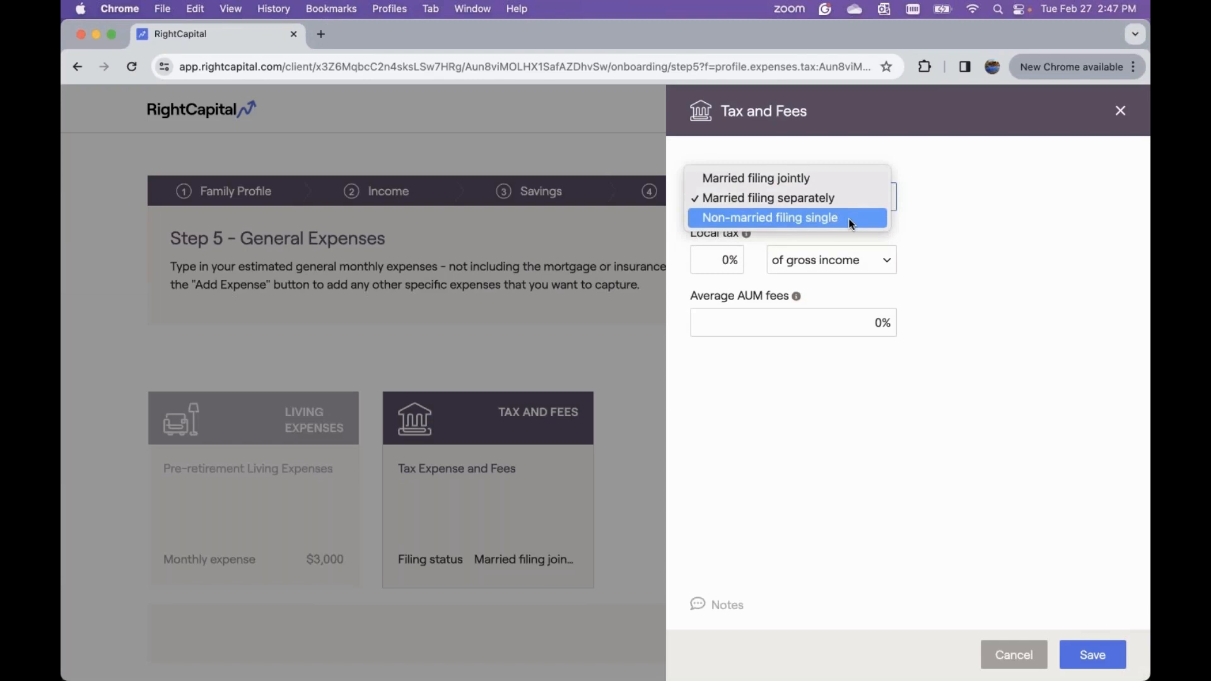
{"action": "left_click", "coordinate": [849, 219]}
{"action": "left_click", "coordinate": [854, 198]}
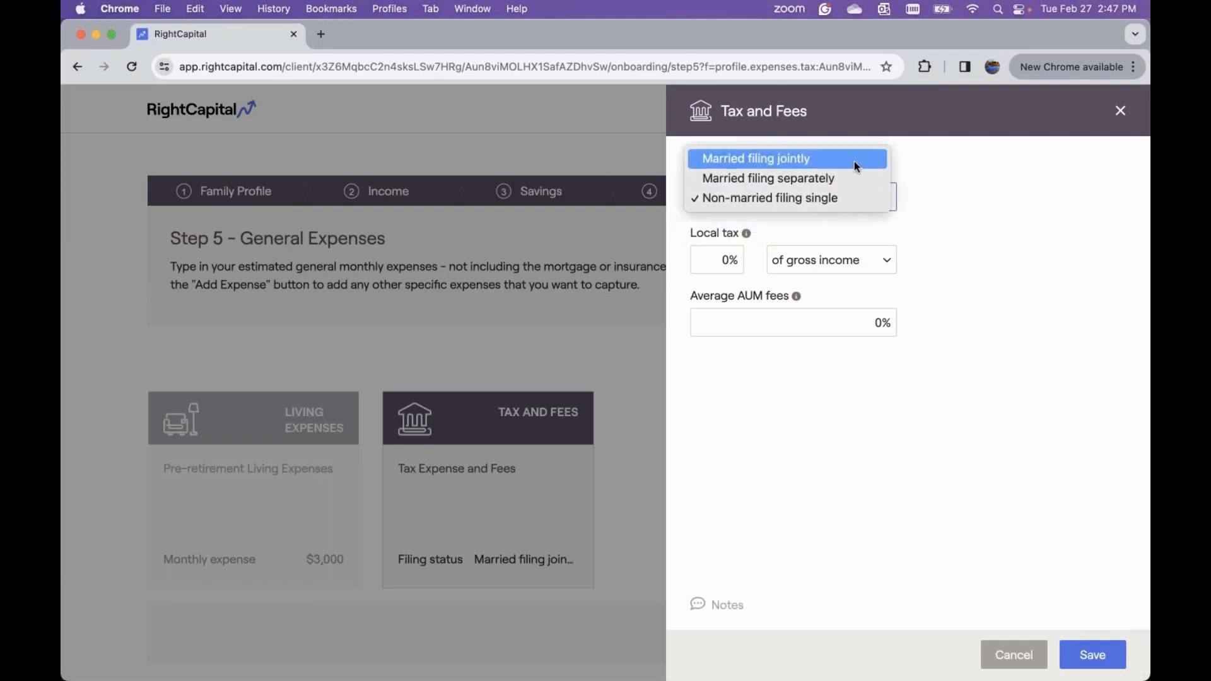
{"action": "left_click", "coordinate": [856, 165]}
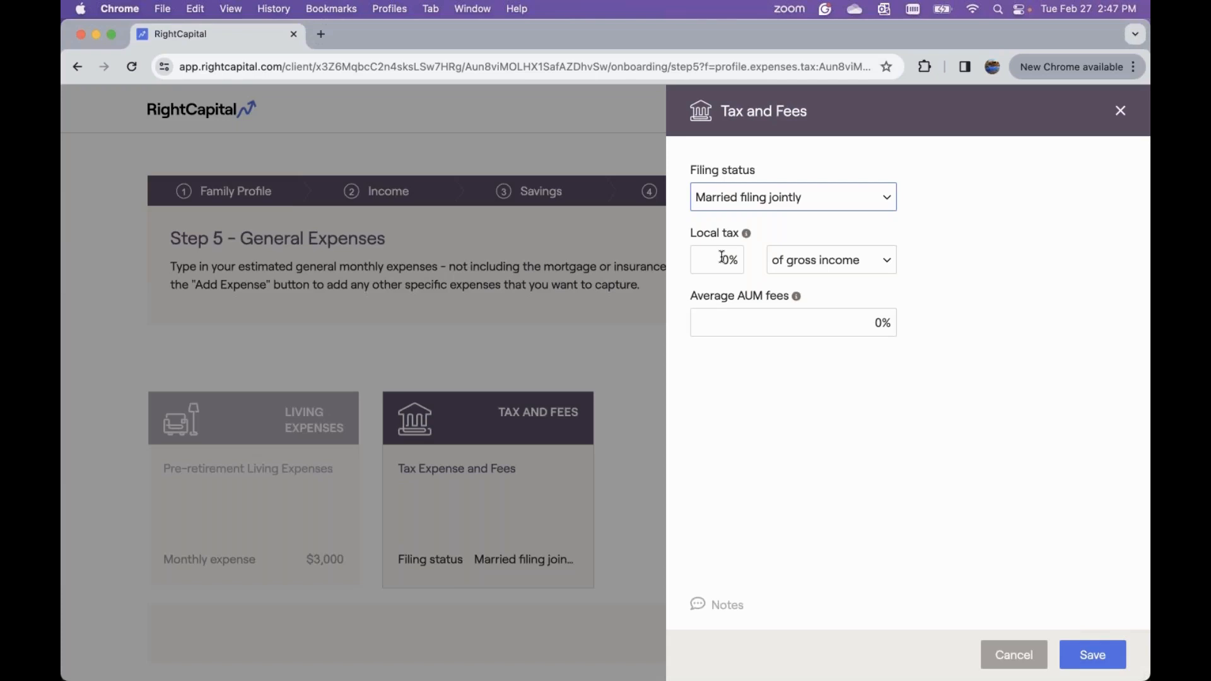
{"action": "left_click", "coordinate": [802, 328]}
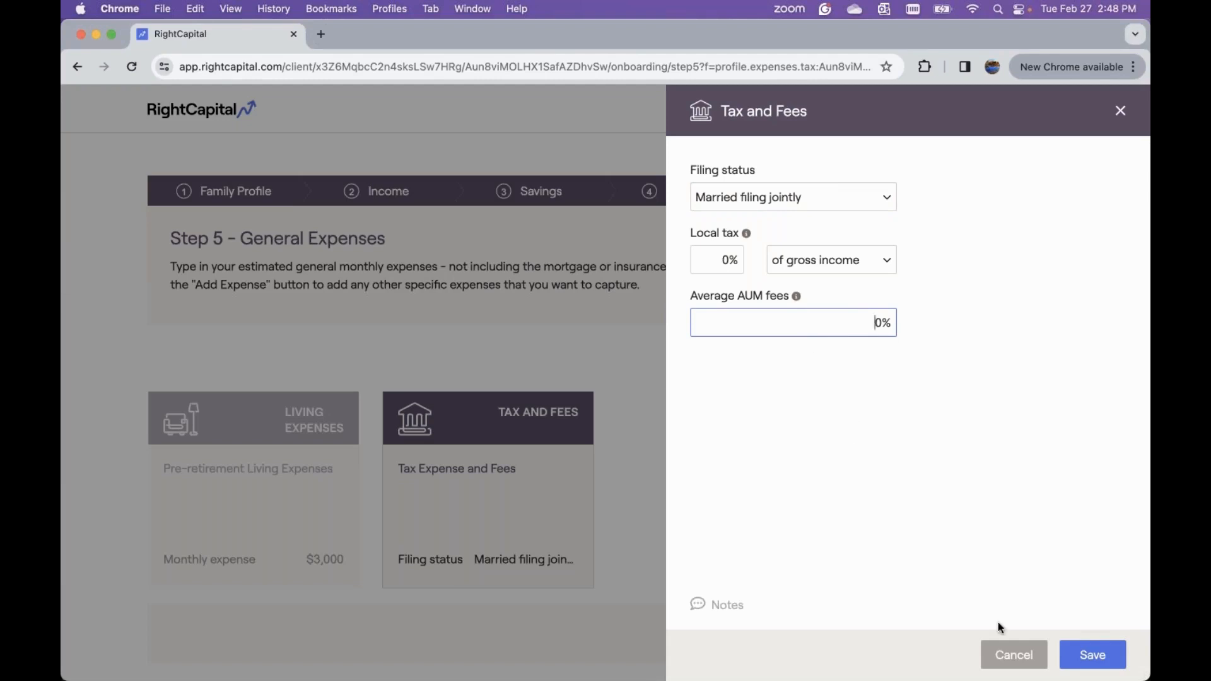
{"action": "left_click", "coordinate": [1001, 656]}
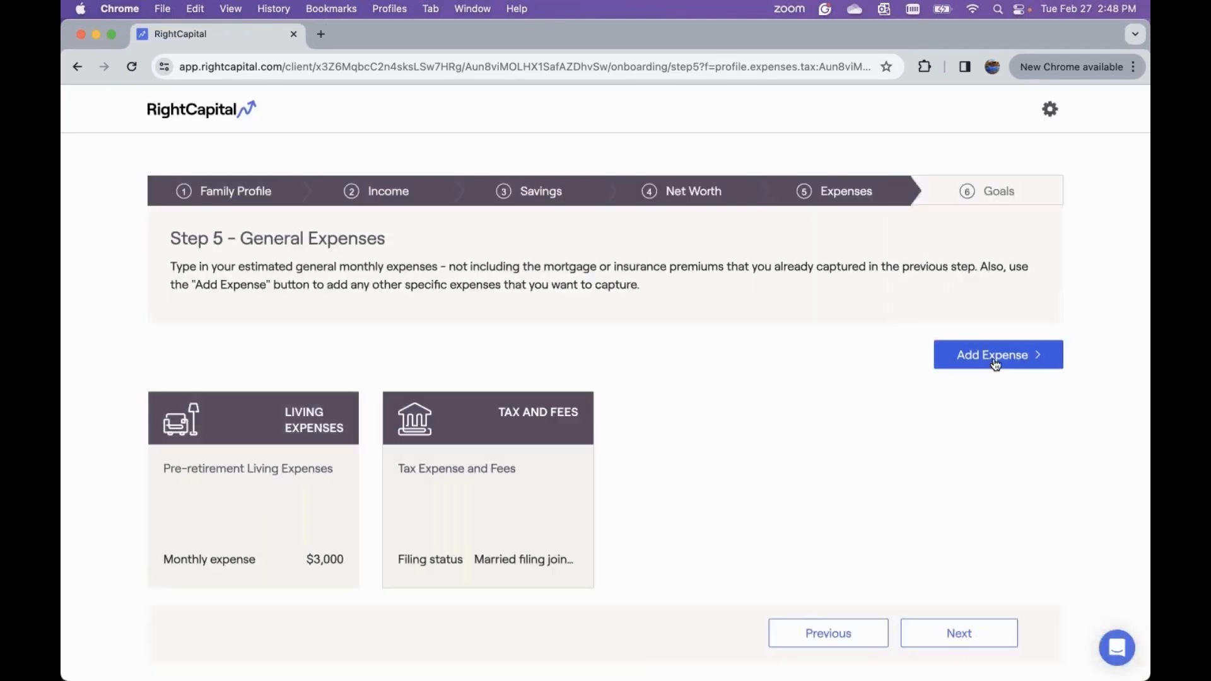
Step: Add an Other expense to examine its tax deductible options, and delete that expense
{"action": "left_click", "coordinate": [995, 357]}
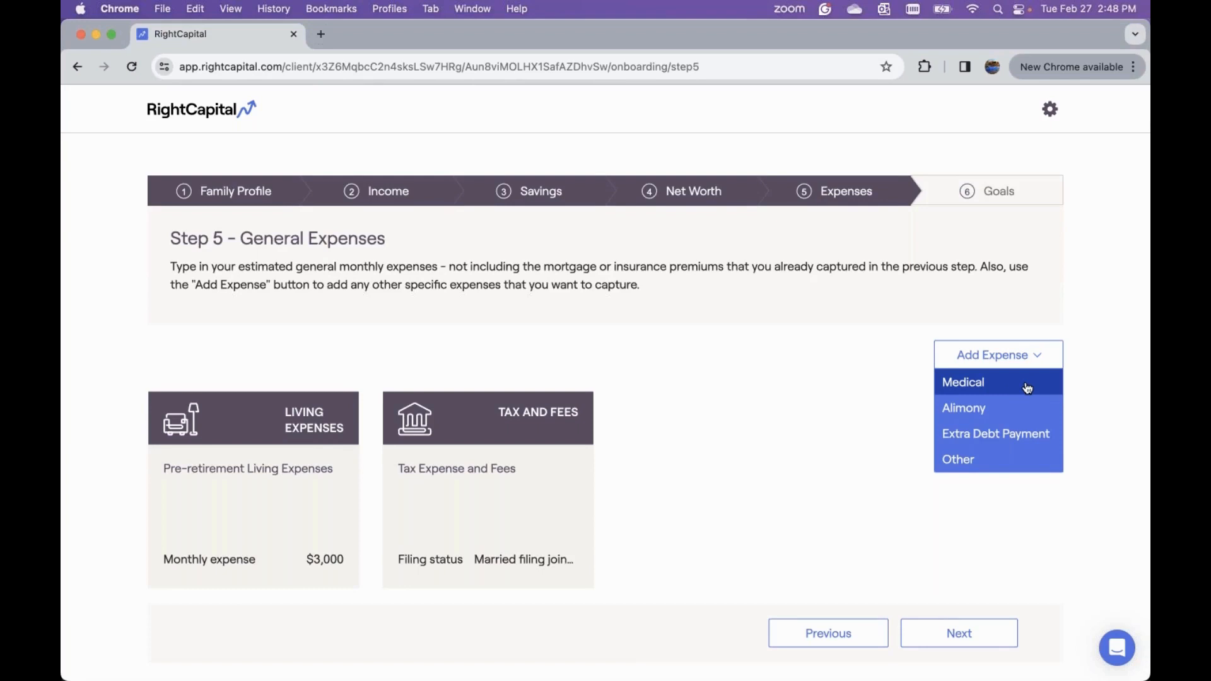
{"action": "left_click", "coordinate": [994, 460]}
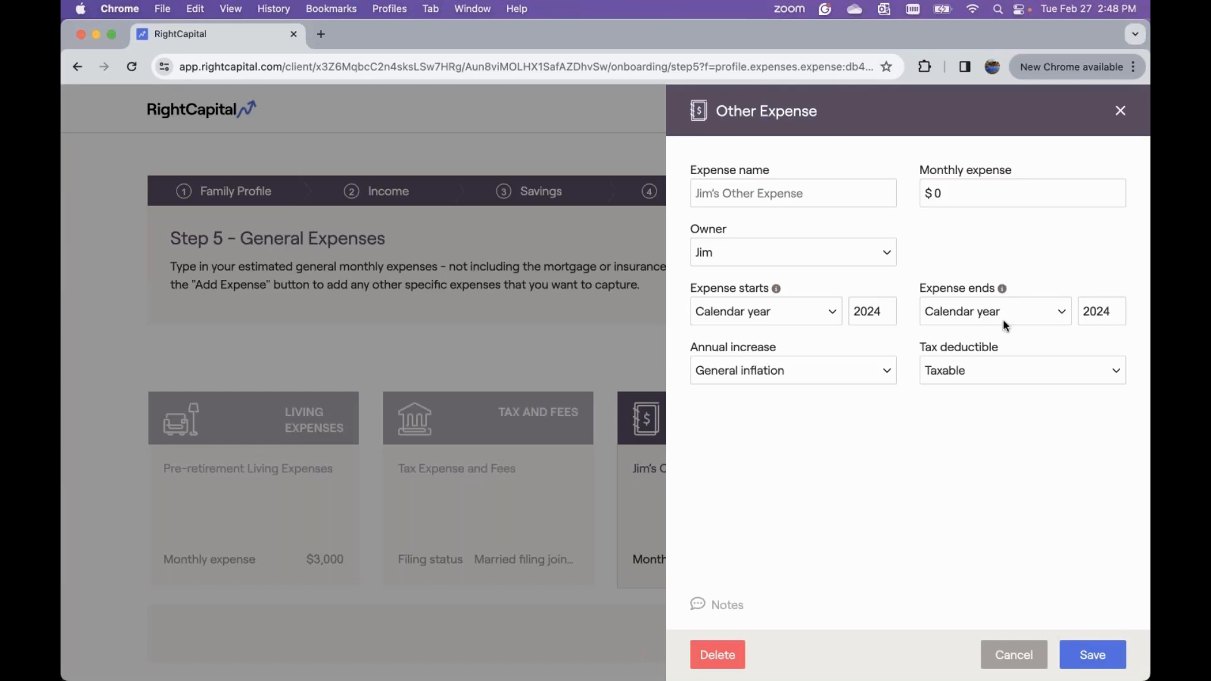
{"action": "left_click", "coordinate": [991, 377]}
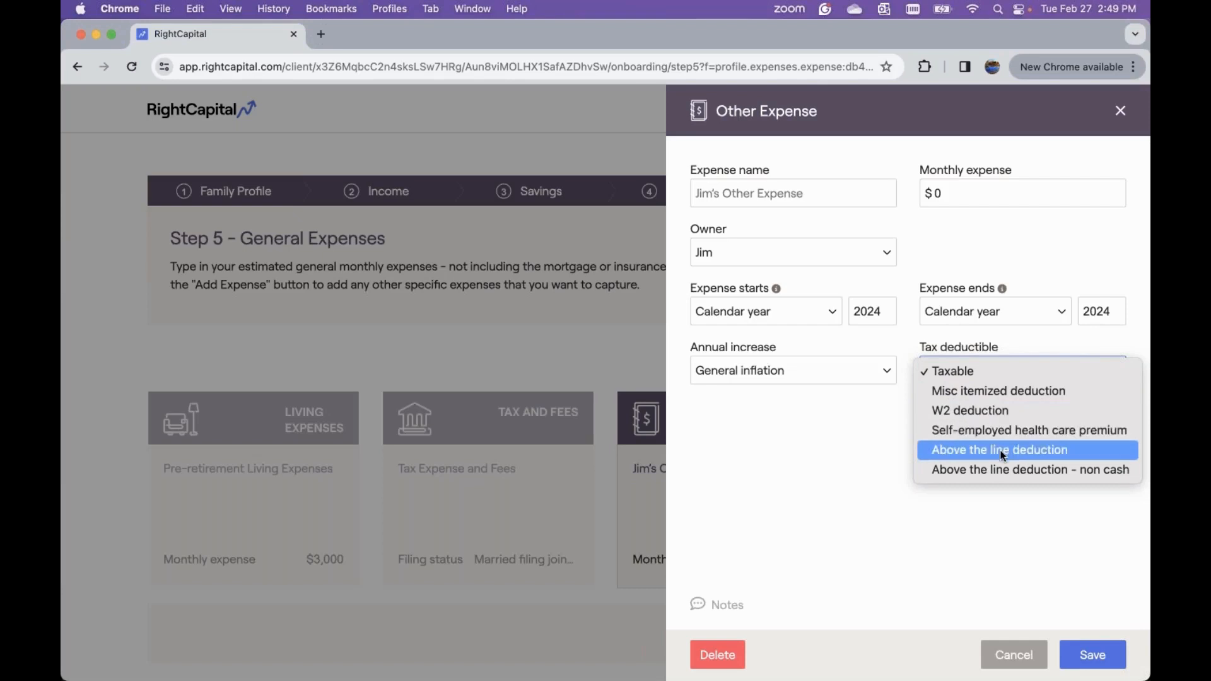
{"action": "left_click", "coordinate": [995, 517]}
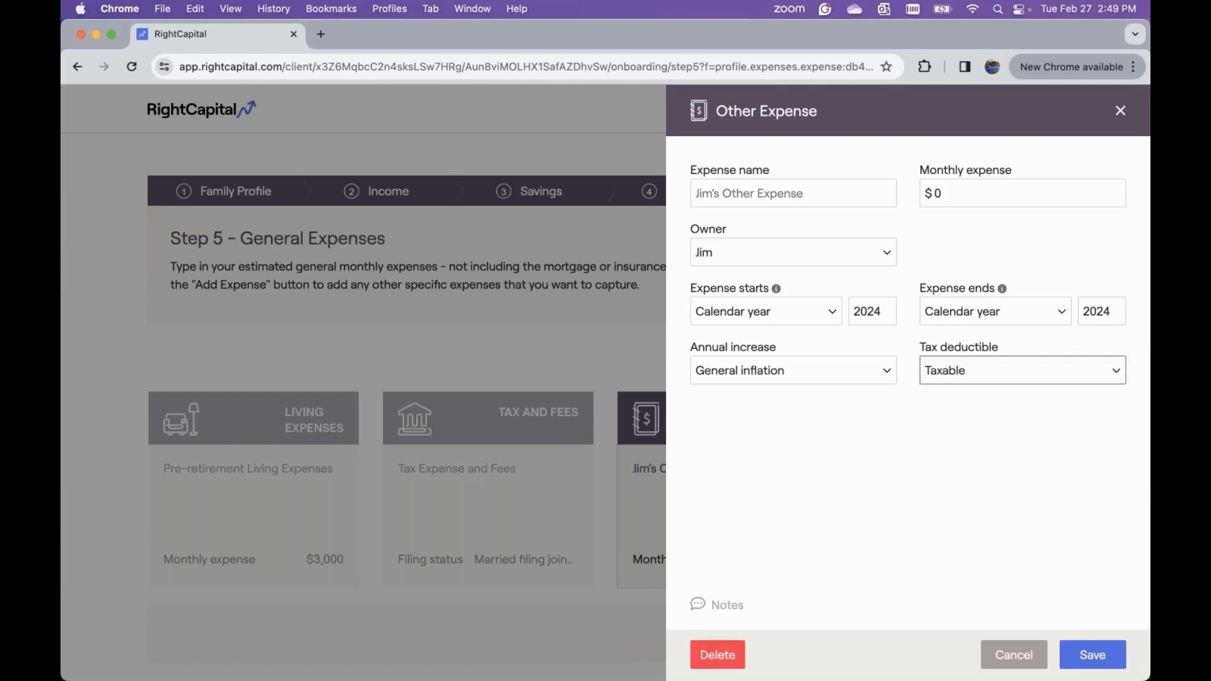
{"action": "left_click", "coordinate": [718, 655]}
{"action": "left_click", "coordinate": [686, 609]}
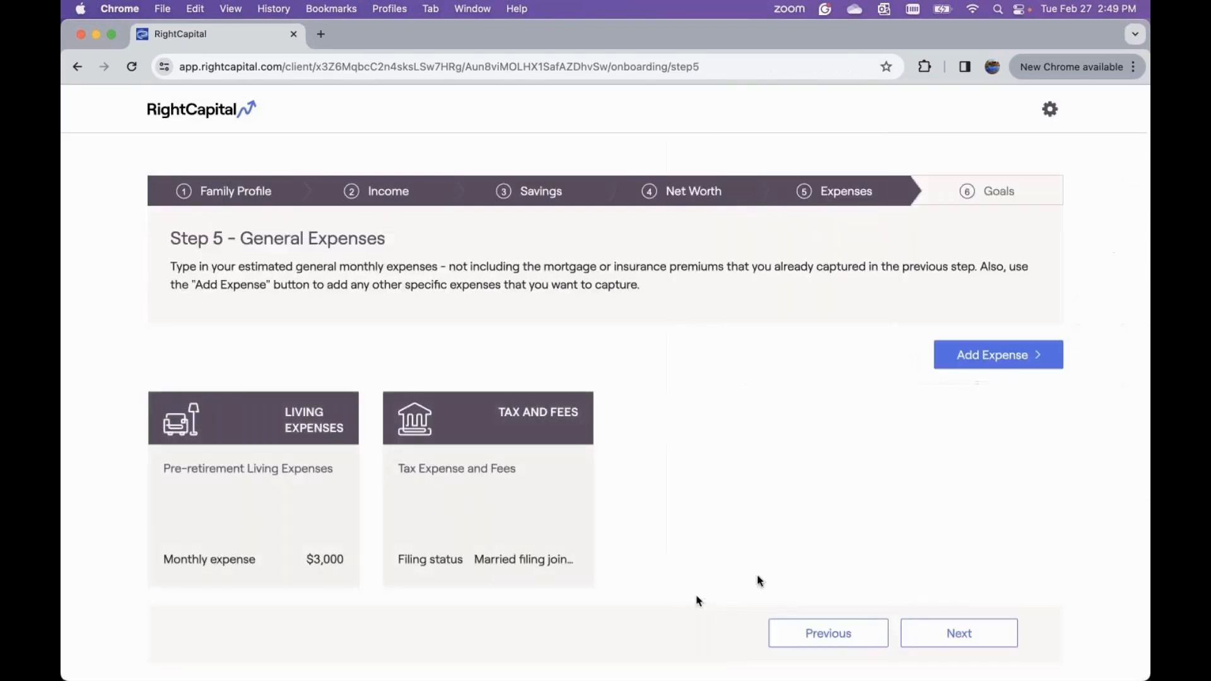
Step: Continue to the financial goals step and set the client's retirement age to 70
{"action": "left_click", "coordinate": [951, 634]}
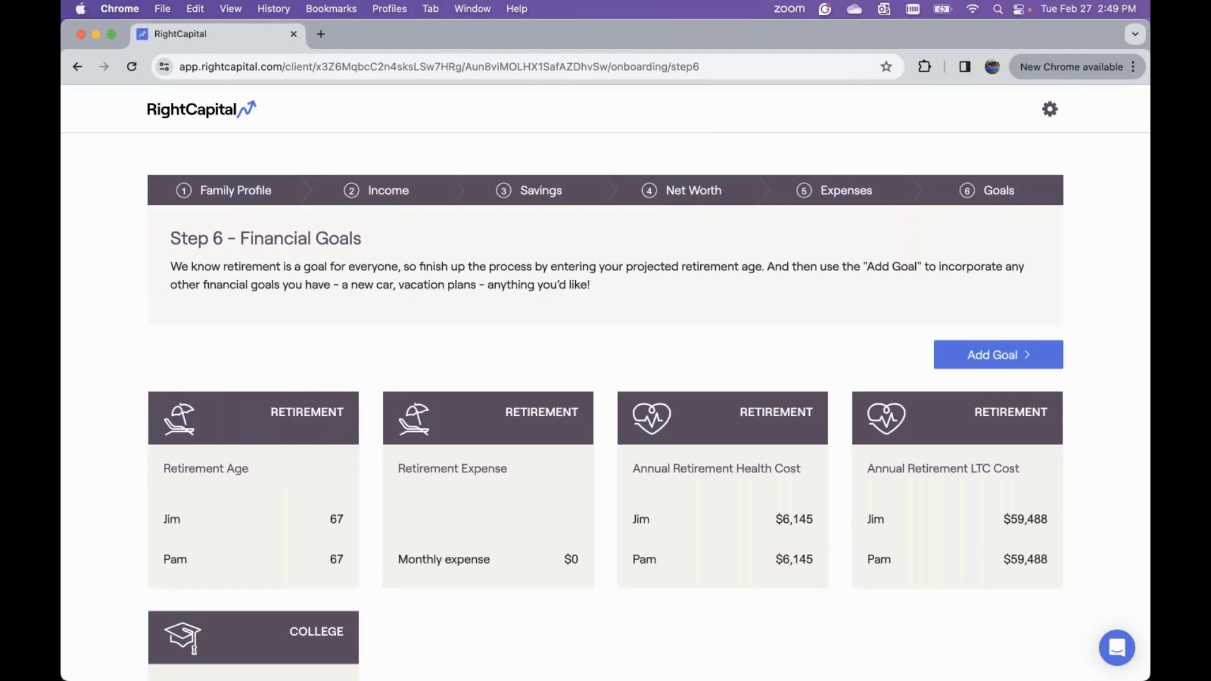
{"action": "scroll", "coordinate": [606, 375], "scroll_direction": "down", "scroll_amount": 4}
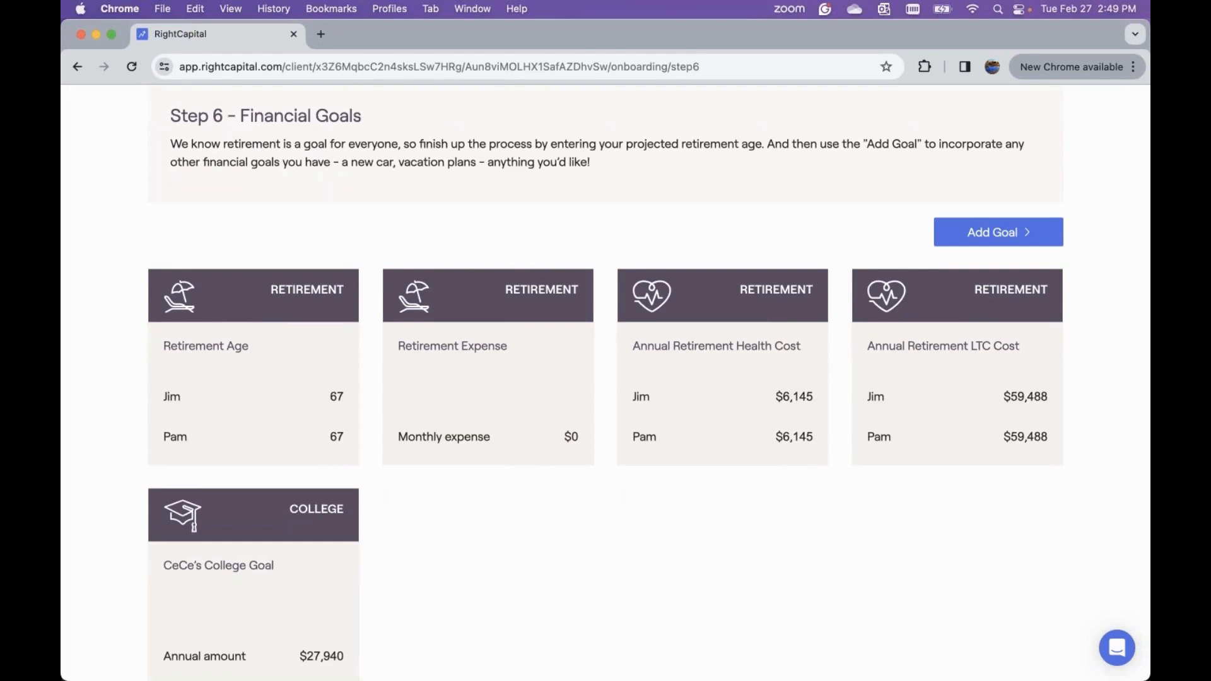
{"action": "left_click", "coordinate": [203, 358]}
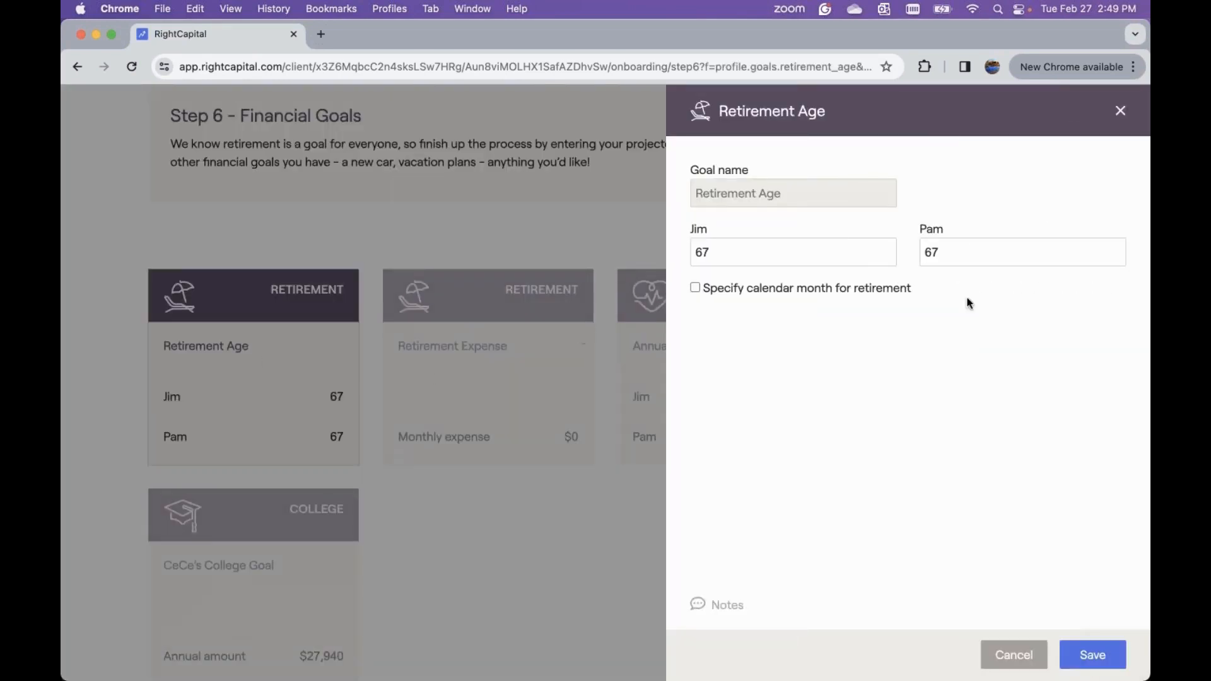
{"action": "left_click", "coordinate": [840, 260]}
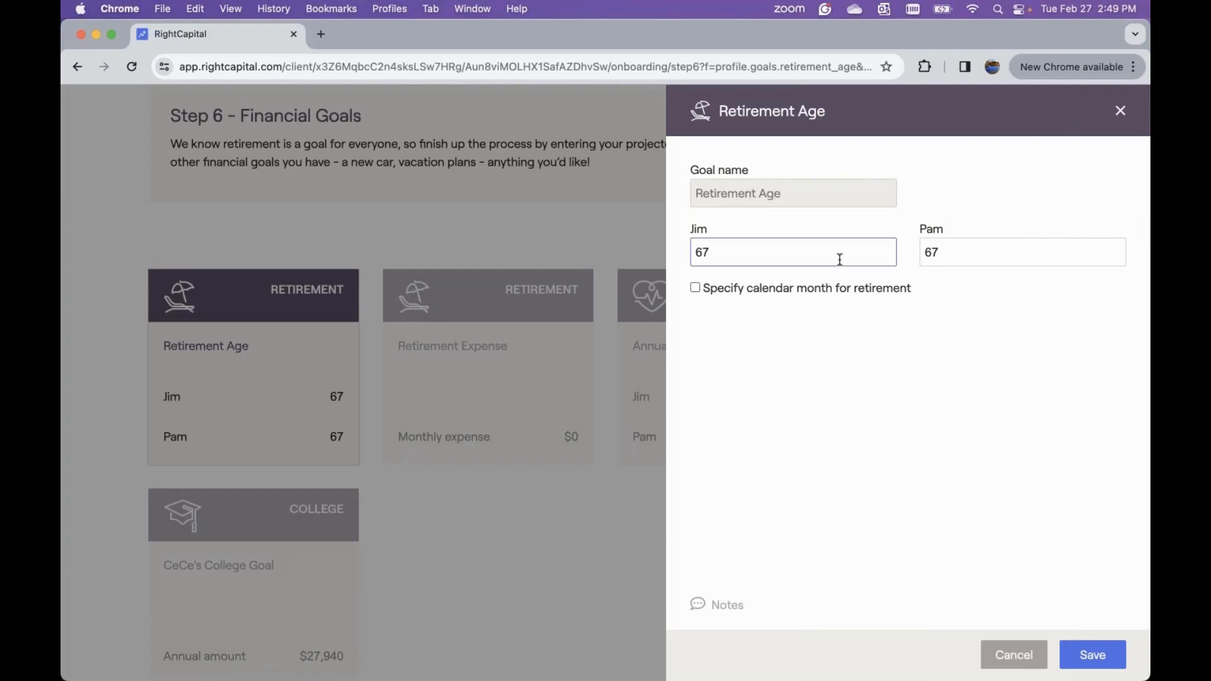
{"action": "key", "text": "BackSpace"}
{"action": "key", "text": "BackSpace"}
{"action": "type", "text": "70"}
Step: Try specifying a calendar month for retirement and look through the available months
{"action": "left_click", "coordinate": [823, 290]}
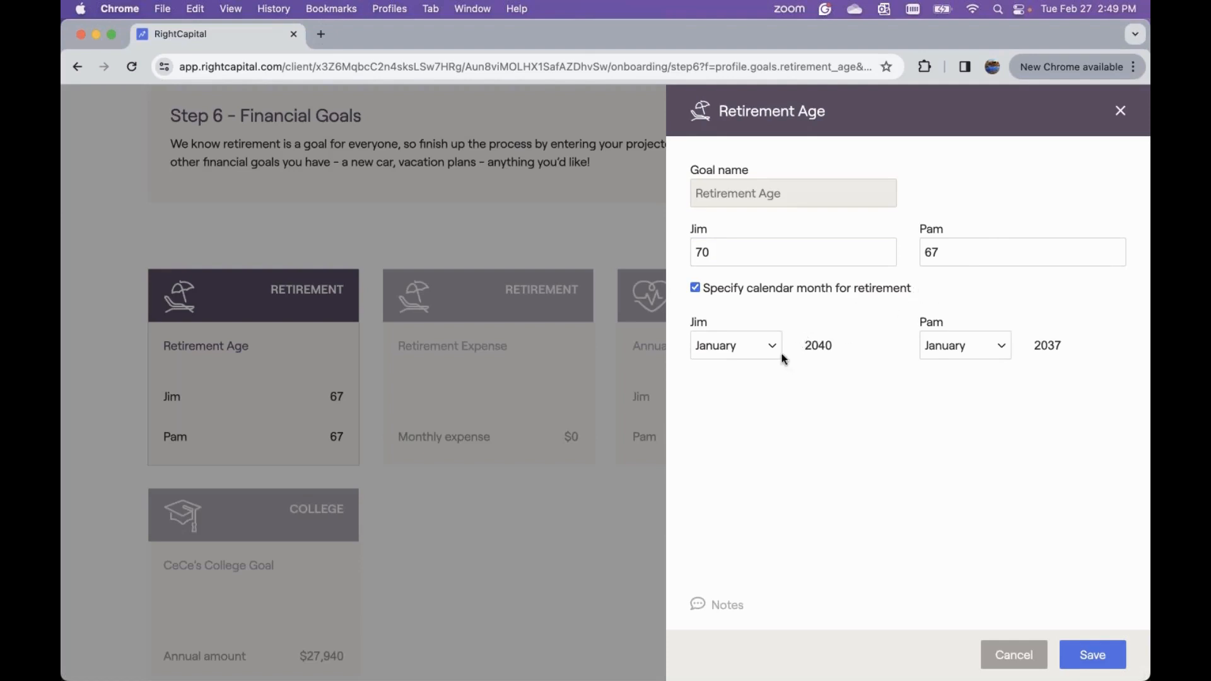
{"action": "left_click", "coordinate": [737, 347]}
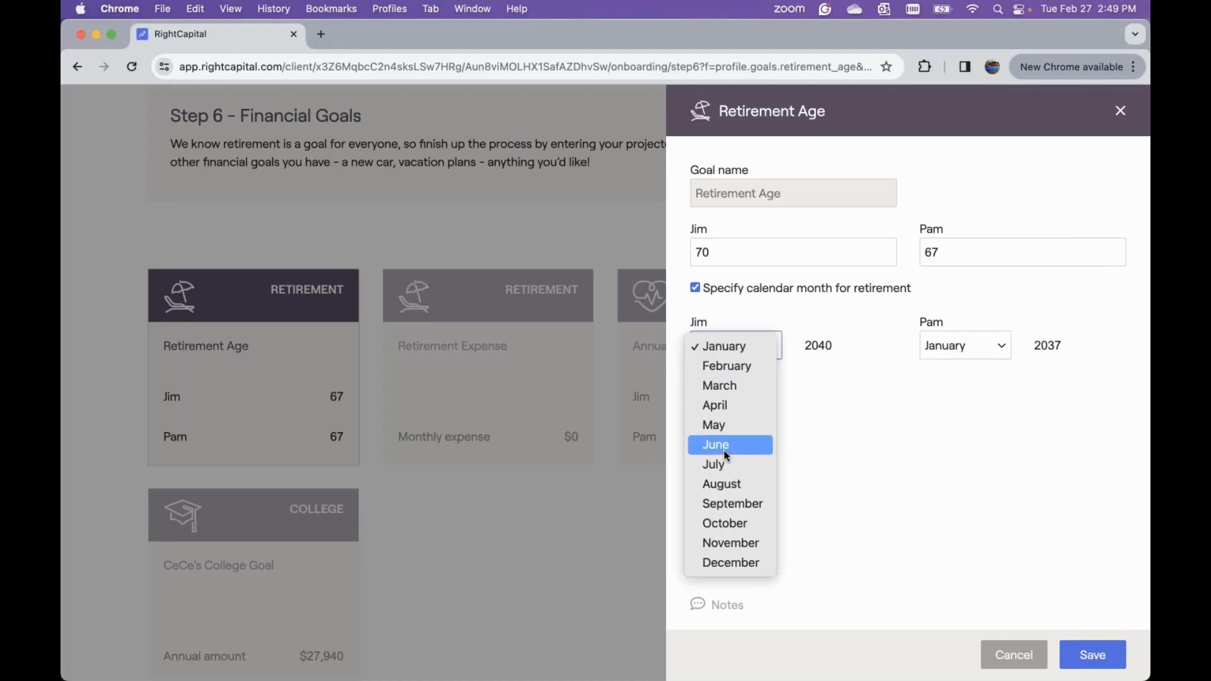
{"action": "left_click", "coordinate": [825, 444]}
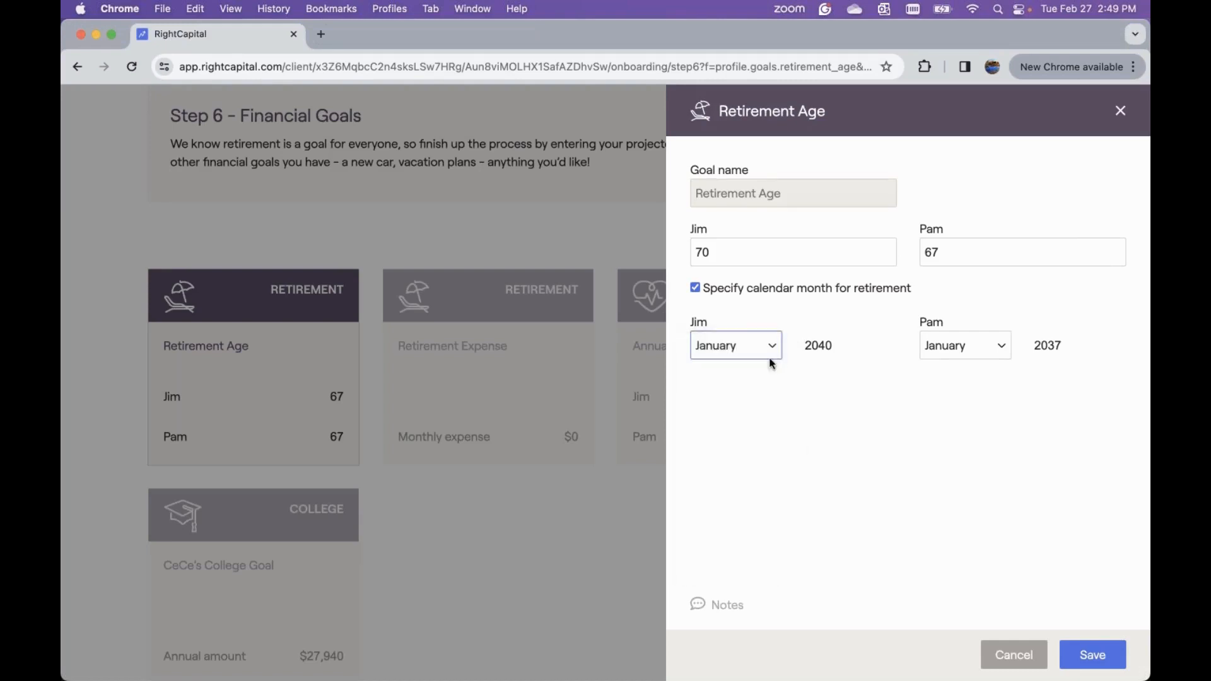
{"action": "left_click", "coordinate": [736, 292]}
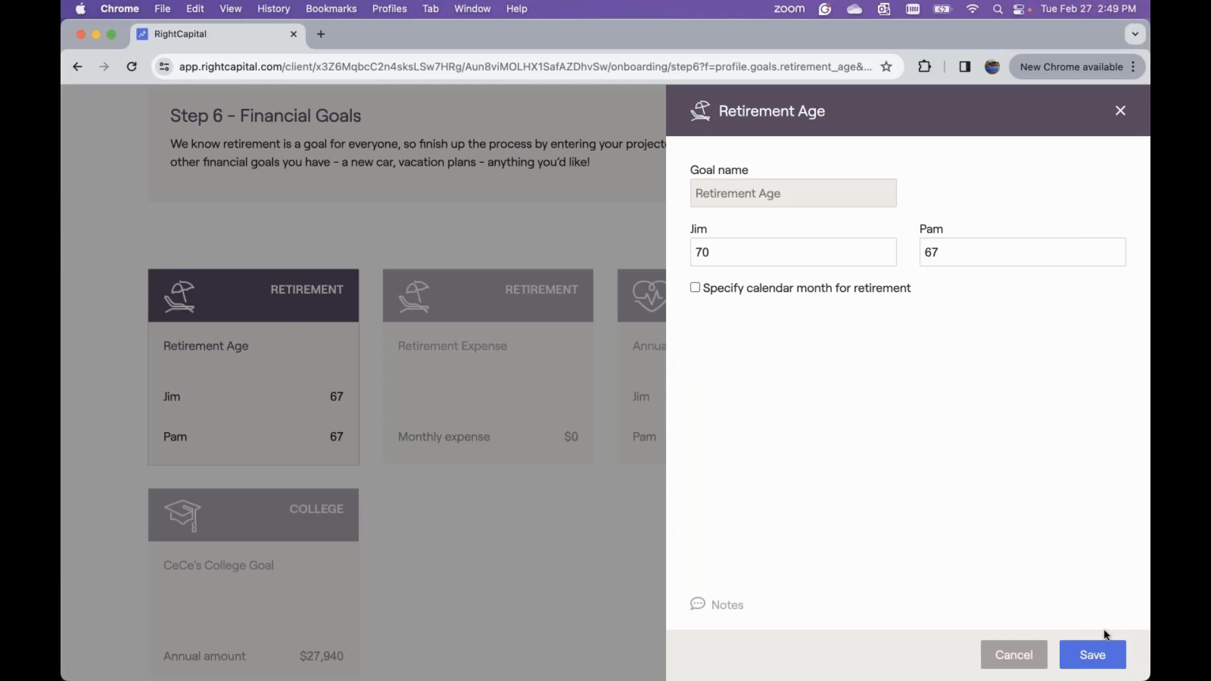
Step: Save the retirement age goal and set the monthly retirement expense to $10,000
{"action": "left_click", "coordinate": [1099, 654]}
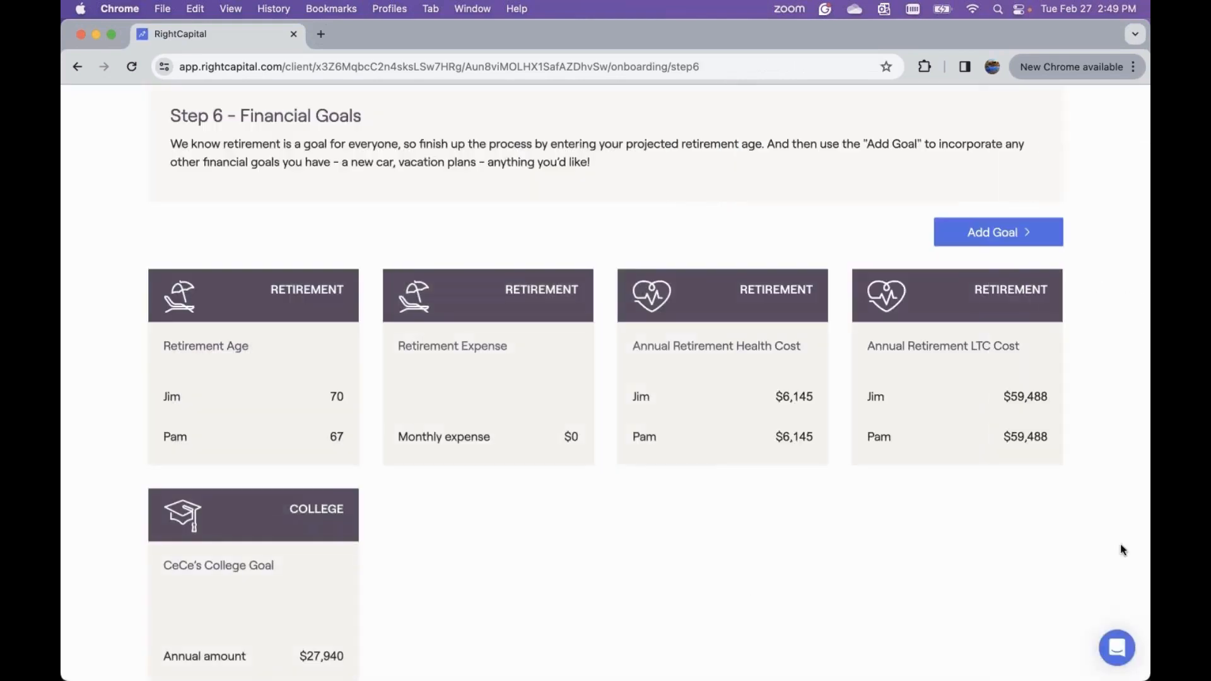
{"action": "left_click", "coordinate": [494, 378]}
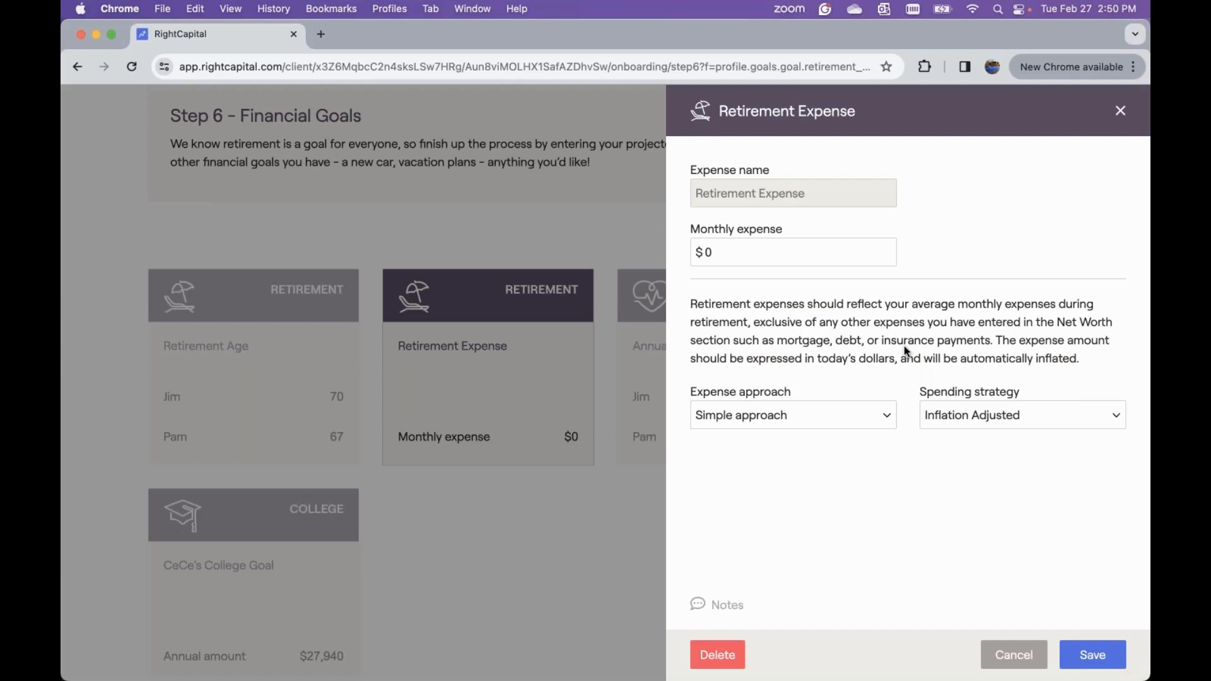
{"action": "left_click", "coordinate": [733, 248]}
{"action": "key", "text": "BackSpace"}
{"action": "type", "text": "10,000"}
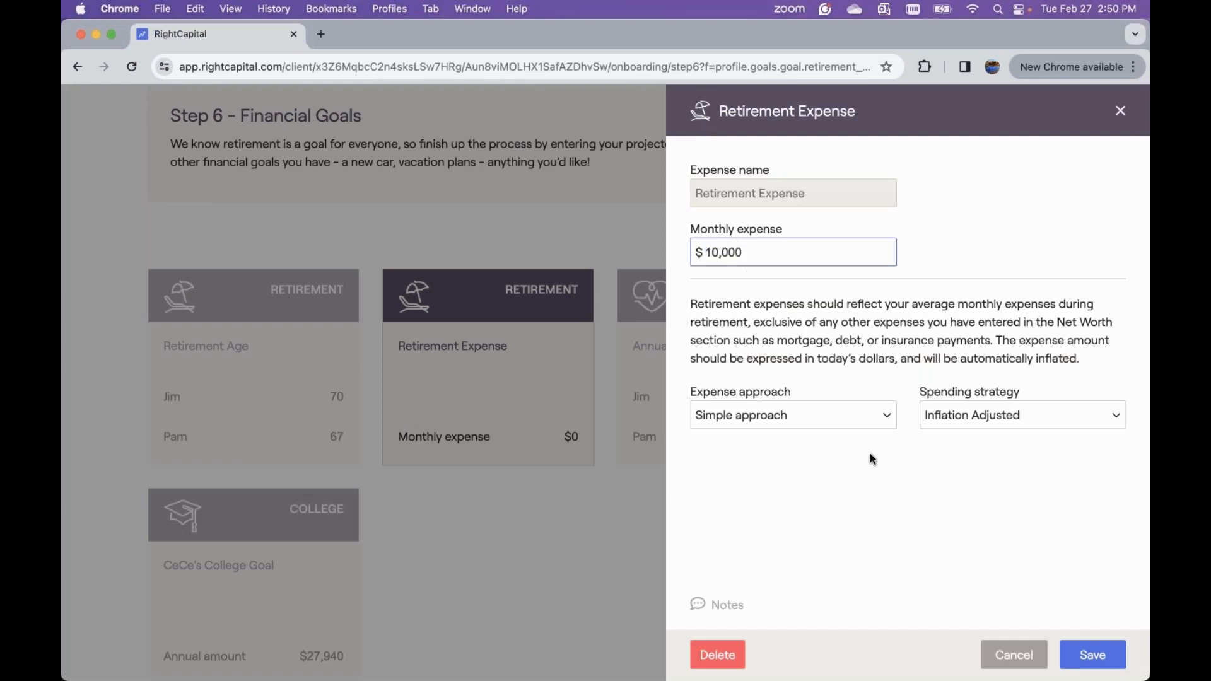
{"action": "left_click", "coordinate": [1077, 655]}
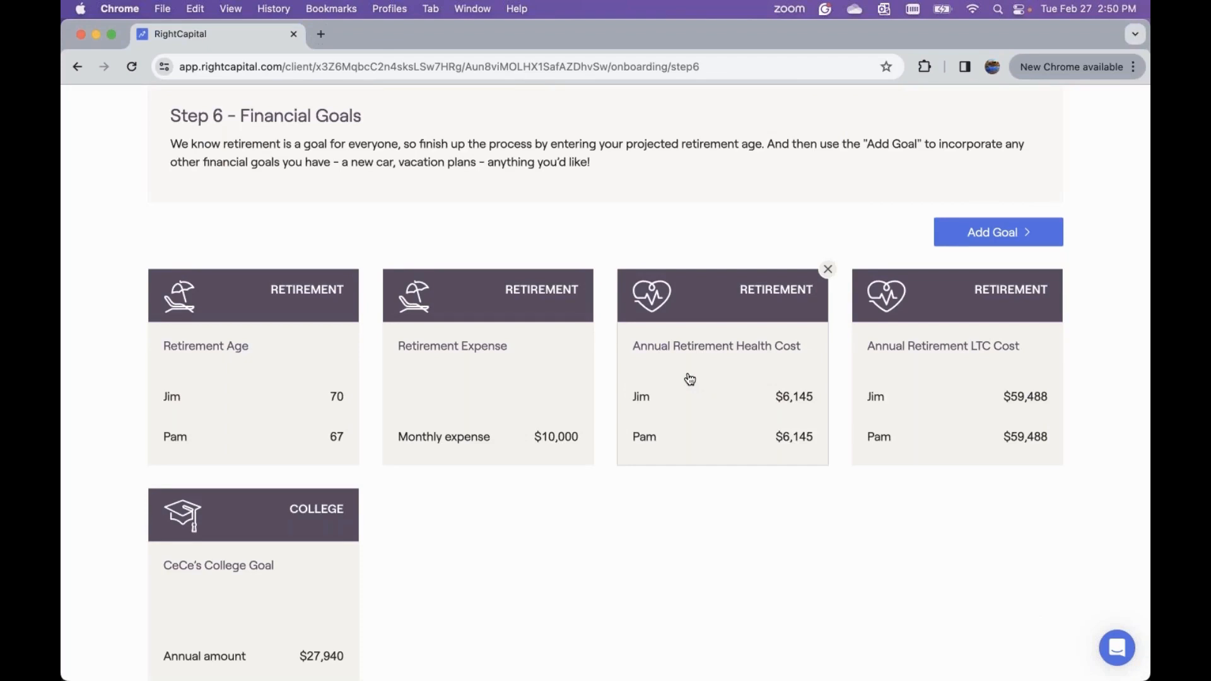
Step: Set the client's annual retirement health cost to a customized amount of $2,000, starting at the client's retirement
{"action": "left_click", "coordinate": [689, 379]}
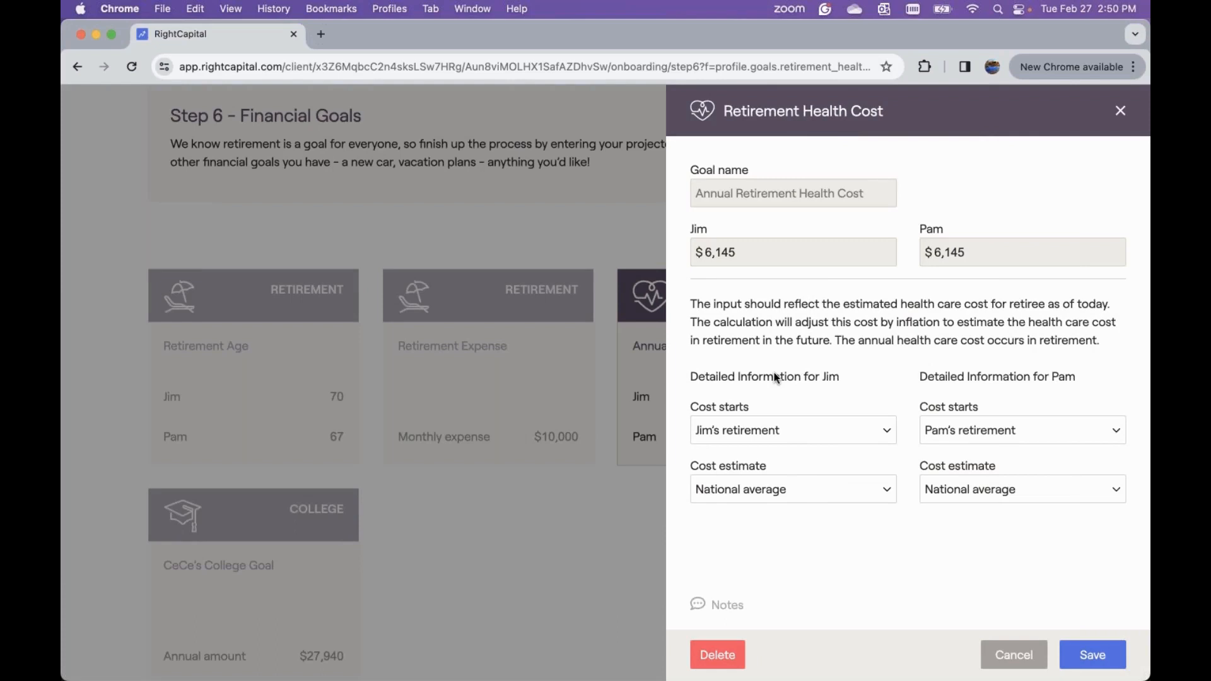
{"action": "left_click", "coordinate": [765, 432]}
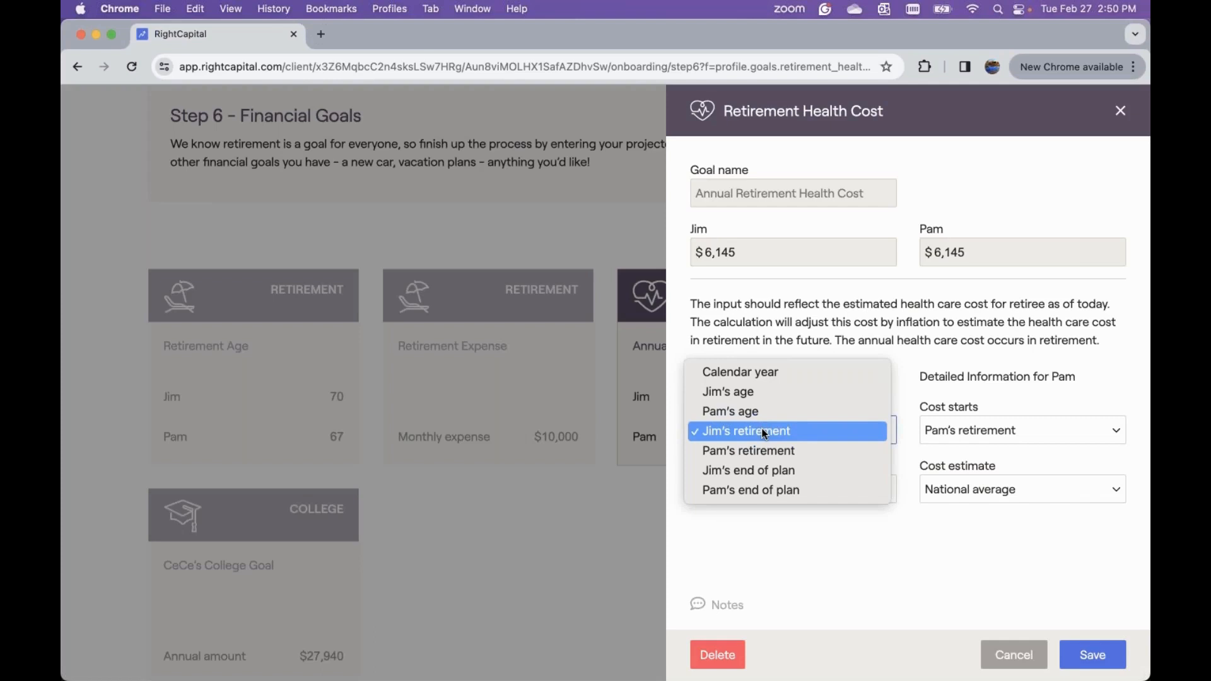
{"action": "left_click", "coordinate": [796, 434]}
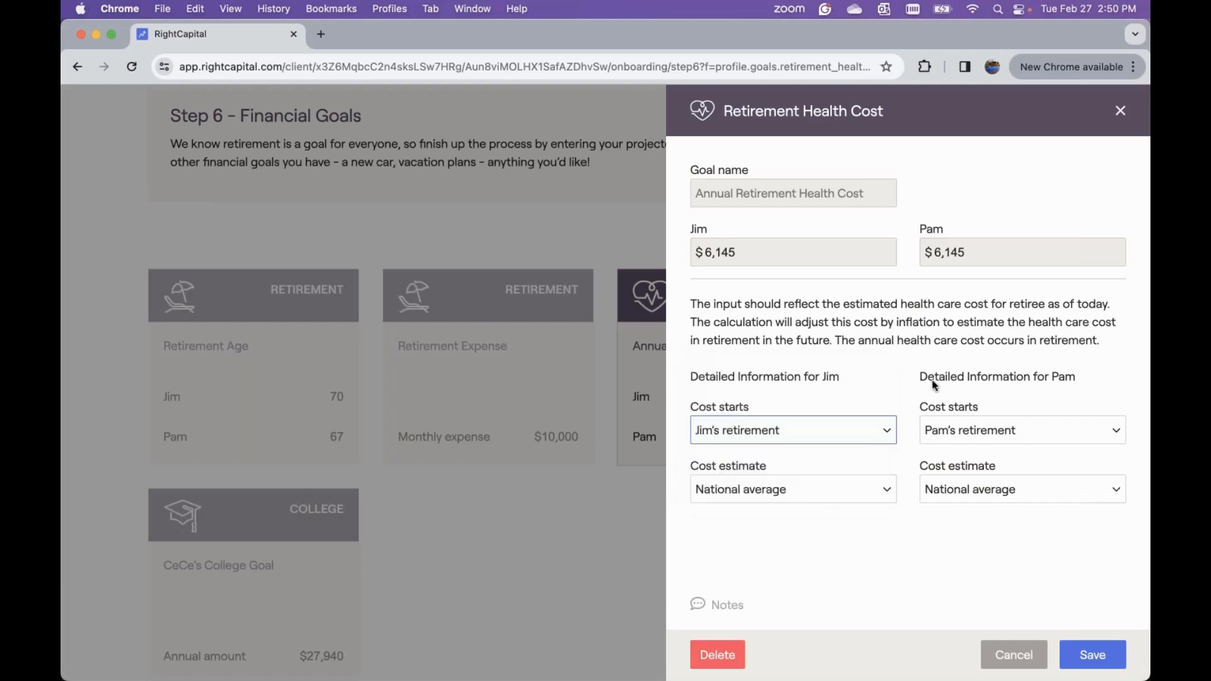
{"action": "left_click", "coordinate": [870, 492]}
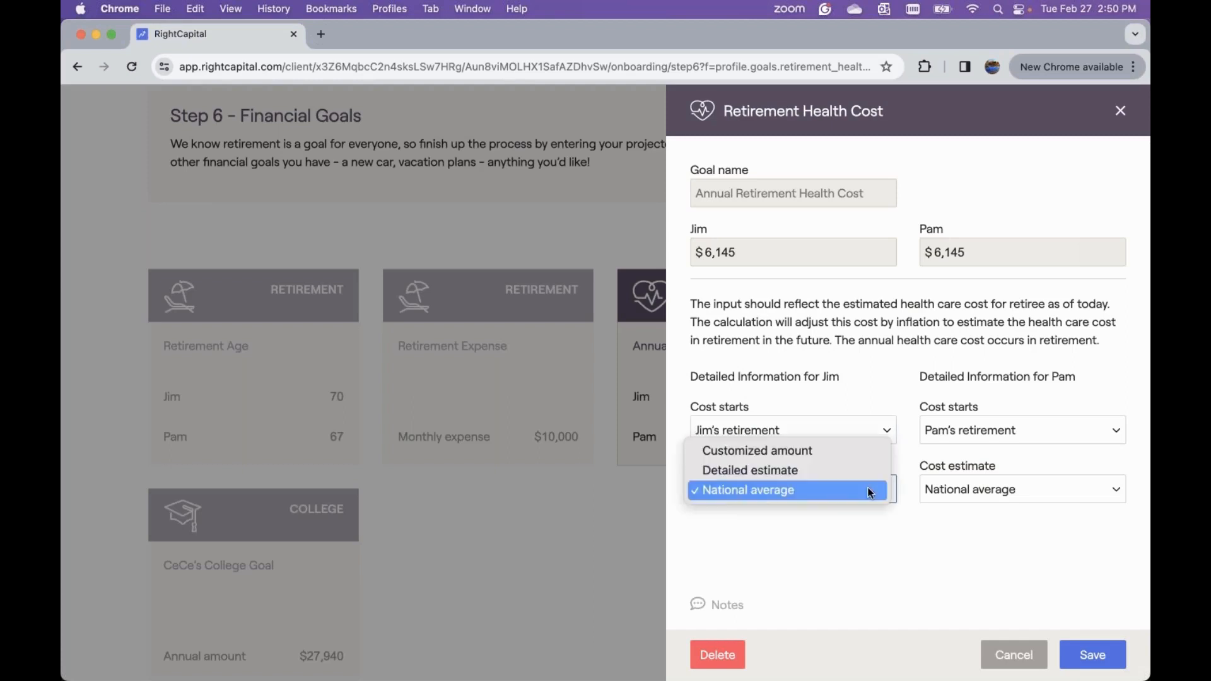
{"action": "left_click", "coordinate": [841, 453]}
{"action": "left_click", "coordinate": [745, 259]}
{"action": "type", "text": "2,000"}
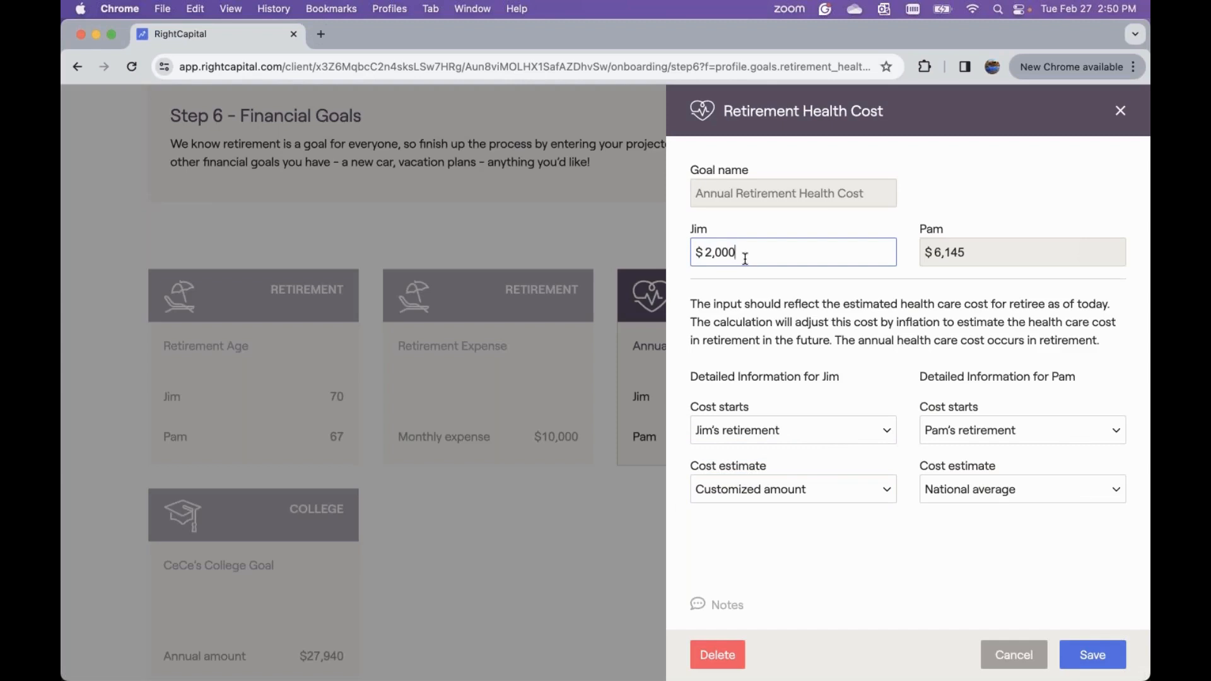
Step: Switch the spouse's retirement health cost to a detailed estimate with Medicare part D estimated based on AGI, and save the goal
{"action": "left_click", "coordinate": [983, 497]}
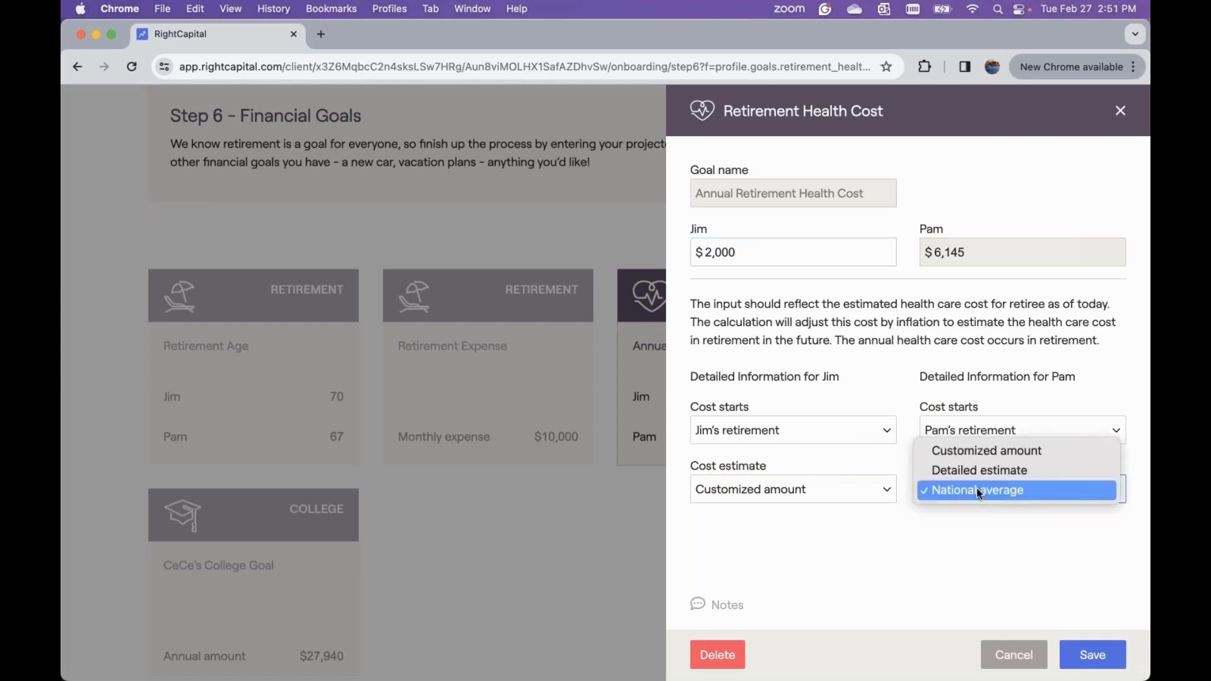
{"action": "left_click", "coordinate": [981, 477]}
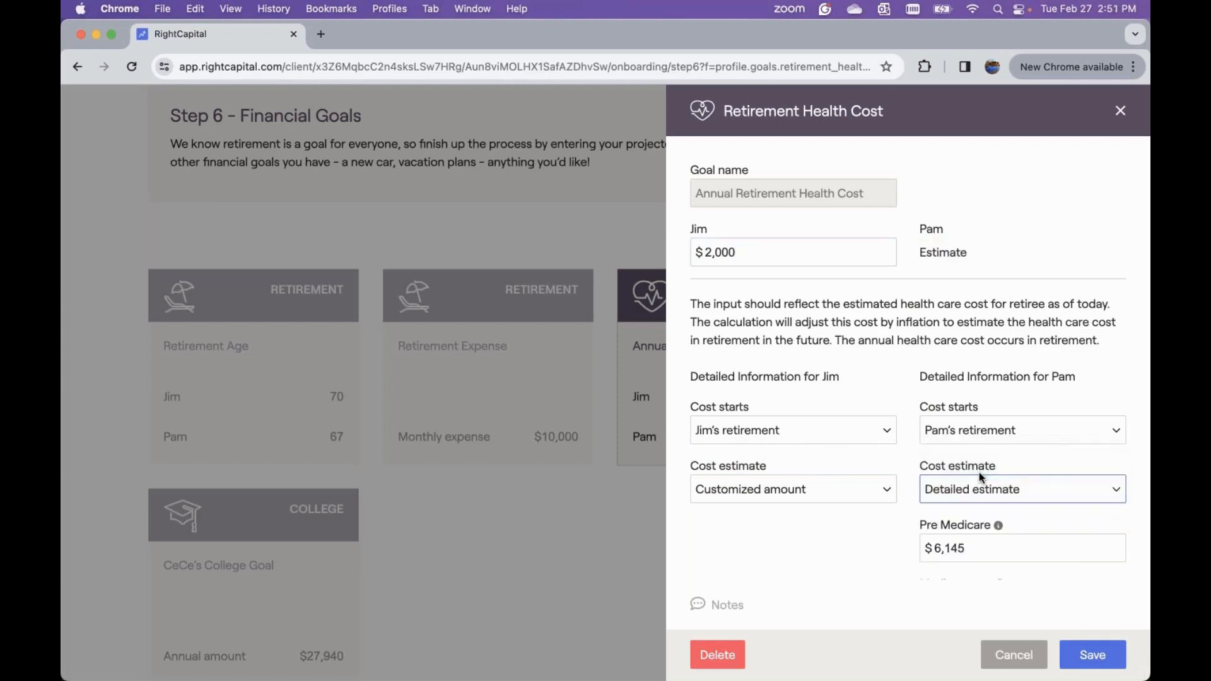
{"action": "scroll", "coordinate": [979, 472], "scroll_direction": "down", "scroll_amount": 5}
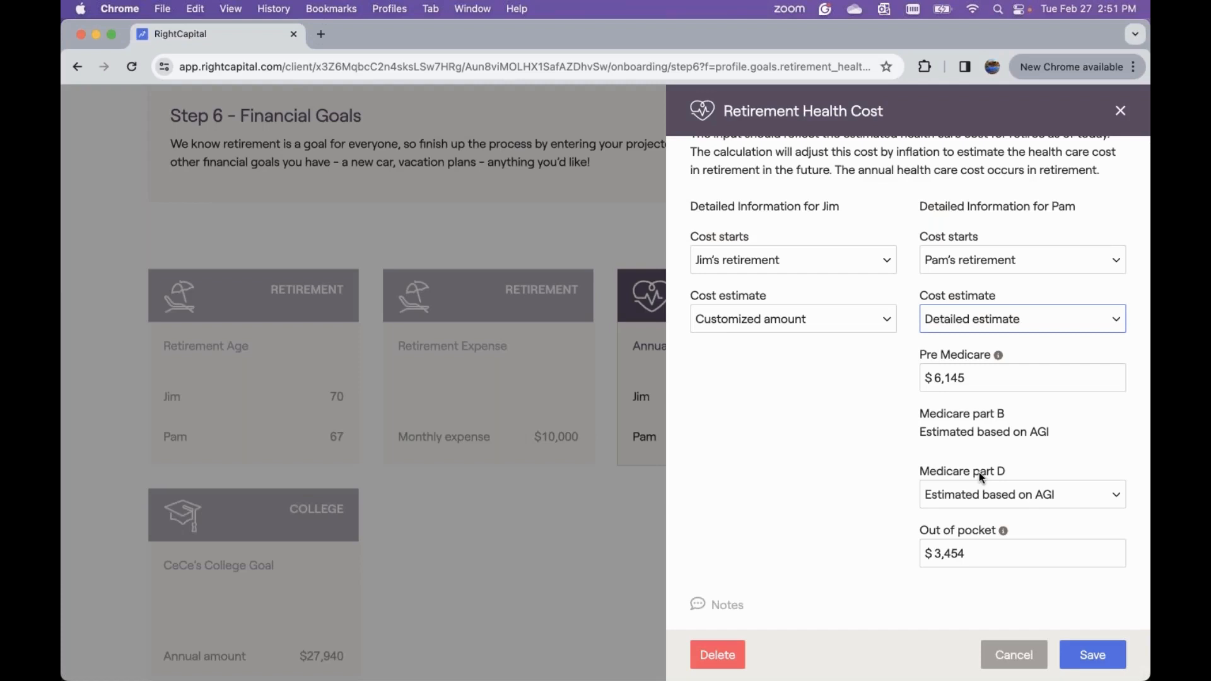
{"action": "left_click", "coordinate": [985, 380]}
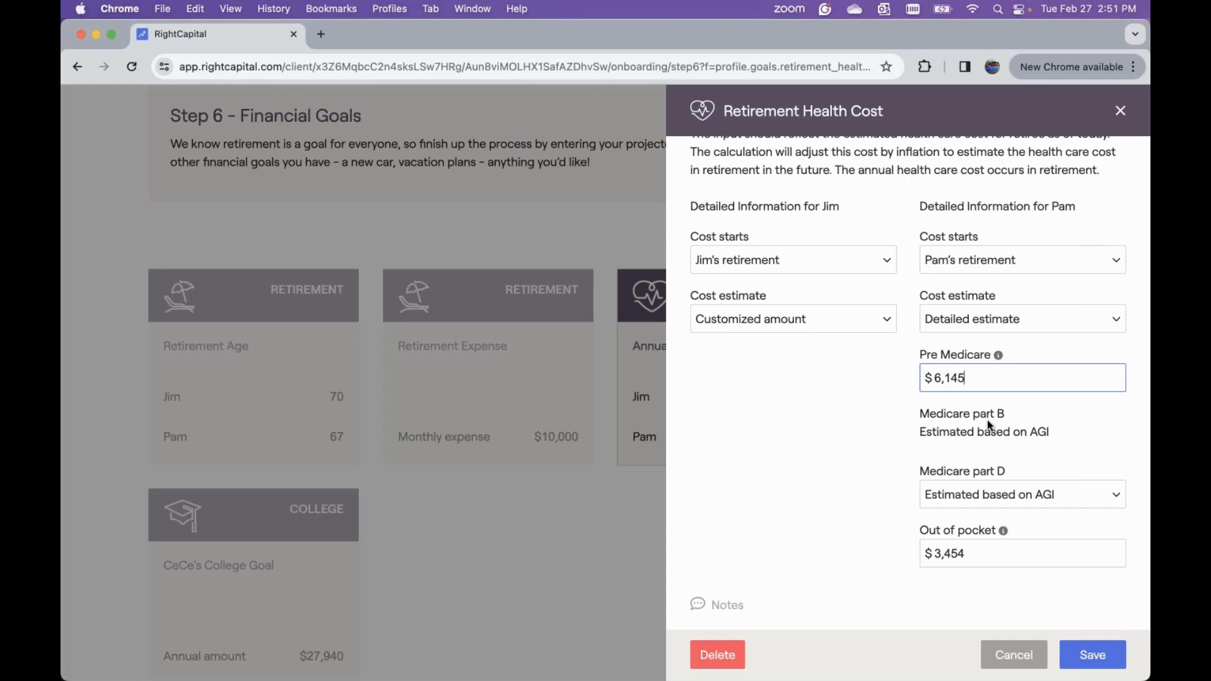
{"action": "left_click", "coordinate": [1003, 490]}
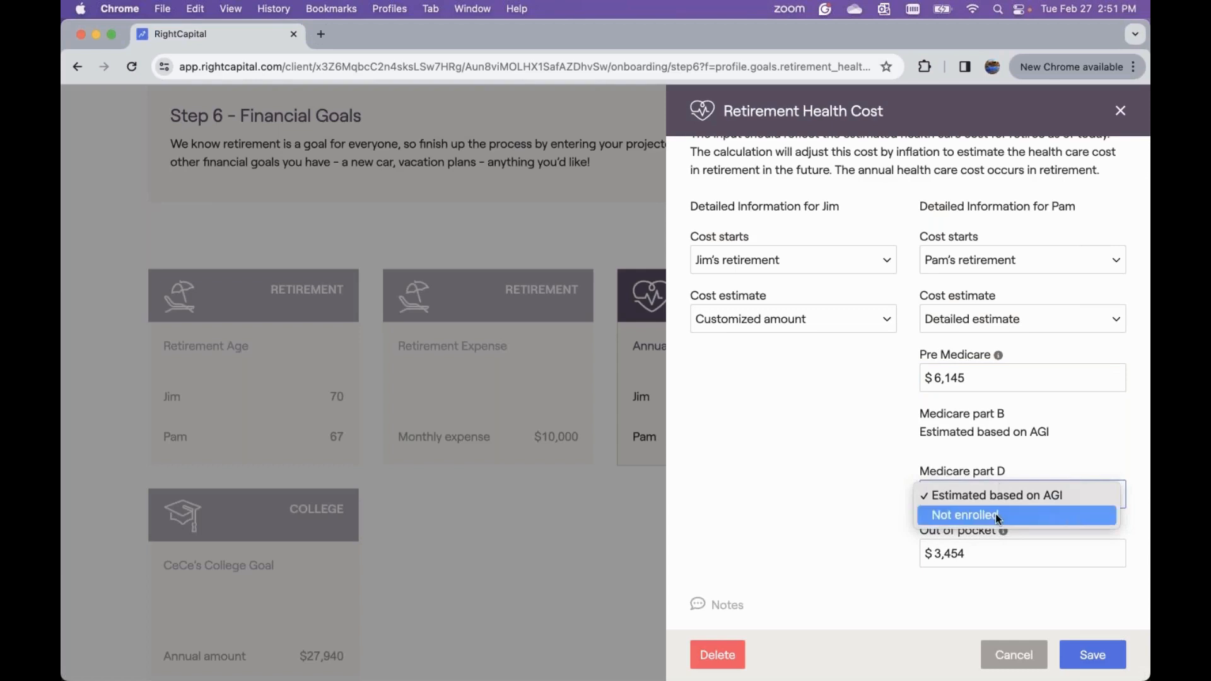
{"action": "left_click", "coordinate": [996, 515]}
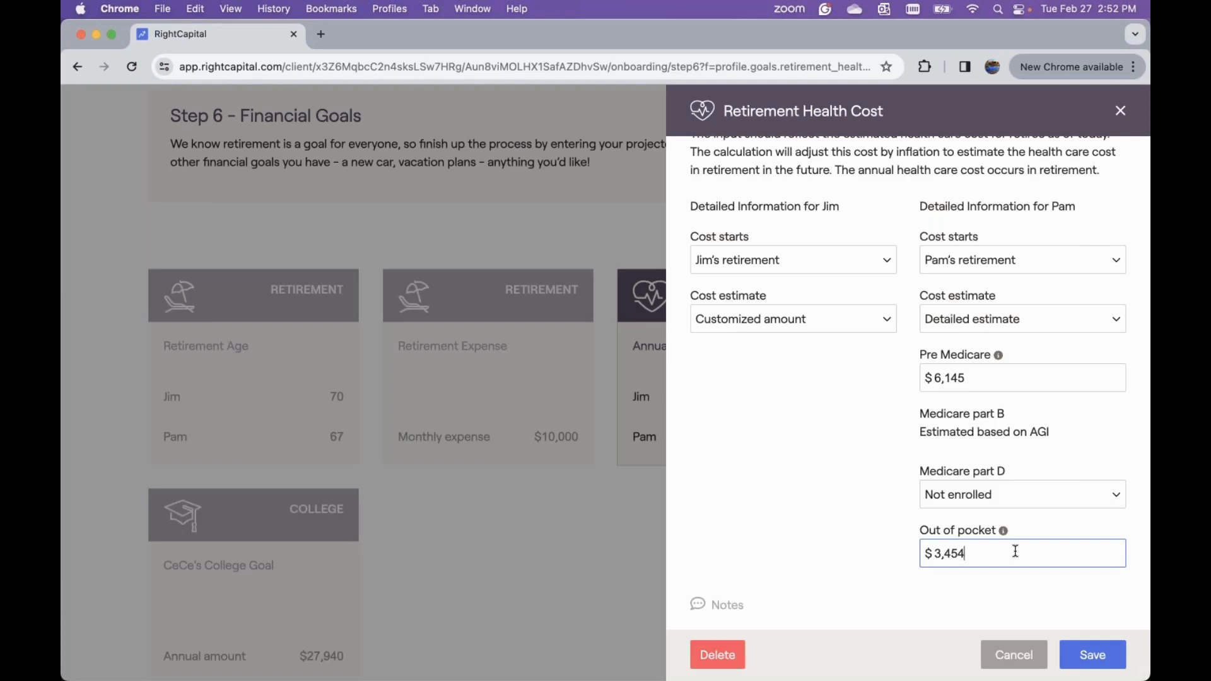
{"action": "left_click", "coordinate": [1014, 498]}
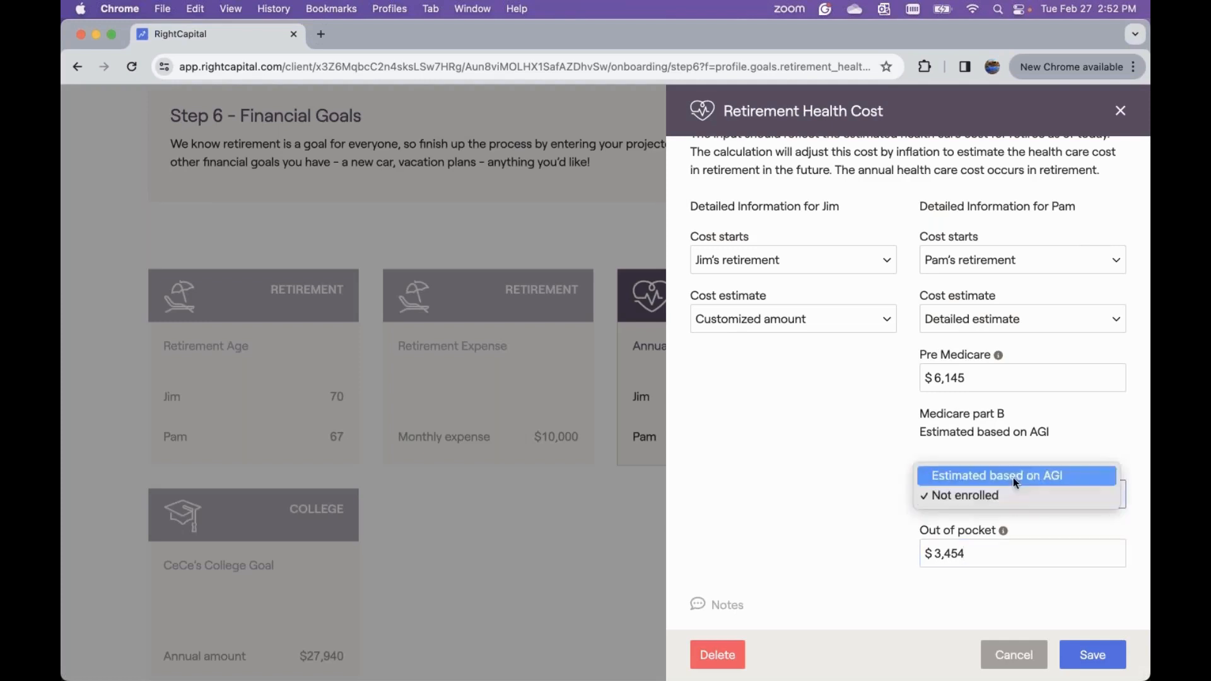
{"action": "left_click", "coordinate": [1022, 485]}
{"action": "left_click", "coordinate": [1093, 655]}
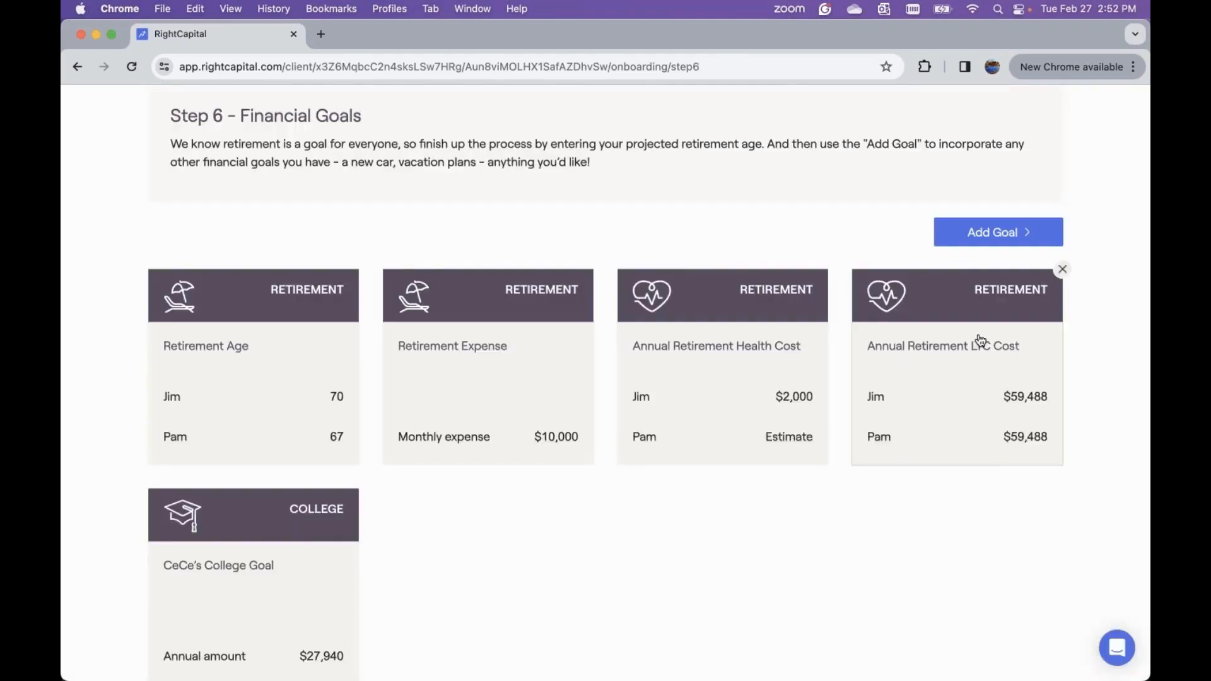
Step: In the retirement LTC cost goal, base the client's cost estimate on the nursing home national average for the last 2 years of plan
{"action": "left_click", "coordinate": [979, 341]}
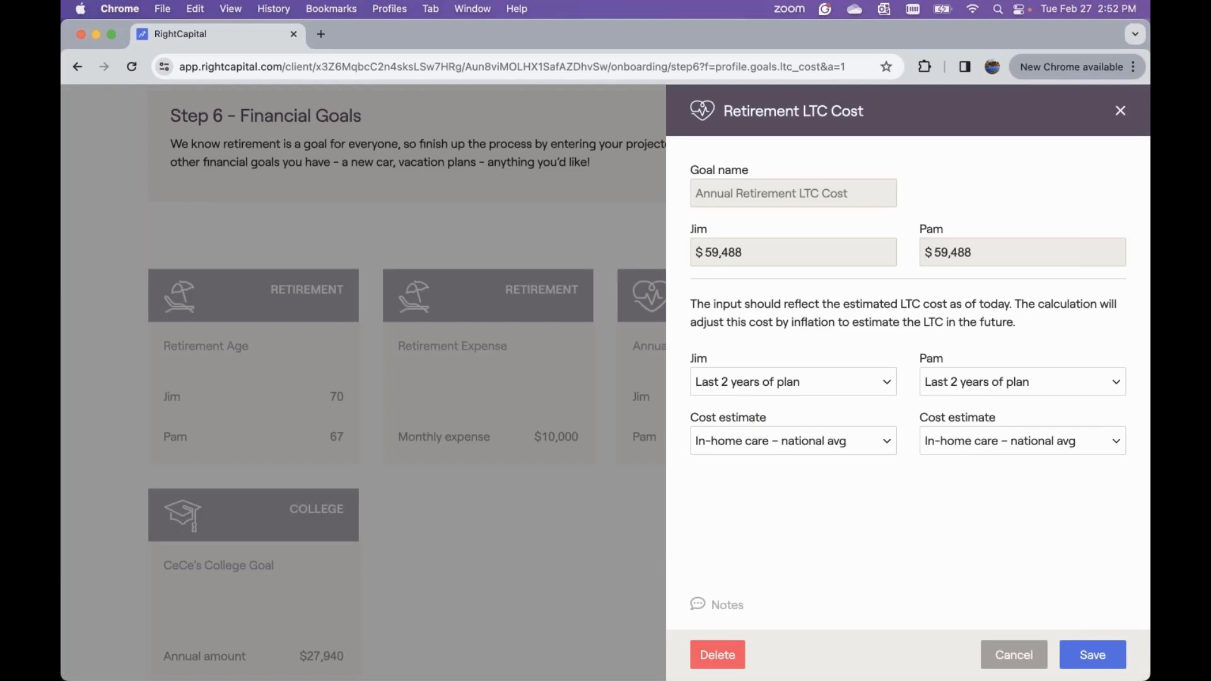
{"action": "left_click", "coordinate": [845, 386]}
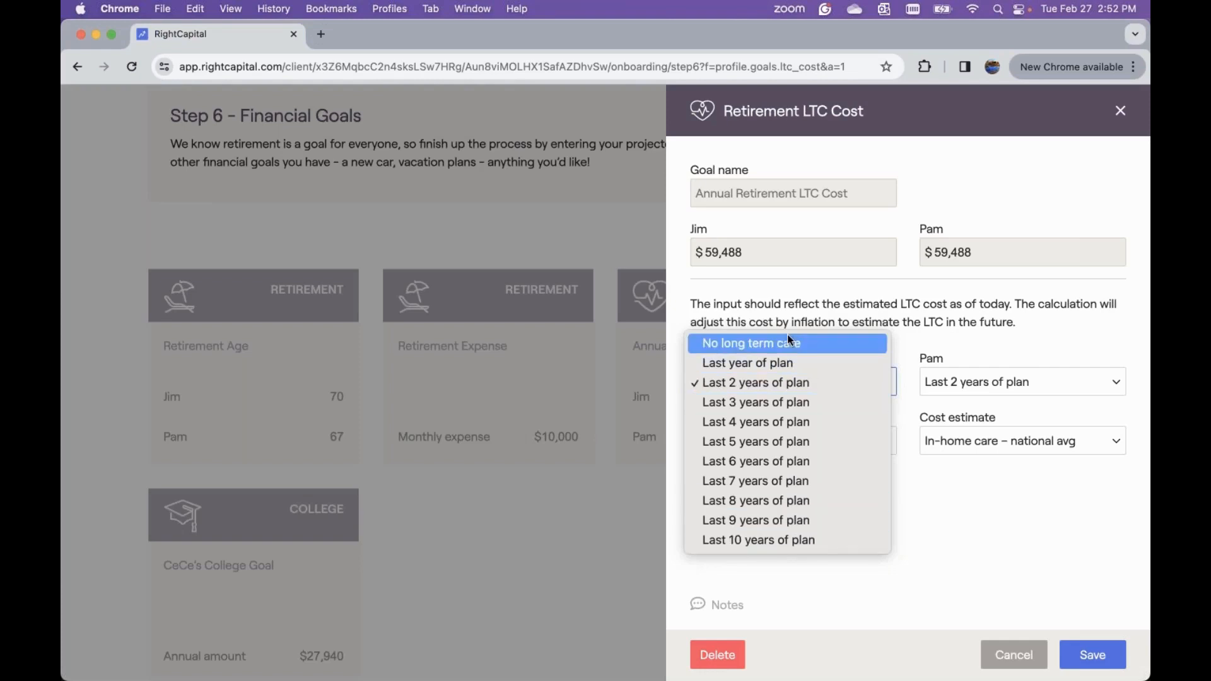
{"action": "left_click", "coordinate": [946, 324]}
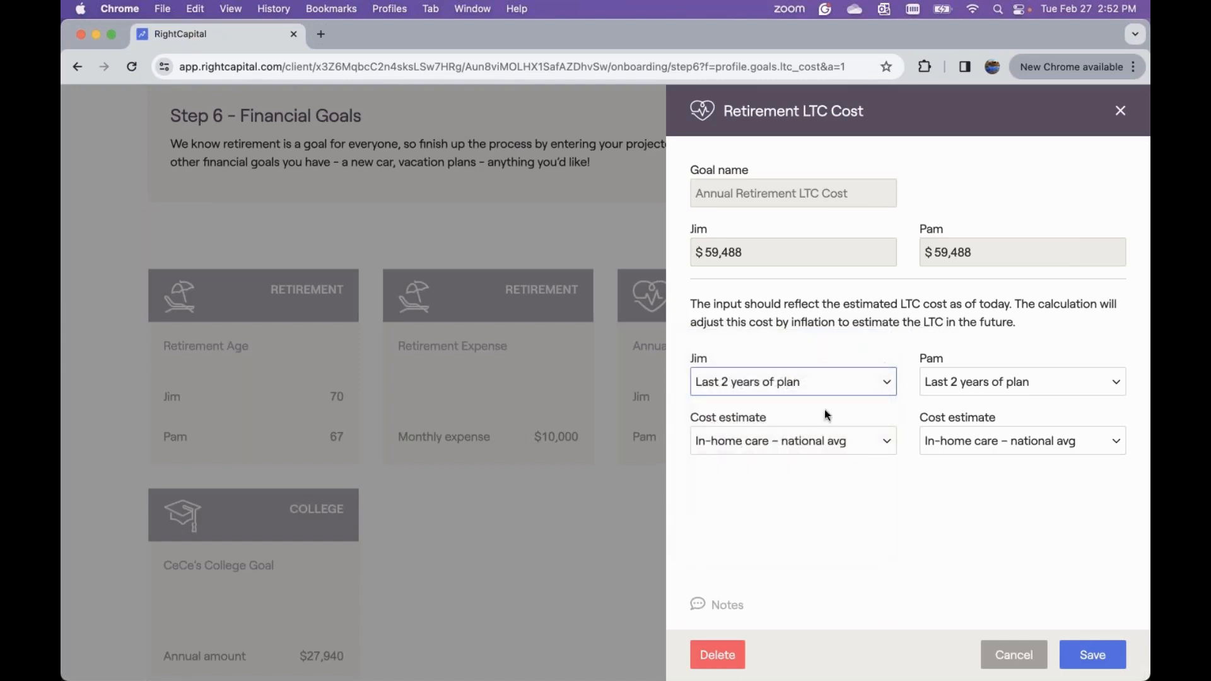
{"action": "left_click", "coordinate": [811, 441]}
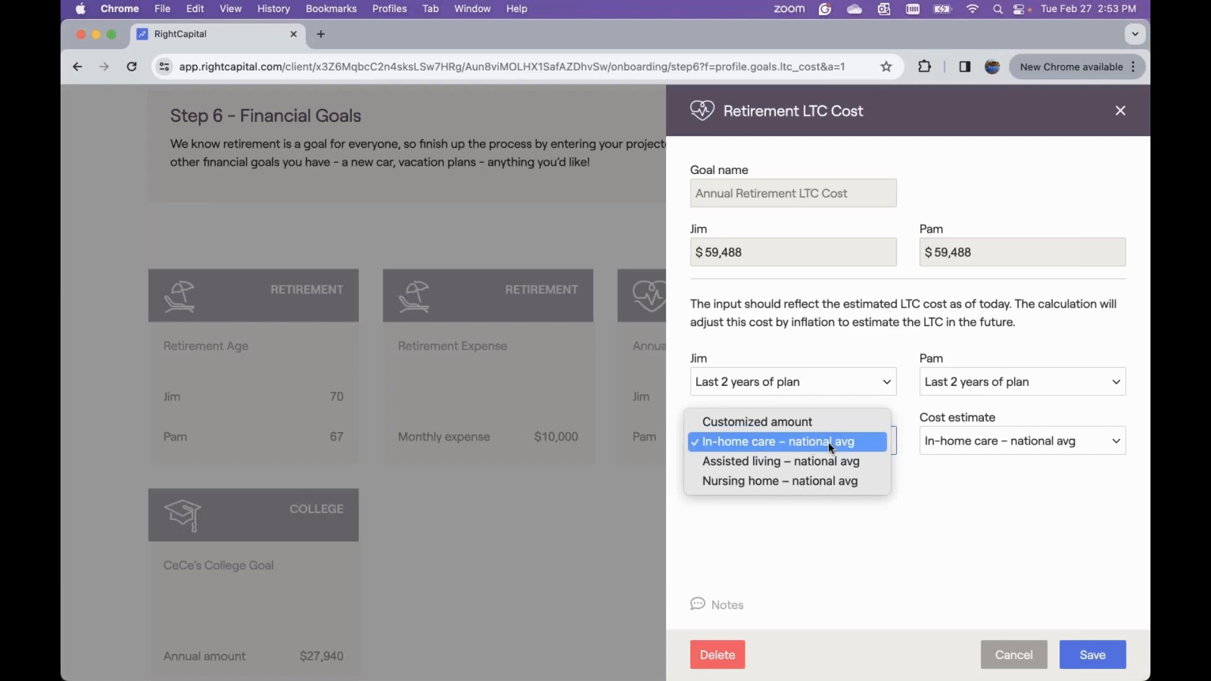
{"action": "left_click", "coordinate": [862, 488]}
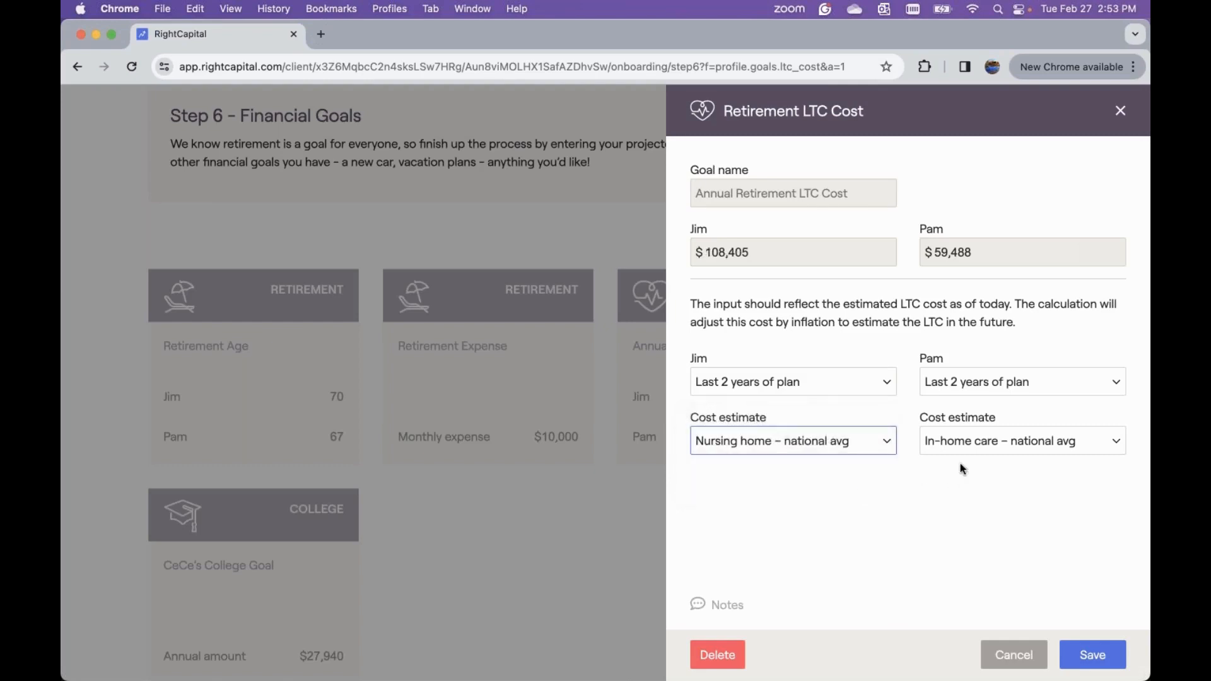
Step: Set the spouse's annual LTC cost to a customized amount of $75,000 and save the goal
{"action": "left_click", "coordinate": [995, 436]}
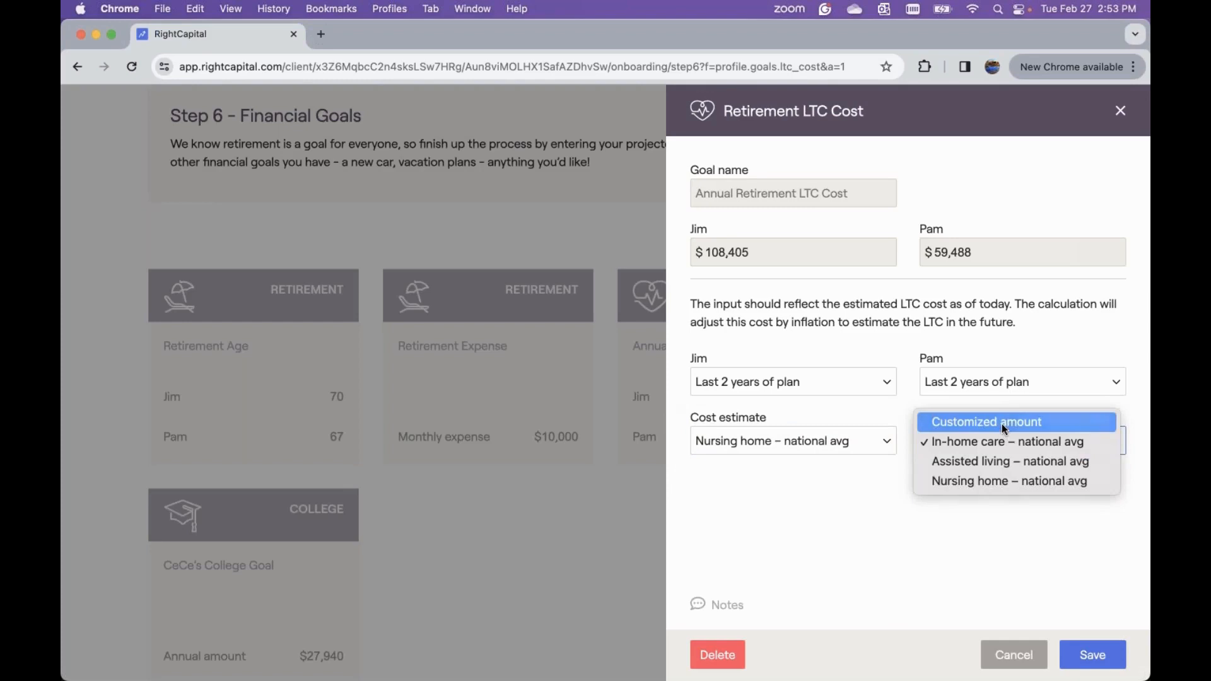
{"action": "left_click", "coordinate": [1005, 429]}
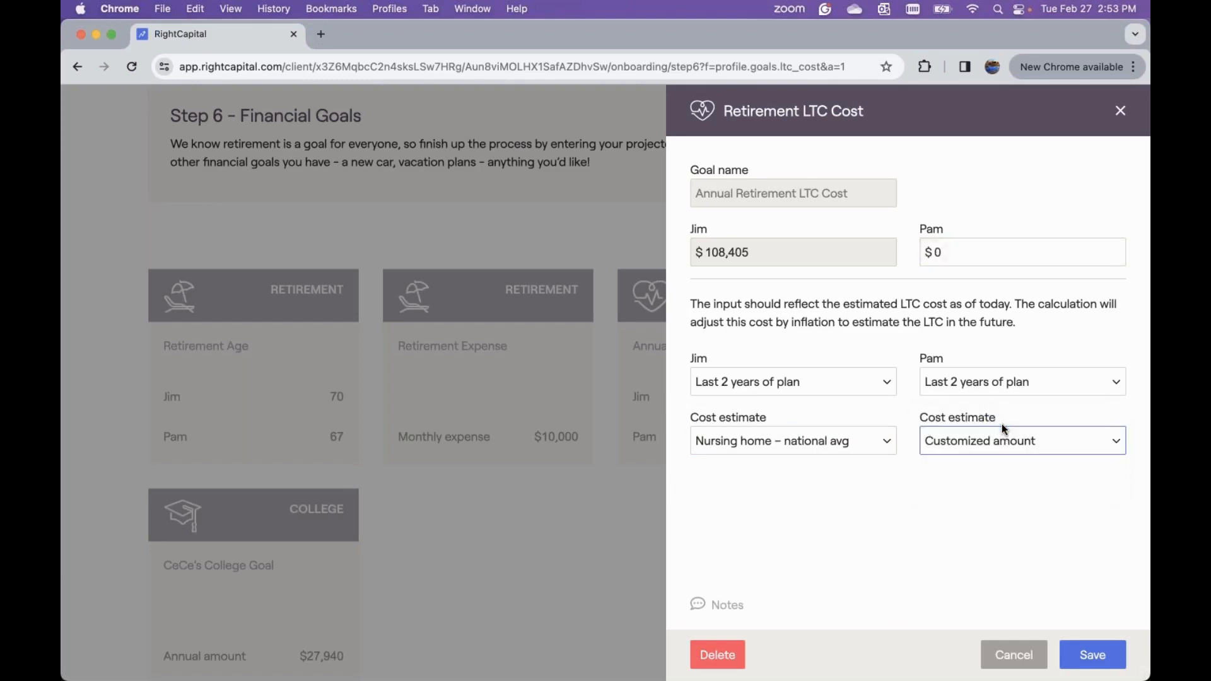
{"action": "left_click", "coordinate": [957, 254]}
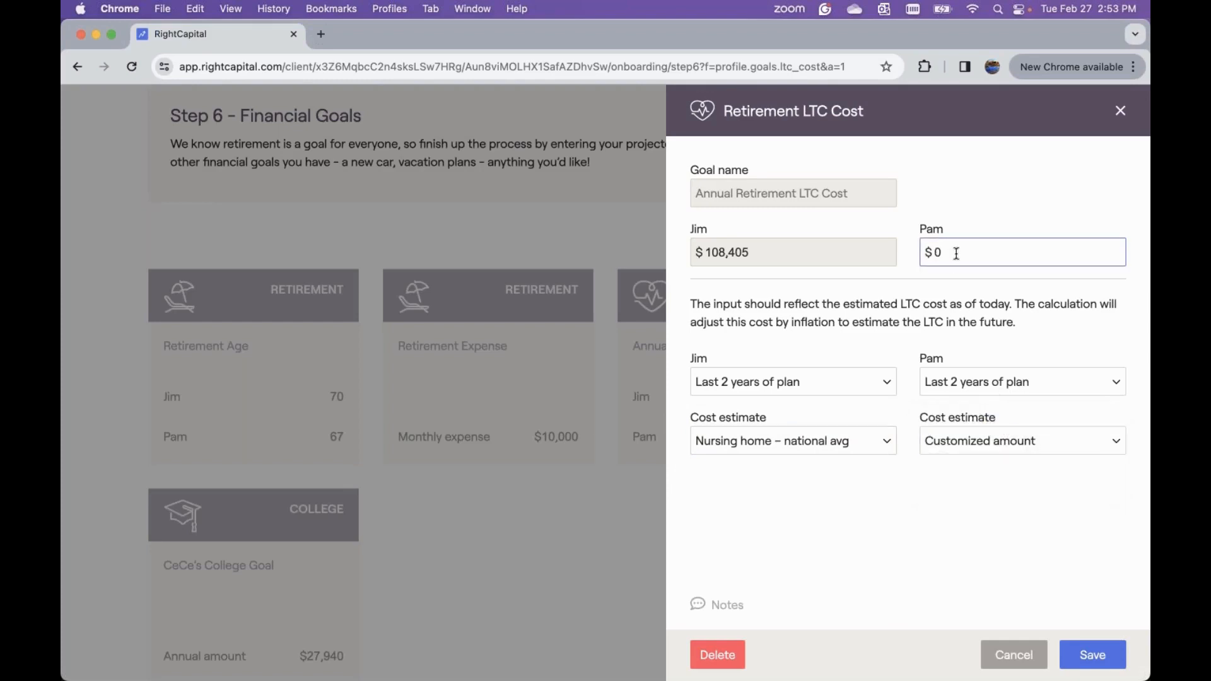
{"action": "double_click", "coordinate": [957, 254]}
{"action": "key", "text": "BackSpace"}
{"action": "type", "text": "750000"}
{"action": "left_click", "coordinate": [1086, 653]}
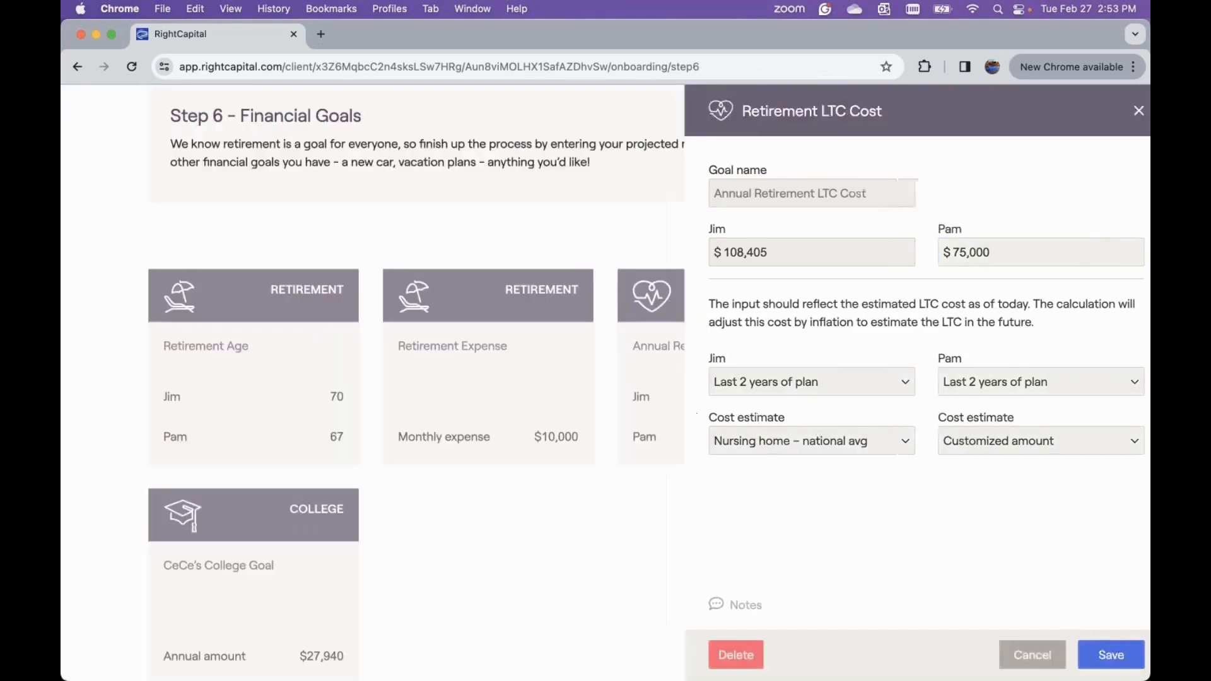
Step: In the child's college goal, review the national average school types and base the cost on a specific college instead
{"action": "scroll", "coordinate": [541, 530], "scroll_direction": "down", "scroll_amount": 2}
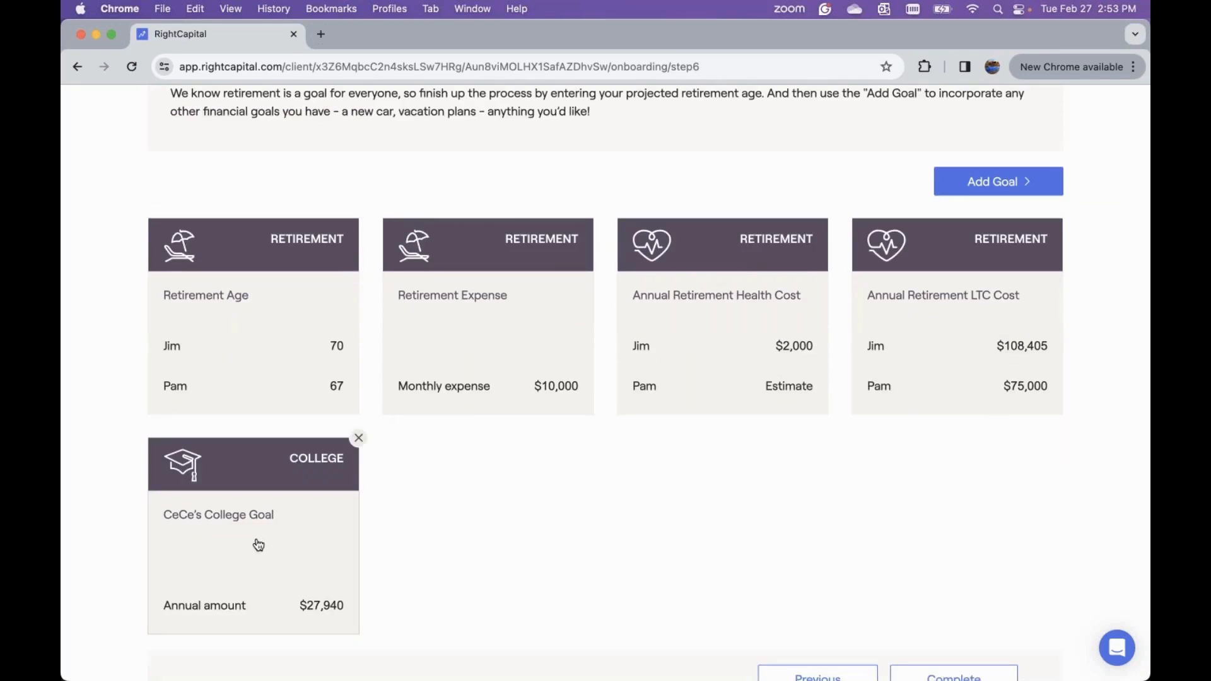
{"action": "left_click", "coordinate": [255, 544]}
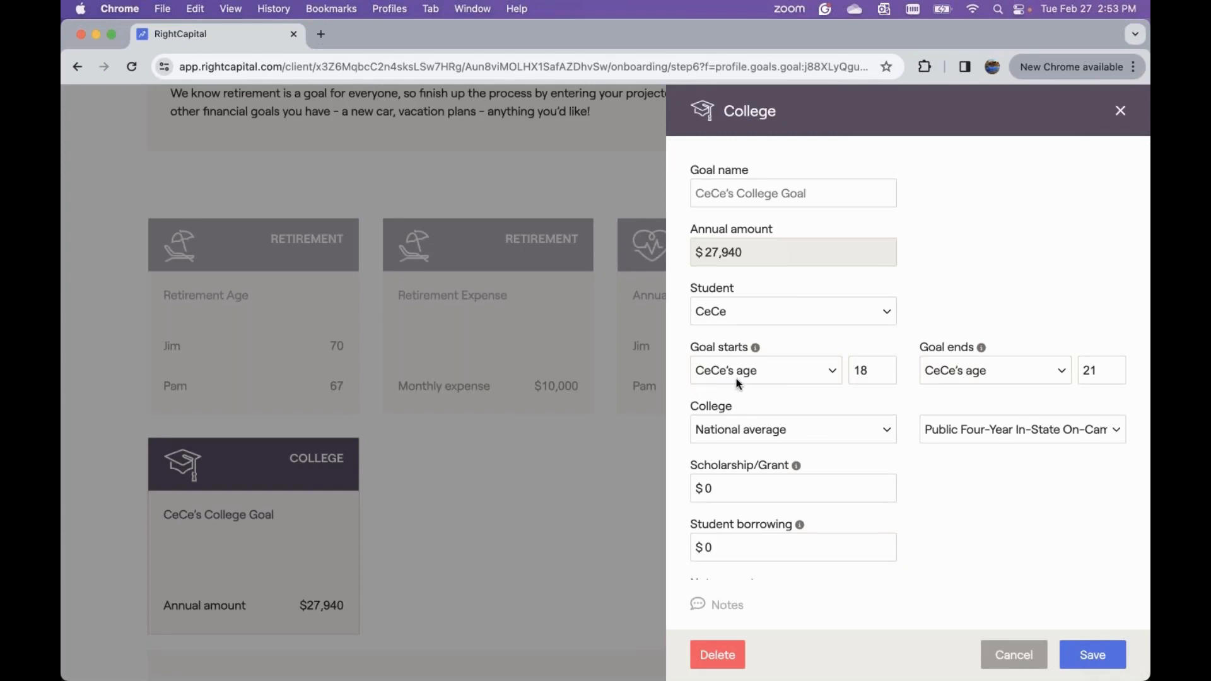
{"action": "scroll", "coordinate": [739, 384], "scroll_direction": "down", "scroll_amount": 2}
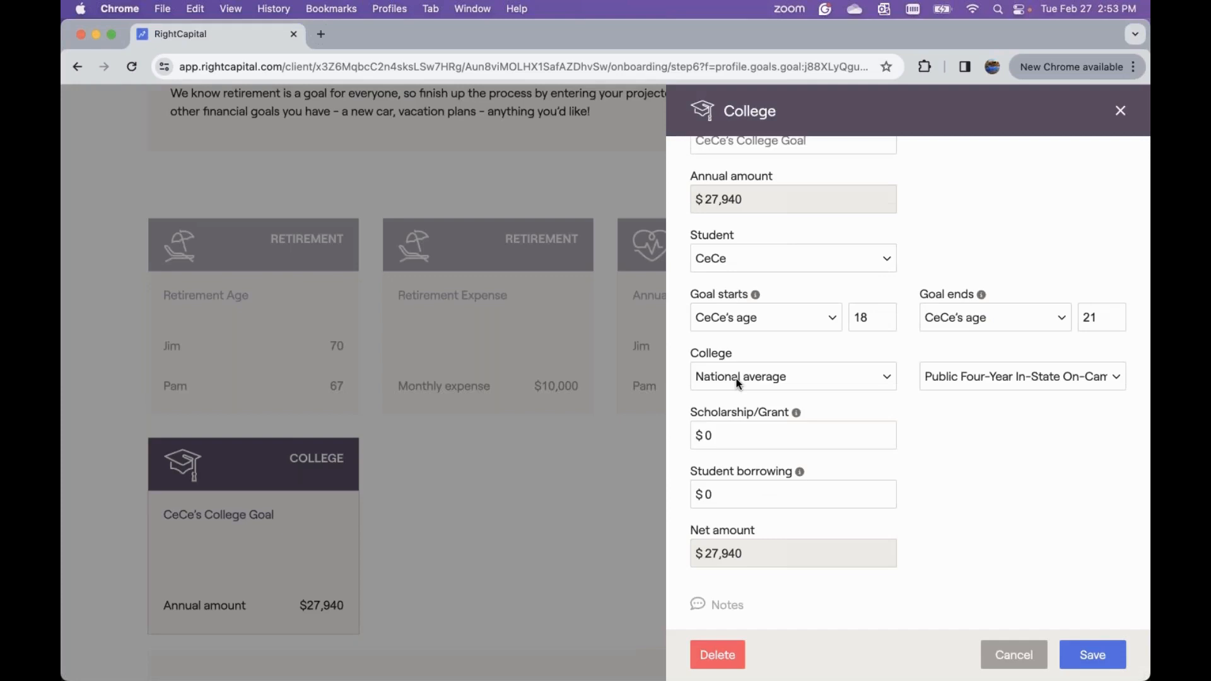
{"action": "left_click", "coordinate": [1003, 386]}
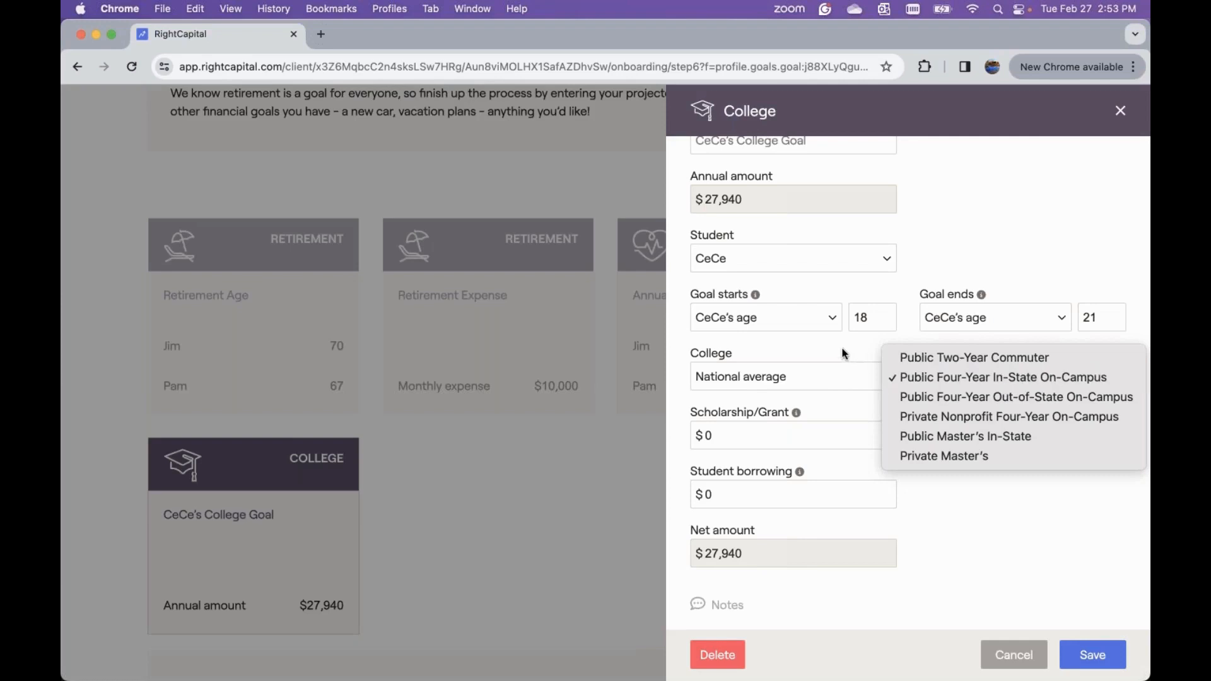
{"action": "left_click", "coordinate": [832, 370]}
{"action": "left_click", "coordinate": [832, 373]}
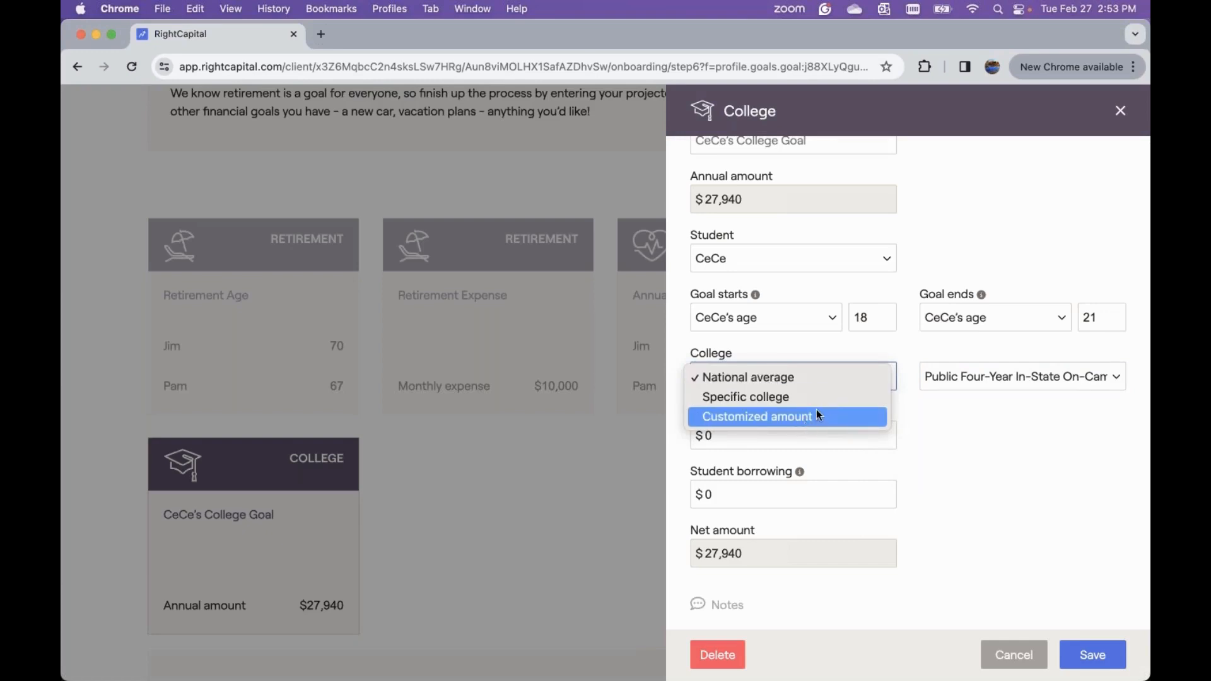
{"action": "left_click", "coordinate": [817, 400]}
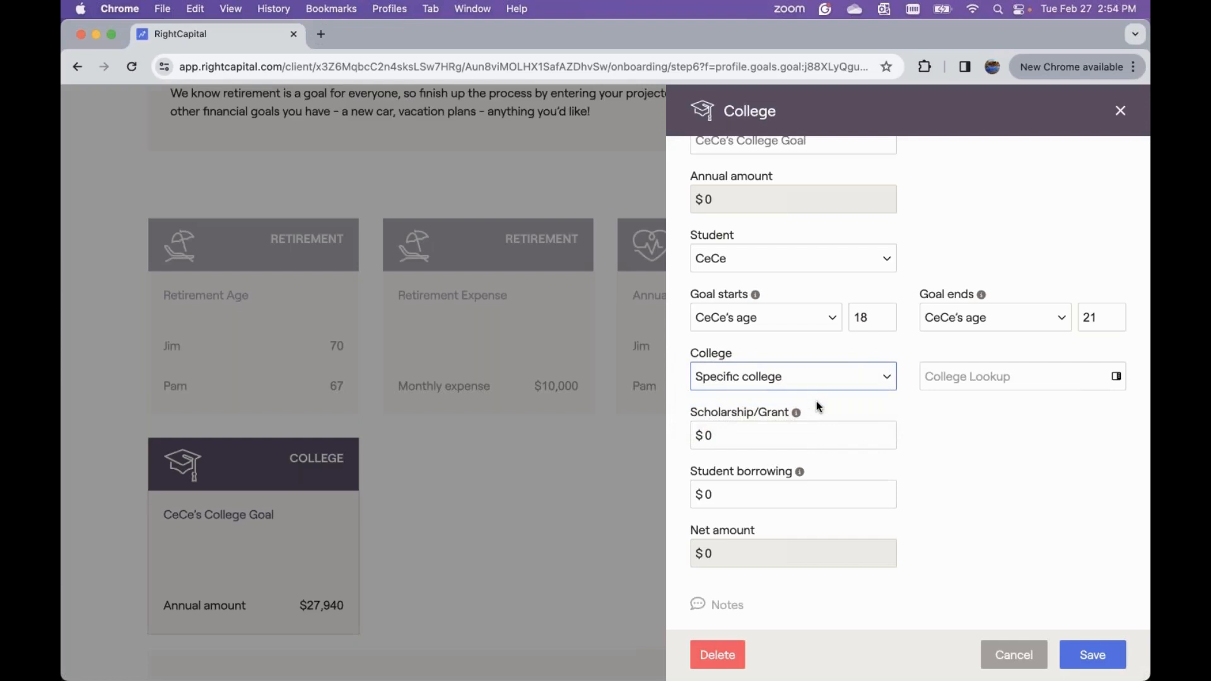
Step: Look up Harvard College, apply its in-state tuition cost to the college goal, and save the goal
{"action": "left_click", "coordinate": [1009, 379]}
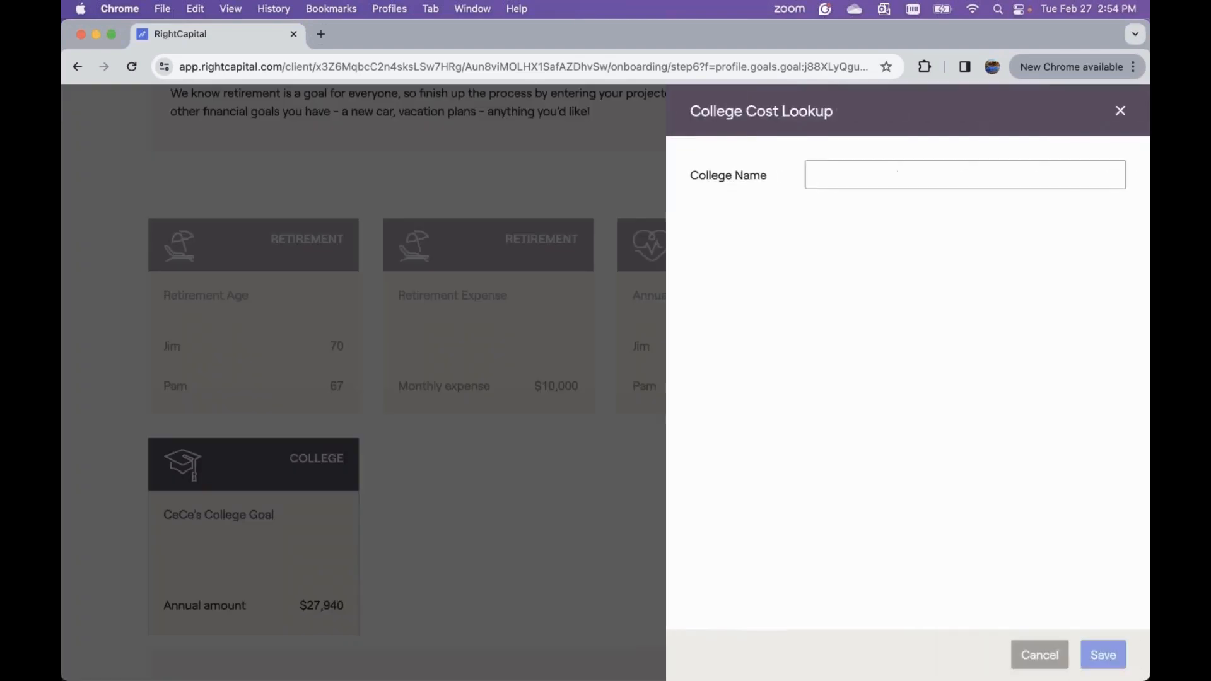
{"action": "left_click", "coordinate": [890, 175]}
{"action": "type", "text": "harvard"}
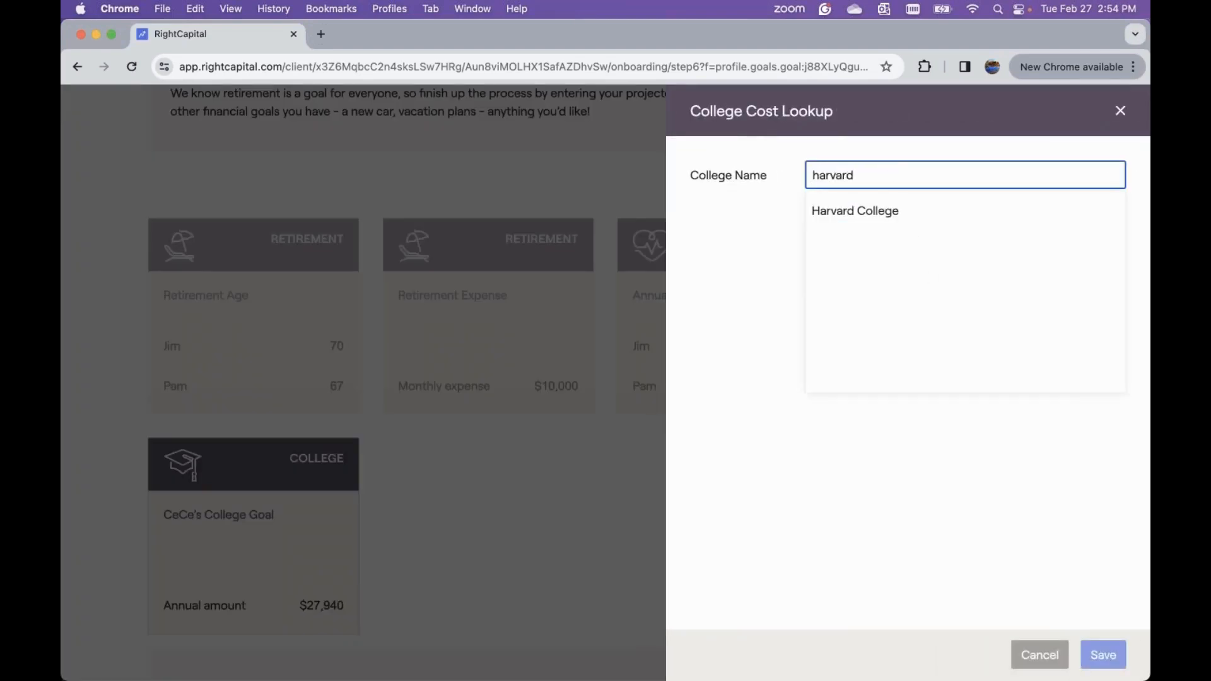
{"action": "left_click", "coordinate": [882, 210]}
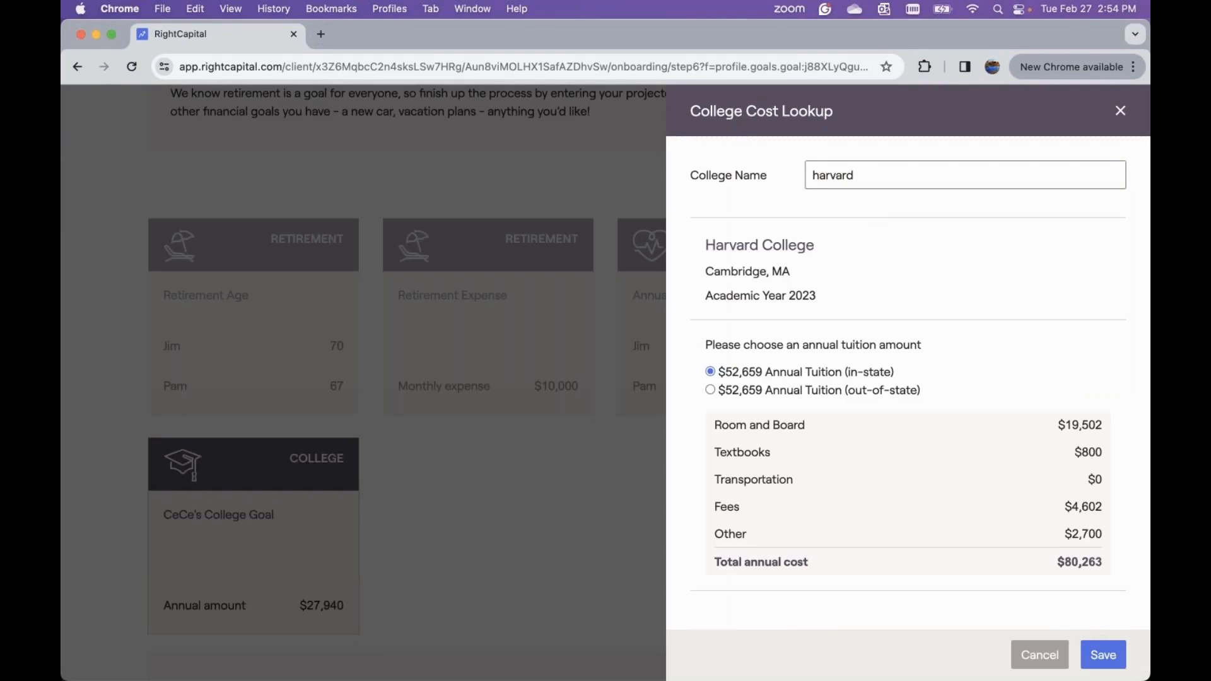
{"action": "left_click", "coordinate": [1104, 660]}
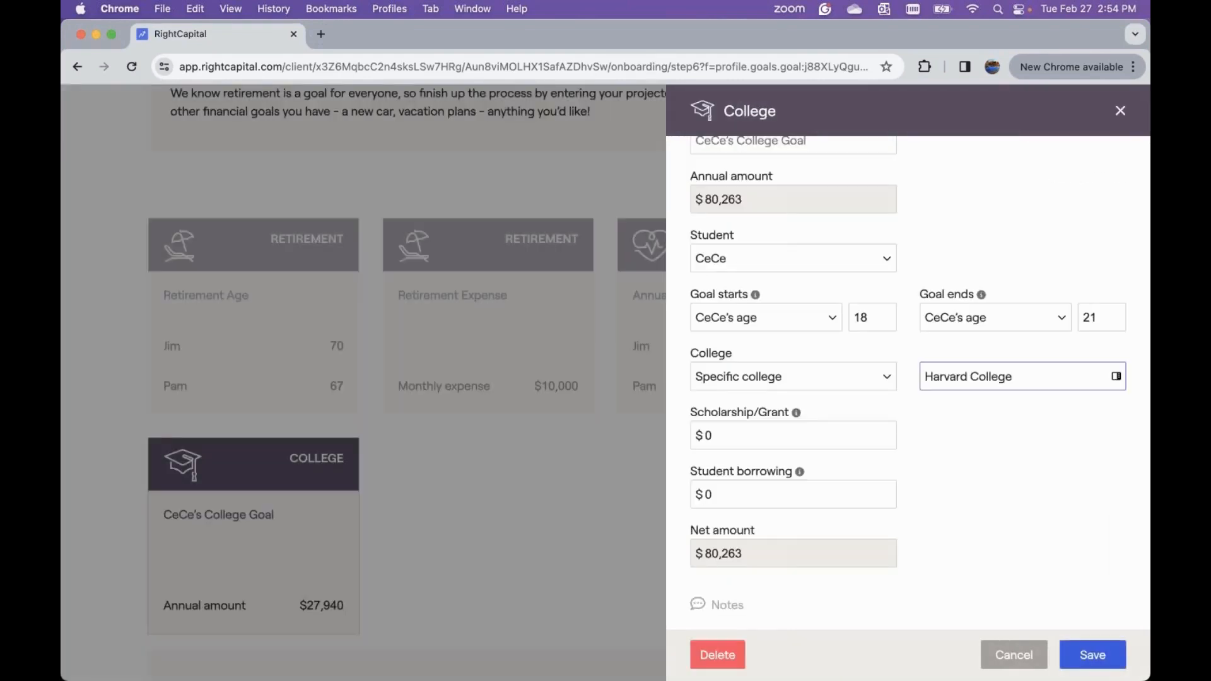
{"action": "left_click", "coordinate": [1104, 659]}
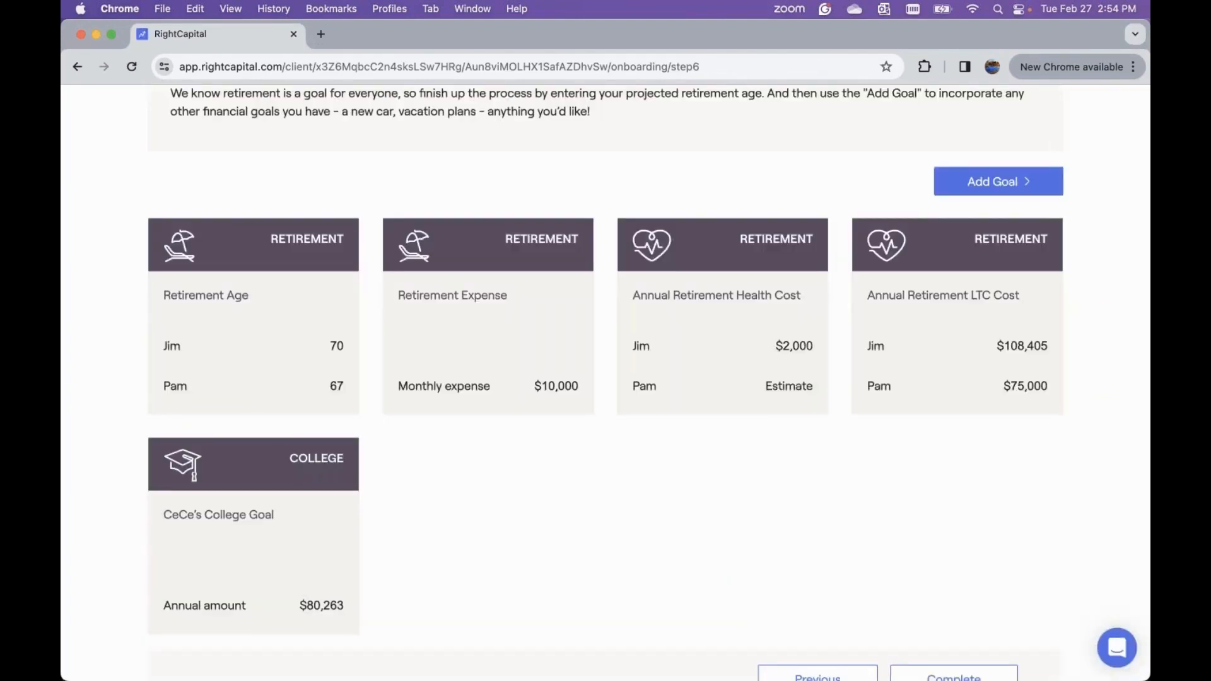
Step: Review the available goal types and add a Primary Home Relocation goal from the property category
{"action": "left_click", "coordinate": [987, 190]}
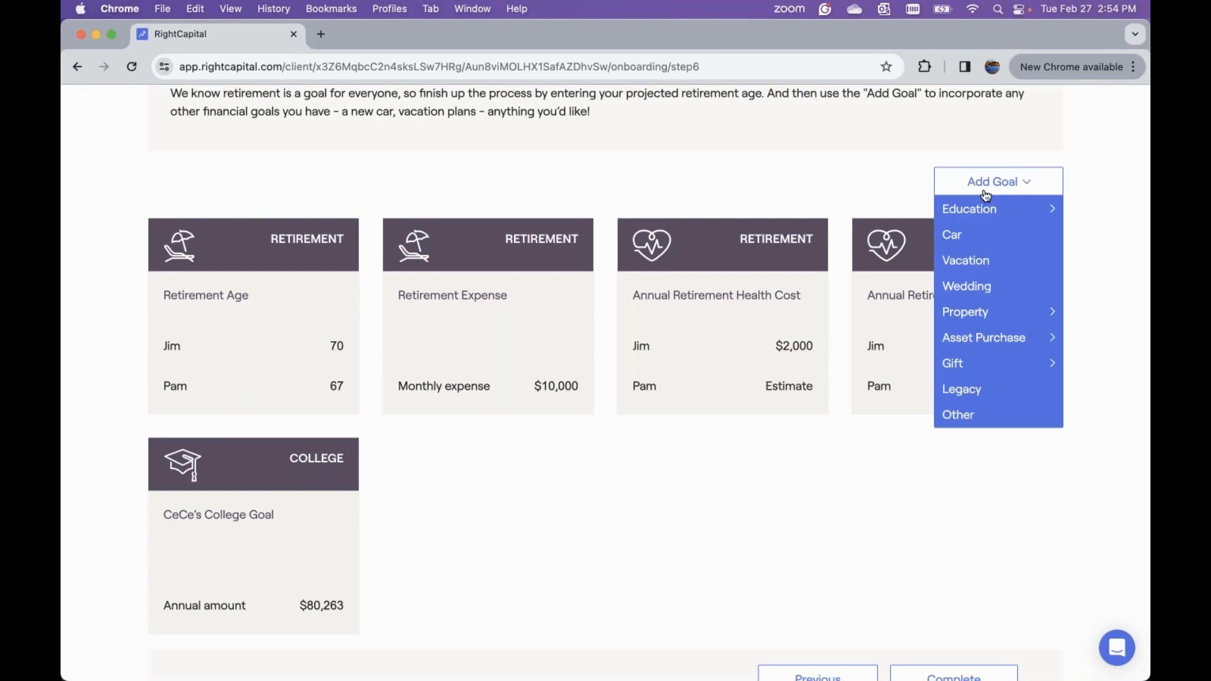
{"action": "mouse_move", "coordinate": [985, 209]}
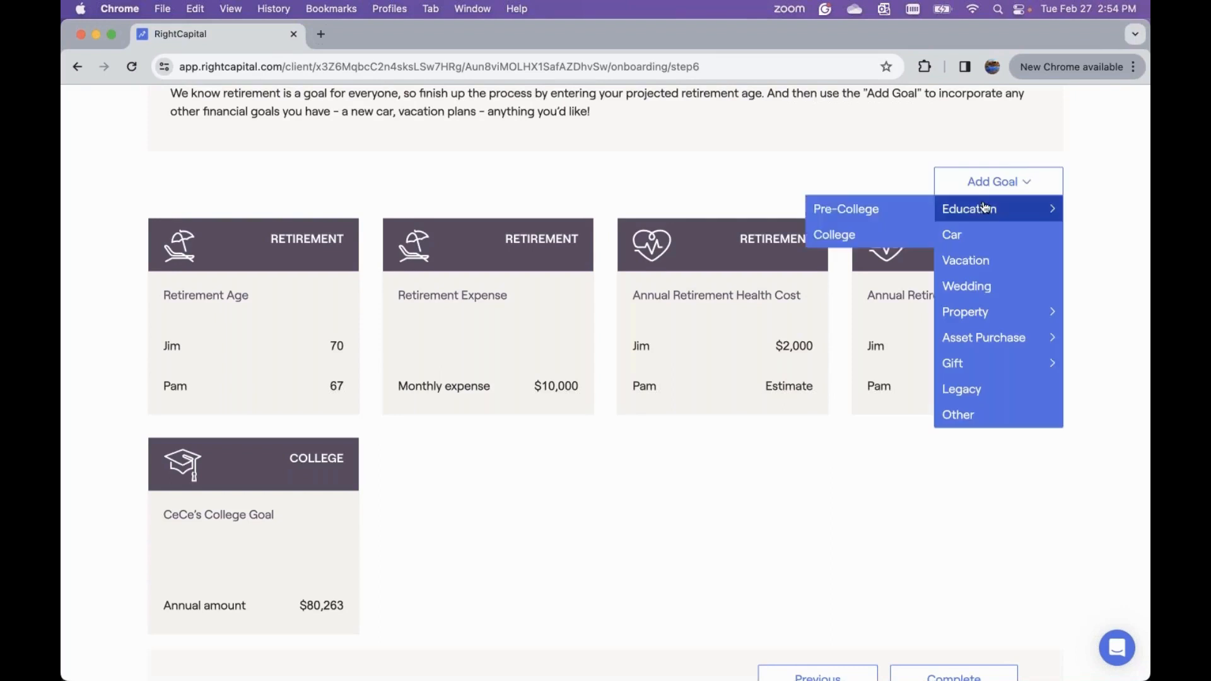
{"action": "left_click", "coordinate": [1013, 182]}
{"action": "left_click", "coordinate": [1012, 182]}
{"action": "mouse_move", "coordinate": [946, 213]}
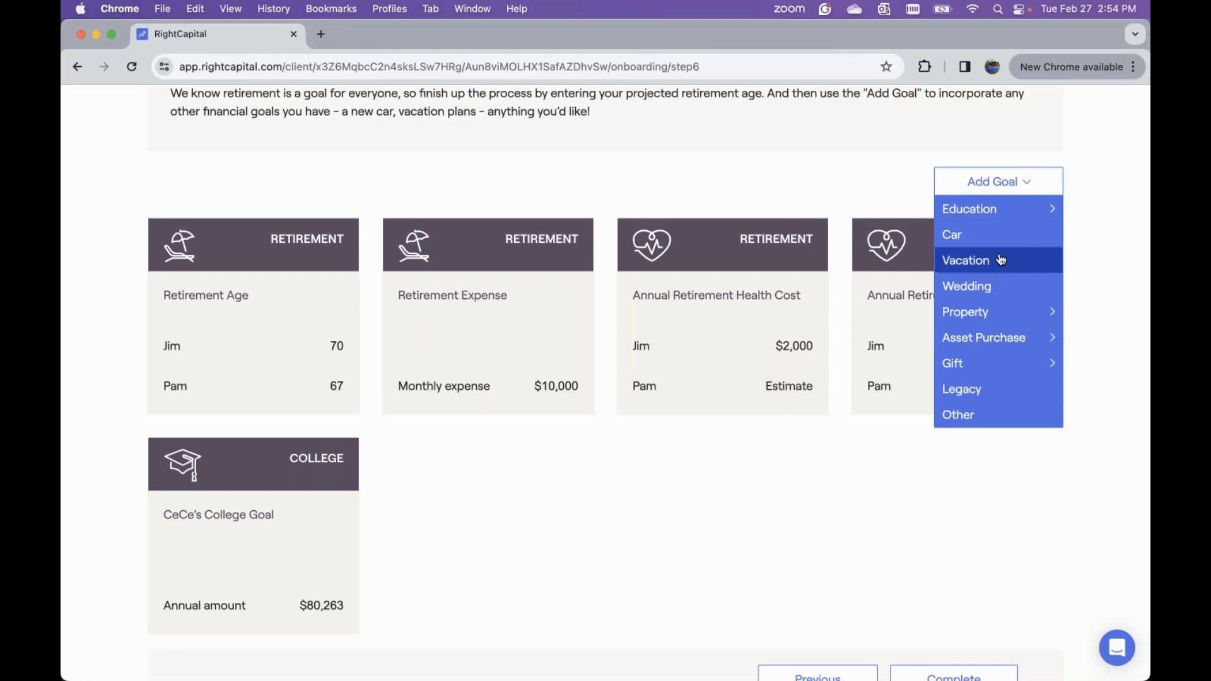
{"action": "mouse_move", "coordinate": [992, 314]}
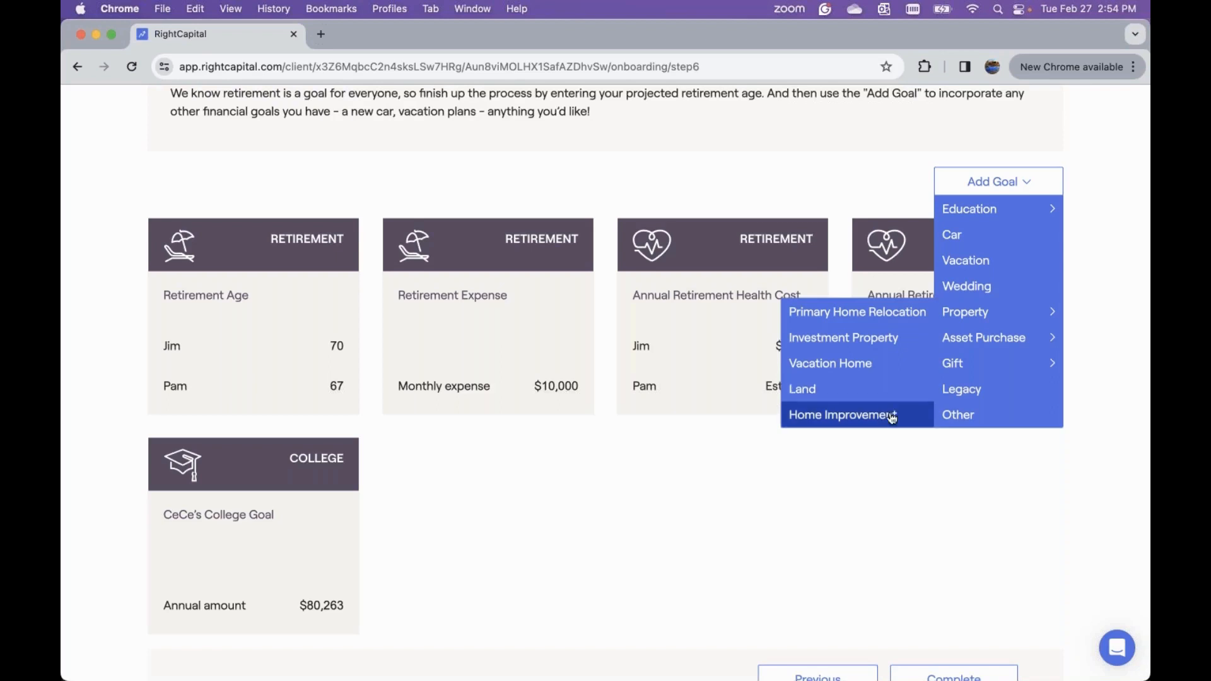
{"action": "mouse_move", "coordinate": [975, 349]}
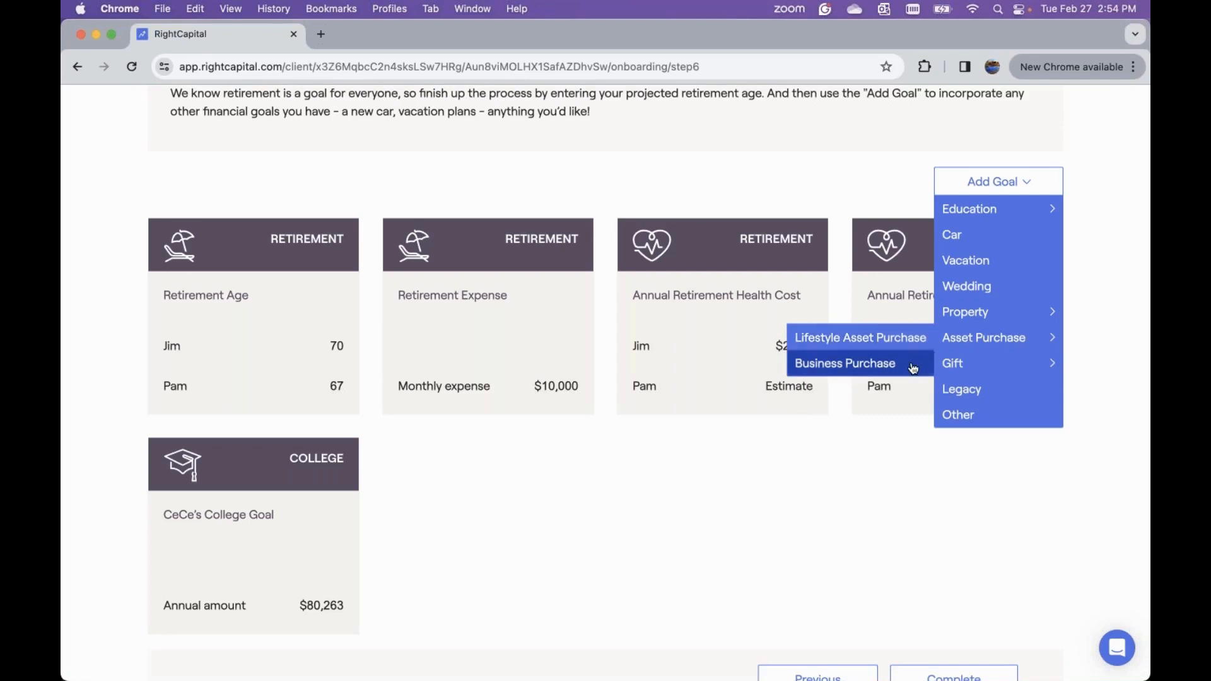
{"action": "mouse_move", "coordinate": [938, 367]}
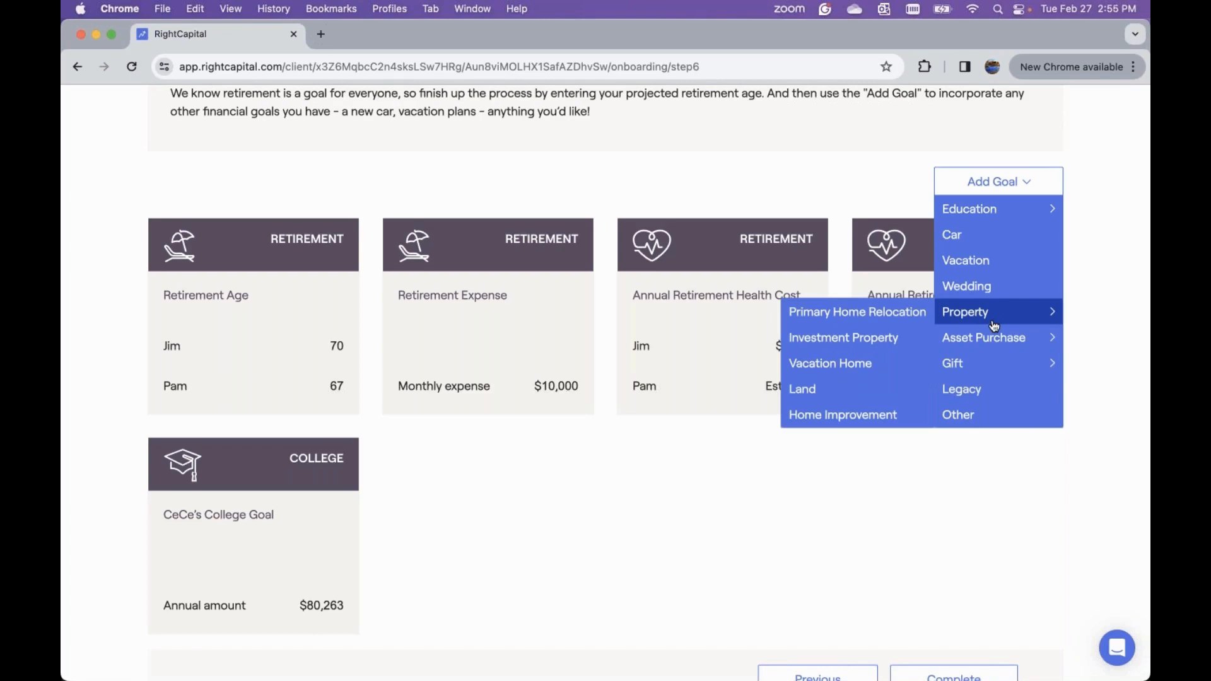
{"action": "left_click", "coordinate": [864, 320]}
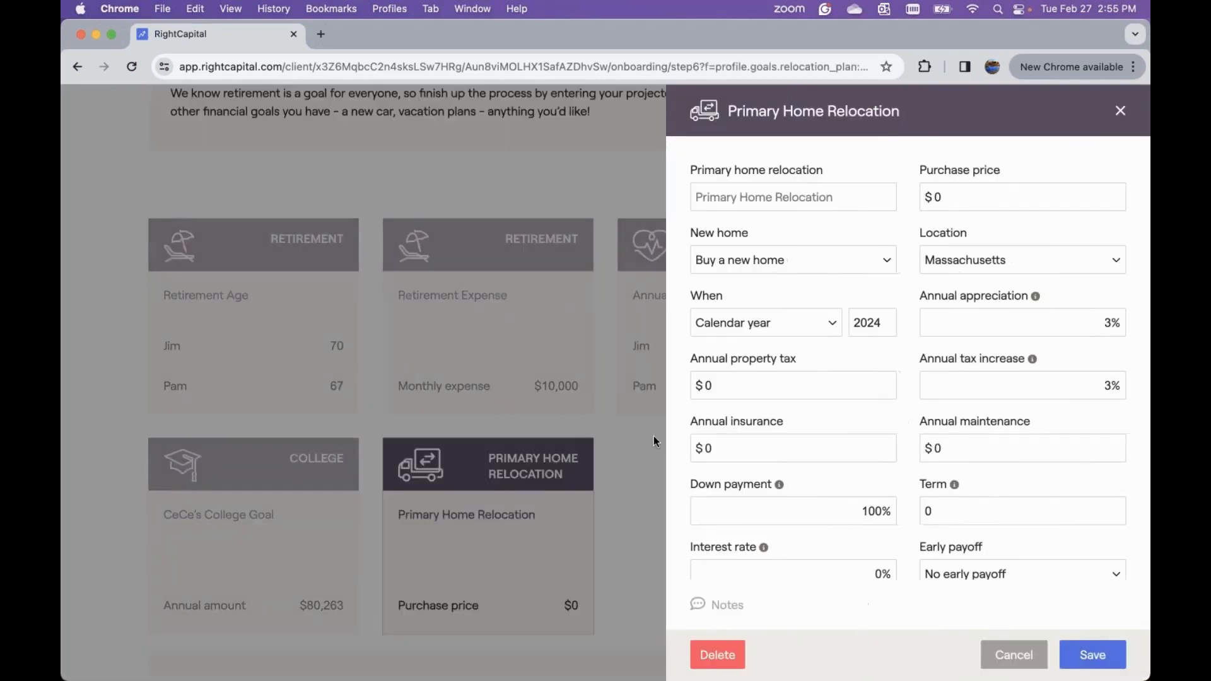
Step: Set the relocation goal to buy a new home for $375,000 in Washington at the client's retirement
{"action": "left_click", "coordinate": [958, 205]}
{"action": "type", "text": "375000"}
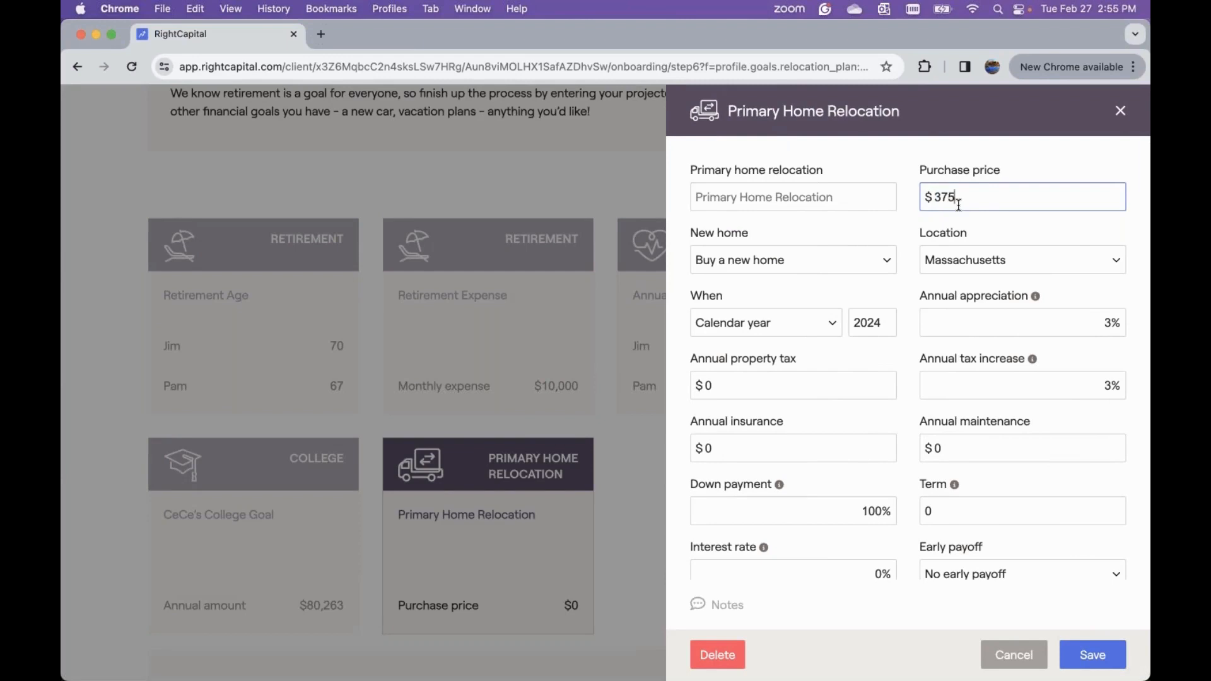
{"action": "left_click", "coordinate": [880, 255]}
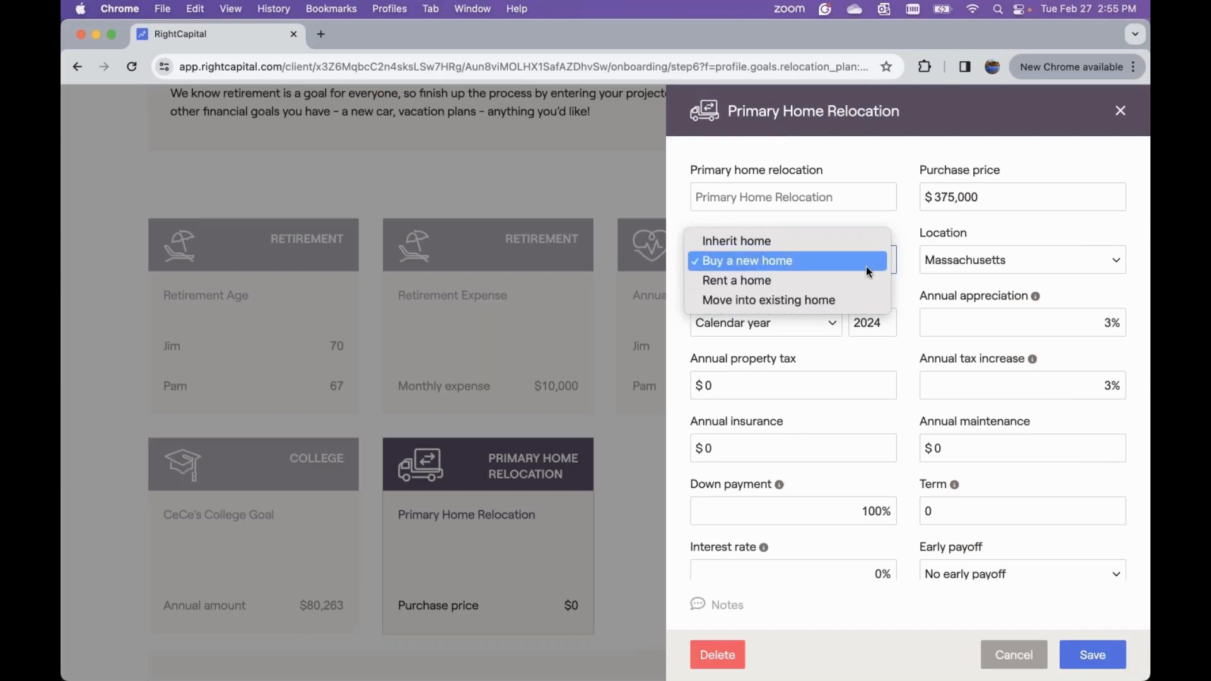
{"action": "left_click", "coordinate": [869, 270]}
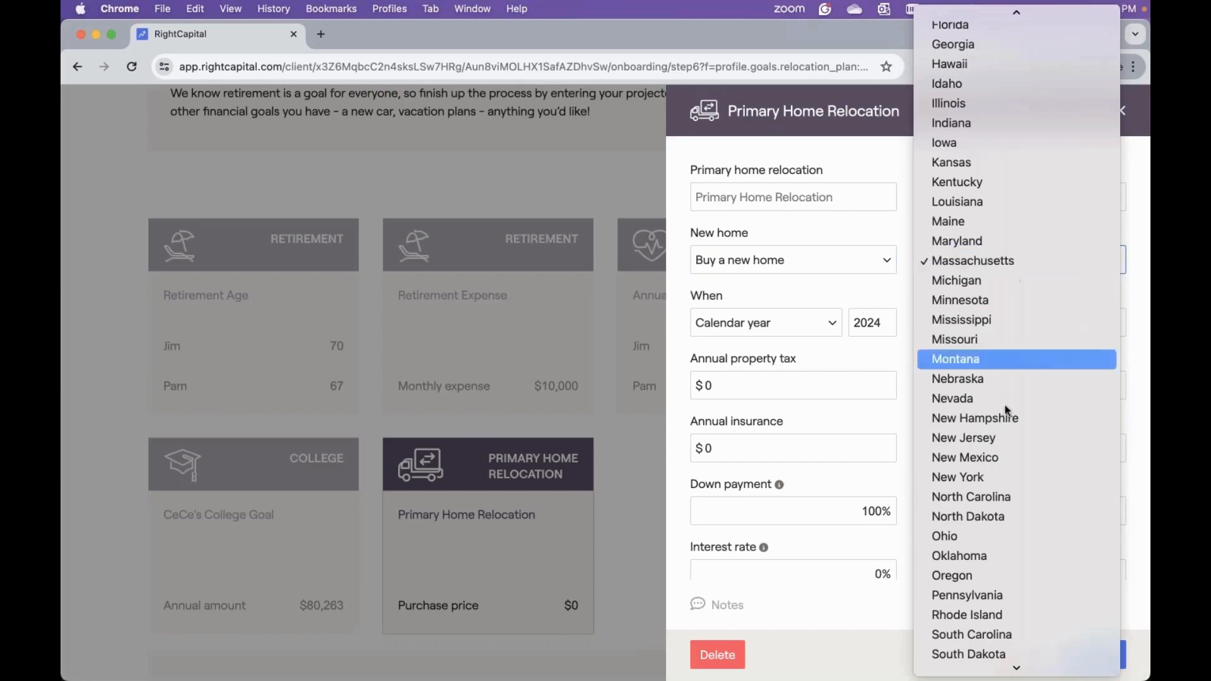
{"action": "scroll", "coordinate": [1009, 507], "scroll_direction": "down", "scroll_amount": 5}
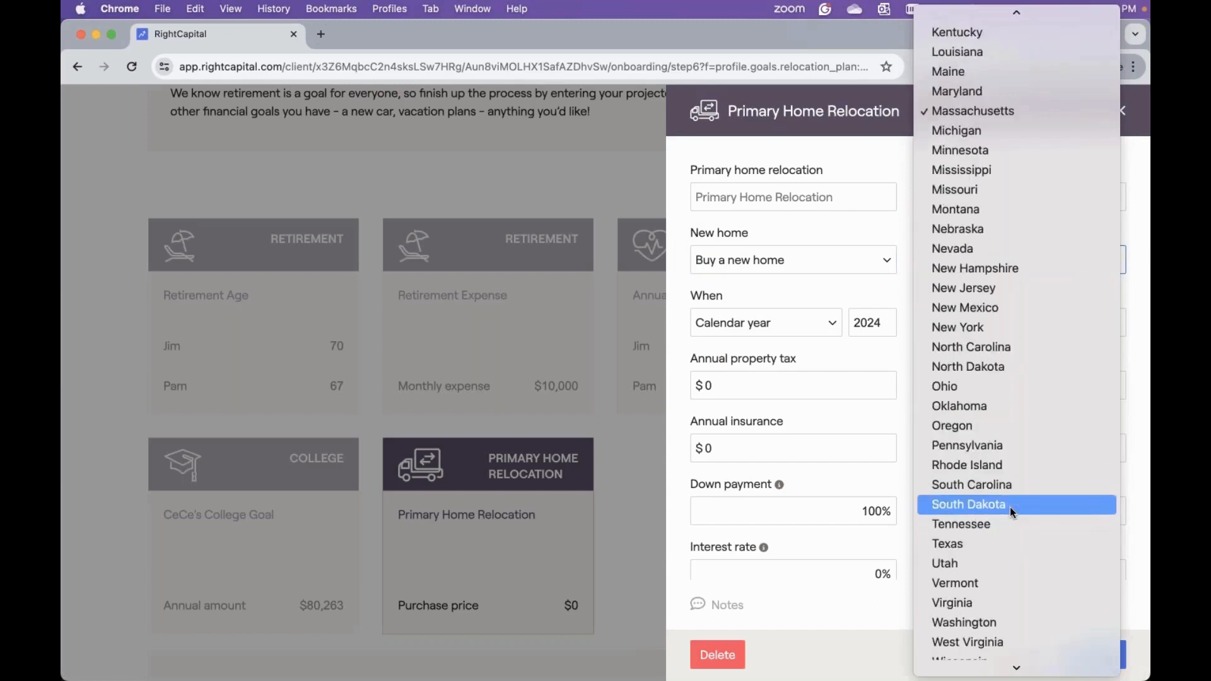
{"action": "left_click", "coordinate": [994, 560]}
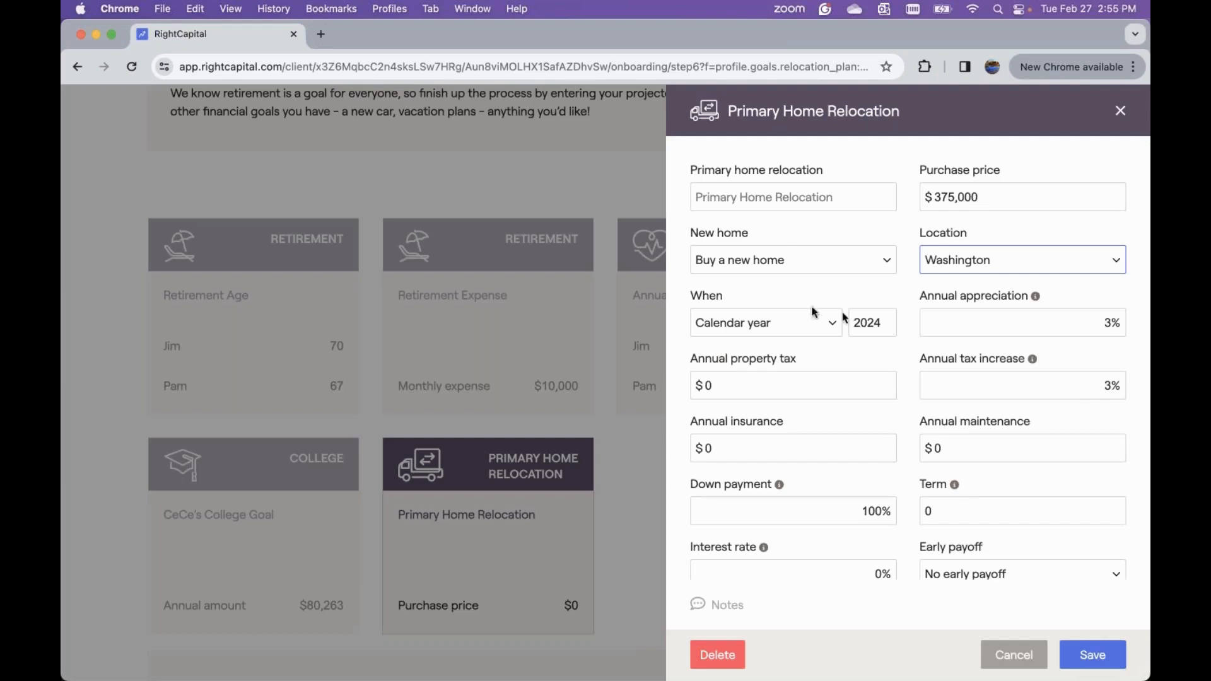
{"action": "left_click", "coordinate": [781, 324]}
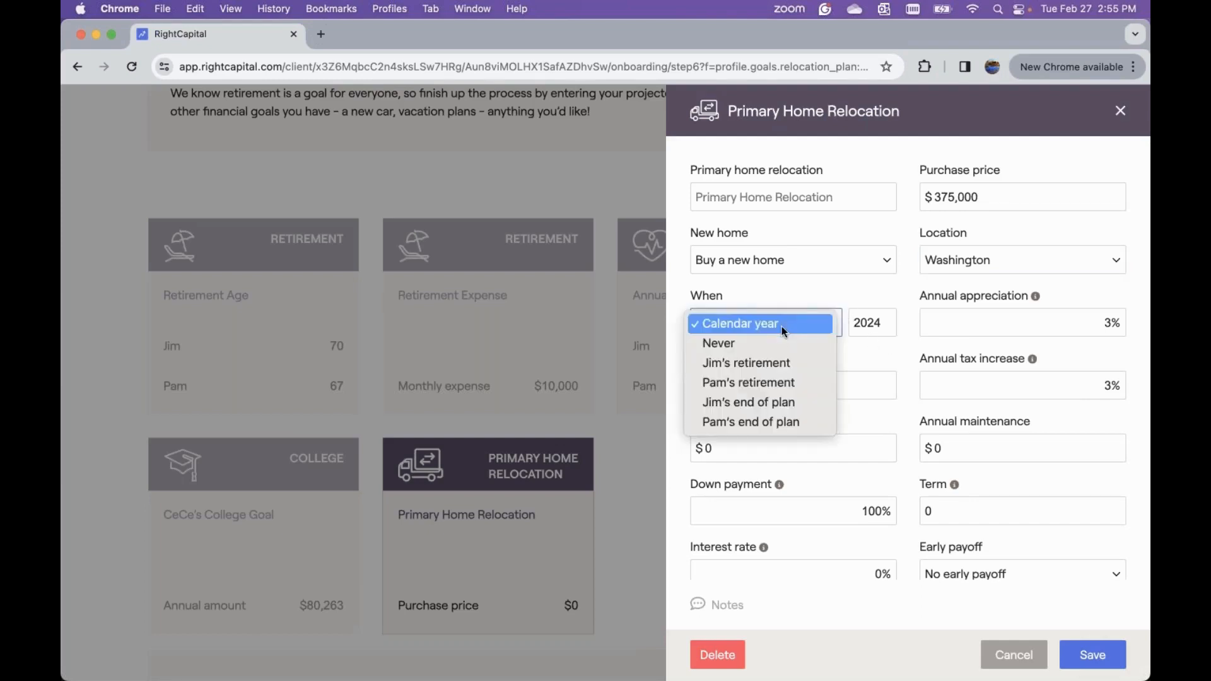
{"action": "left_click", "coordinate": [786, 369]}
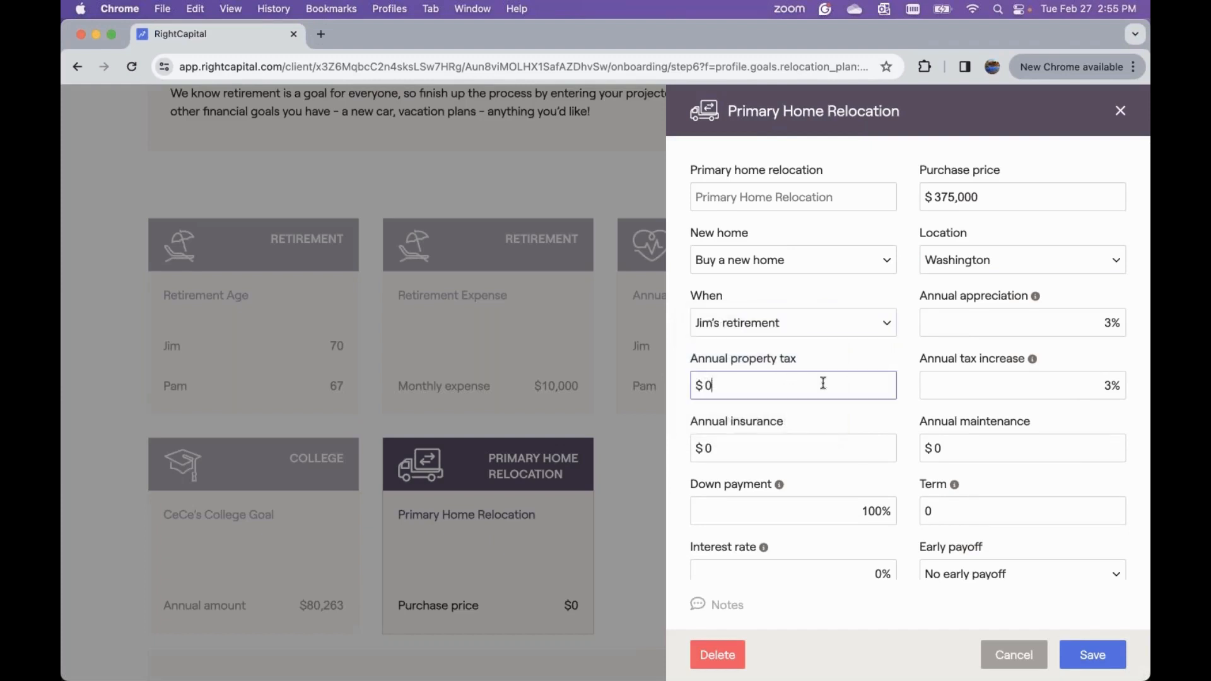
Step: Set the new home's annual insurance to $1,200 and its annual maintenance to $1,200
{"action": "left_click", "coordinate": [770, 449]}
{"action": "type", "text": "1200"}
{"action": "type", "text": "0"}
{"action": "key", "text": "BackSpace"}
{"action": "left_click", "coordinate": [957, 449]}
{"action": "type", "text": "1200"}
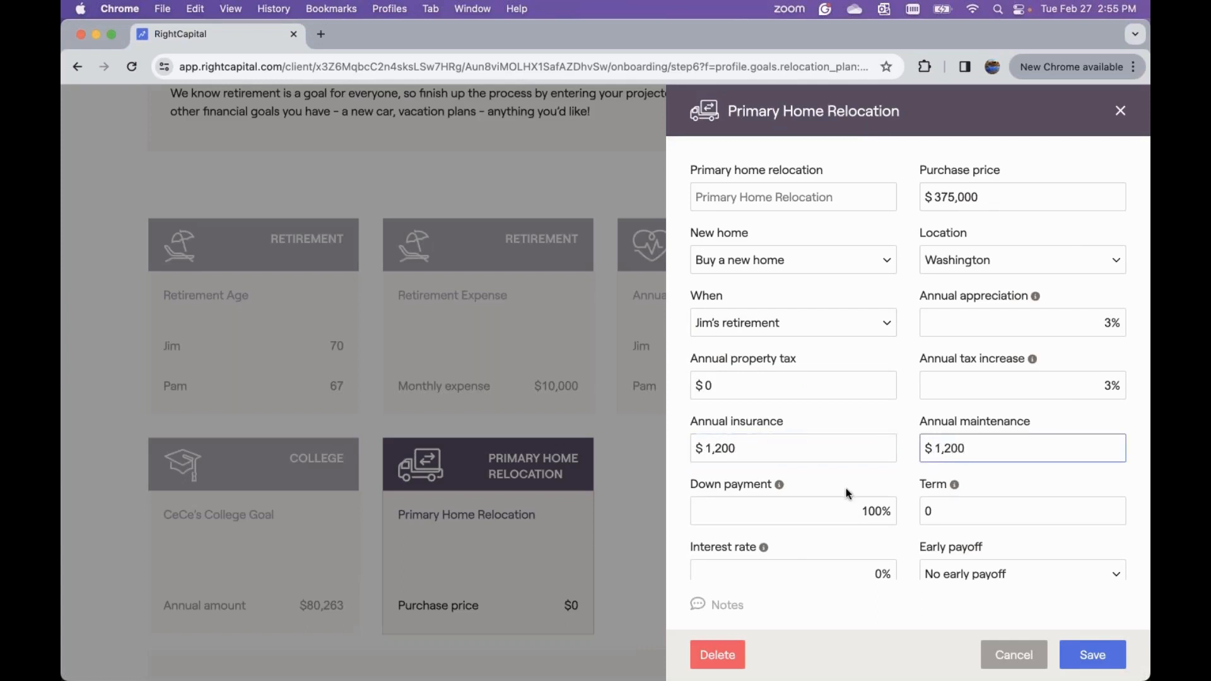
Step: Set the new home's down payment to 25% and the mortgage term to 30 years
{"action": "scroll", "coordinate": [850, 494], "scroll_direction": "down", "scroll_amount": 1}
{"action": "left_click", "coordinate": [818, 446]}
{"action": "scroll", "coordinate": [818, 446], "scroll_direction": "down", "scroll_amount": 1}
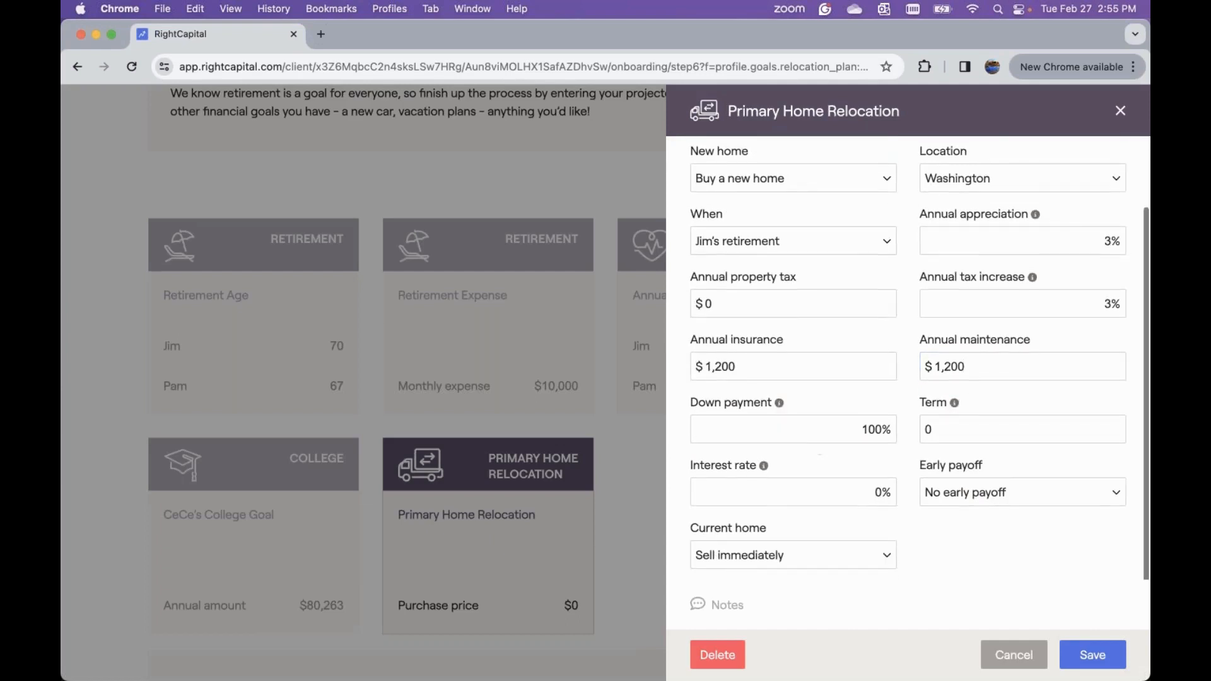
{"action": "left_click", "coordinate": [815, 442]}
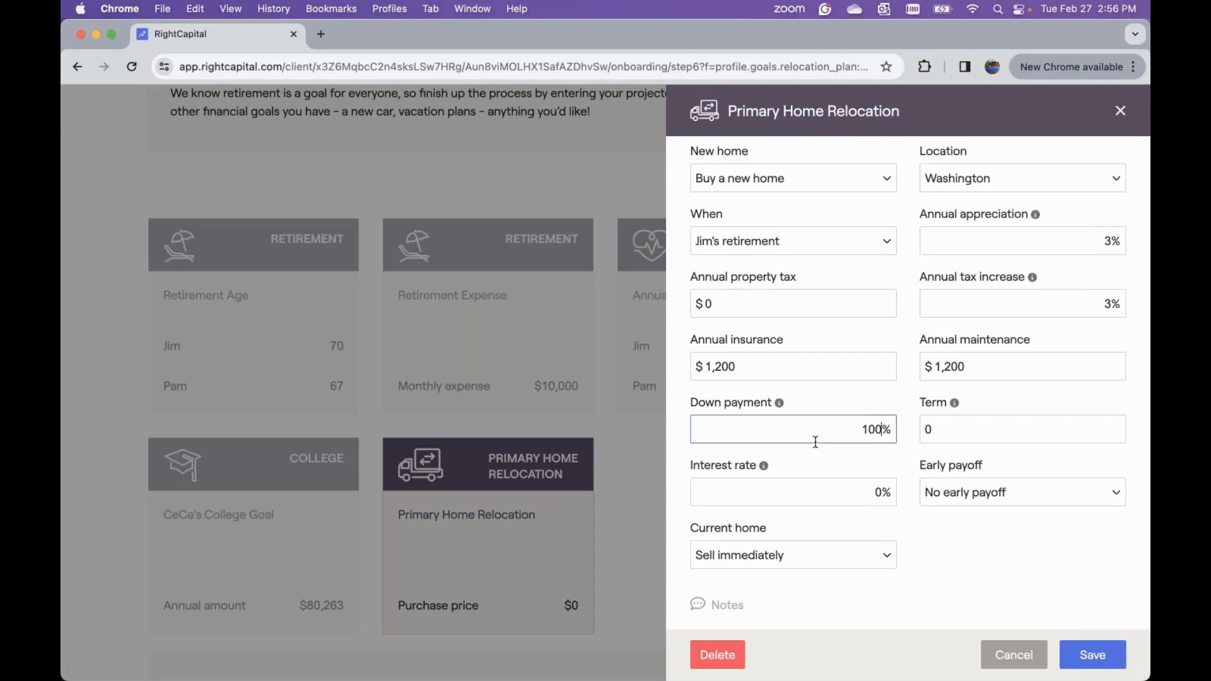
{"action": "key", "text": "BackSpace"}
{"action": "key", "text": "BackSpace"}
{"action": "key", "text": "BackSpace"}
{"action": "type", "text": "25"}
{"action": "left_click", "coordinate": [946, 433]}
{"action": "key", "text": "BackSpace"}
{"action": "type", "text": "30"}
Step: Set the new home's mortgage interest rate to 4%
{"action": "left_click", "coordinate": [873, 492]}
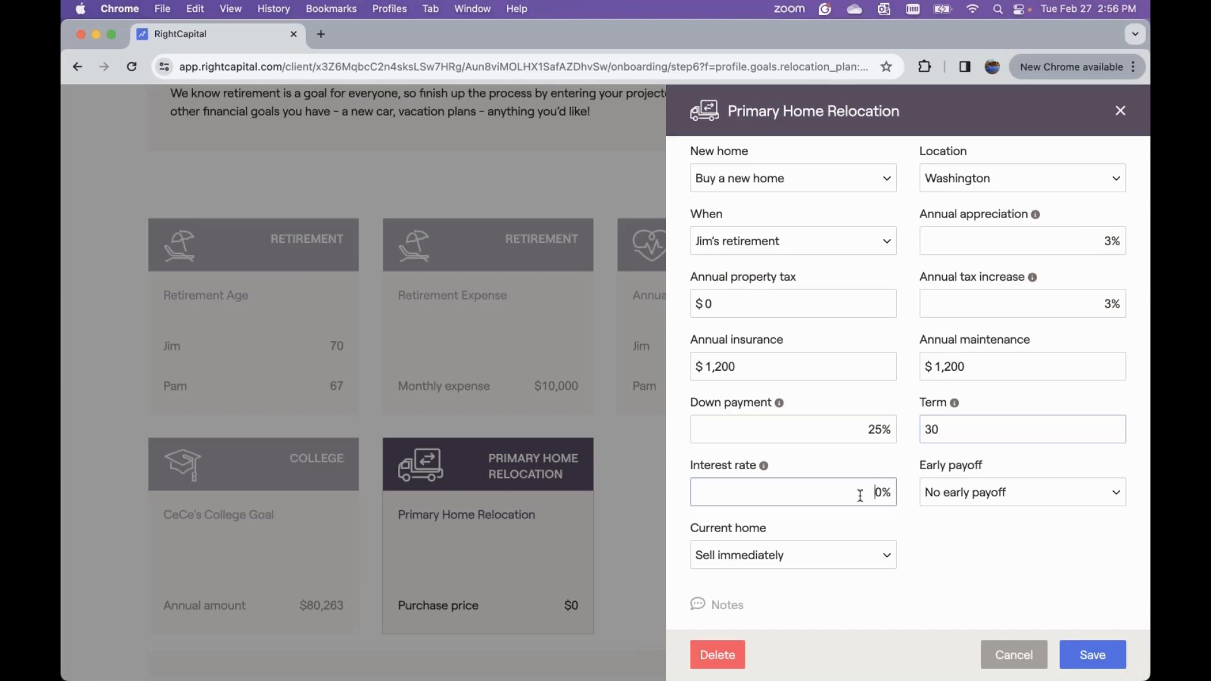
{"action": "key", "text": "BackSpace"}
{"action": "type", "text": "4"}
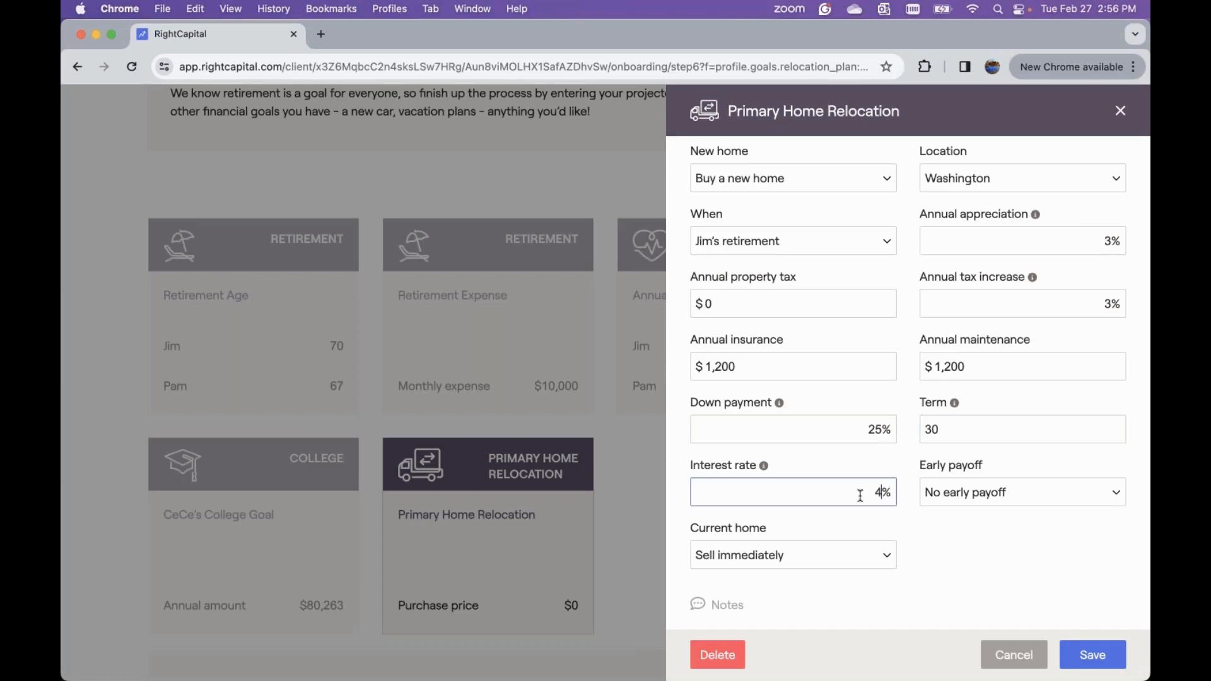
{"action": "scroll", "coordinate": [865, 498], "scroll_direction": "down", "scroll_amount": 7}
{"action": "double_click", "coordinate": [865, 487]}
{"action": "type", "text": "4"}
Step: Review the options for the current home, keep it set to sell immediately, and save the relocation goal
{"action": "left_click", "coordinate": [794, 524]}
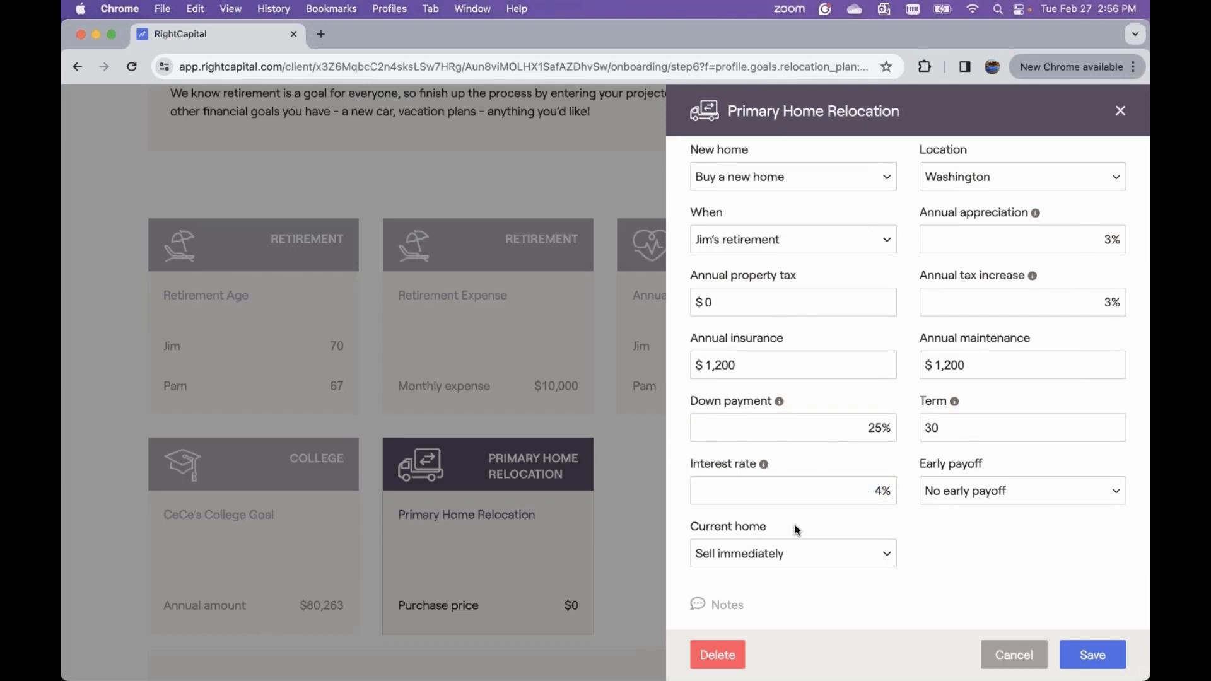
{"action": "left_click", "coordinate": [791, 555]}
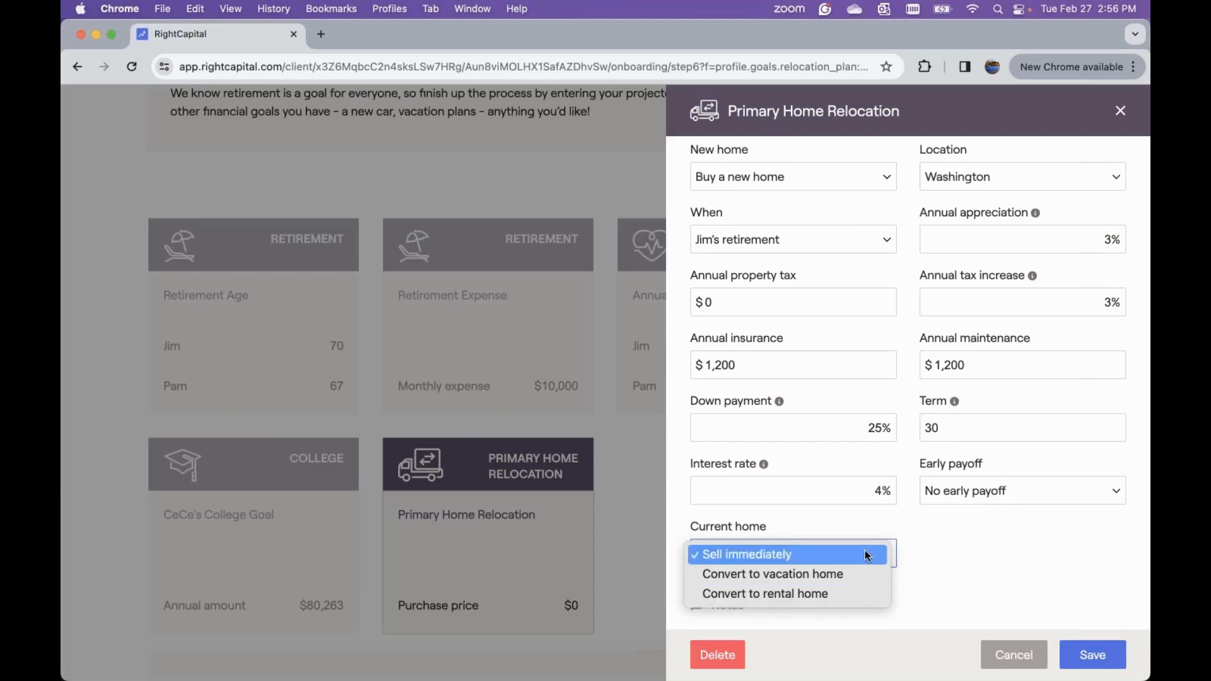
{"action": "left_click", "coordinate": [922, 553]}
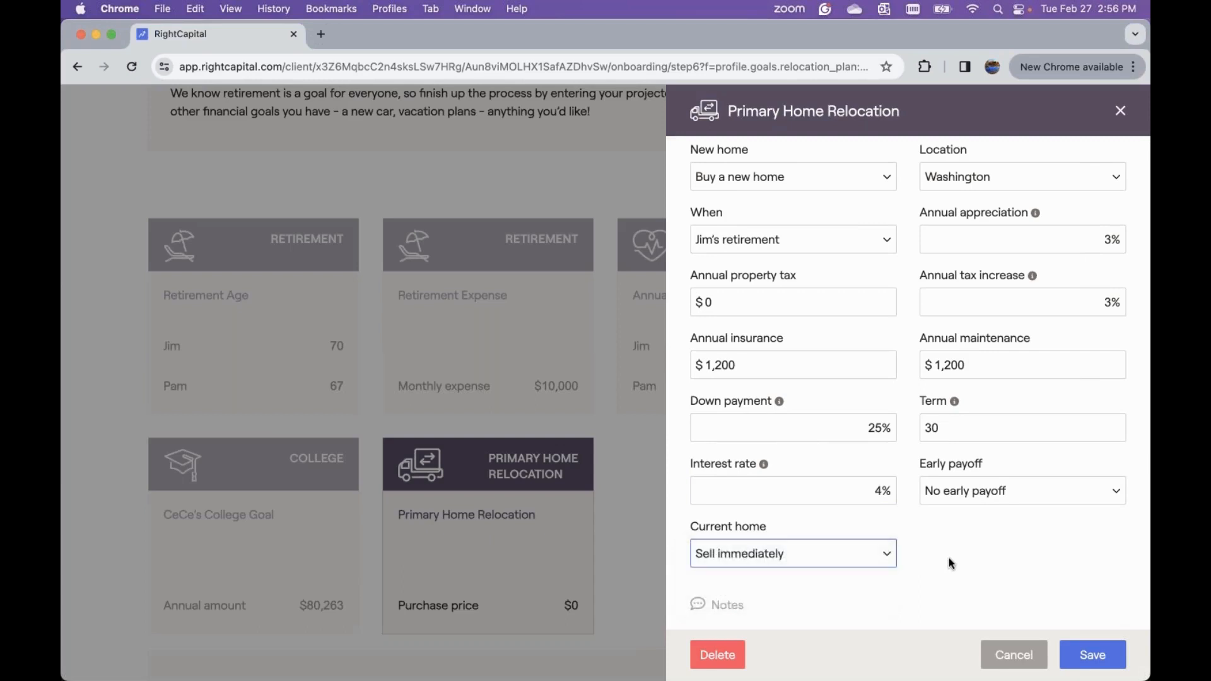
{"action": "left_click", "coordinate": [1092, 656]}
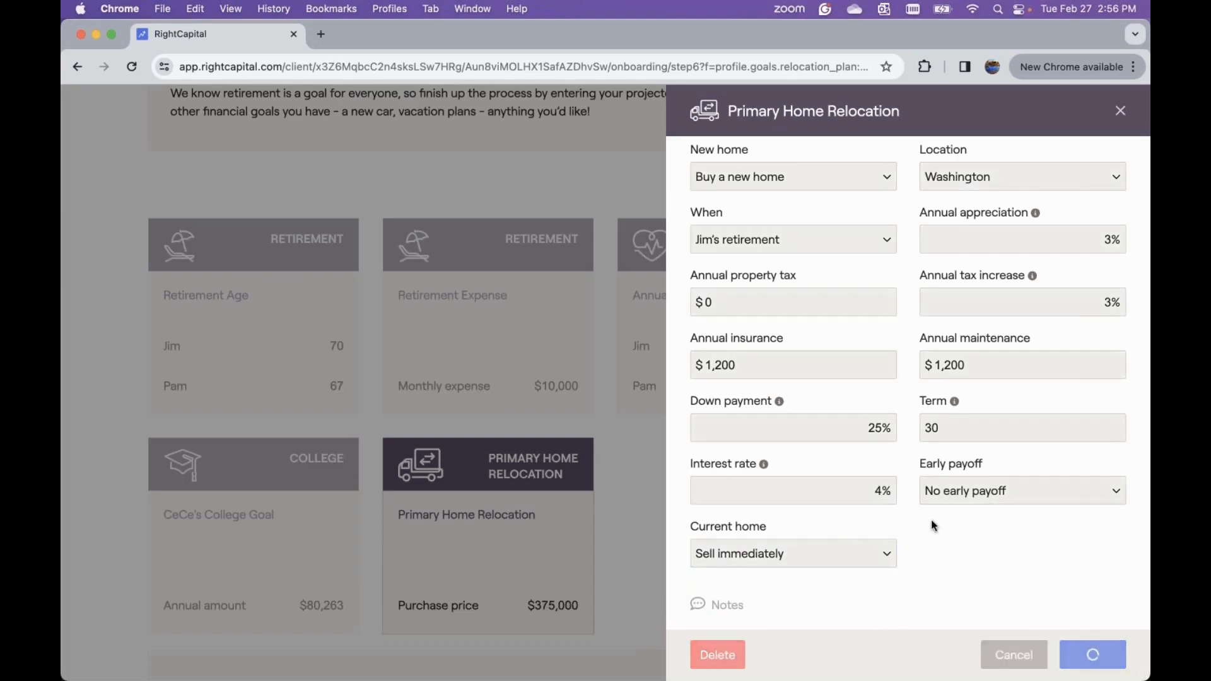
Step: Complete the client onboarding and open the Dashboard snapshot of the plan
{"action": "scroll", "coordinate": [849, 484], "scroll_direction": "down", "scroll_amount": 2}
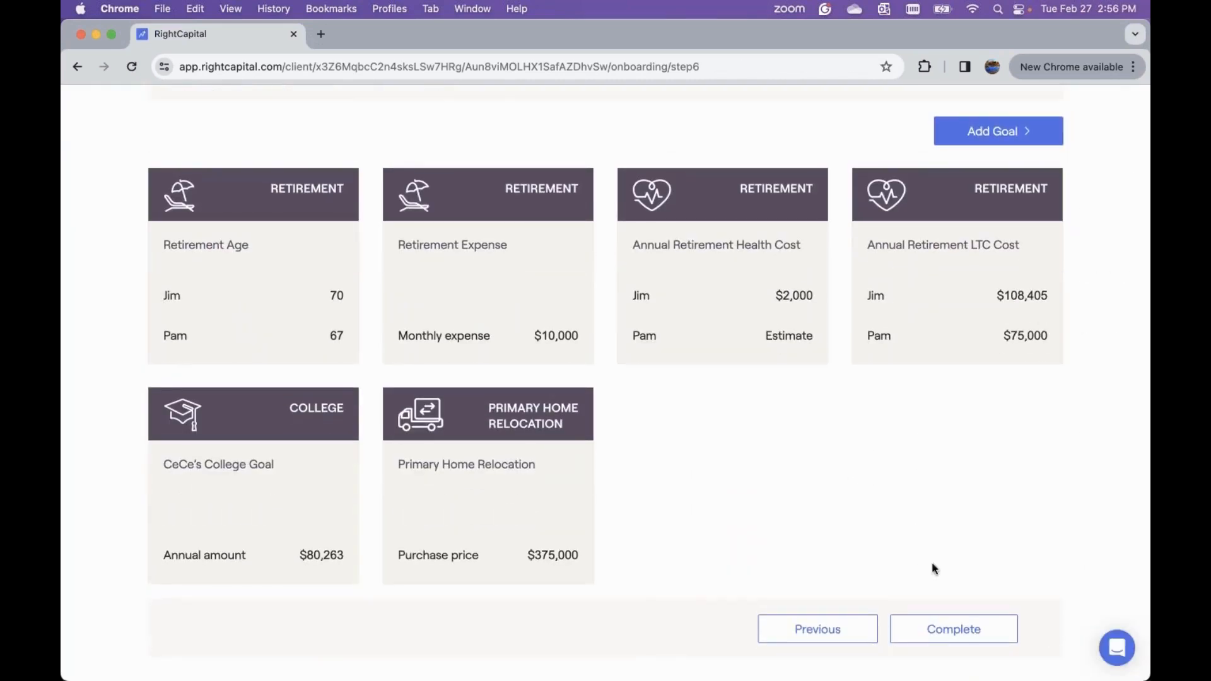
{"action": "left_click", "coordinate": [965, 632]}
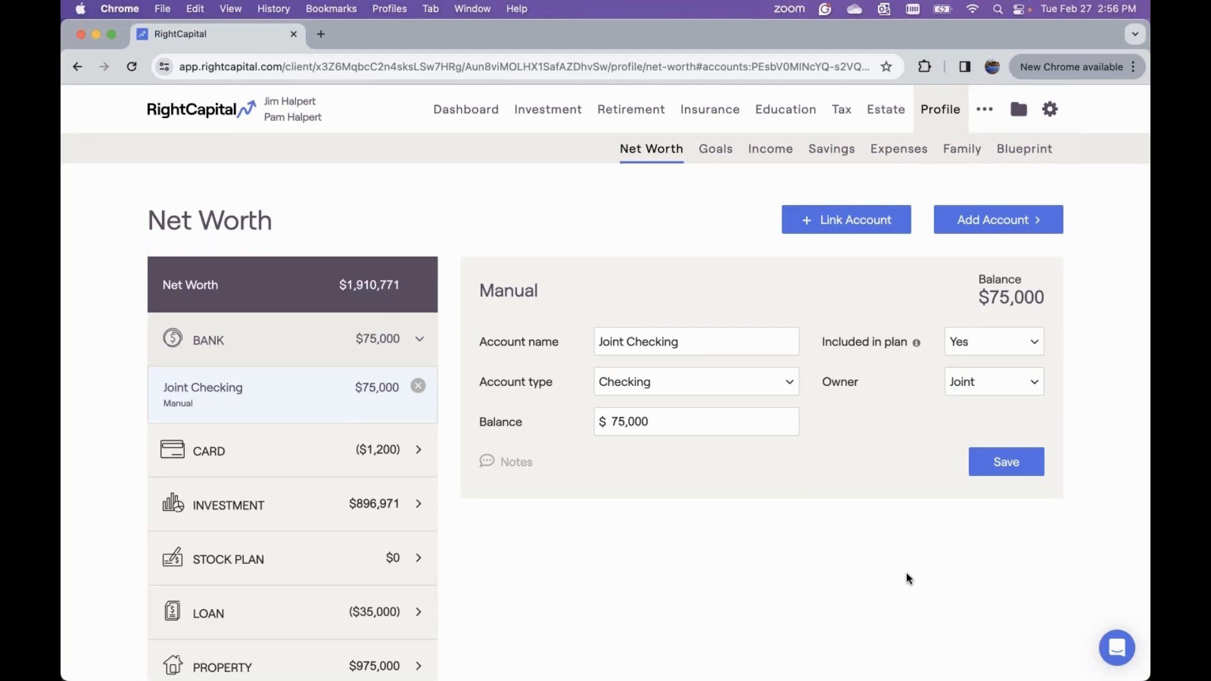
{"action": "left_click", "coordinate": [482, 114]}
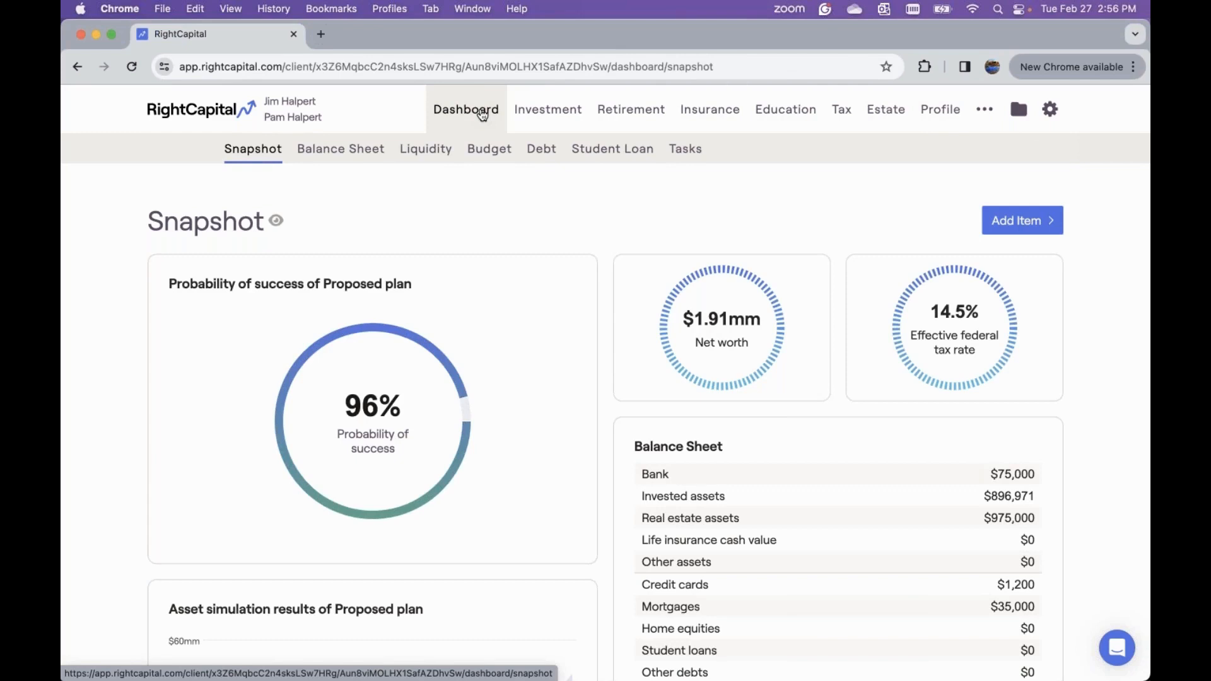
Step: Open the profile's Blueprint and examine the net worth diagram of individual and jointly held accounts, property and debts
{"action": "left_click", "coordinate": [947, 113]}
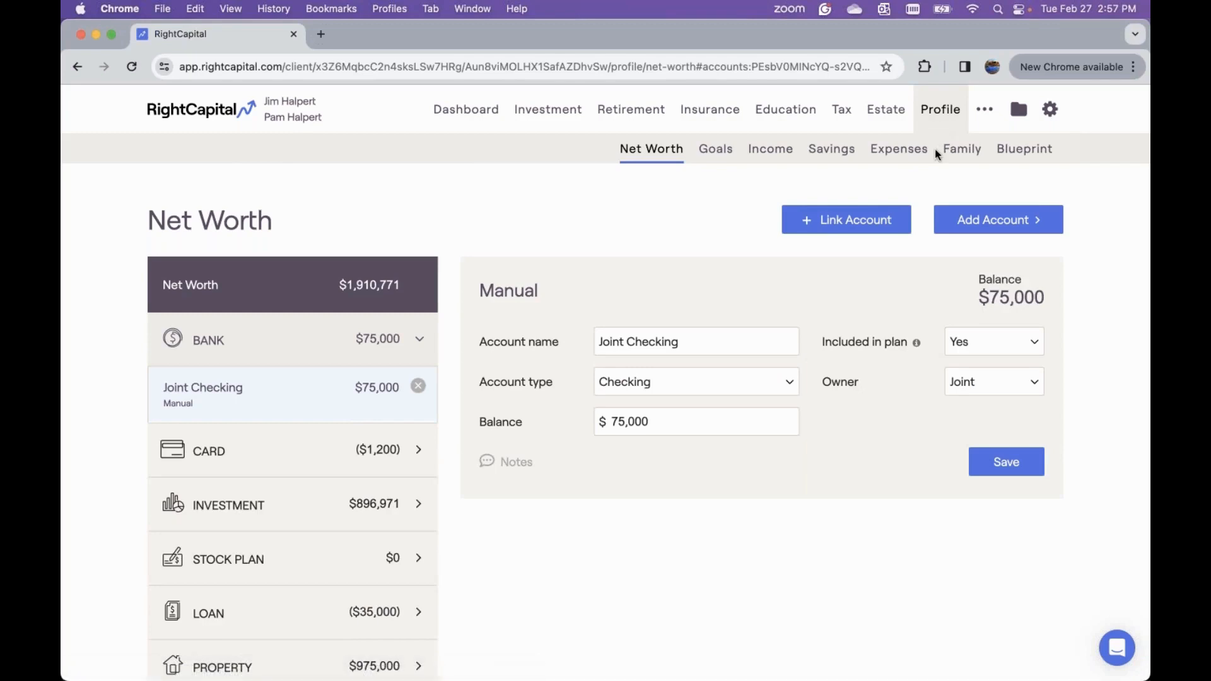
{"action": "left_click", "coordinate": [1035, 151]}
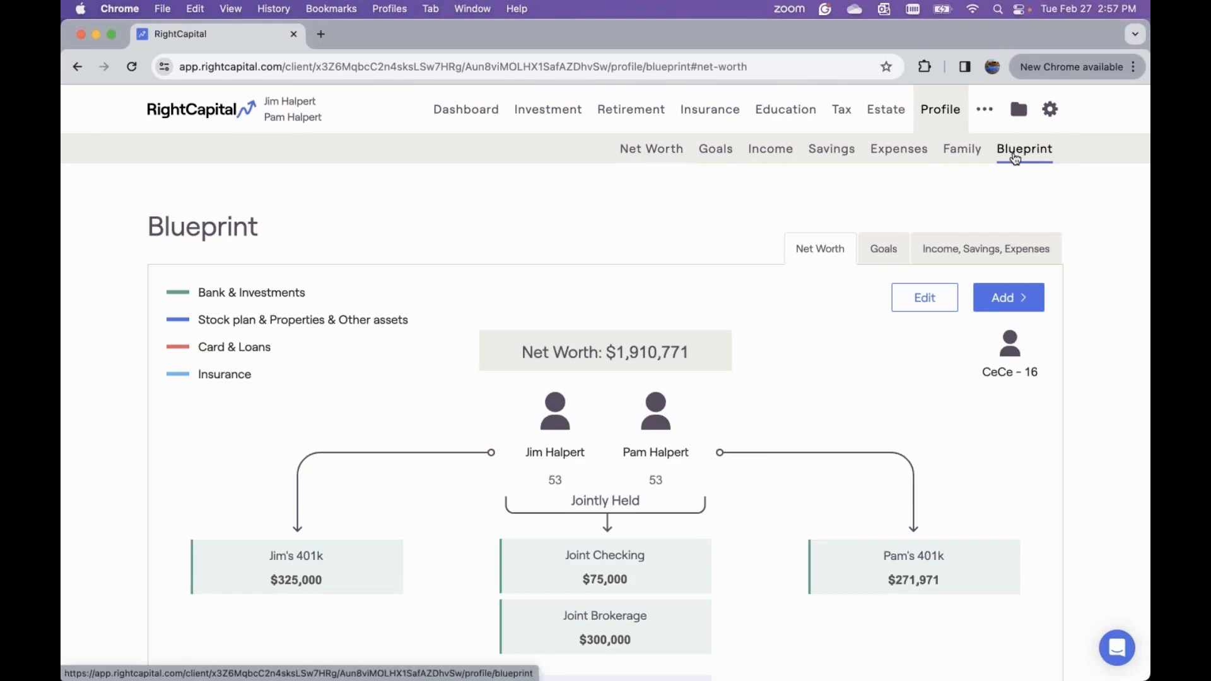
{"action": "scroll", "coordinate": [760, 234], "scroll_direction": "down", "scroll_amount": 2}
{"action": "scroll", "coordinate": [760, 234], "scroll_direction": "down", "scroll_amount": 1}
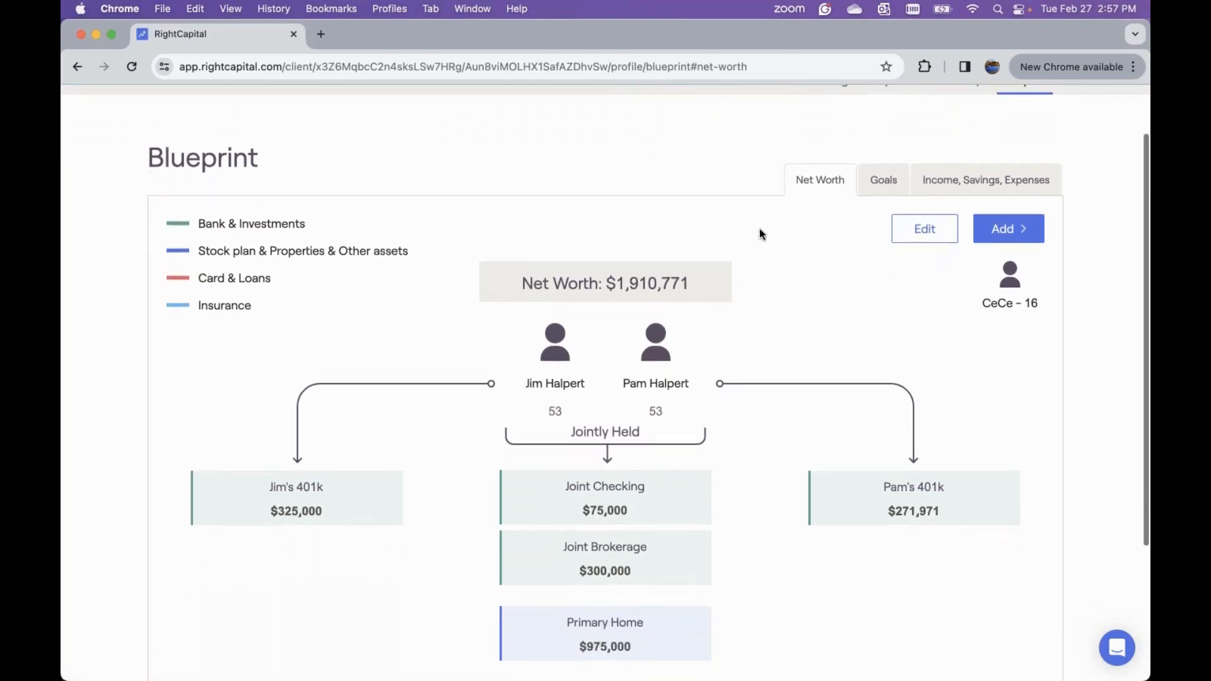
{"action": "scroll", "coordinate": [760, 234], "scroll_direction": "down", "scroll_amount": 3}
{"action": "scroll", "coordinate": [760, 235], "scroll_direction": "down", "scroll_amount": 1}
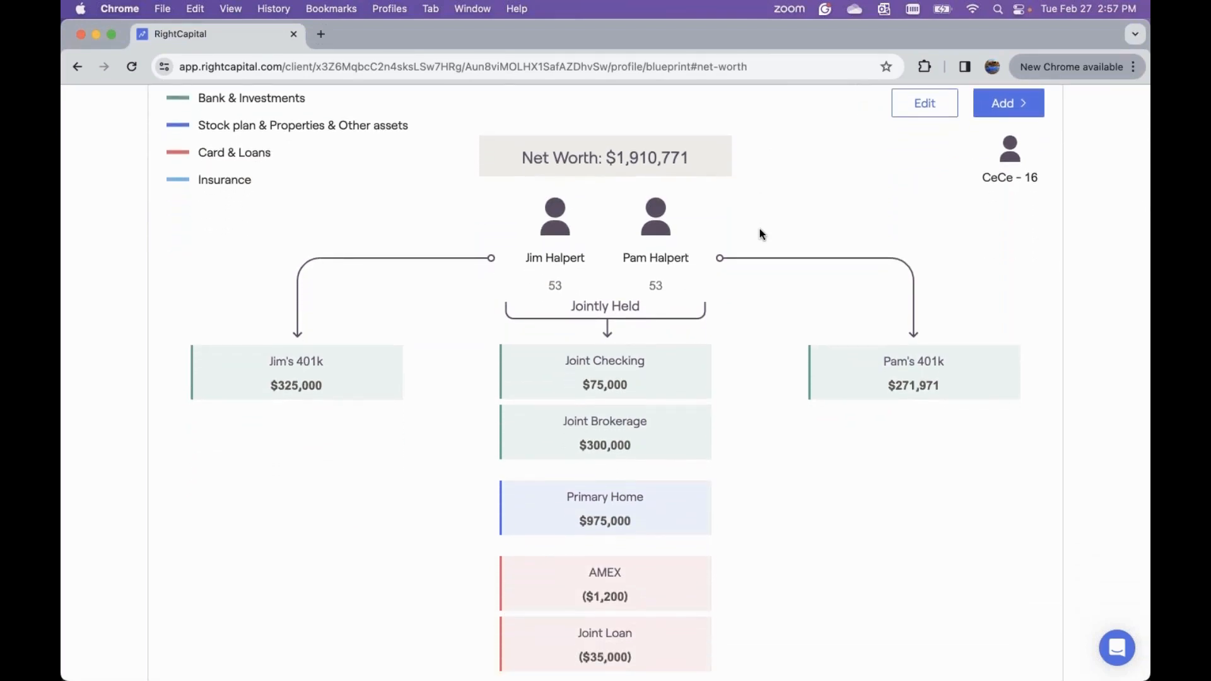
{"action": "scroll", "coordinate": [760, 234], "scroll_direction": "down", "scroll_amount": 2}
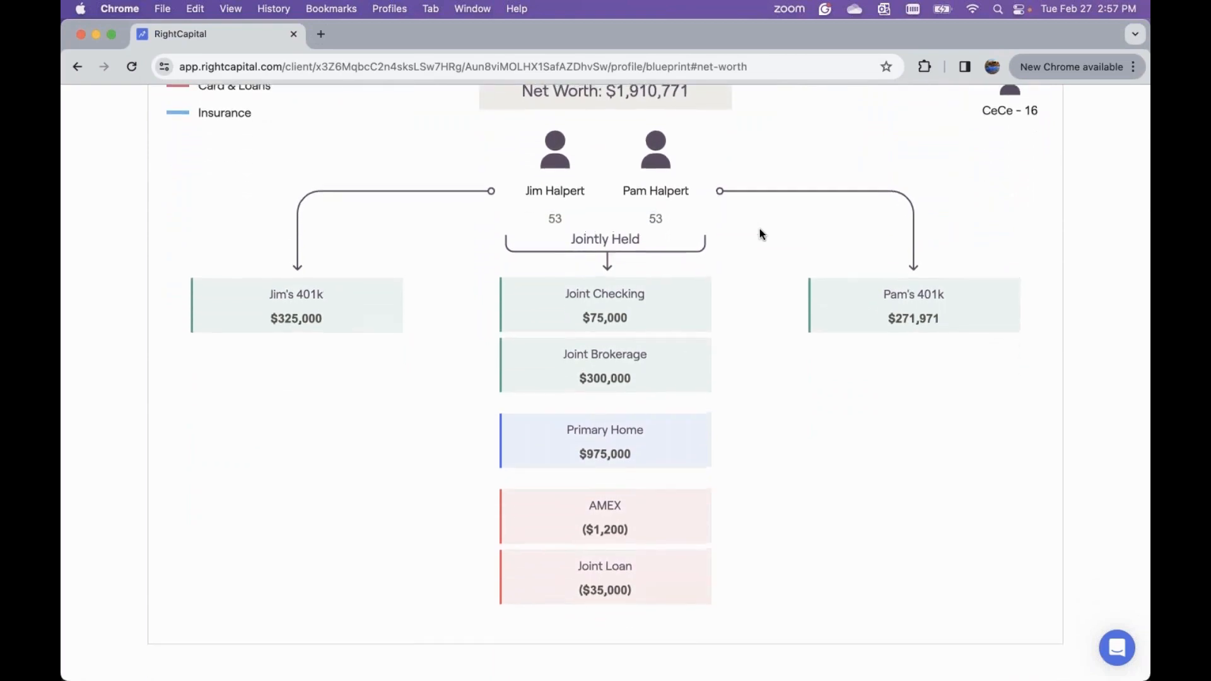
{"action": "scroll", "coordinate": [759, 233], "scroll_direction": "up", "scroll_amount": 5}
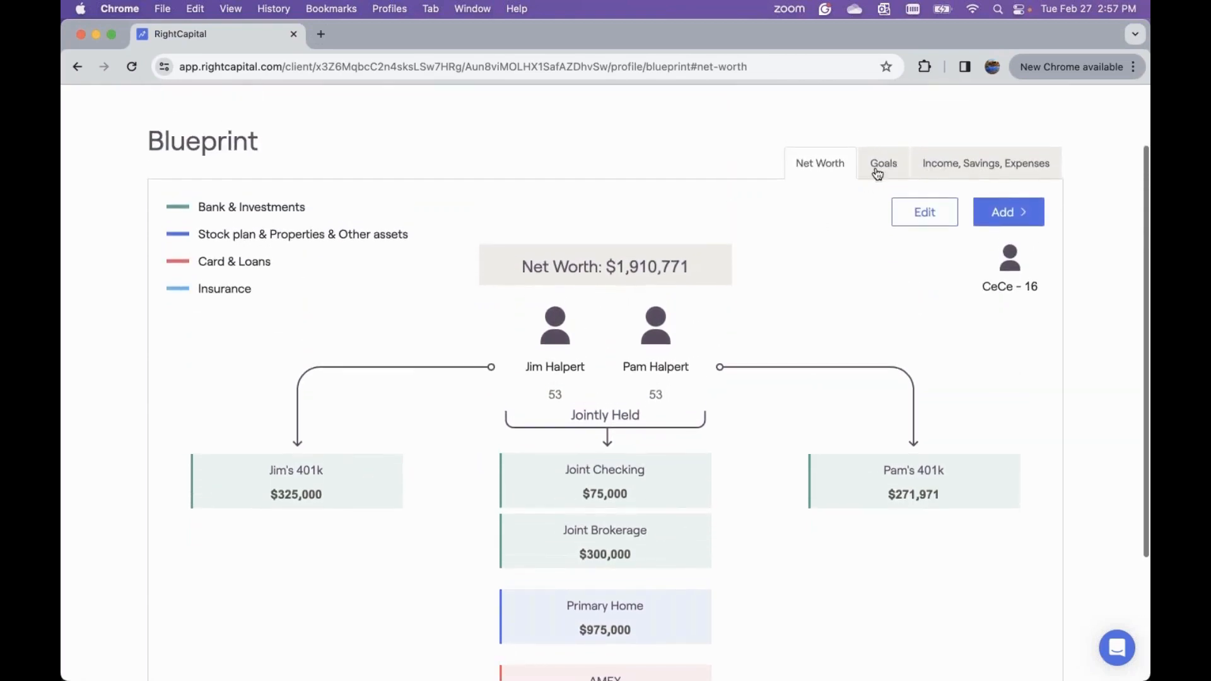
Step: Examine the Blueprint's goals timeline covering college, retirement, home relocation, health and LTC costs
{"action": "left_click", "coordinate": [877, 174]}
{"action": "scroll", "coordinate": [704, 370], "scroll_direction": "down", "scroll_amount": 10}
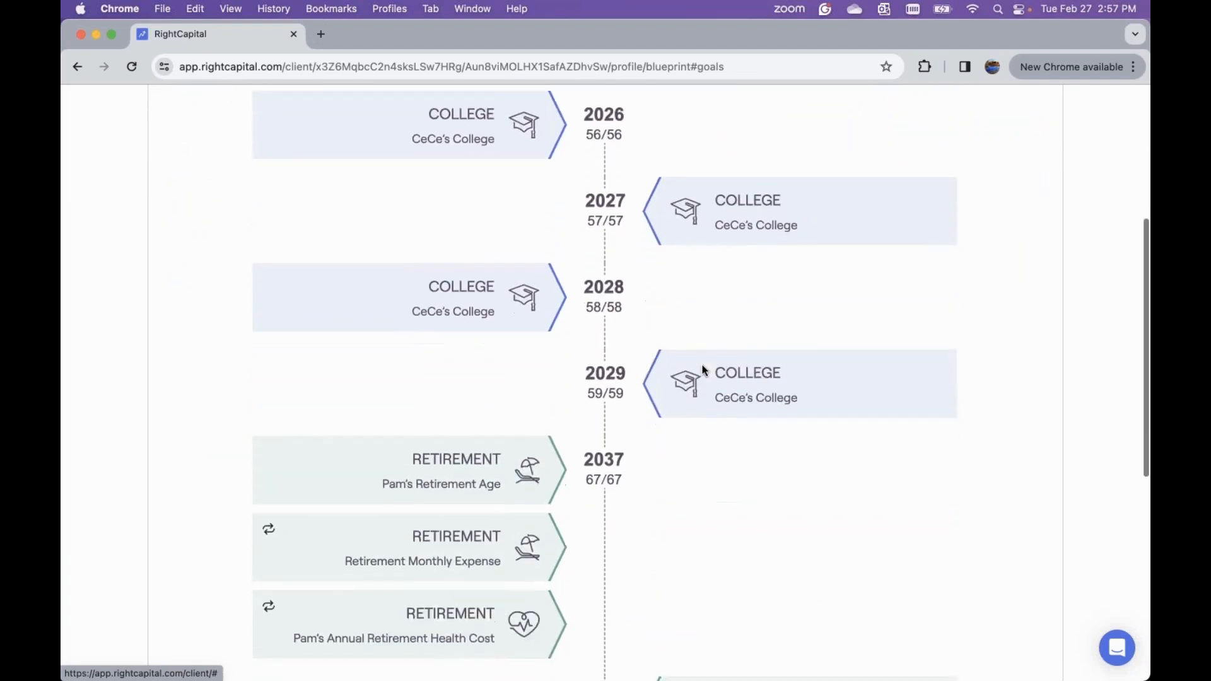
{"action": "scroll", "coordinate": [704, 371], "scroll_direction": "down", "scroll_amount": 9}
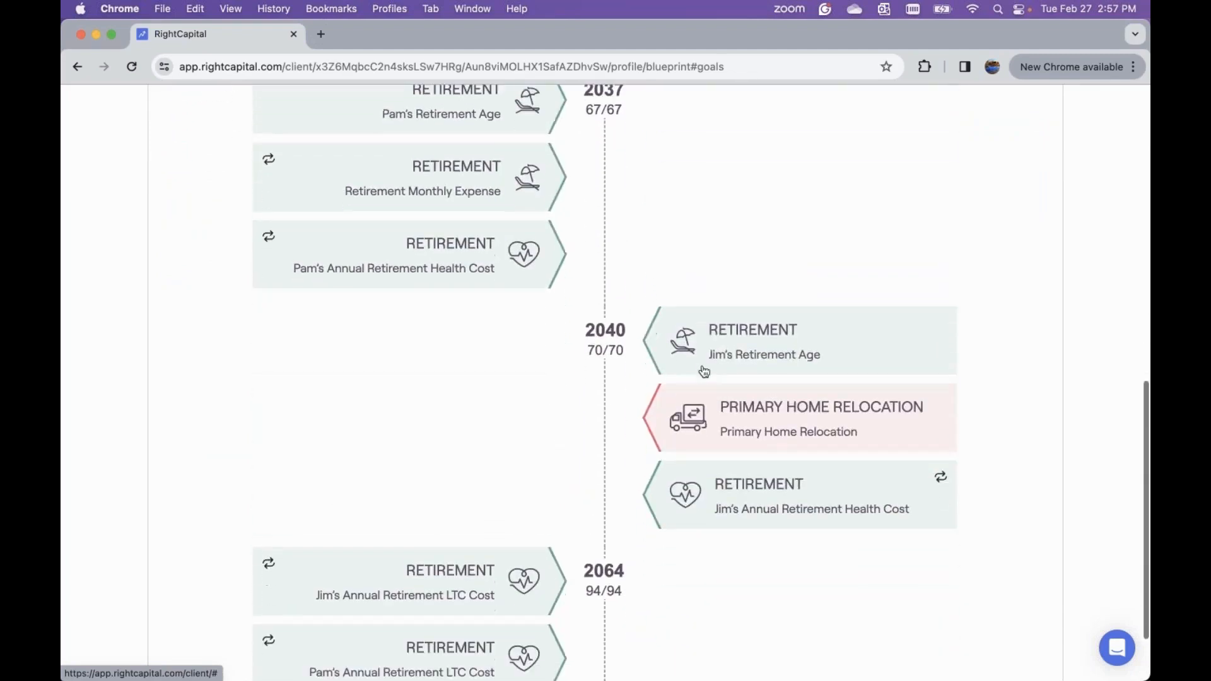
{"action": "scroll", "coordinate": [705, 370], "scroll_direction": "up", "scroll_amount": 14}
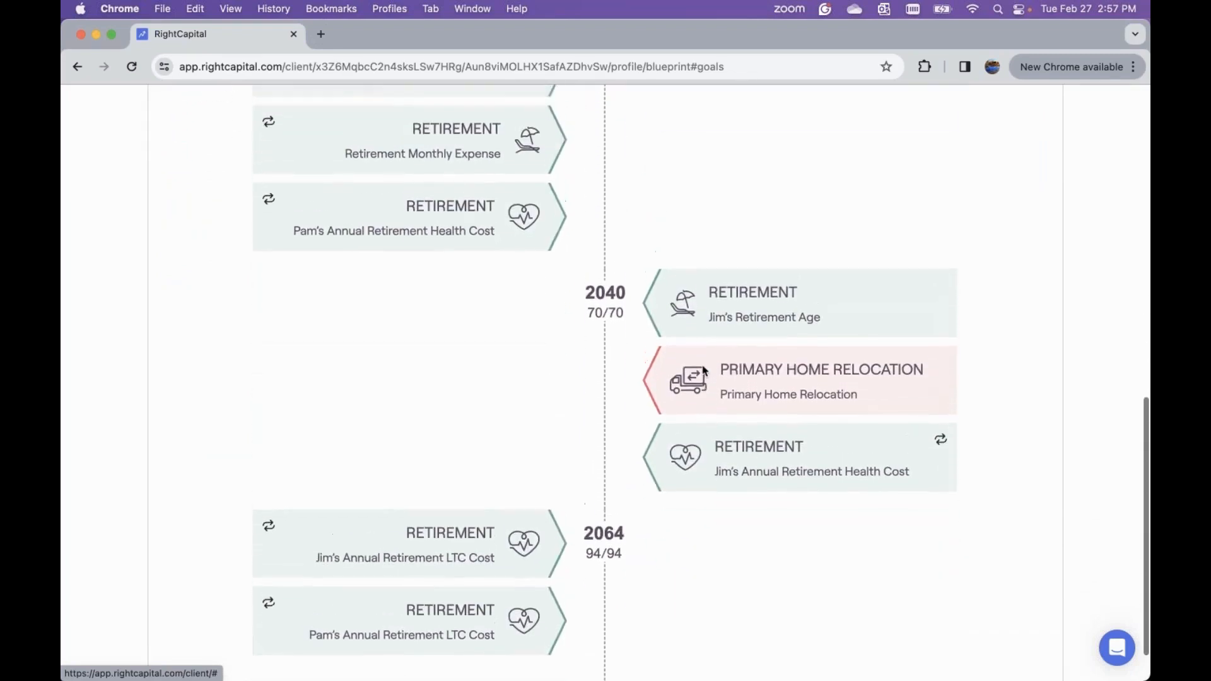
Step: Show the Blueprint's Income, Savings, Expenses diagram and examine the entries for each spouse and the joint column
{"action": "scroll", "coordinate": [704, 370], "scroll_direction": "up", "scroll_amount": 5}
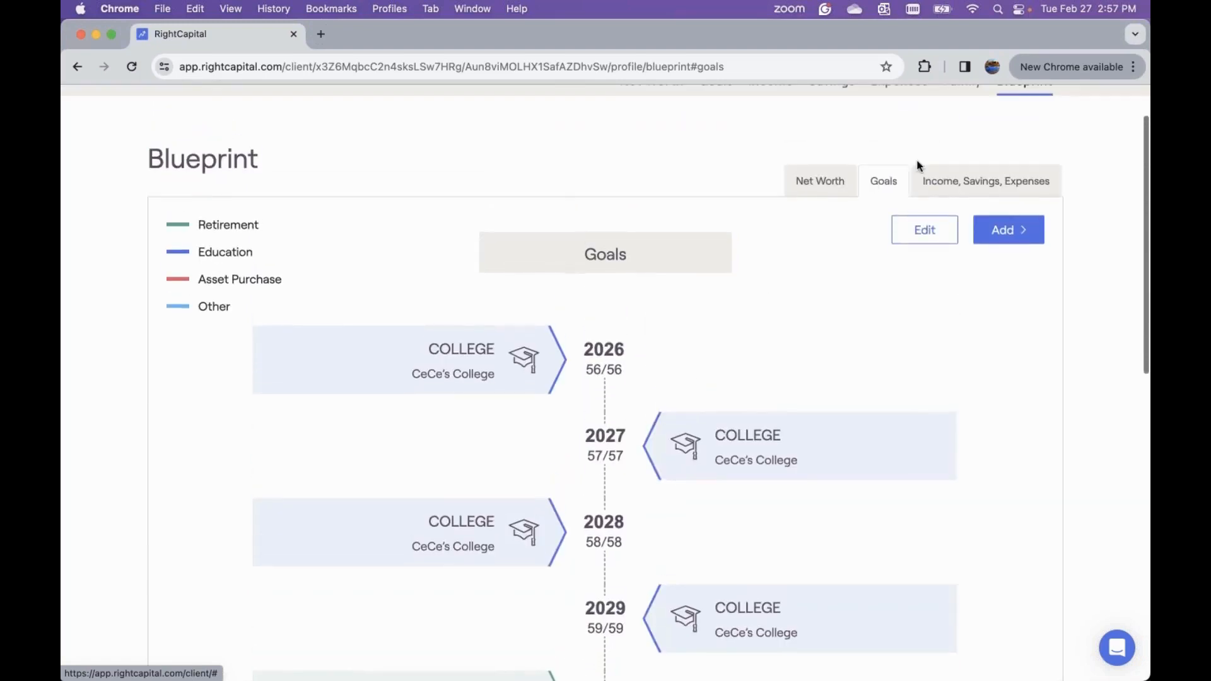
{"action": "left_click", "coordinate": [935, 184]}
{"action": "scroll", "coordinate": [776, 323], "scroll_direction": "down", "scroll_amount": 5}
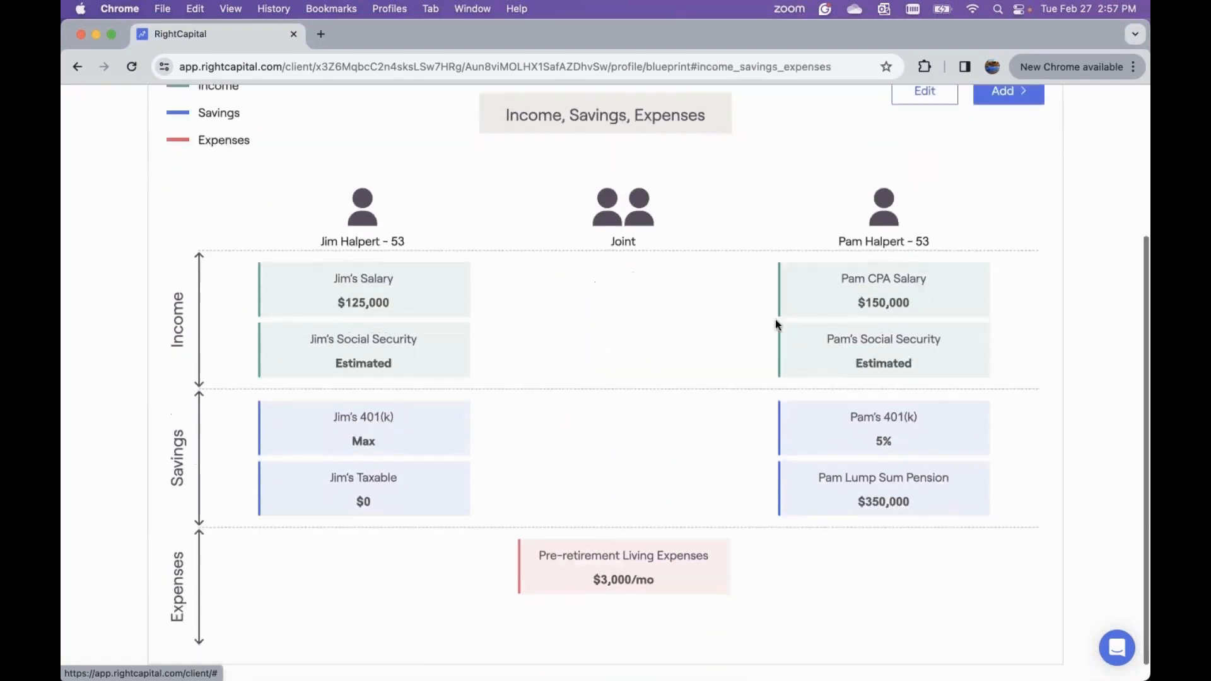
{"action": "scroll", "coordinate": [775, 322], "scroll_direction": "up", "scroll_amount": 6}
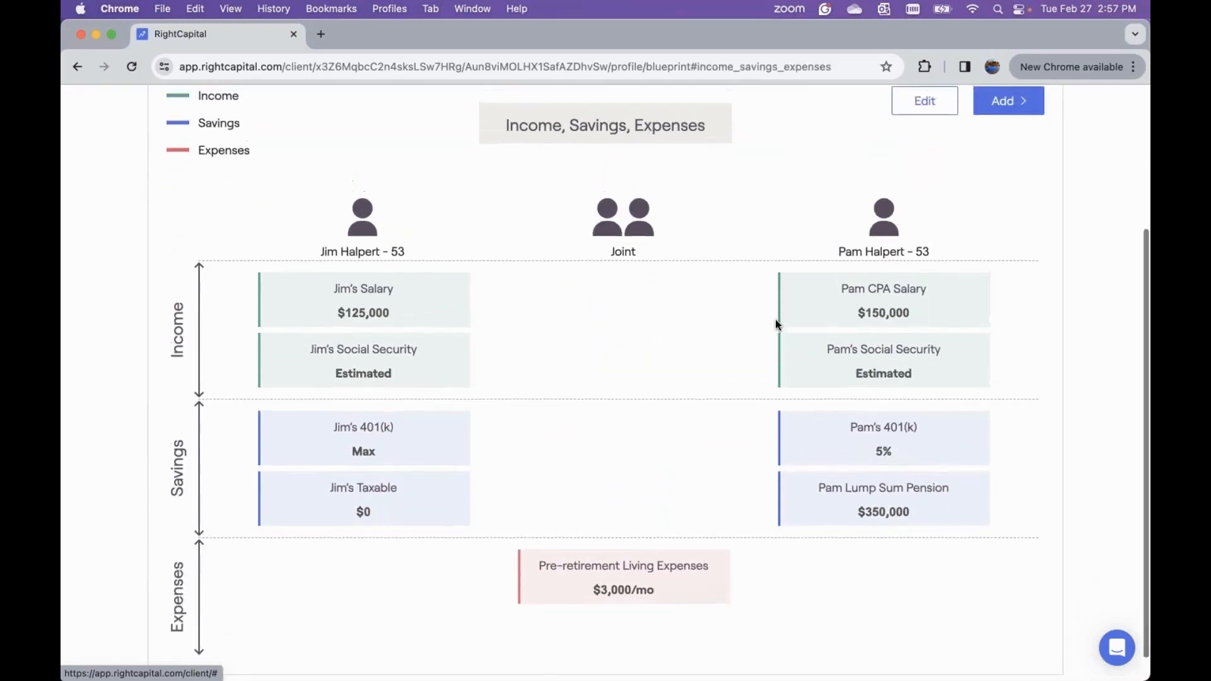
{"action": "scroll", "coordinate": [776, 323], "scroll_direction": "up", "scroll_amount": 1}
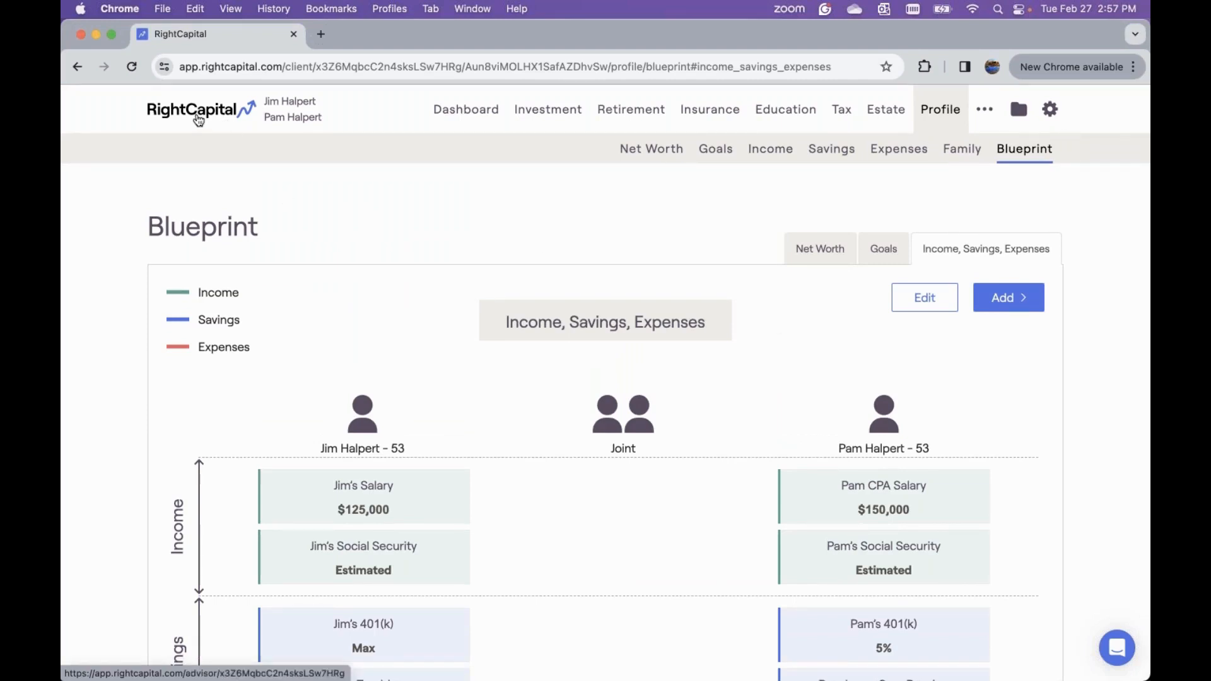
Step: Leave the client plan for the advisor portal, open the Help Center's Webinars page and review the upcoming, recurring and past webinars
{"action": "left_click", "coordinate": [196, 119]}
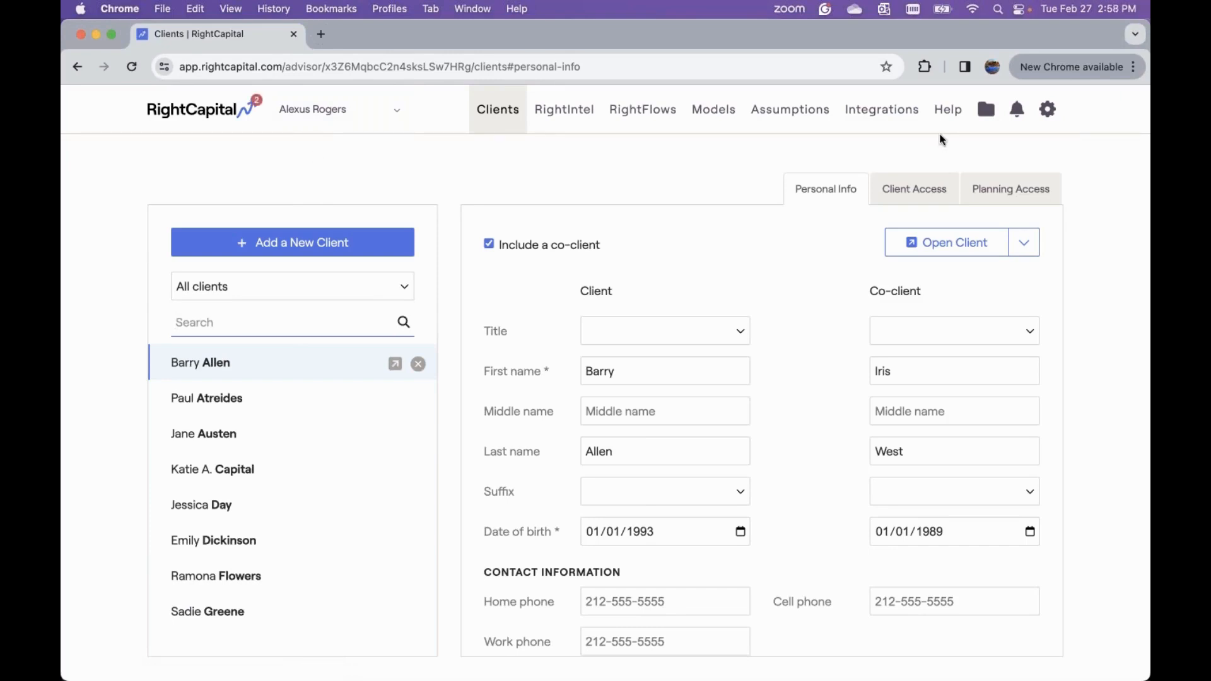
{"action": "left_click", "coordinate": [948, 110]}
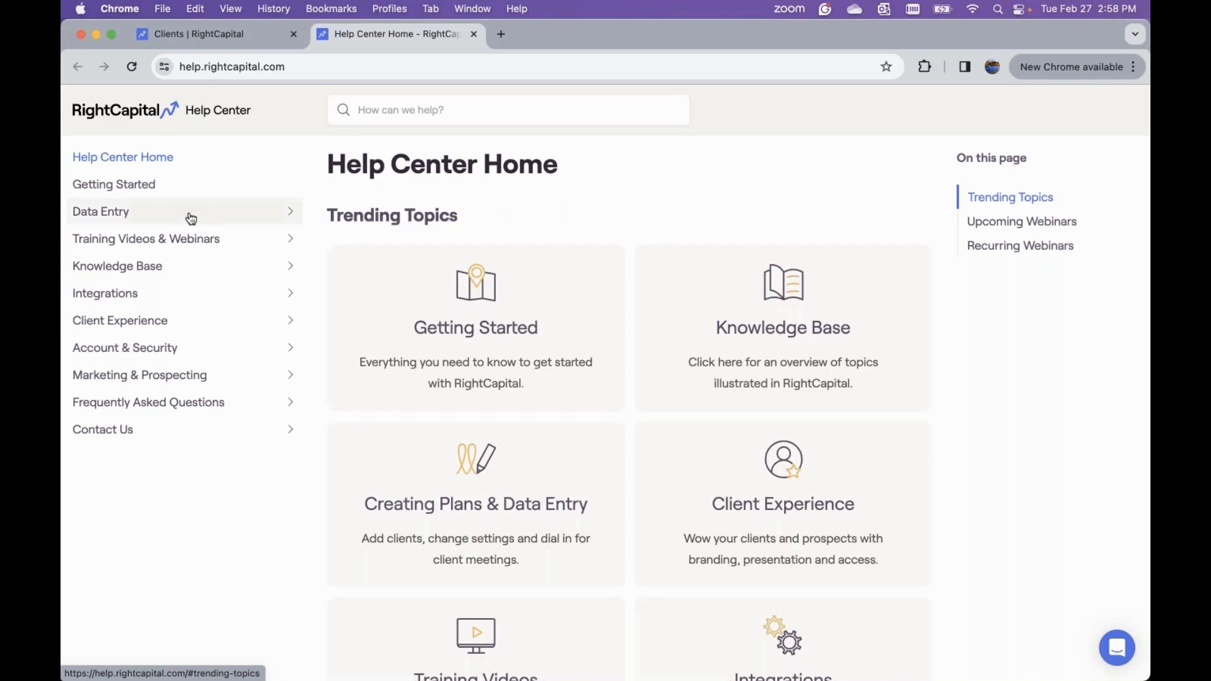
{"action": "left_click", "coordinate": [175, 242]}
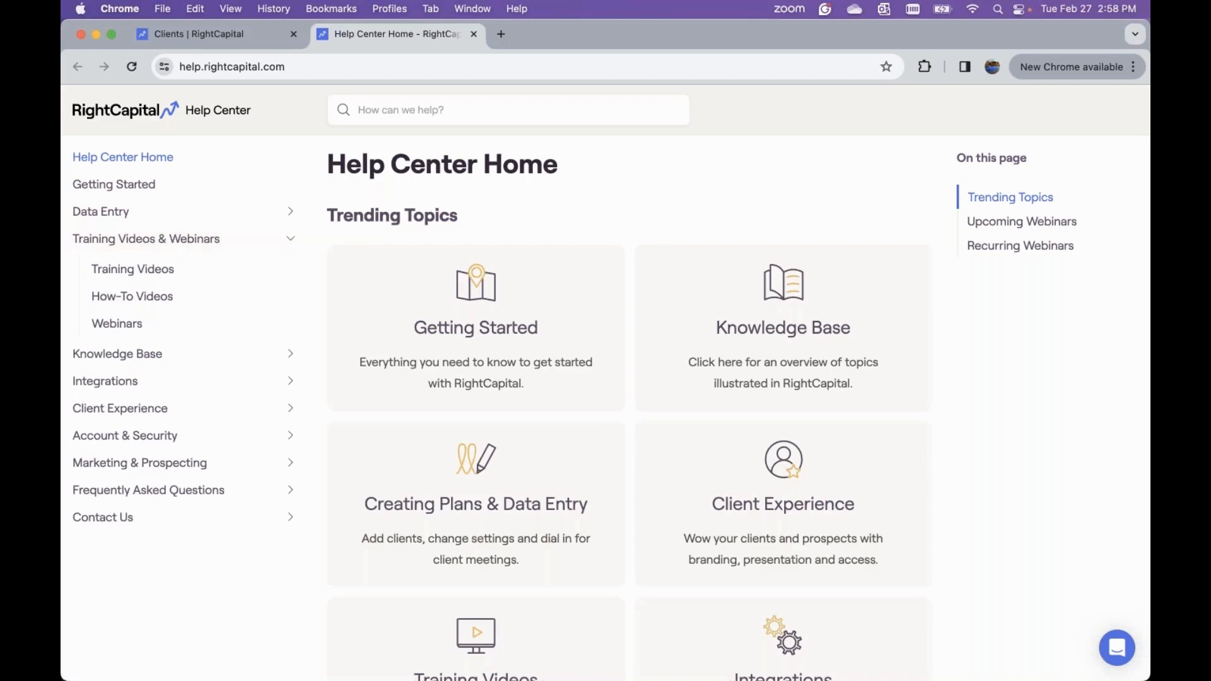
{"action": "left_click", "coordinate": [152, 323]}
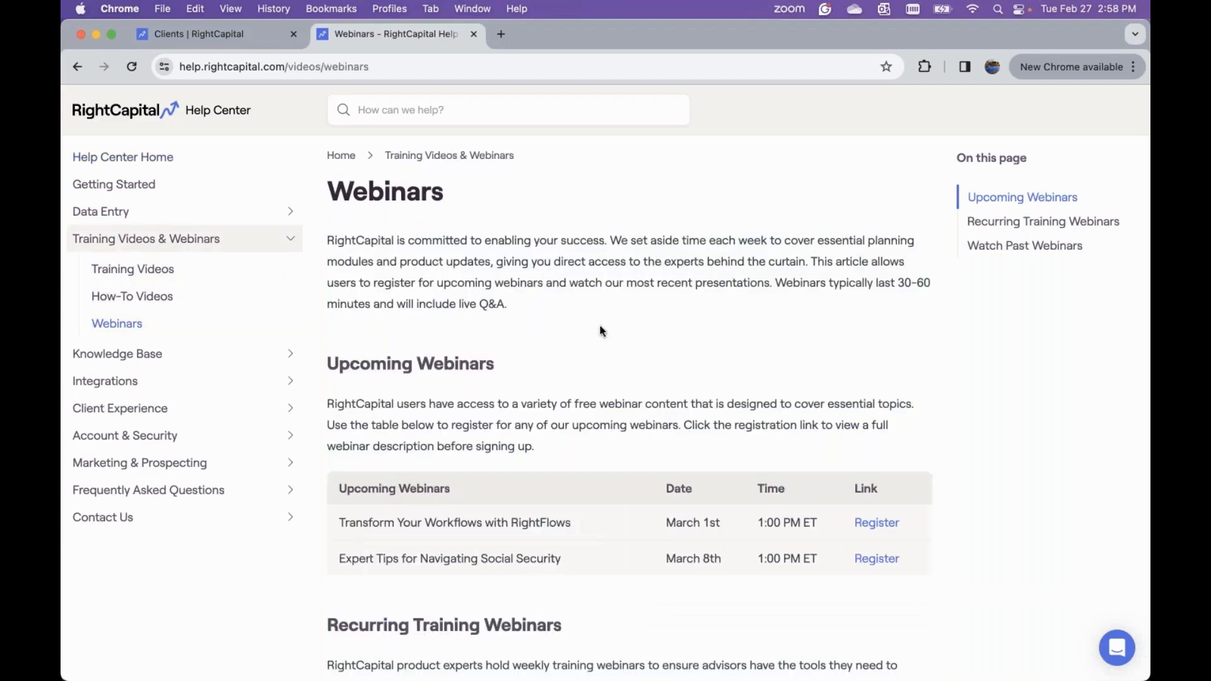
{"action": "scroll", "coordinate": [601, 330], "scroll_direction": "down", "scroll_amount": 5}
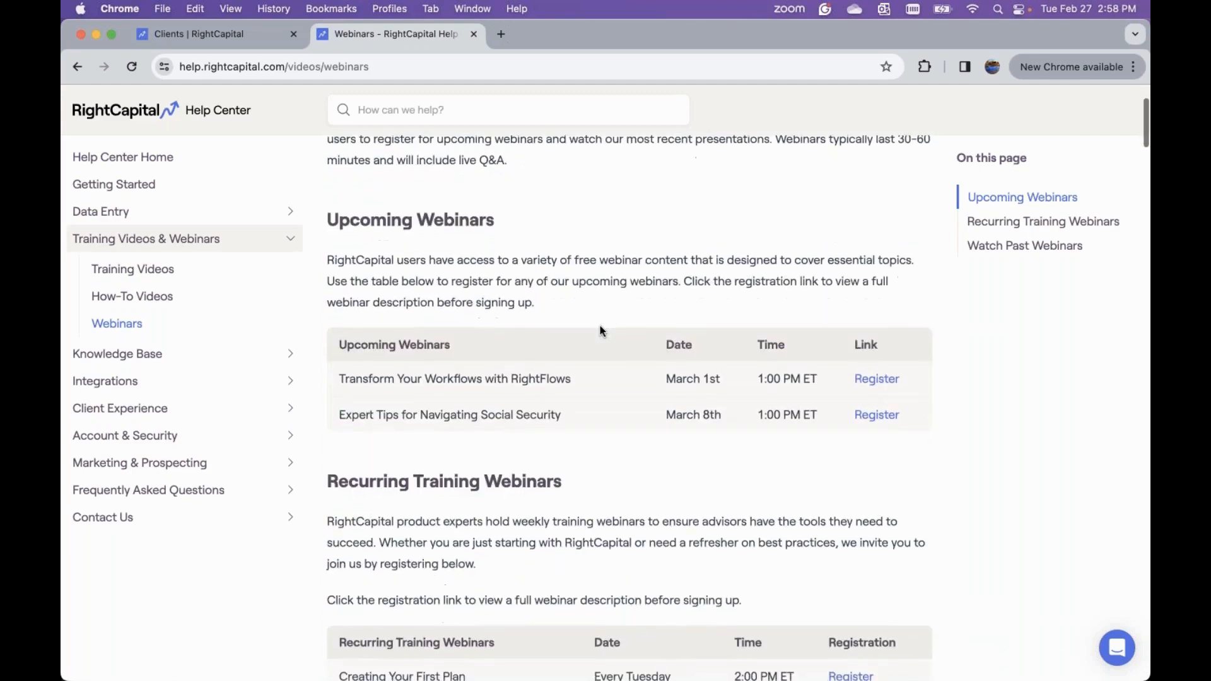
{"action": "scroll", "coordinate": [601, 330], "scroll_direction": "down", "scroll_amount": 9}
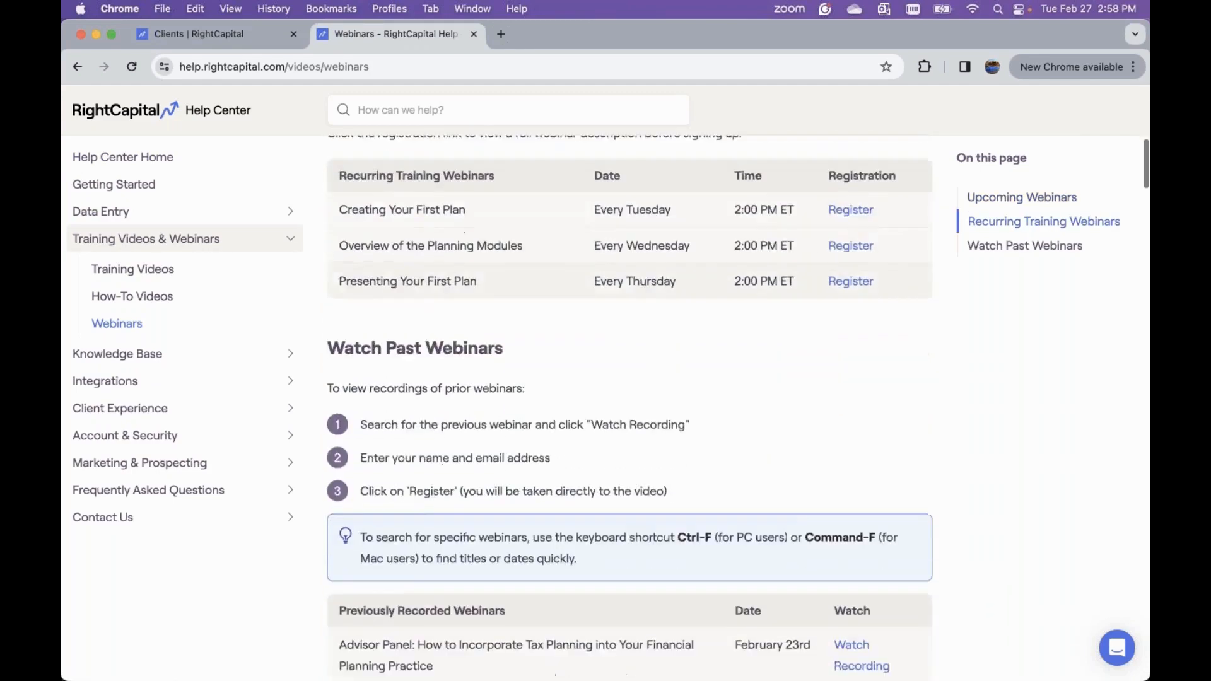
{"action": "scroll", "coordinate": [601, 331], "scroll_direction": "down", "scroll_amount": 4}
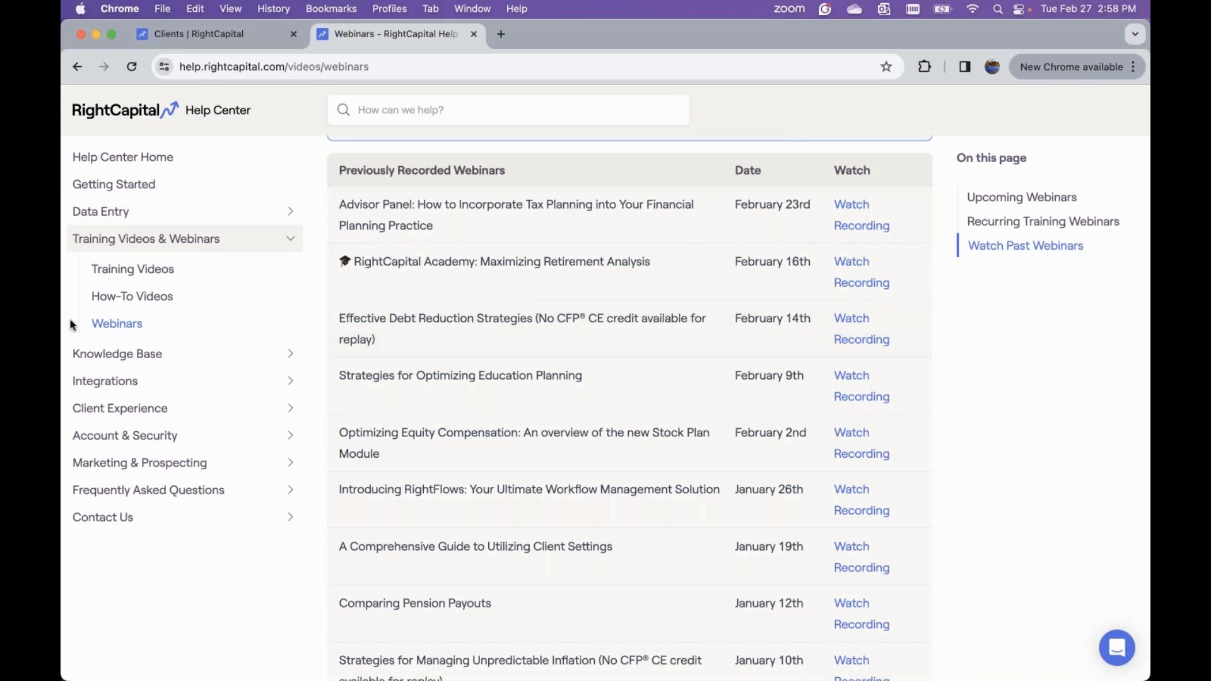
Step: Open the Help Center's Support contact page and review the support hours and the chat, case review, call and email options
{"action": "left_click", "coordinate": [159, 518]}
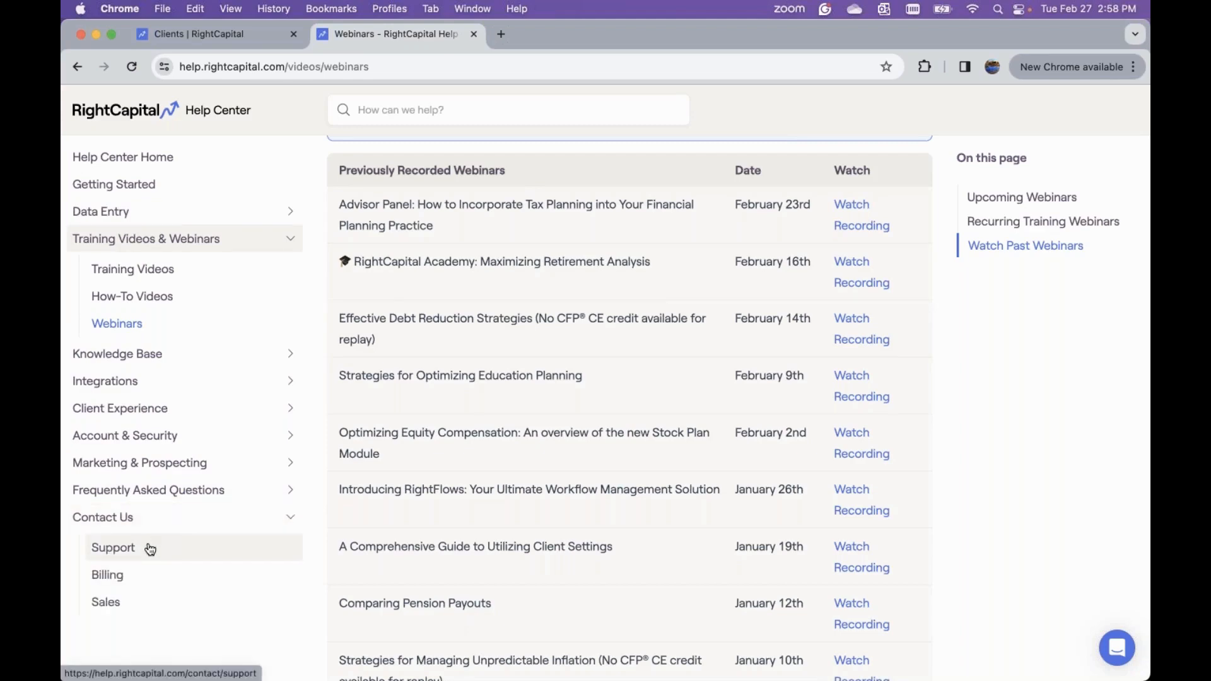
{"action": "left_click", "coordinate": [151, 550]}
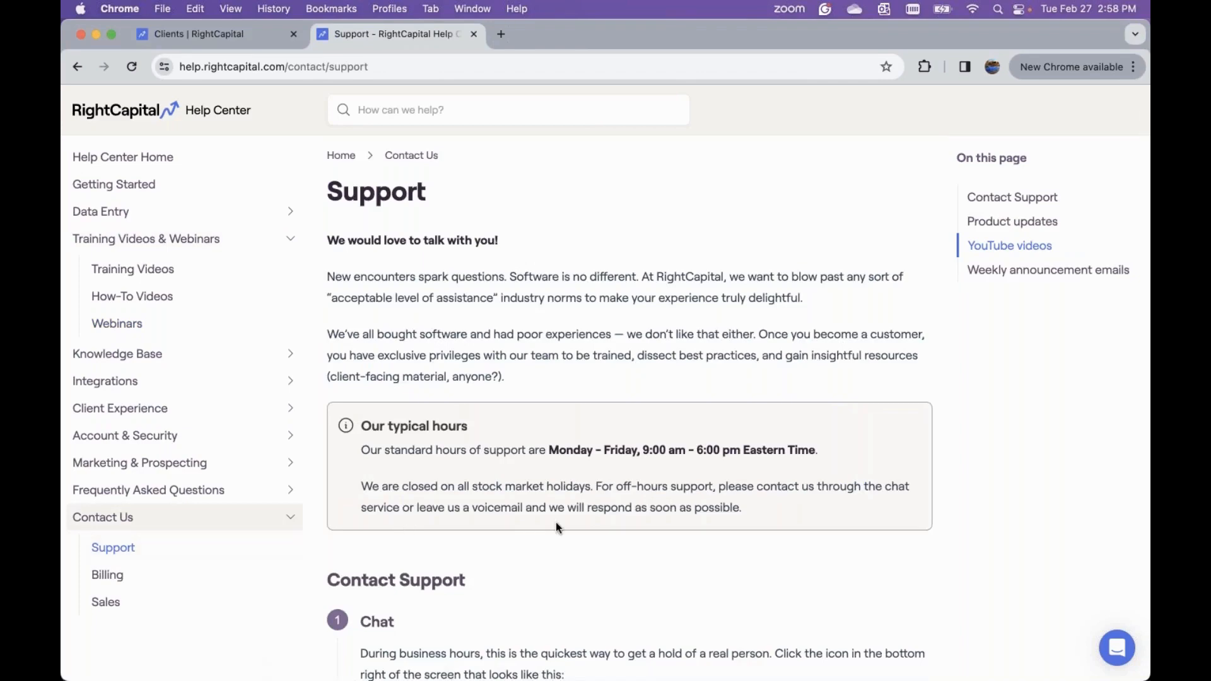
{"action": "scroll", "coordinate": [555, 527], "scroll_direction": "down", "scroll_amount": 4}
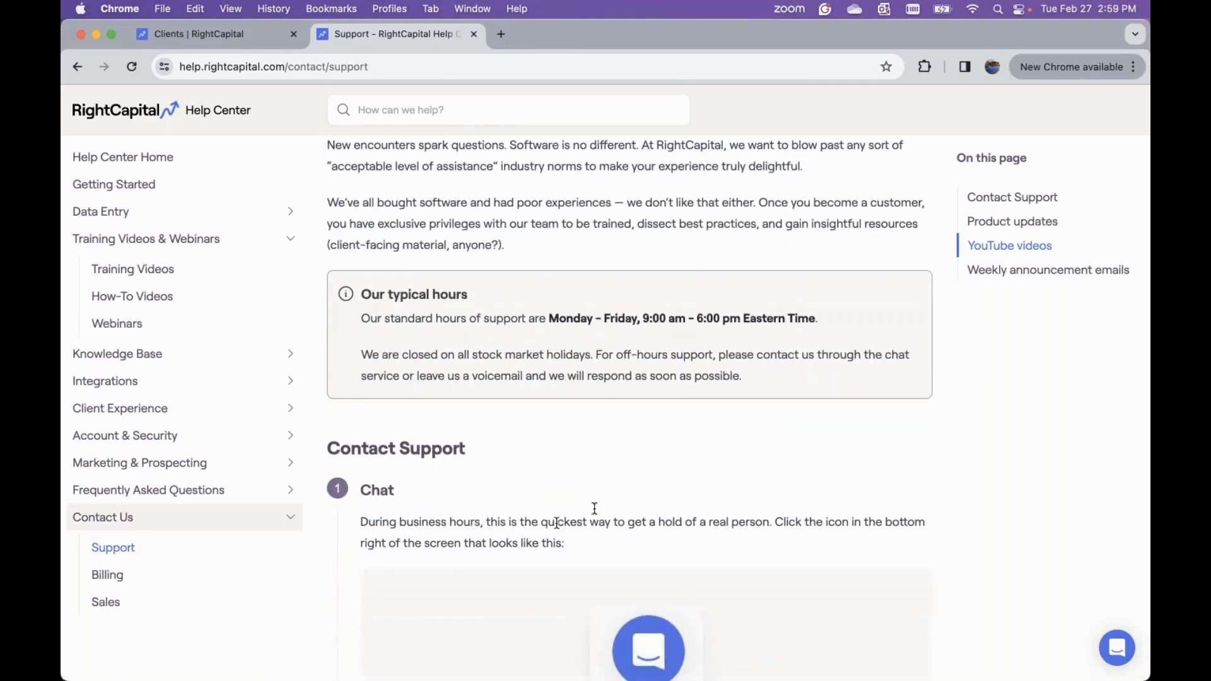
{"action": "scroll", "coordinate": [837, 444], "scroll_direction": "down", "scroll_amount": 8}
{"action": "scroll", "coordinate": [838, 444], "scroll_direction": "down", "scroll_amount": 8}
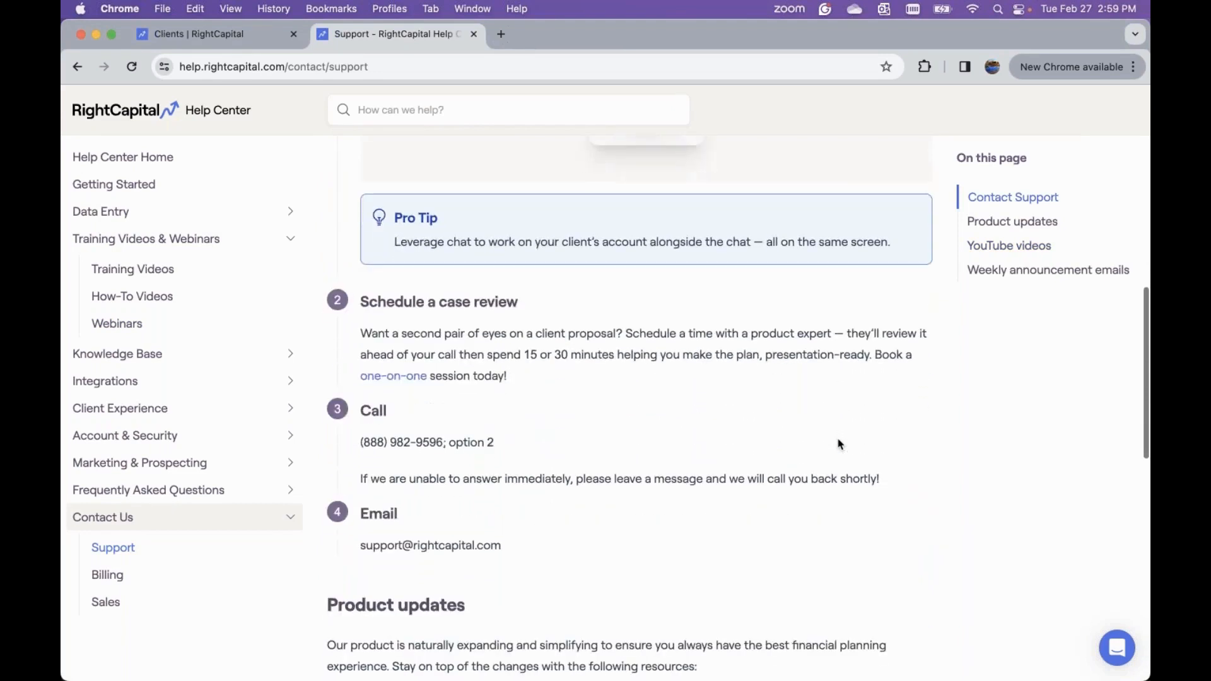
Step: Open the support chat widget to view its messaging and Help Center search options, and close it again
{"action": "left_click", "coordinate": [1116, 648]}
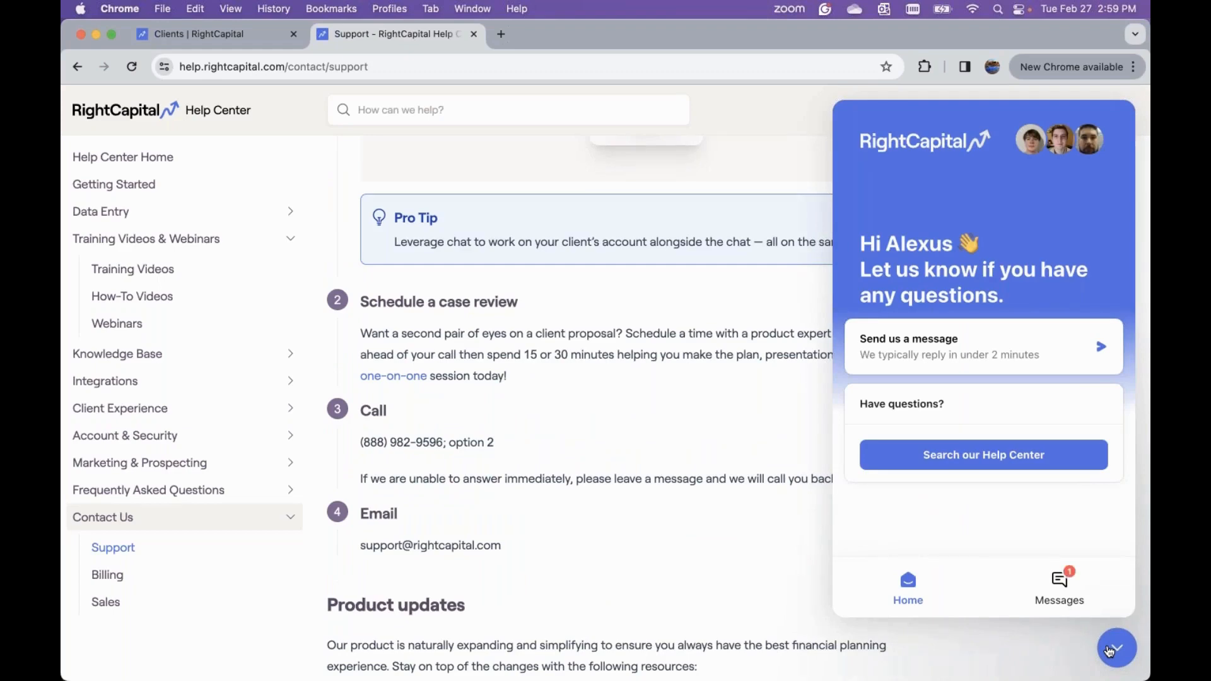
{"action": "left_click", "coordinate": [1111, 651]}
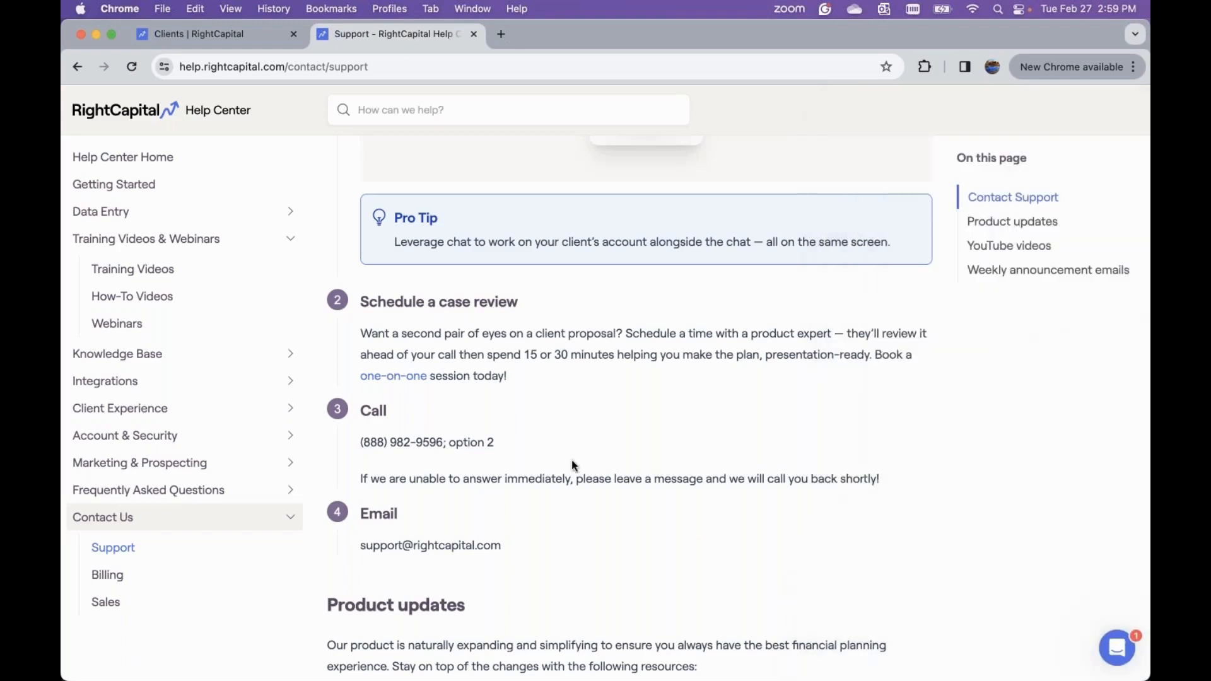